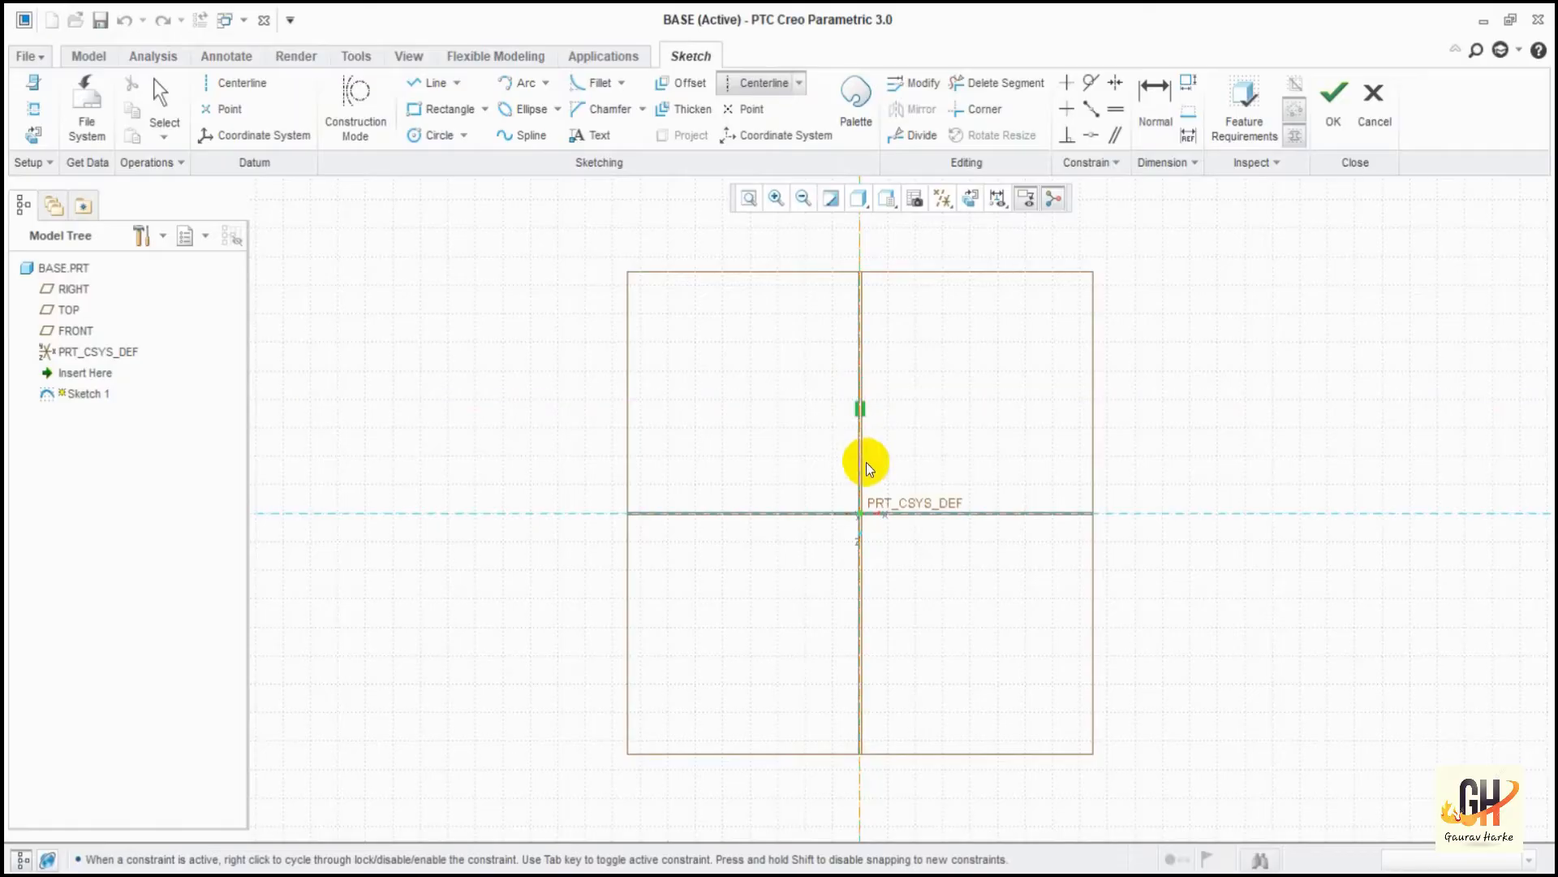
# Sketch a vertical and a horizontal centerline through the origin.
pyautogui.click(858, 468)
pyautogui.click(800, 518)
pyautogui.click(835, 515)
pyautogui.middleClick(1241, 498)
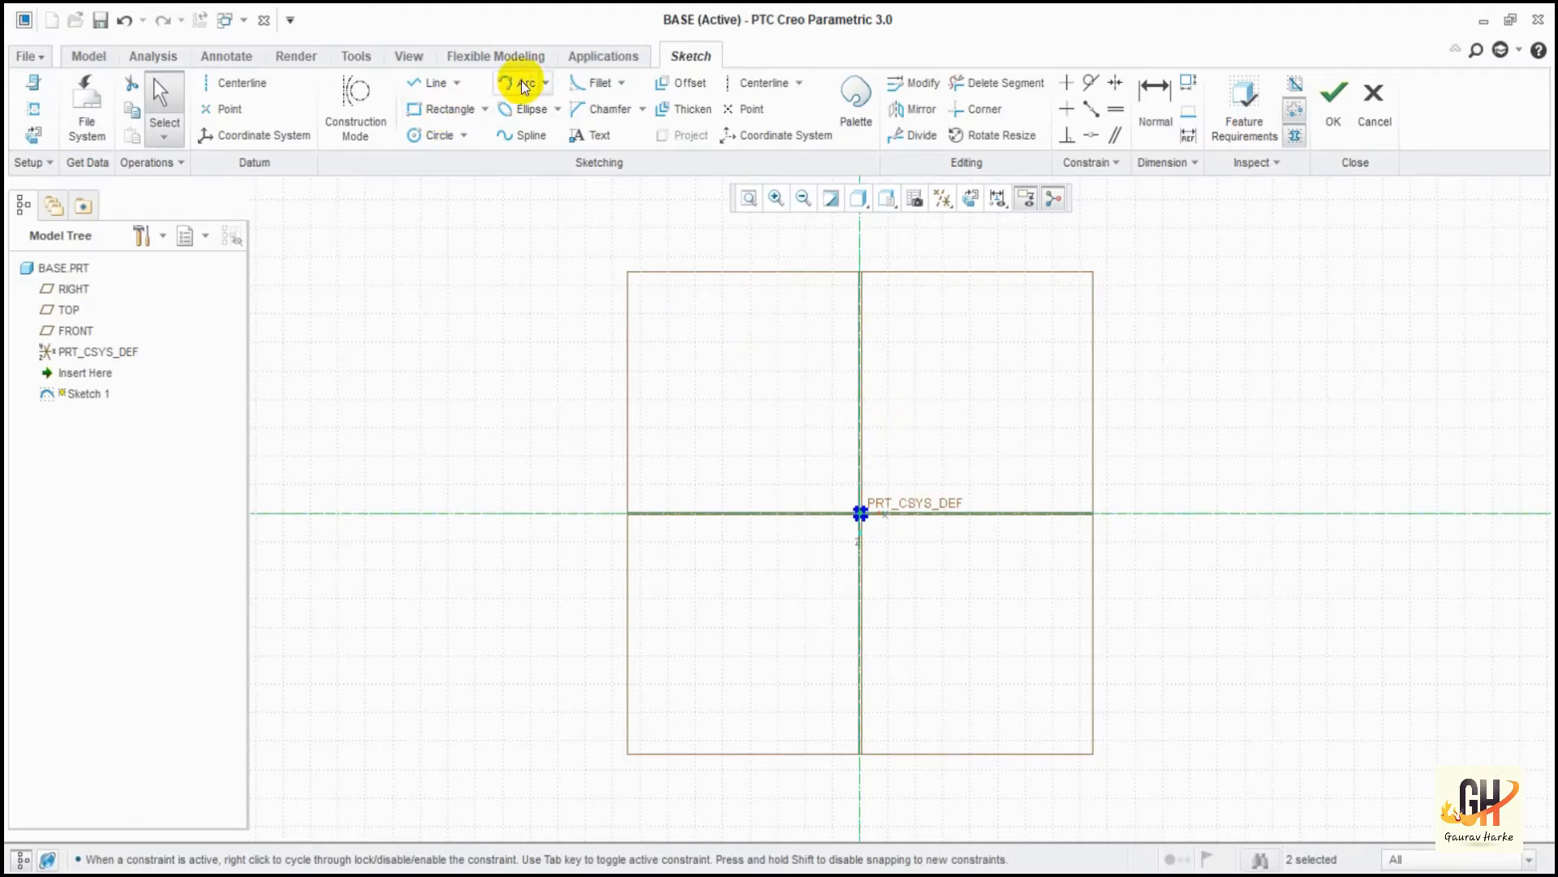
# Sketch a center rectangle starting at the origin, inside the datum plane outline.
pyautogui.click(435, 82)
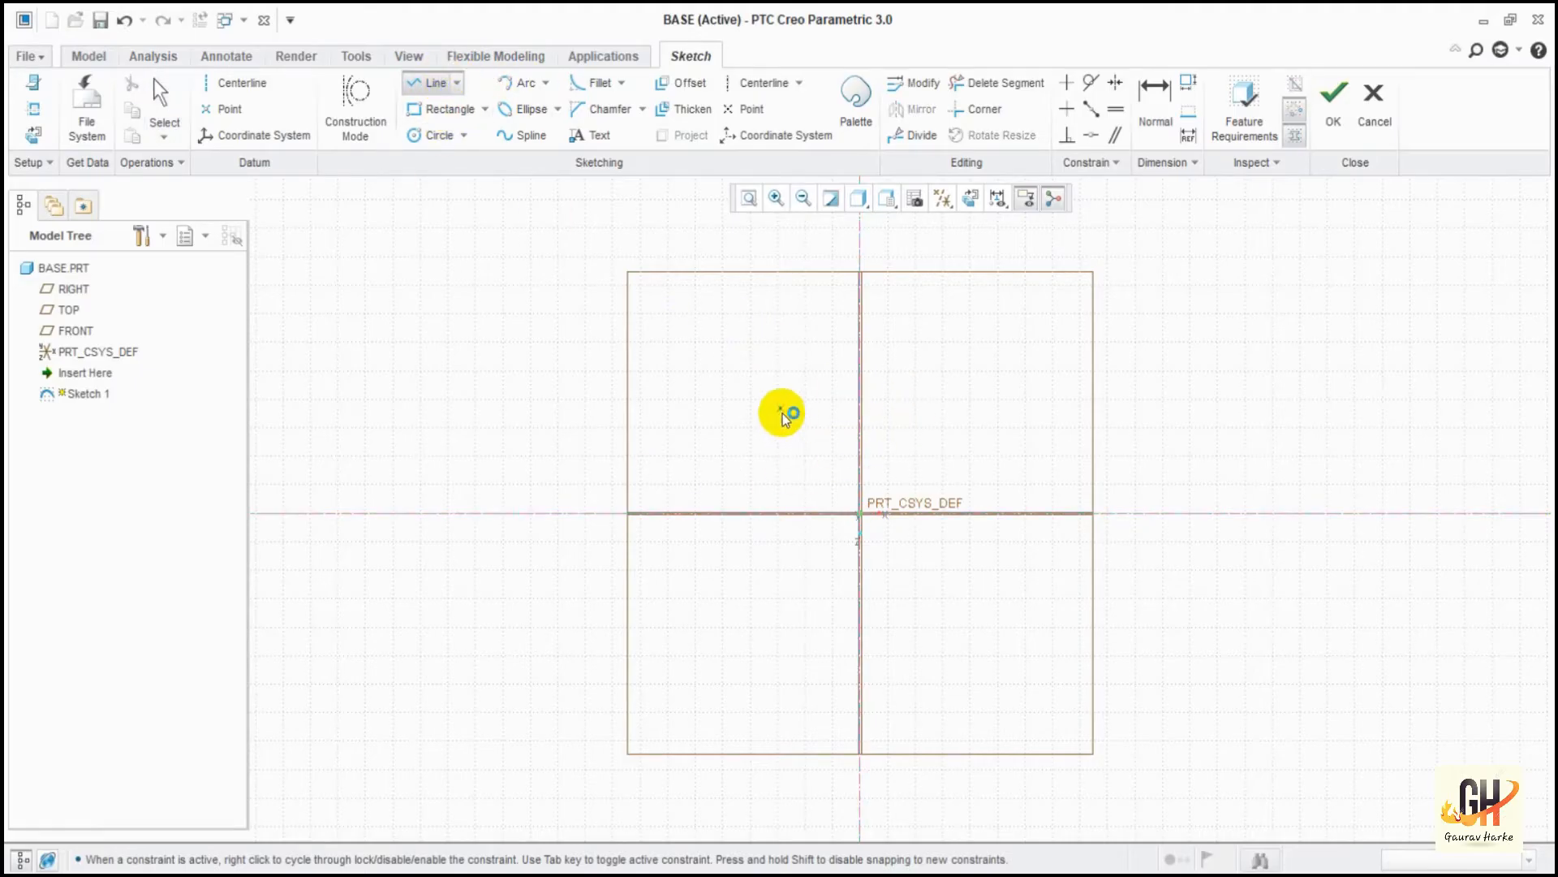
pyautogui.click(486, 109)
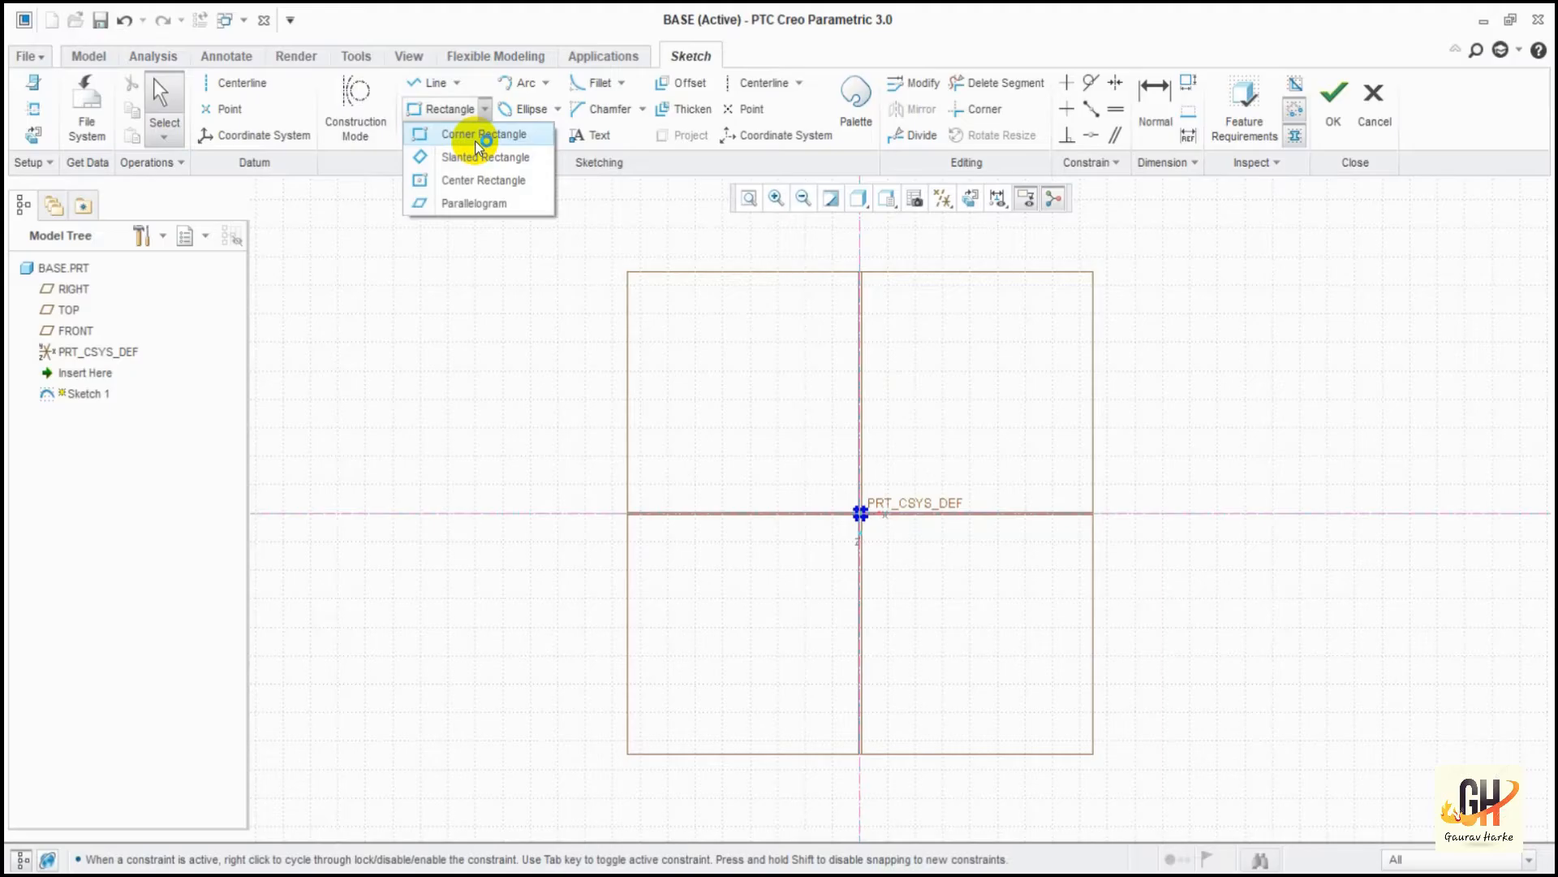
pyautogui.click(486, 182)
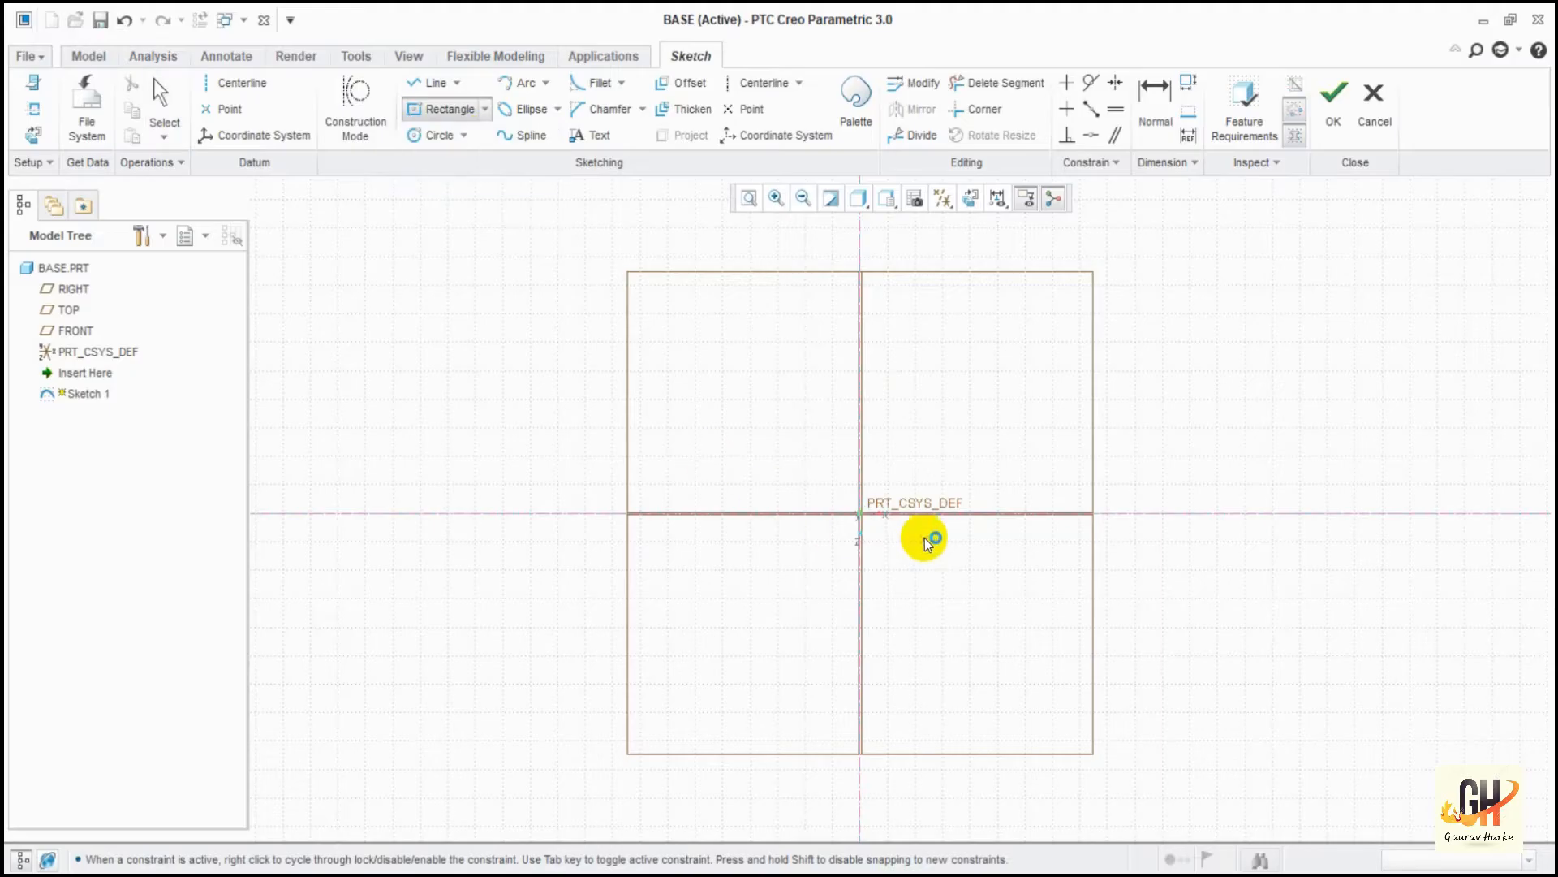
pyautogui.click(861, 513)
pyautogui.click(1025, 726)
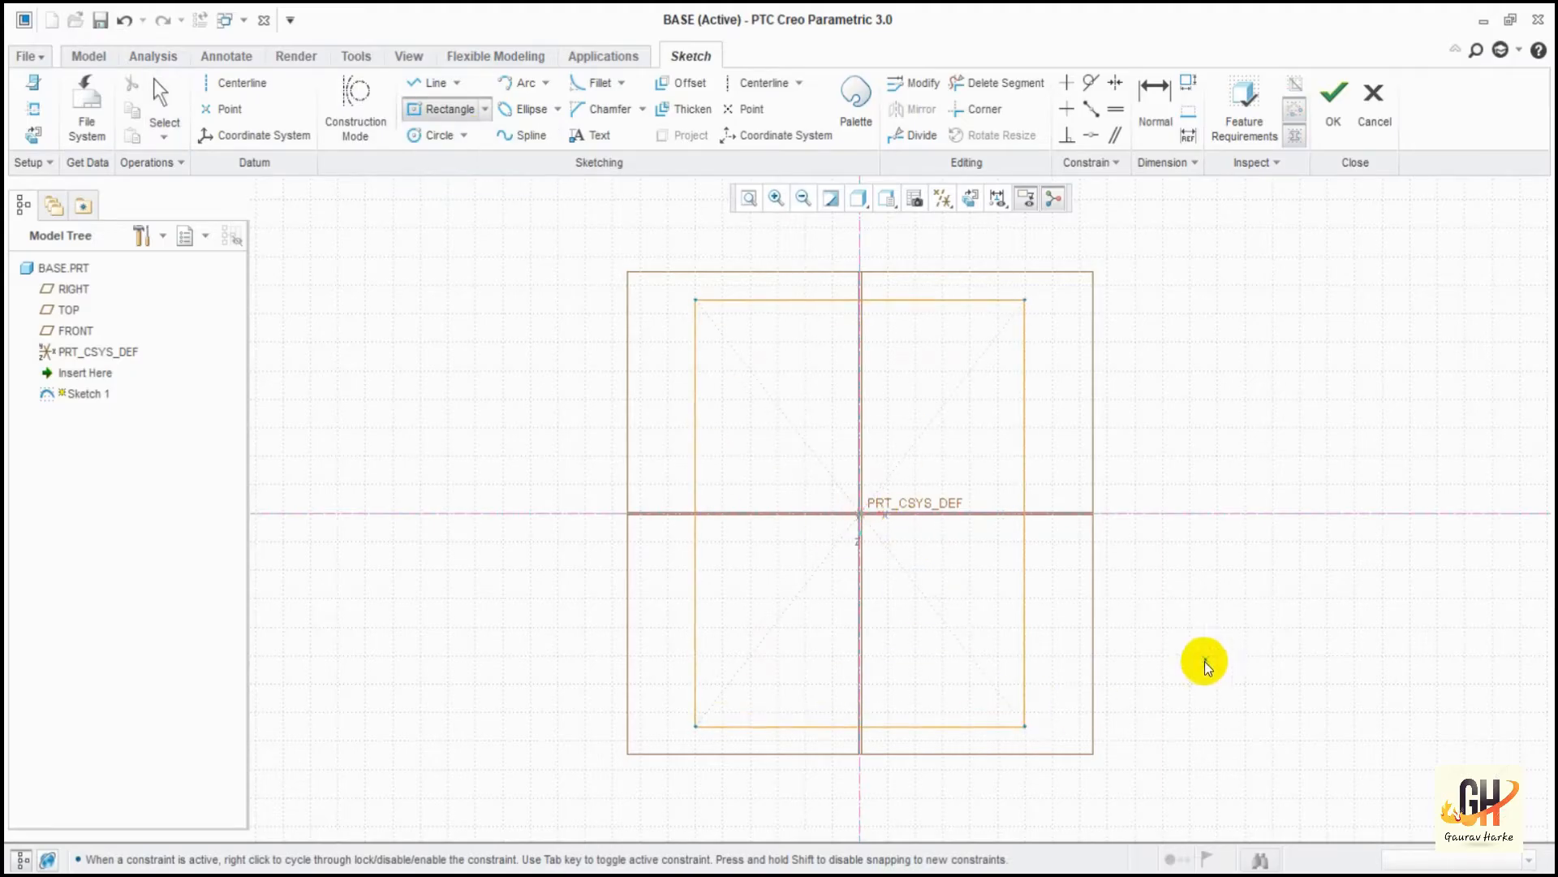
pyautogui.middleClick(1180, 583)
# Set the rectangle's width to 63.5 and its height to 88.9, placing both dimensions outside the profile.
pyautogui.moveTo(991, 568); pyautogui.dragTo(1137, 559)
pyautogui.moveTo(818, 729); pyautogui.dragTo(870, 767)
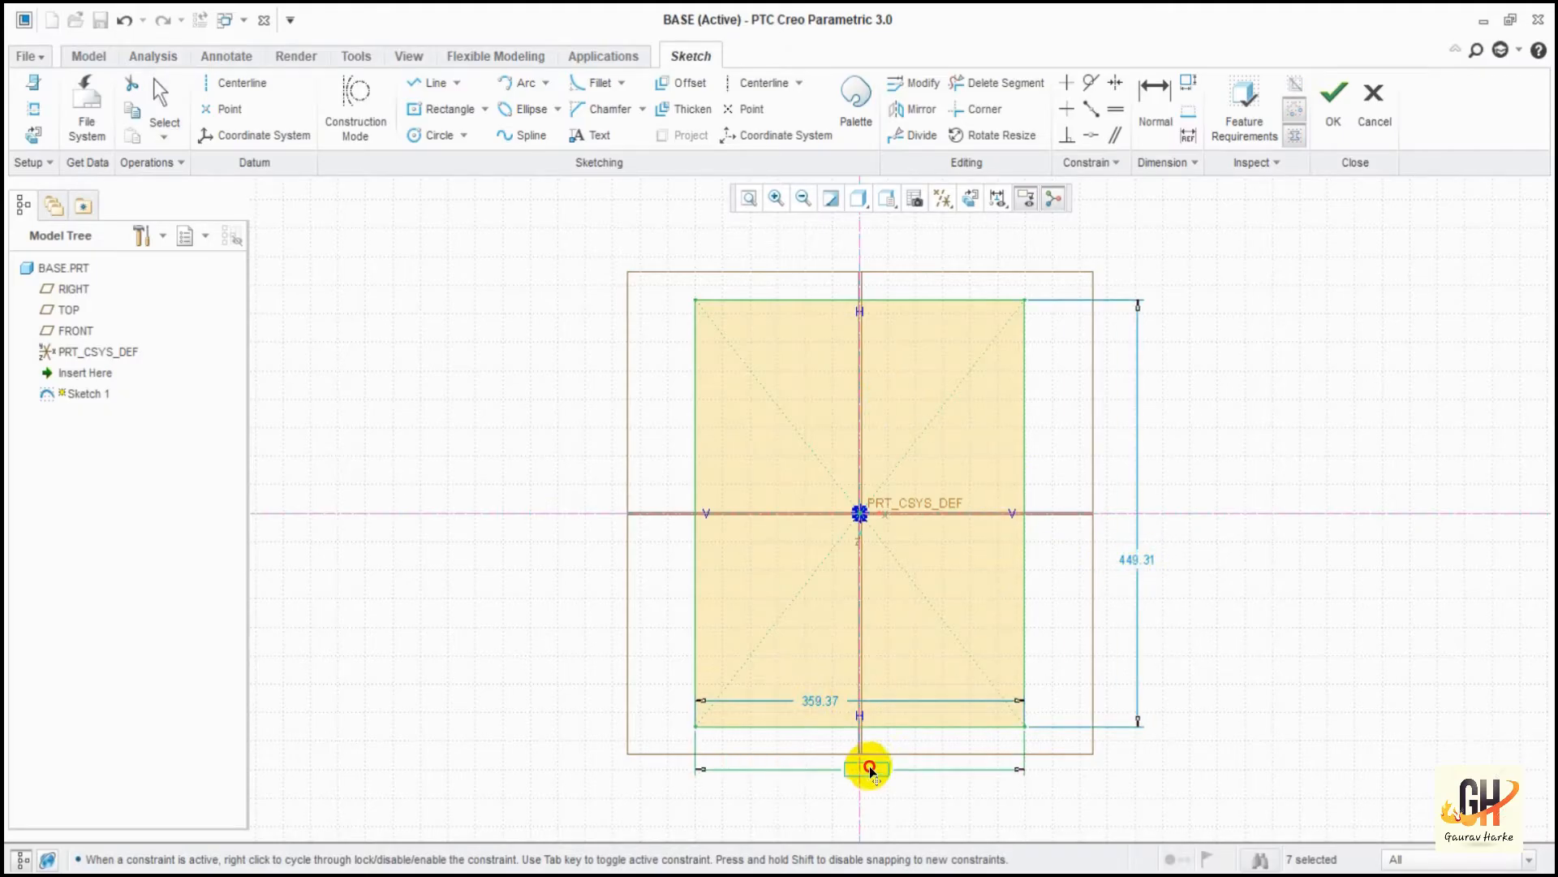
pyautogui.doubleClick(868, 767)
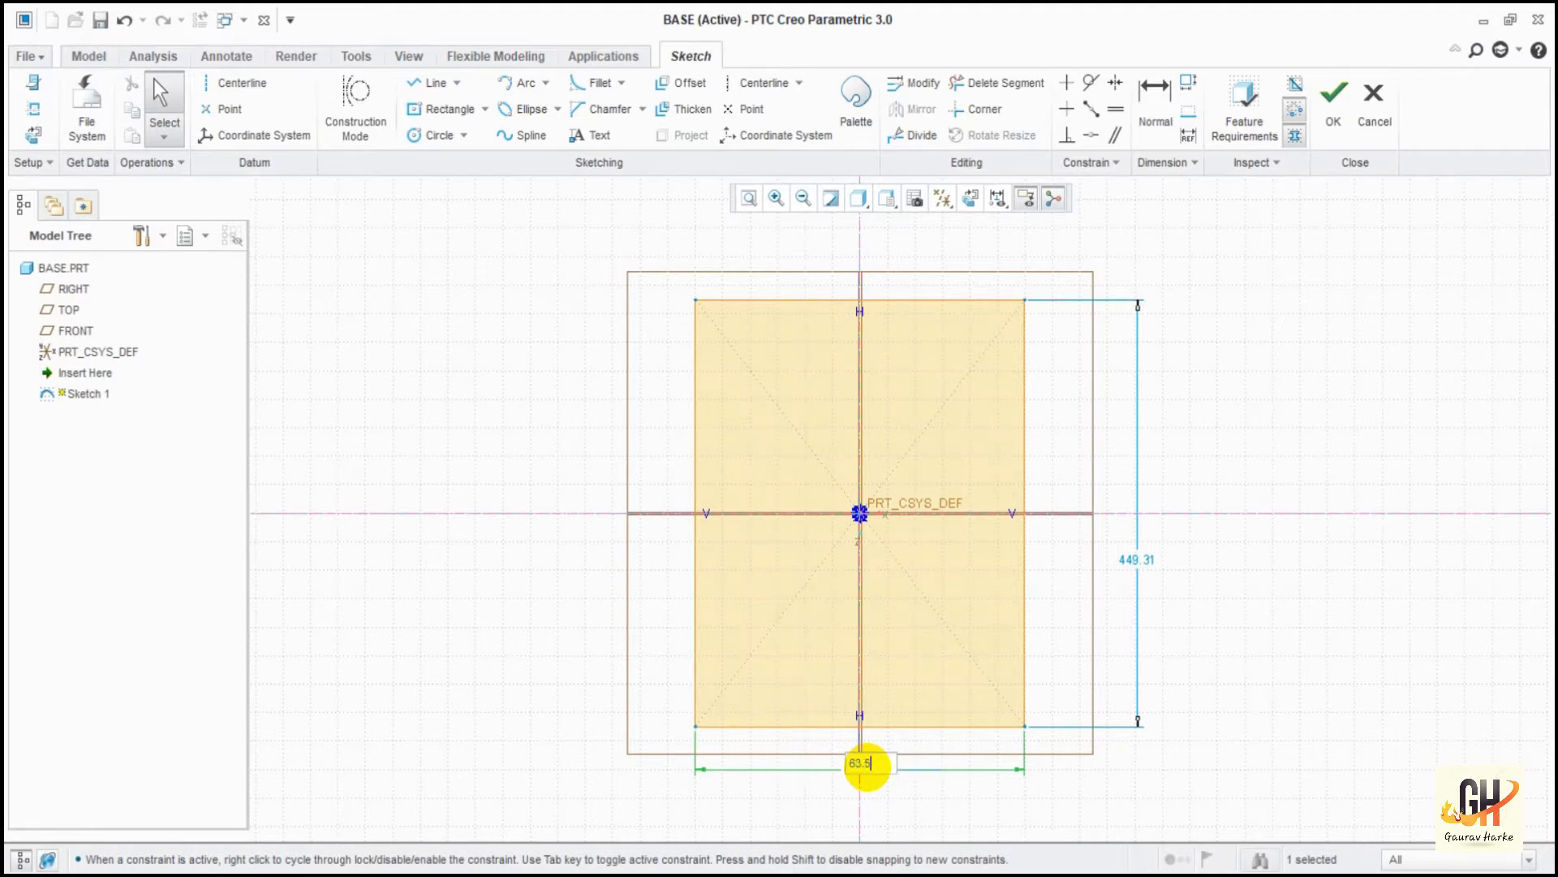
pyautogui.write('63.5')
pyautogui.press('Return')
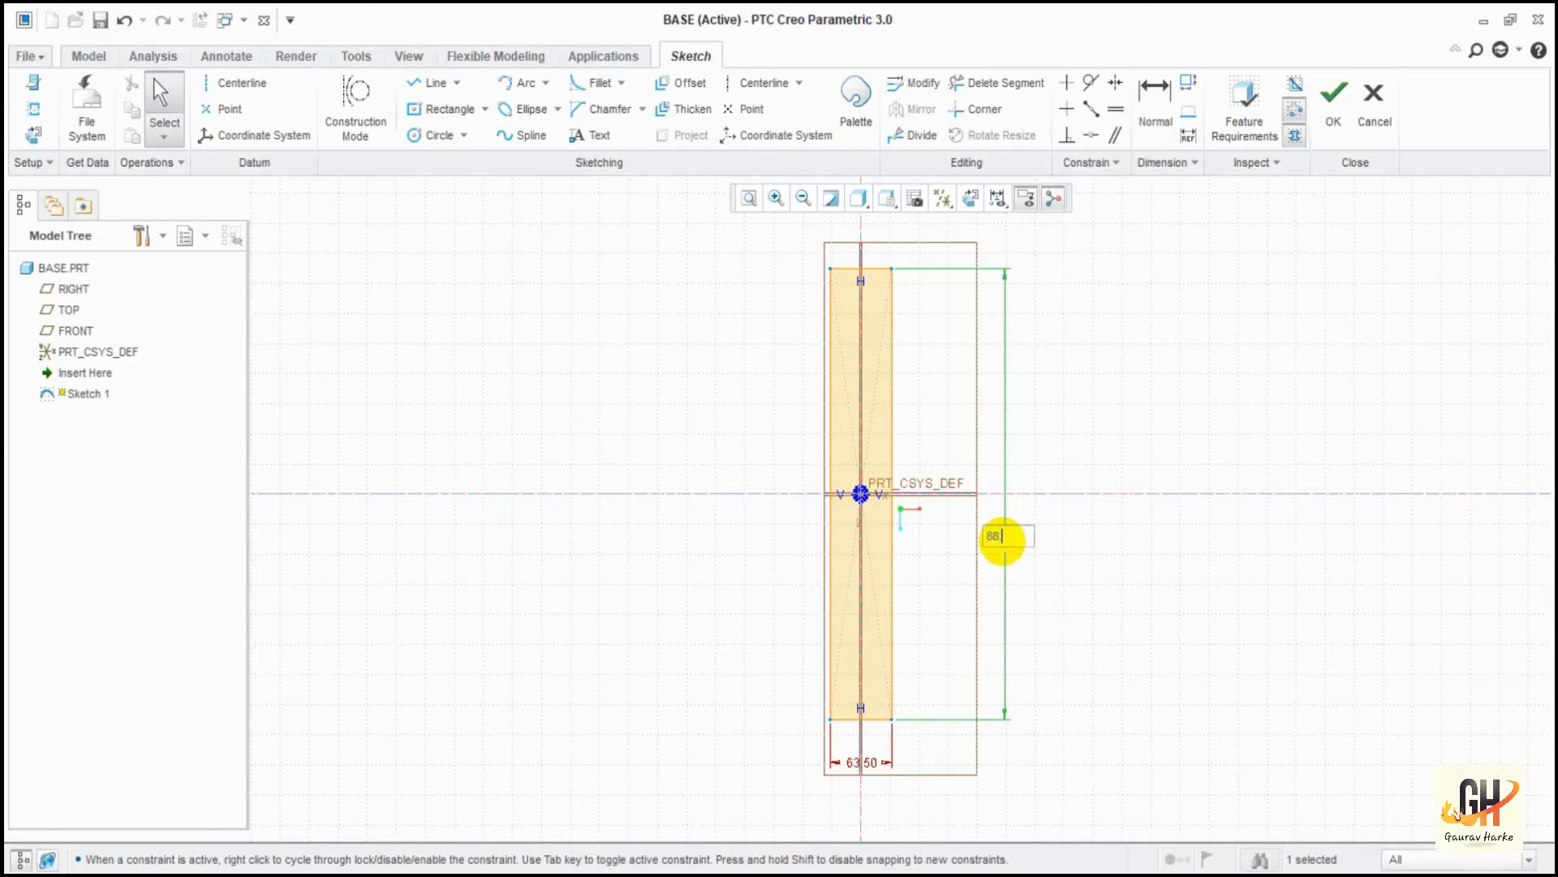
pyautogui.press('Return')
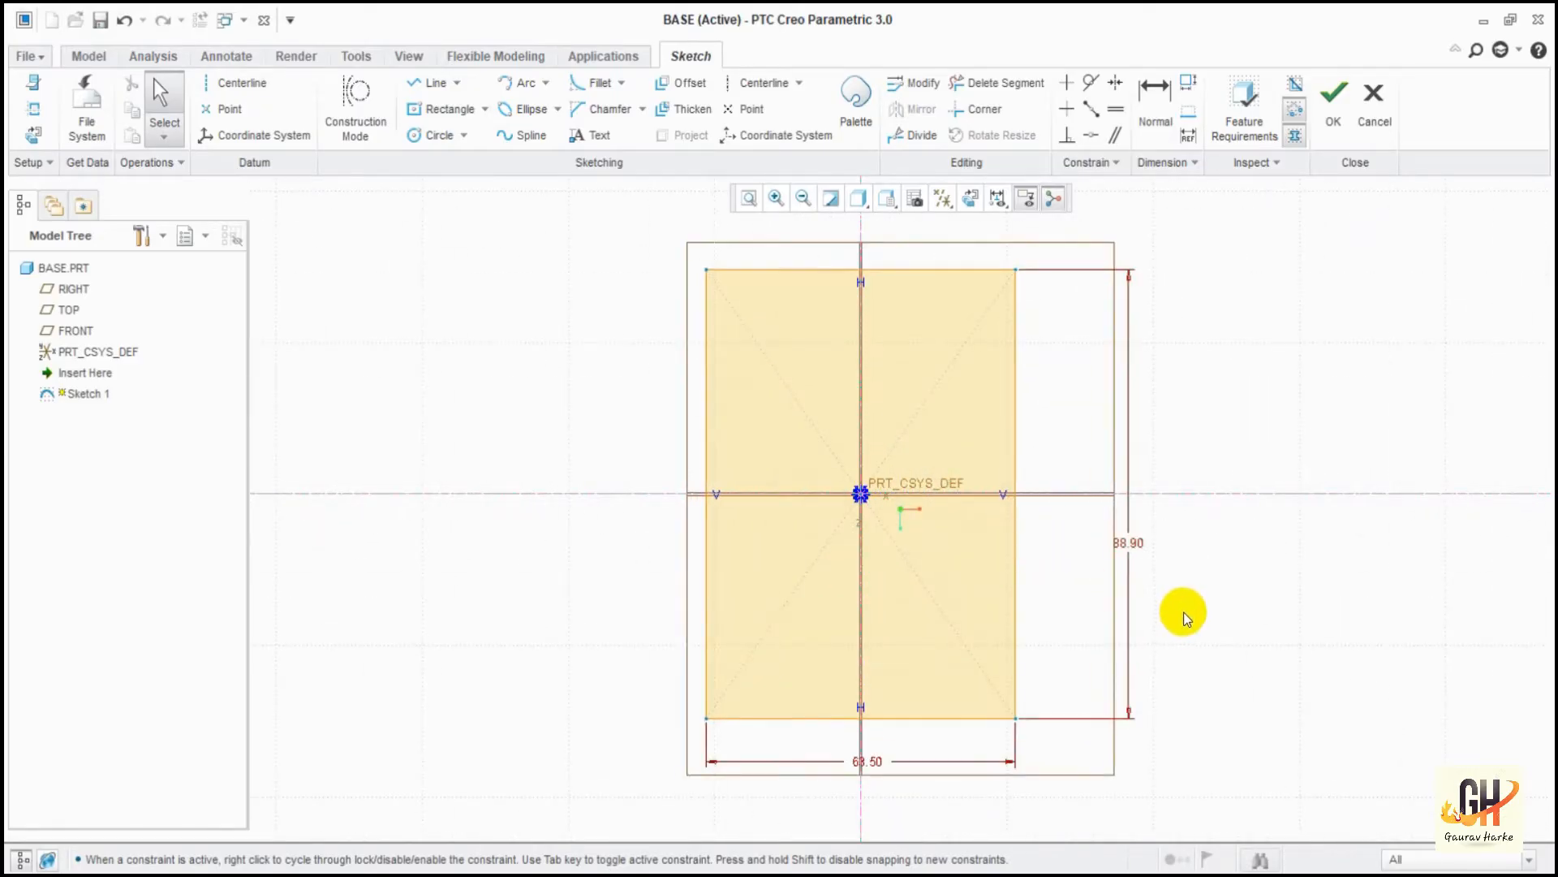
# Move the rectangle's width and height dimensions to clearer positions and finish the sketch.
pyautogui.moveTo(1138, 559); pyautogui.dragTo(1108, 456)
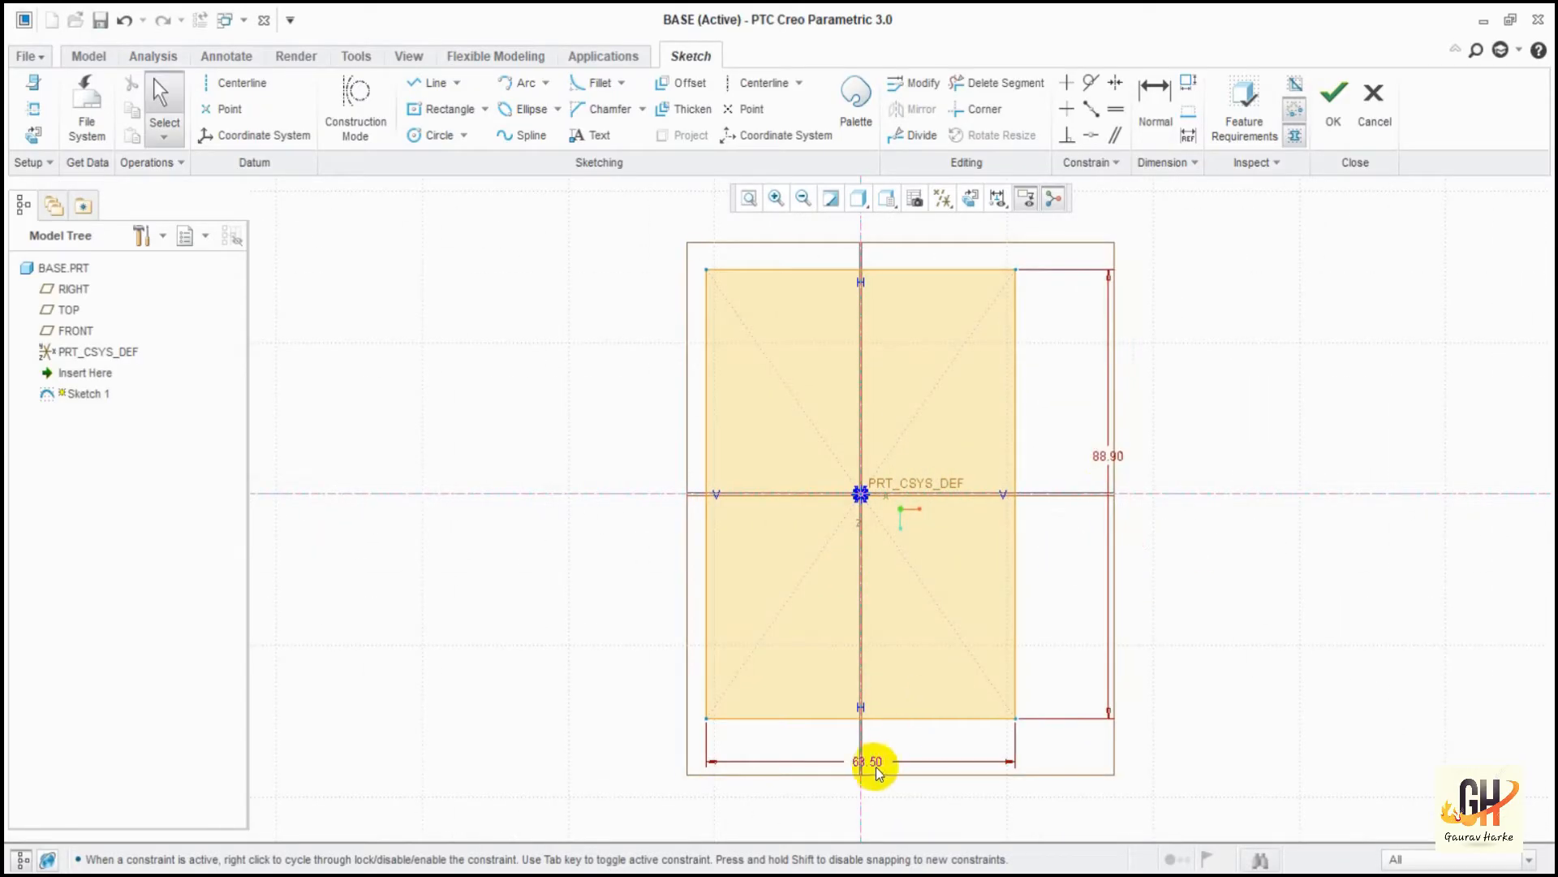
pyautogui.moveTo(876, 767); pyautogui.dragTo(945, 763)
pyautogui.moveTo(1107, 445); pyautogui.dragTo(1076, 445)
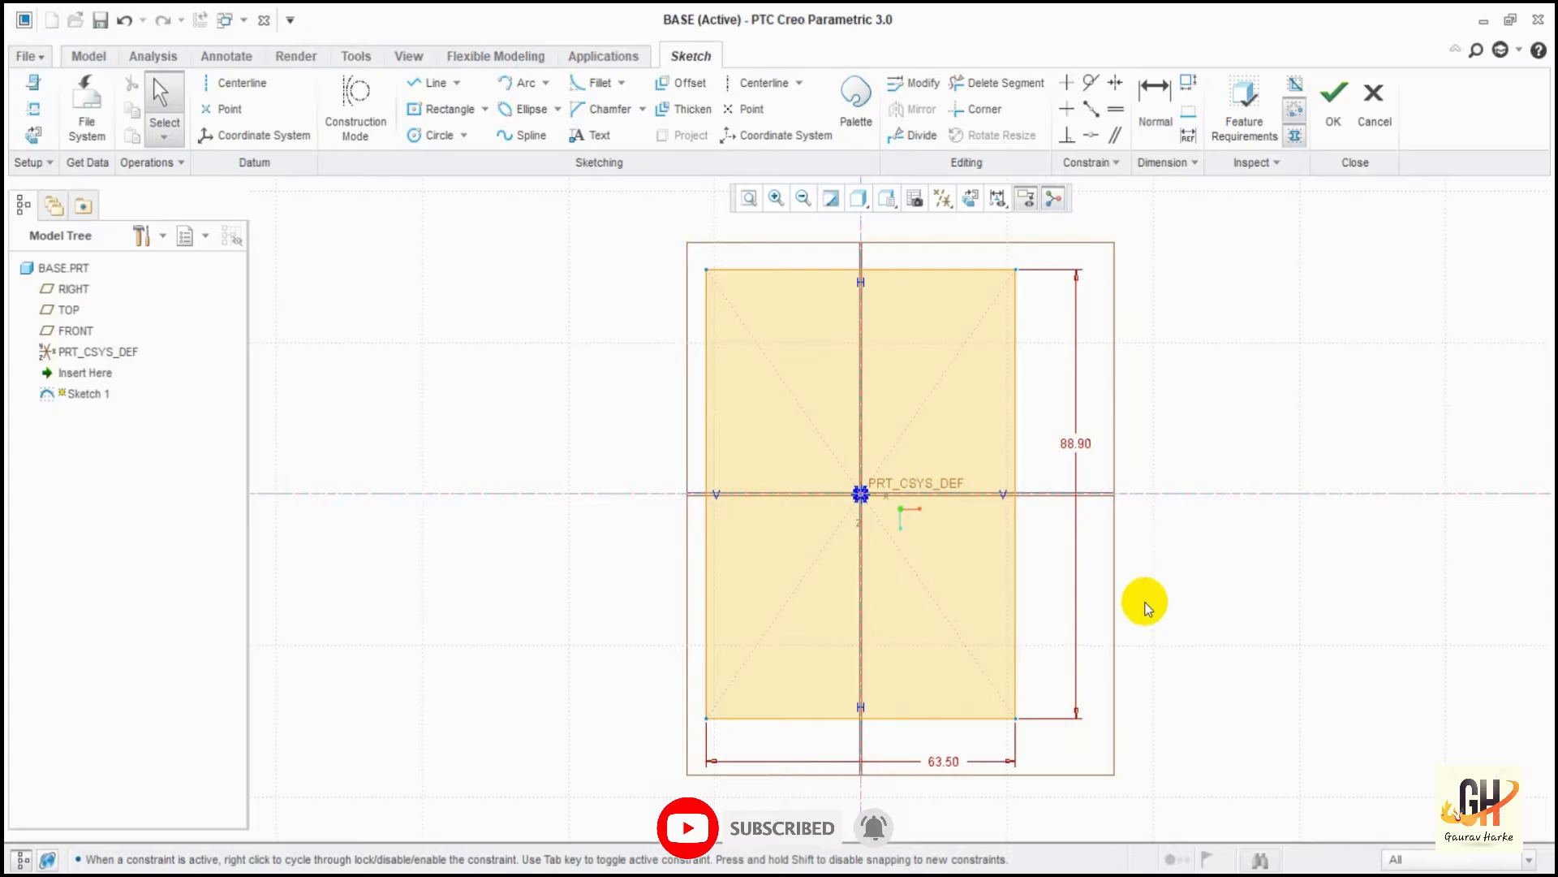
pyautogui.moveTo(1142, 522)
pyautogui.keyDown('shift'); pyautogui.mouseDown(button='middle')
pyautogui.moveTo(1143, 497)
pyautogui.moveTo(1107, 585)
pyautogui.mouseUp(button='middle'); pyautogui.keyUp('shift')
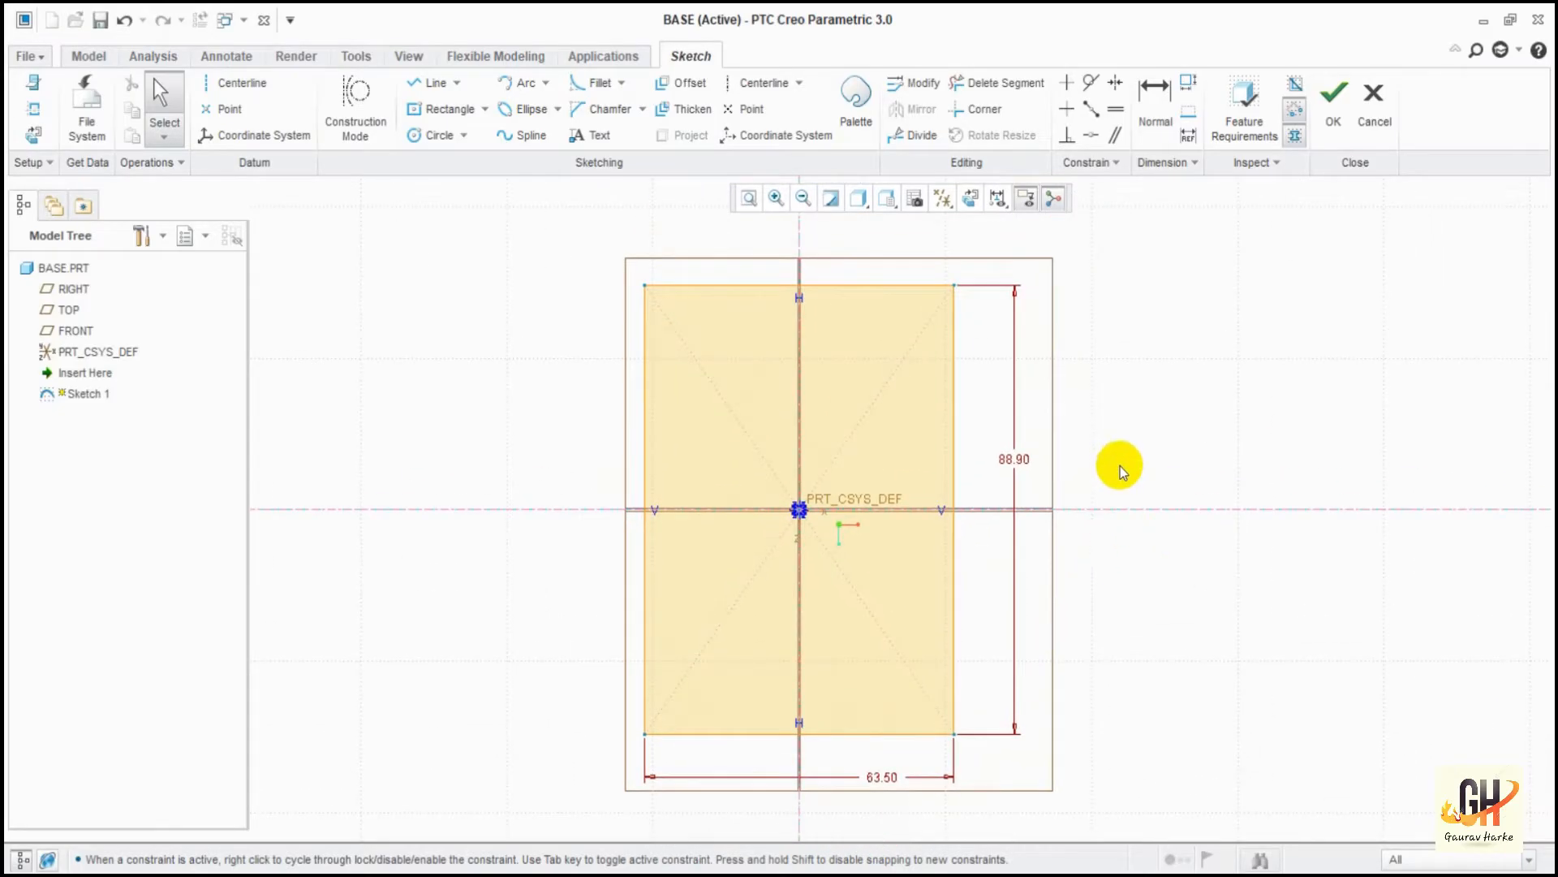
pyautogui.scroll(2, 1109, 560)
pyautogui.click(1334, 93)
# Switch the model to a saved 3D orientation.
pyautogui.moveTo(1234, 411)
pyautogui.mouseDown(button='middle')
pyautogui.moveTo(1043, 418)
pyautogui.moveTo(1006, 402)
pyautogui.mouseUp(button='middle')
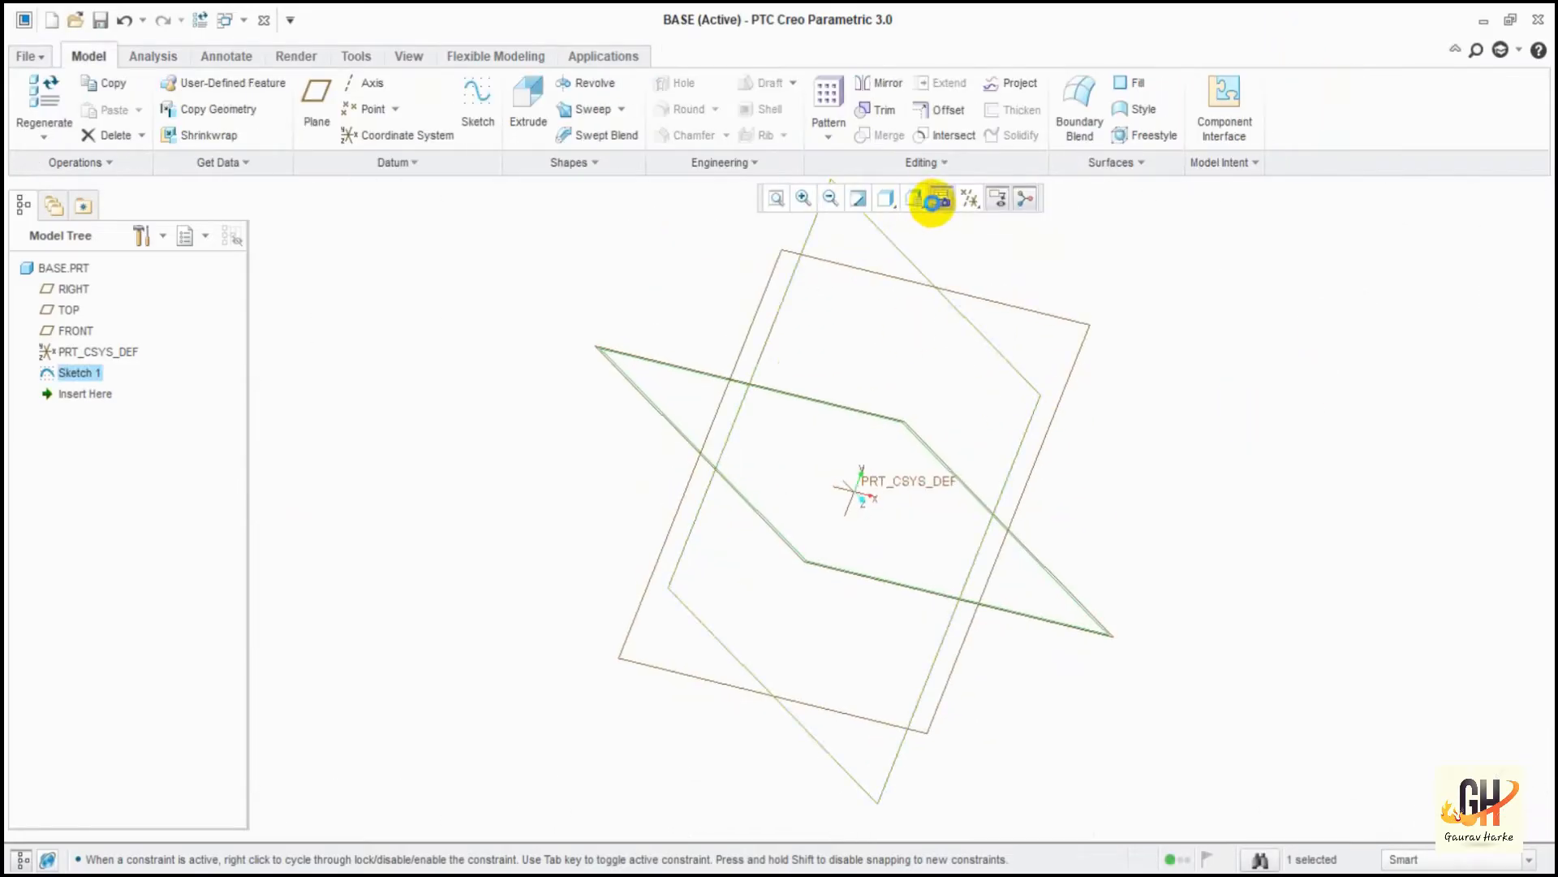
pyautogui.click(937, 200)
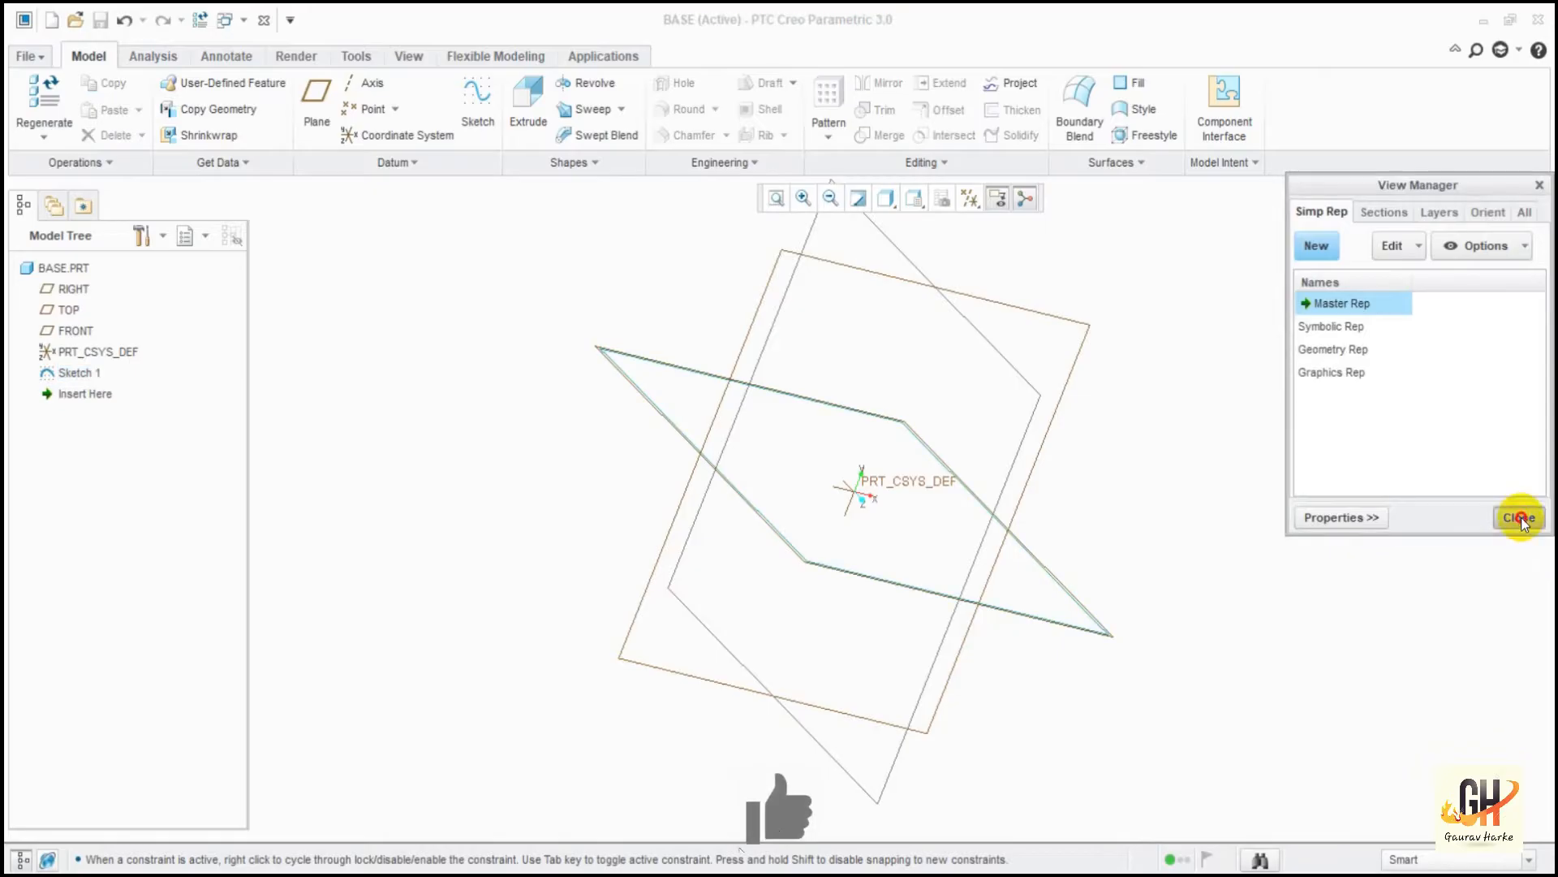
pyautogui.click(1518, 518)
pyautogui.click(913, 200)
pyautogui.click(936, 262)
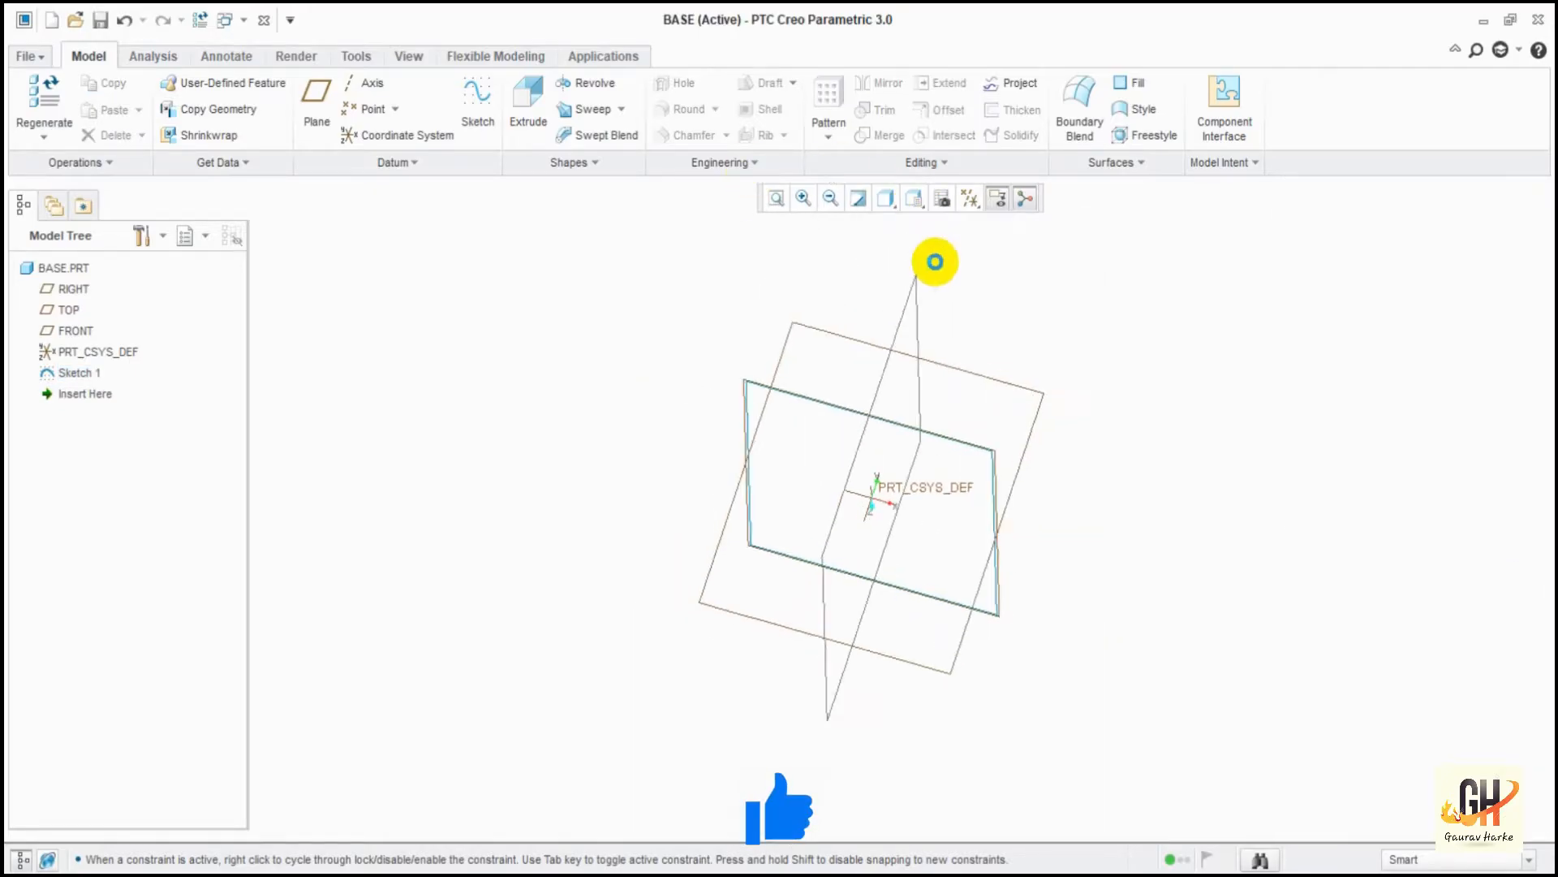
pyautogui.moveTo(878, 510); pyautogui.dragTo(870, 497, button='middle')
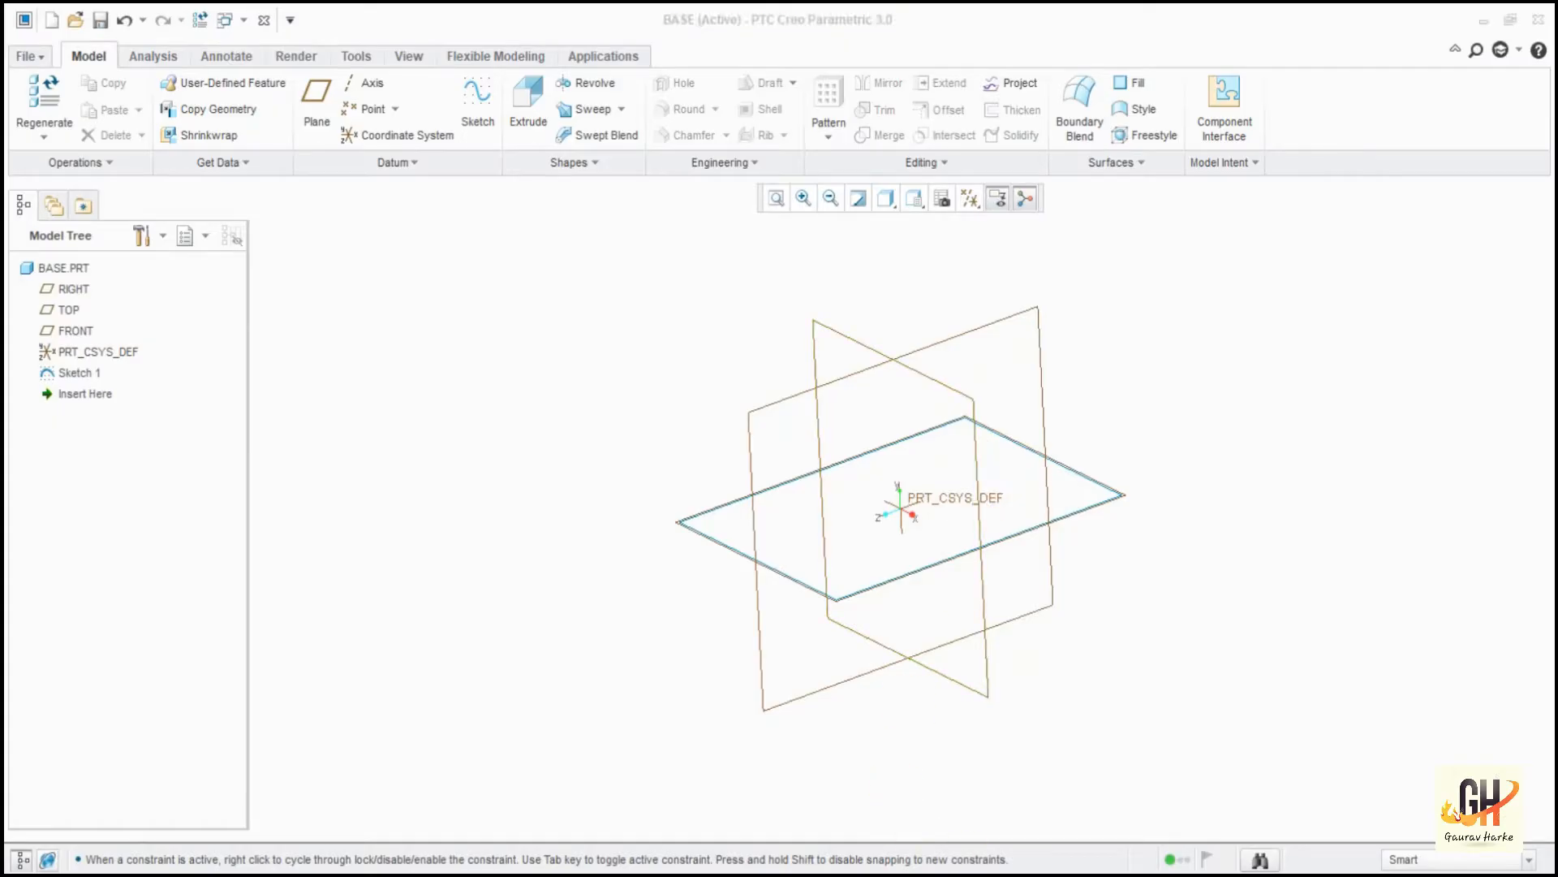
# Extrude the rectangle sketch symmetrically about its sketch plane with a total depth of 6.604.
pyautogui.click(526, 114)
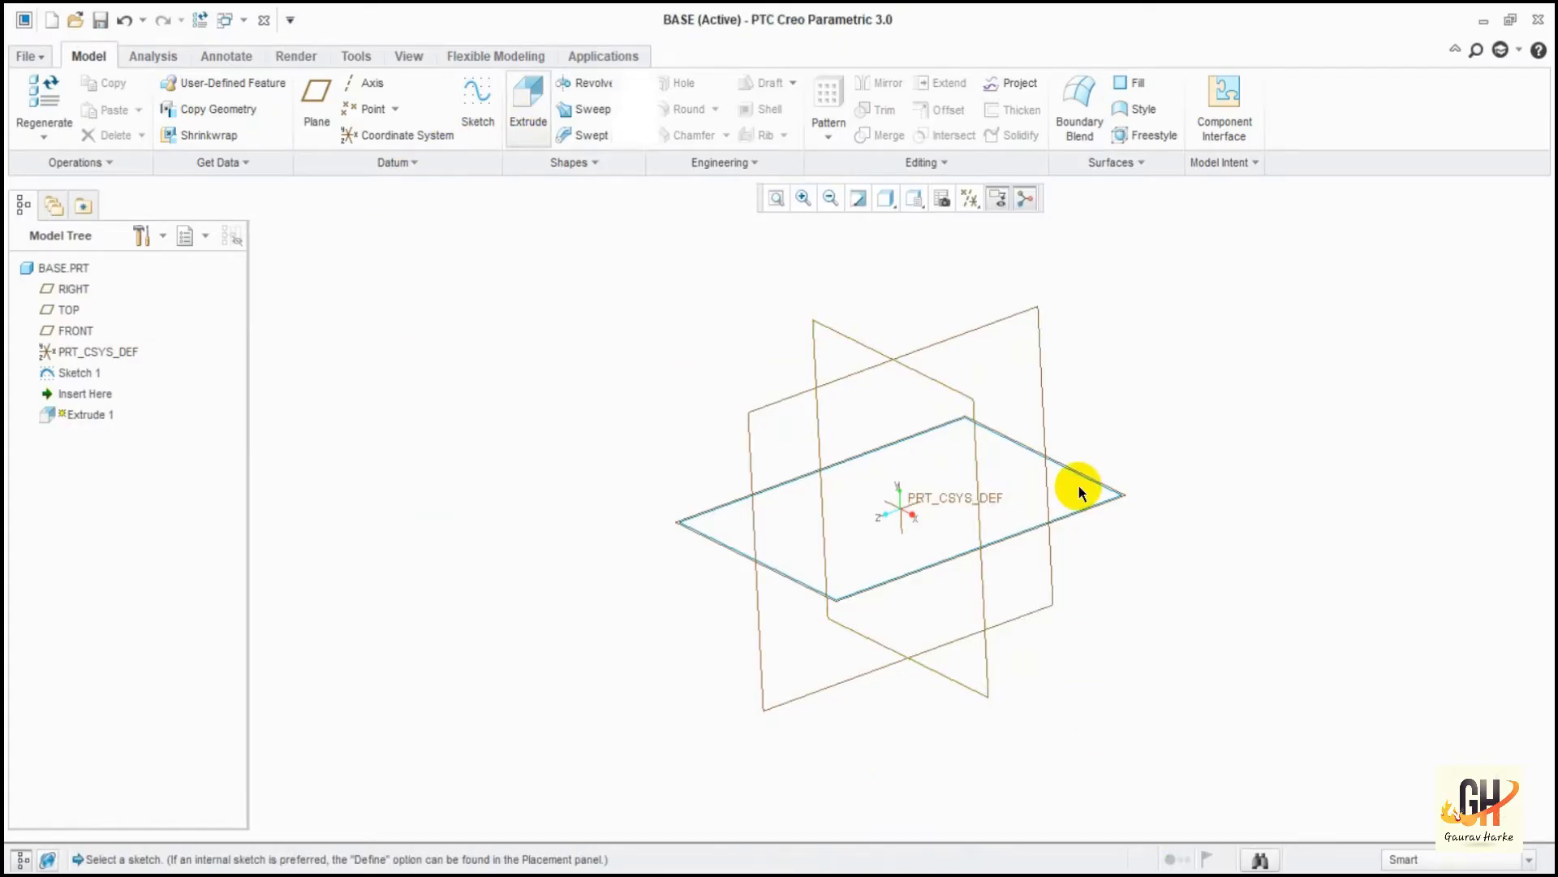
pyautogui.click(1087, 509)
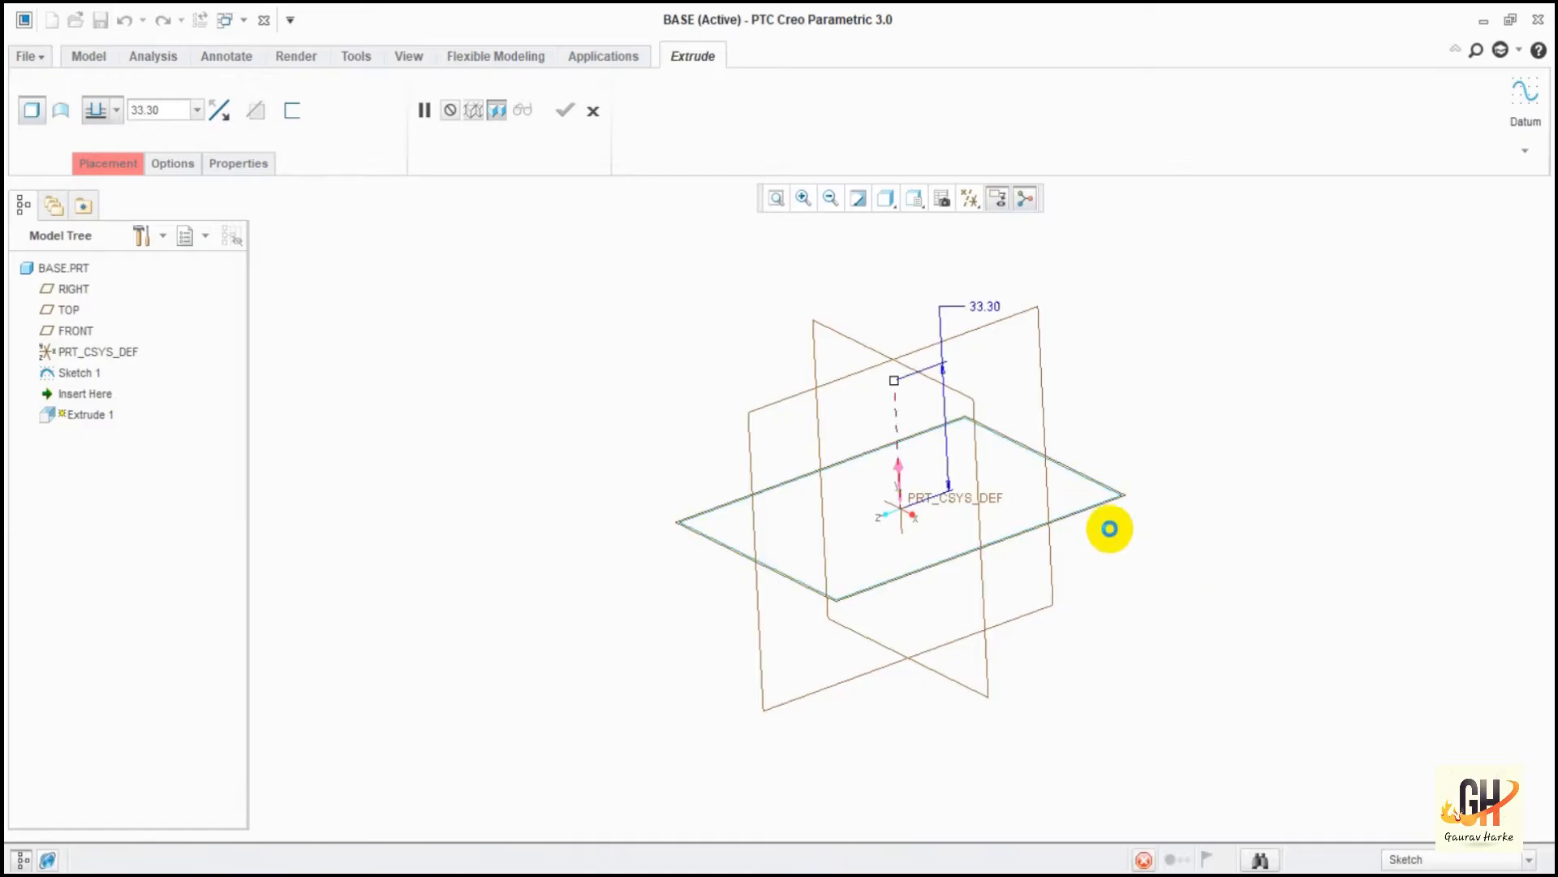
pyautogui.click(122, 163)
pyautogui.click(121, 163)
pyautogui.click(117, 110)
pyautogui.click(96, 164)
pyautogui.click(170, 111)
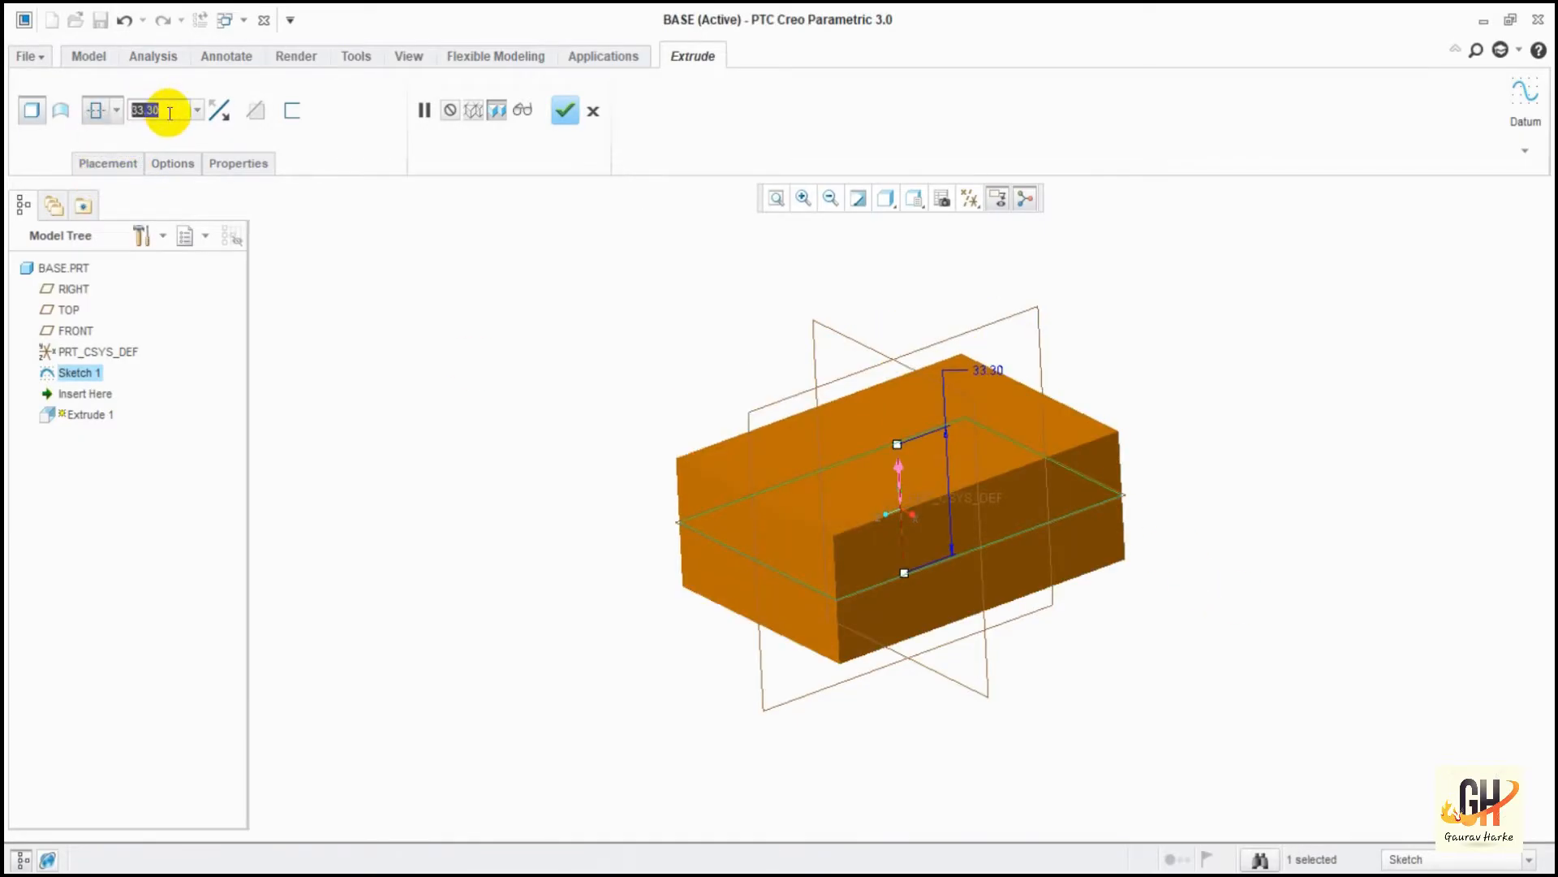
pyautogui.write('6')
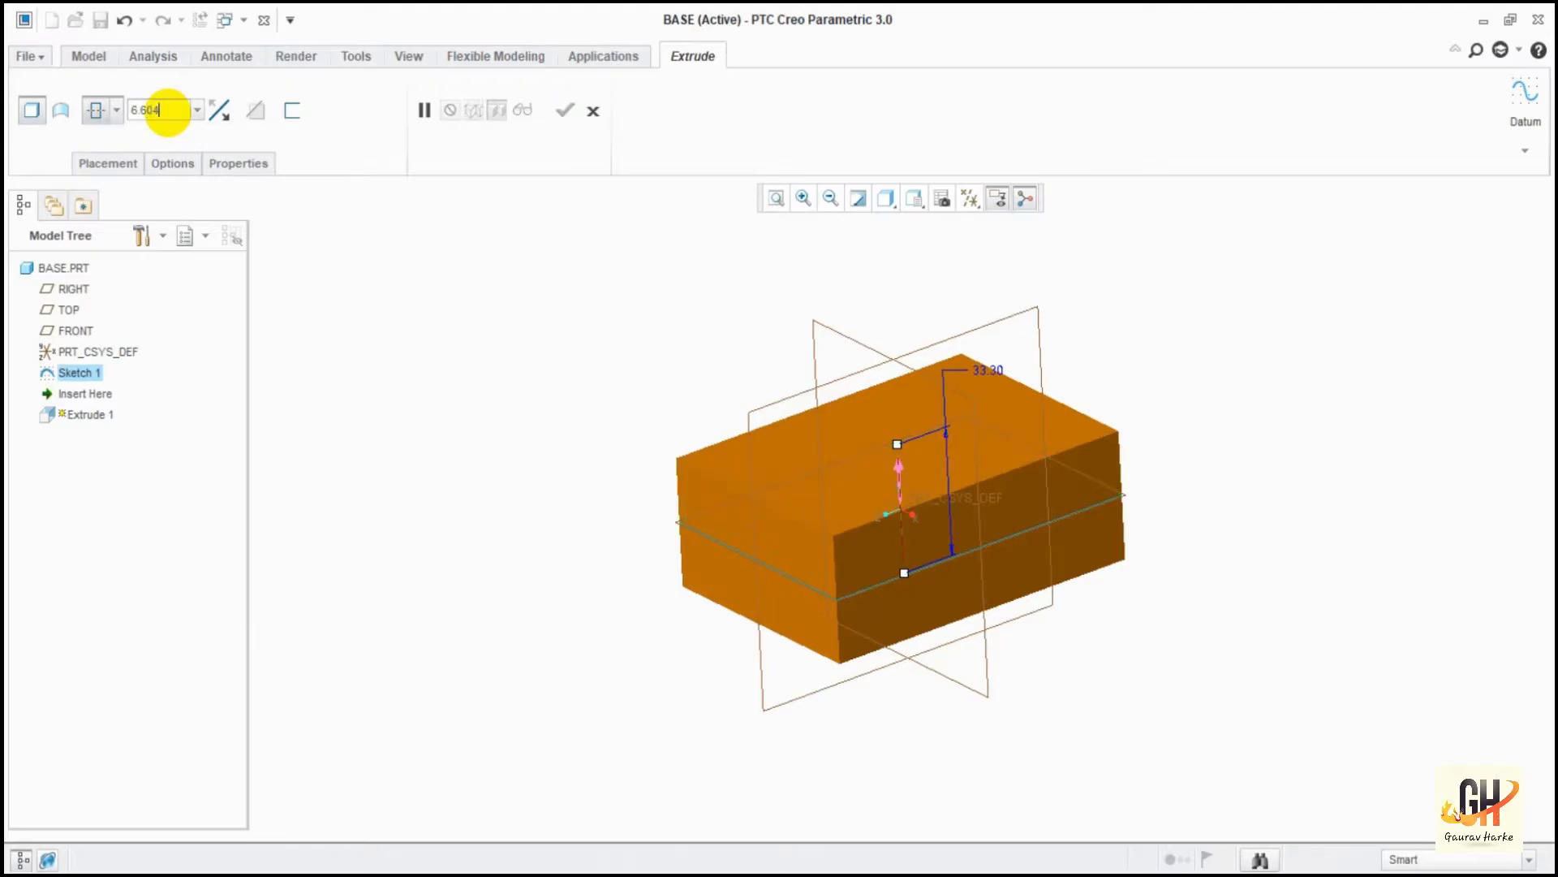
pyautogui.write('.604')
pyautogui.press('Return')
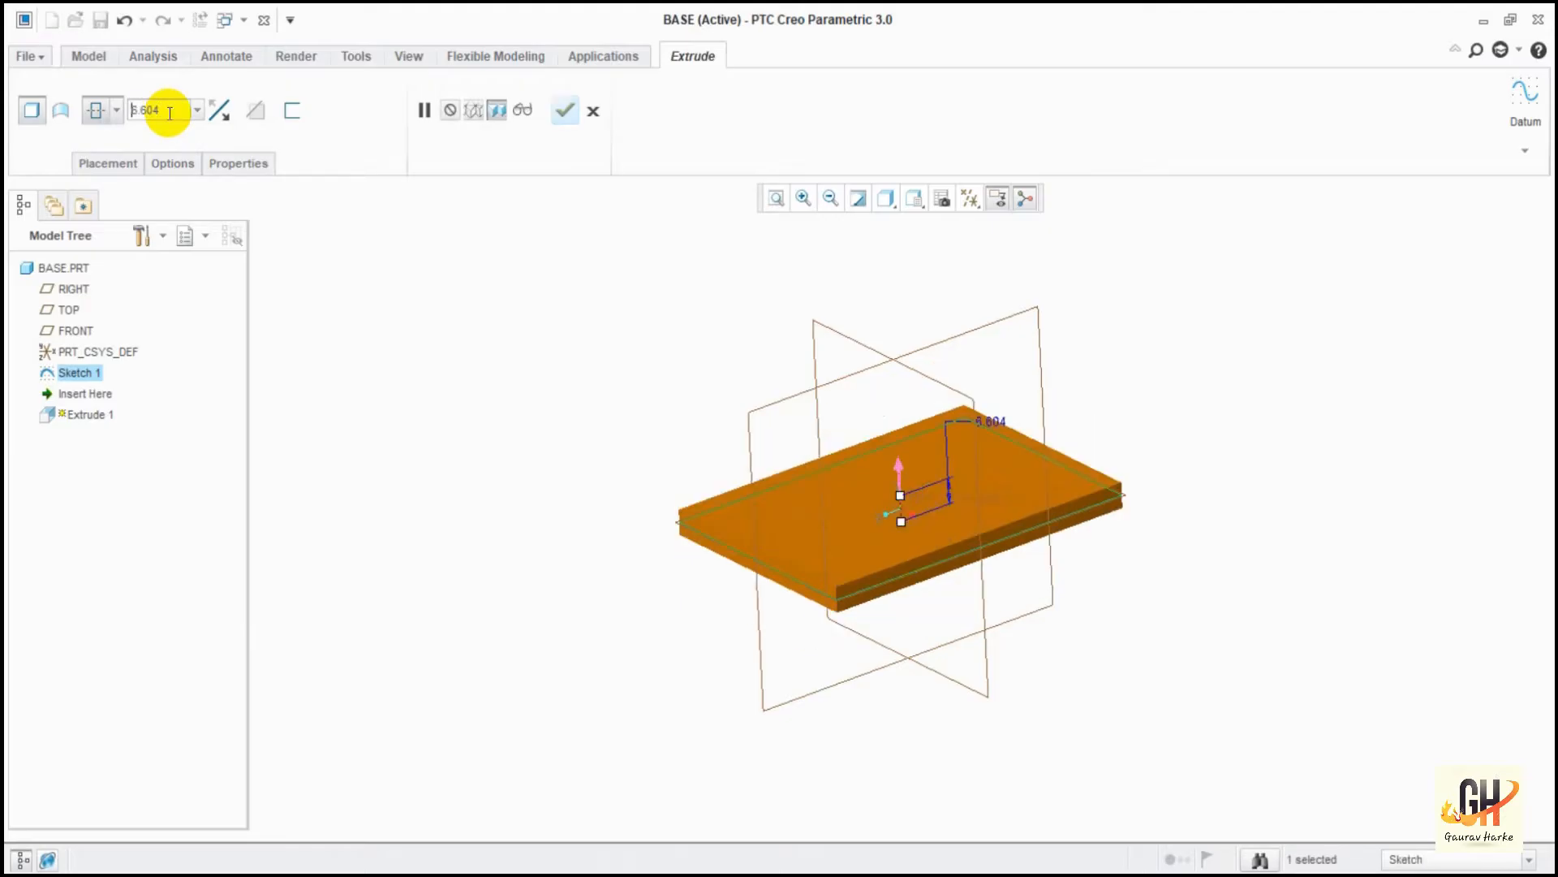
pyautogui.click(557, 119)
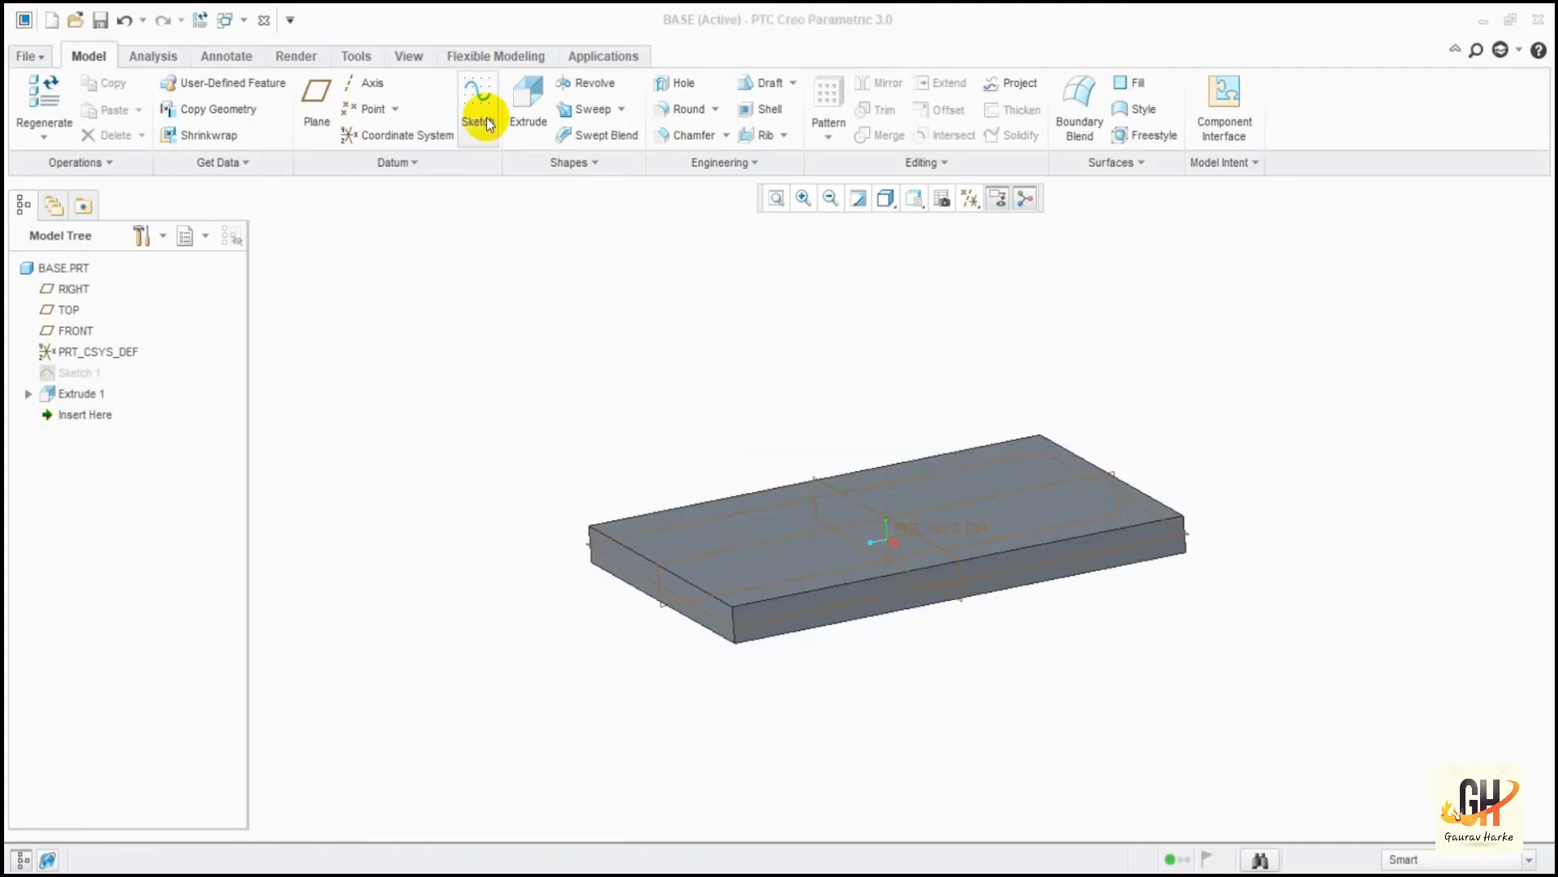
# Start a new sketch on the RIGHT datum plane, with the TOP plane as the Top orientation reference, and view it head-on.
pyautogui.click(480, 114)
pyautogui.click(729, 544)
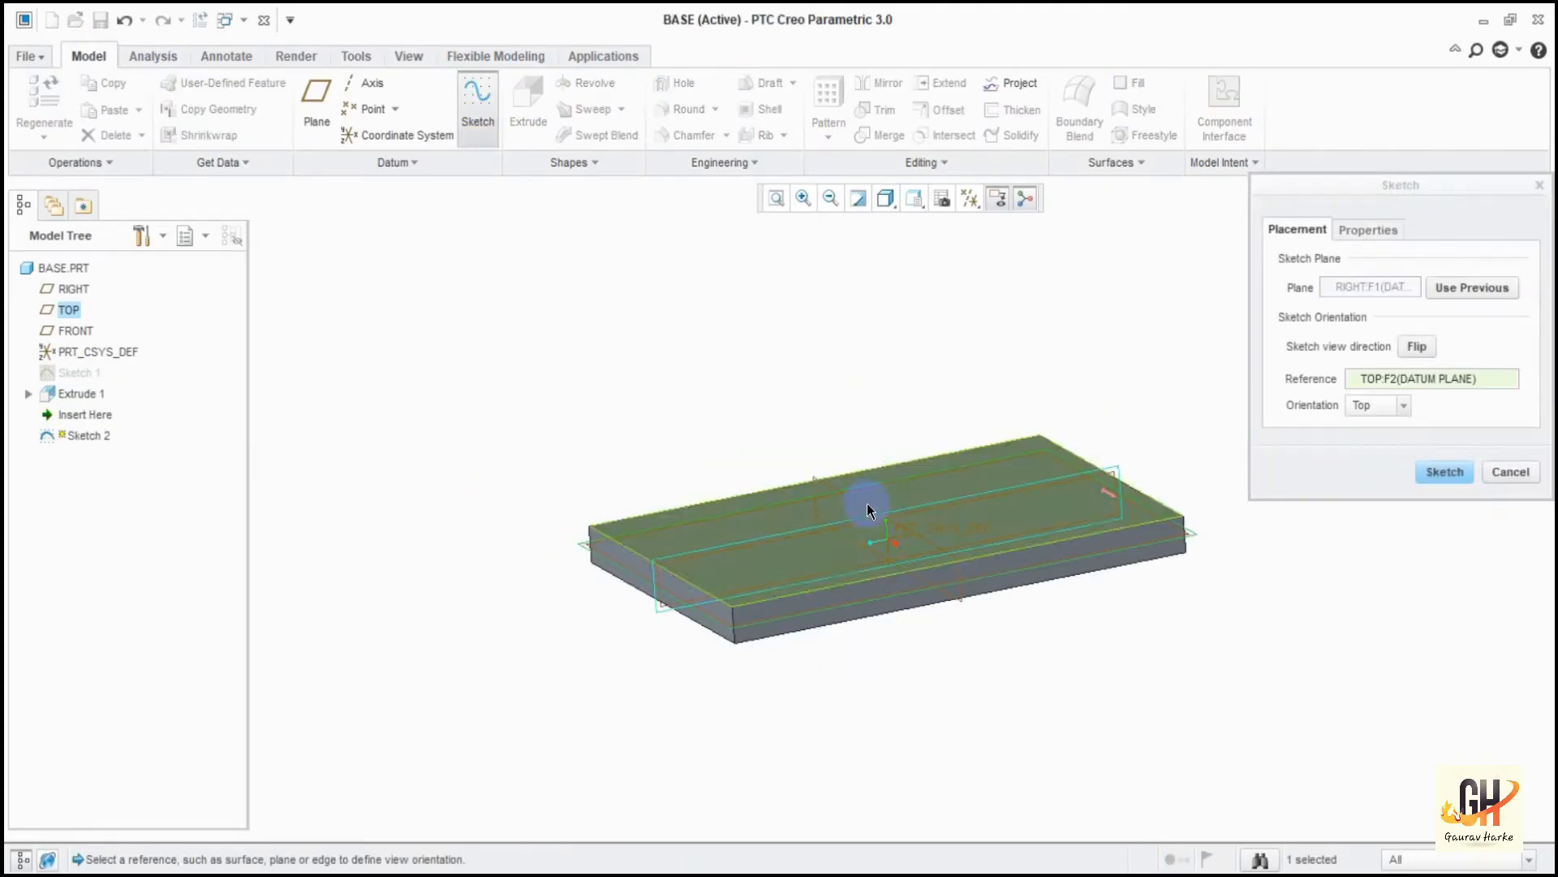
pyautogui.click(1445, 472)
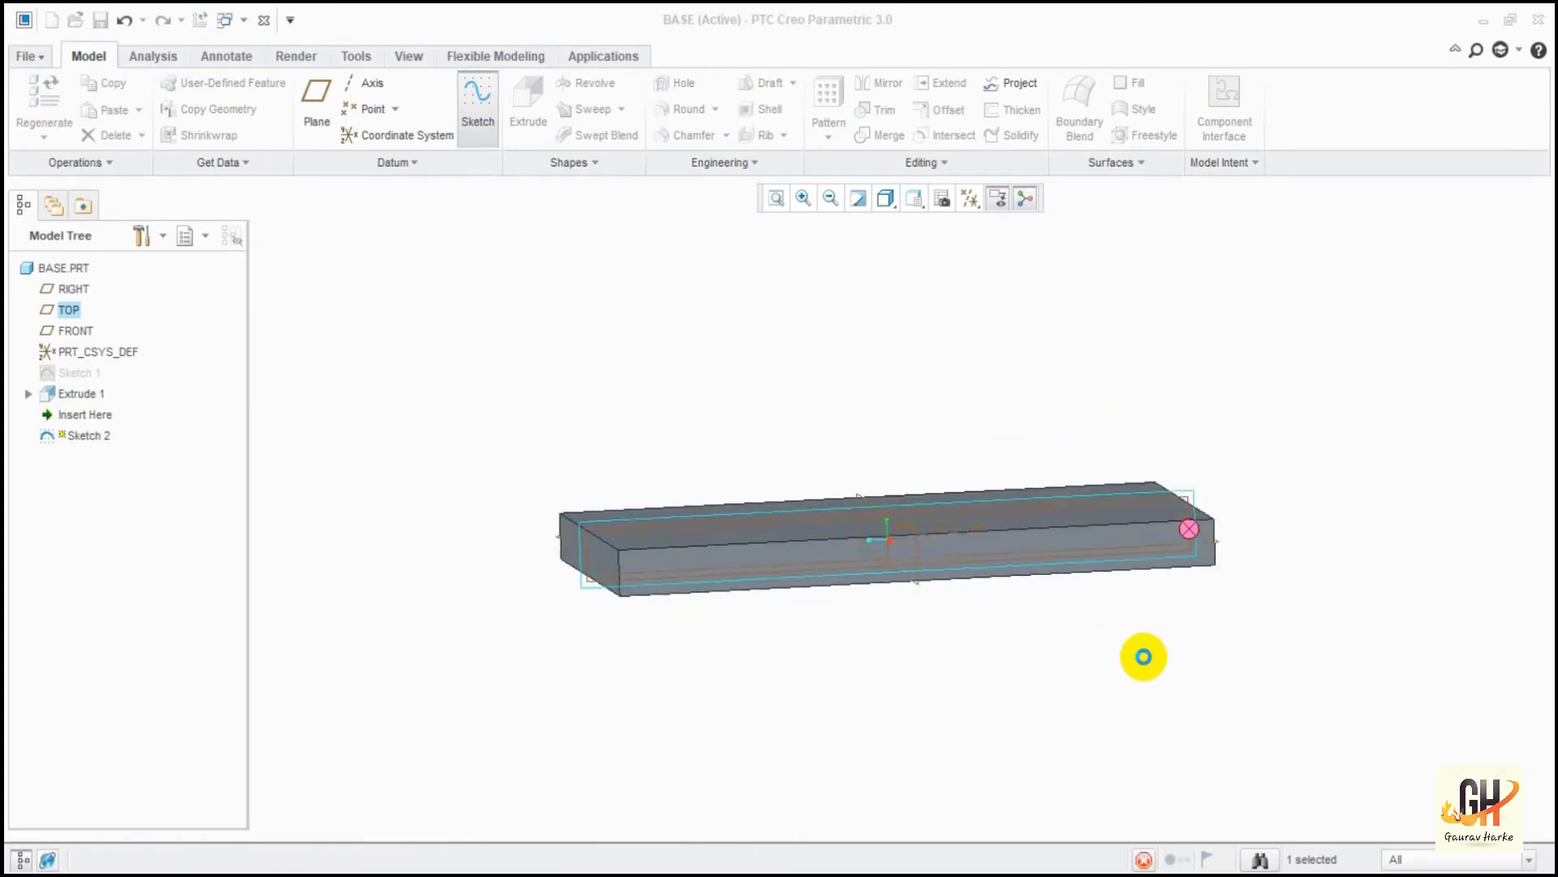
pyautogui.keyDown('ctrl'); pyautogui.moveTo(909, 385); pyautogui.dragTo(919, 524, button='middle'); pyautogui.keyUp('ctrl')
pyautogui.keyDown('shift'); pyautogui.moveTo(696, 446); pyautogui.dragTo(845, 474, button='middle'); pyautogui.keyUp('shift')
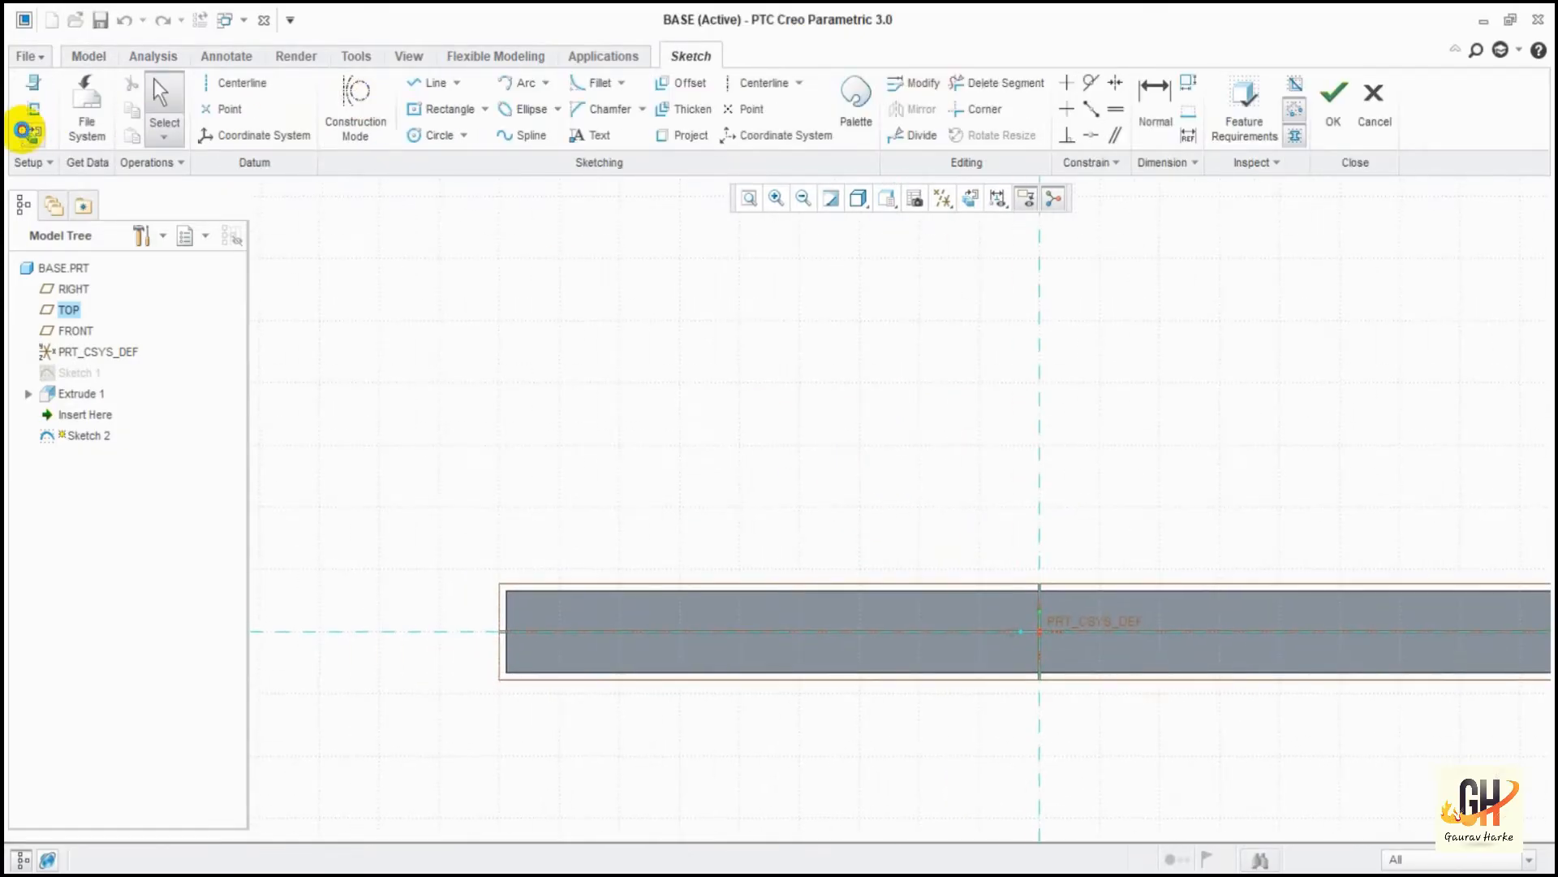
pyautogui.click(34, 132)
# Add the block's upper face and its left end face as sketch references.
pyautogui.click(33, 108)
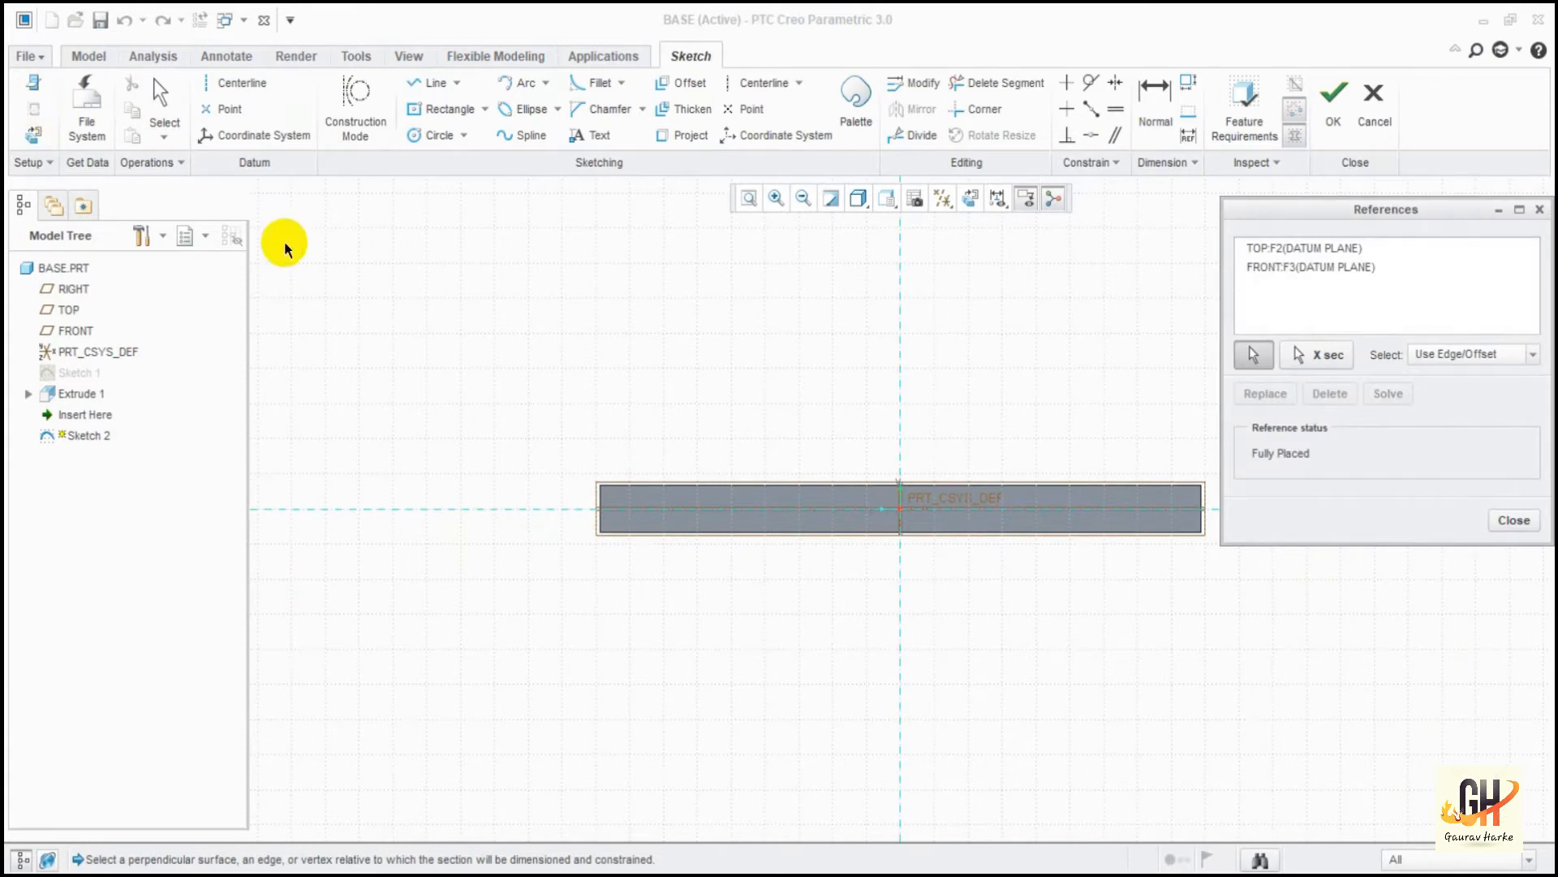
pyautogui.click(1515, 520)
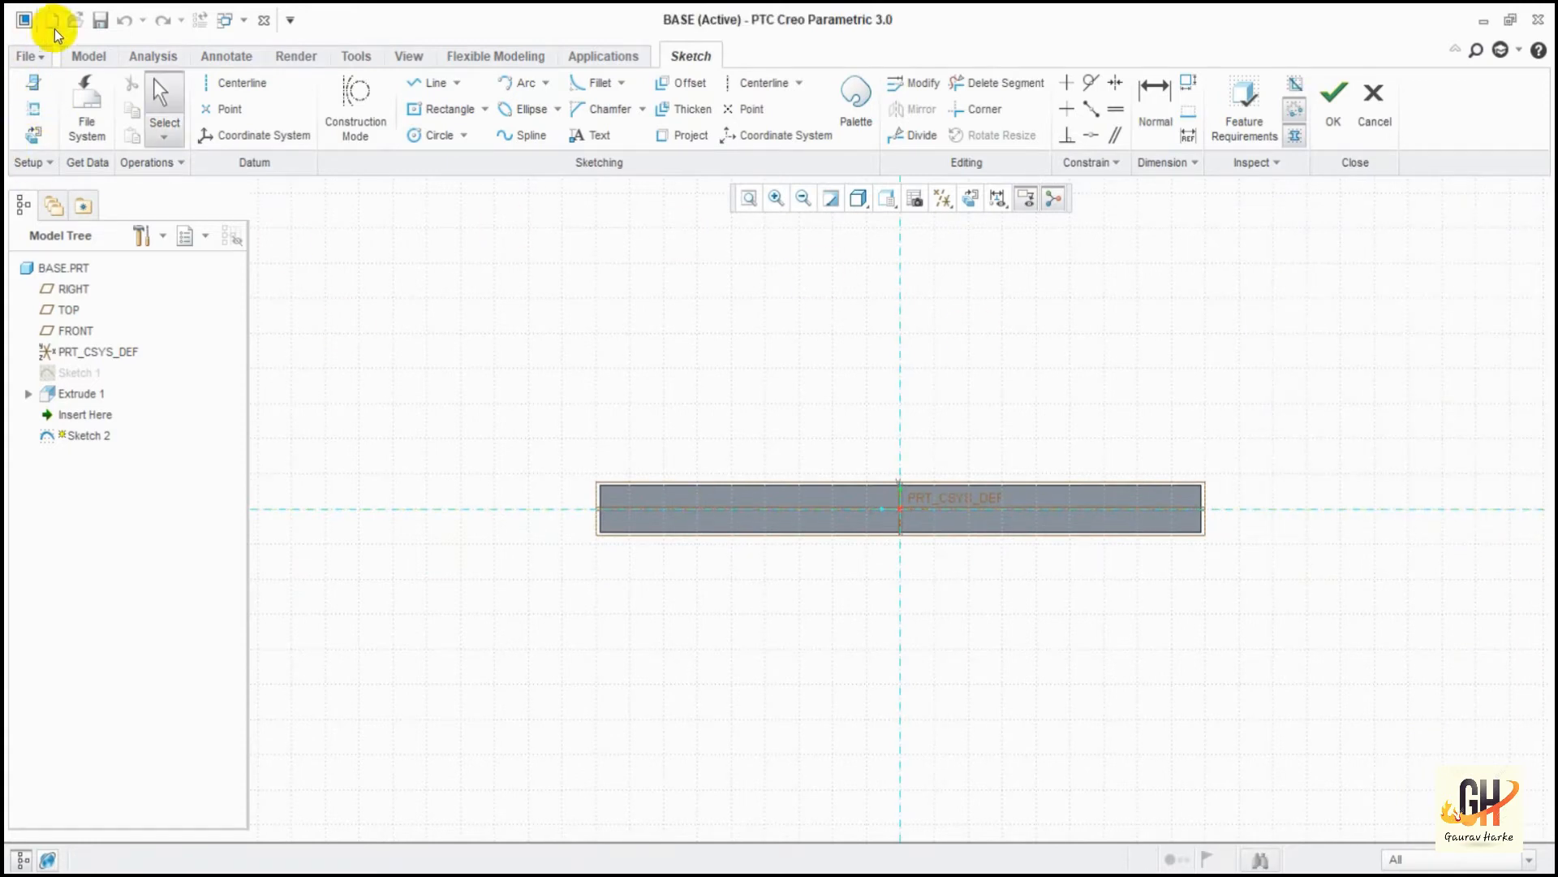
pyautogui.click(33, 96)
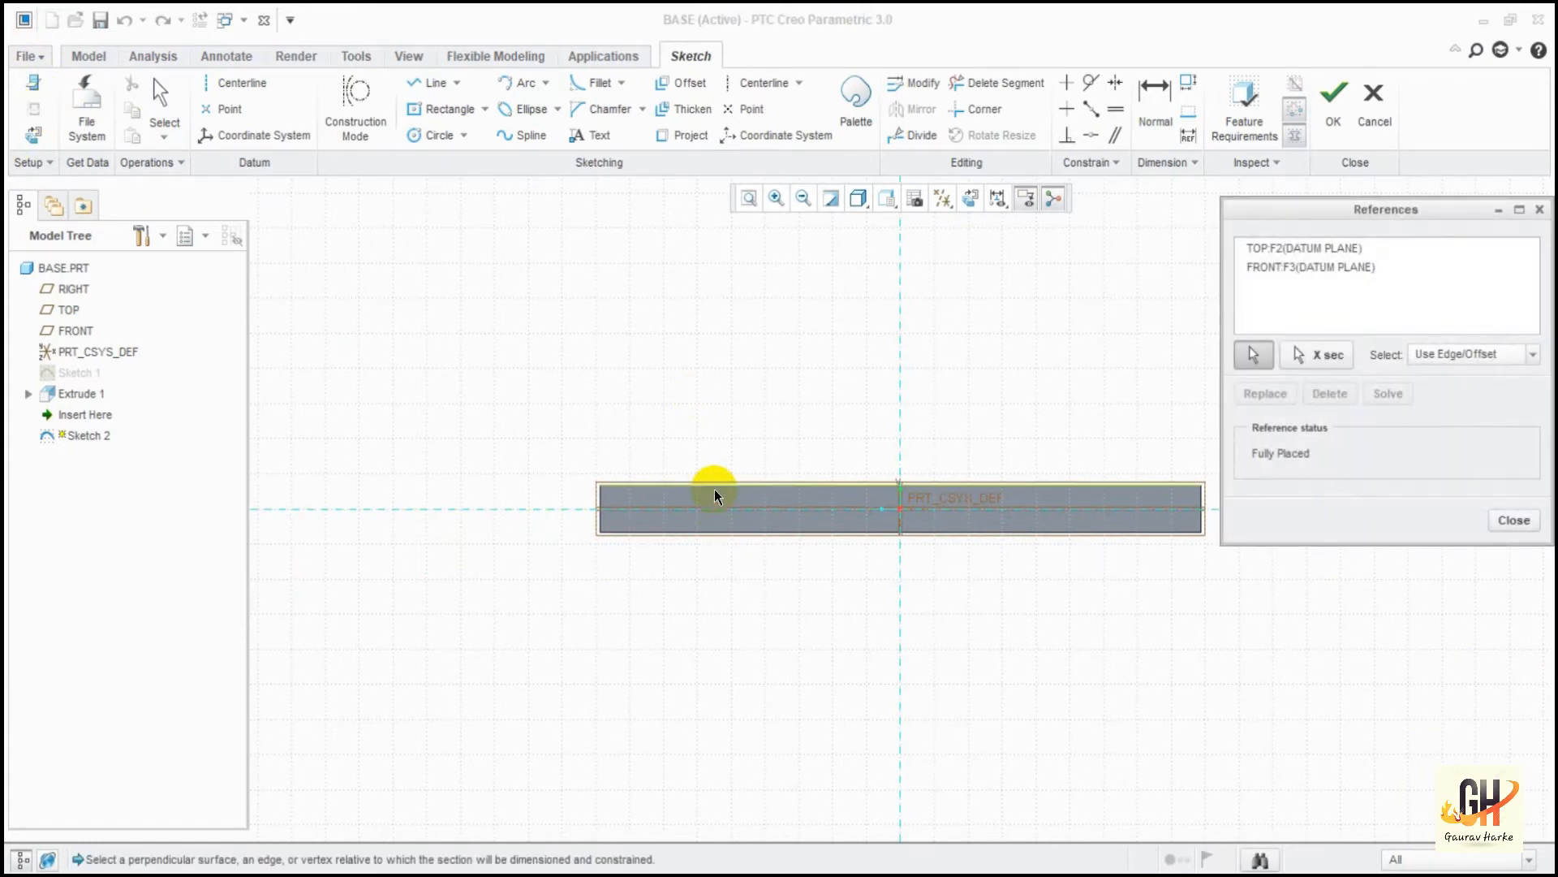
pyautogui.click(714, 489)
pyautogui.click(600, 528)
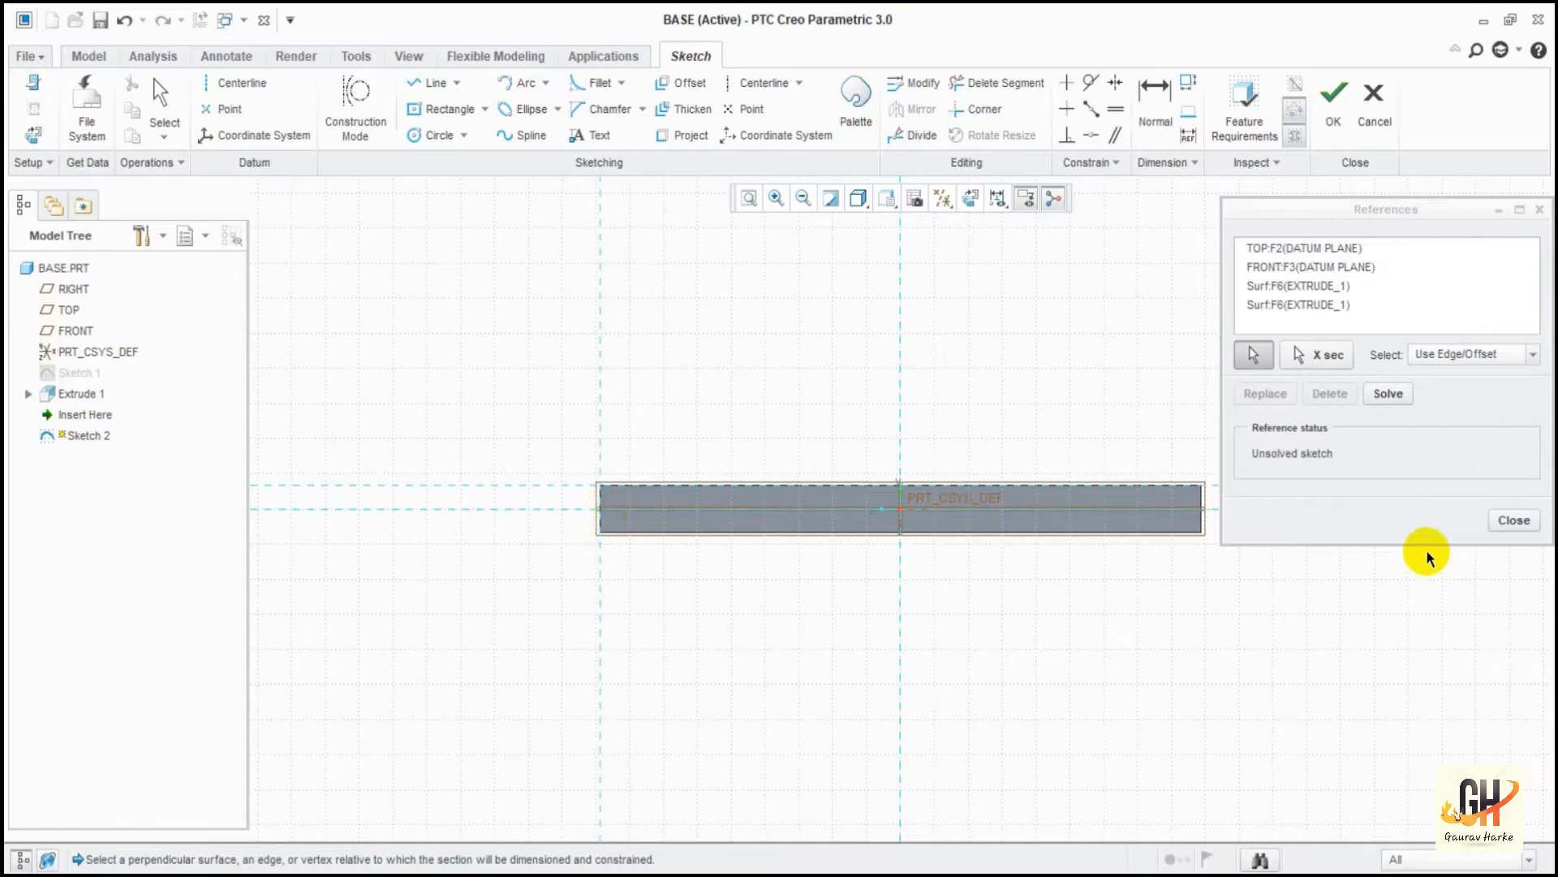
pyautogui.click(1515, 520)
# Sketch a line rising from the block's upper edge and slanting toward the vertical center reference at about 71°.
pyautogui.scroll(3, 592, 626)
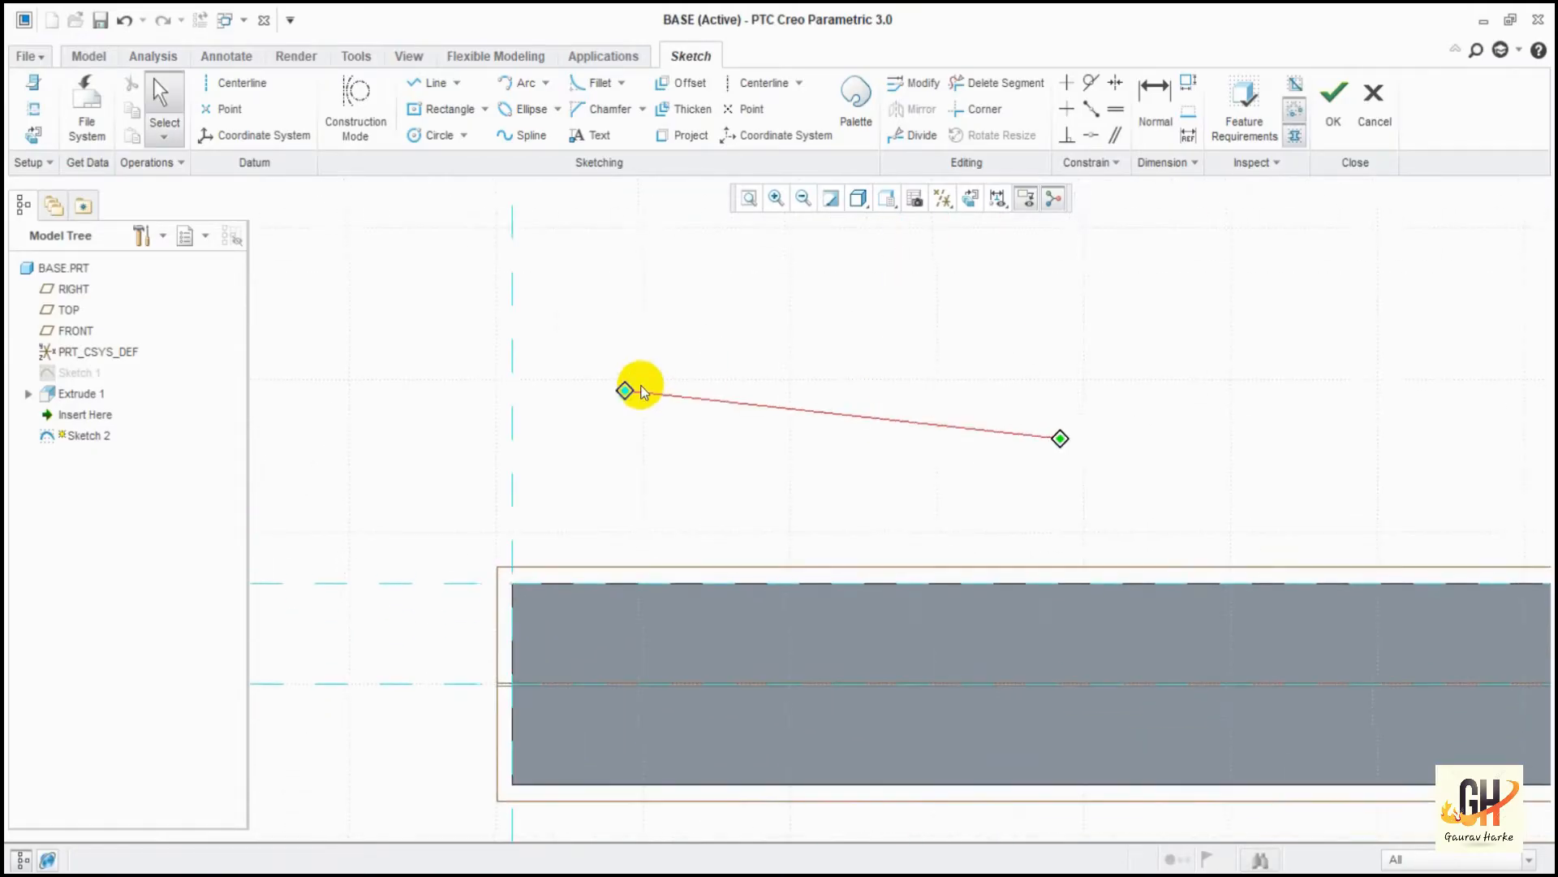
pyautogui.keyDown('ctrl'); pyautogui.moveTo(906, 455); pyautogui.dragTo(906, 403, button='middle'); pyautogui.keyUp('ctrl')
pyautogui.keyDown('shift'); pyautogui.moveTo(1196, 466); pyautogui.dragTo(949, 485, button='middle'); pyautogui.keyUp('shift')
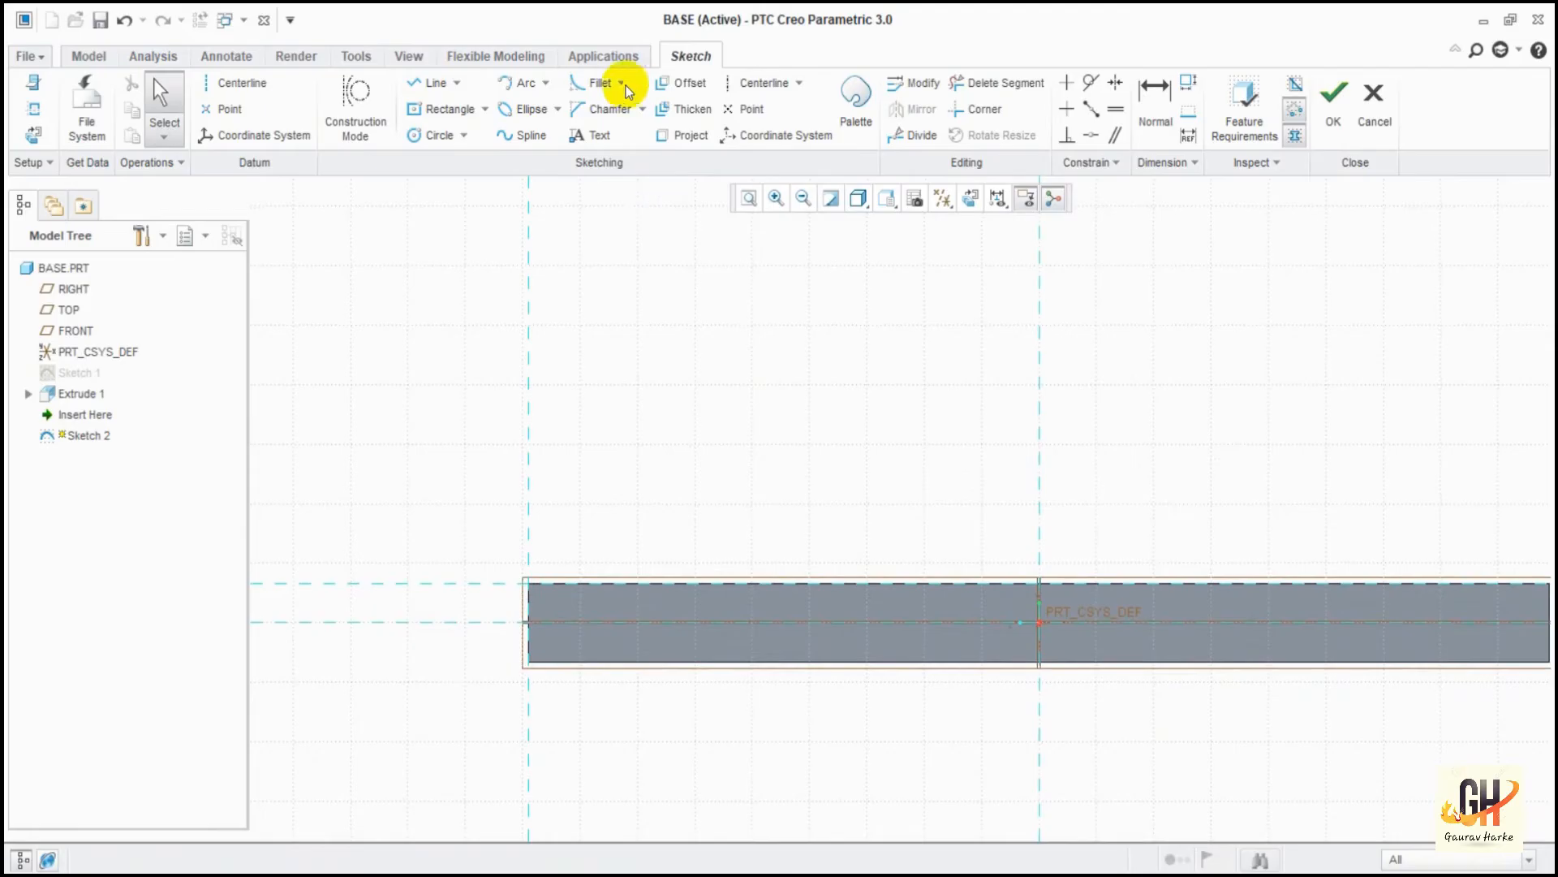
pyautogui.click(422, 84)
pyautogui.click(848, 585)
pyautogui.click(965, 249)
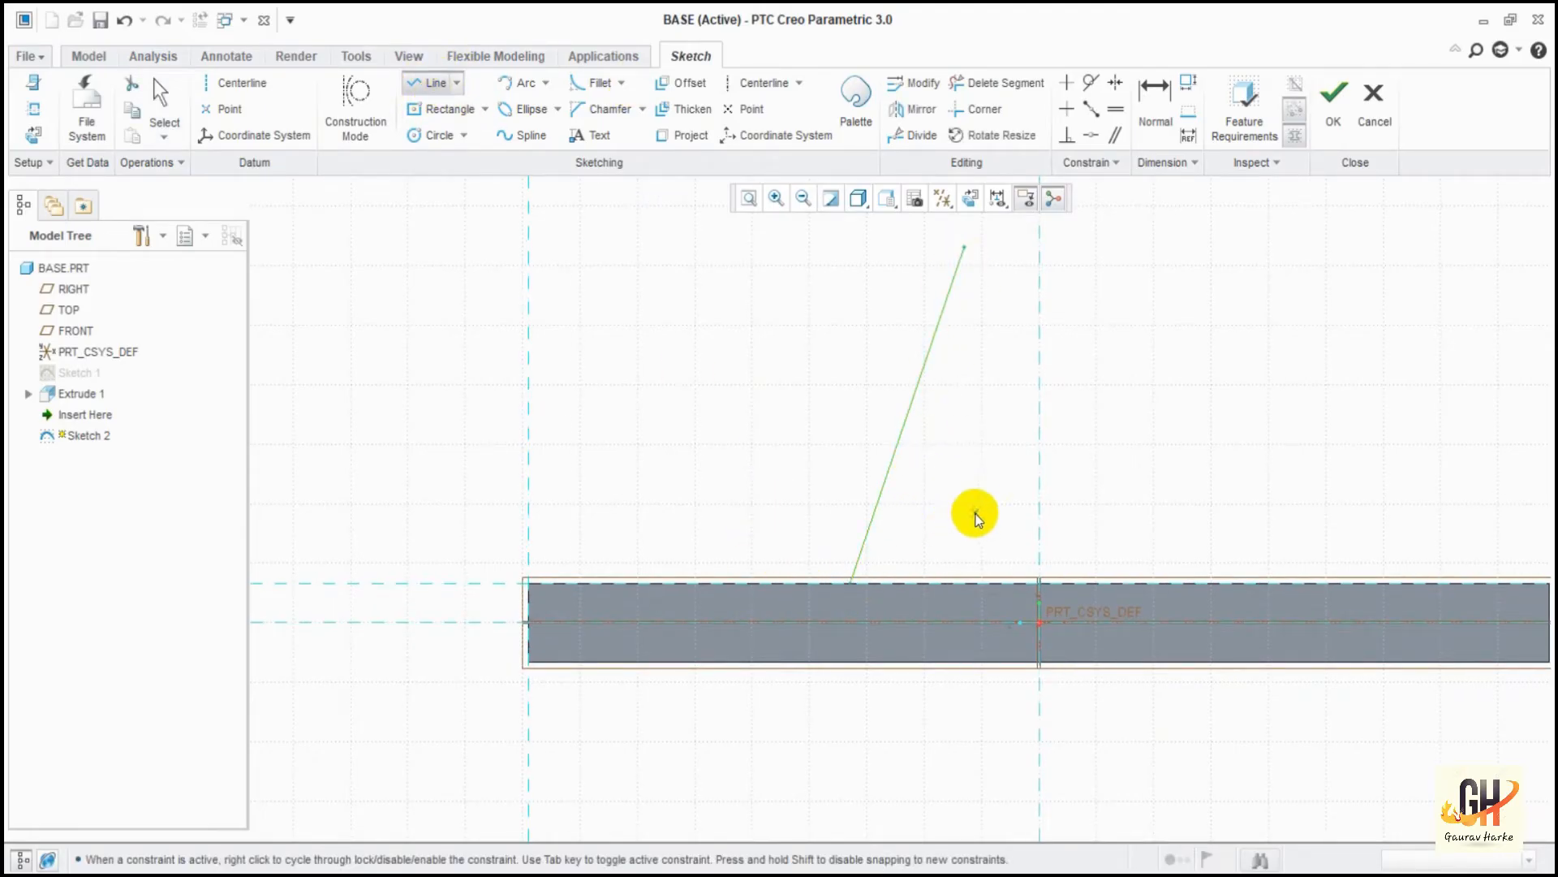
pyautogui.middleClick(970, 519)
# Dimension the slanted line's lower endpoint 30.48 from the block's left end reference.
pyautogui.click(1185, 105)
pyautogui.click(849, 583)
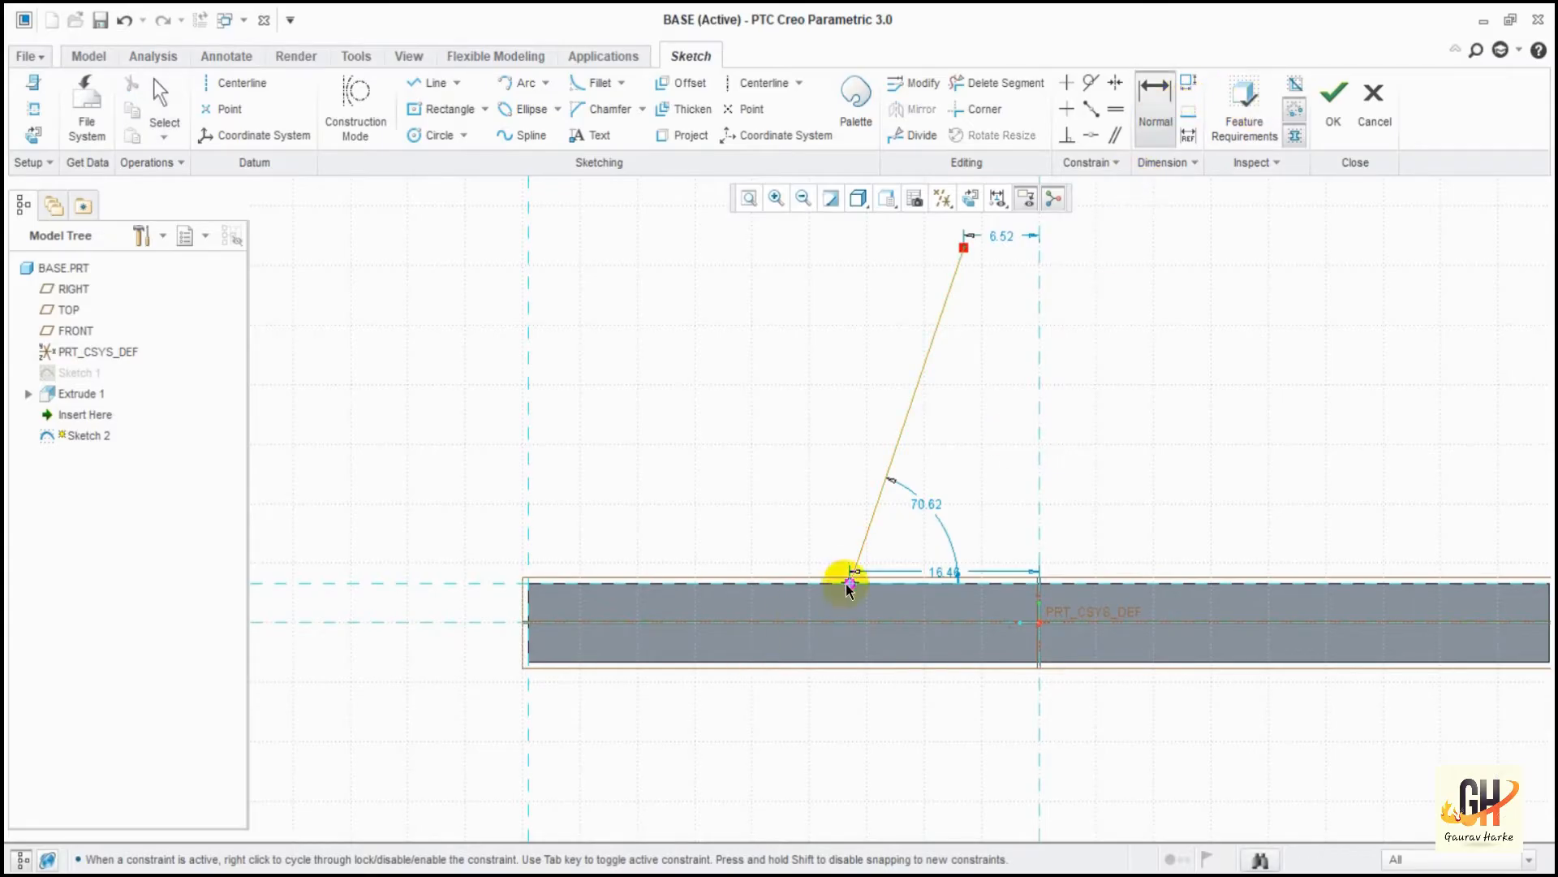
pyautogui.click(529, 535)
pyautogui.middleClick(630, 514)
pyautogui.write('30.48')
pyautogui.press('Return')
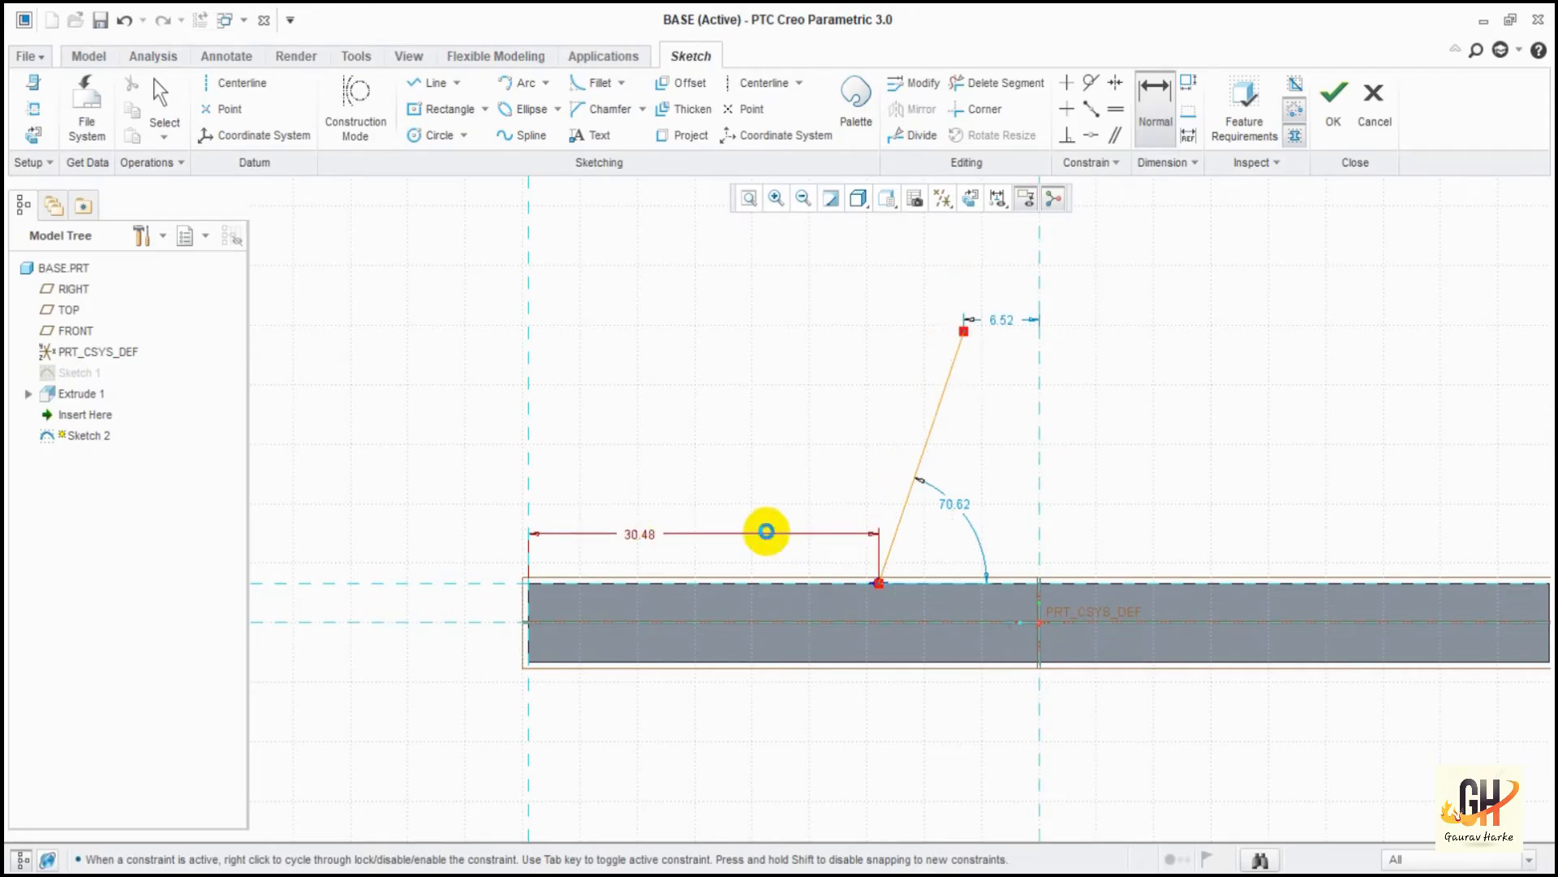
pyautogui.middleClick(910, 408)
# Lengthen the slanted line upward and set its angle to the plate's upper edge to 85°.
pyautogui.moveTo(965, 334)
pyautogui.mouseDown()
pyautogui.moveTo(939, 236)
pyautogui.moveTo(898, 210)
pyautogui.moveTo(915, 214)
pyautogui.mouseUp()
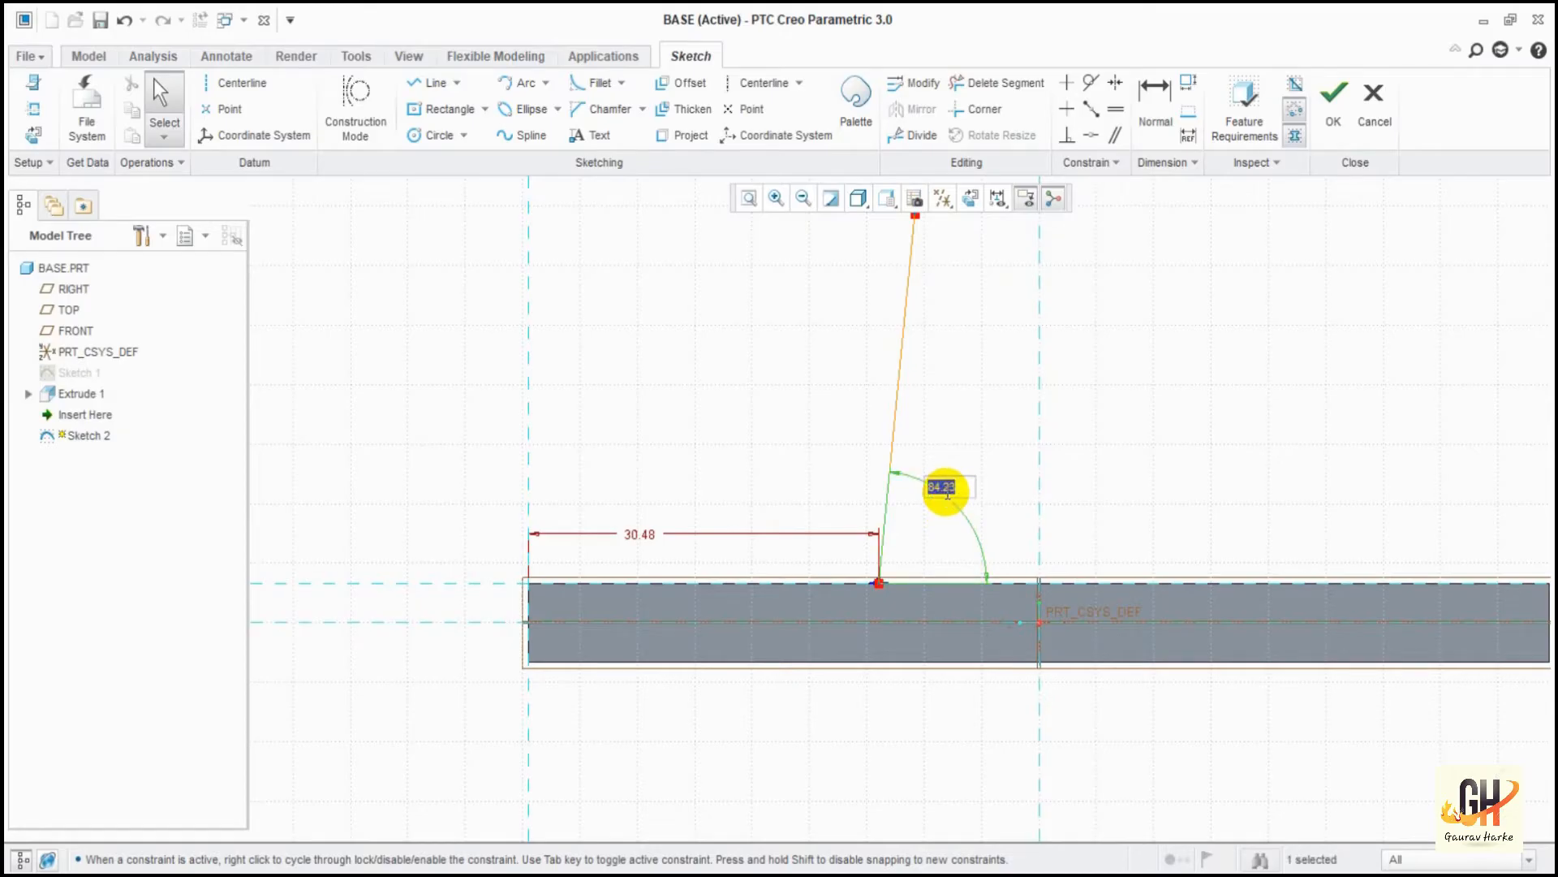
pyautogui.press('Return')
pyautogui.scroll(-2, 1194, 408)
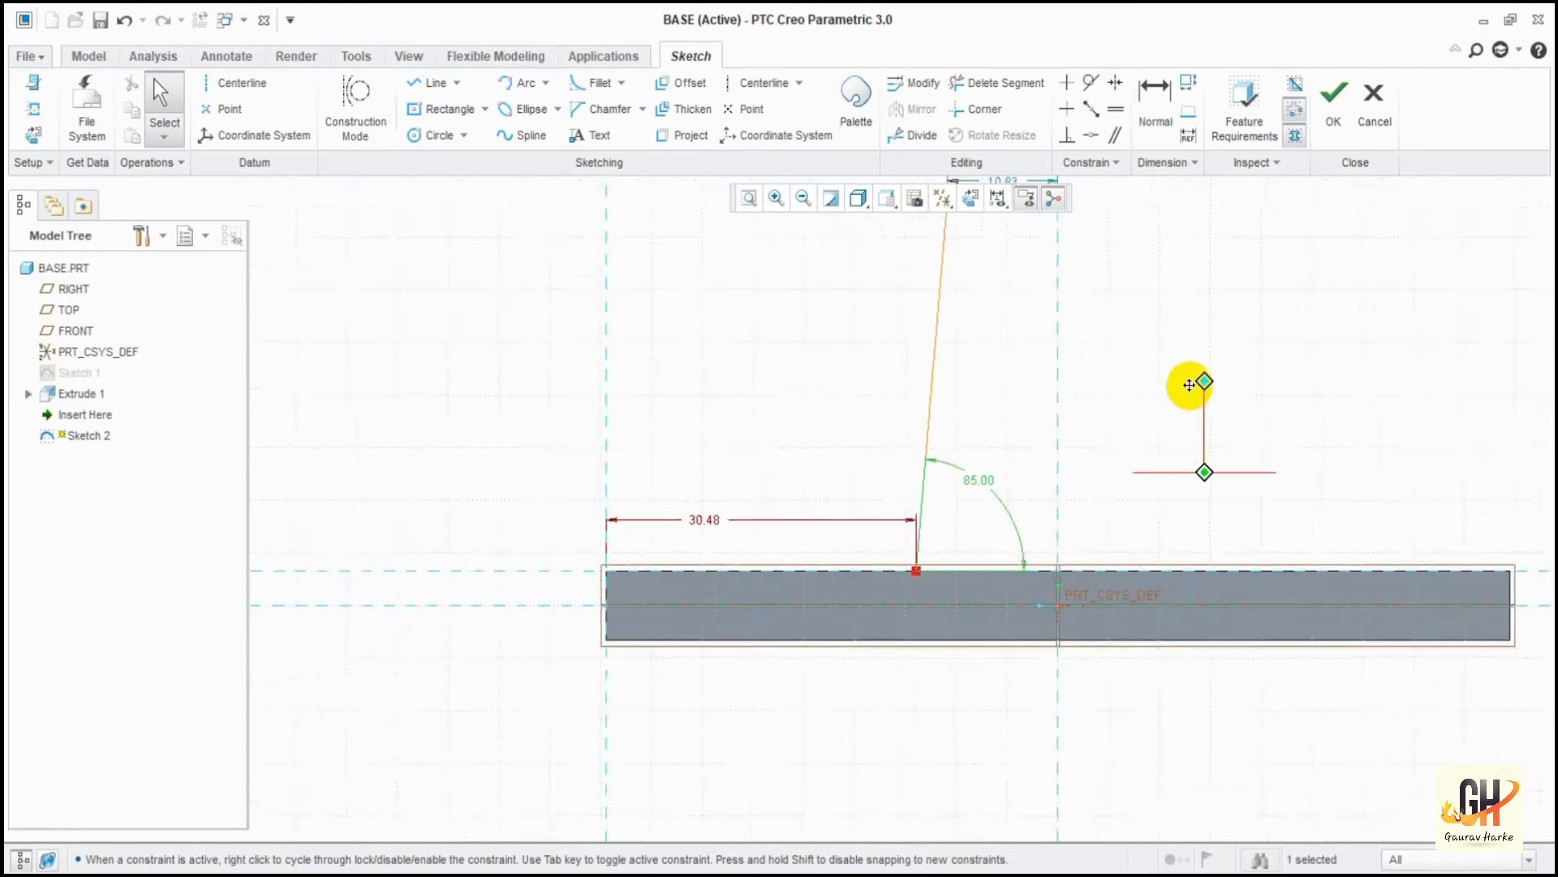
# Set the line's upper endpoint 10 from the vertical center reference and finish the sketch.
pyautogui.keyDown('shift'); pyautogui.moveTo(1223, 364); pyautogui.dragTo(1099, 501, button='middle'); pyautogui.keyUp('shift')
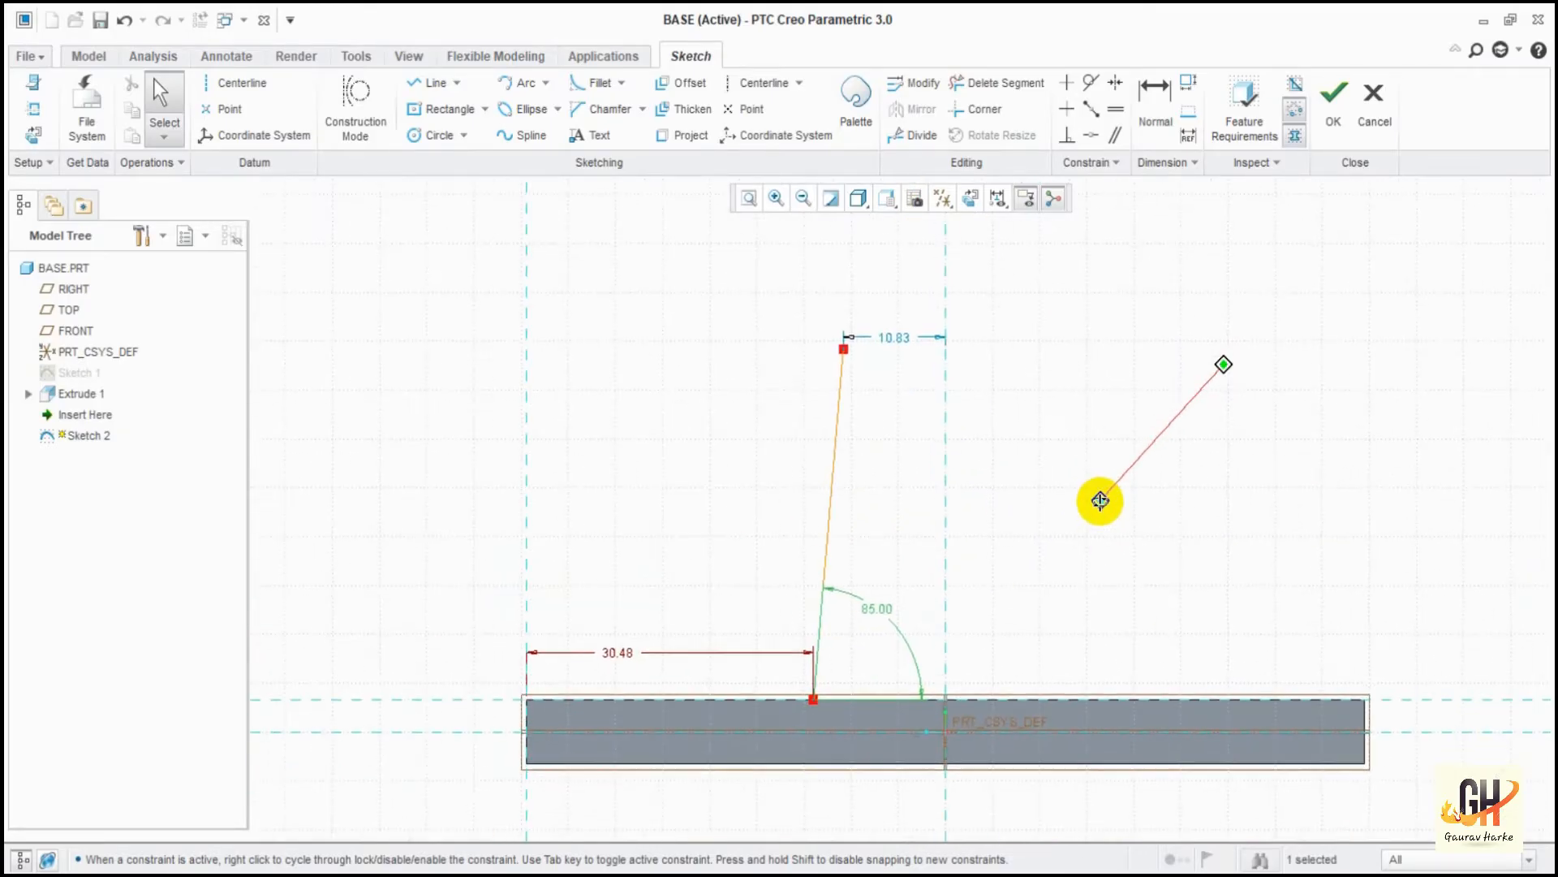
pyautogui.click(903, 333)
pyautogui.write('10')
pyautogui.press('Return')
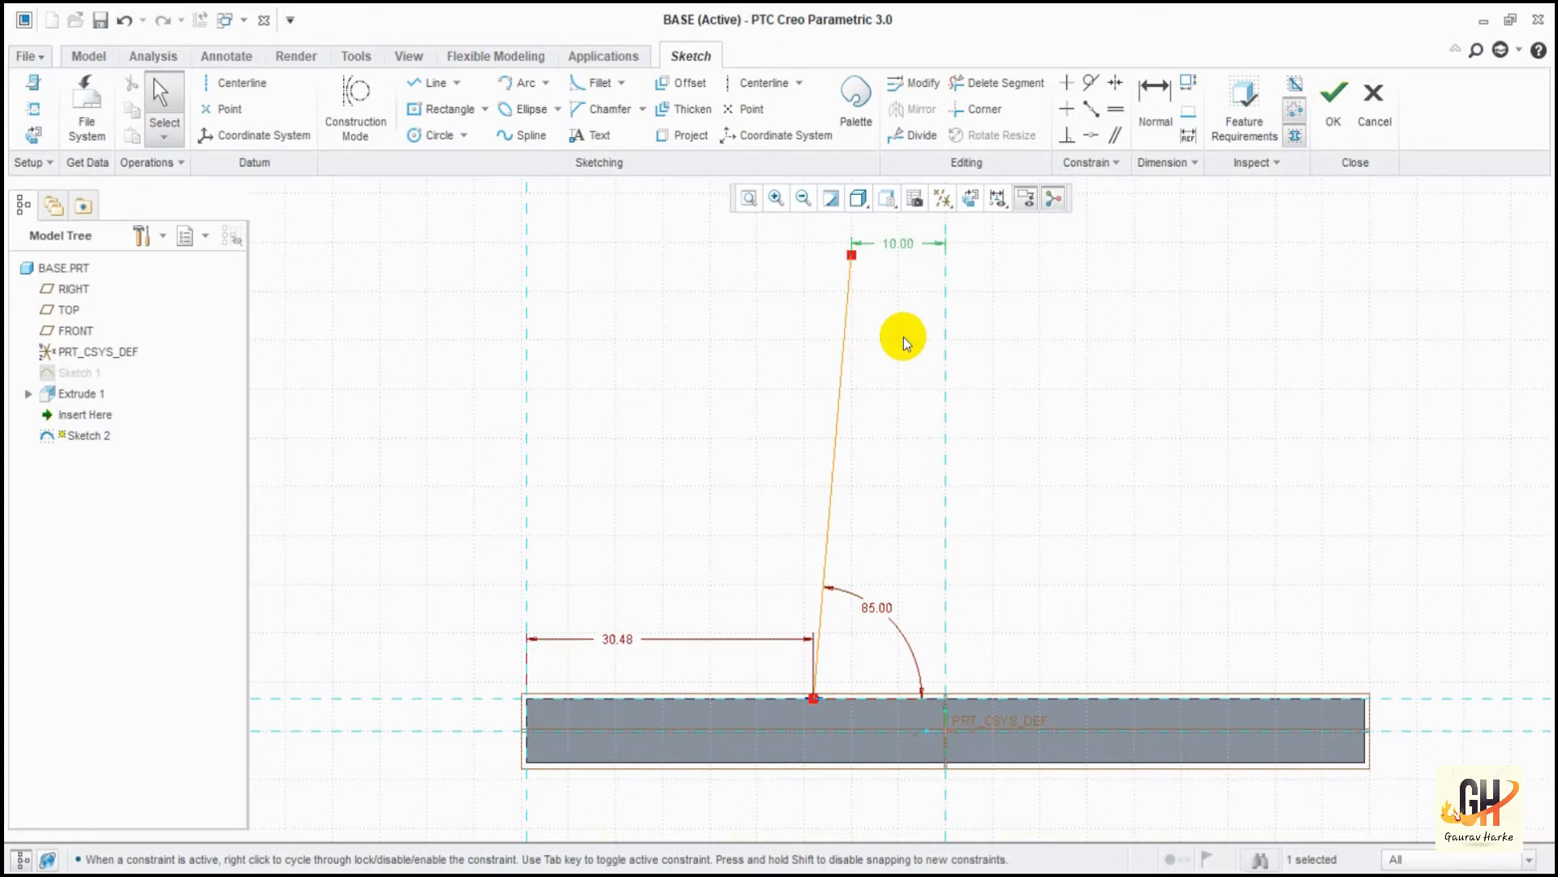
pyautogui.click(1333, 91)
# Create a datum plane normal to the slanted sketch line and through the line's lower endpoint.
pyautogui.click(910, 201)
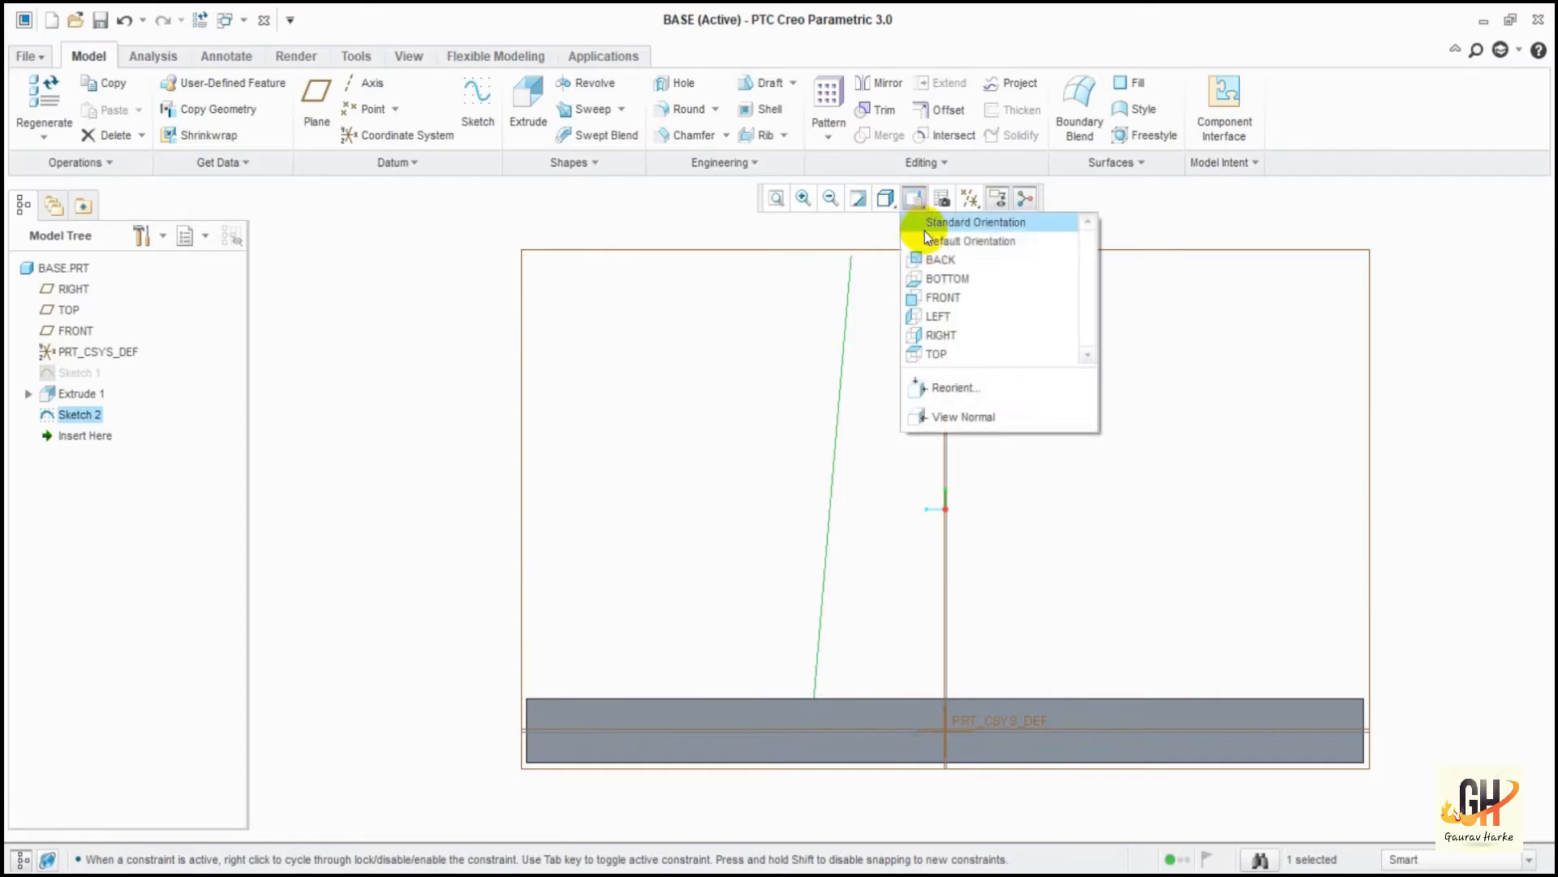
pyautogui.click(917, 223)
pyautogui.moveTo(622, 386); pyautogui.dragTo(539, 324, button='middle')
pyautogui.scroll(-3, 880, 556)
pyautogui.moveTo(910, 527); pyautogui.dragTo(909, 539, button='middle')
pyautogui.click(318, 114)
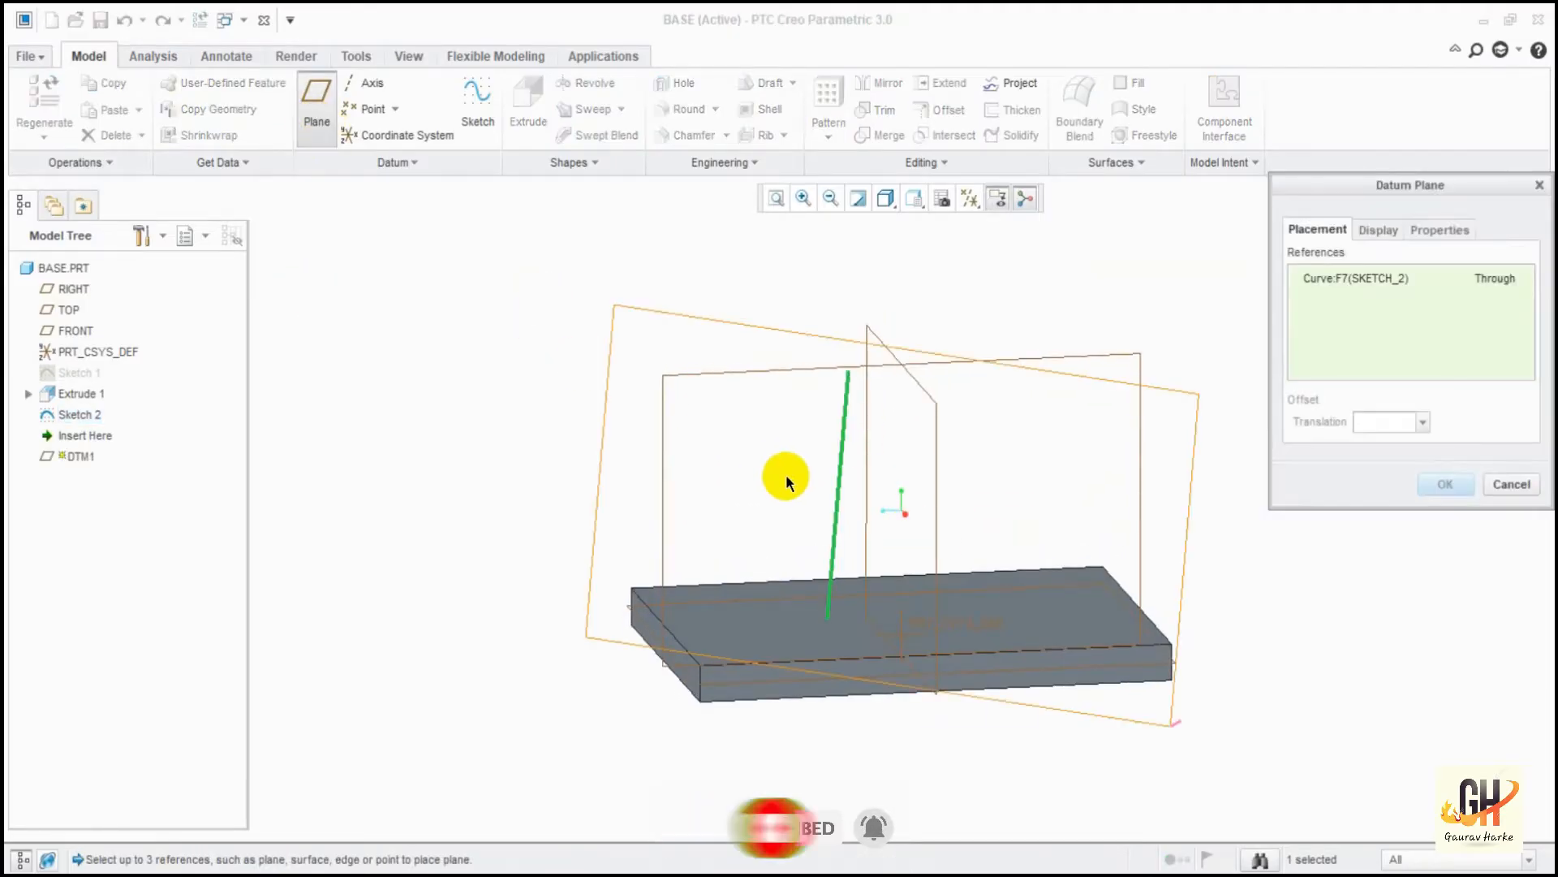
pyautogui.click(845, 410)
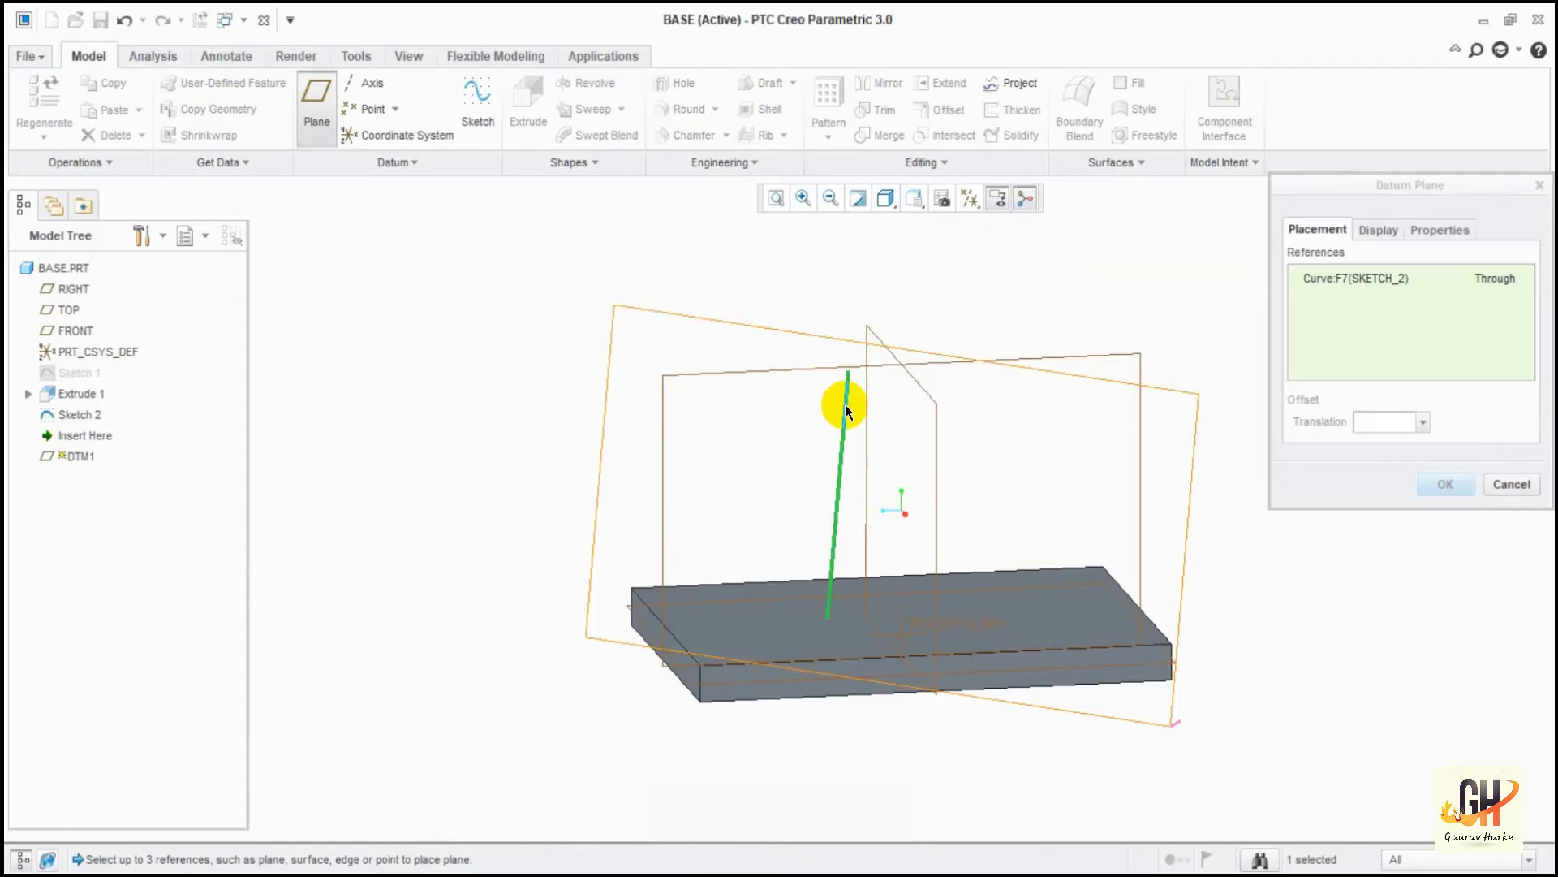
pyautogui.keyDown('ctrl'); pyautogui.click(830, 625); pyautogui.keyUp('ctrl')
pyautogui.moveTo(995, 504); pyautogui.dragTo(940, 482, button='middle')
pyautogui.hotkey('ctrl', 'd')
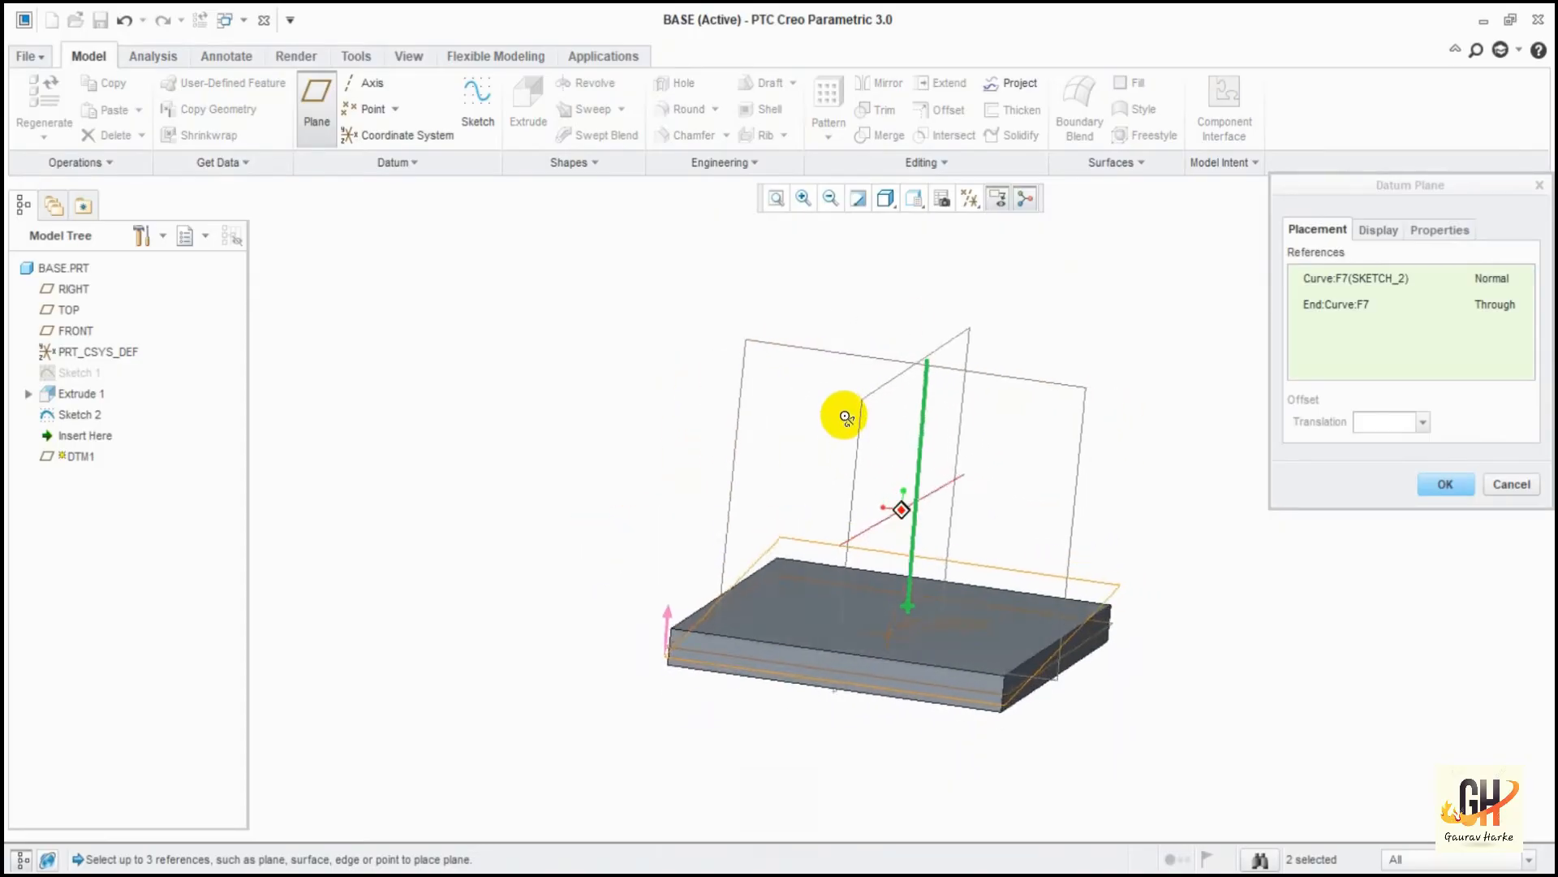
pyautogui.click(914, 198)
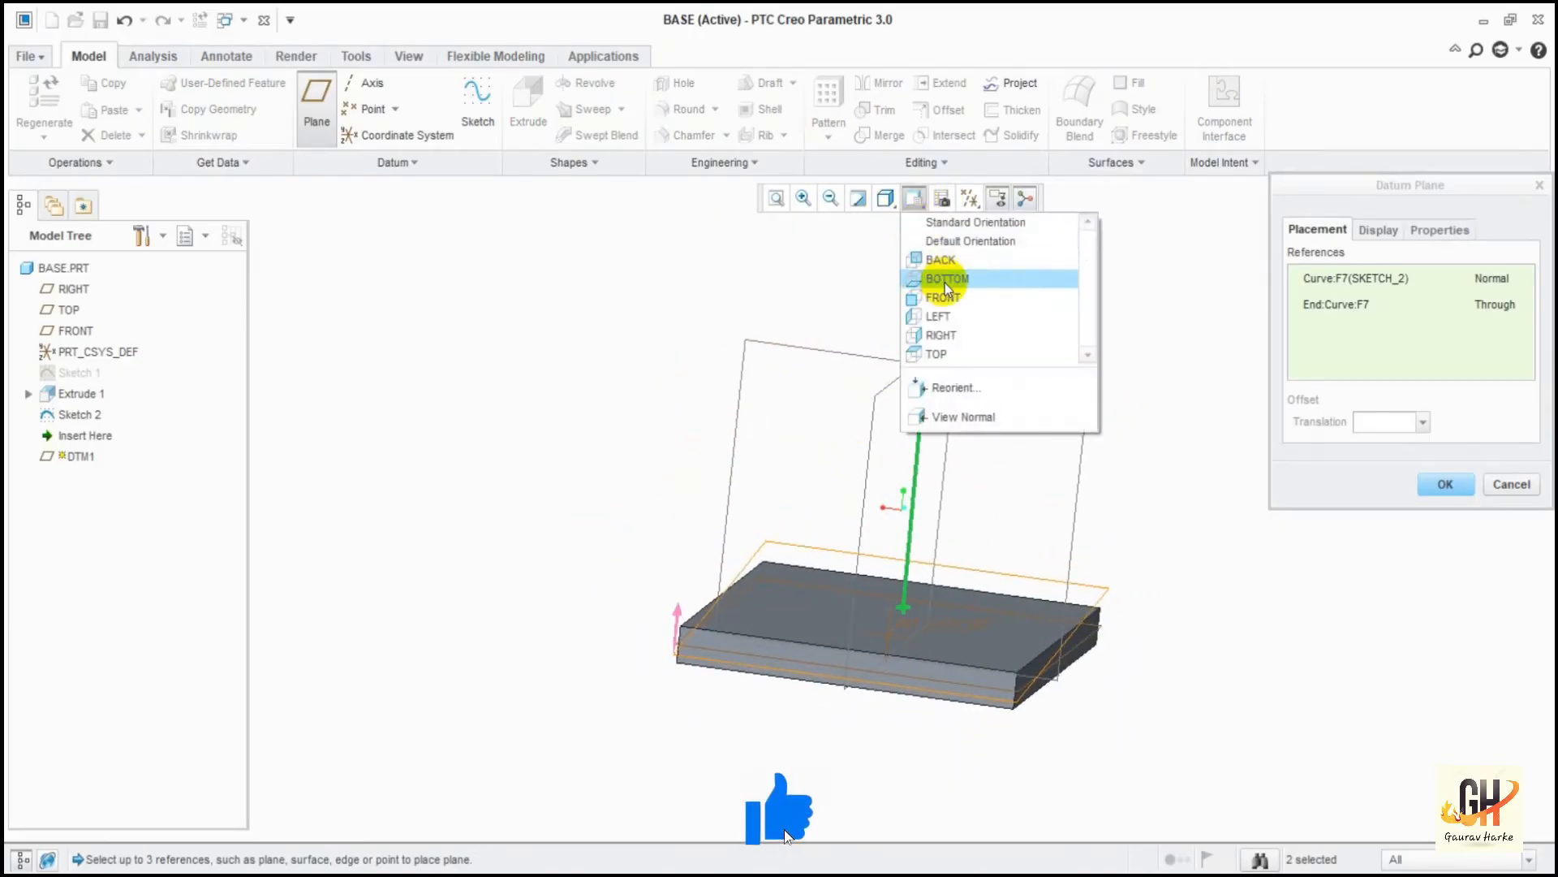
pyautogui.click(941, 297)
pyautogui.moveTo(1168, 501); pyautogui.dragTo(1055, 503, button='middle')
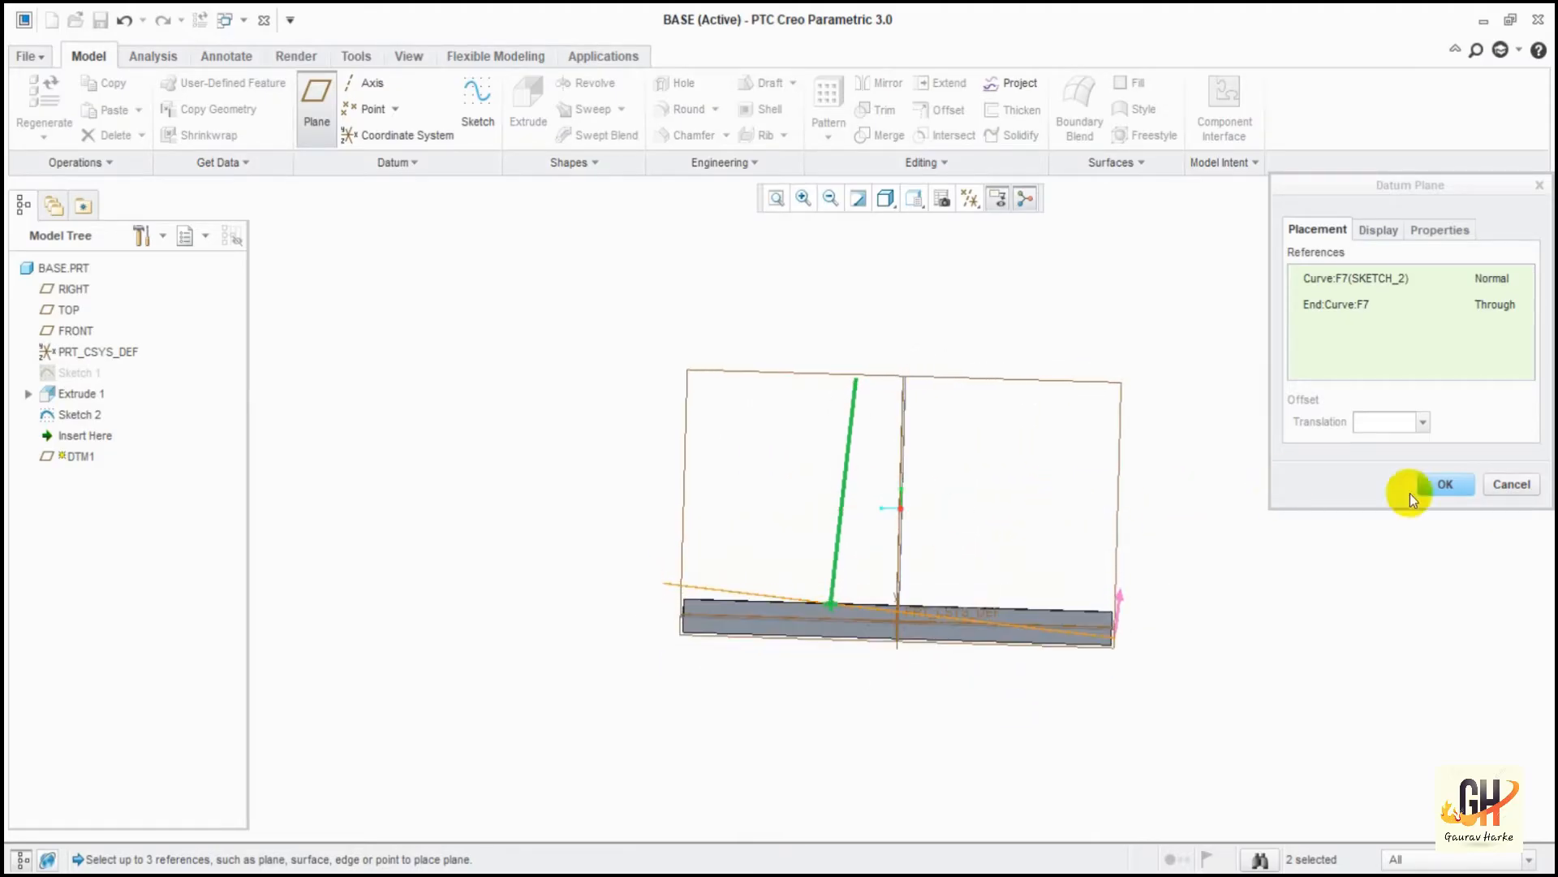
pyautogui.click(1433, 483)
pyautogui.moveTo(436, 512); pyautogui.dragTo(499, 448, button='middle')
pyautogui.click(495, 535)
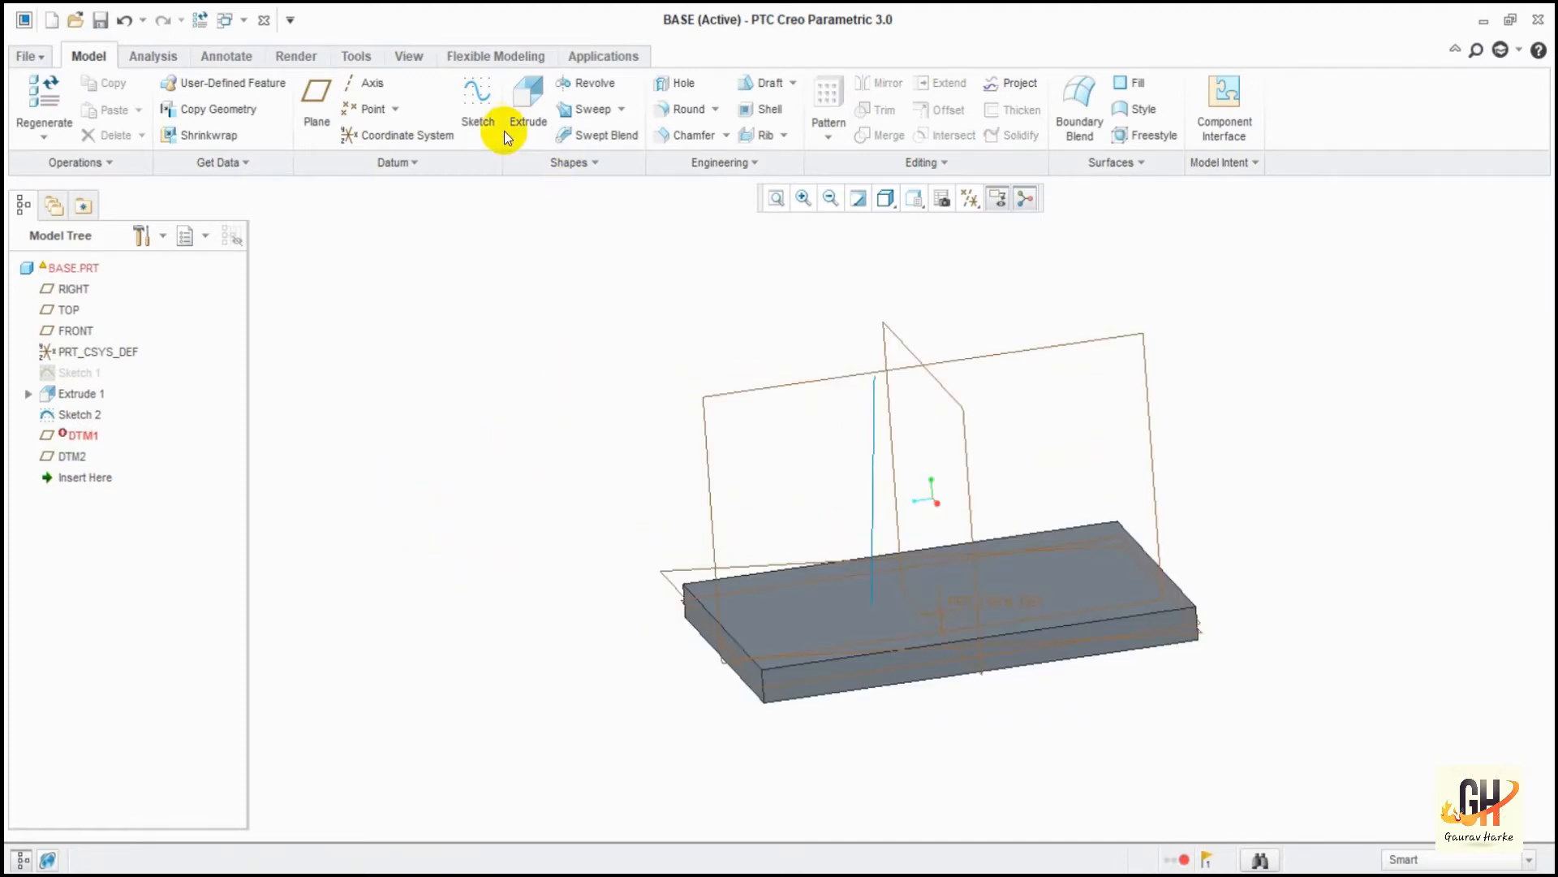
# Start a new sketch on the new tilted datum plane, with the RIGHT plane as the Bottom orientation reference.
pyautogui.click(487, 126)
pyautogui.click(661, 574)
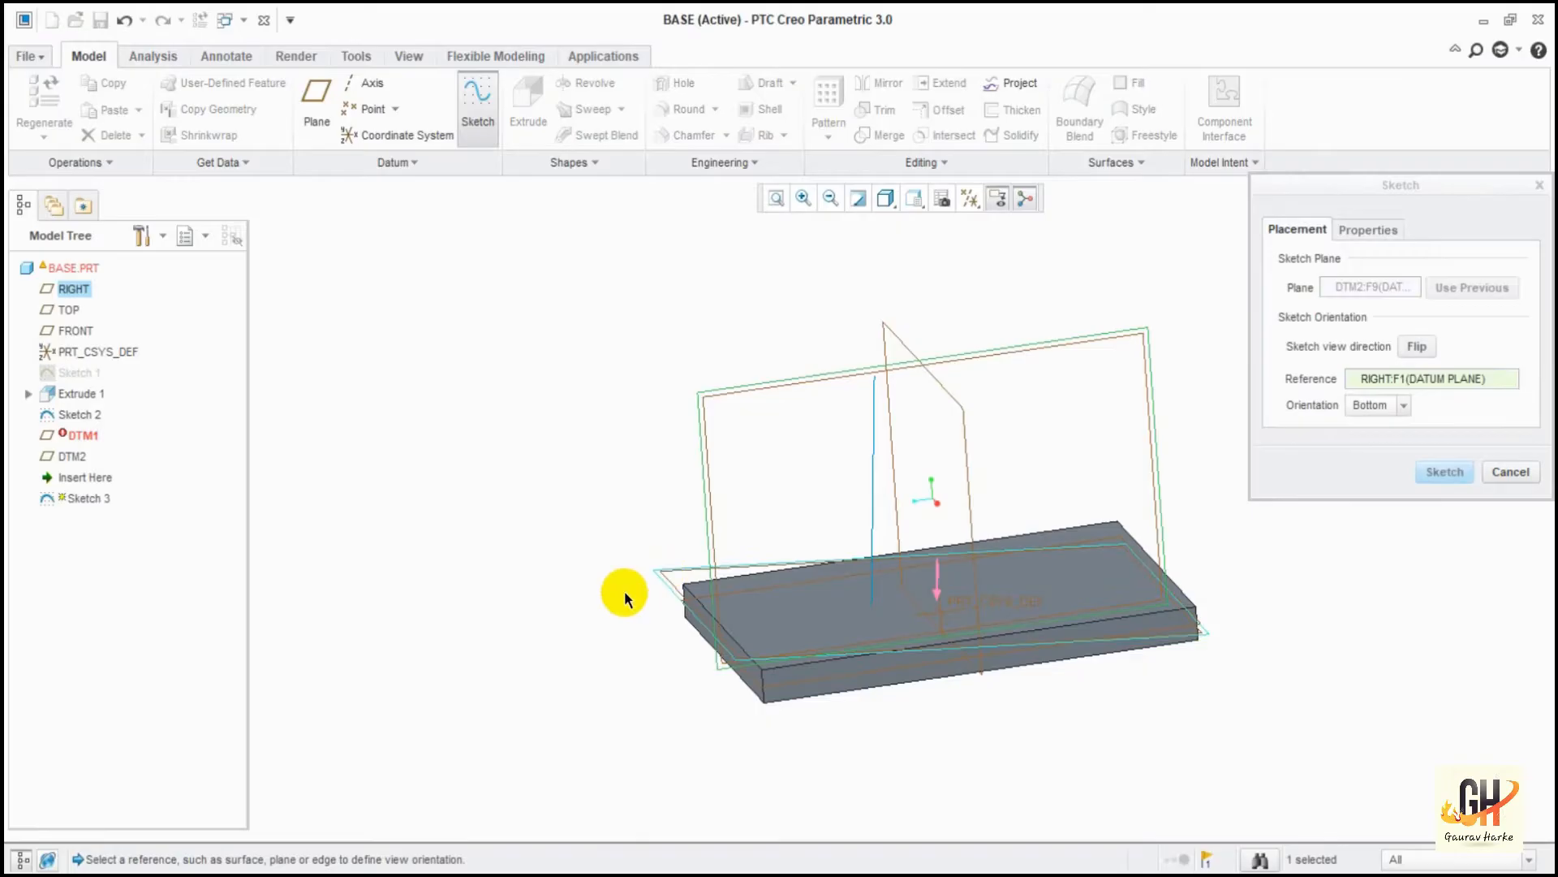
pyautogui.click(1445, 472)
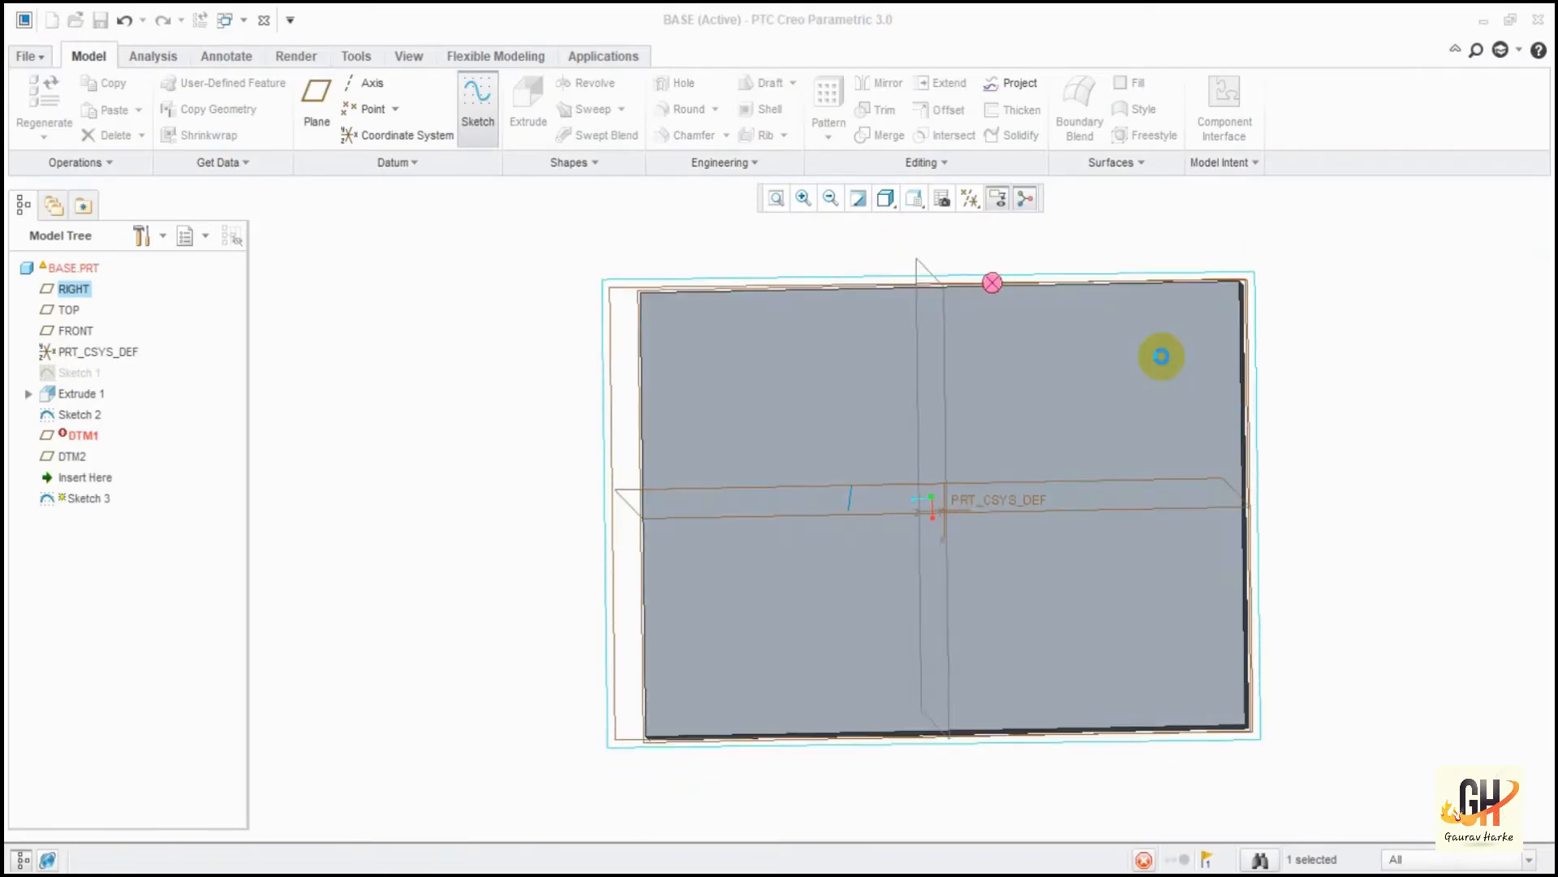
# Sketch a circle about 22 in diameter on the horizontal reference, about 23 left of the part's coordinate system.
pyautogui.click(434, 134)
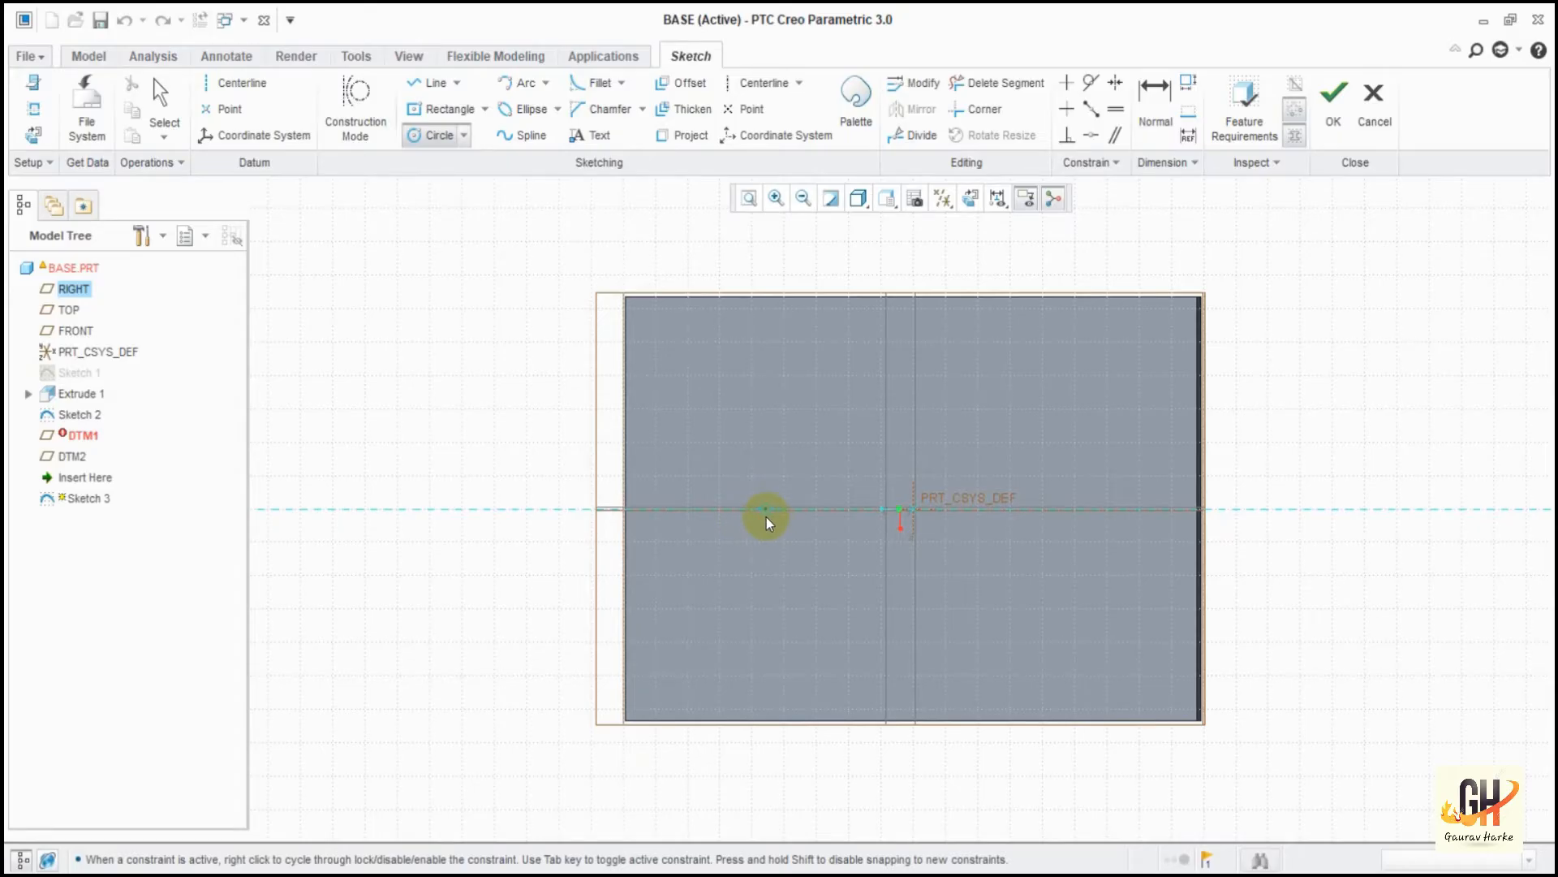
pyautogui.click(815, 563)
pyautogui.middleClick(815, 564)
# Try to dimension the circle's center from an edge at the plate's left end in a tilted view.
pyautogui.moveTo(1011, 761)
pyautogui.mouseDown(button='middle')
pyautogui.moveTo(1041, 675)
pyautogui.moveTo(999, 630)
pyautogui.moveTo(1040, 641)
pyautogui.moveTo(1020, 625)
pyautogui.moveTo(1013, 646)
pyautogui.moveTo(1027, 645)
pyautogui.mouseUp(button='middle')
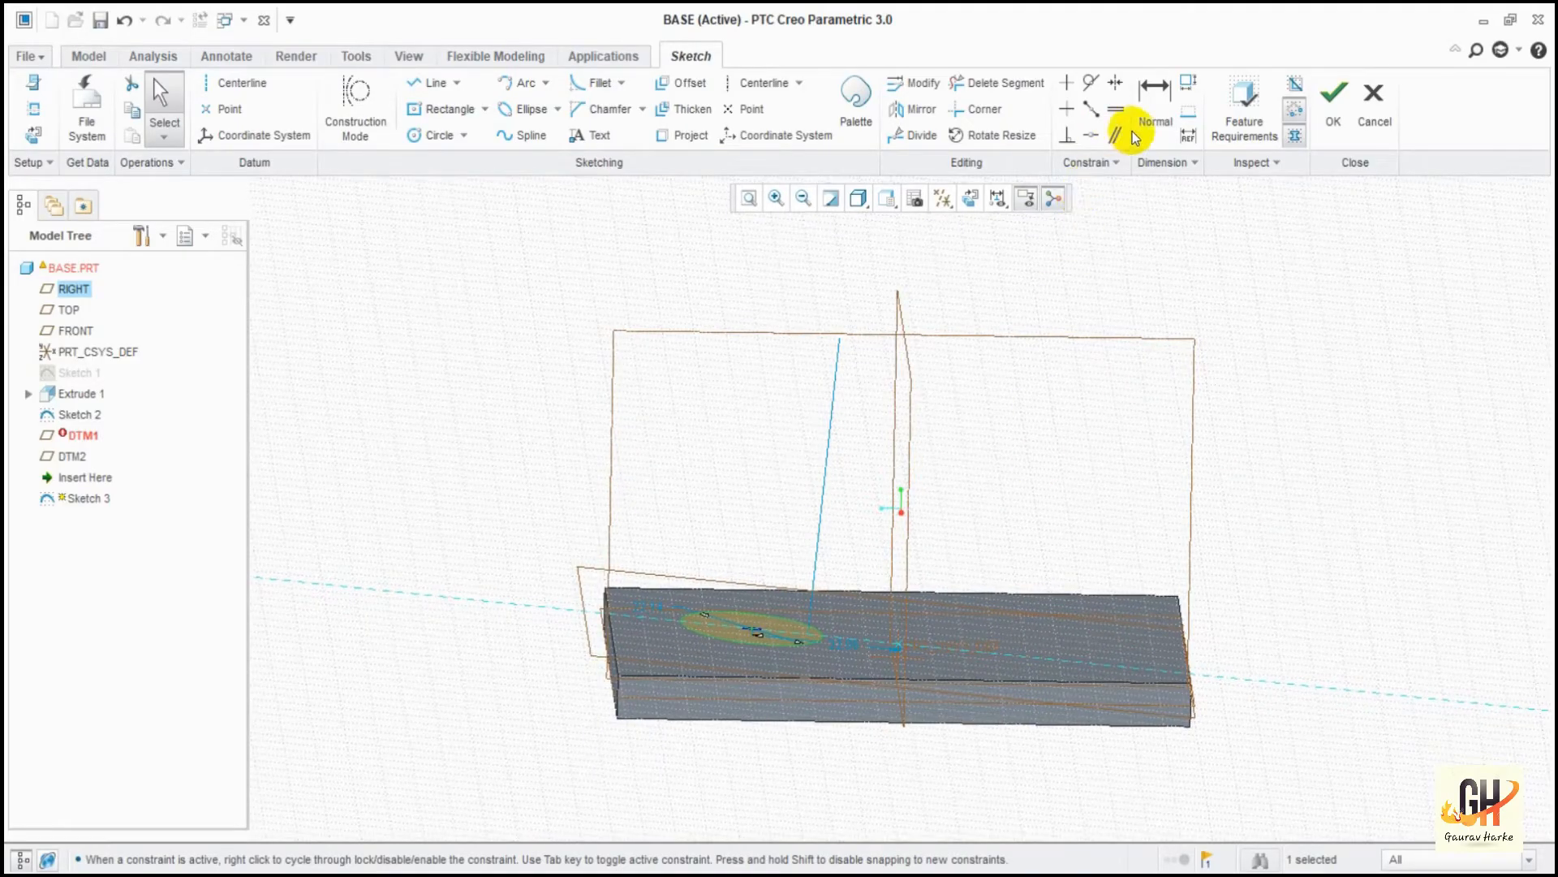
pyautogui.click(1153, 126)
pyautogui.scroll(2, 763, 690)
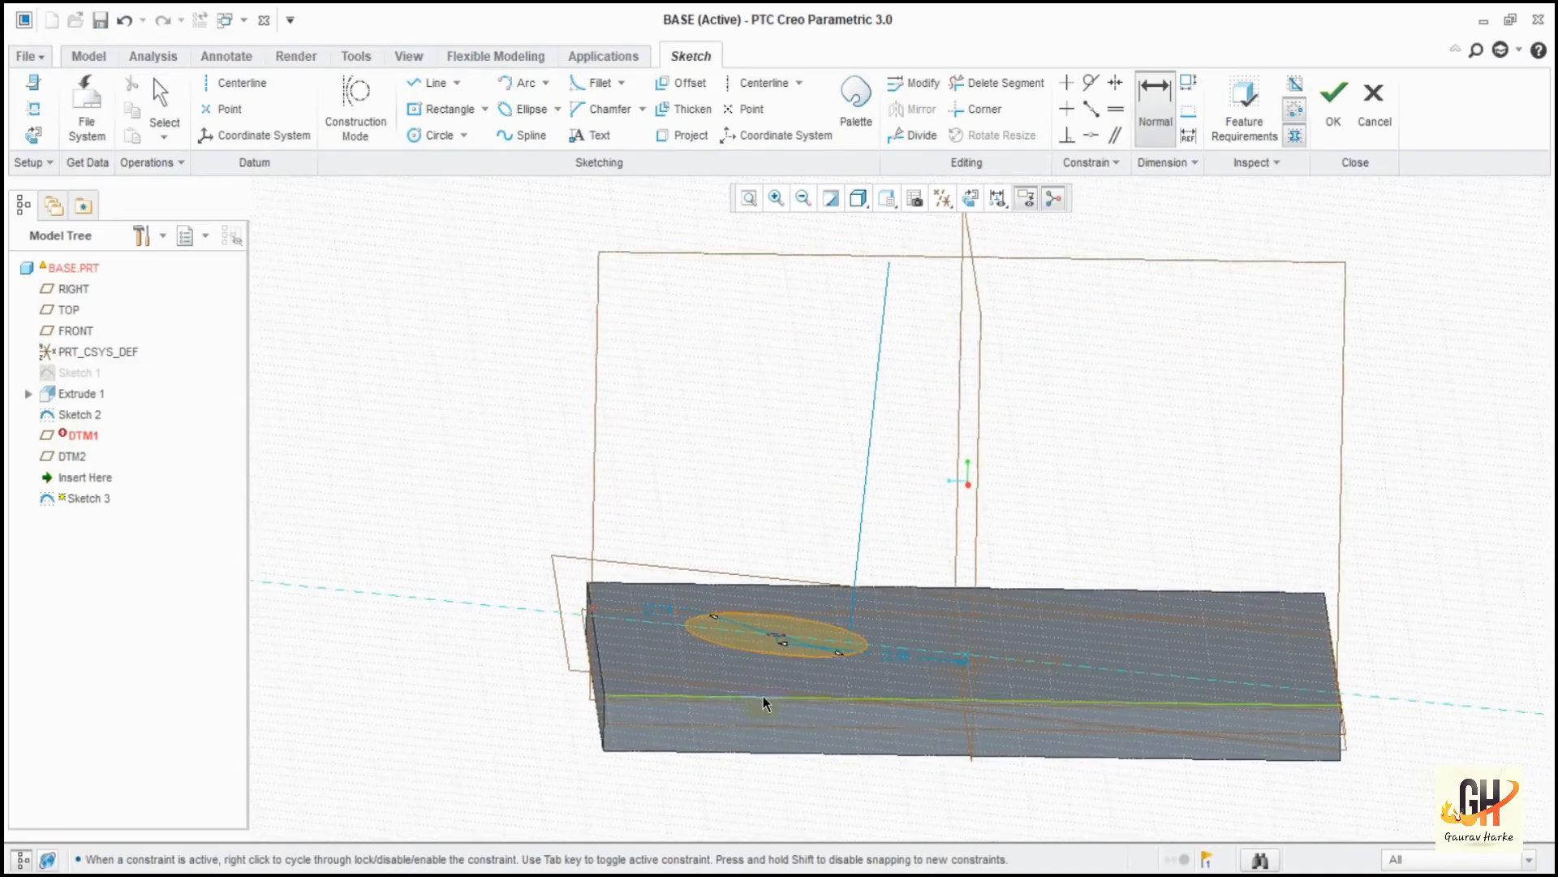
pyautogui.click(778, 635)
pyautogui.click(592, 740)
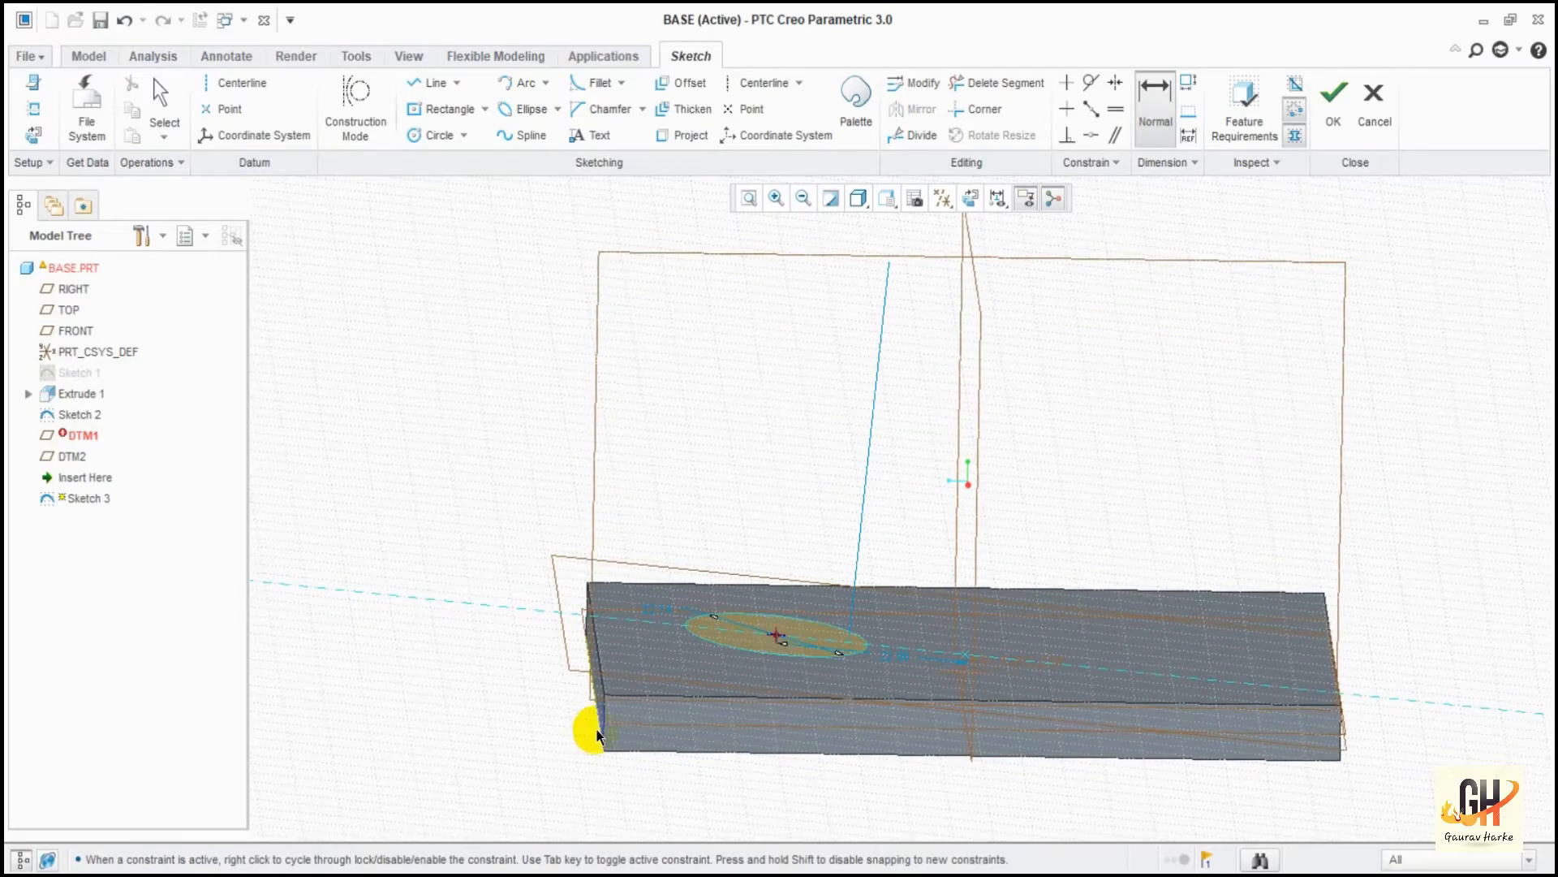
pyautogui.middleClick(690, 484)
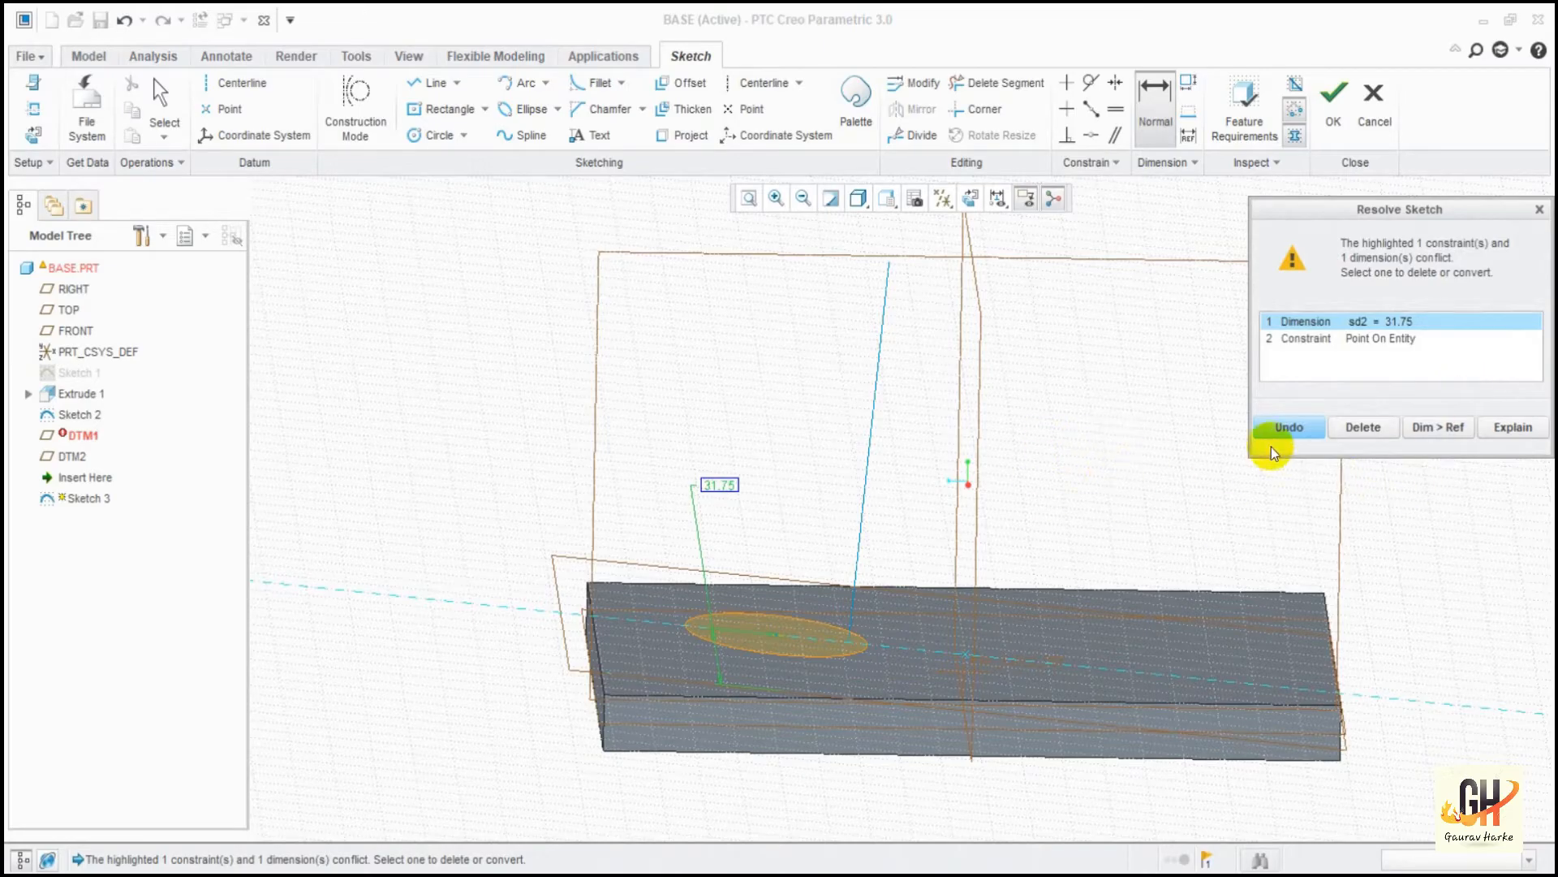
pyautogui.click(1532, 212)
pyautogui.moveTo(948, 469)
pyautogui.mouseDown(button='middle')
pyautogui.moveTo(939, 539)
pyautogui.moveTo(957, 463)
pyautogui.moveTo(932, 480)
pyautogui.moveTo(1054, 490)
pyautogui.moveTo(1019, 436)
pyautogui.moveTo(1038, 471)
pyautogui.mouseUp(button='middle')
pyautogui.middleClick(1003, 502)
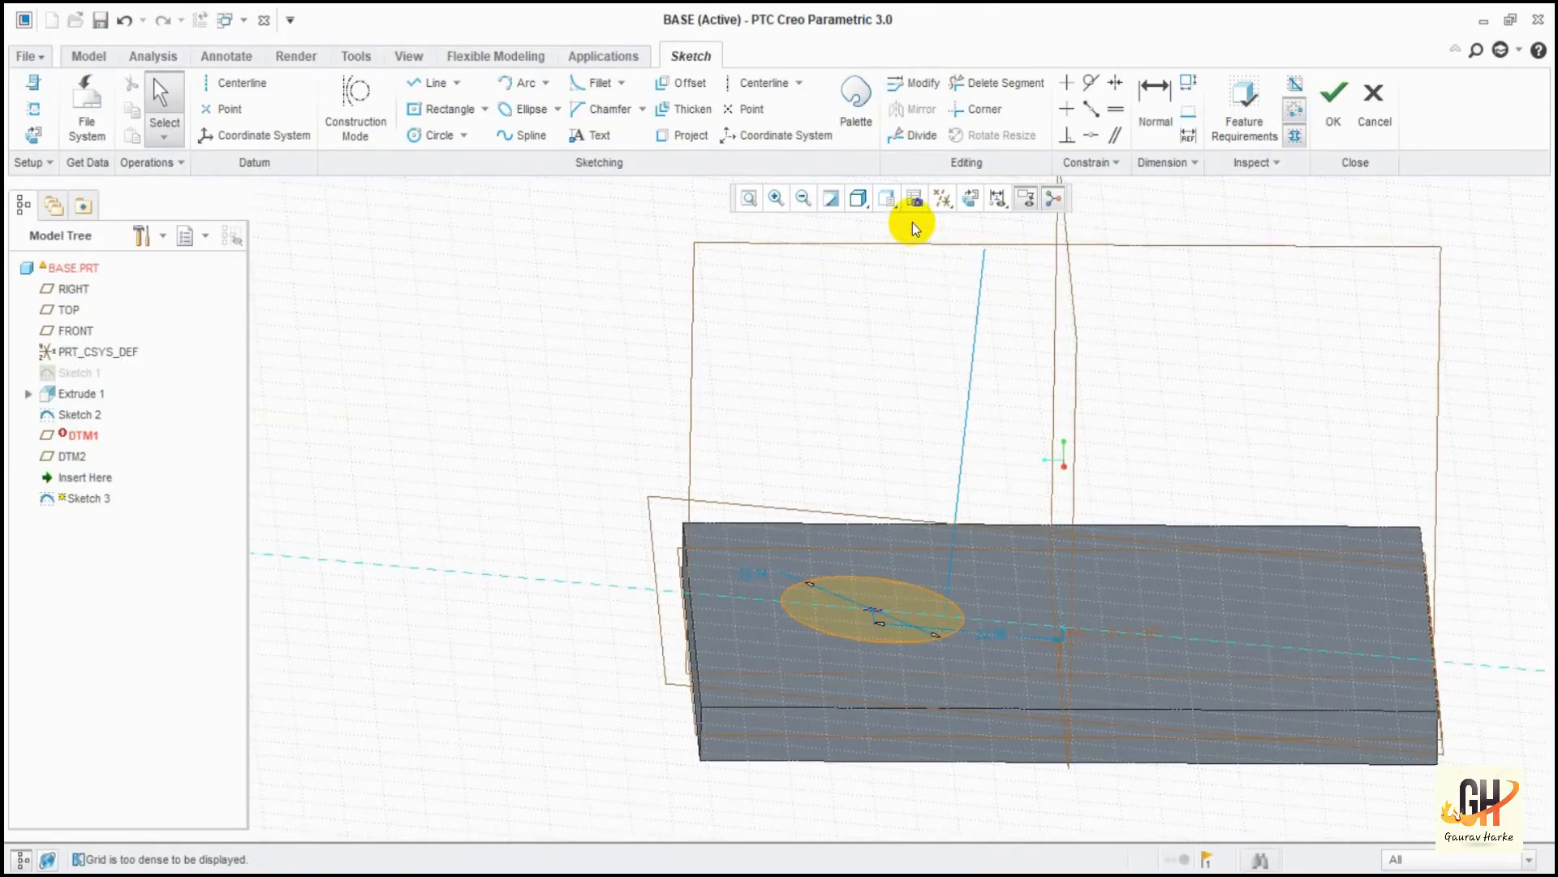
# Dimension the circle's center 30.48 from the plate's left edge, with the sketch viewed head-on.
pyautogui.click(967, 199)
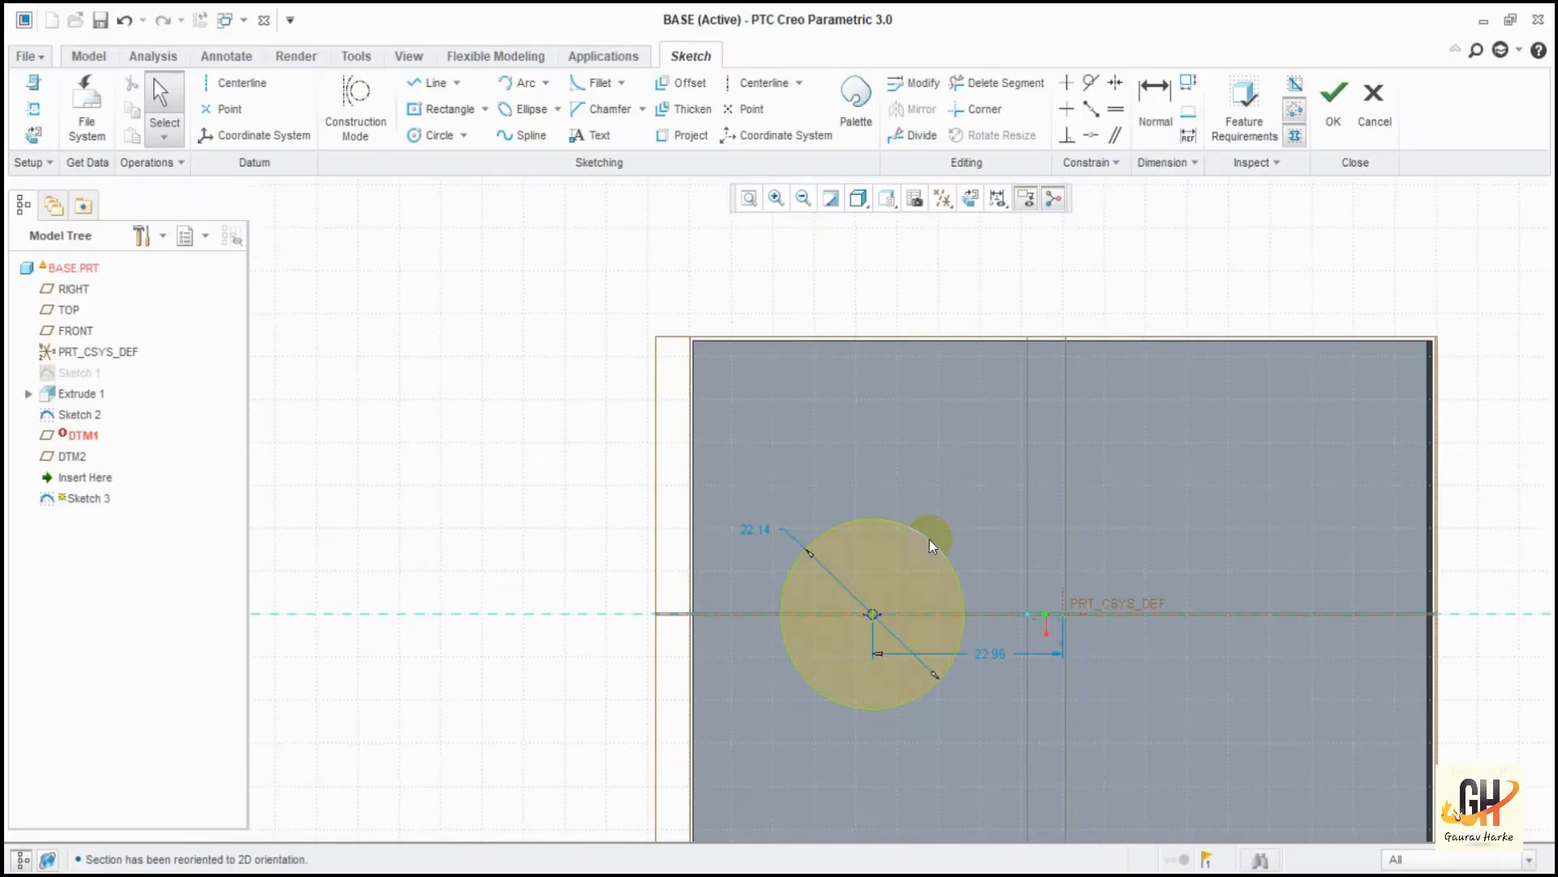
pyautogui.keyDown('ctrl'); pyautogui.moveTo(938, 445); pyautogui.dragTo(966, 522, button='middle'); pyautogui.keyUp('ctrl')
pyautogui.keyDown('shift'); pyautogui.moveTo(966, 522); pyautogui.dragTo(1036, 393, button='middle'); pyautogui.keyUp('shift')
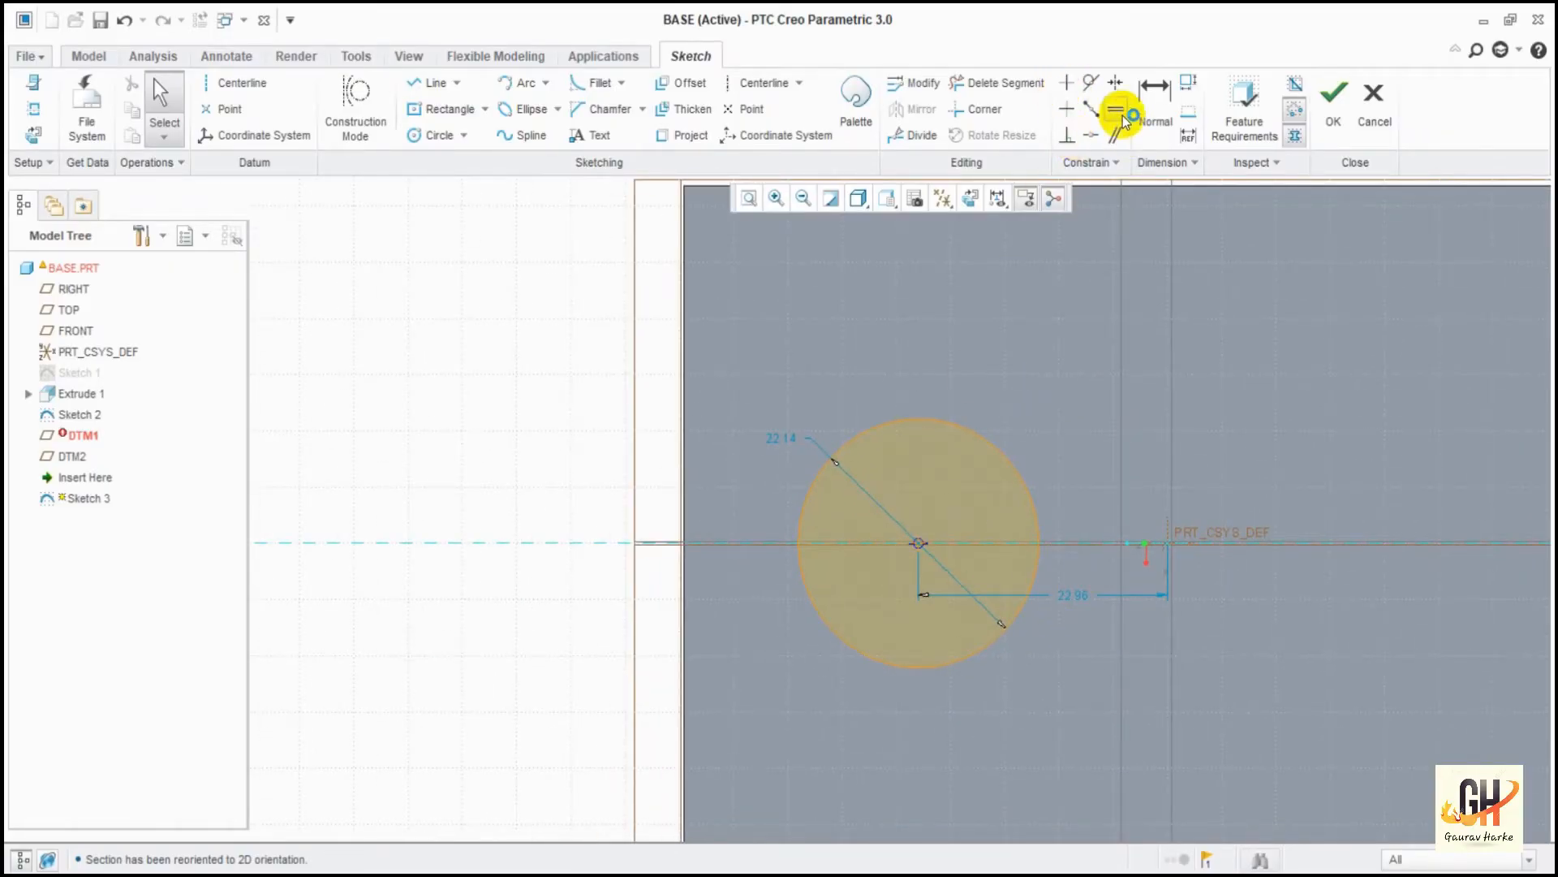
pyautogui.click(1146, 136)
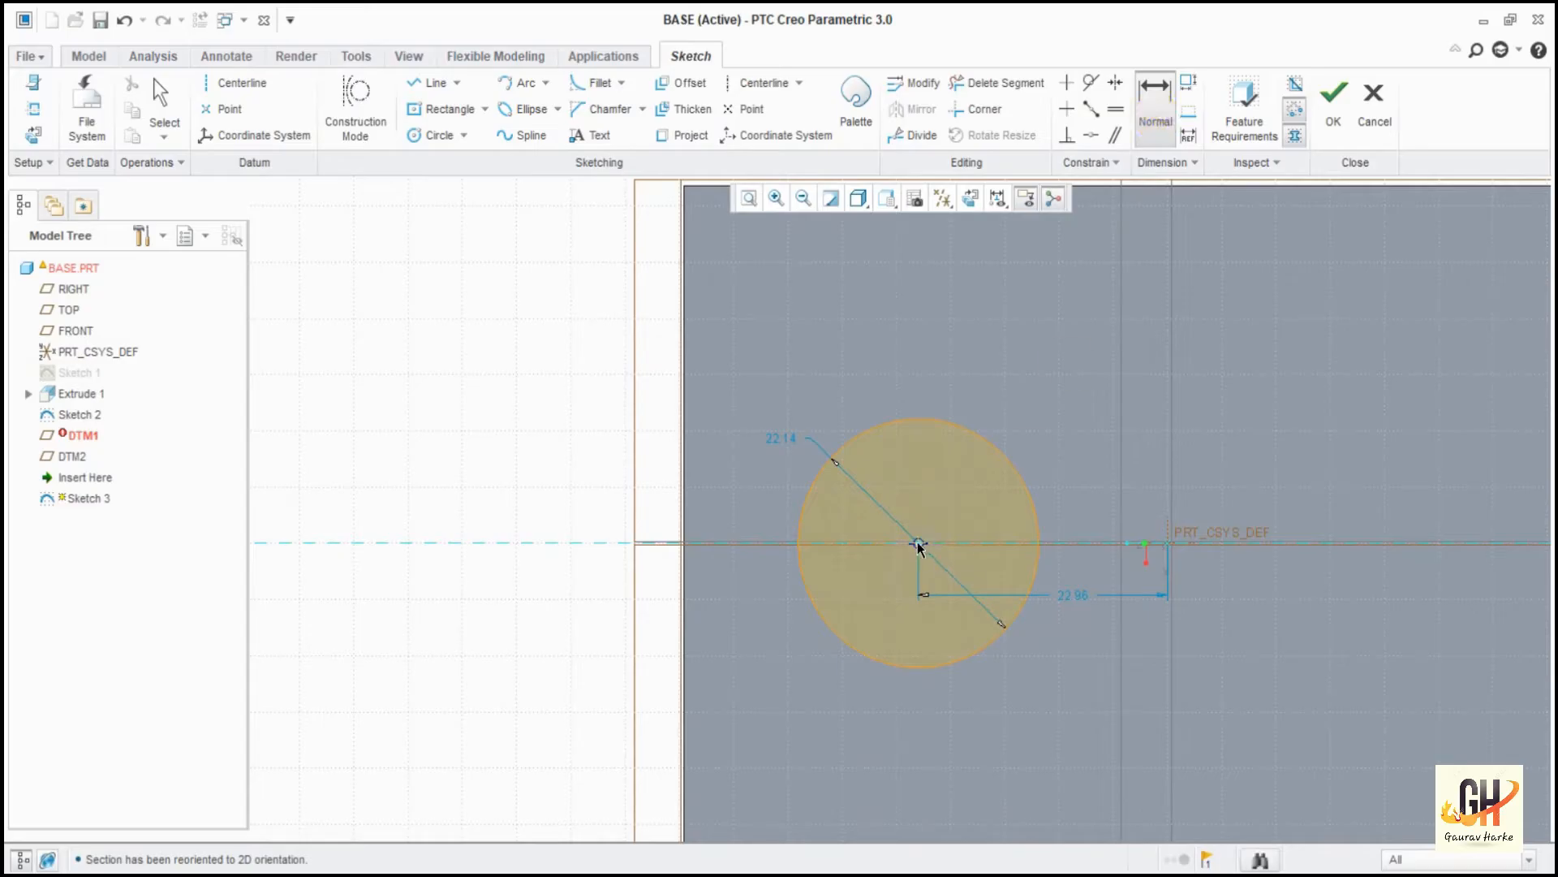
pyautogui.click(684, 578)
pyautogui.middleClick(516, 494)
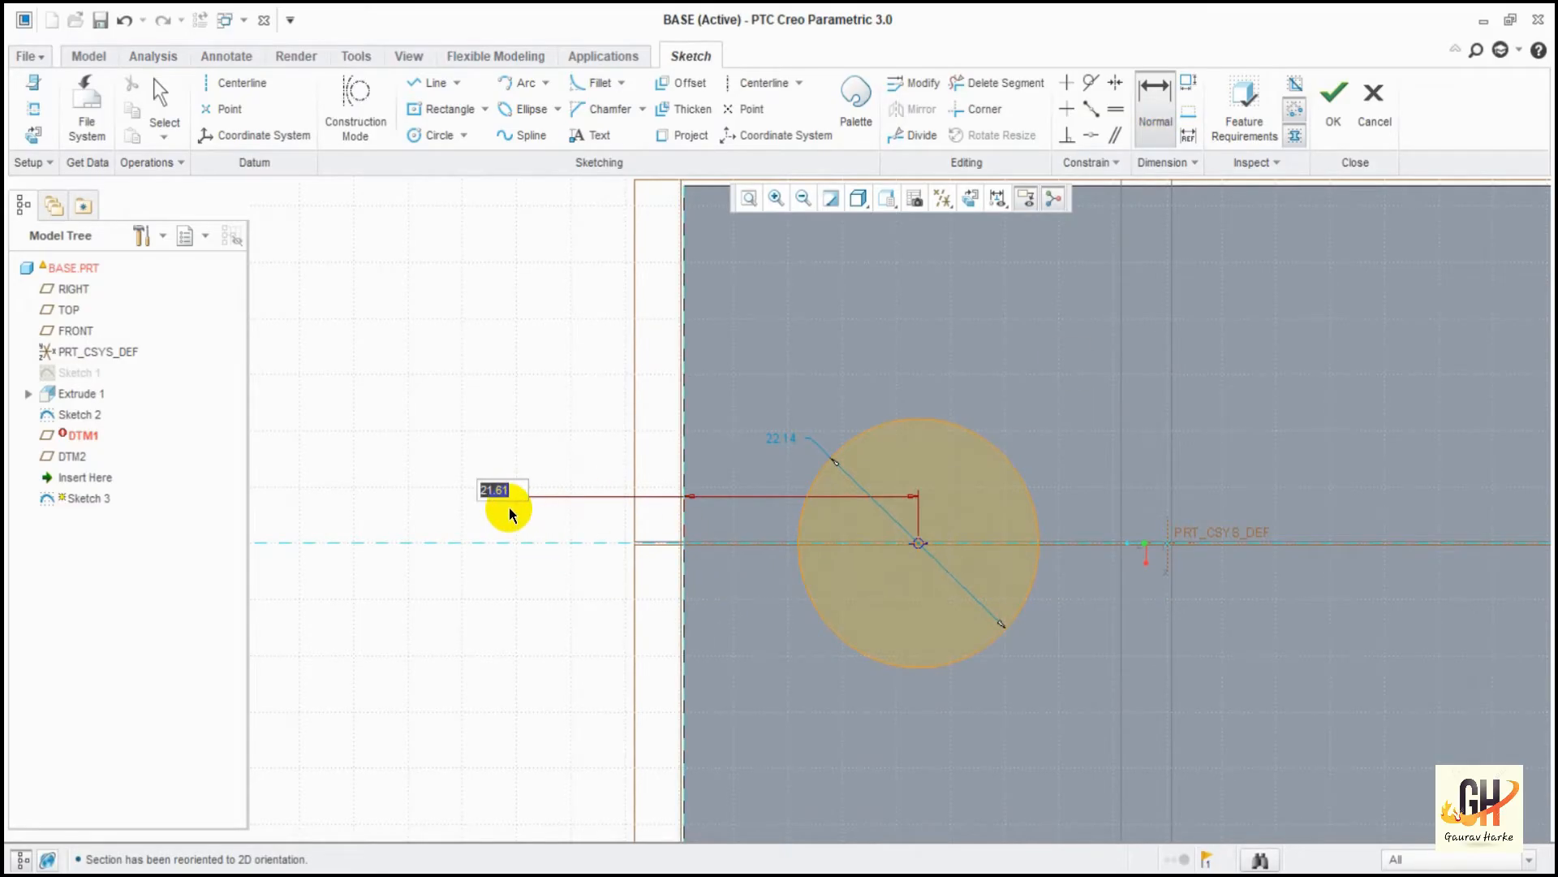
pyautogui.press('Return')
pyautogui.middleClick(593, 631)
# Set the circle's diameter to 30.48, move its dimension outside the plate and finish the sketch.
pyautogui.moveTo(591, 630); pyautogui.dragTo(601, 463, button='middle')
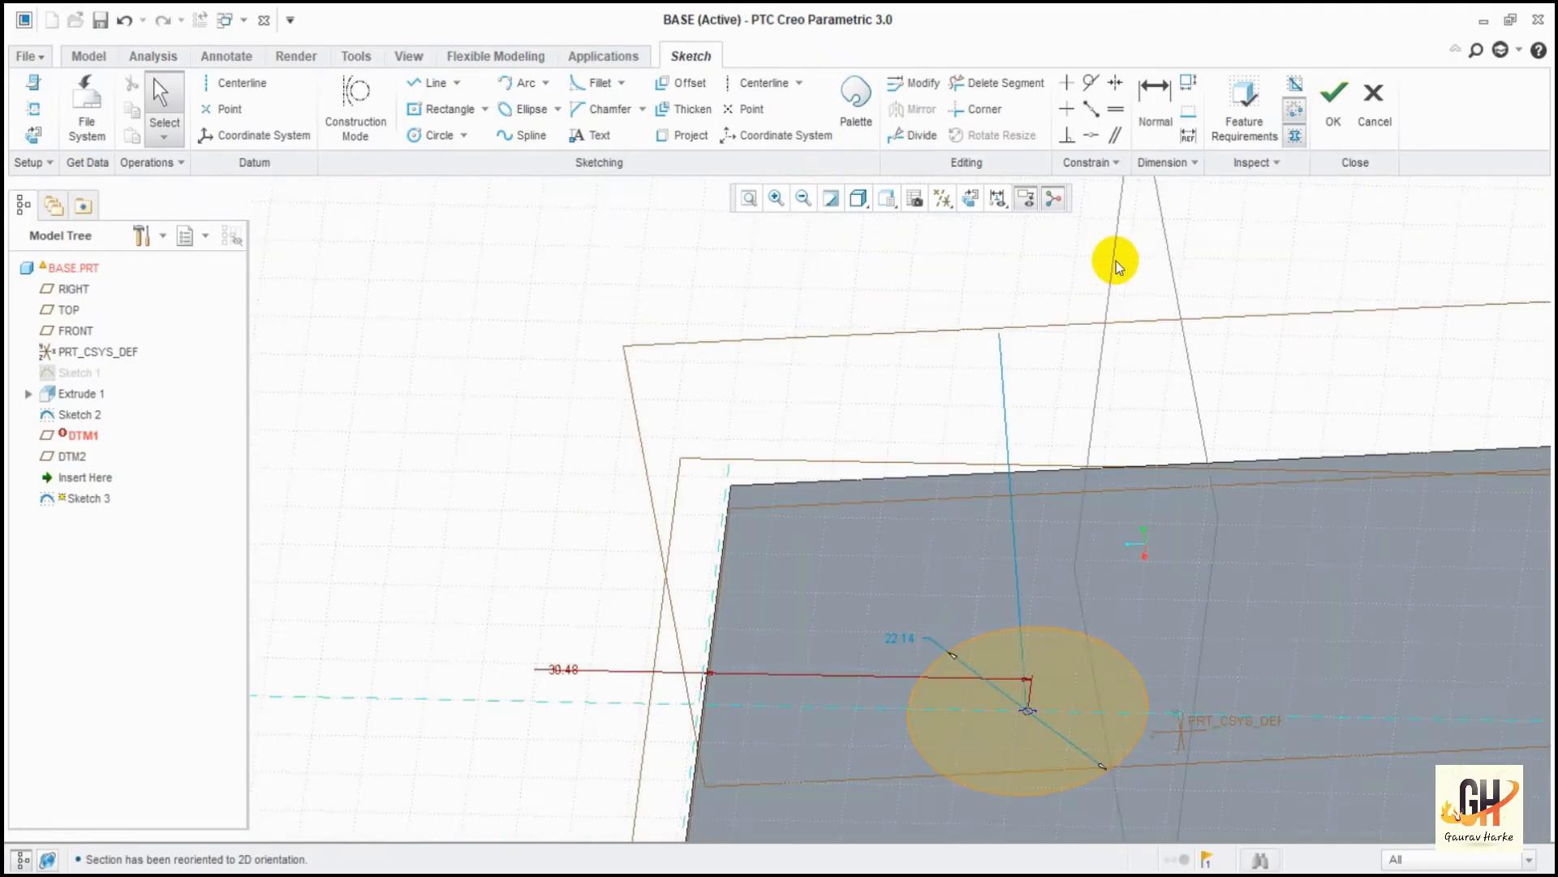
pyautogui.click(967, 199)
pyautogui.keyDown('ctrl'); pyautogui.moveTo(1029, 455); pyautogui.dragTo(1026, 280, button='middle'); pyautogui.keyUp('ctrl')
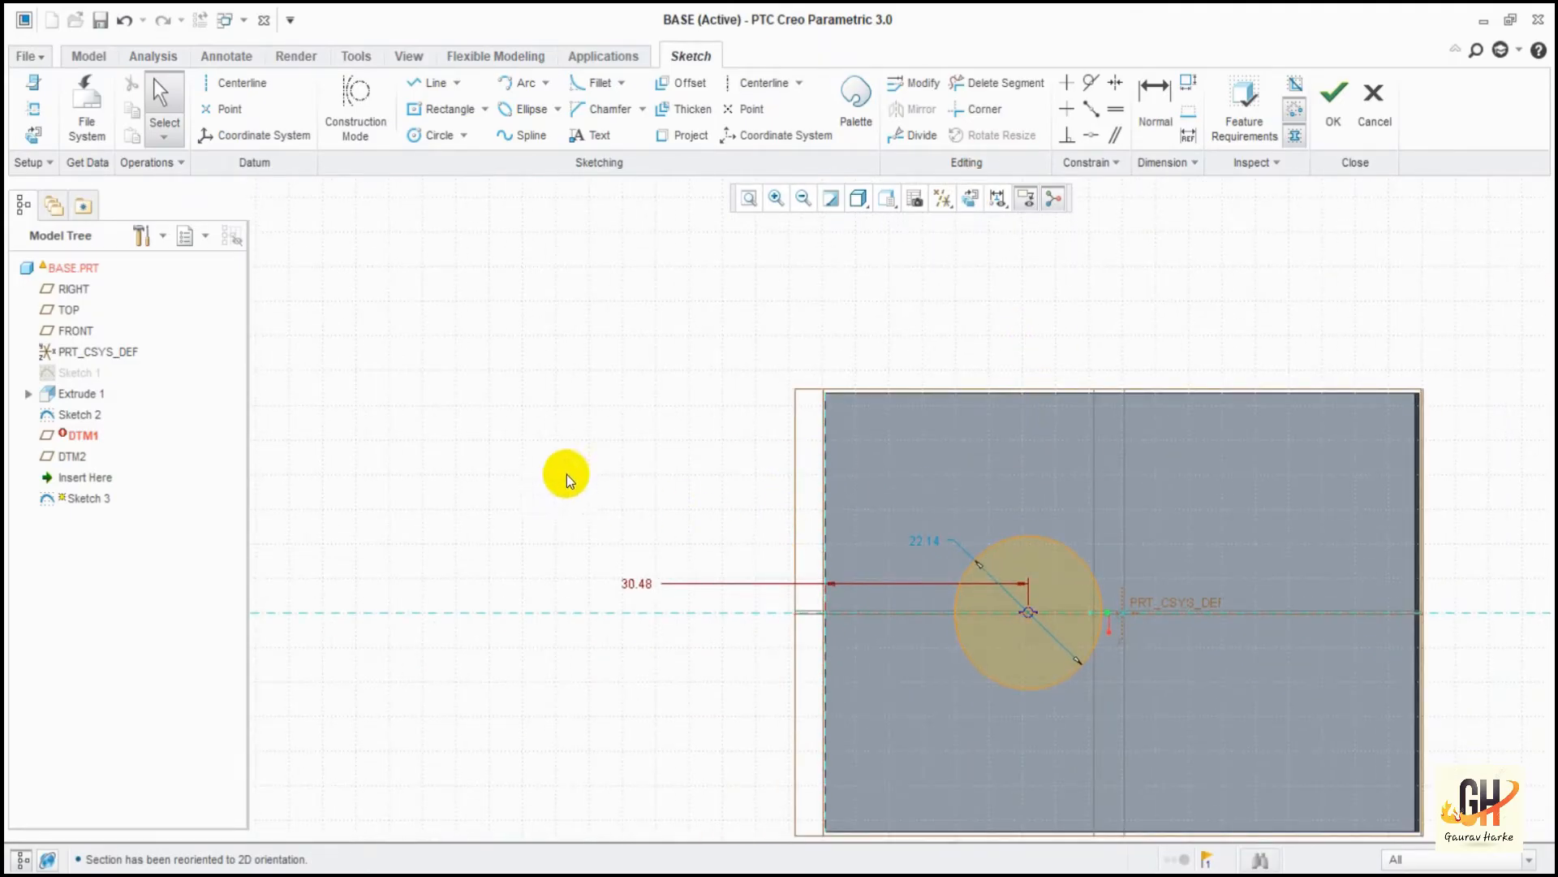
pyautogui.keyDown('shift'); pyautogui.moveTo(696, 644); pyautogui.dragTo(571, 590, button='middle'); pyautogui.keyUp('shift')
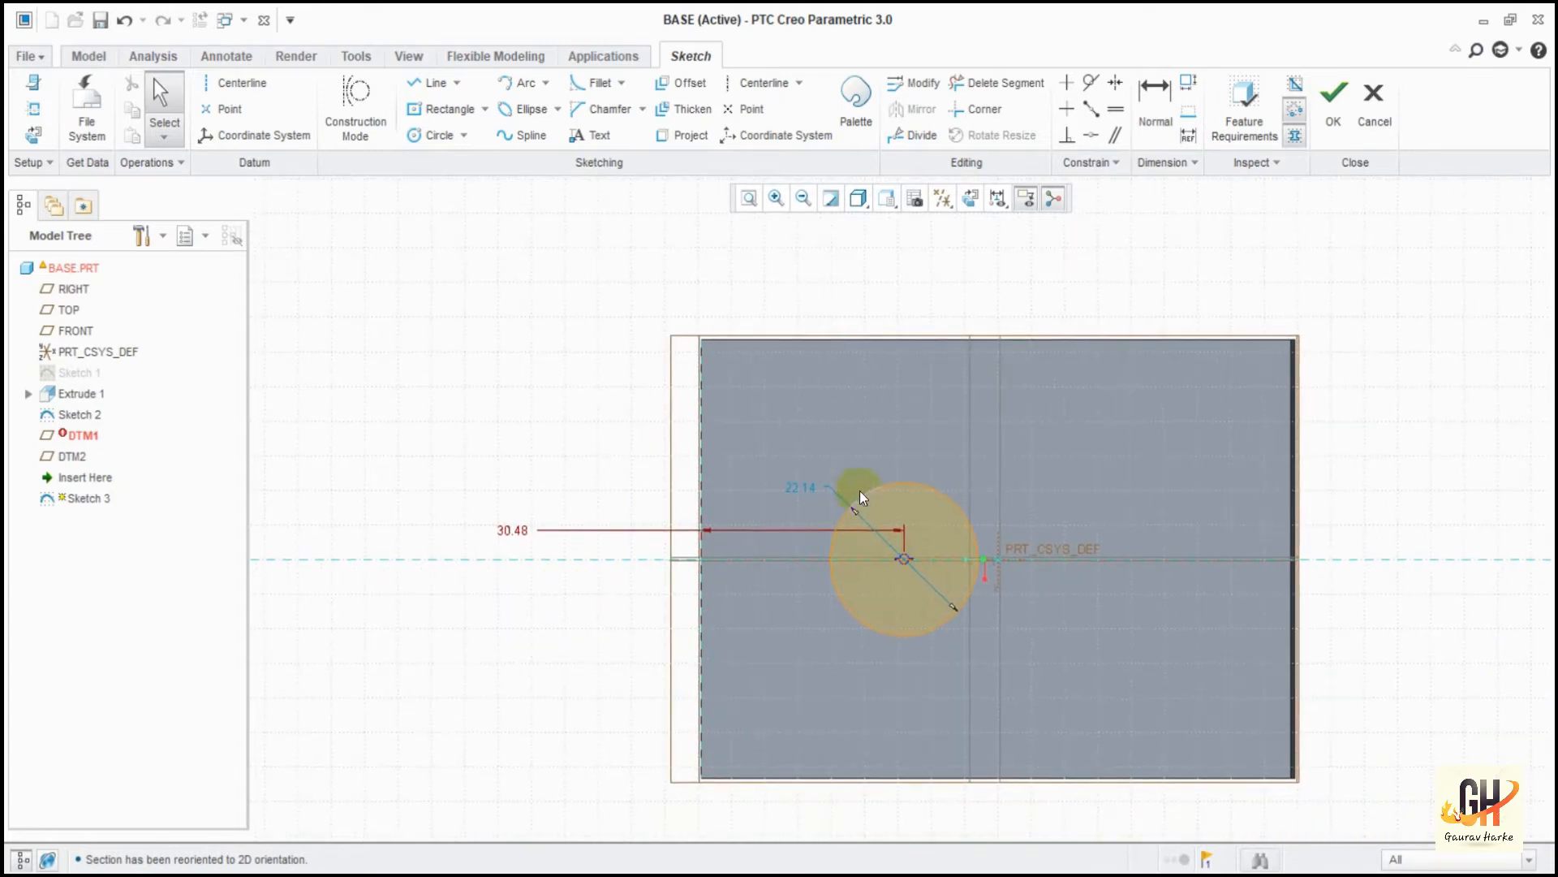
pyautogui.doubleClick(807, 486)
pyautogui.write('30')
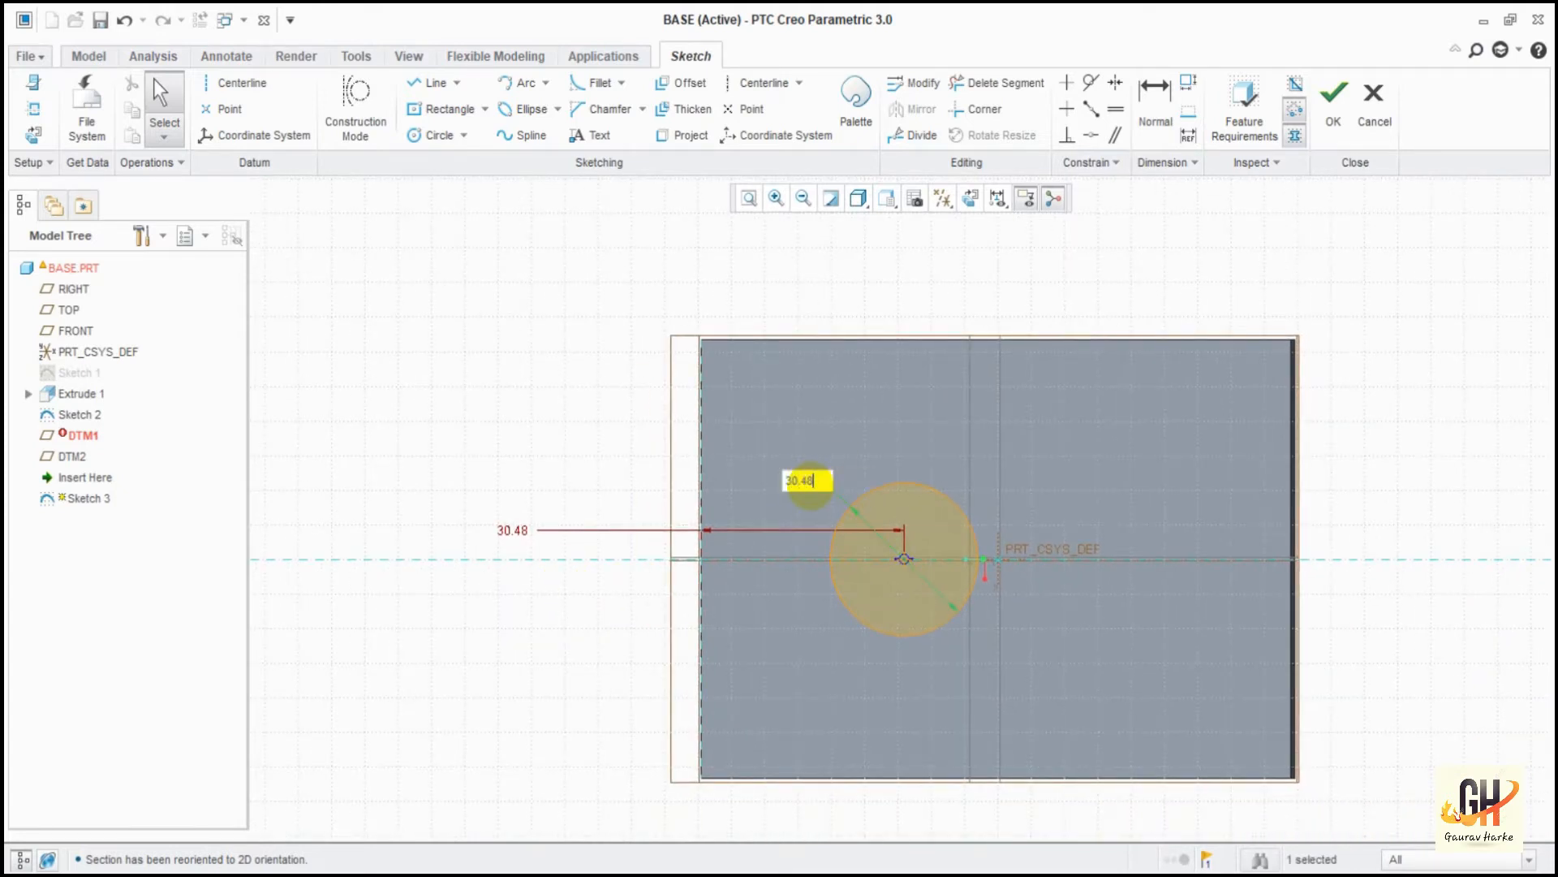
pyautogui.press('Return')
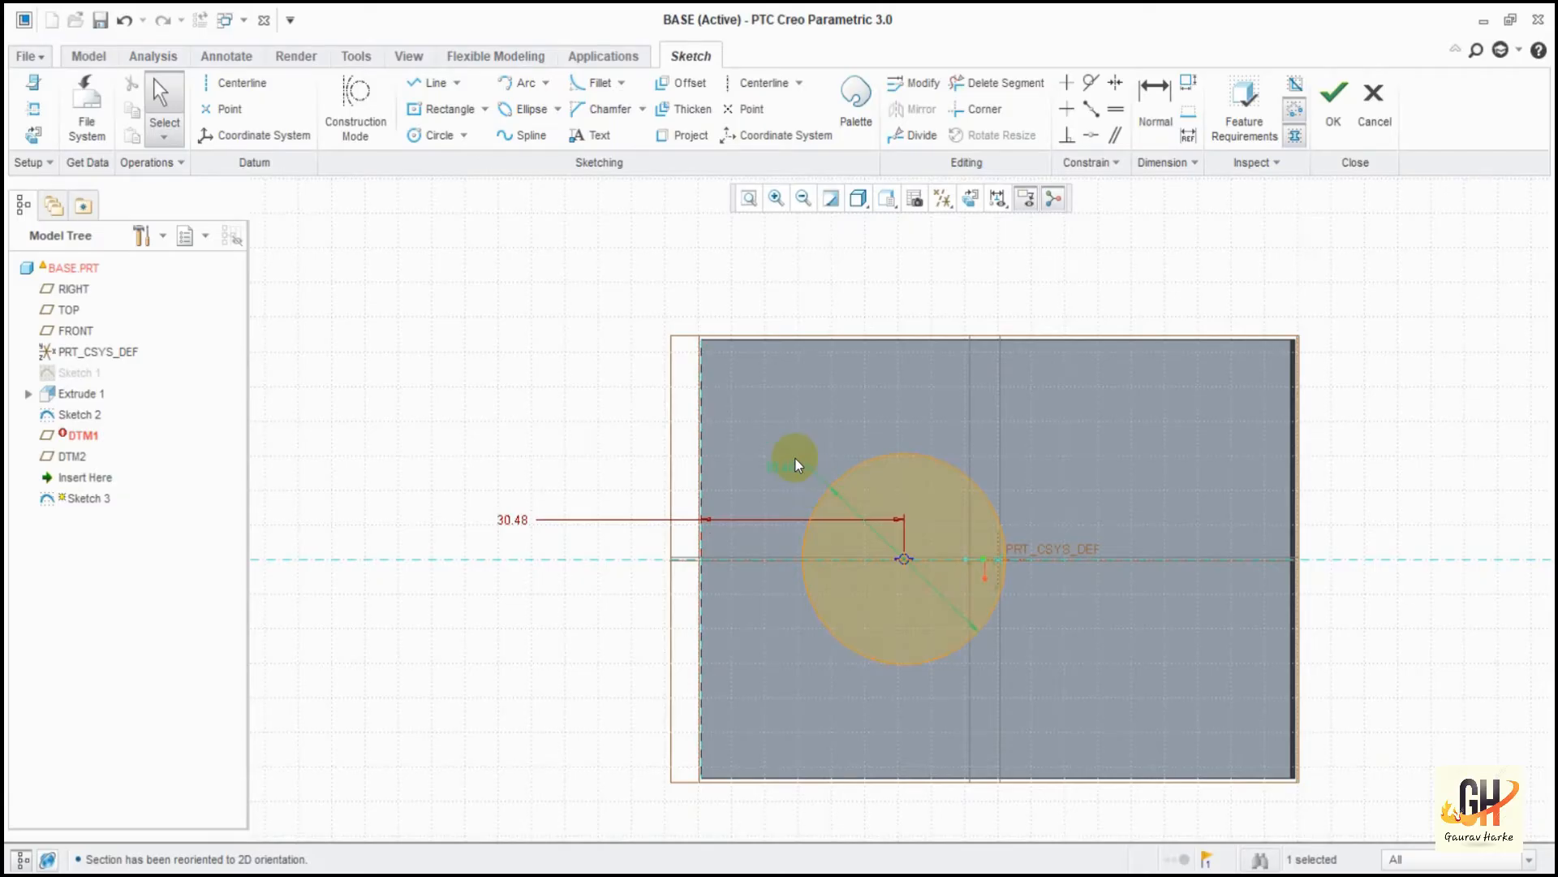
pyautogui.moveTo(784, 464); pyautogui.dragTo(586, 463)
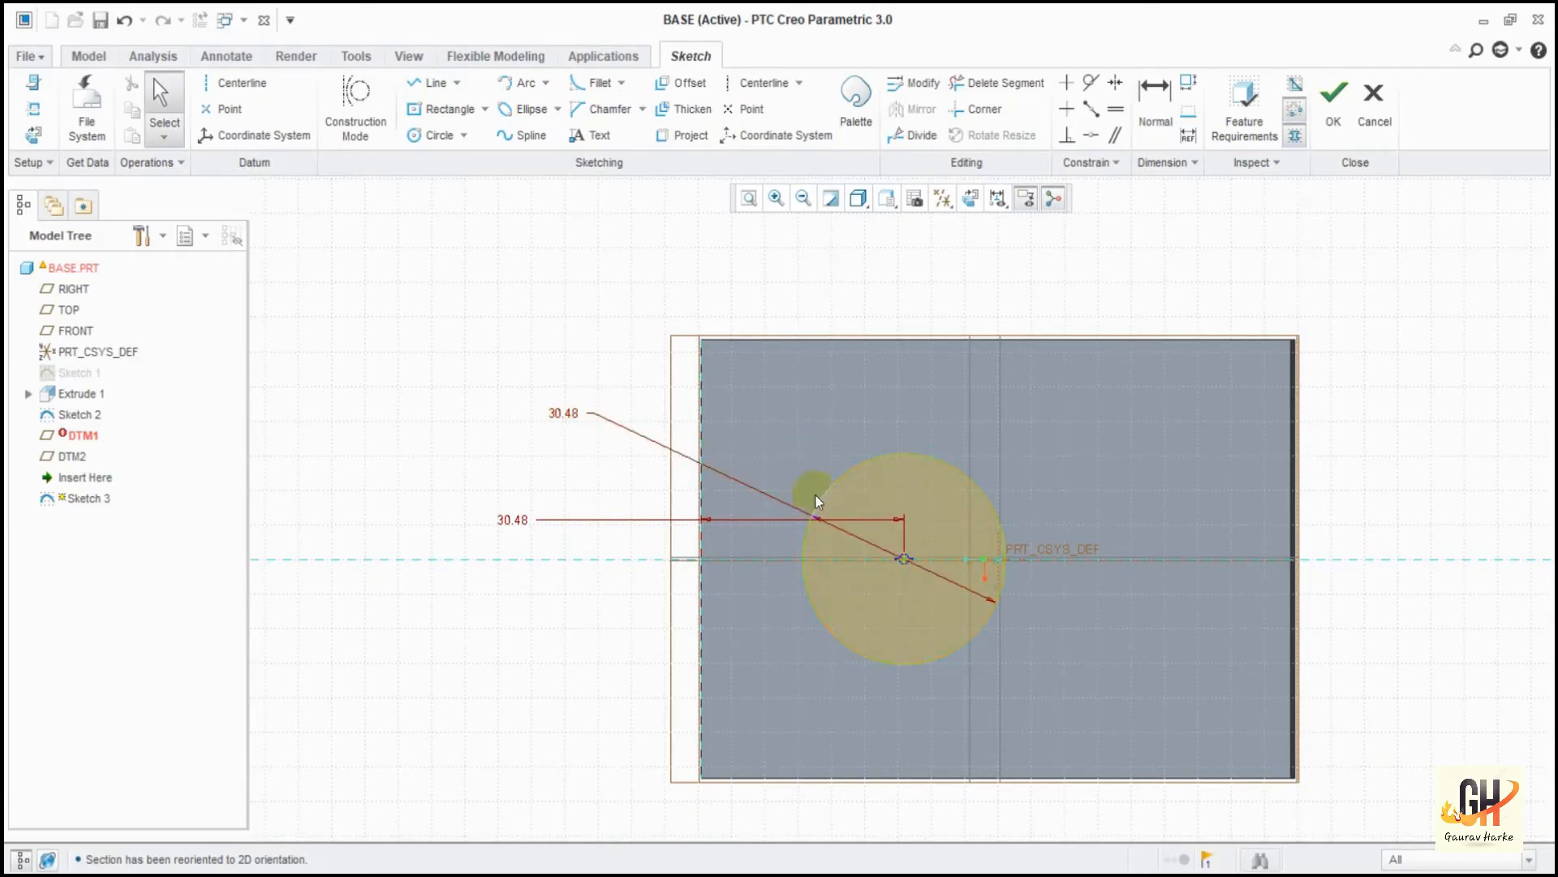
pyautogui.click(1334, 93)
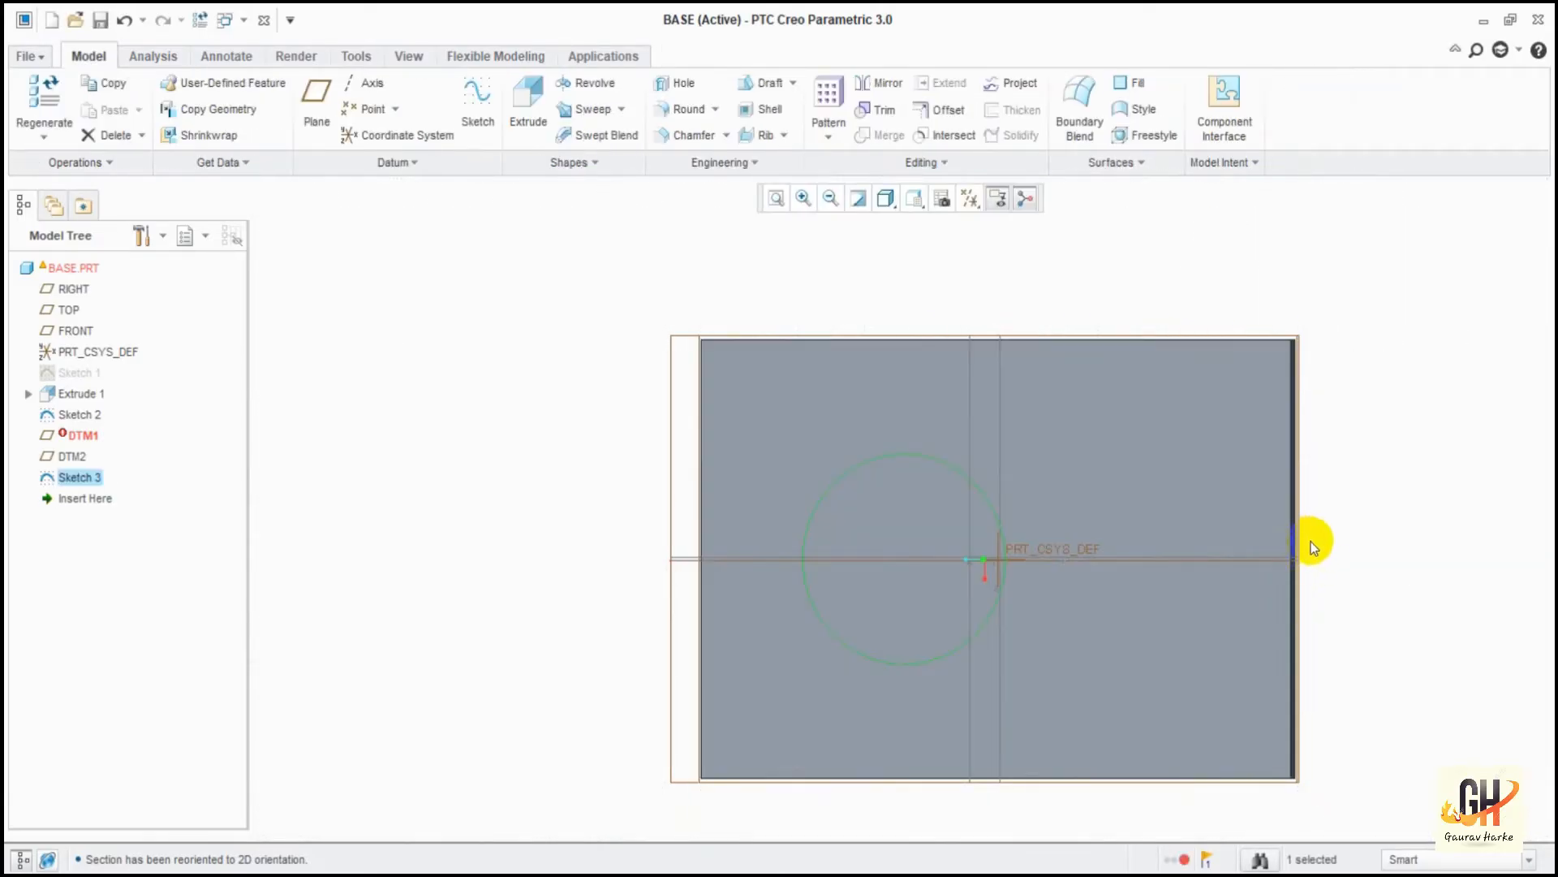
# Extrude the 30.48 diameter circle with a Blind depth of 15.748 on its first side.
pyautogui.moveTo(1373, 565)
pyautogui.mouseDown(button='middle')
pyautogui.moveTo(1398, 455)
pyautogui.moveTo(1343, 449)
pyautogui.moveTo(1380, 387)
pyautogui.moveTo(1390, 446)
pyautogui.moveTo(1312, 428)
pyautogui.moveTo(1113, 480)
pyautogui.moveTo(1133, 460)
pyautogui.moveTo(1121, 455)
pyautogui.mouseUp(button='middle')
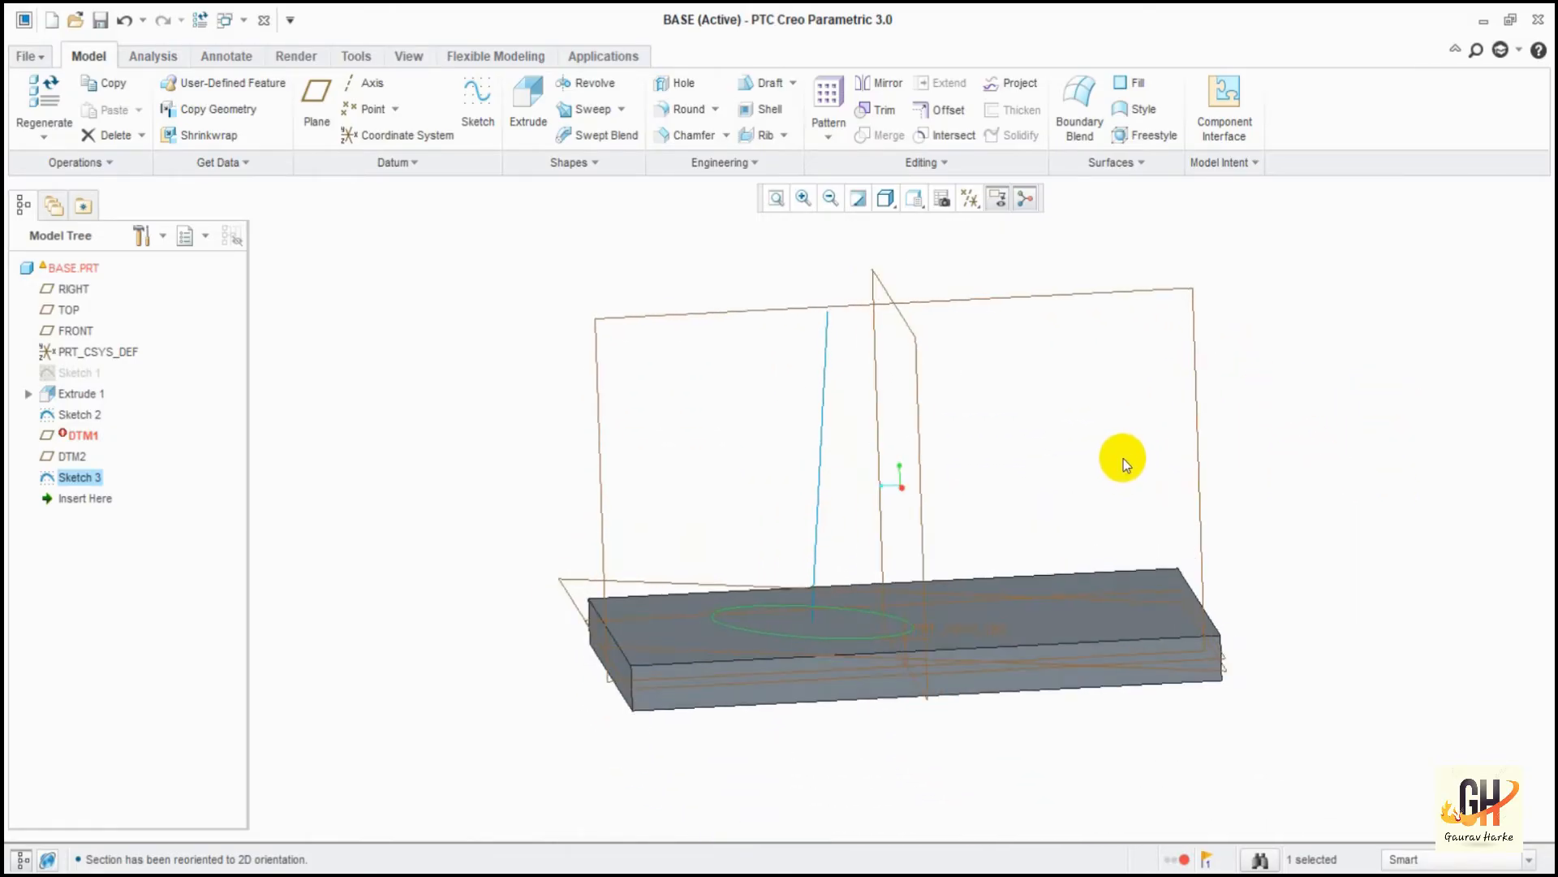
pyautogui.click(529, 114)
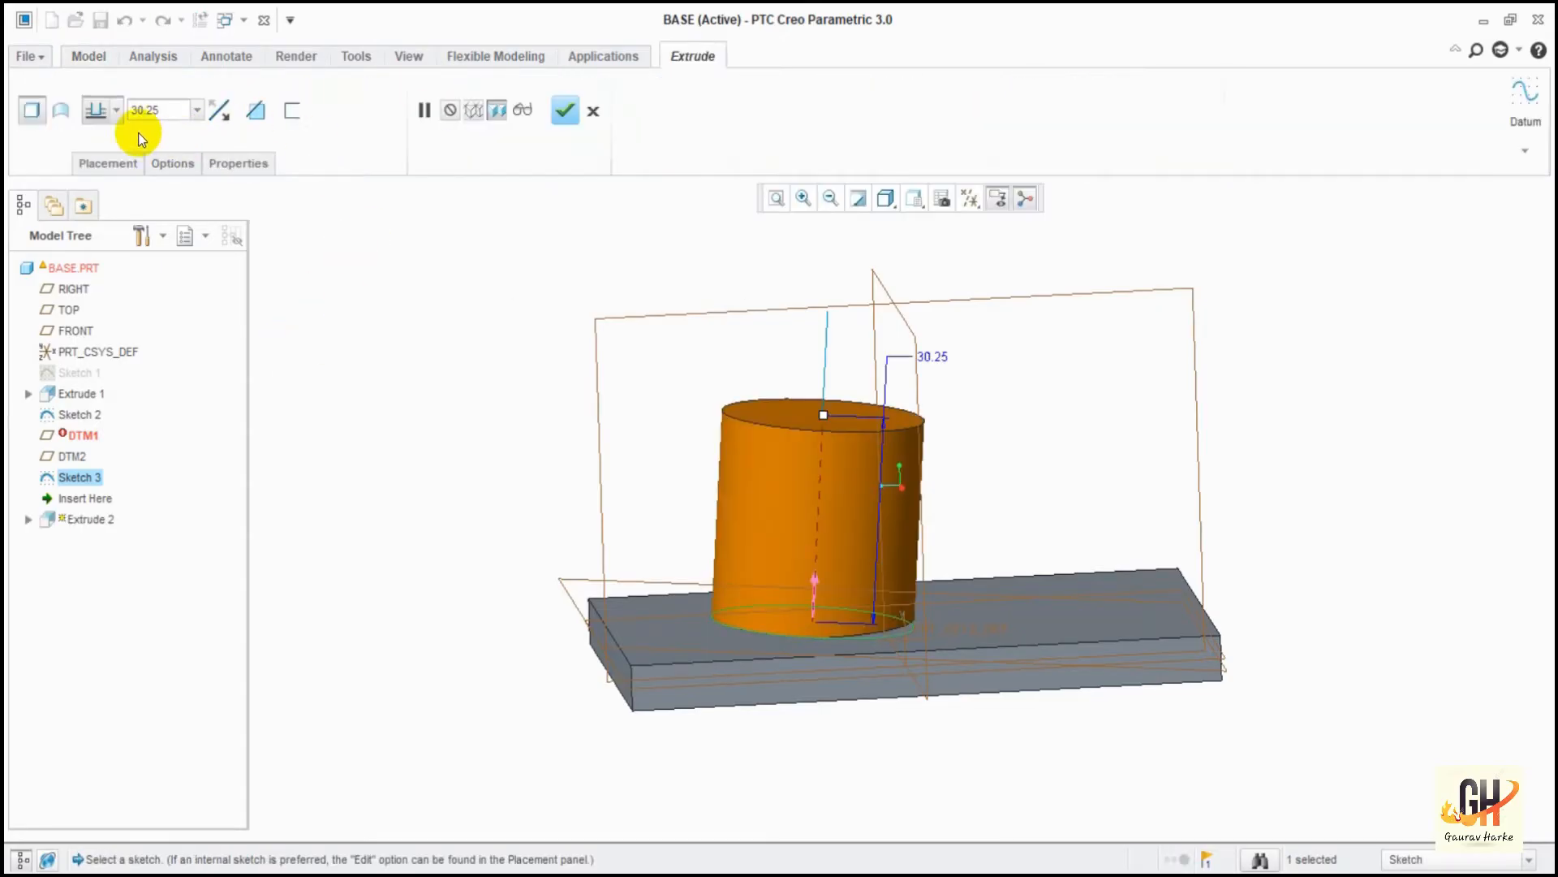
pyautogui.click(116, 111)
pyautogui.click(116, 114)
pyautogui.click(116, 110)
pyautogui.click(108, 163)
pyautogui.click(172, 163)
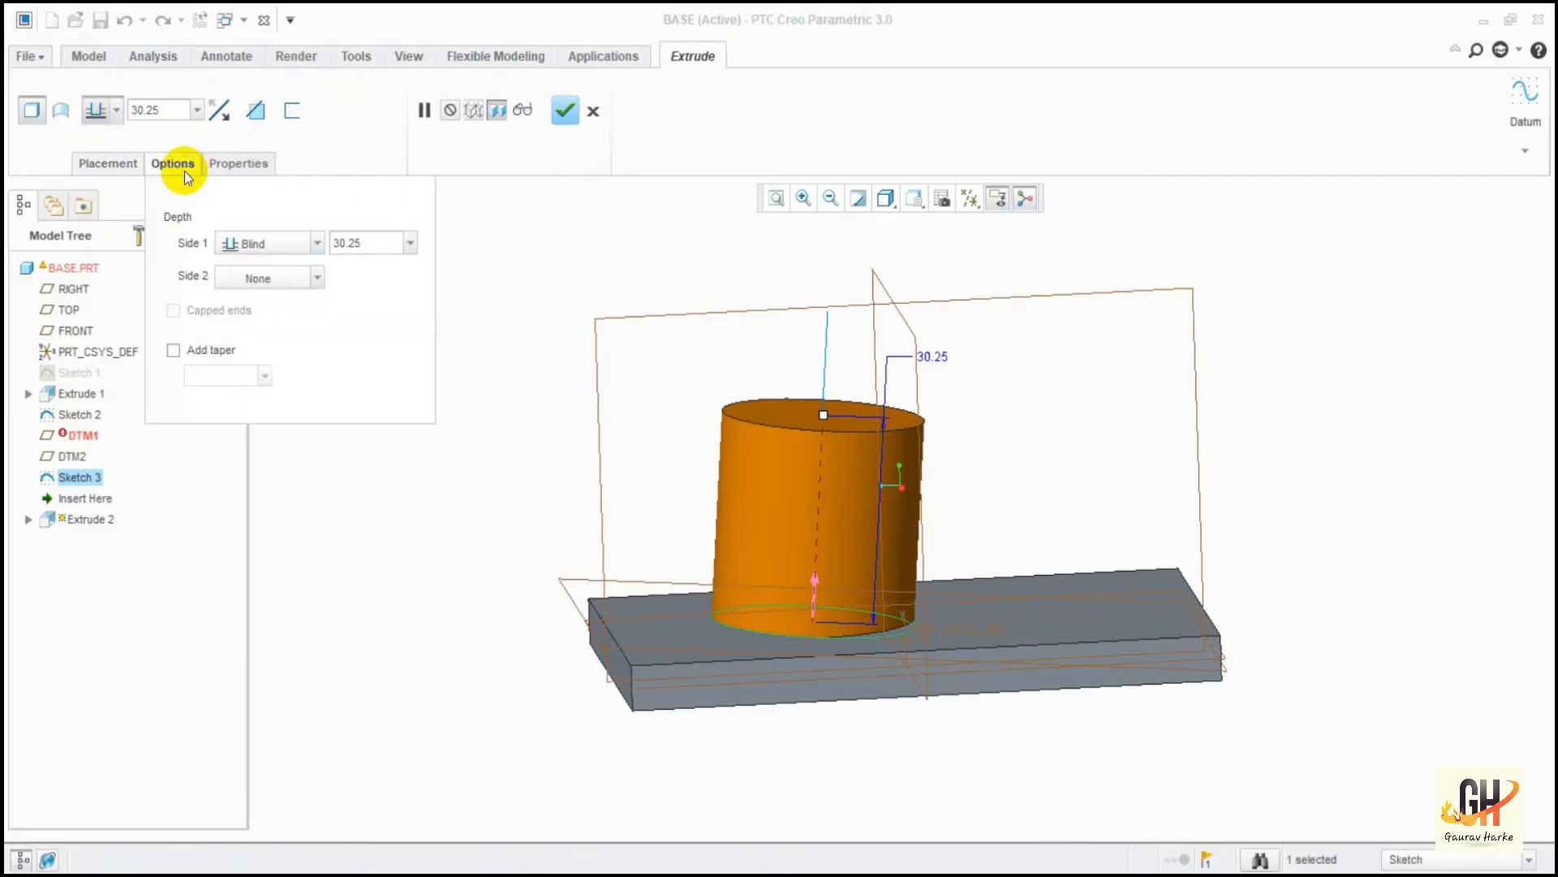
pyautogui.click(317, 244)
pyautogui.doubleClick(376, 244)
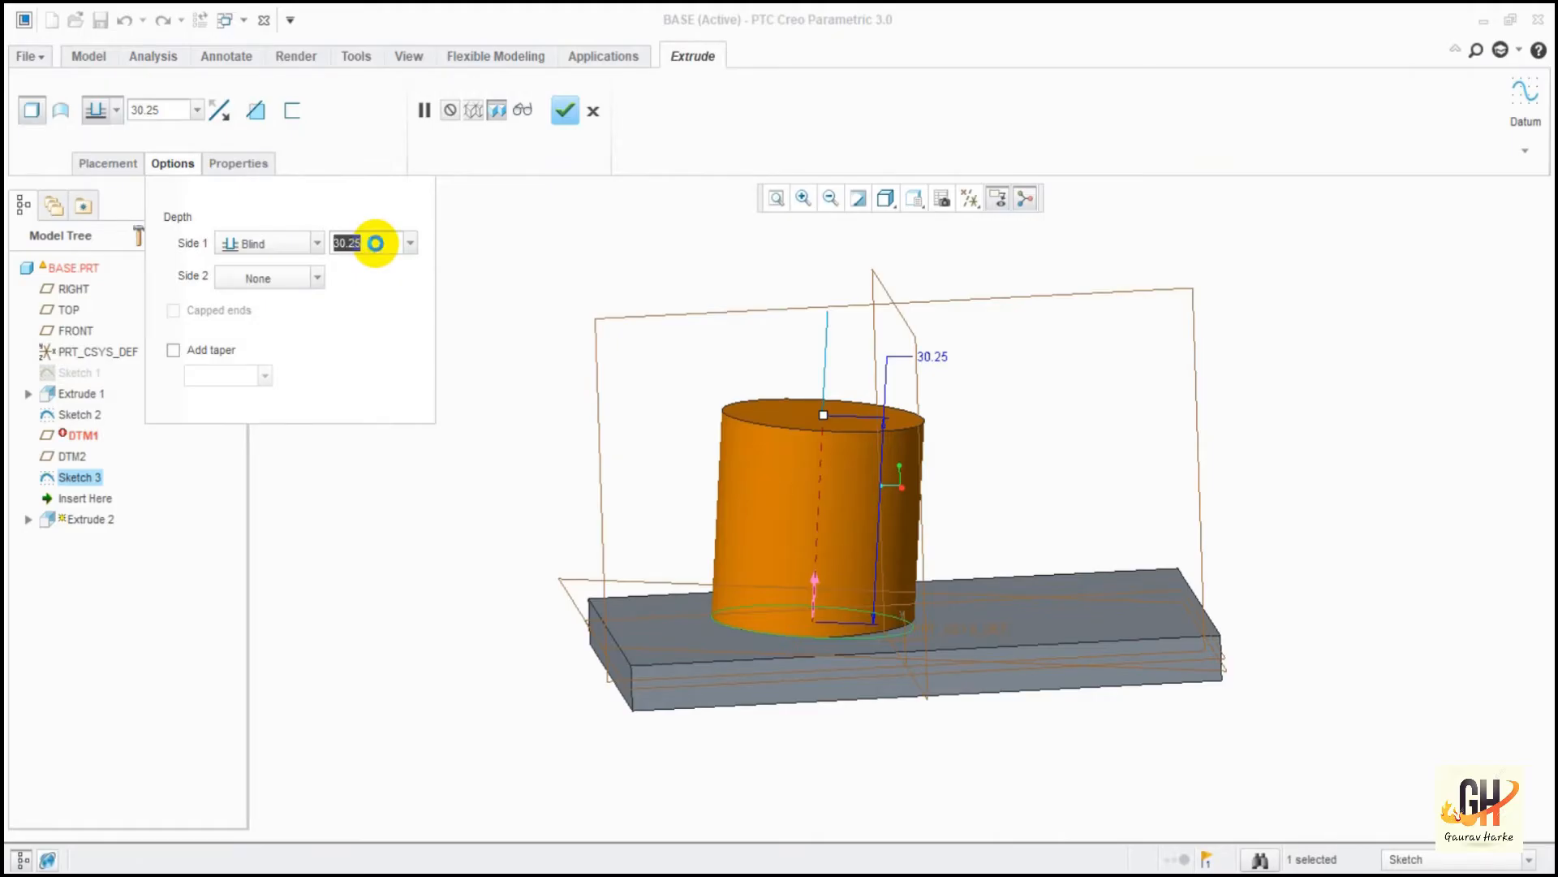
pyautogui.write('15.')
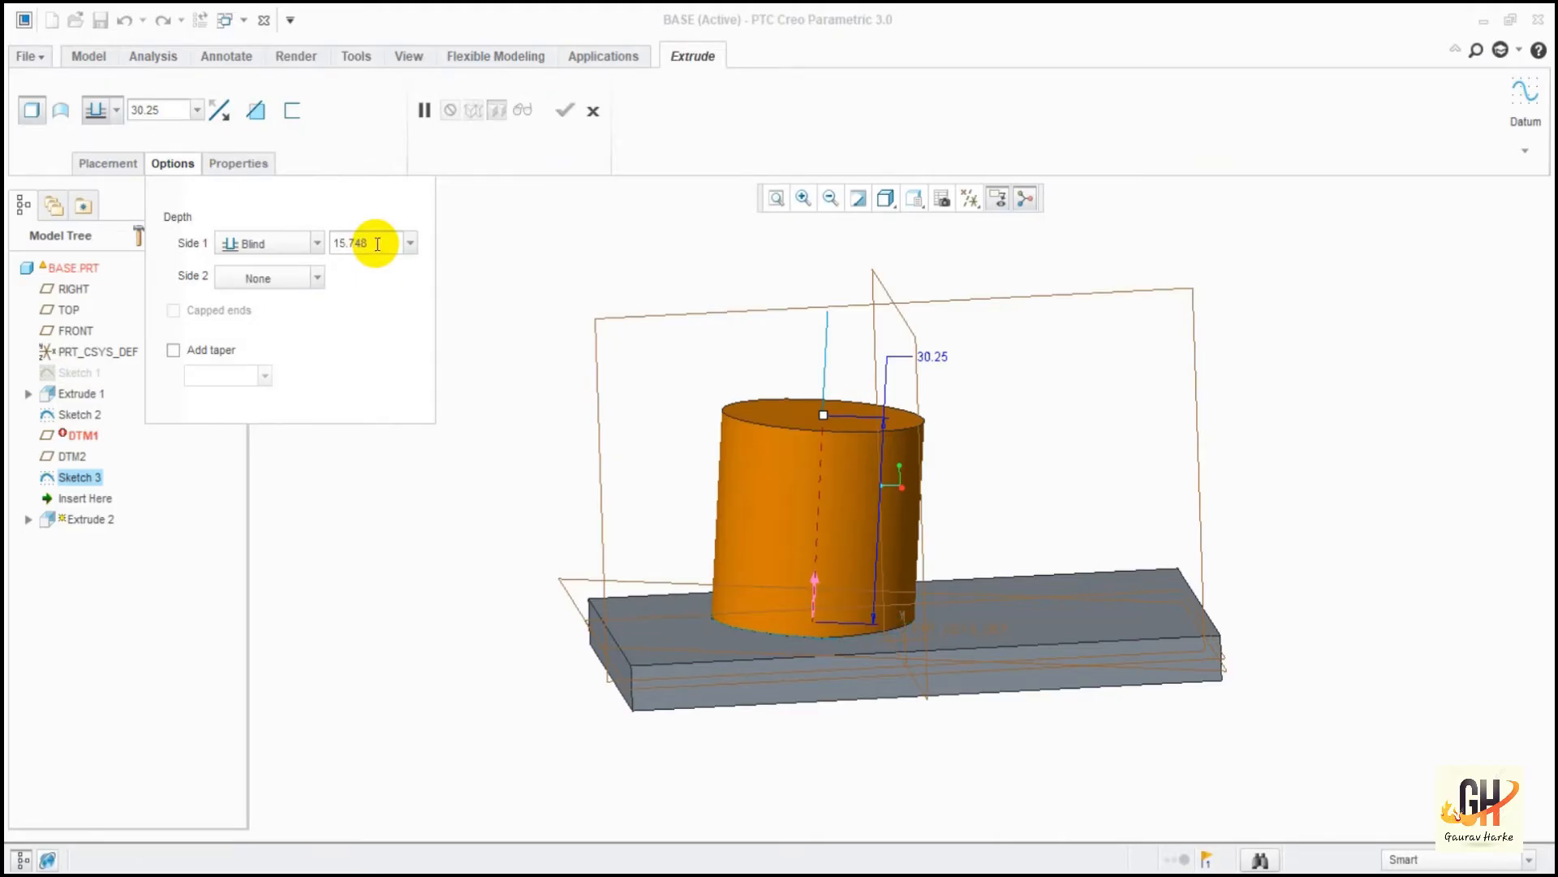
pyautogui.write('748')
# Set the boss extrusion's second side to To Next and complete the extrusion.
pyautogui.click(311, 279)
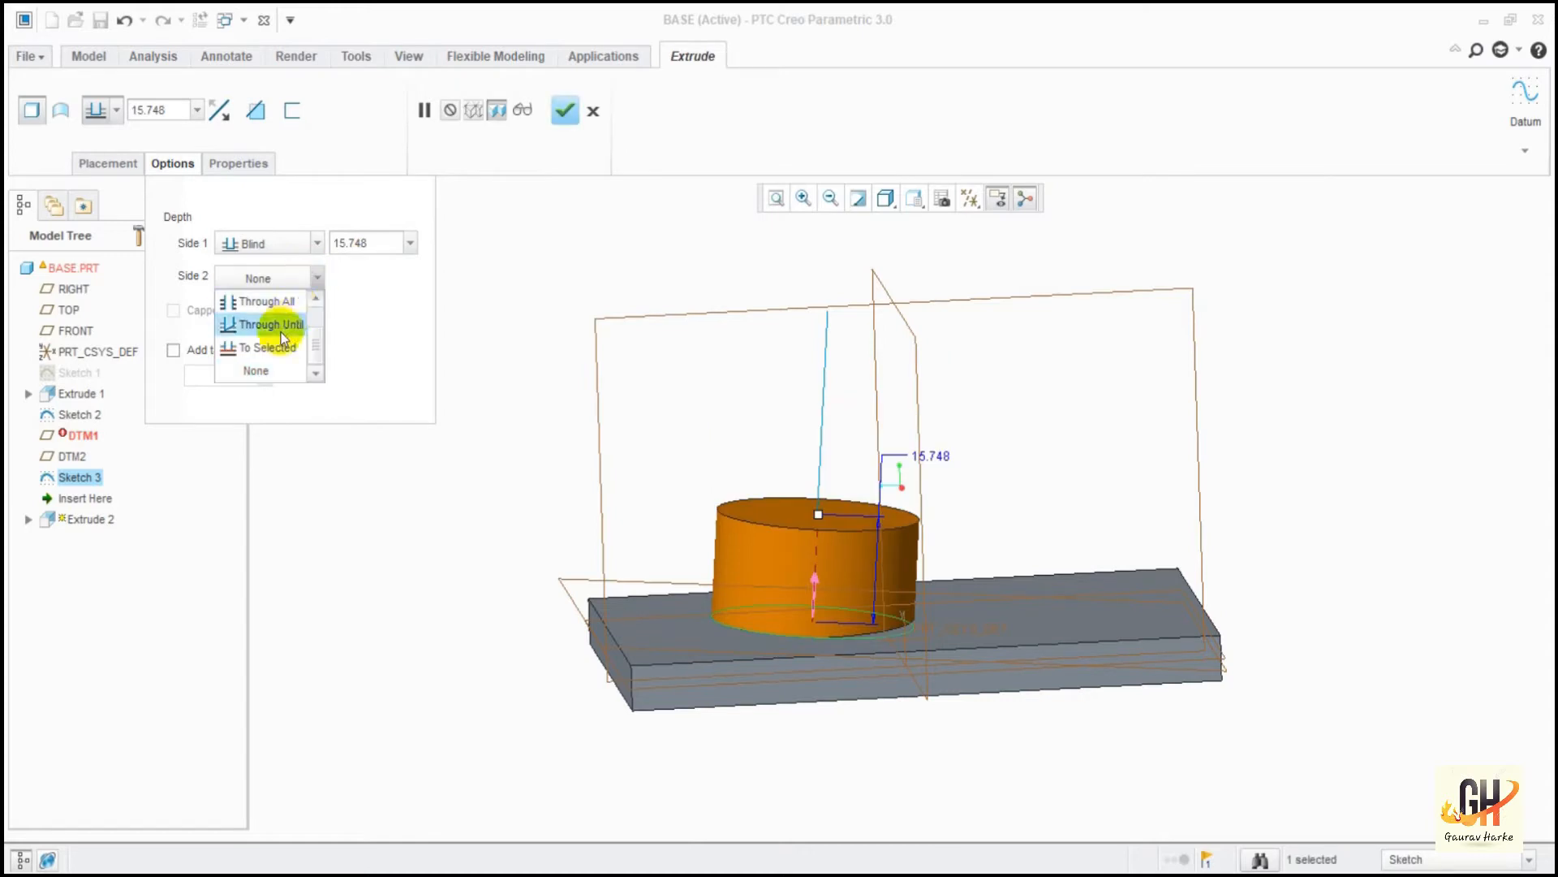
pyautogui.scroll(2, 285, 340)
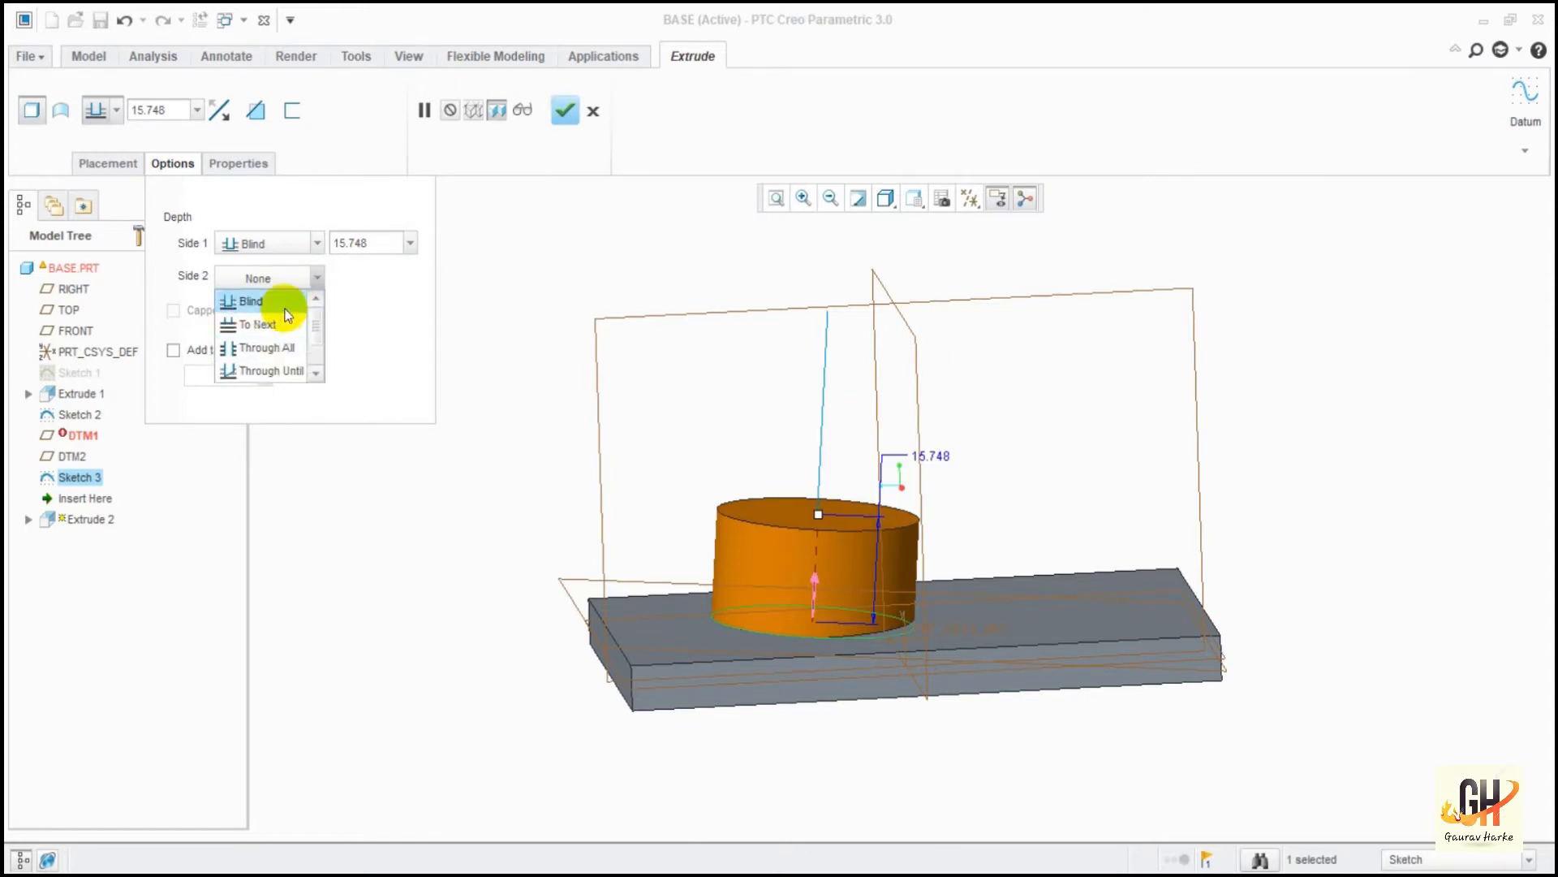
pyautogui.click(280, 324)
pyautogui.moveTo(620, 532); pyautogui.dragTo(557, 689, button='middle')
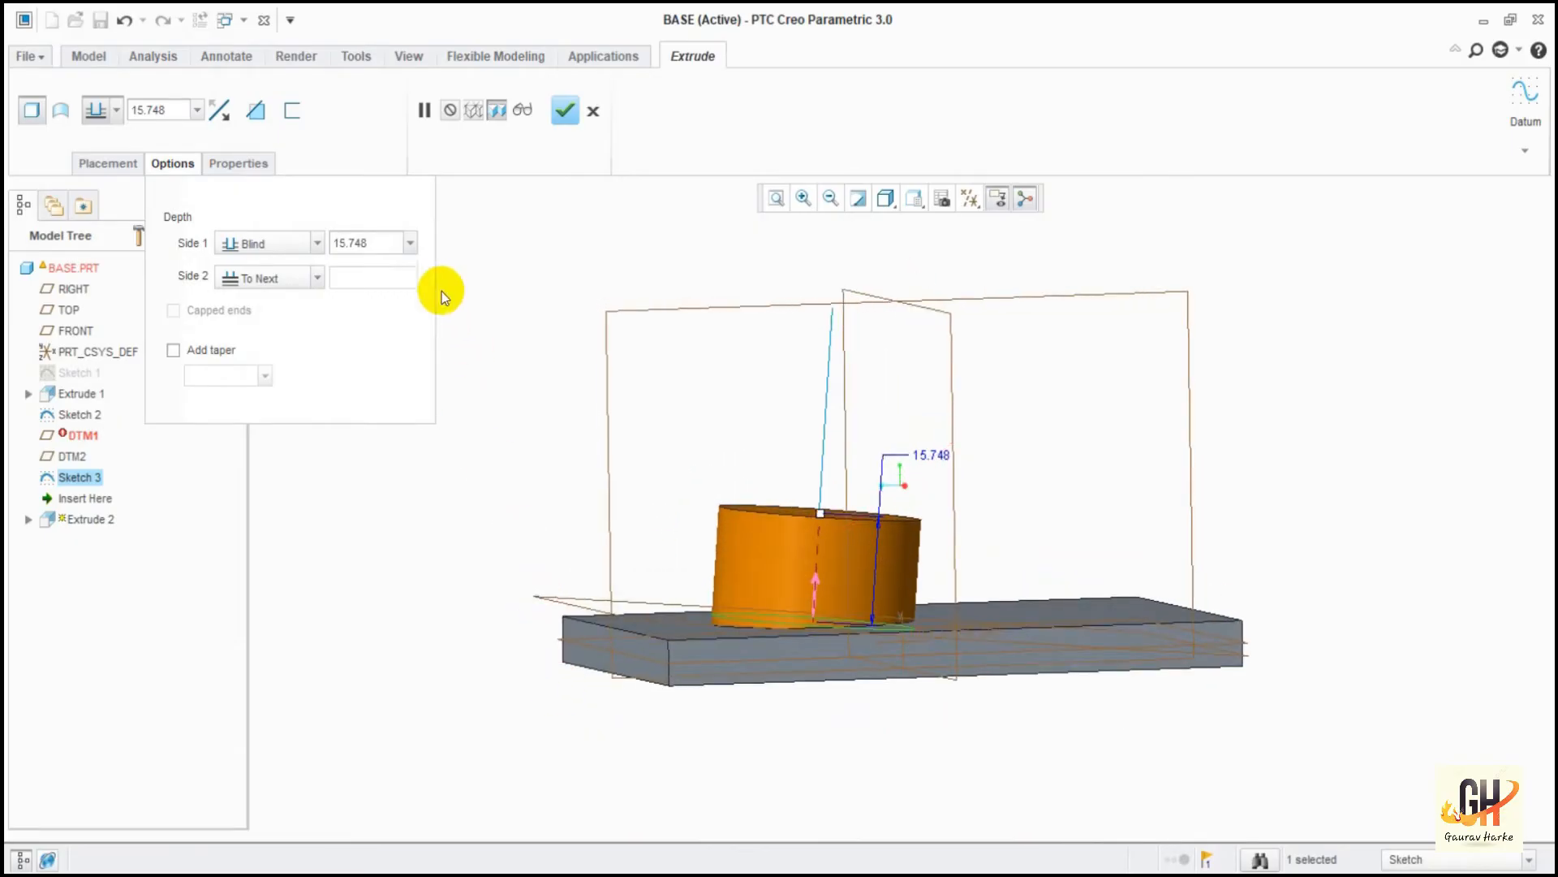
pyautogui.click(566, 111)
pyautogui.moveTo(479, 527); pyautogui.dragTo(490, 485, button='middle')
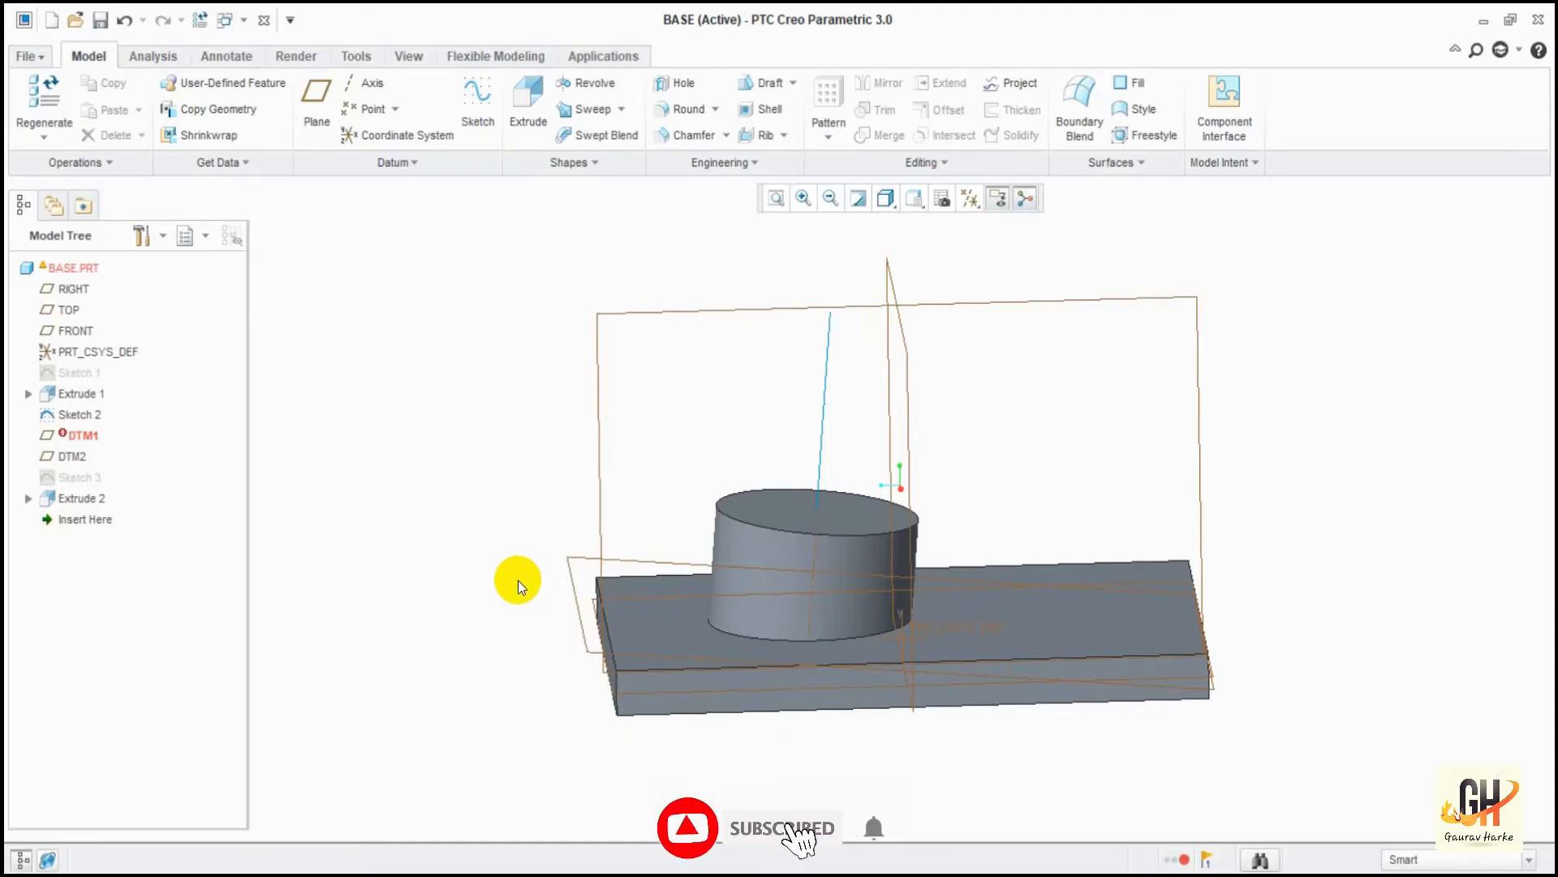
pyautogui.moveTo(484, 518); pyautogui.dragTo(505, 596, button='middle')
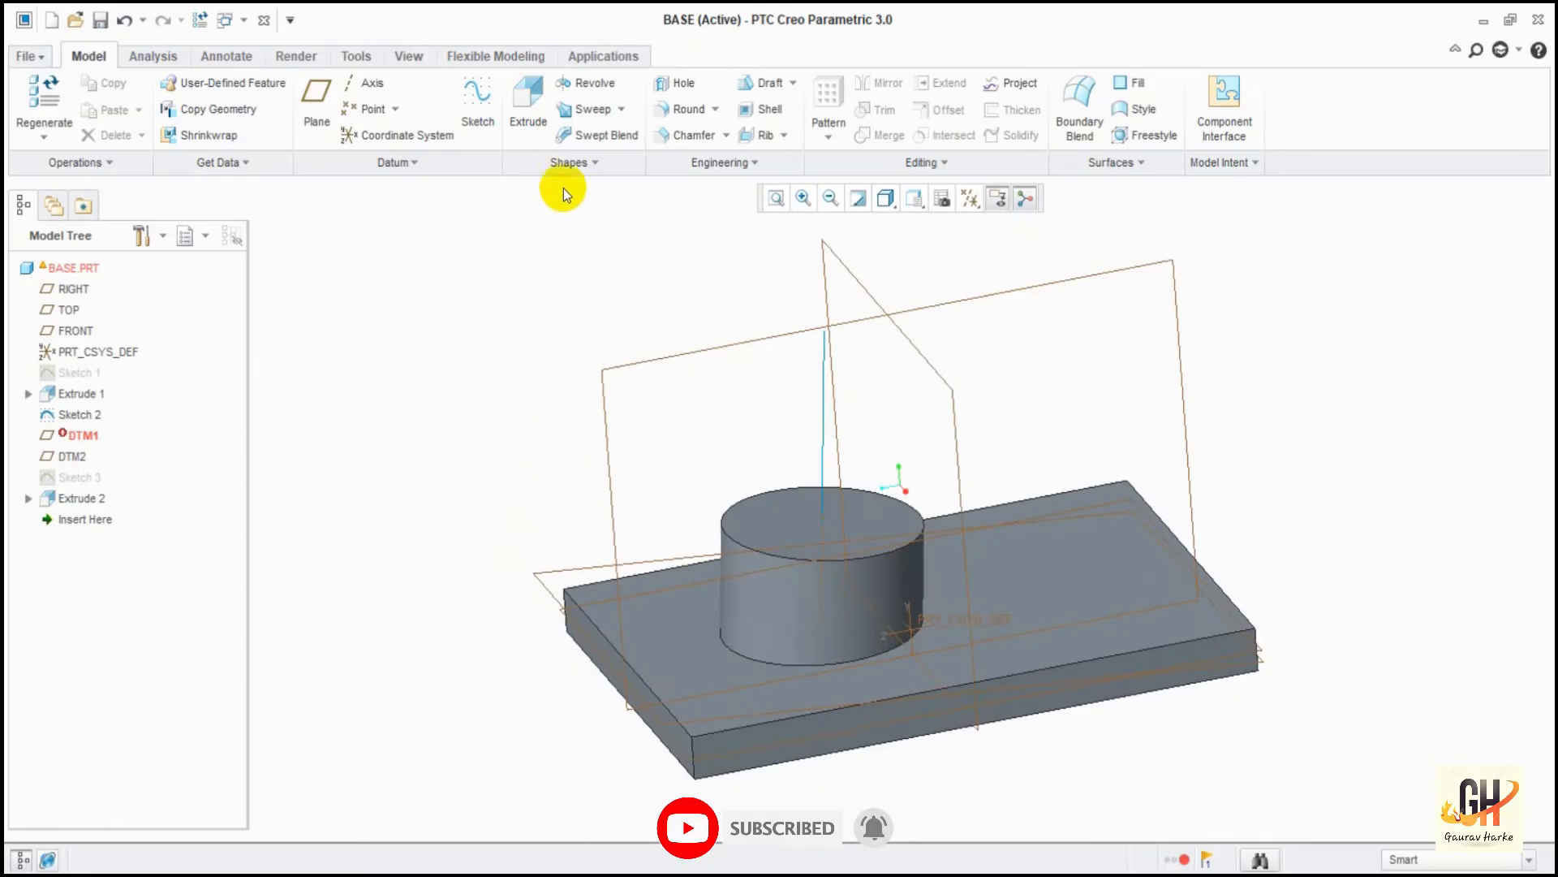
pyautogui.click(484, 115)
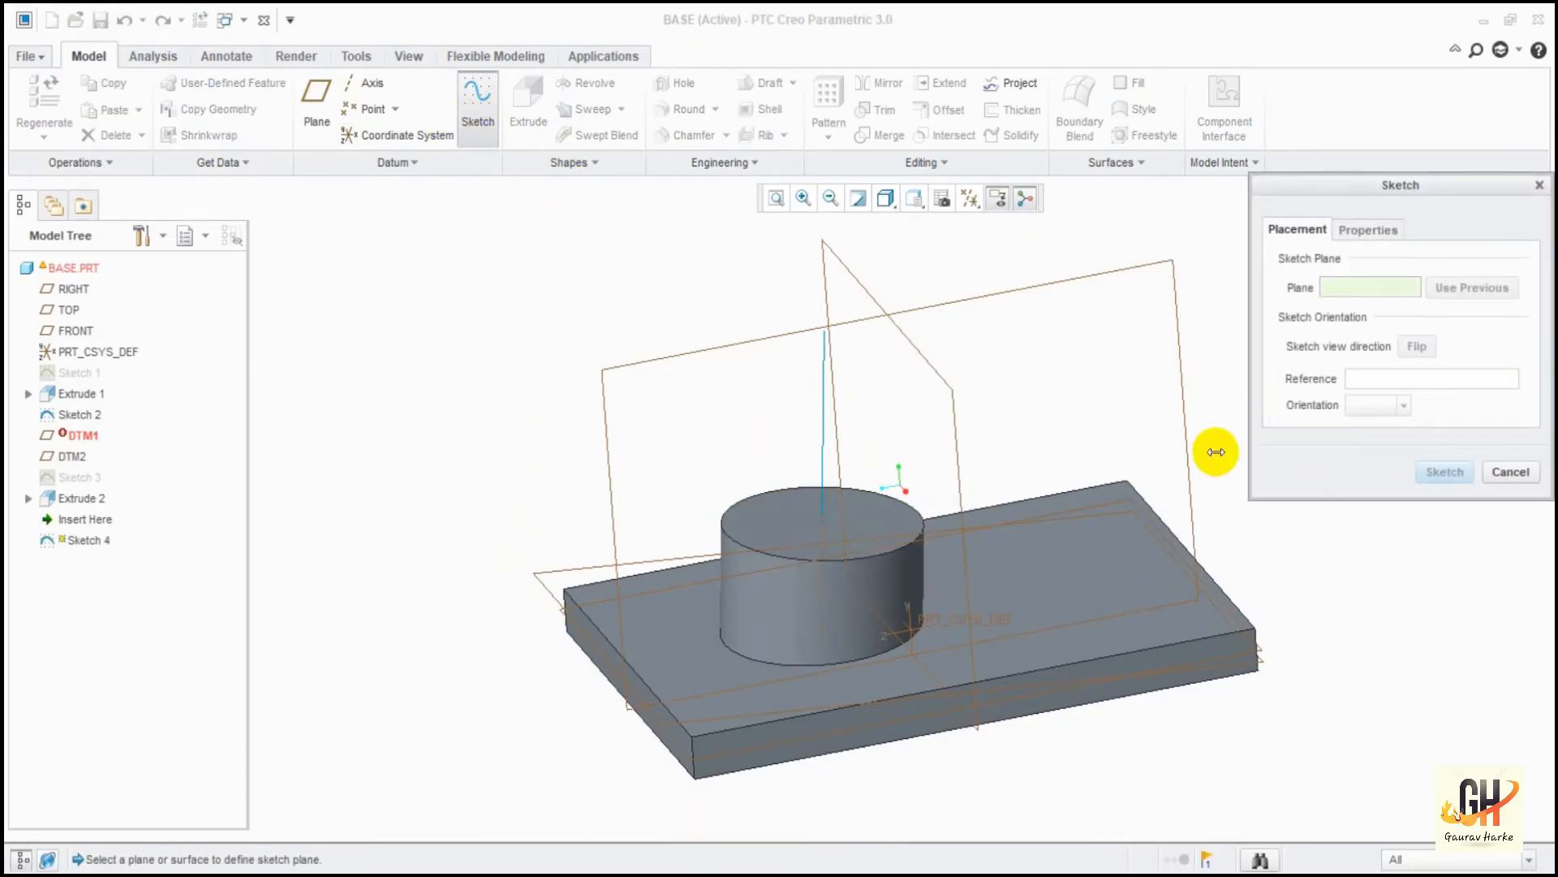
pyautogui.click(1511, 472)
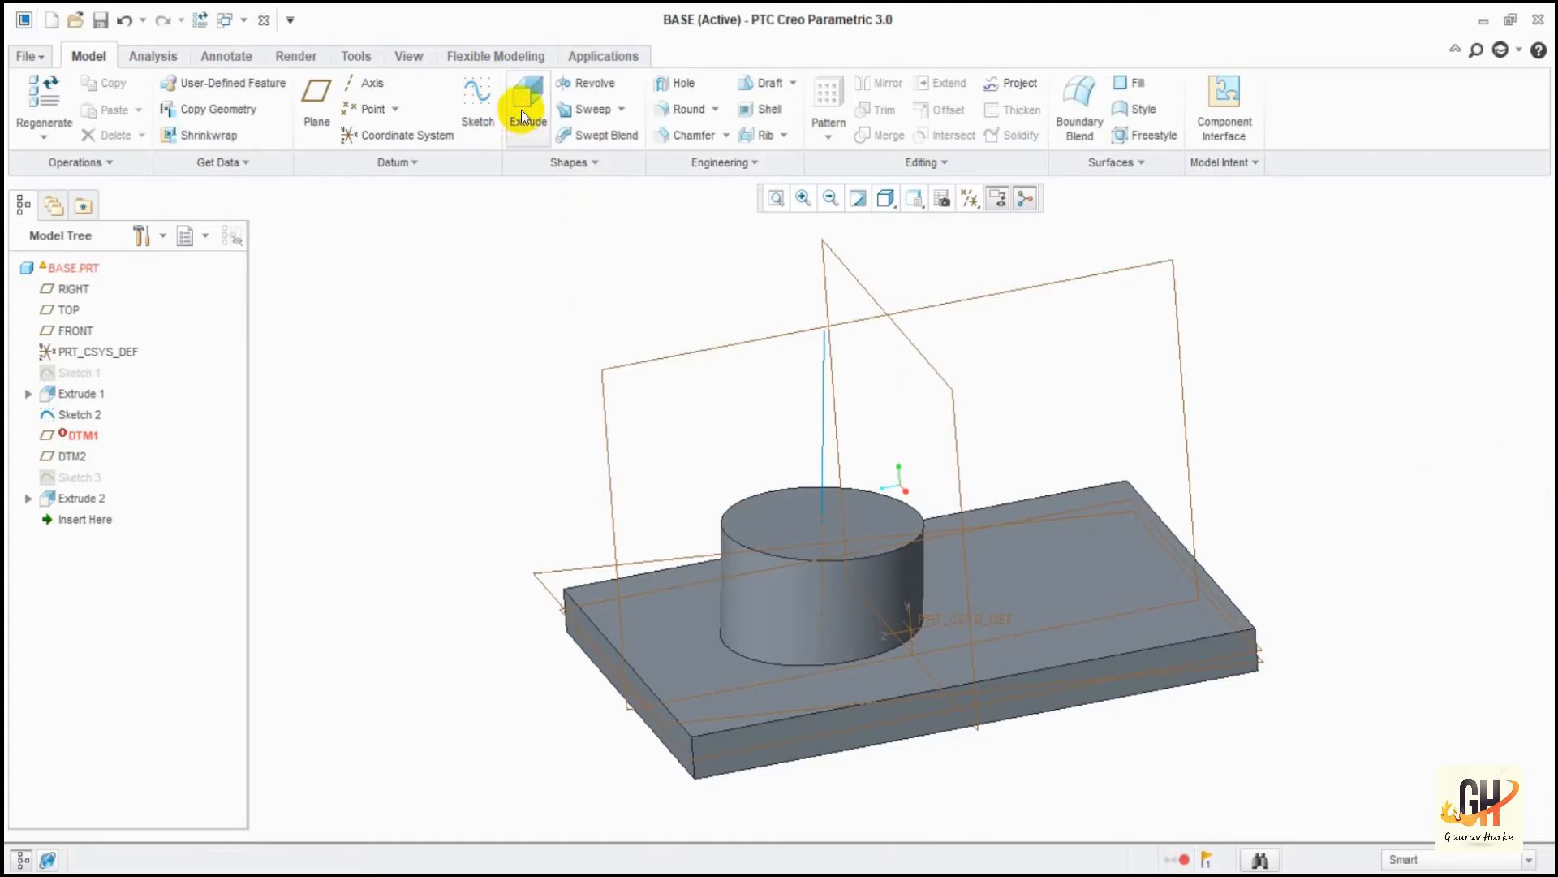
# Place a hole on the boss's top face, coaxial with the boss axis, and open its shape settings.
pyautogui.click(662, 85)
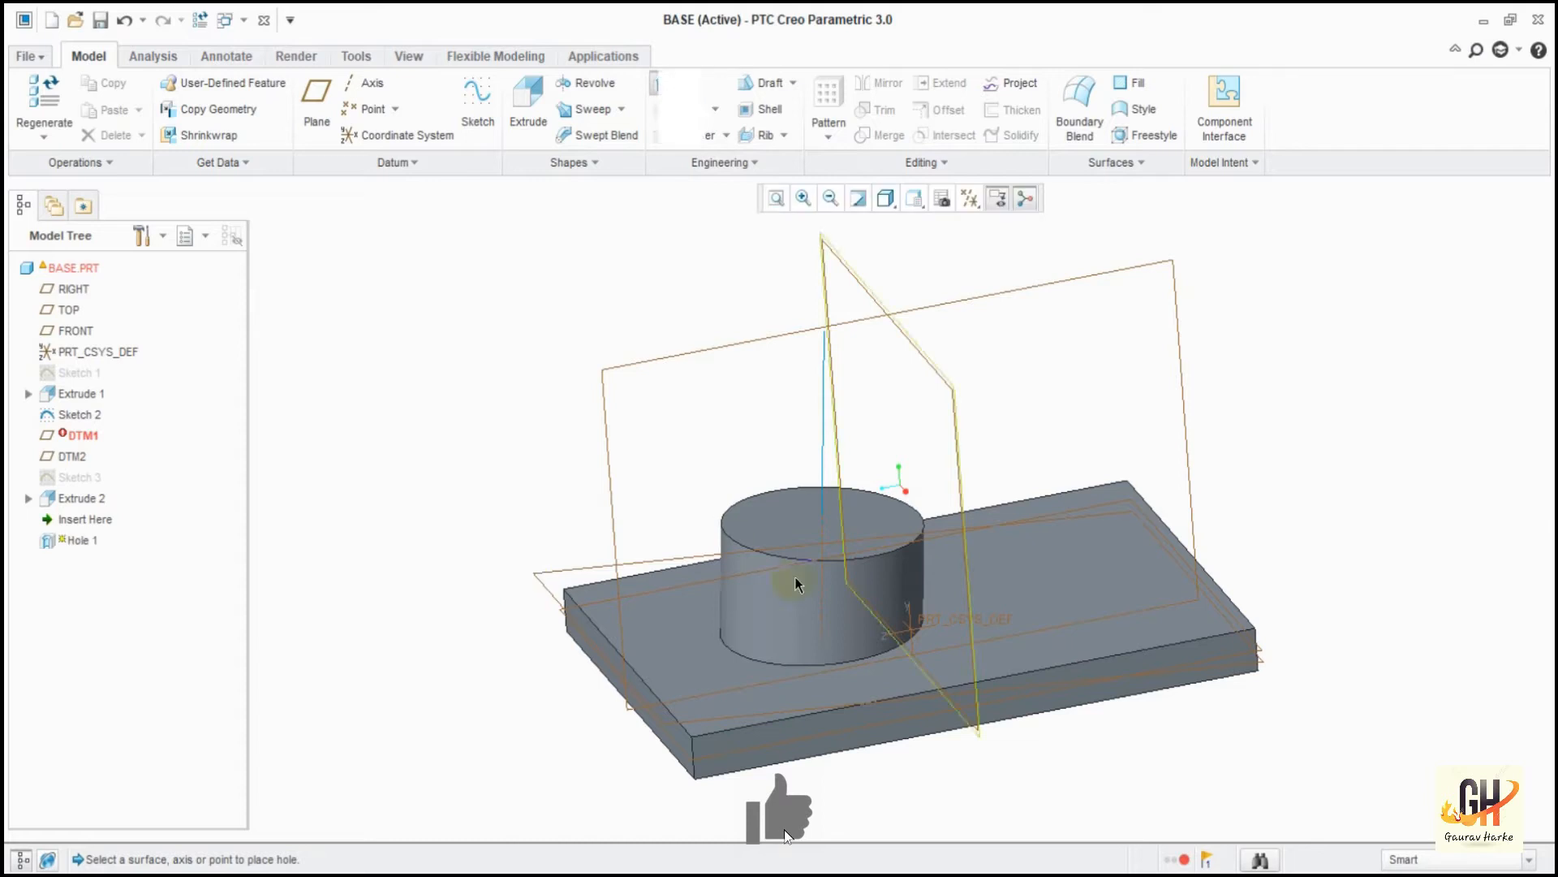
pyautogui.click(799, 508)
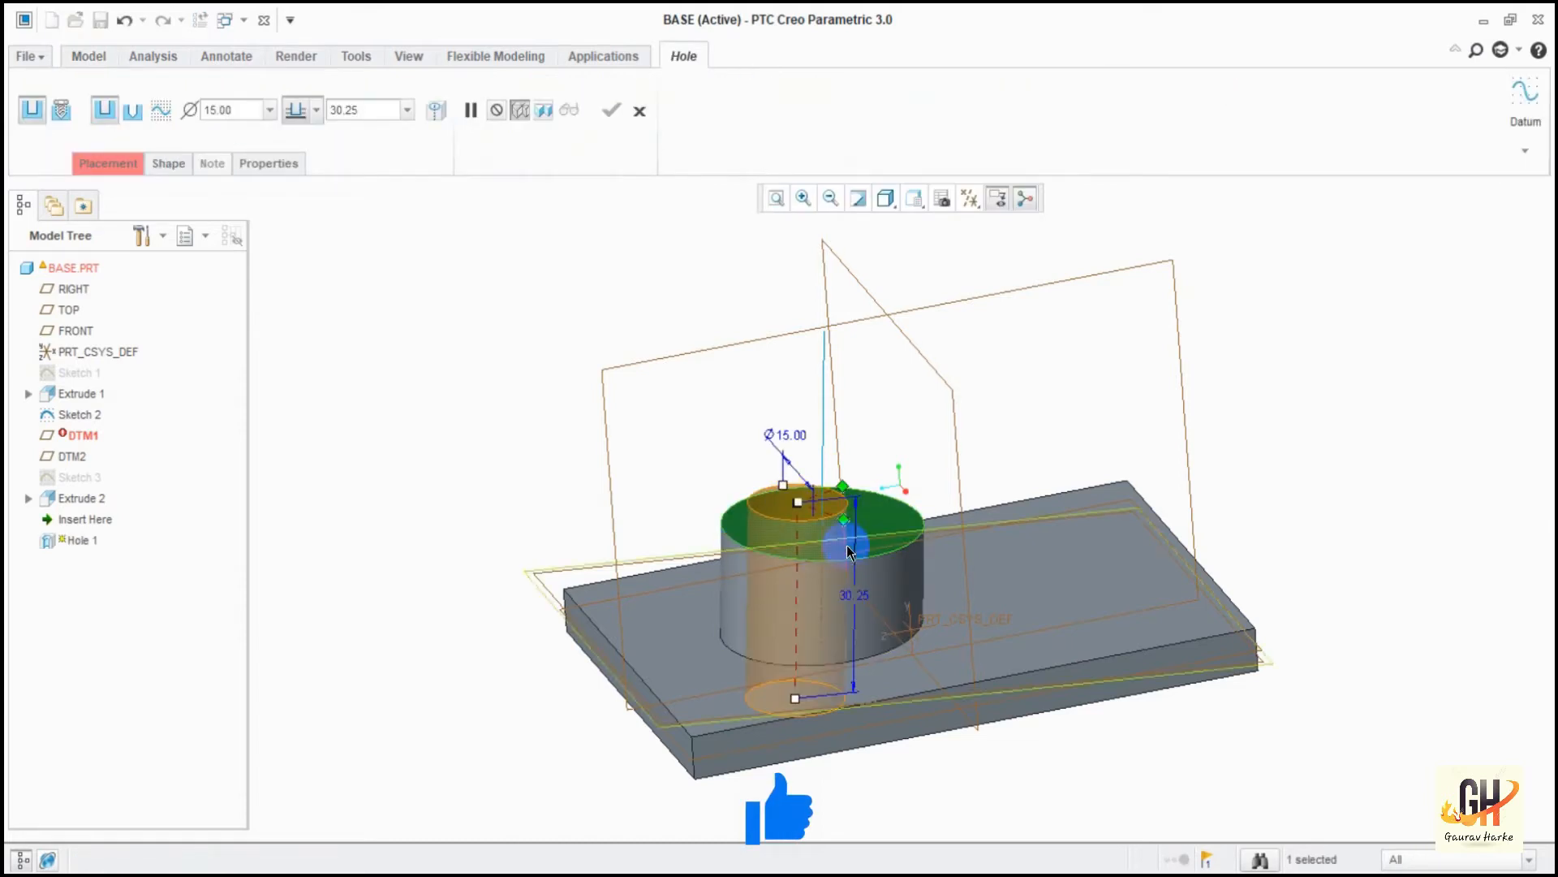
pyautogui.keyDown('ctrl'); pyautogui.click(822, 578); pyautogui.keyUp('ctrl')
pyautogui.moveTo(977, 403); pyautogui.dragTo(1004, 415, button='middle')
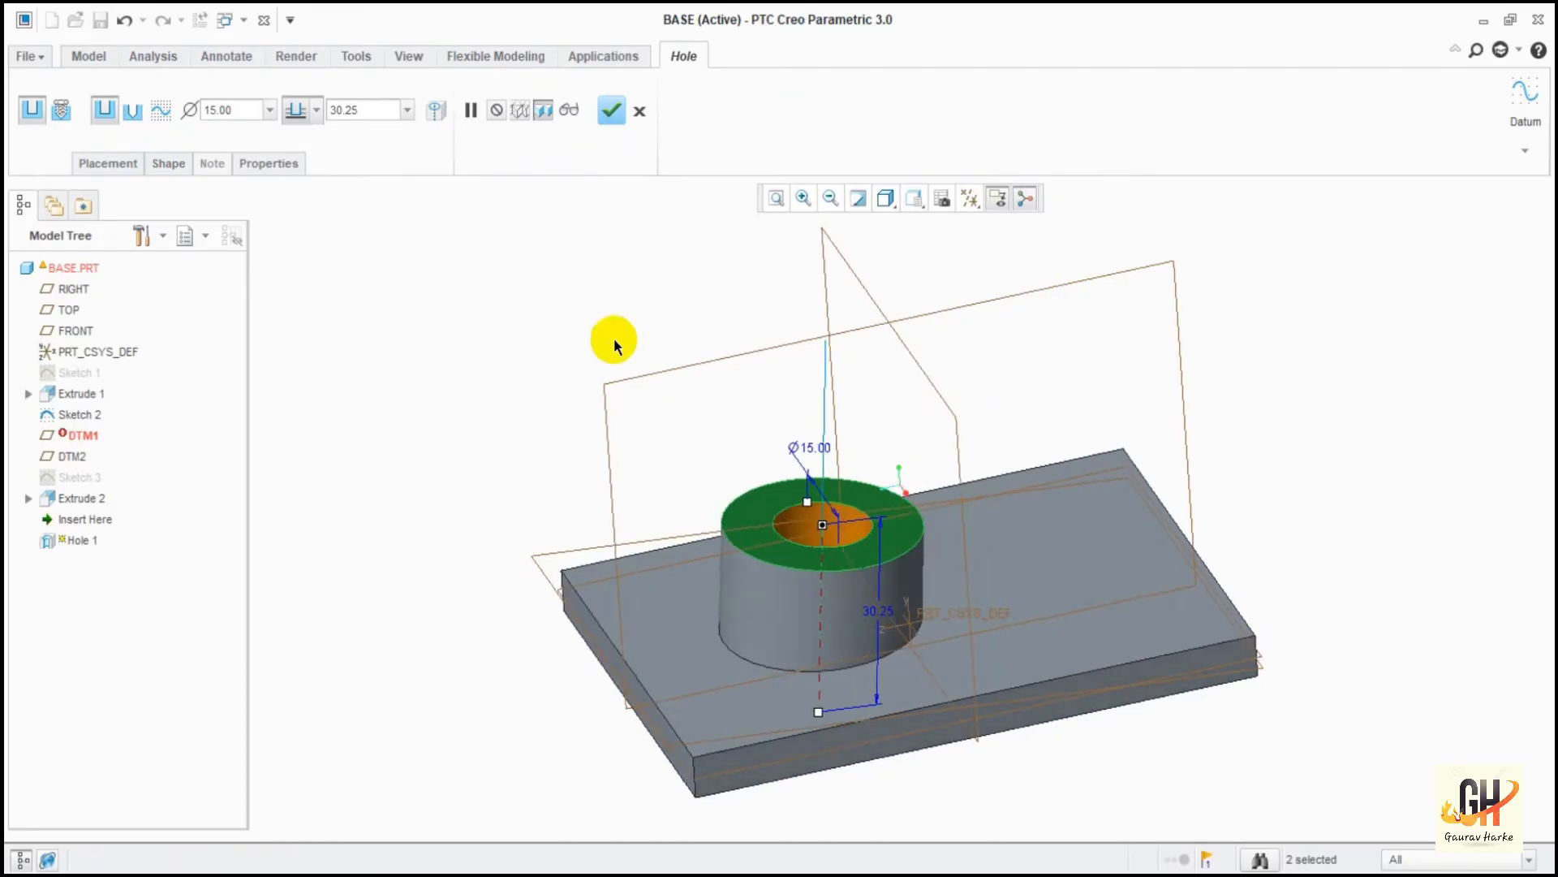
pyautogui.click(108, 164)
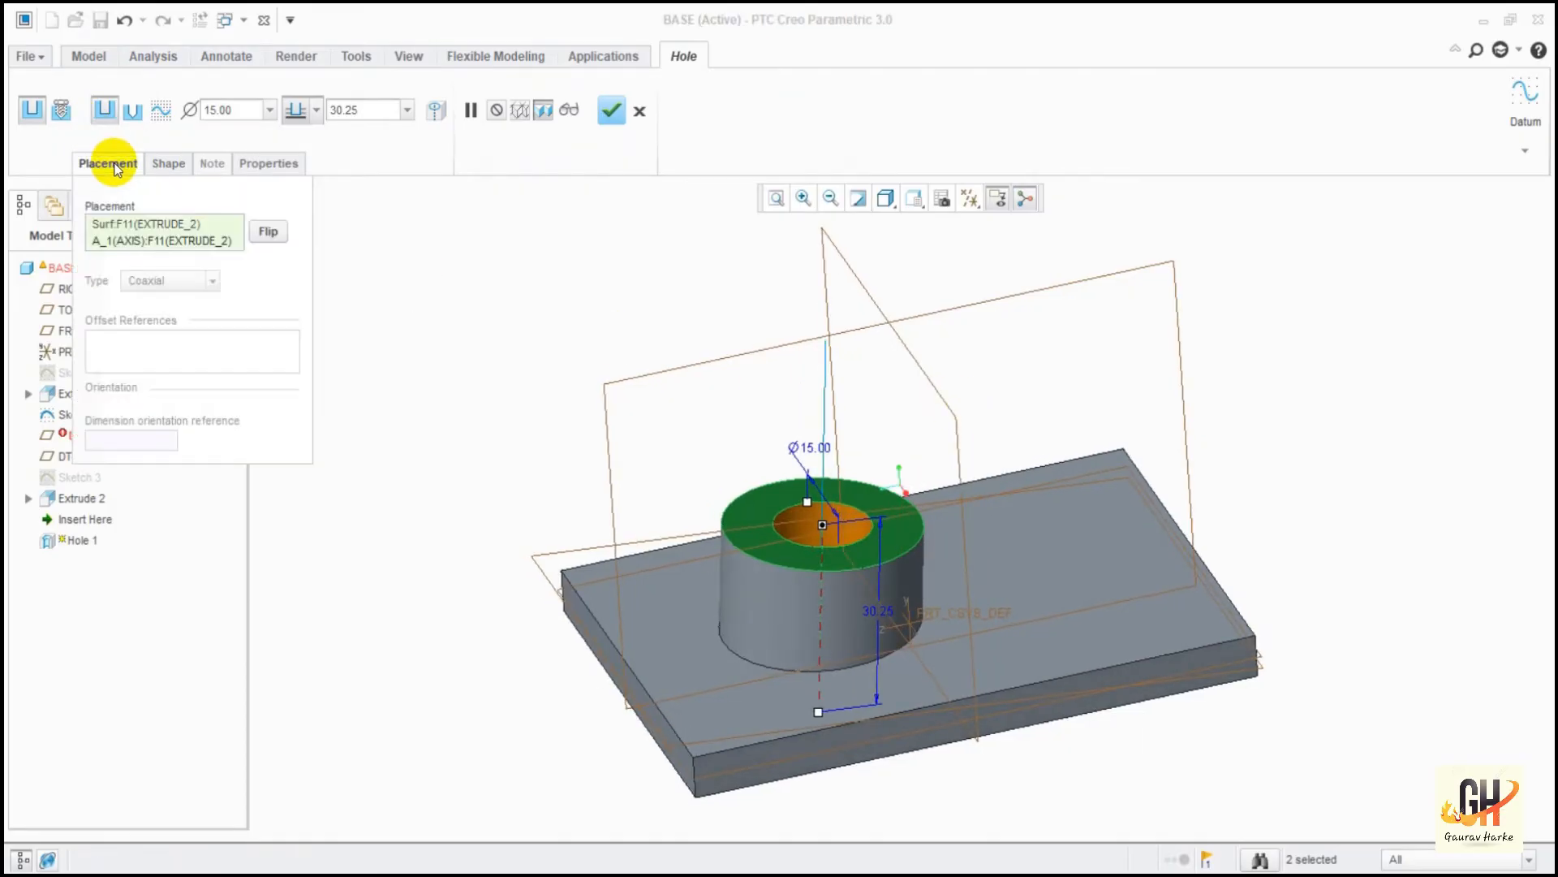
pyautogui.click(168, 163)
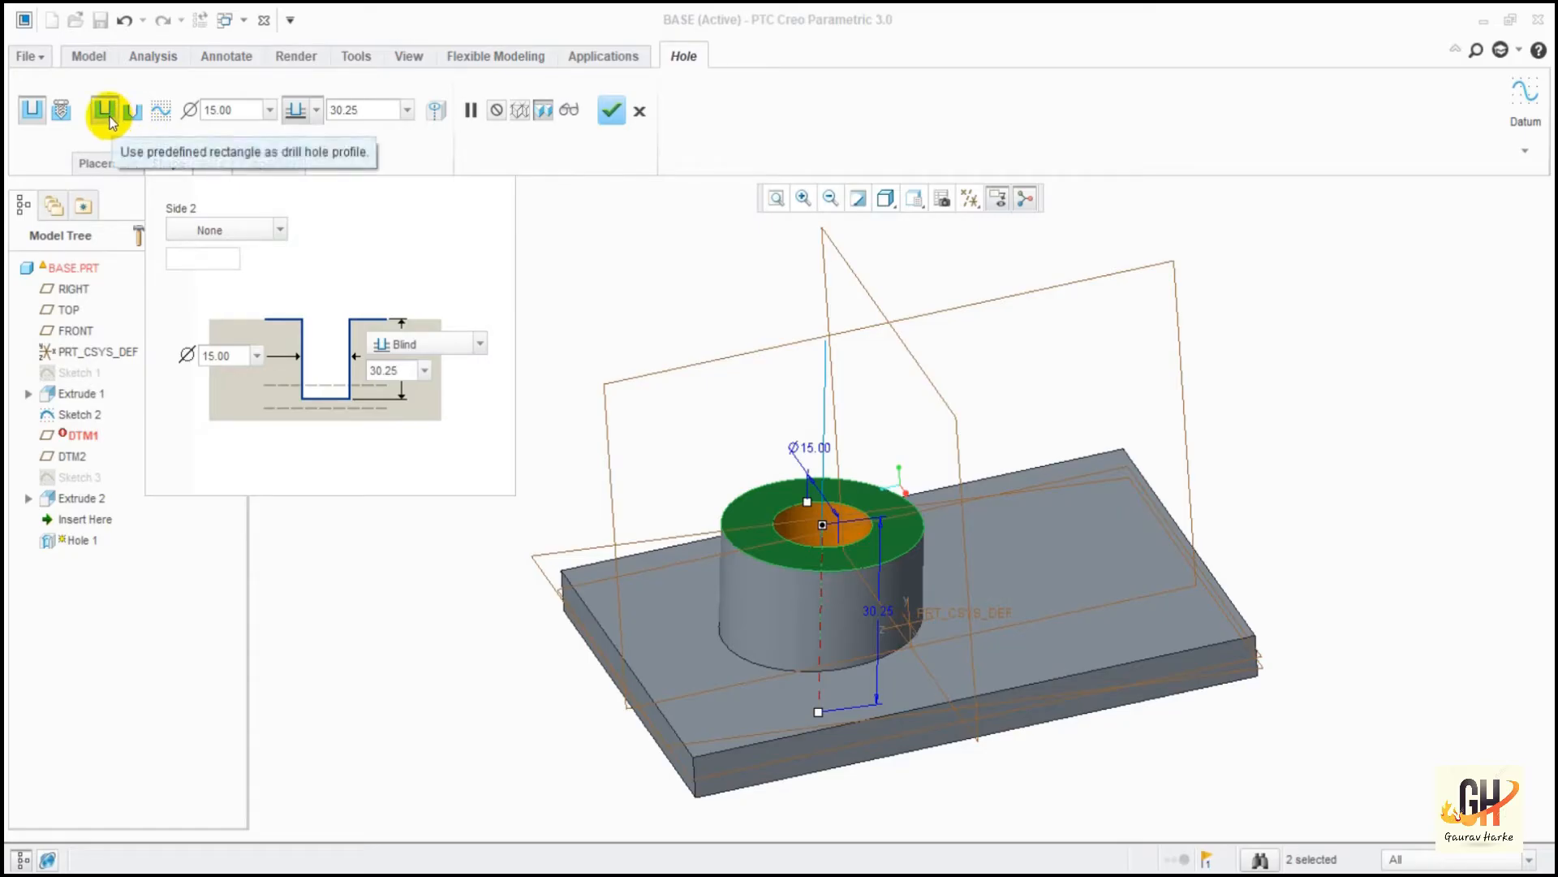
# Give the hole a standard drilled profile with a counterbore 25.4 in diameter and 3.302 deep.
pyautogui.click(132, 110)
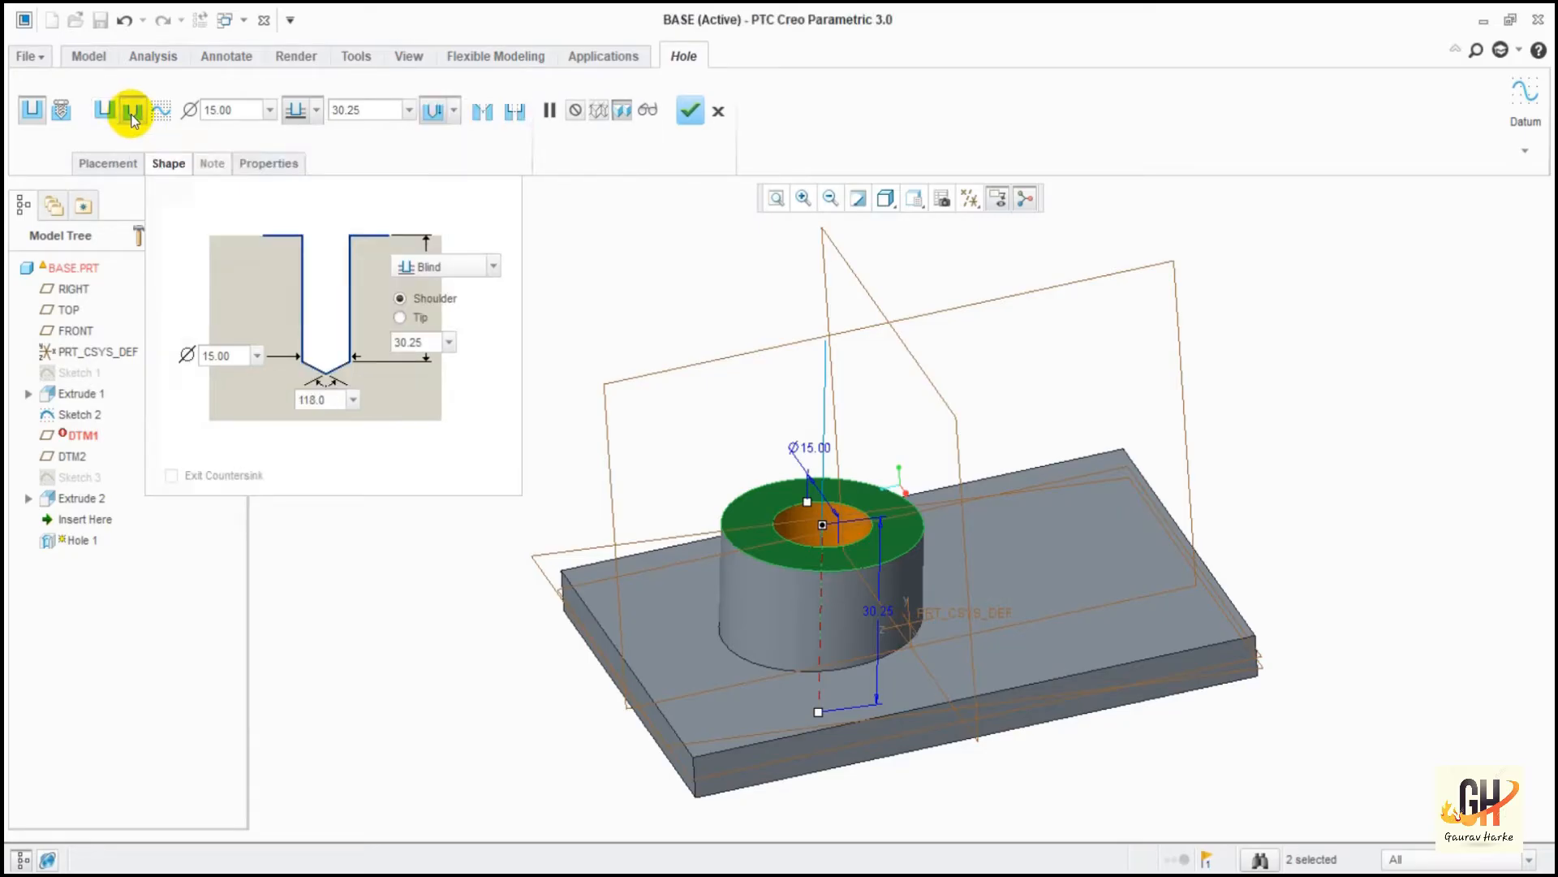
pyautogui.click(514, 111)
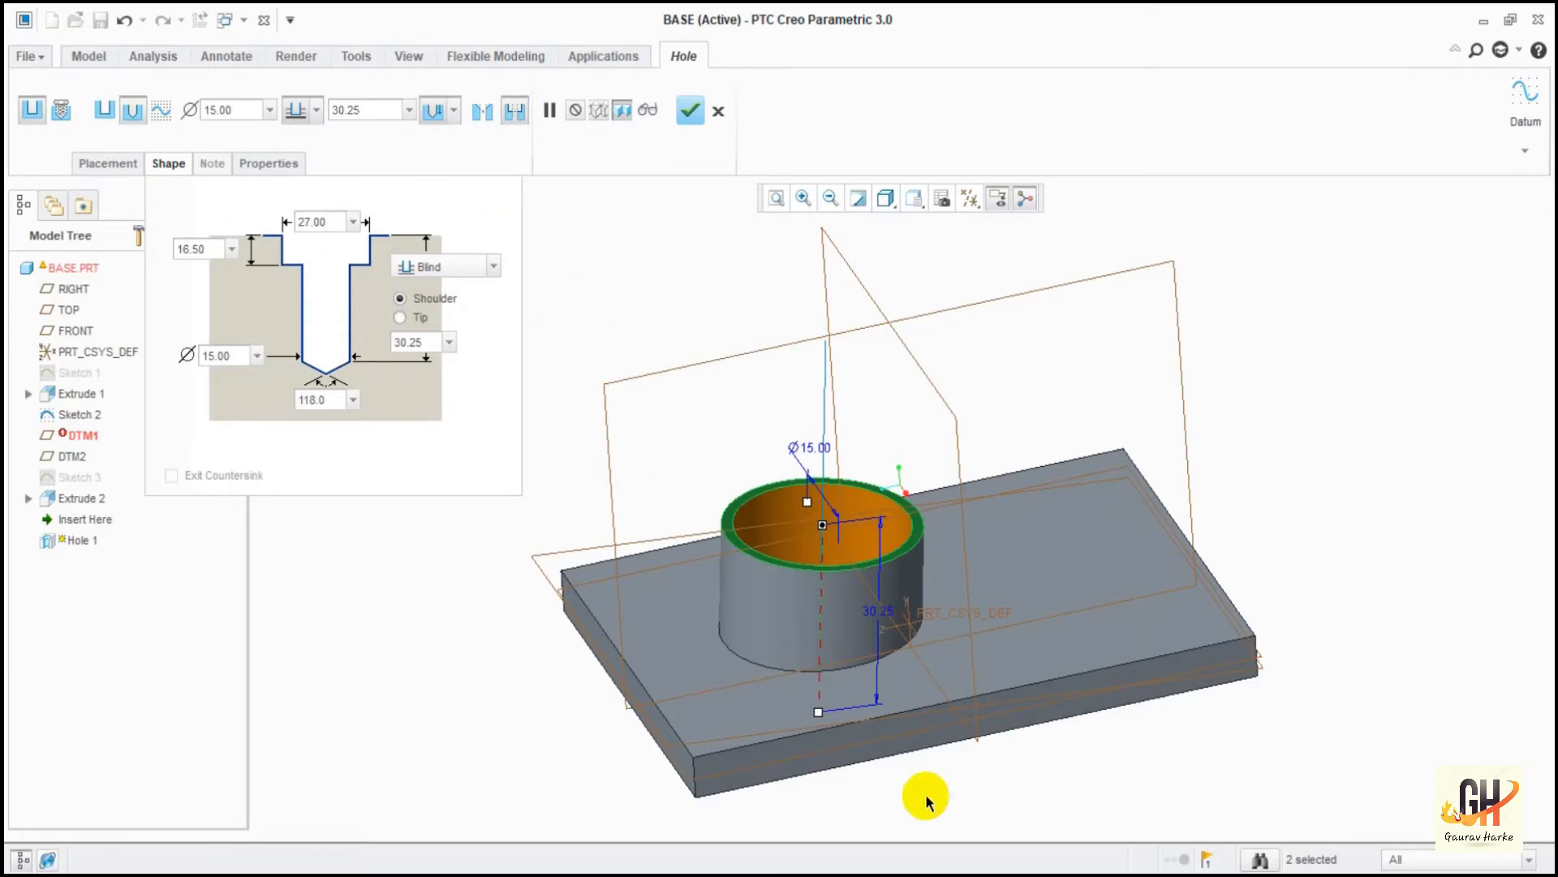
pyautogui.click(326, 226)
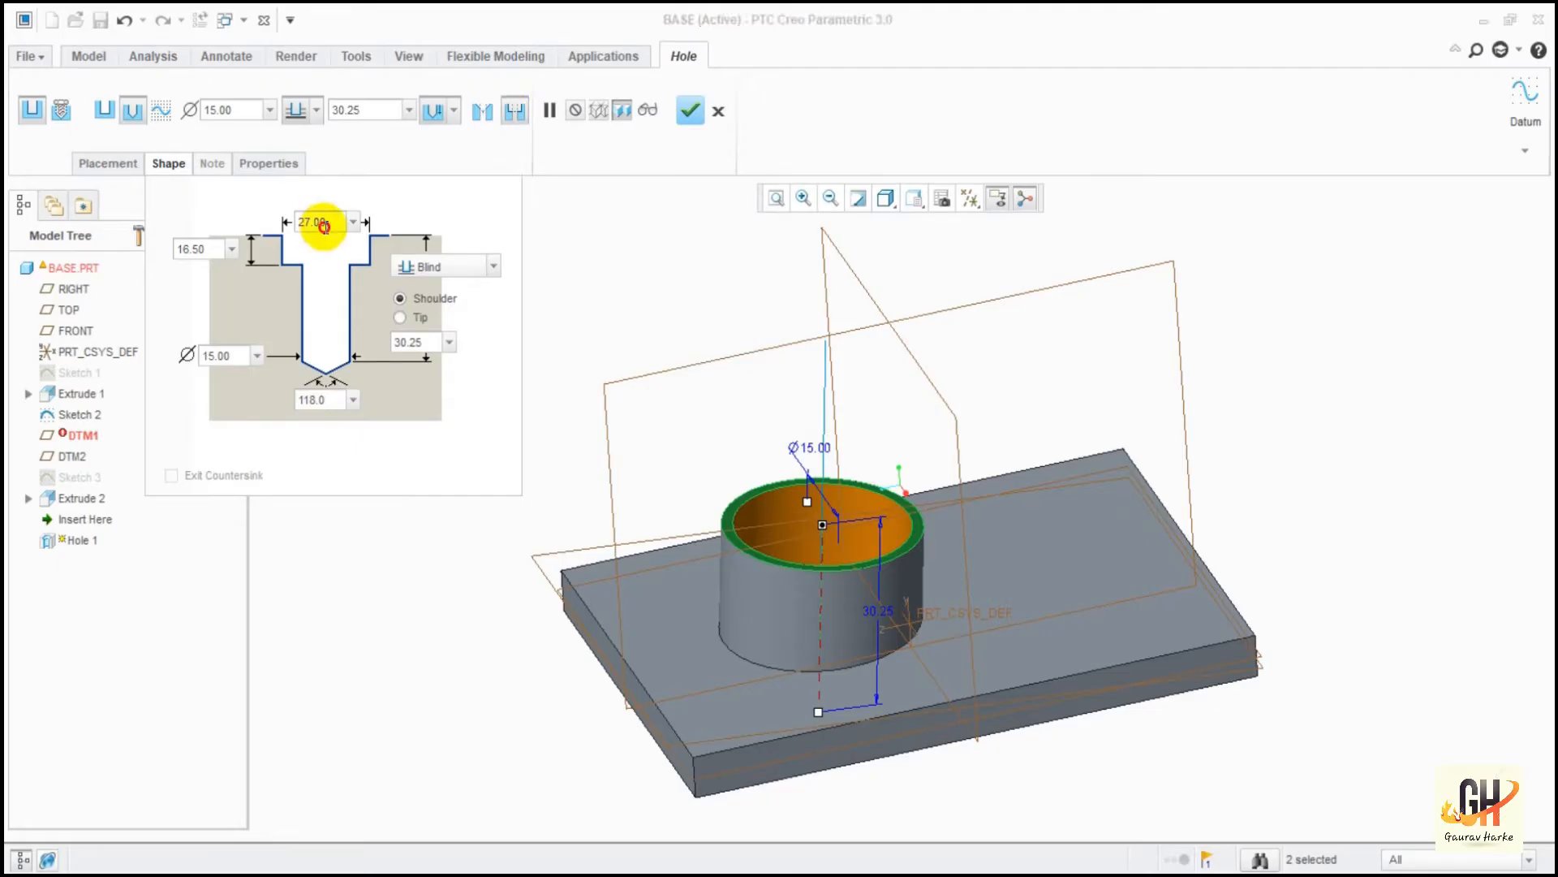
pyautogui.write('25')
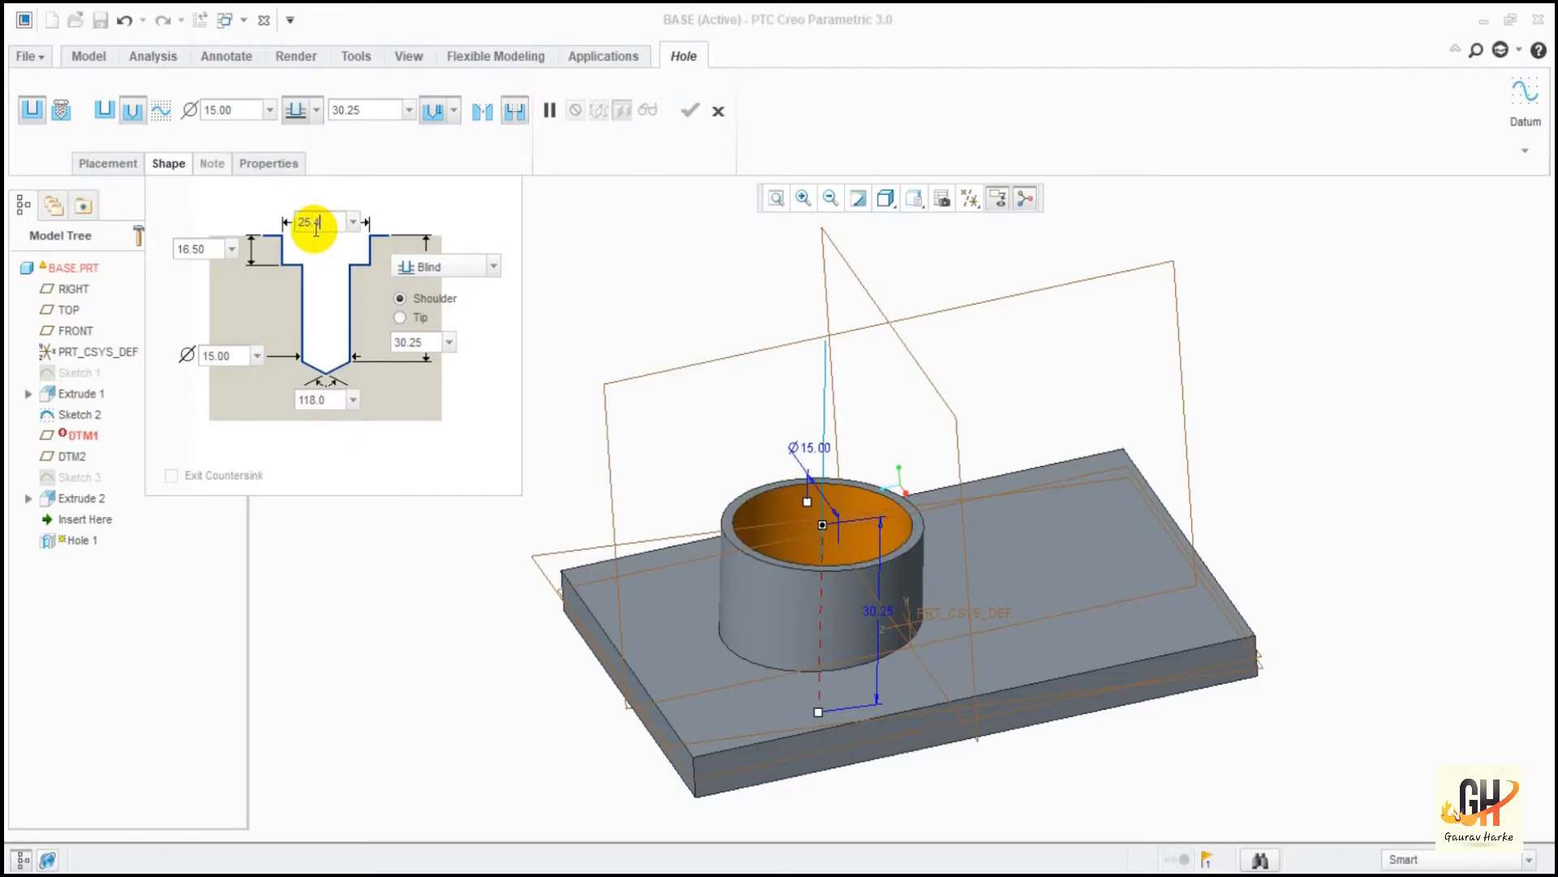
pyautogui.write('.4')
pyautogui.doubleClick(202, 249)
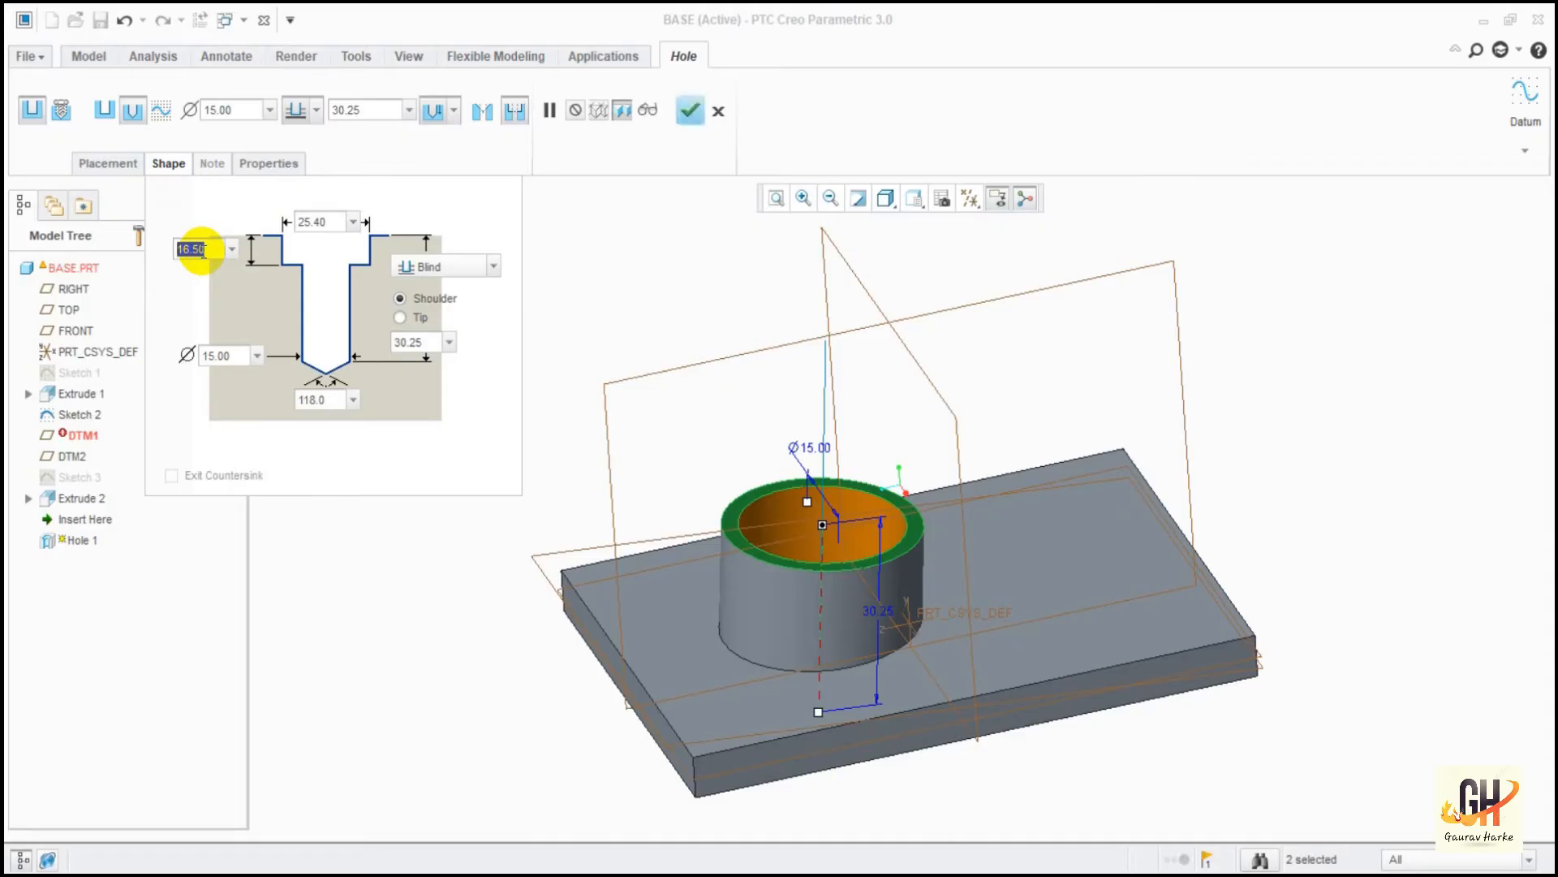
pyautogui.write('3')
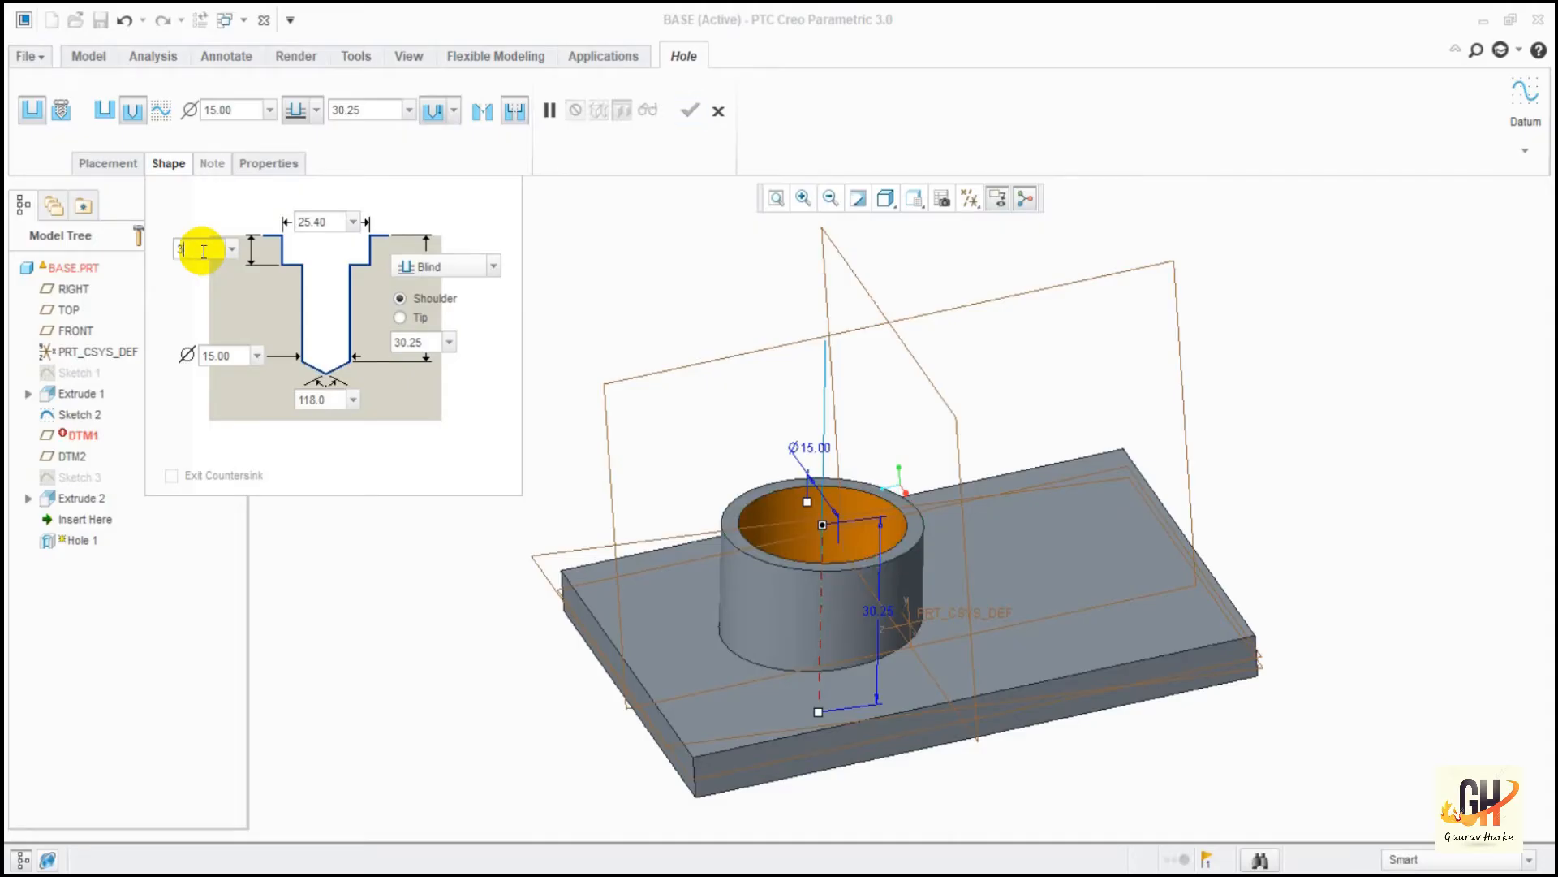
pyautogui.write('.302')
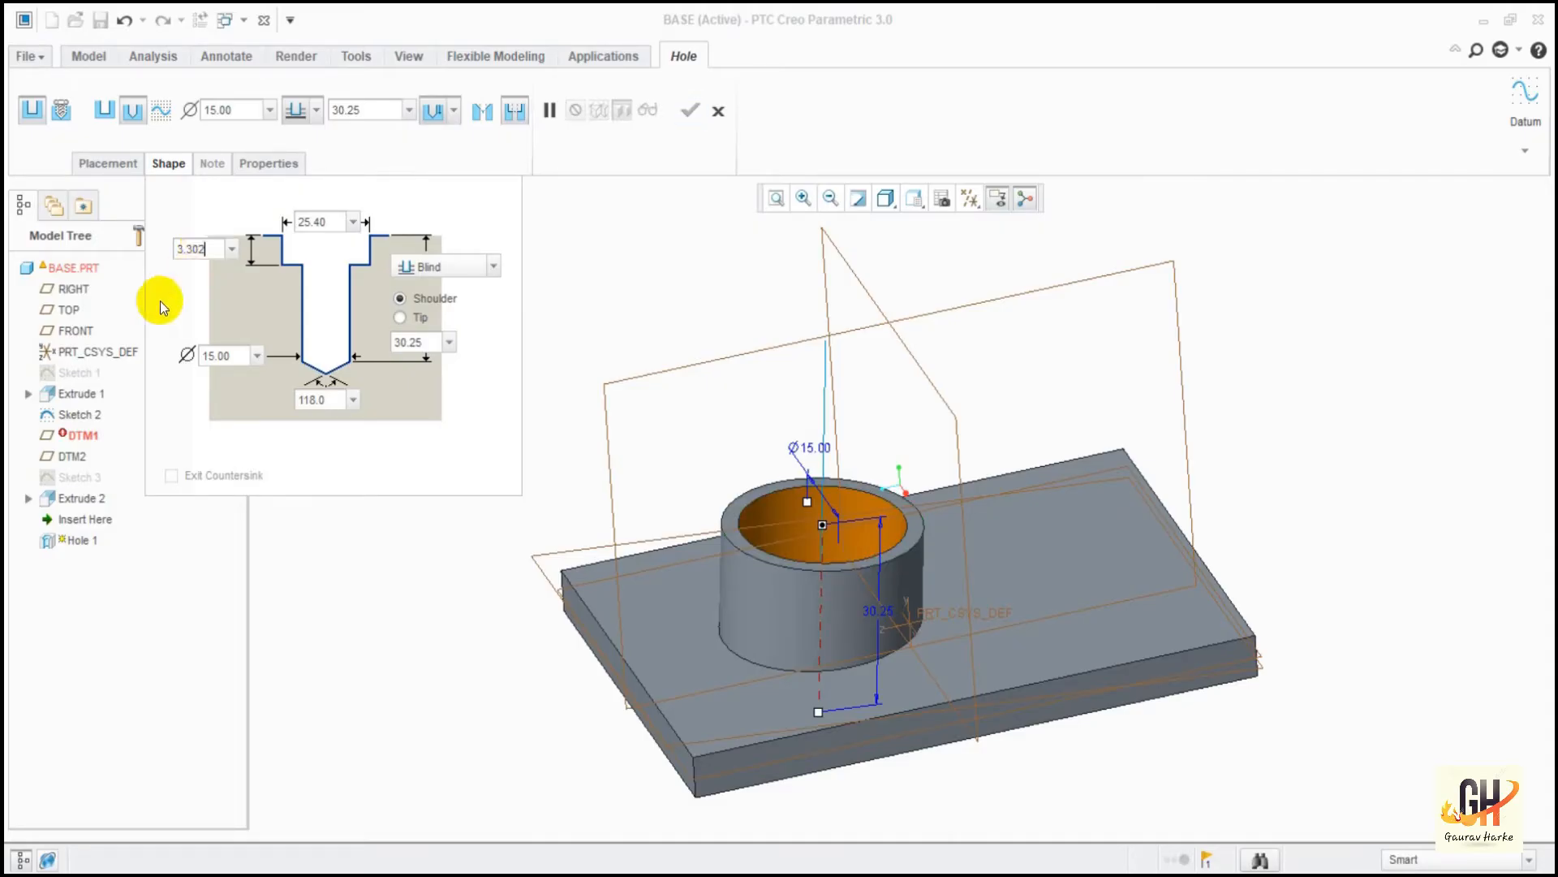
# Set the depth option of the counterbored hole to To Next.
pyautogui.doubleClick(433, 341)
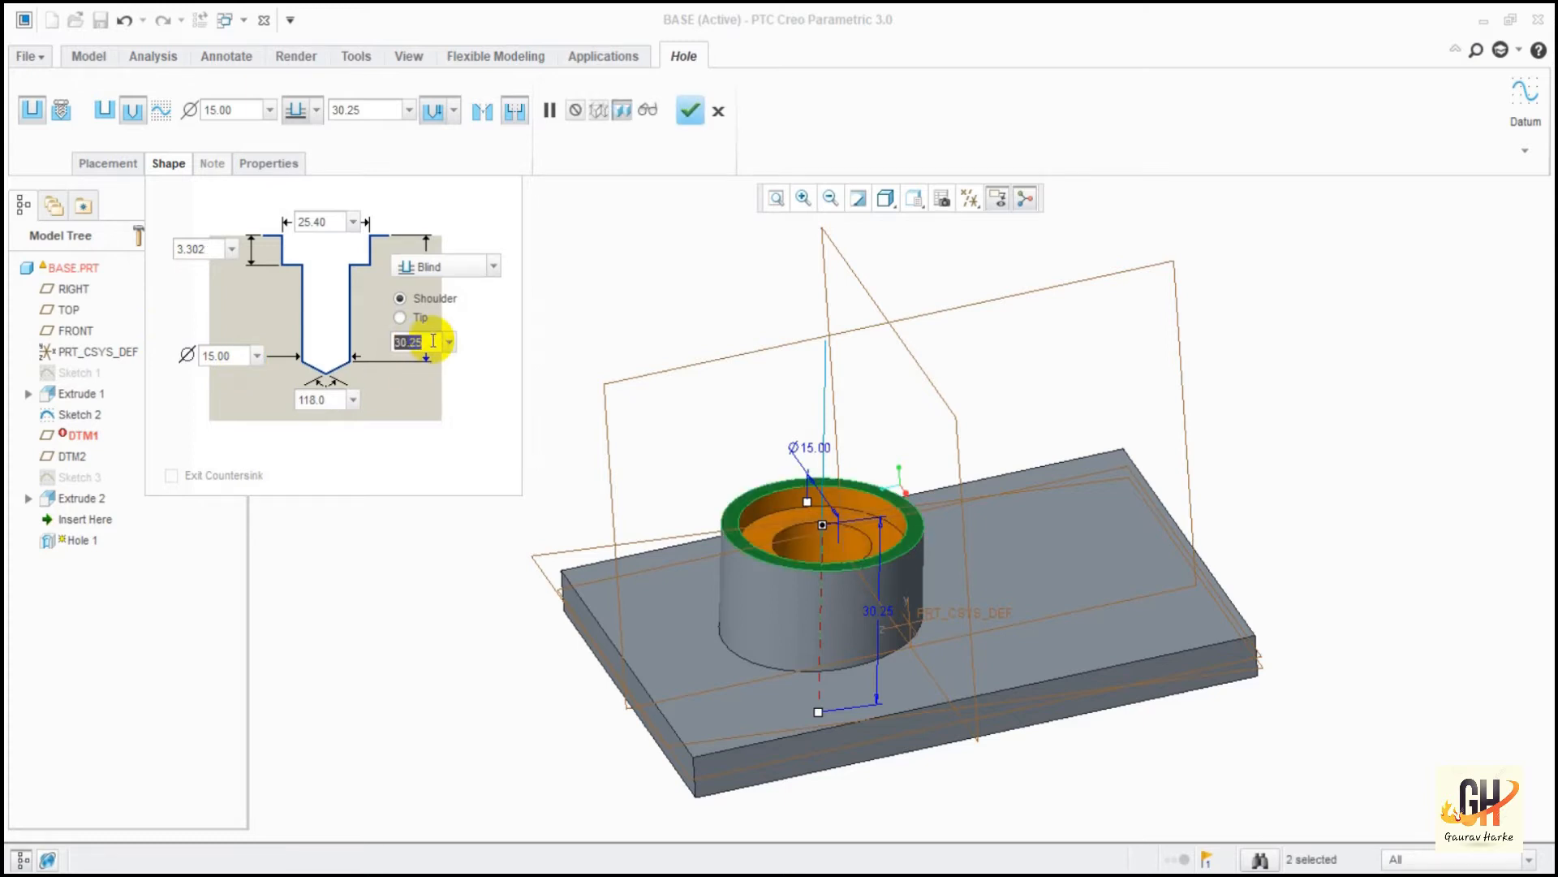
pyautogui.click(451, 345)
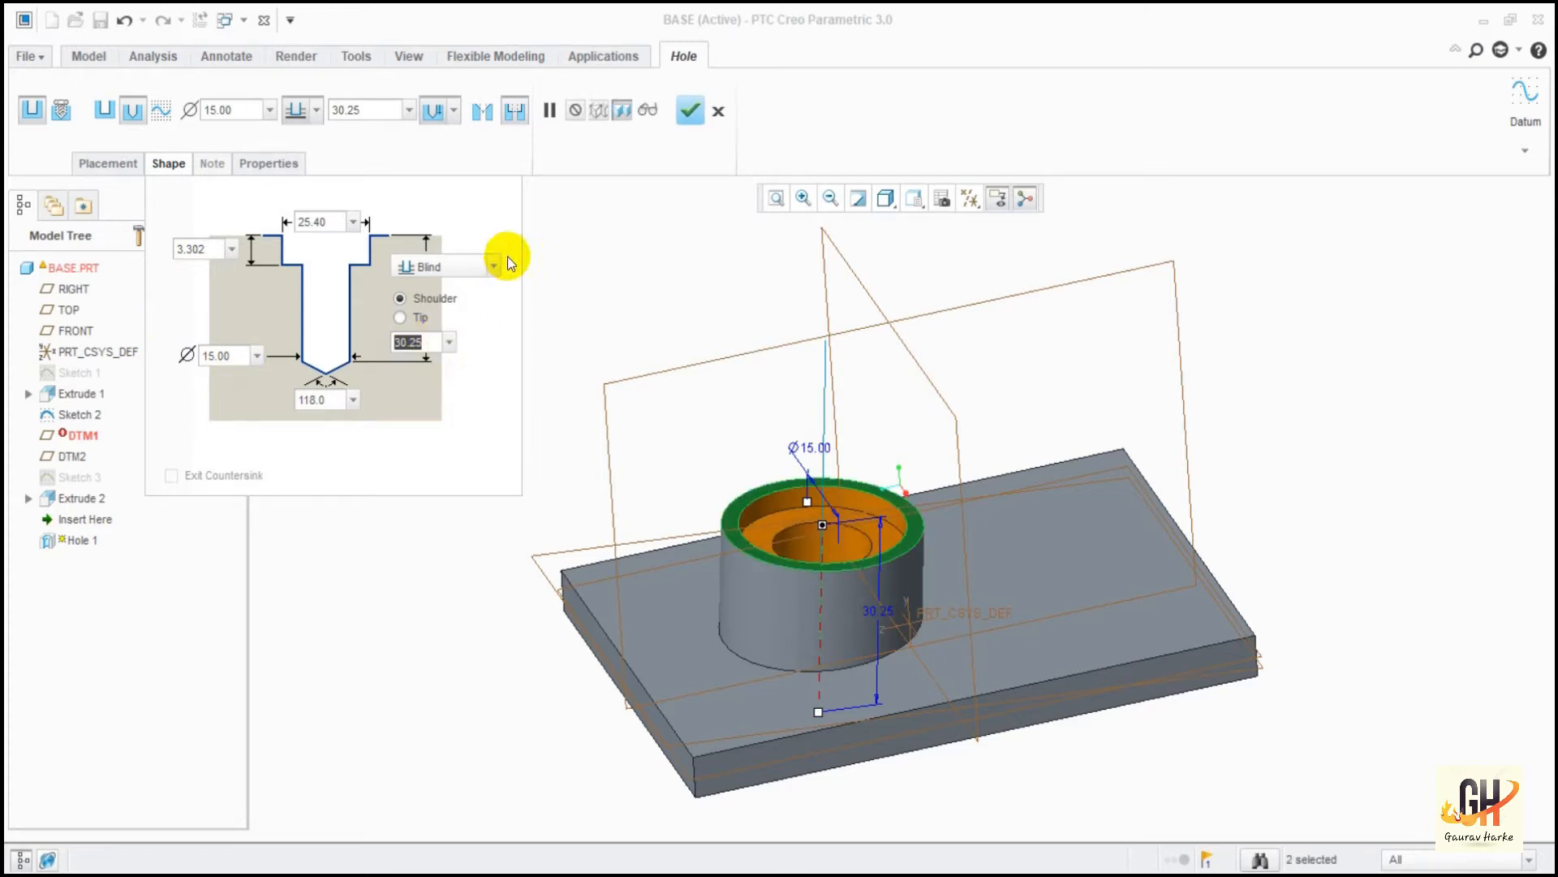
pyautogui.click(475, 268)
pyautogui.click(448, 312)
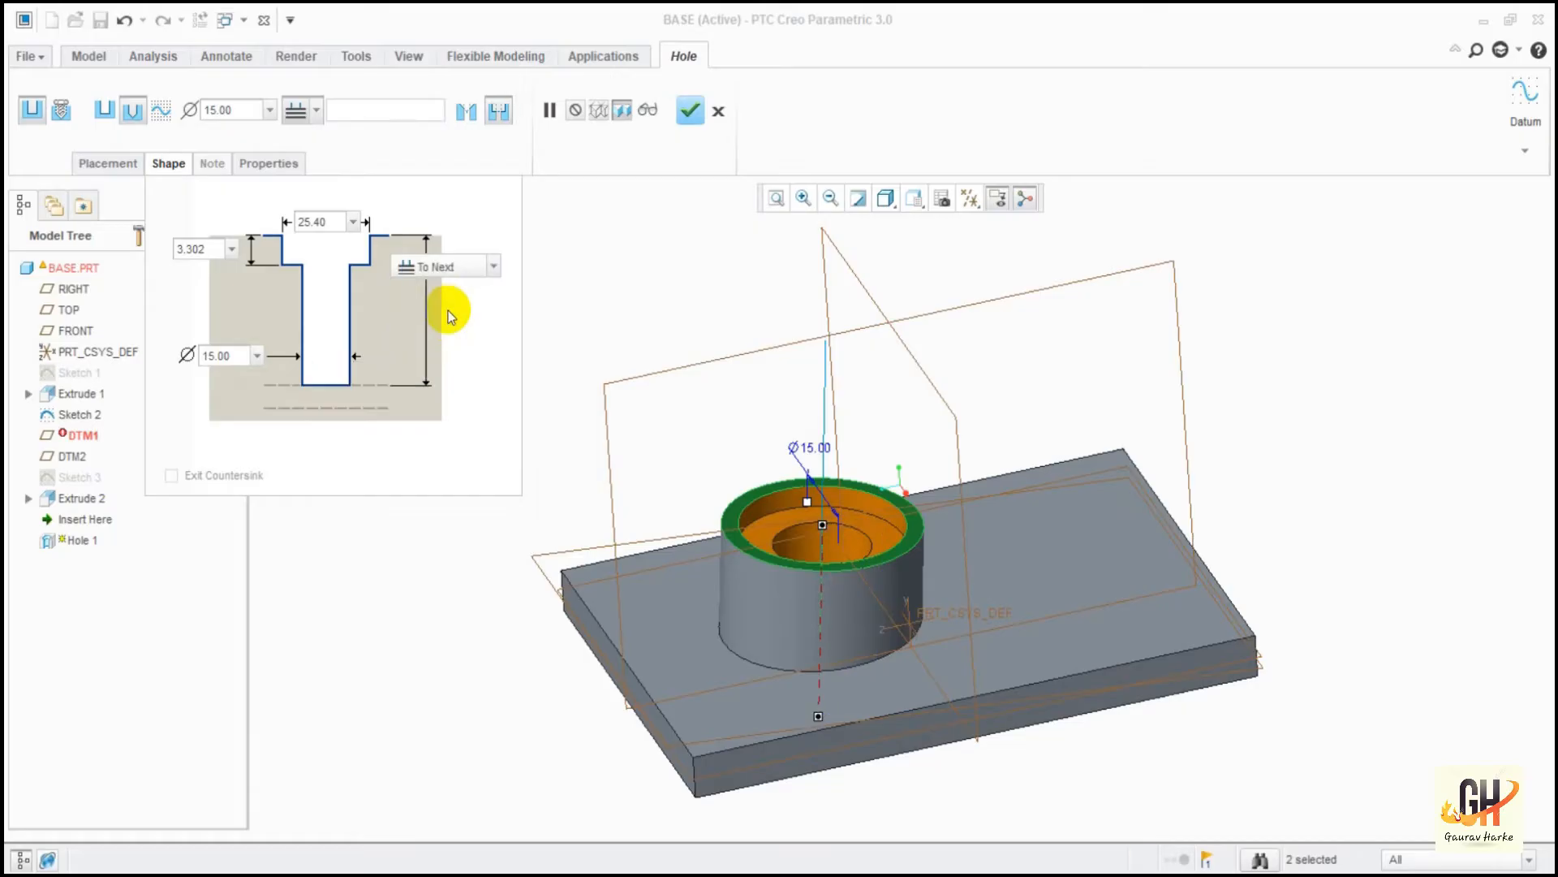
# Set the drilled hole's diameter to 9.652 and complete the counterbored hole.
pyautogui.doubleClick(237, 355)
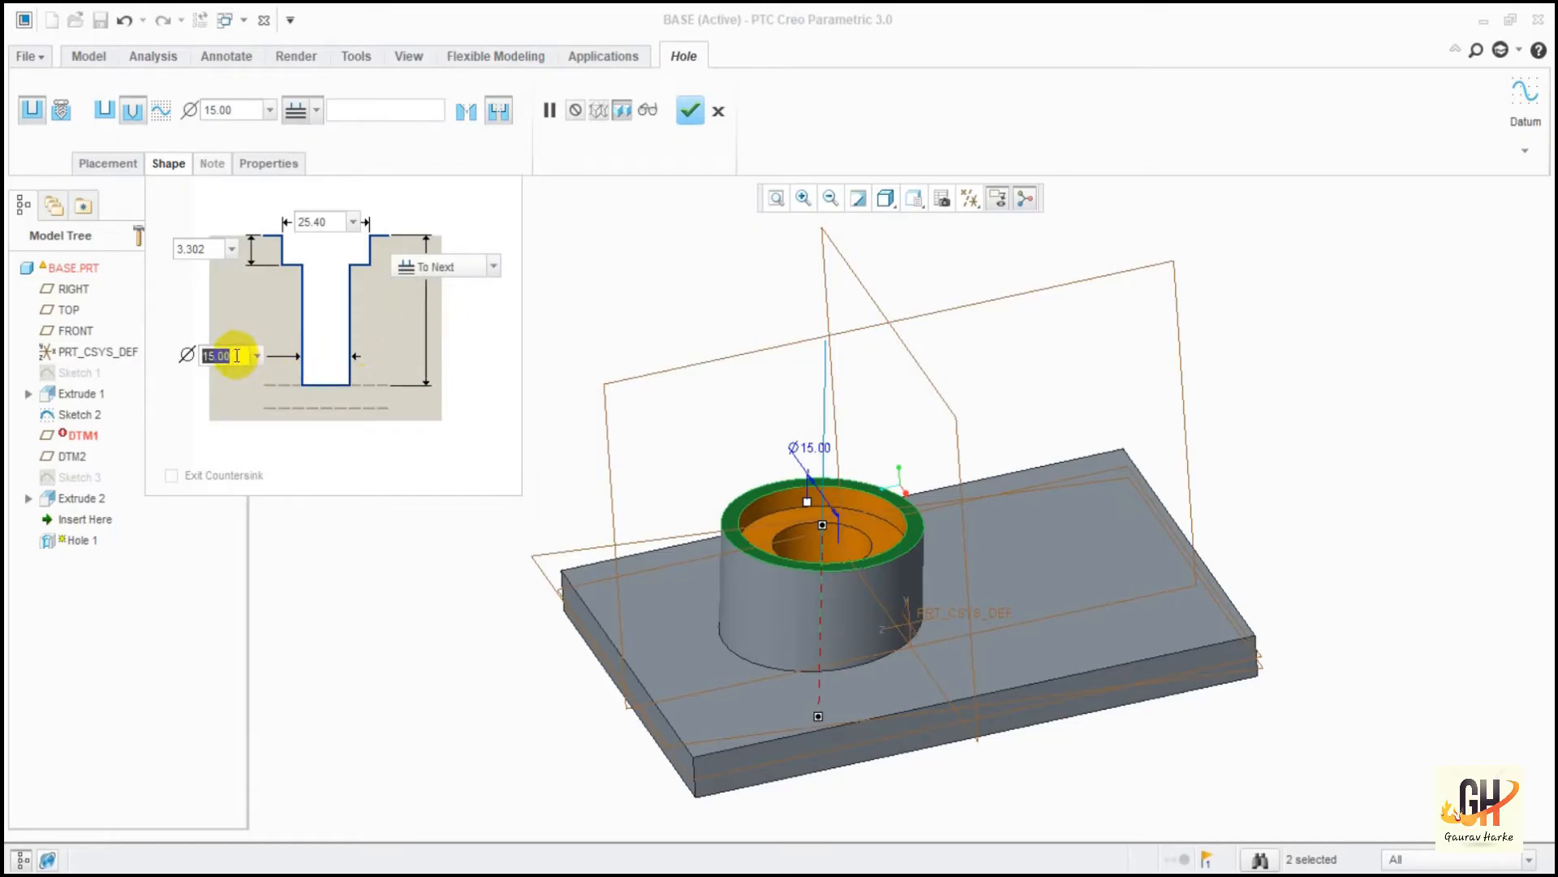
pyautogui.write('9.652')
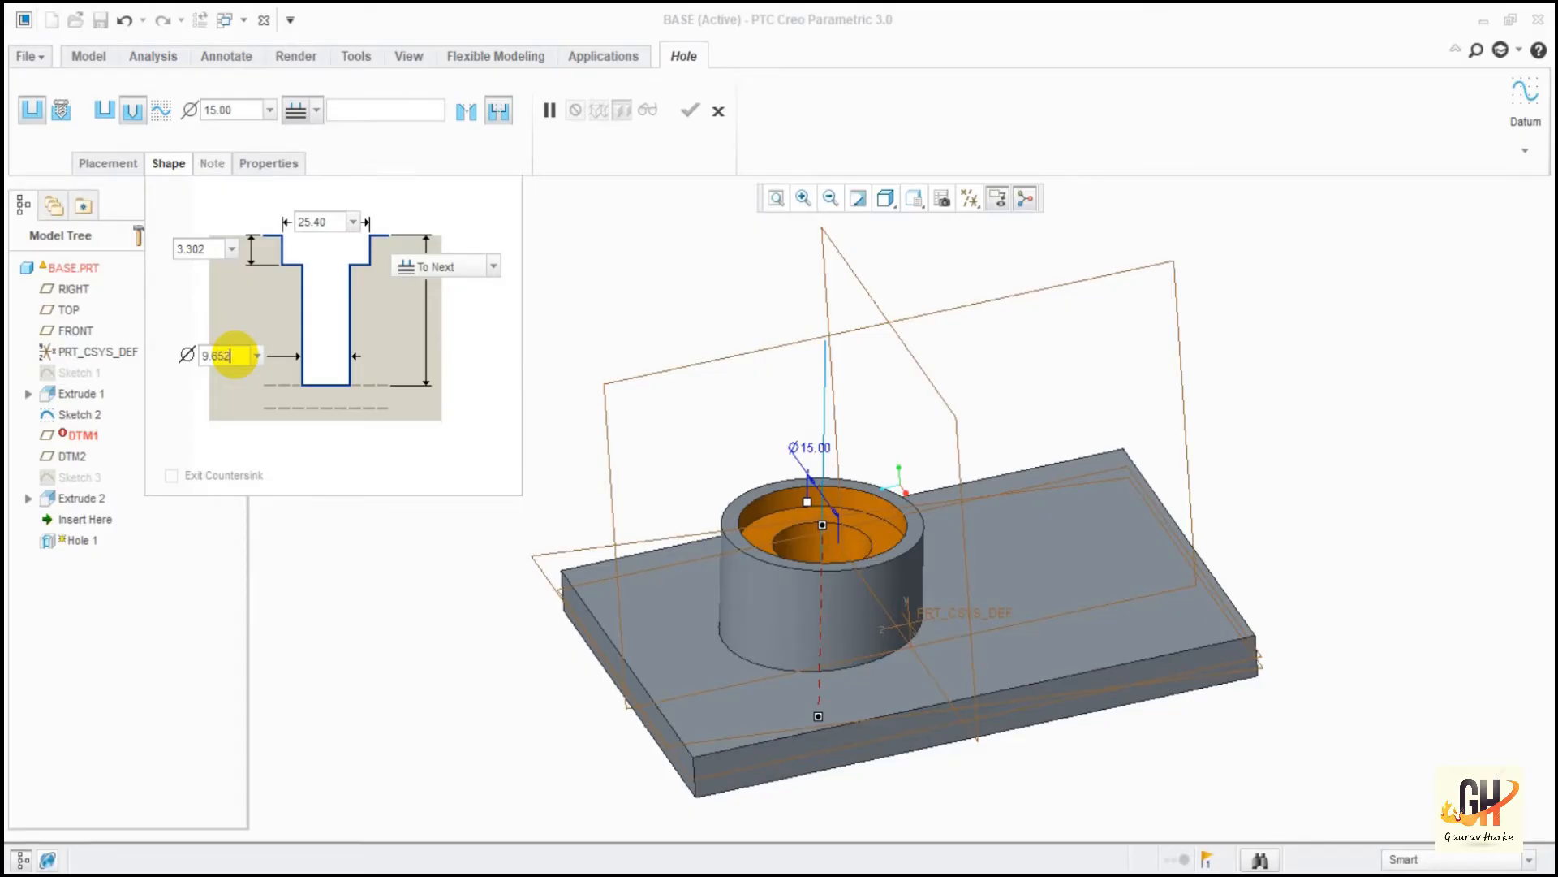
pyautogui.press('Return')
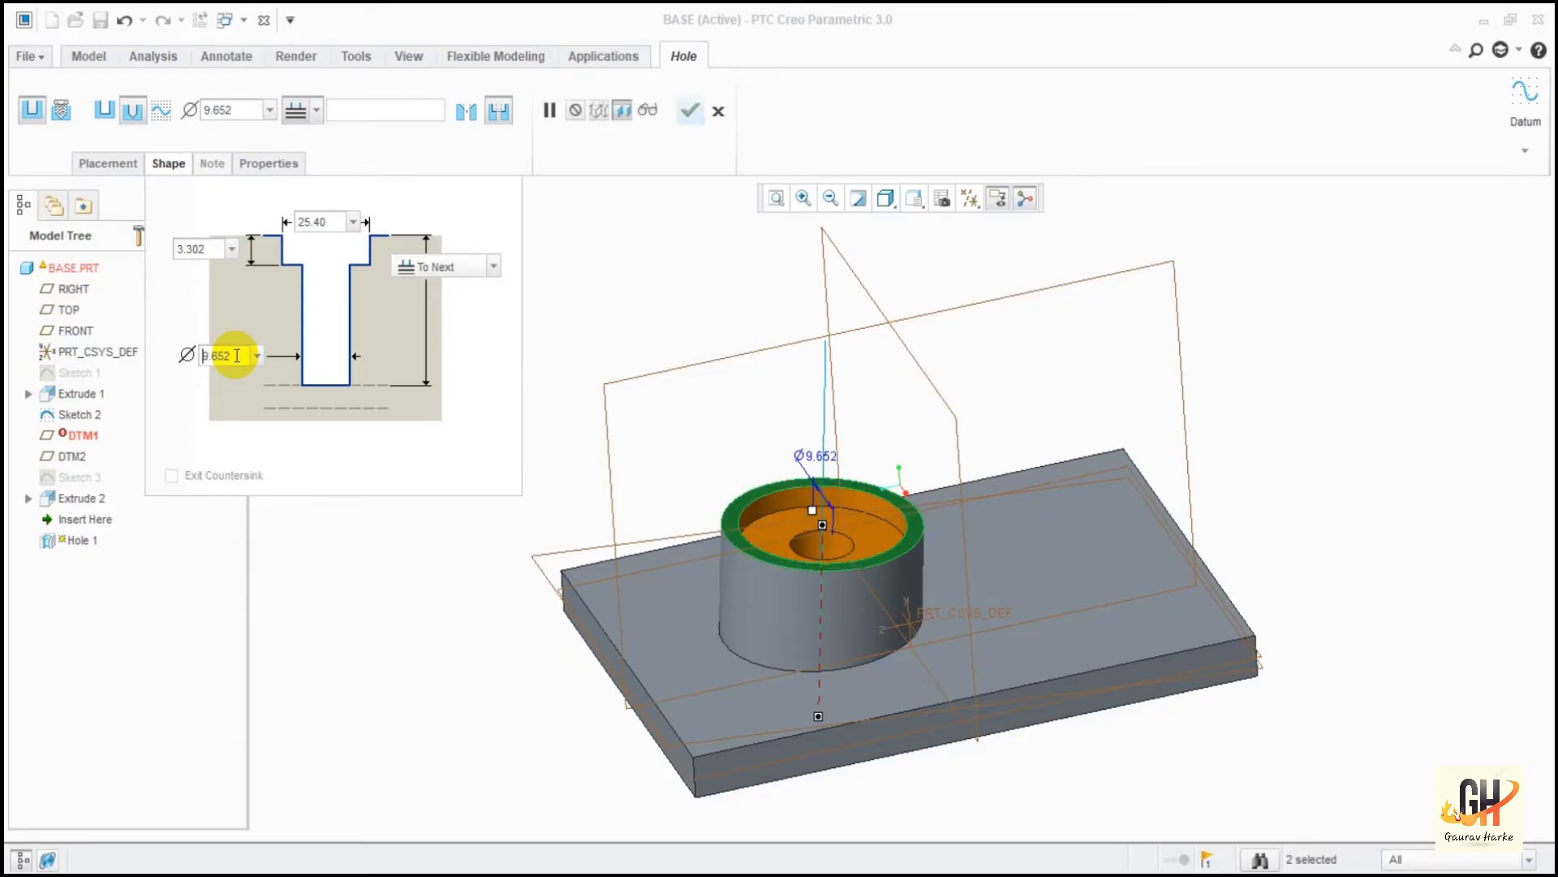
pyautogui.moveTo(515, 612)
pyautogui.mouseDown(button='middle')
pyautogui.moveTo(661, 487)
pyautogui.moveTo(606, 591)
pyautogui.moveTo(545, 633)
pyautogui.moveTo(522, 620)
pyautogui.mouseUp(button='middle')
pyautogui.click(690, 112)
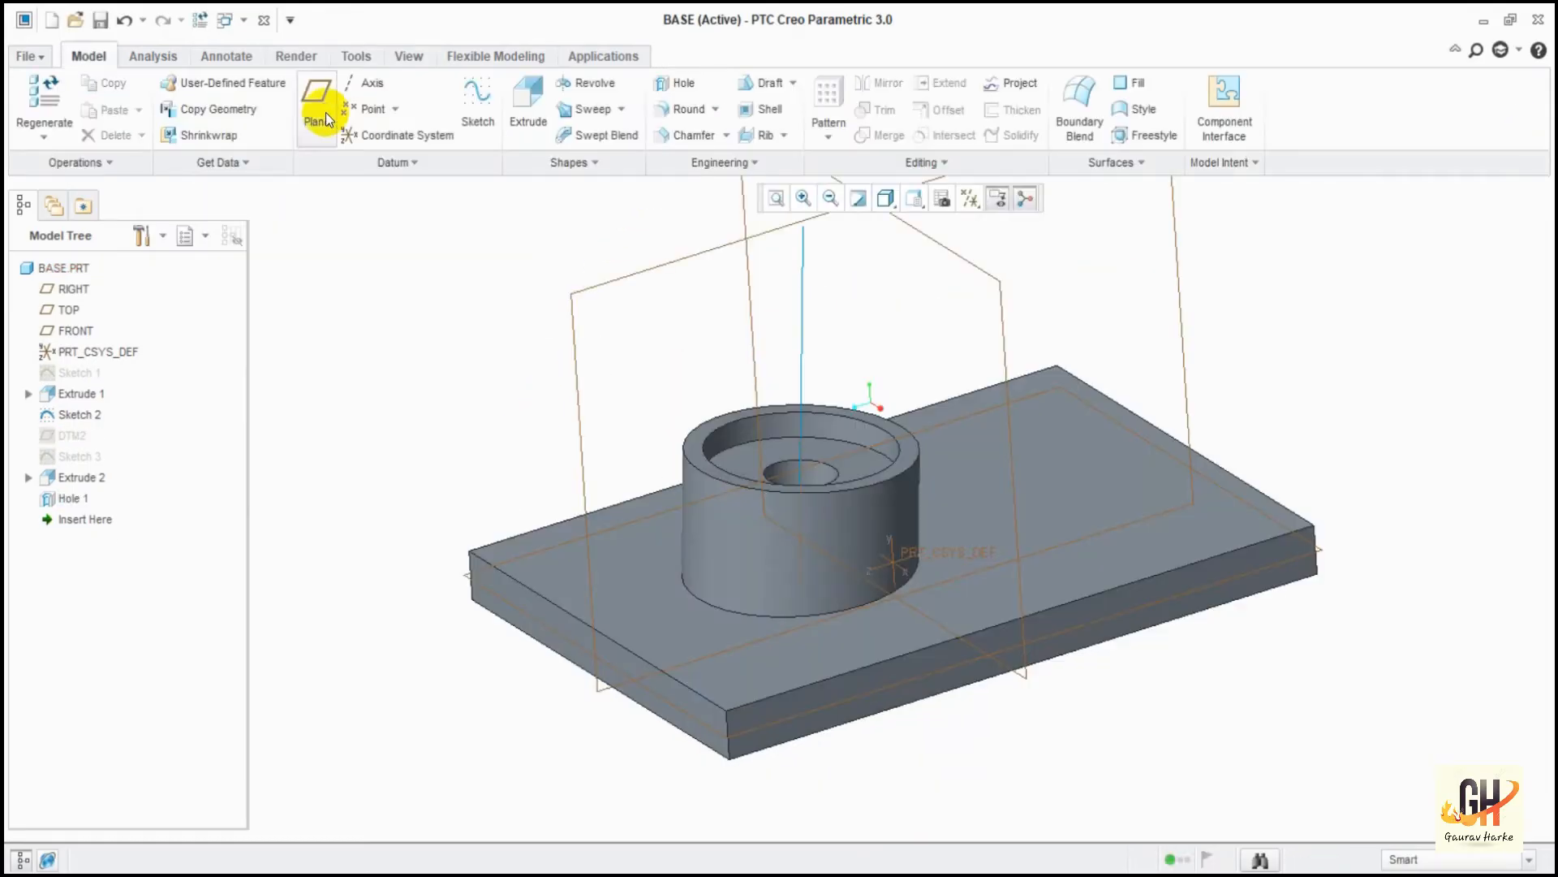
# Define a new datum plane offset 8.128 from the floor of the hole's counterbore.
pyautogui.click(320, 113)
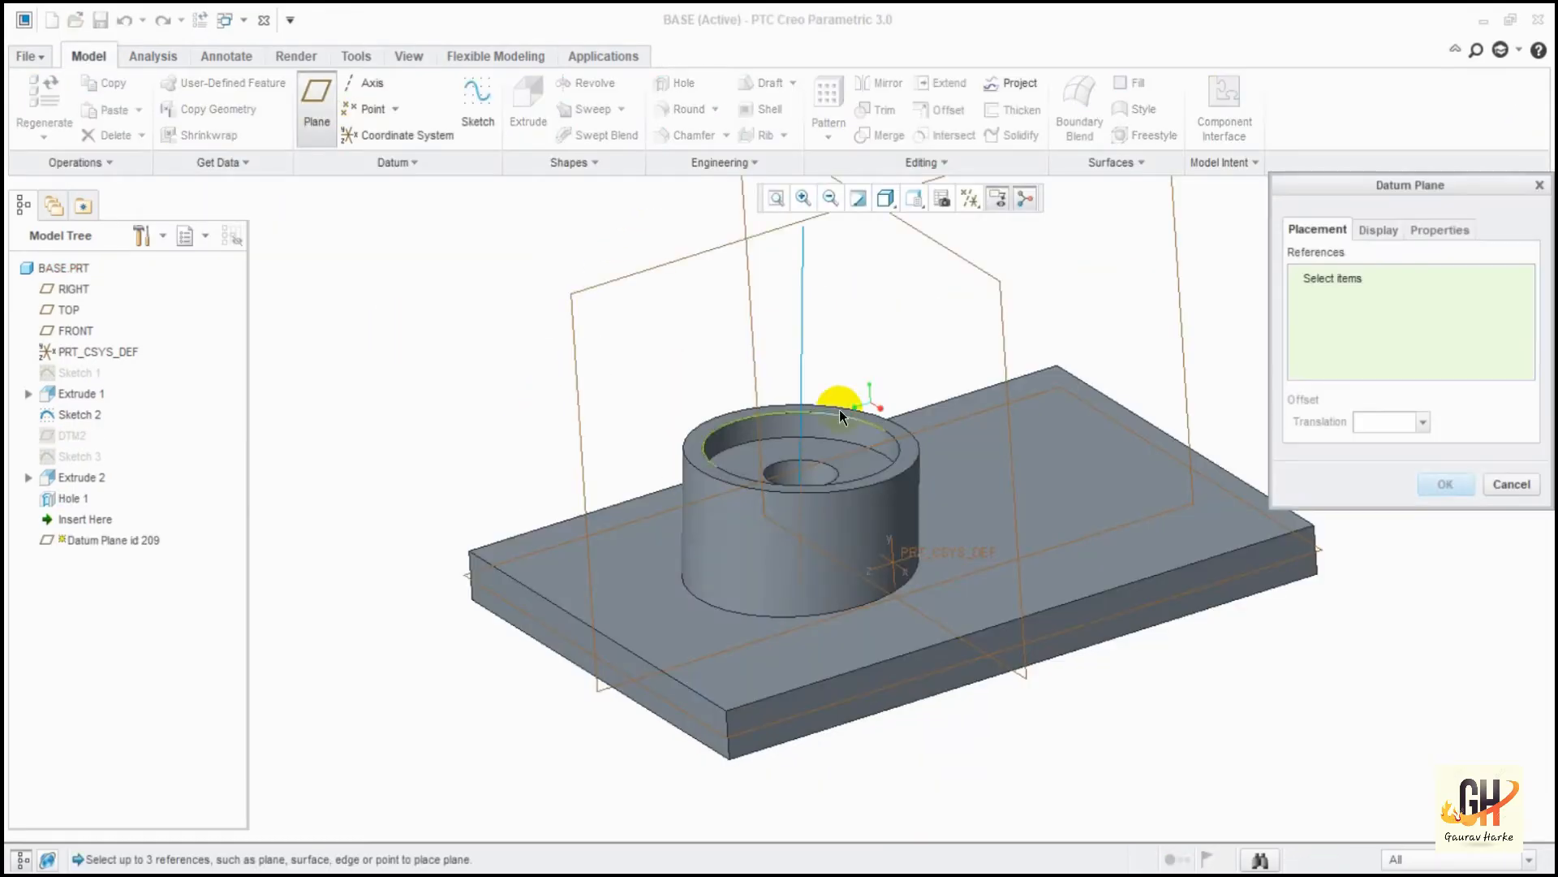
pyautogui.click(823, 448)
pyautogui.moveTo(823, 448); pyautogui.dragTo(880, 644, button='middle')
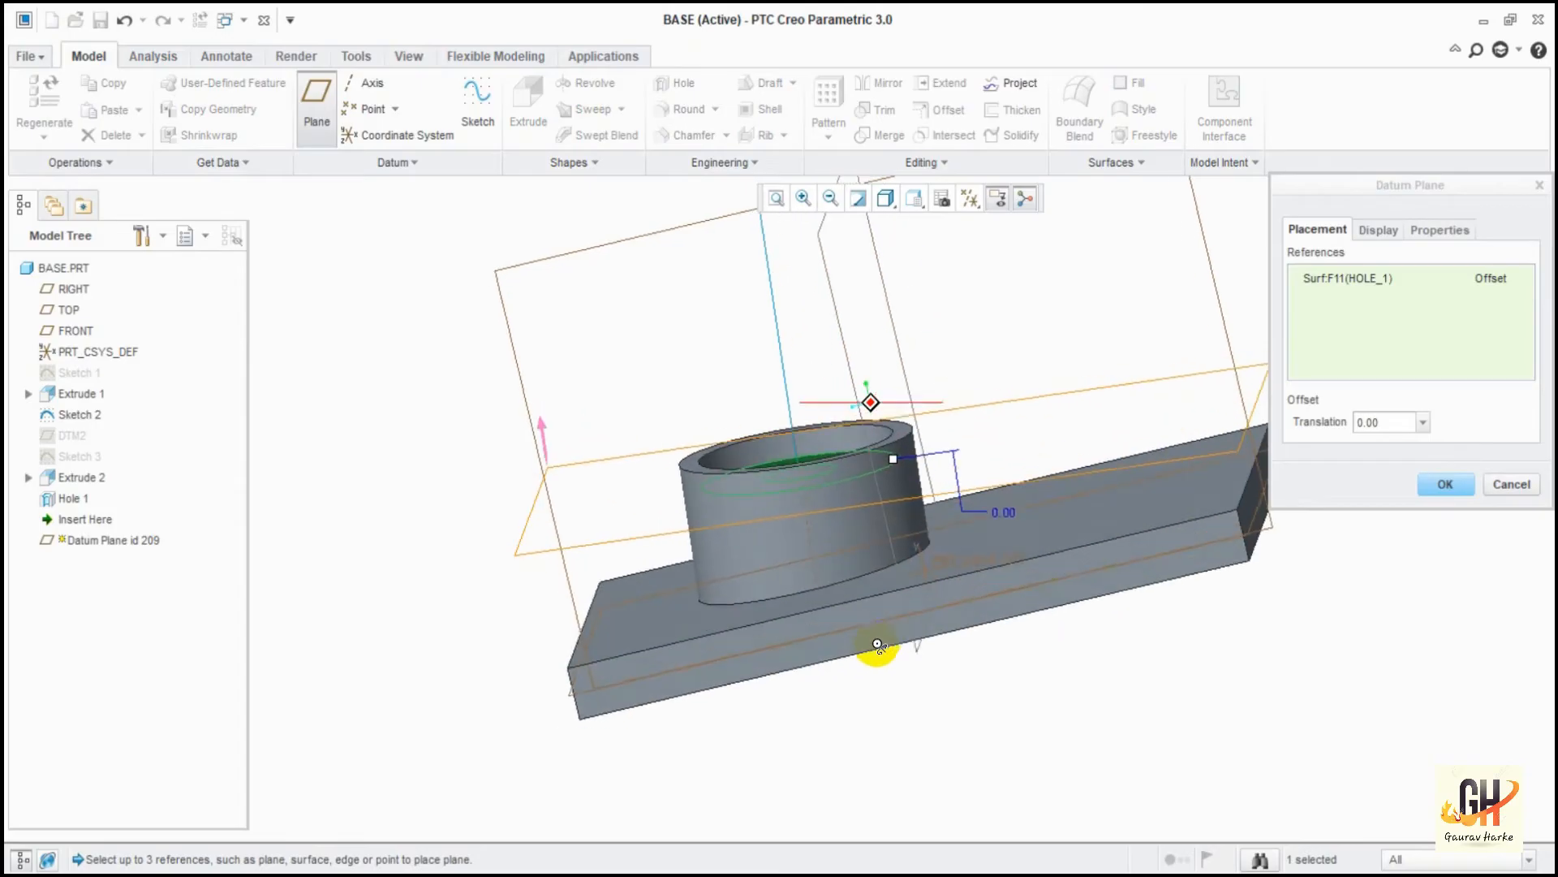
pyautogui.click(544, 425)
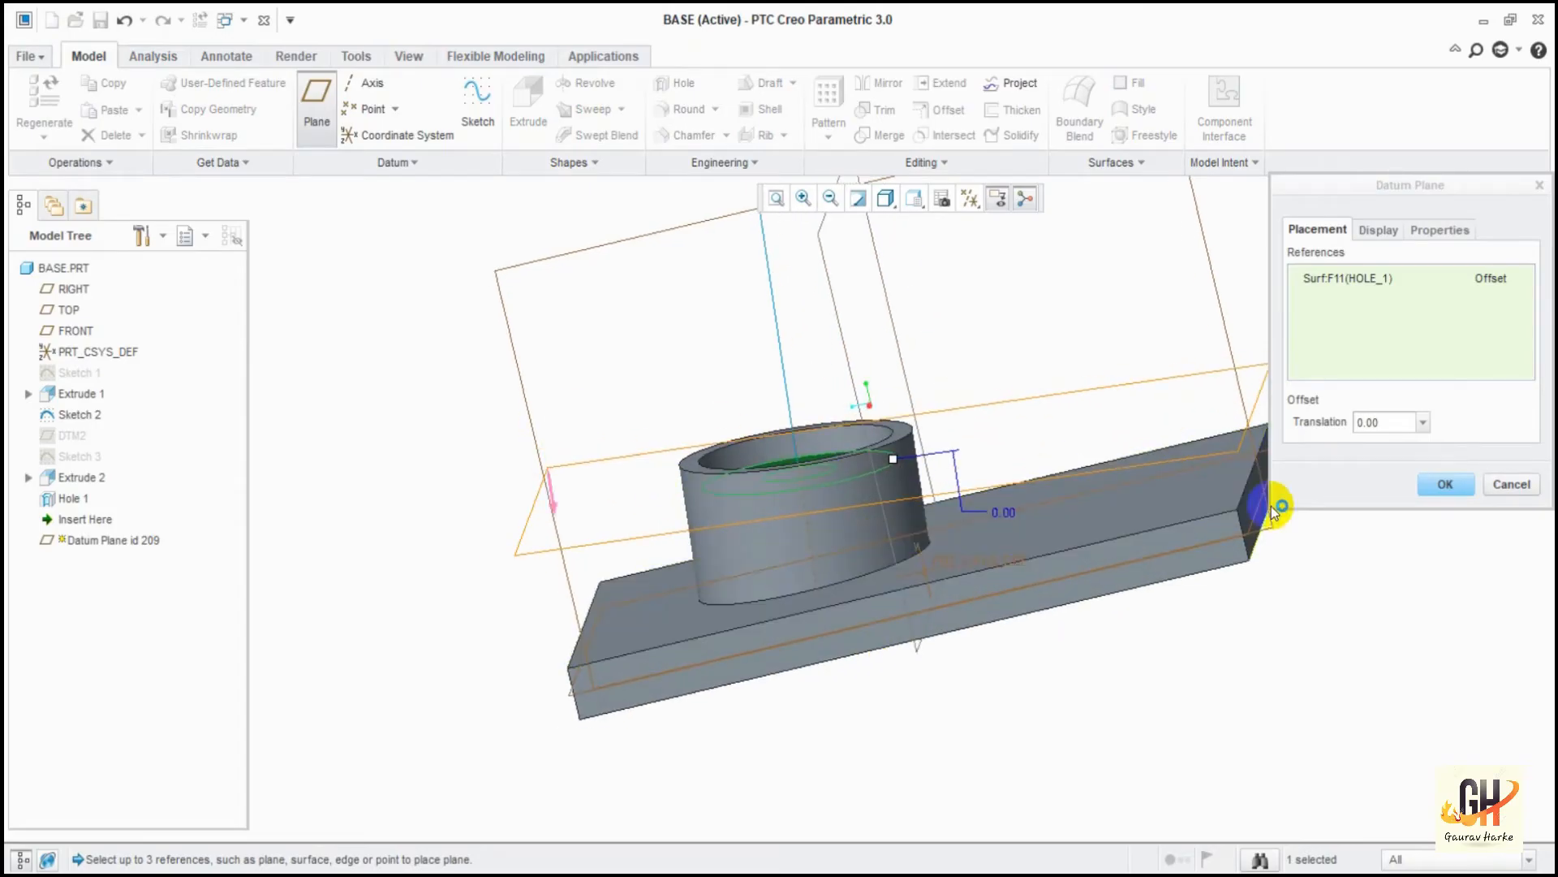
pyautogui.click(1385, 424)
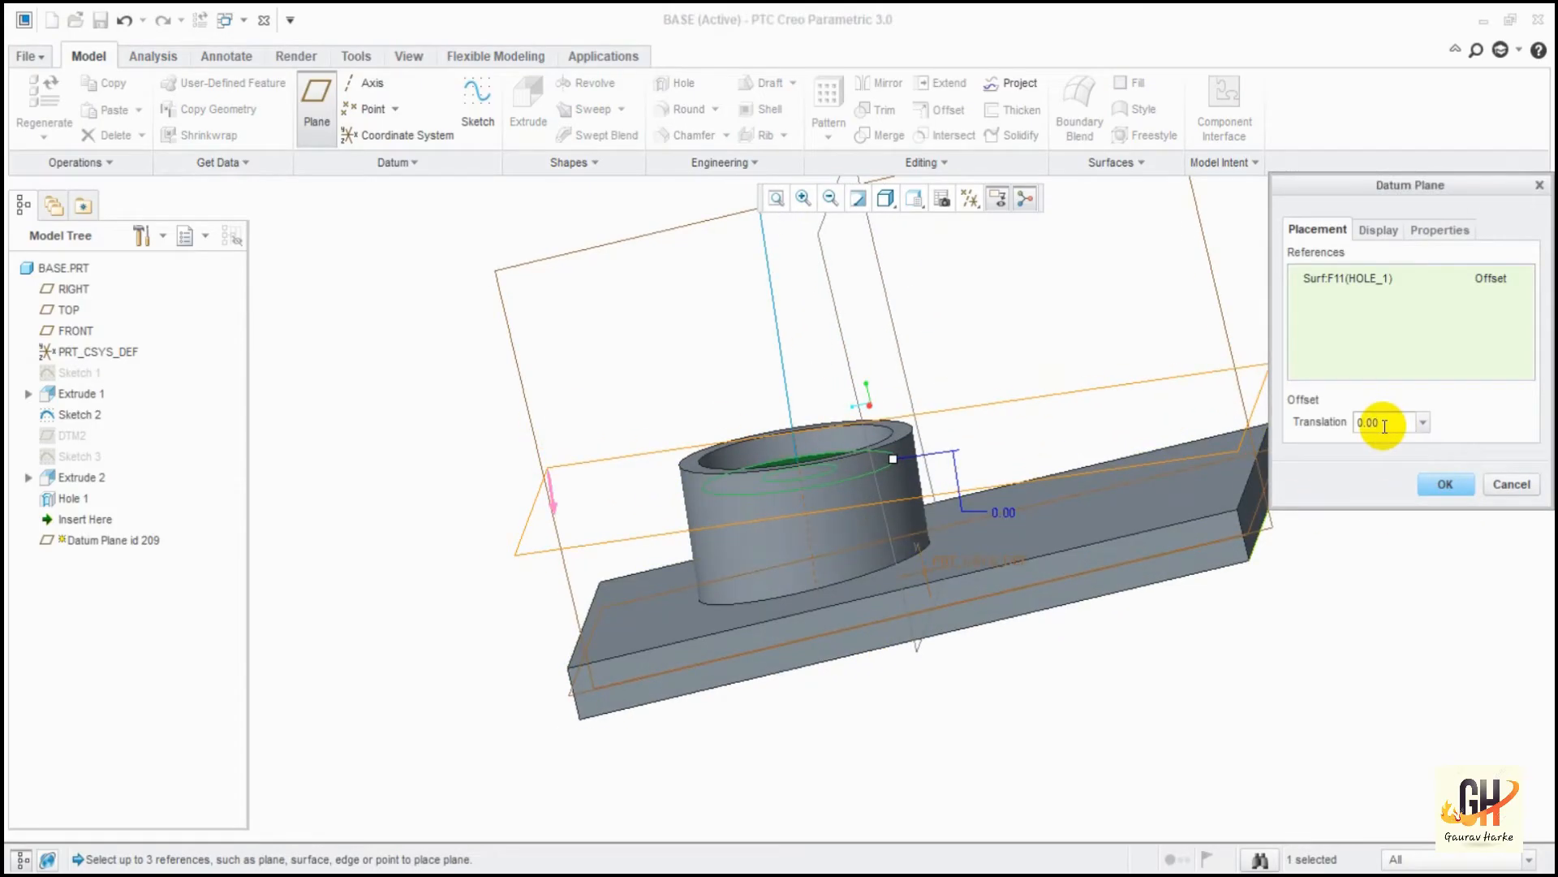
pyautogui.write('8.1')
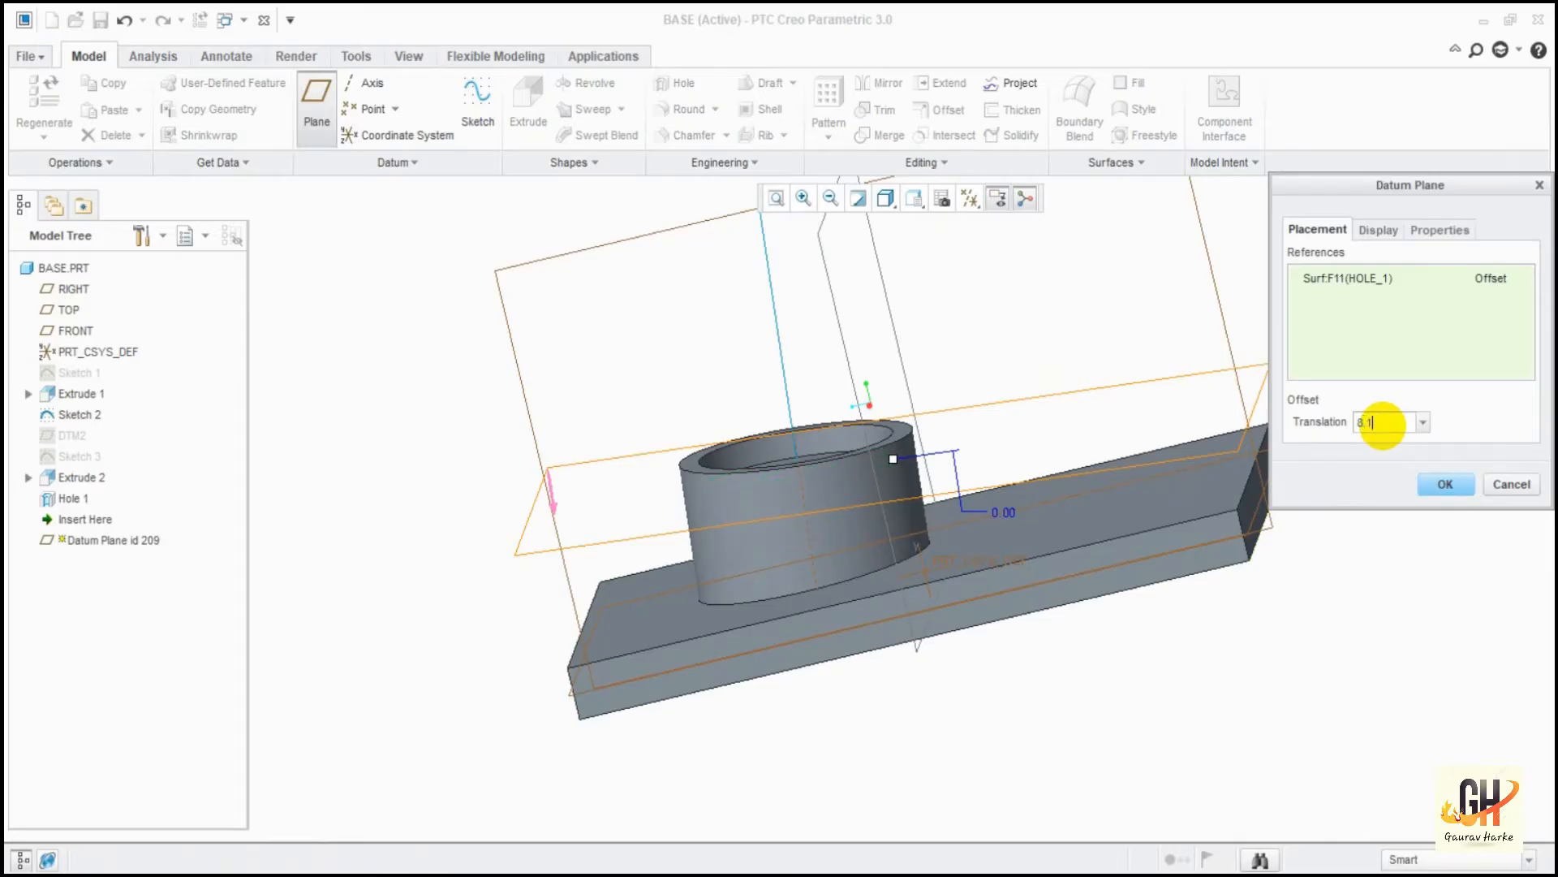
pyautogui.write('28')
pyautogui.press('Return')
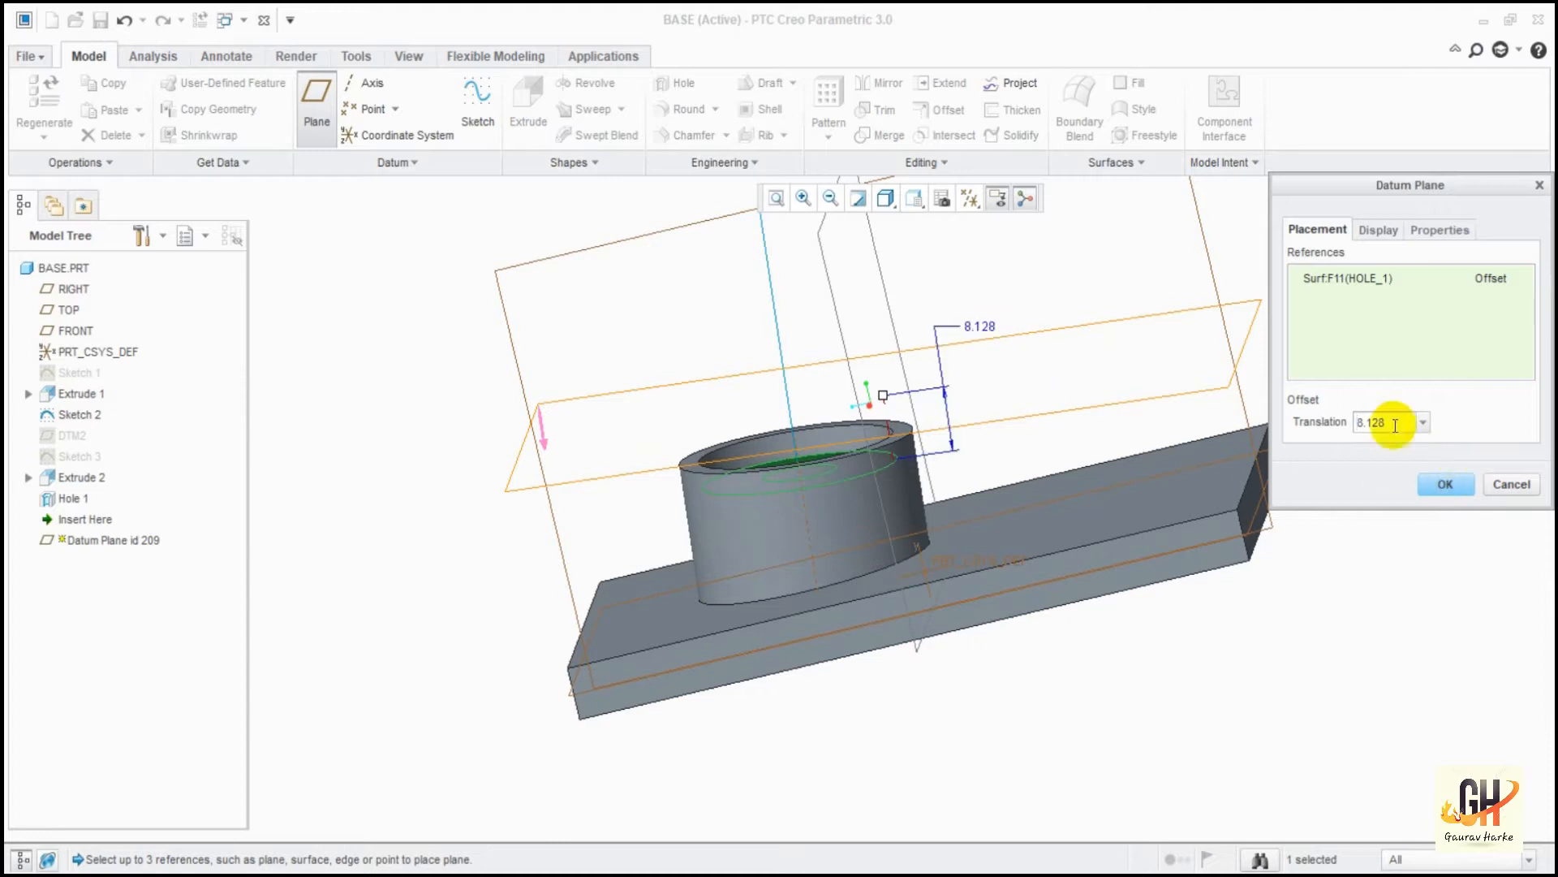
# Reverse the offset so the plane lies below the counterbore floor, and create the datum plane.
pyautogui.write('-')
pyautogui.press('Return')
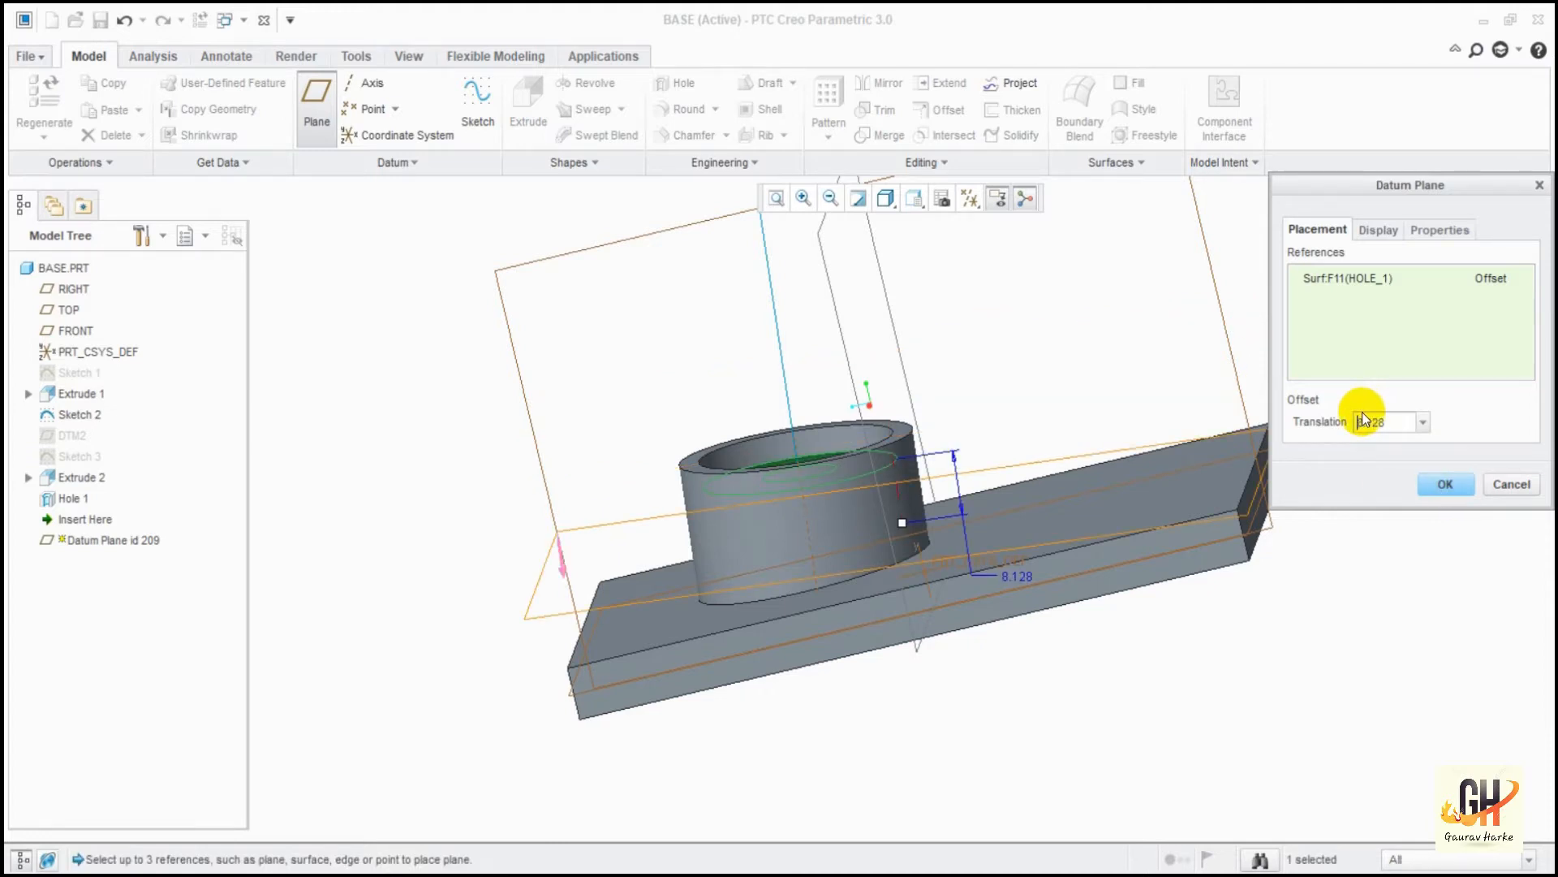
pyautogui.moveTo(972, 677); pyautogui.dragTo(1092, 656, button='middle')
pyautogui.click(1446, 485)
pyautogui.moveTo(1405, 591)
pyautogui.mouseDown(button='middle')
pyautogui.moveTo(1405, 622)
pyautogui.moveTo(1404, 604)
pyautogui.mouseUp(button='middle')
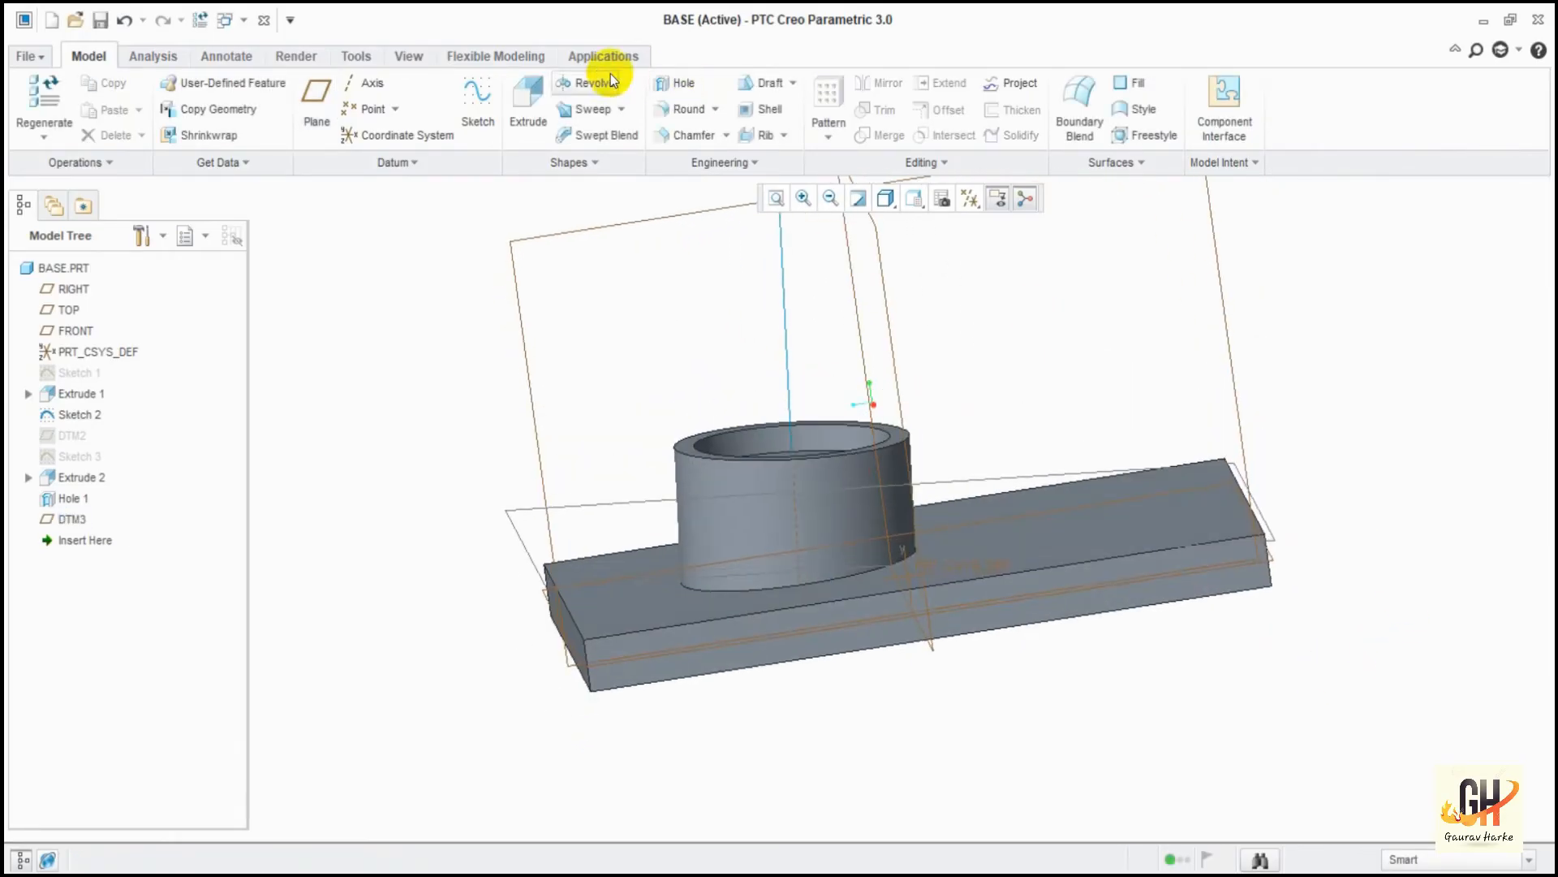
# Start a sketch on the new offset datum plane with the default orientation.
pyautogui.click(471, 133)
pyautogui.click(518, 505)
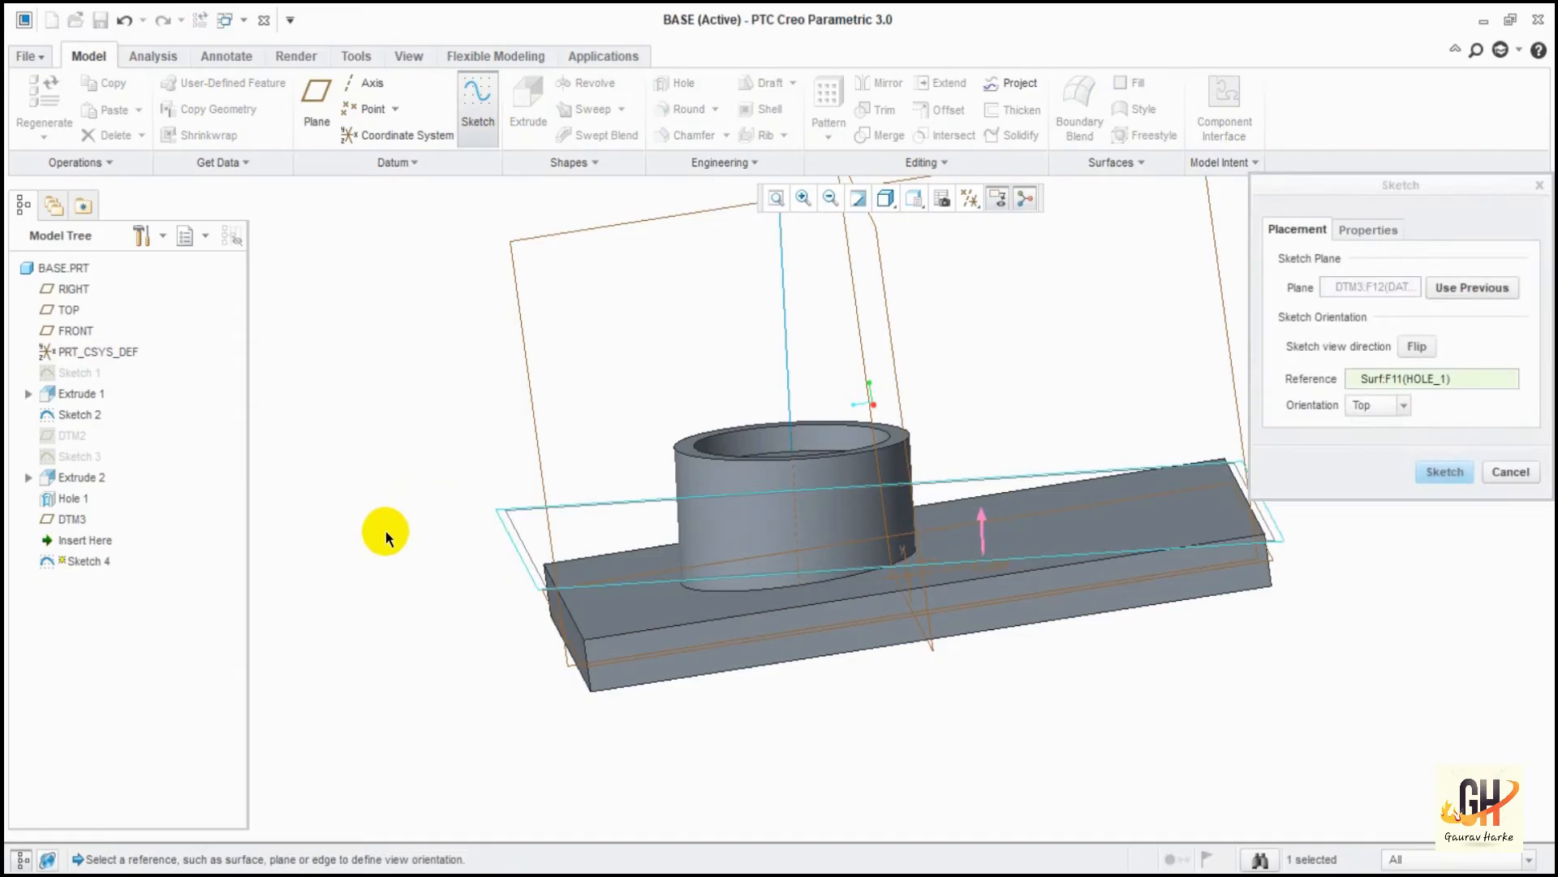
pyautogui.click(1450, 473)
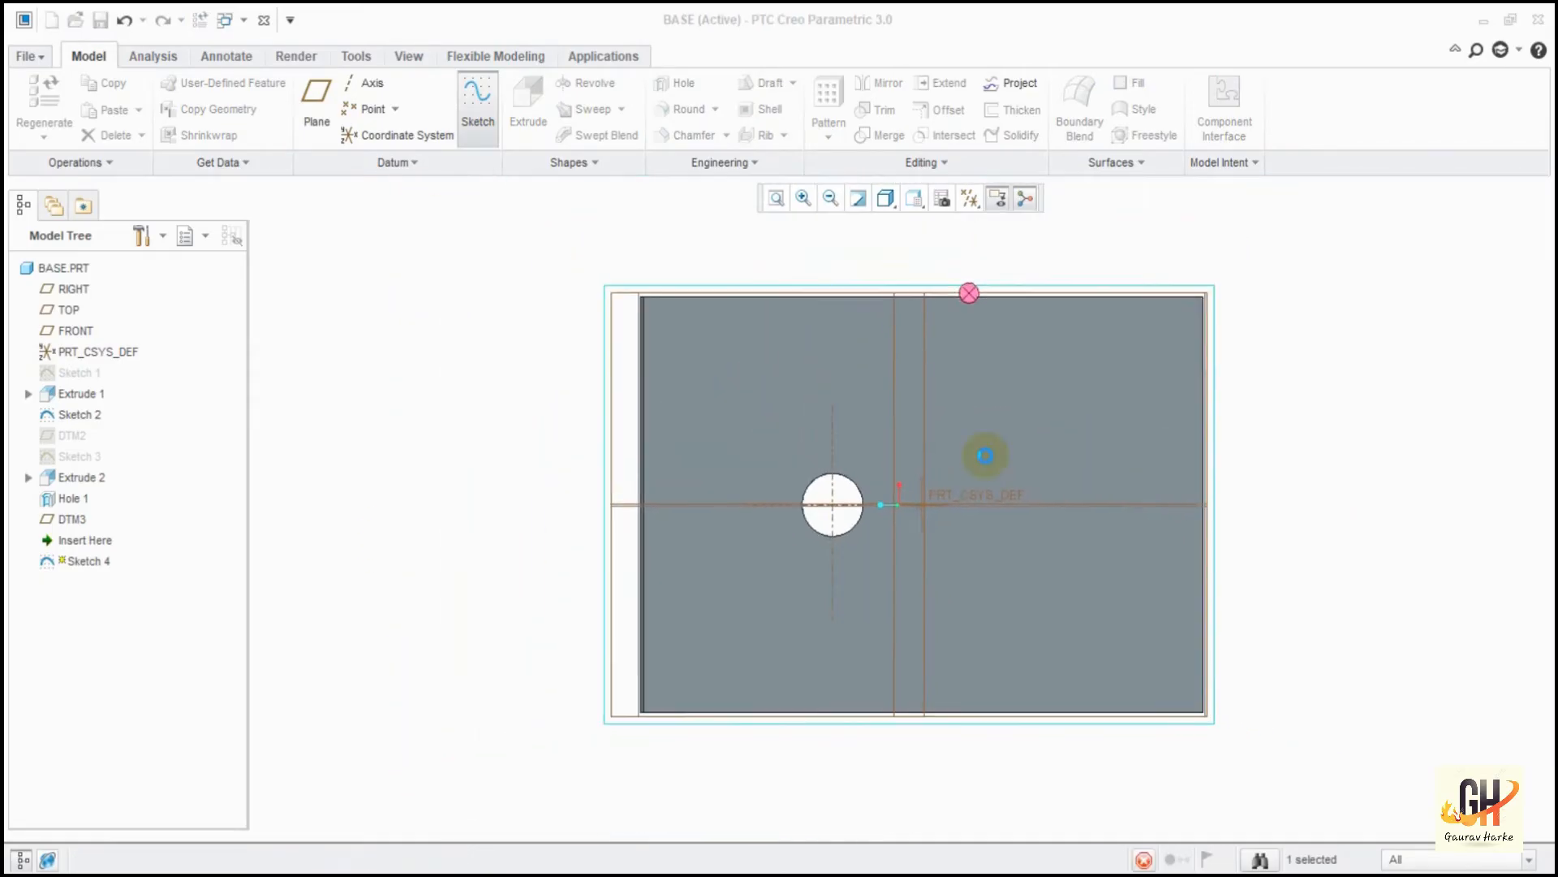
pyautogui.scroll(-4, 877, 414)
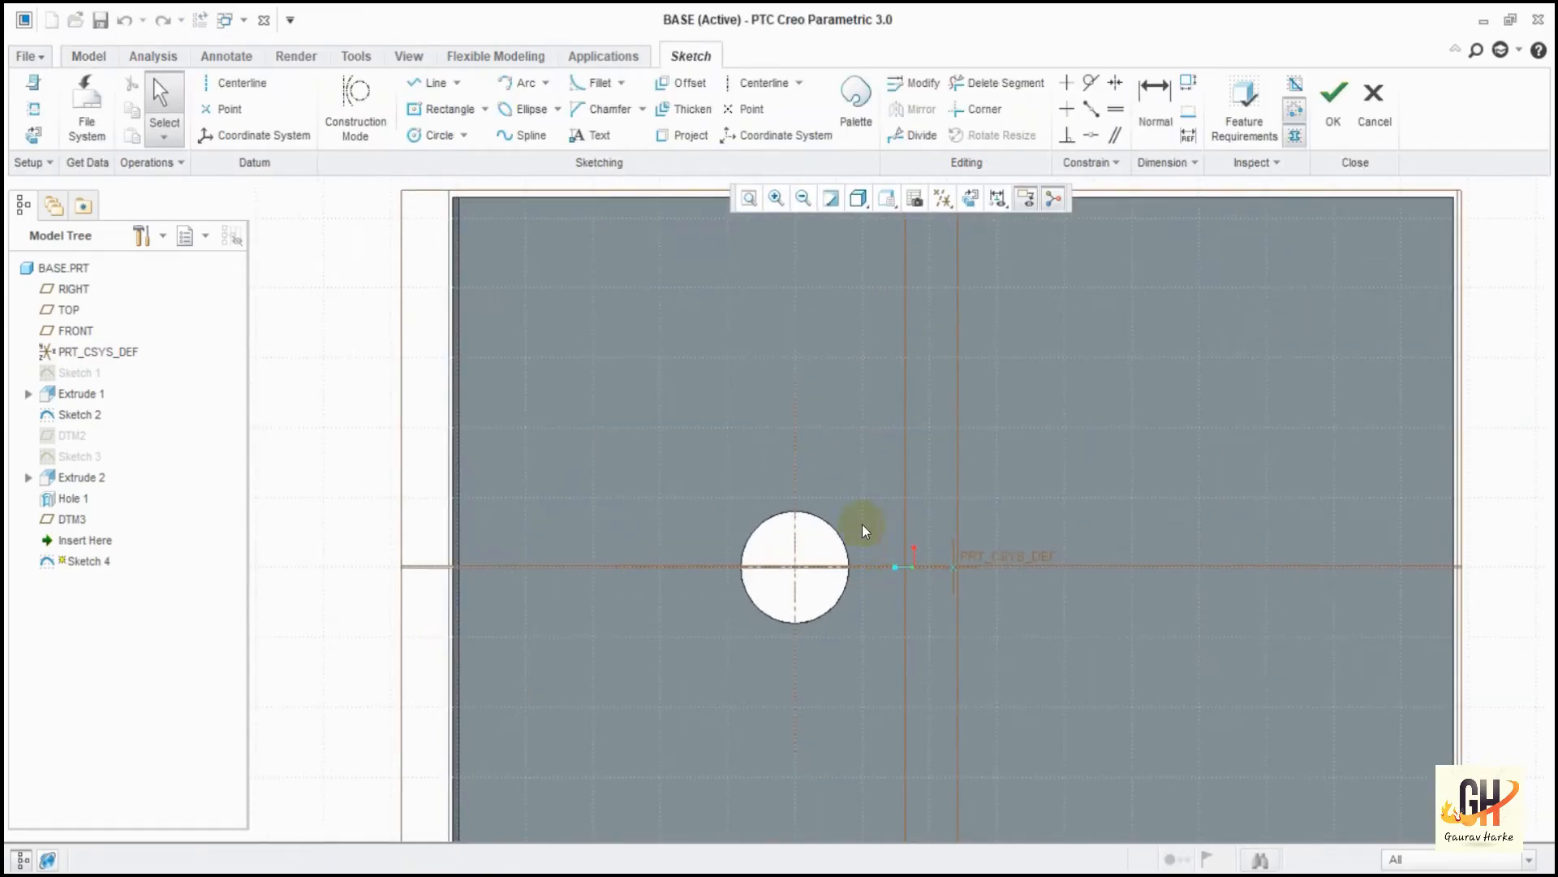
pyautogui.keyDown('shift'); pyautogui.moveTo(862, 527); pyautogui.dragTo(970, 487, button='middle'); pyautogui.keyUp('shift')
# Add the RIGHT datum plane as a reference for the sketch.
pyautogui.click(485, 111)
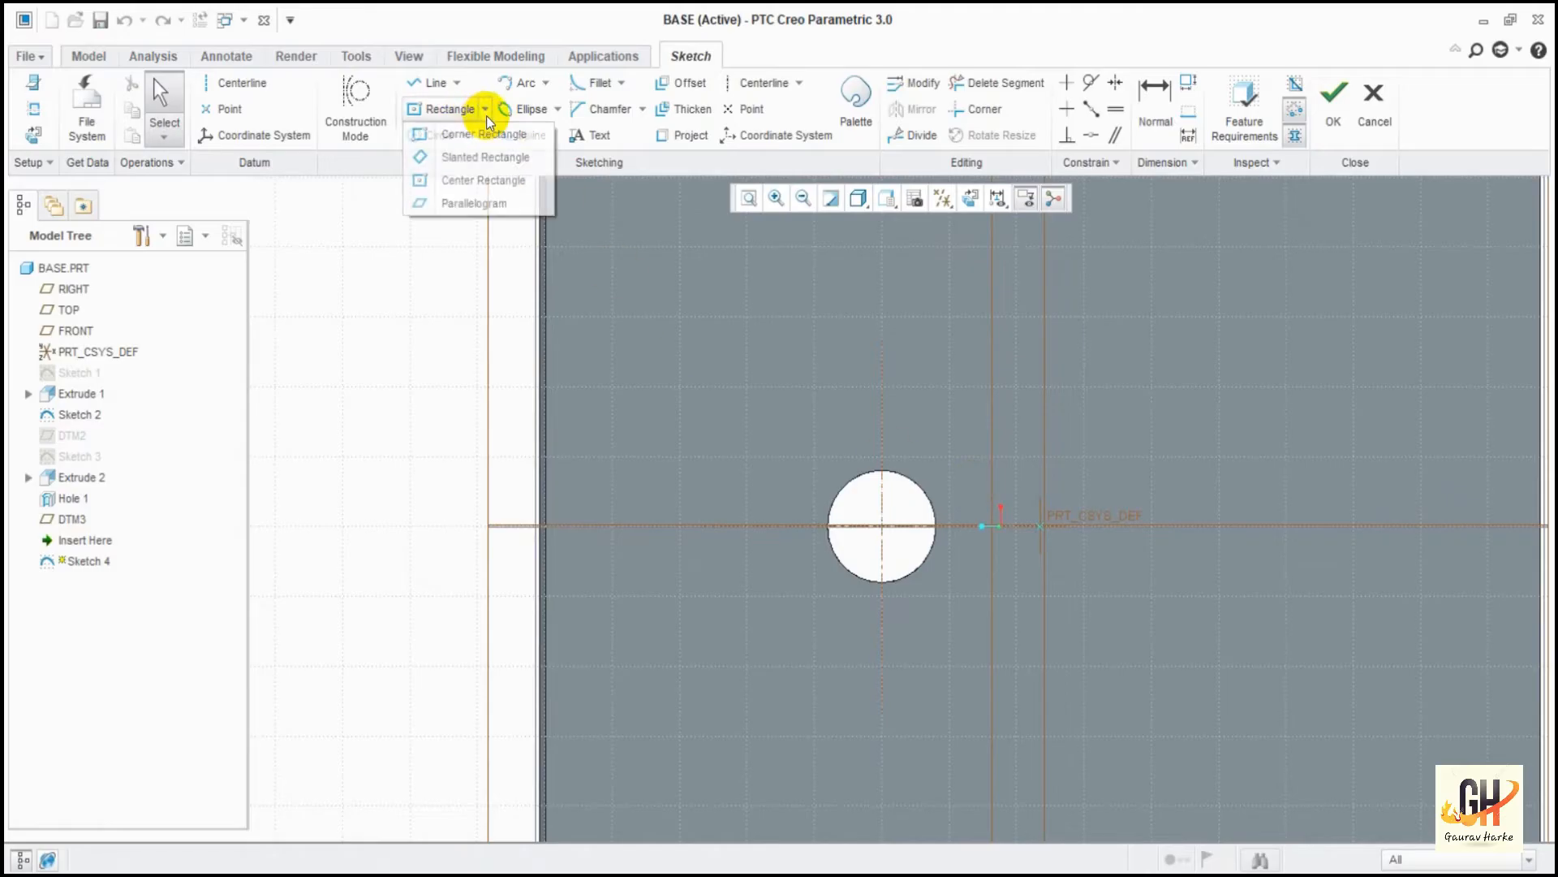
pyautogui.click(497, 180)
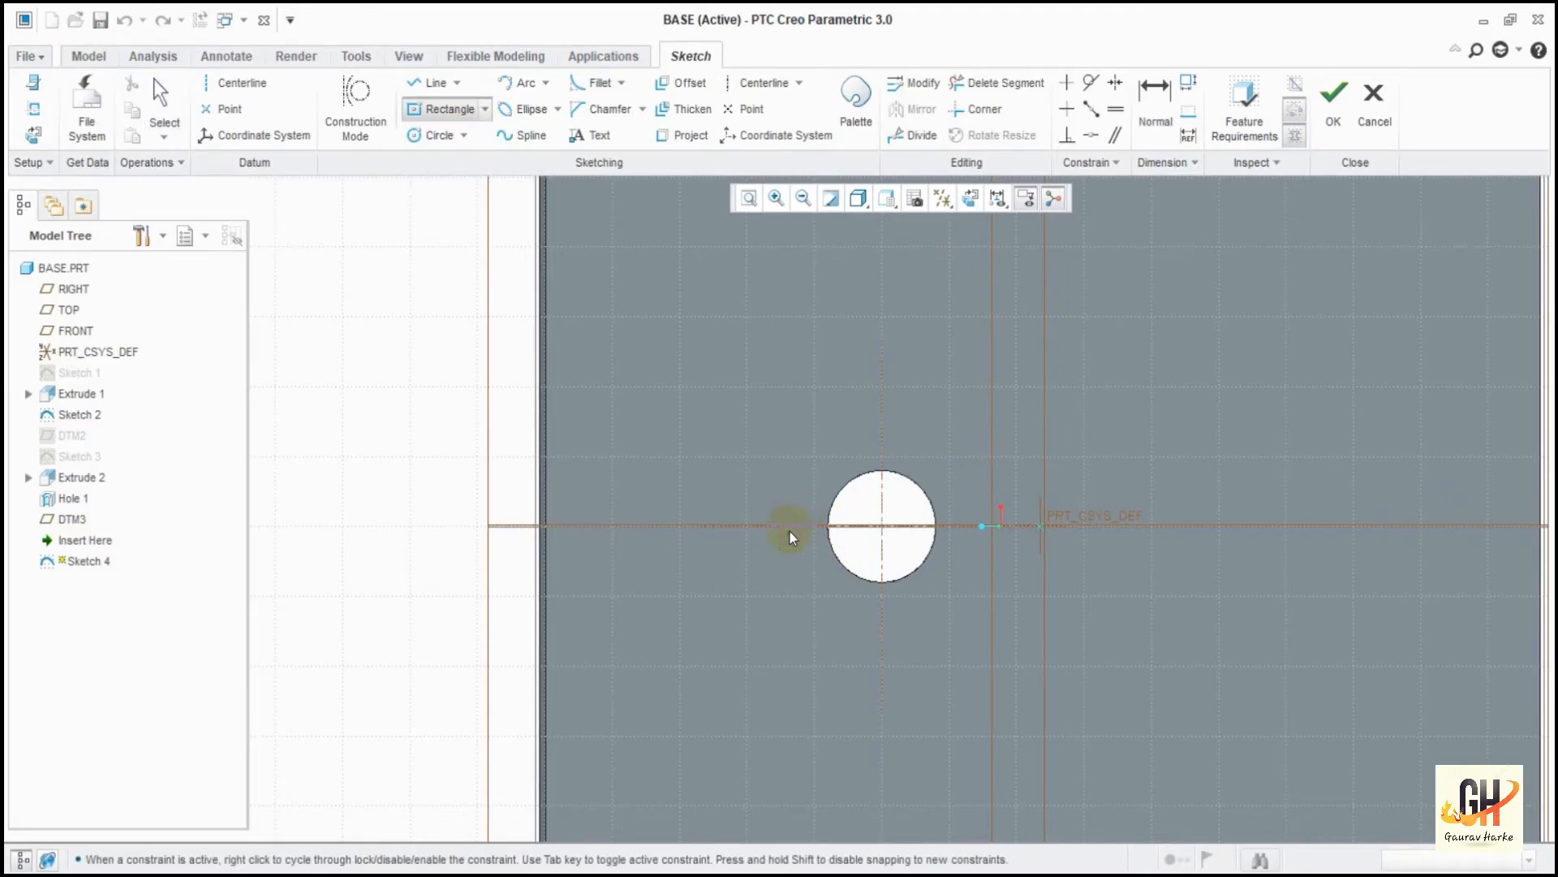
pyautogui.click(29, 107)
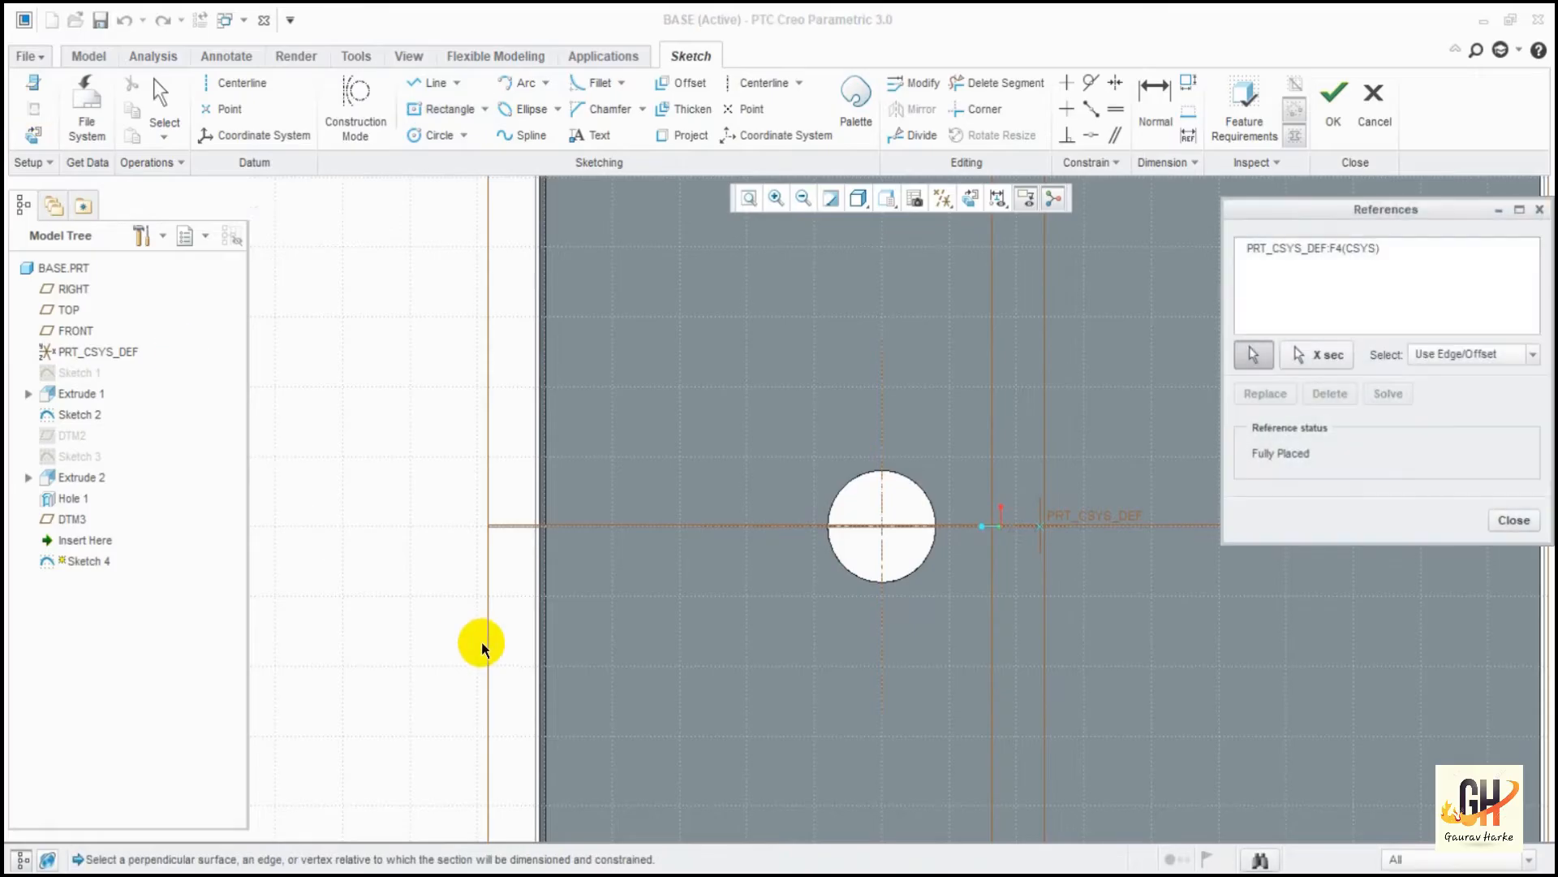
pyautogui.click(510, 526)
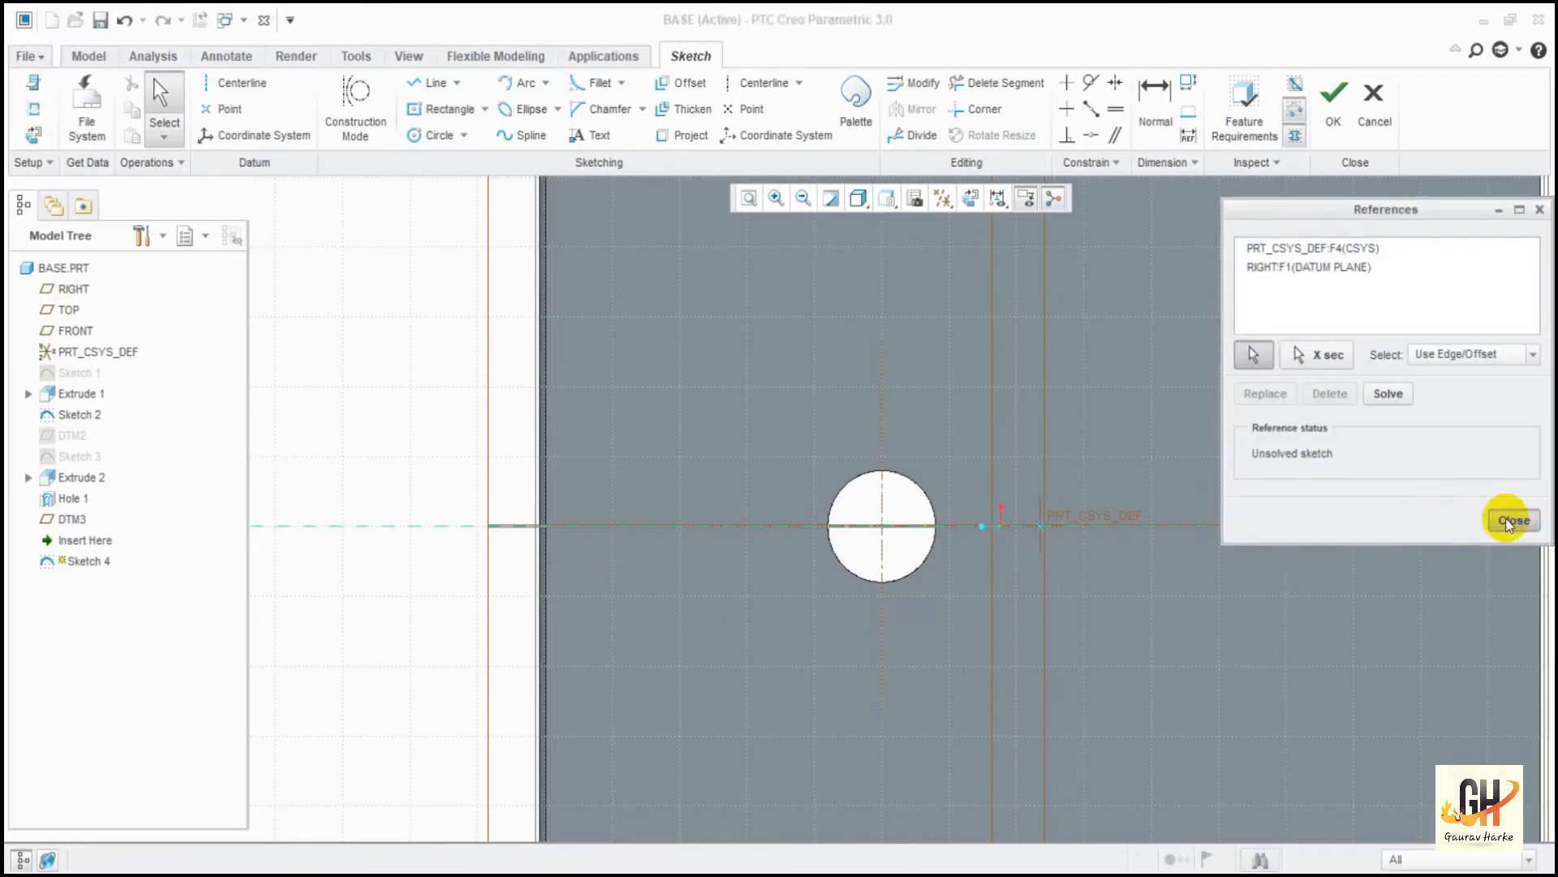
pyautogui.click(1510, 521)
# Draw a center rectangle about 21 by 20, centred on the RIGHT reference line and overlapping the drilled hole.
pyautogui.click(473, 120)
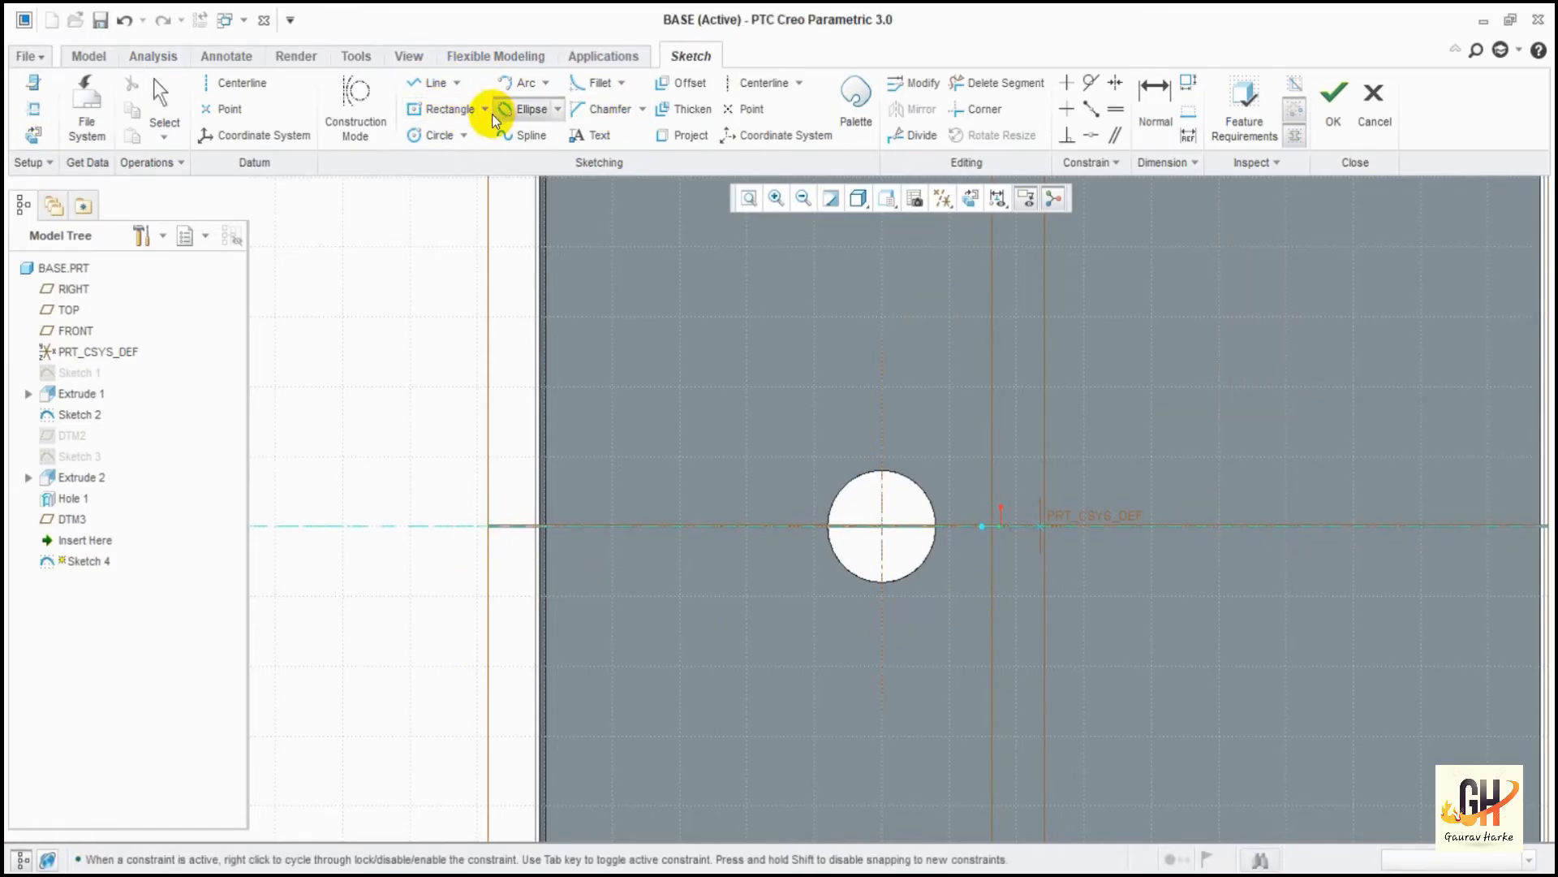
pyautogui.click(490, 112)
pyautogui.click(479, 181)
pyautogui.click(748, 528)
pyautogui.click(867, 641)
pyautogui.middleClick(847, 718)
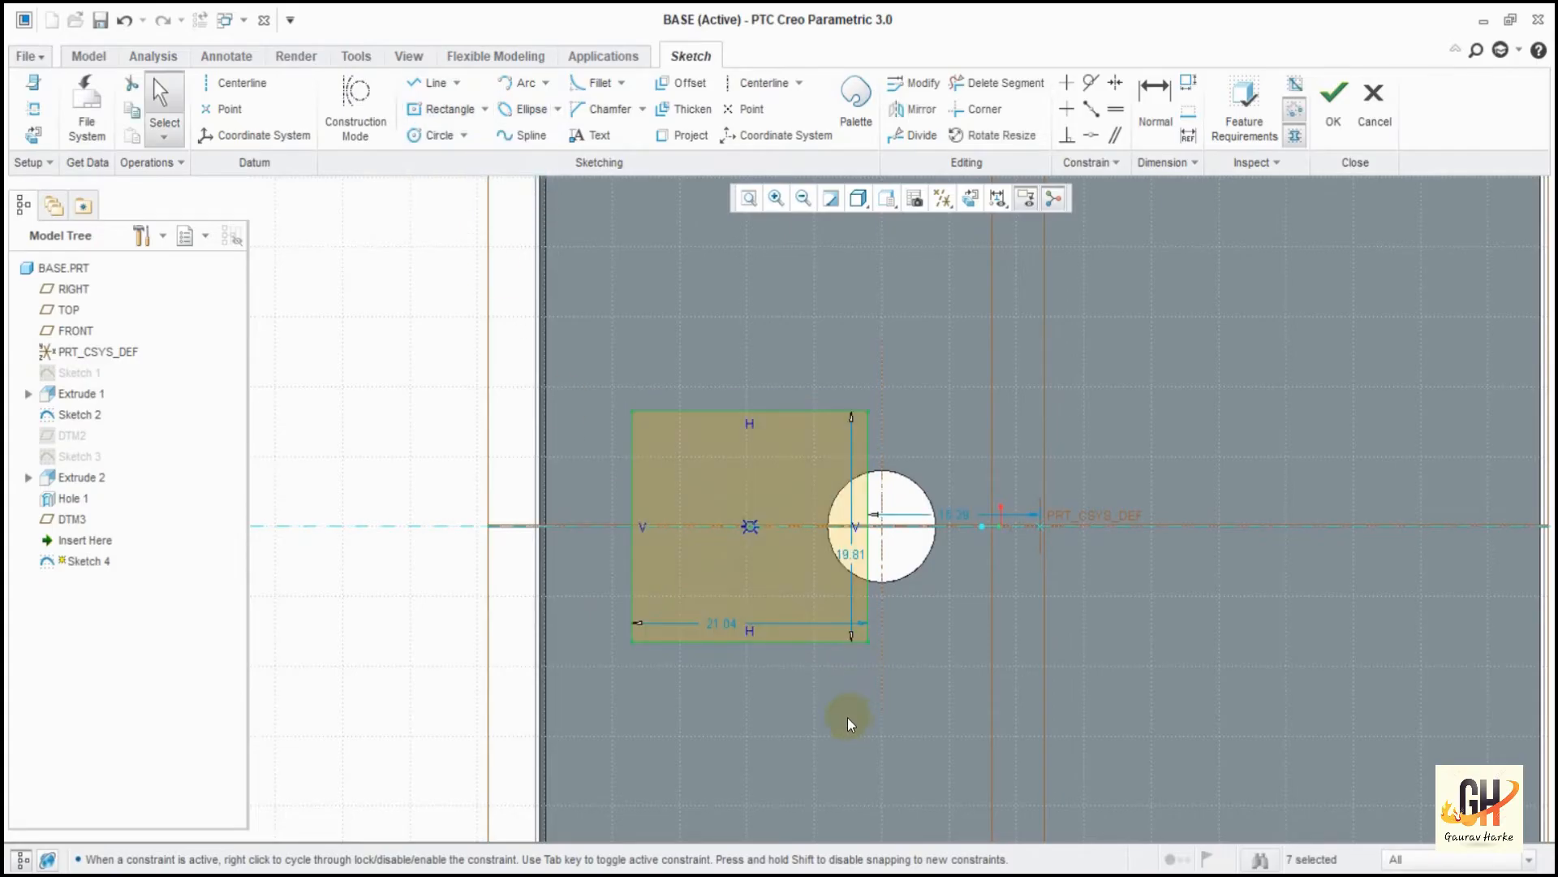
# Set the rectangle's height and width to 19.05 each and move its dimensions clear of the shape.
pyautogui.moveTo(849, 552); pyautogui.dragTo(948, 570)
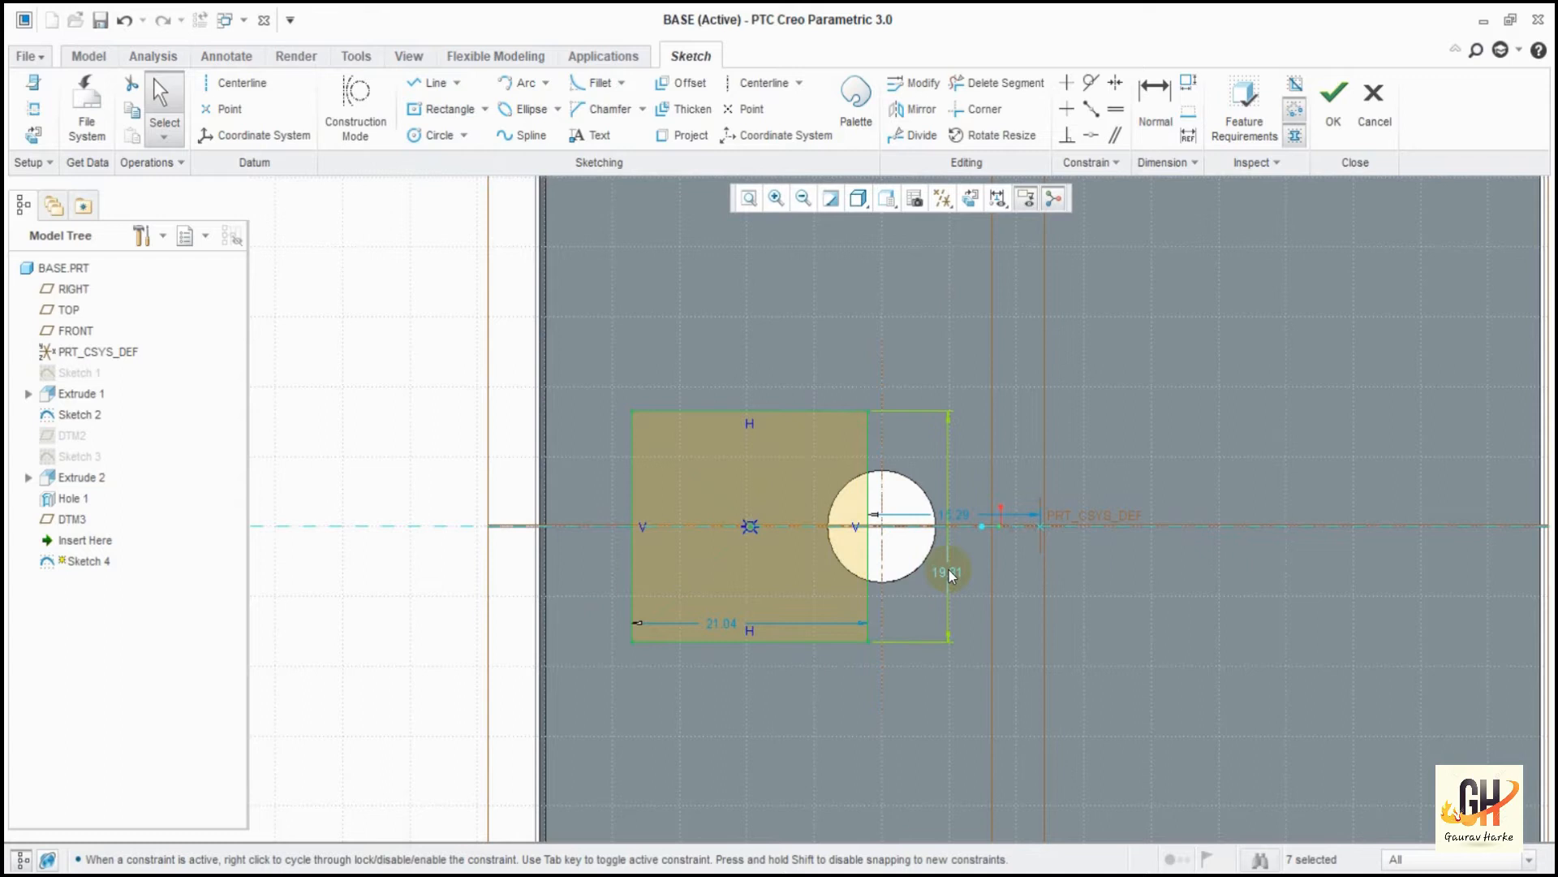
pyautogui.doubleClick(948, 570)
pyautogui.write('19')
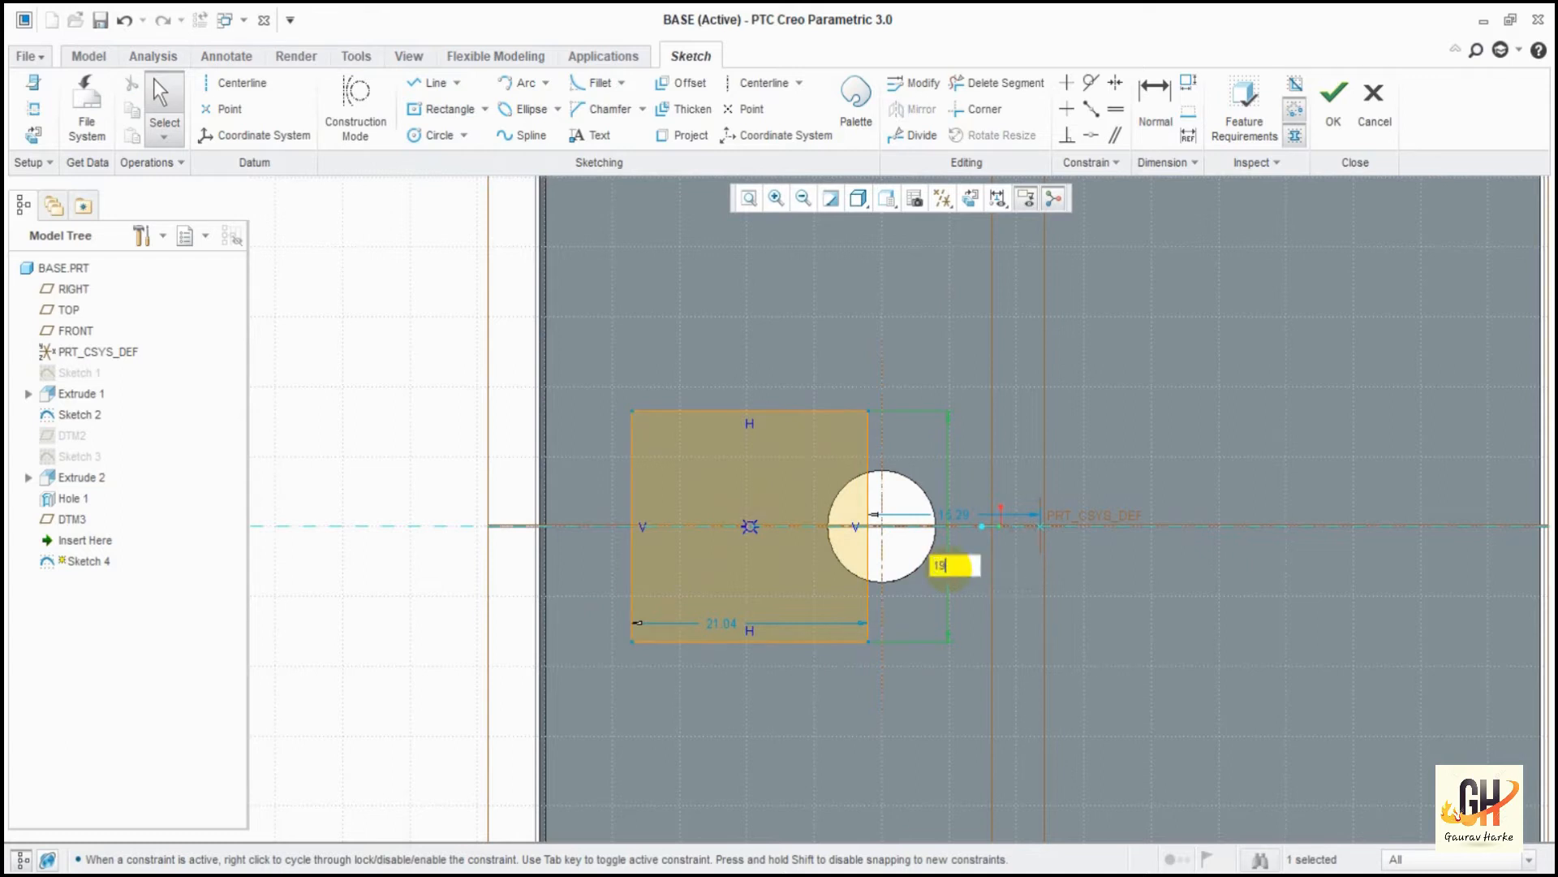
pyautogui.write('.05')
pyautogui.press('Return')
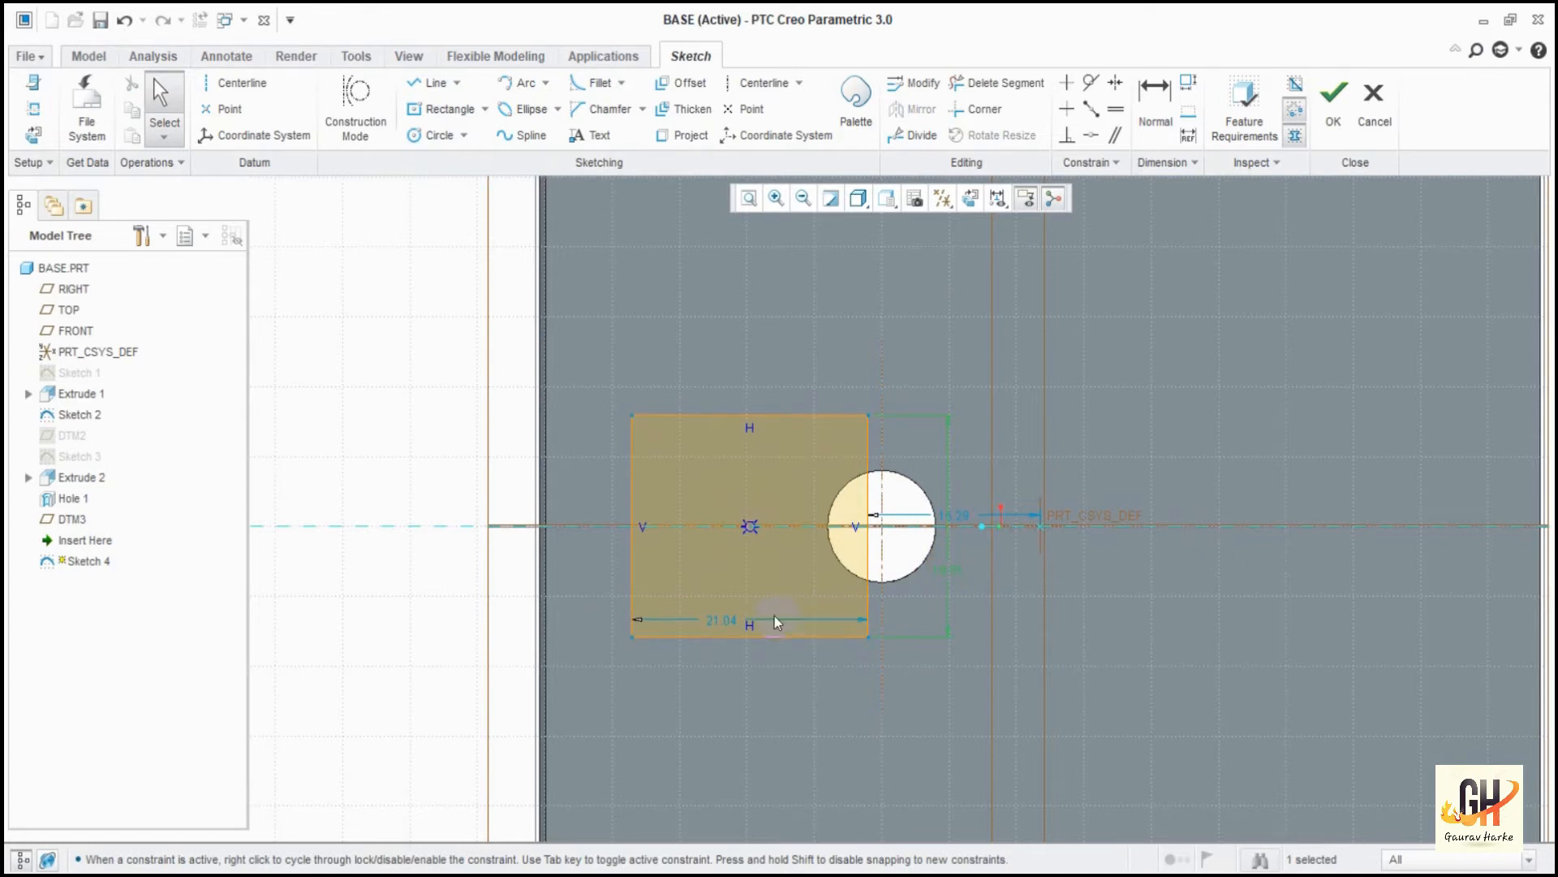
pyautogui.doubleClick(725, 621)
pyautogui.write('19.05')
pyautogui.press('Return')
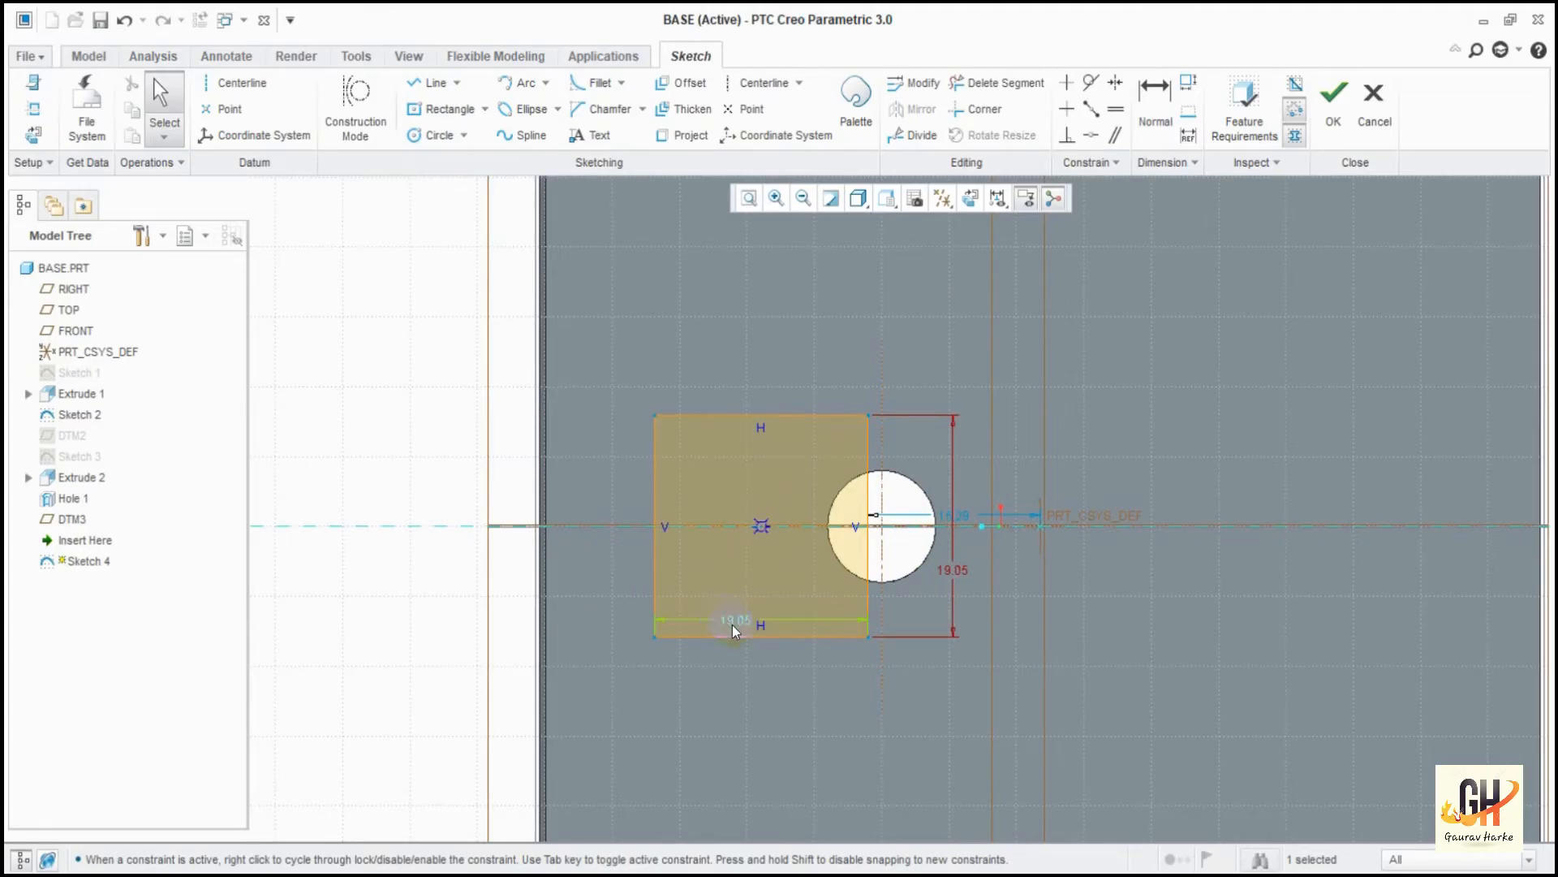
pyautogui.moveTo(732, 625); pyautogui.dragTo(793, 671)
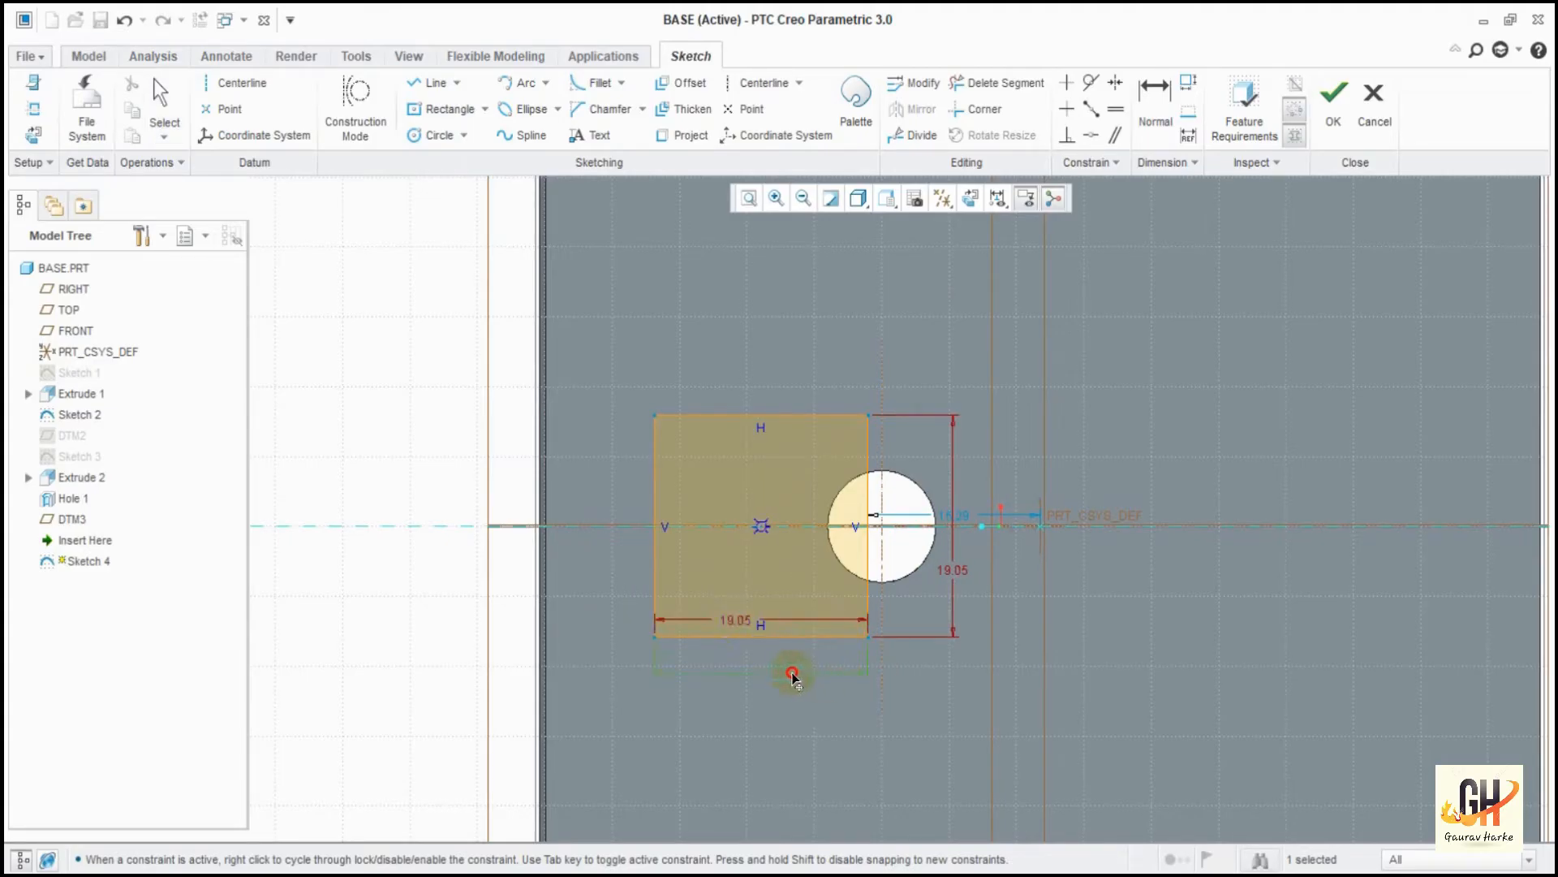
# Dimension the rectangle's centre from the plate's end edge nearest the boss.
pyautogui.click(1159, 99)
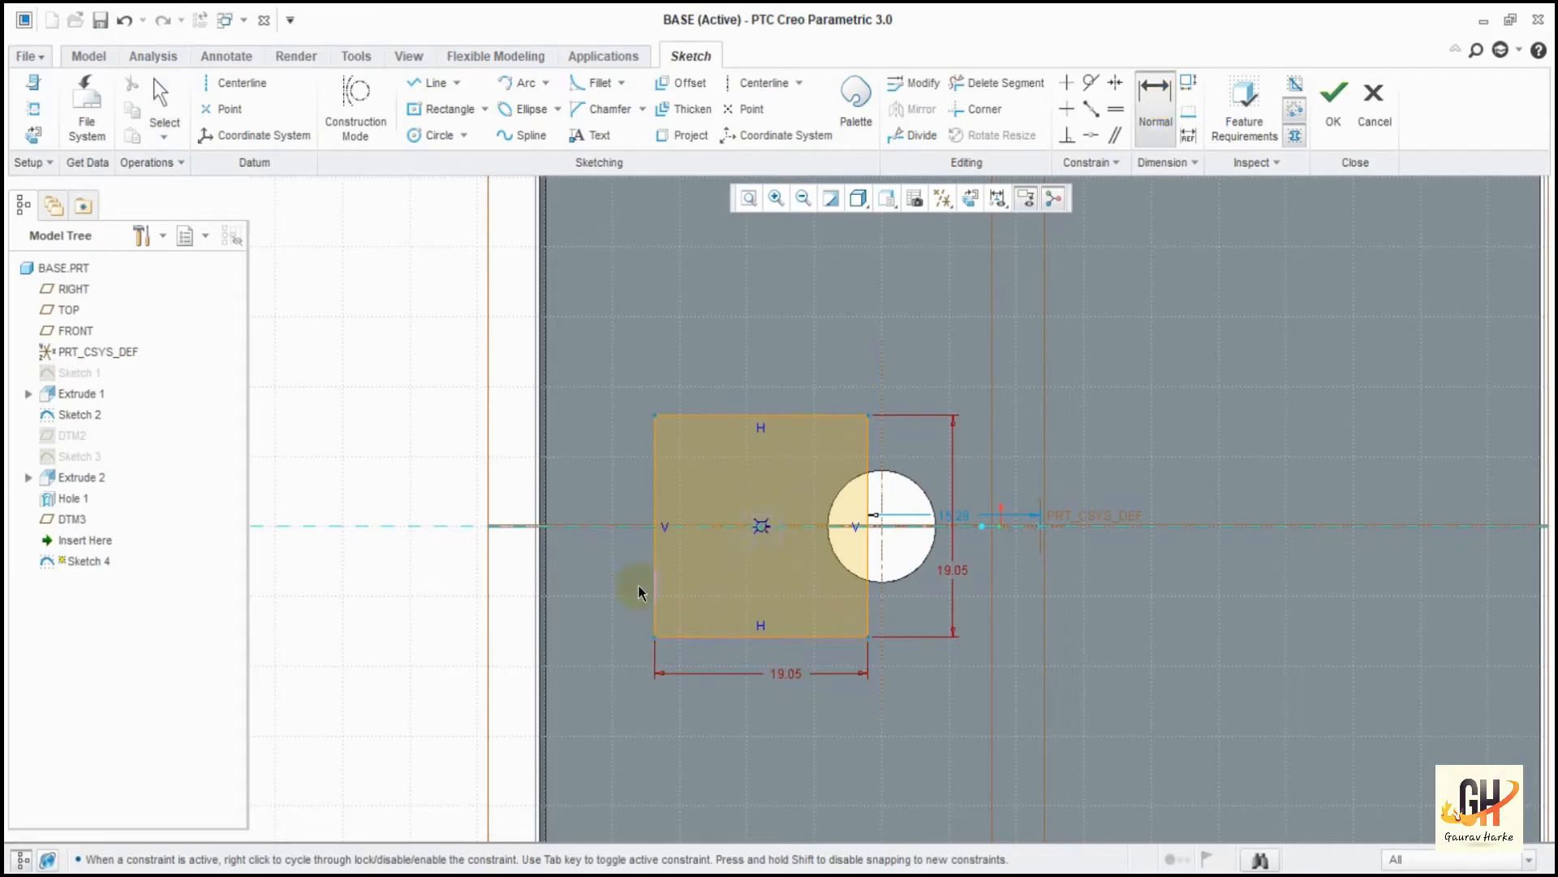
pyautogui.moveTo(536, 565); pyautogui.dragTo(492, 487, button='middle')
pyautogui.click(628, 534)
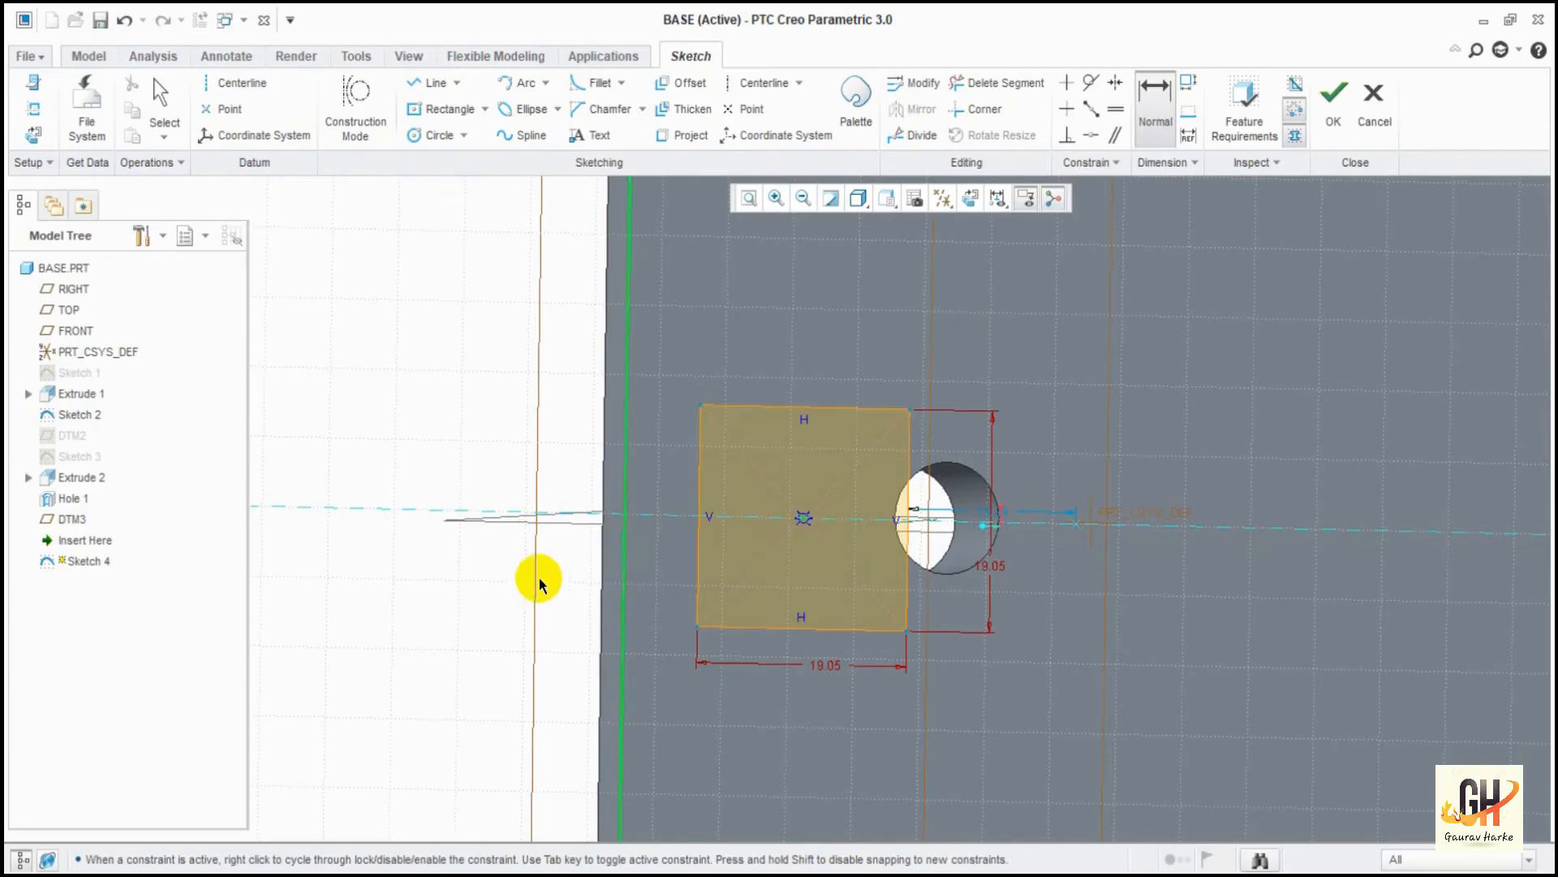
pyautogui.middleClick(469, 528)
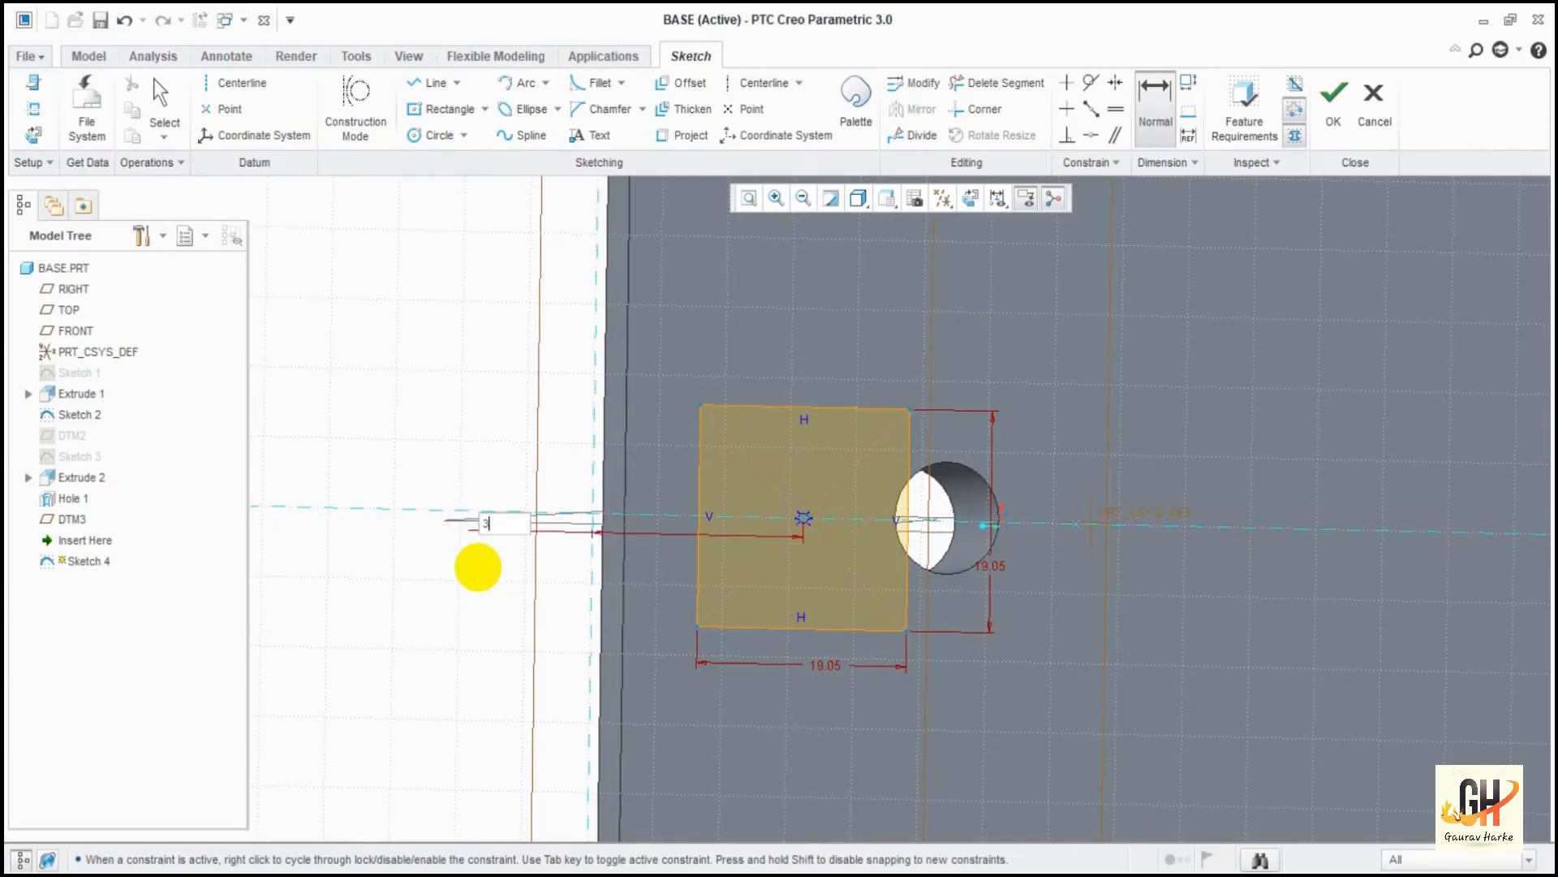
# Set the distance from the plate's end edge to the rectangle's centre to 30.48 and finish the sketch.
pyautogui.write('30.48')
pyautogui.moveTo(629, 479)
pyautogui.mouseDown(button='middle')
pyautogui.moveTo(714, 532)
pyautogui.moveTo(785, 547)
pyautogui.moveTo(748, 528)
pyautogui.moveTo(713, 467)
pyautogui.moveTo(738, 468)
pyautogui.mouseUp(button='middle')
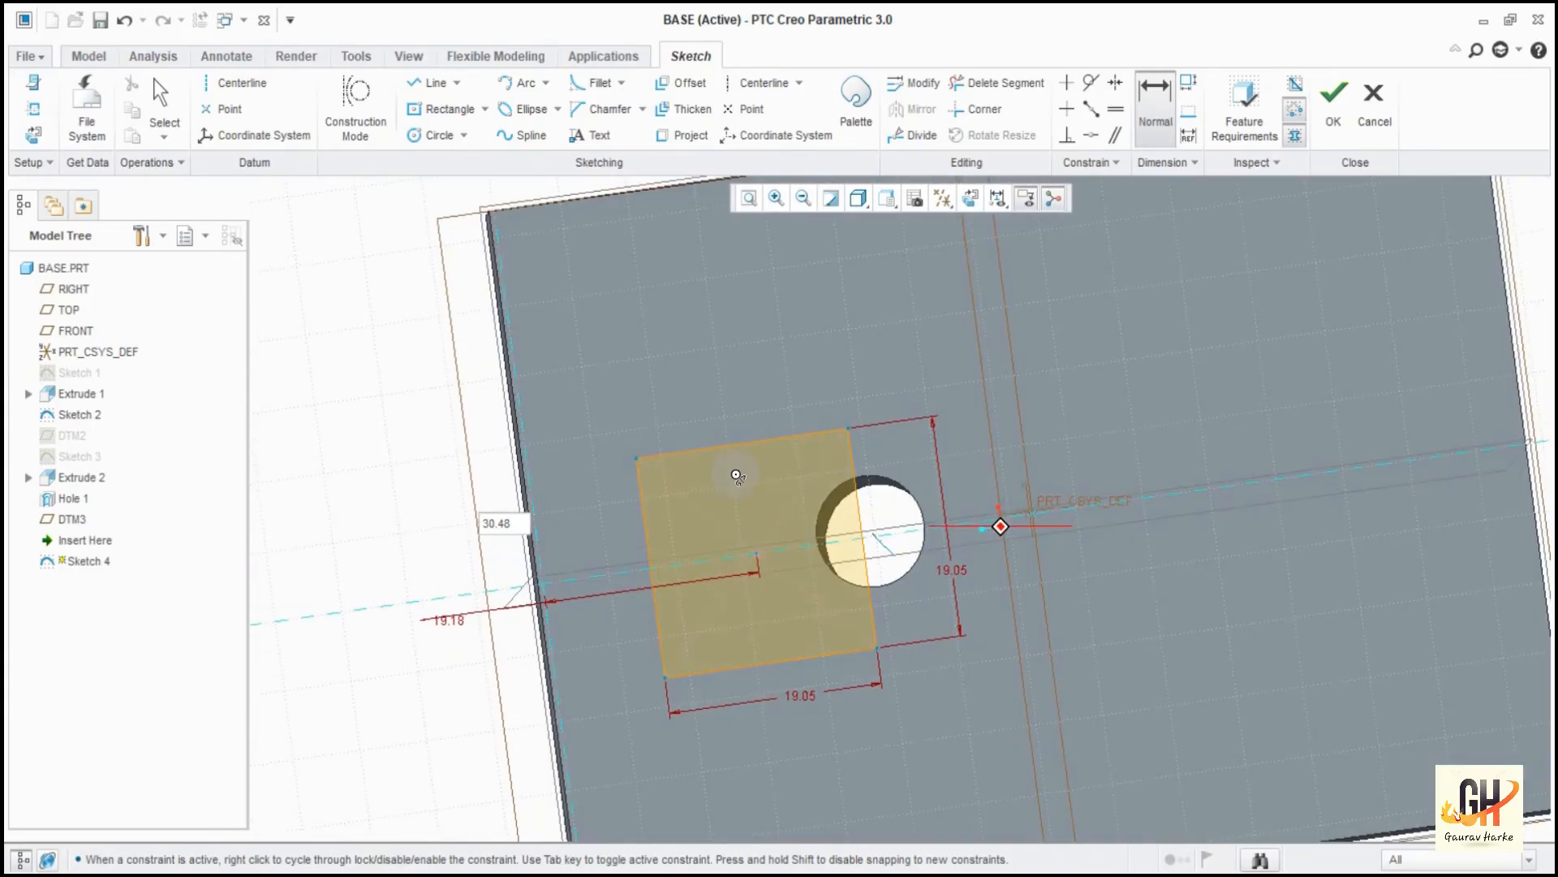
pyautogui.click(997, 198)
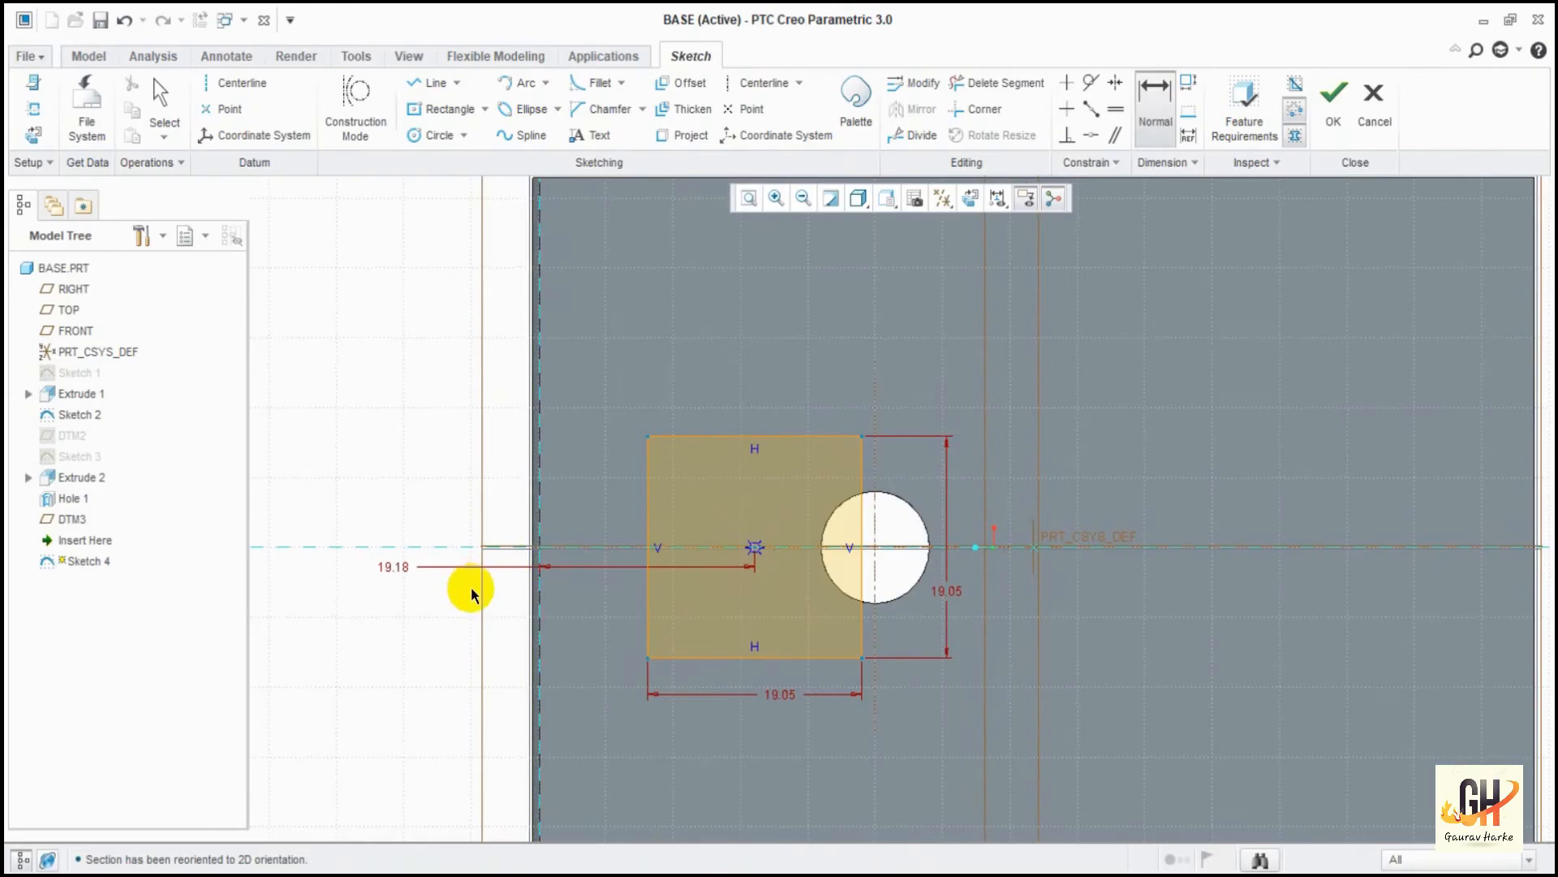
pyautogui.middleClick(395, 569)
pyautogui.doubleClick(395, 570)
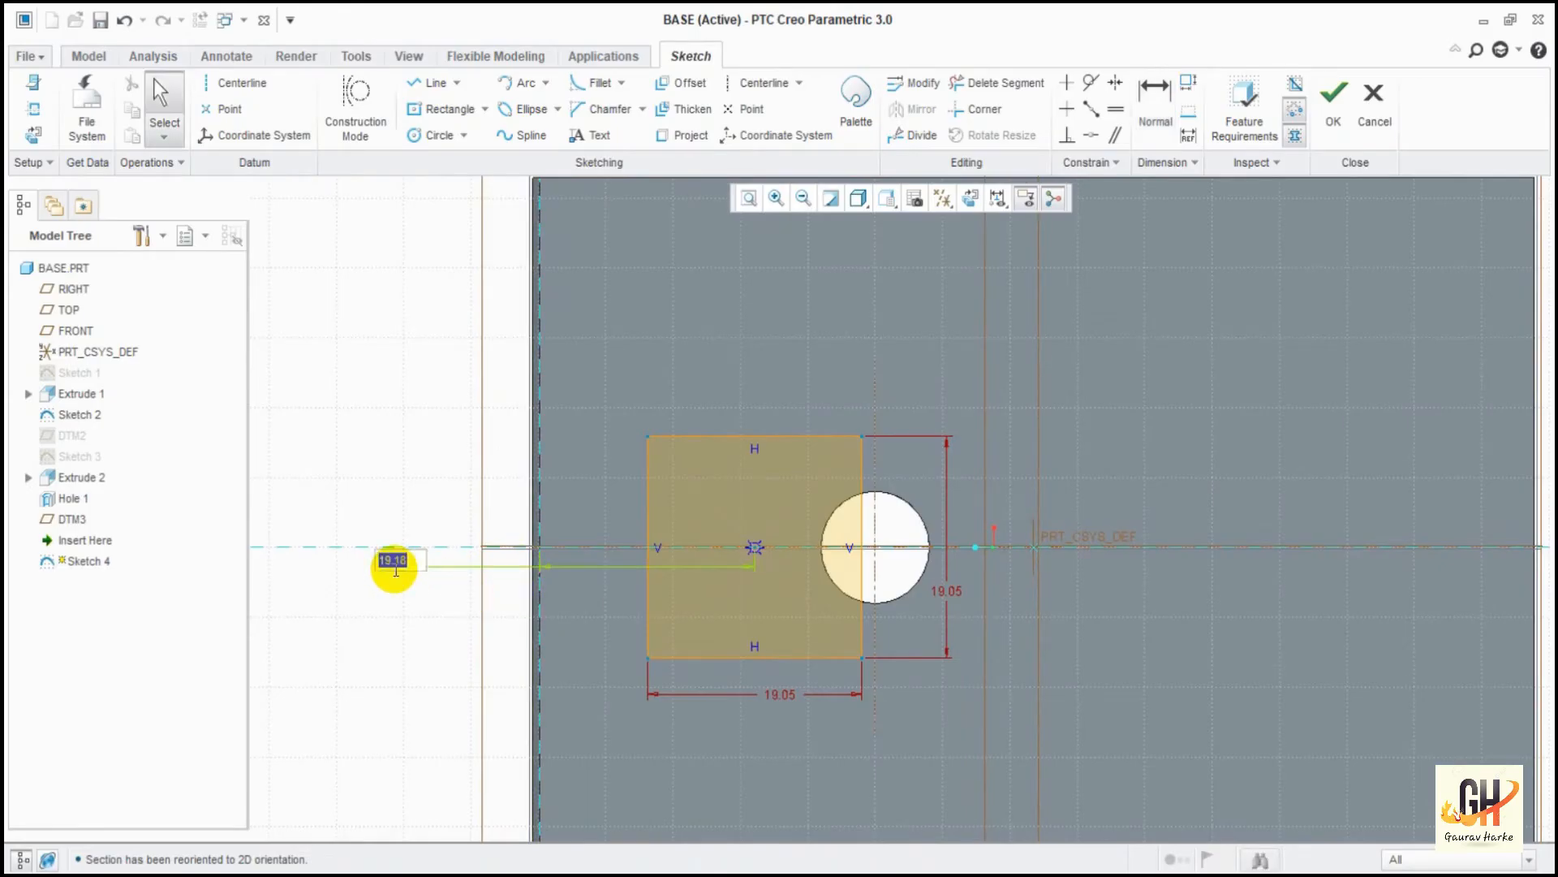
pyautogui.press('Return')
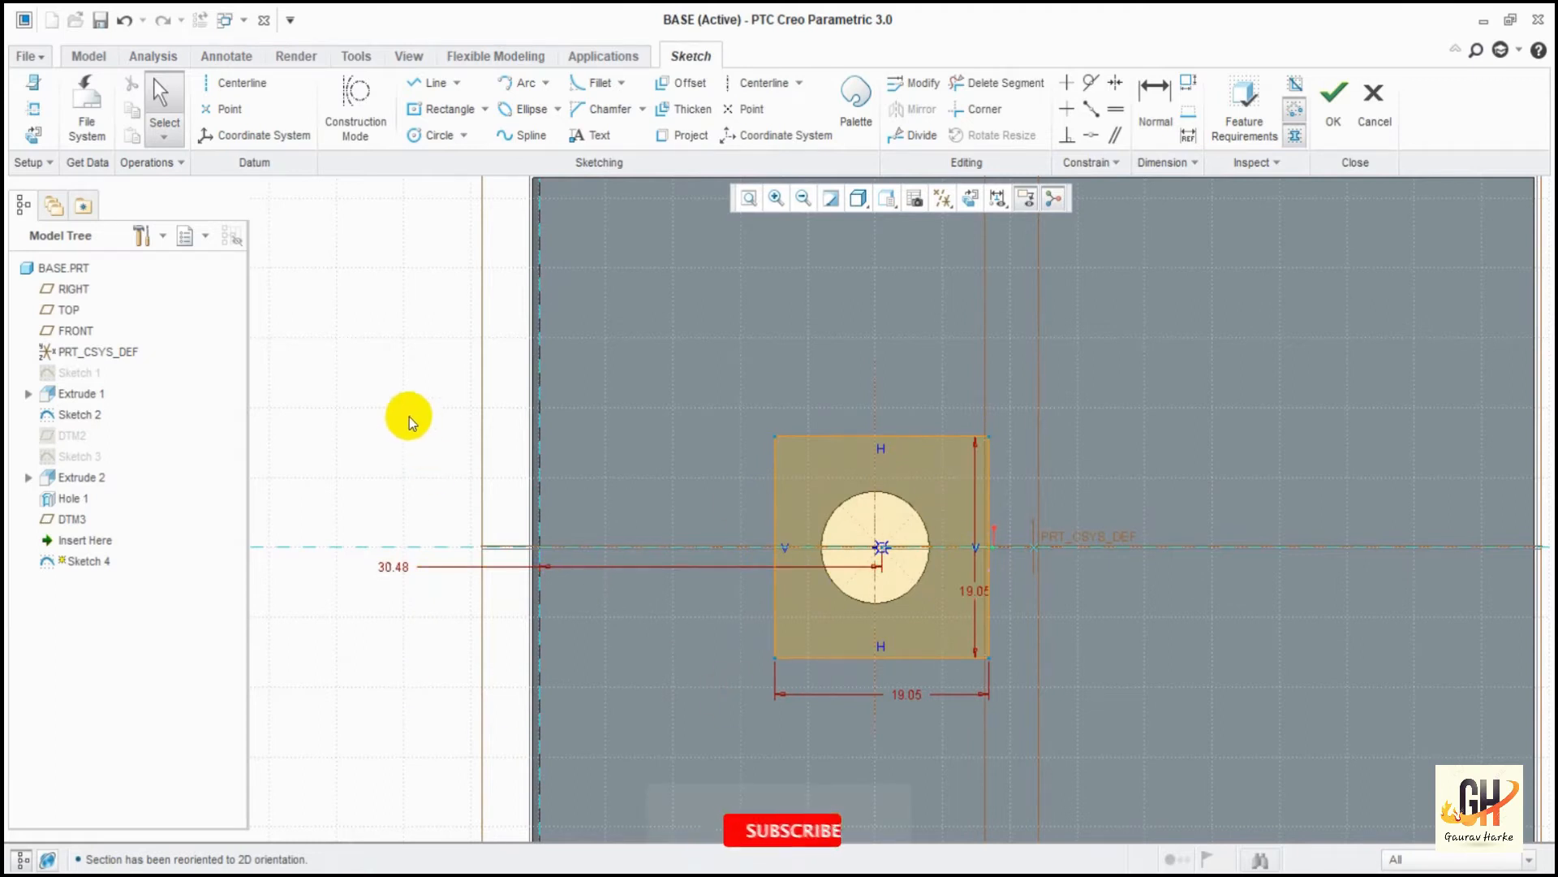
pyautogui.click(1335, 121)
# Extrude the square sketch downward through the plate as a material-removing cut, 30.34 deep.
pyautogui.moveTo(1126, 391)
pyautogui.mouseDown(button='middle')
pyautogui.moveTo(1130, 295)
pyautogui.moveTo(940, 393)
pyautogui.moveTo(941, 516)
pyautogui.moveTo(995, 515)
pyautogui.moveTo(977, 539)
pyautogui.moveTo(1094, 383)
pyautogui.moveTo(1085, 417)
pyautogui.mouseUp(button='middle')
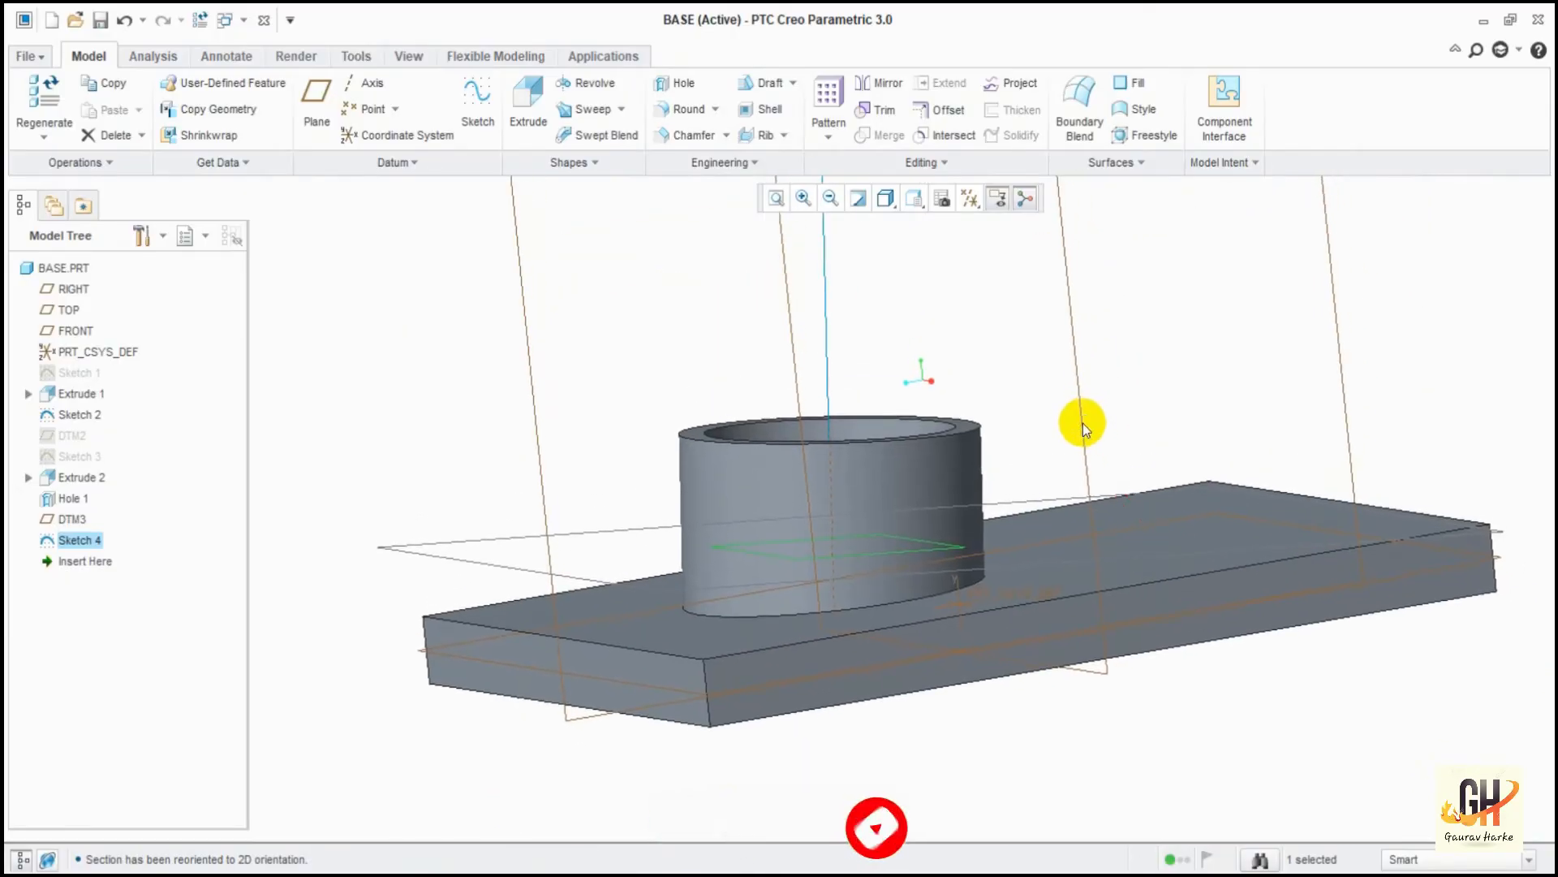
pyautogui.click(528, 108)
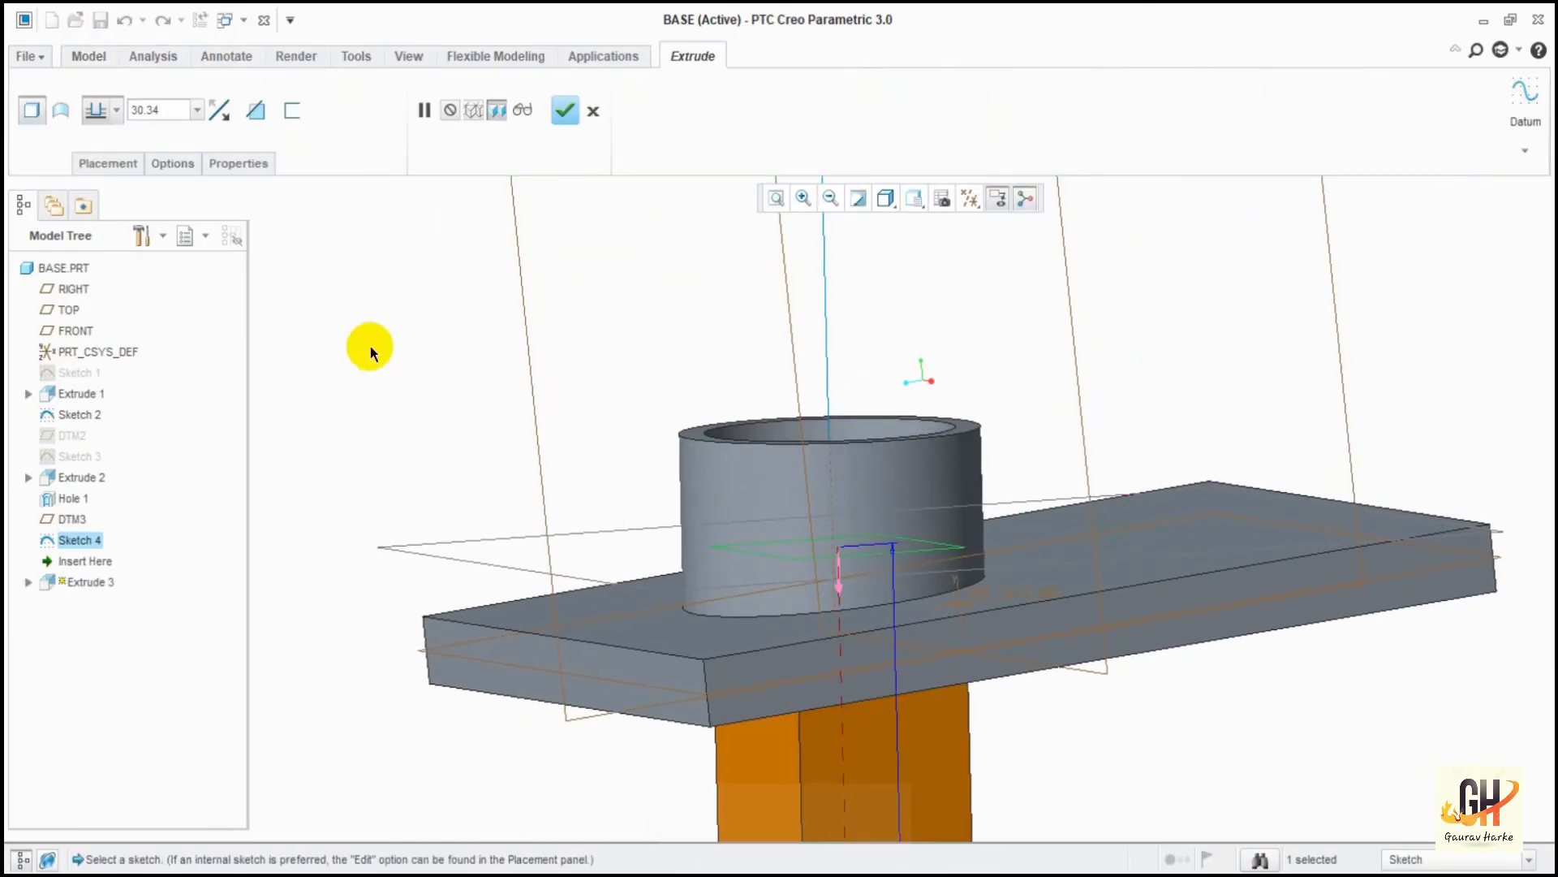
pyautogui.click(260, 112)
pyautogui.moveTo(1061, 678); pyautogui.dragTo(961, 546, button='middle')
pyautogui.middleClick(621, 129)
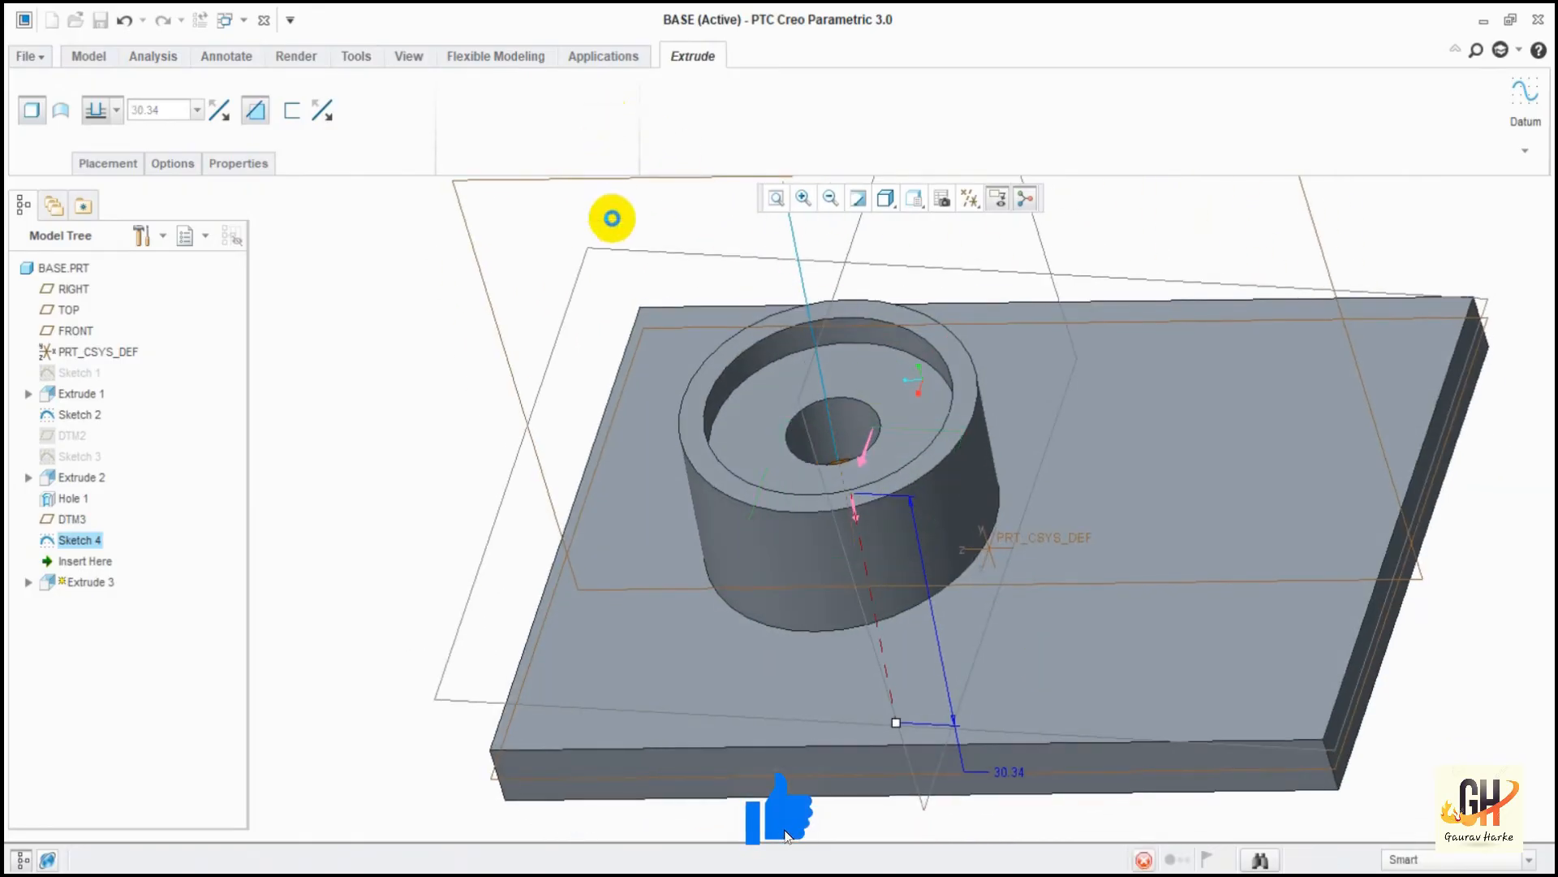
# Hide the offset datum plane DTM3 used for the square cut.
pyautogui.moveTo(1021, 640); pyautogui.dragTo(1075, 604, button='middle')
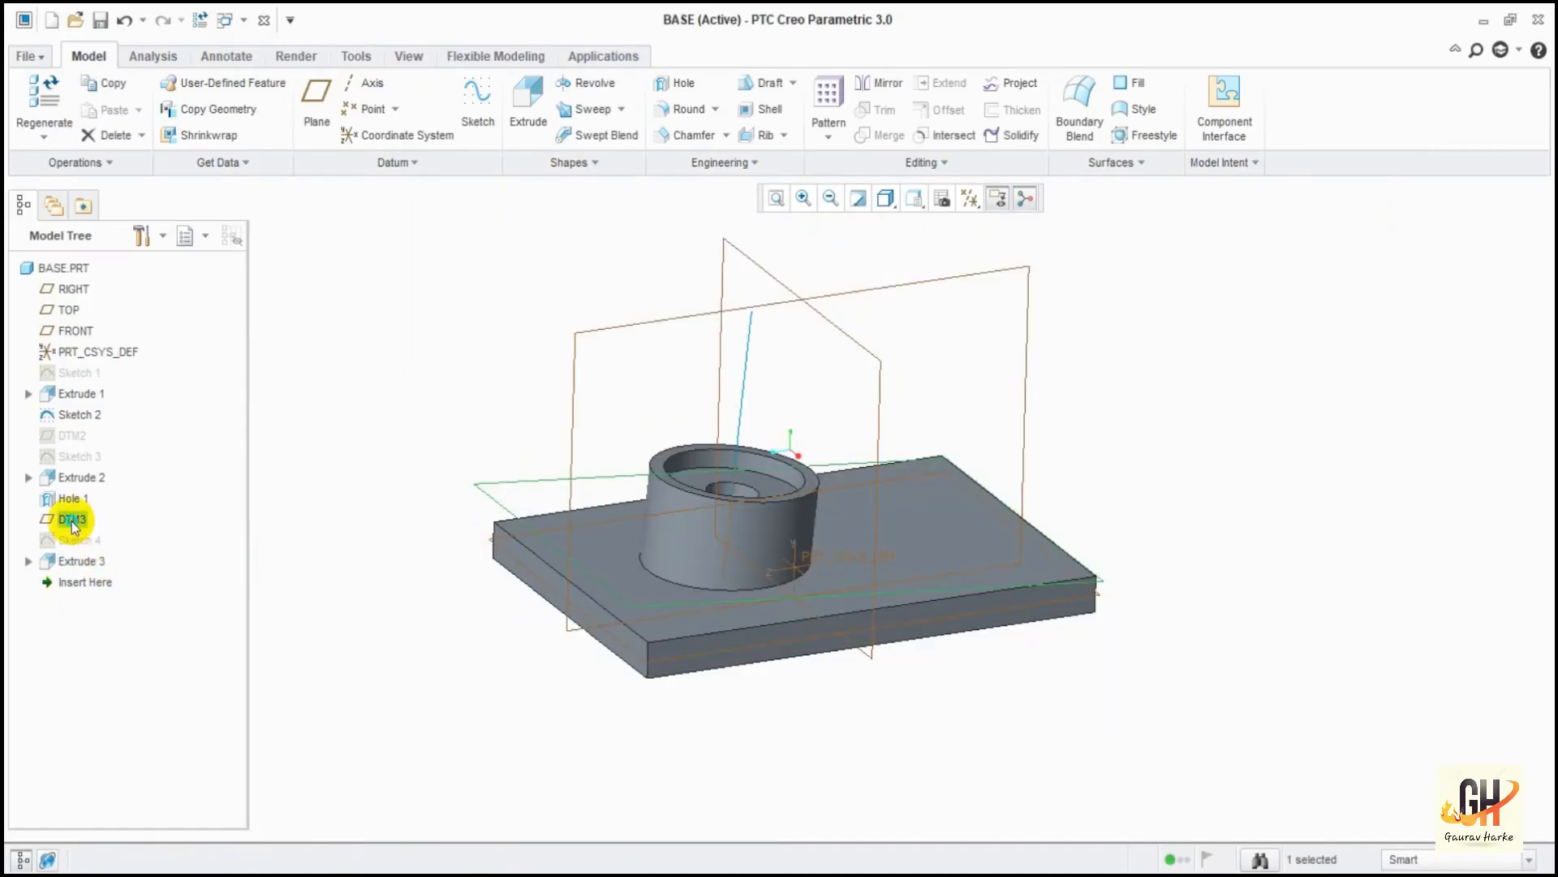
pyautogui.rightClick(77, 519)
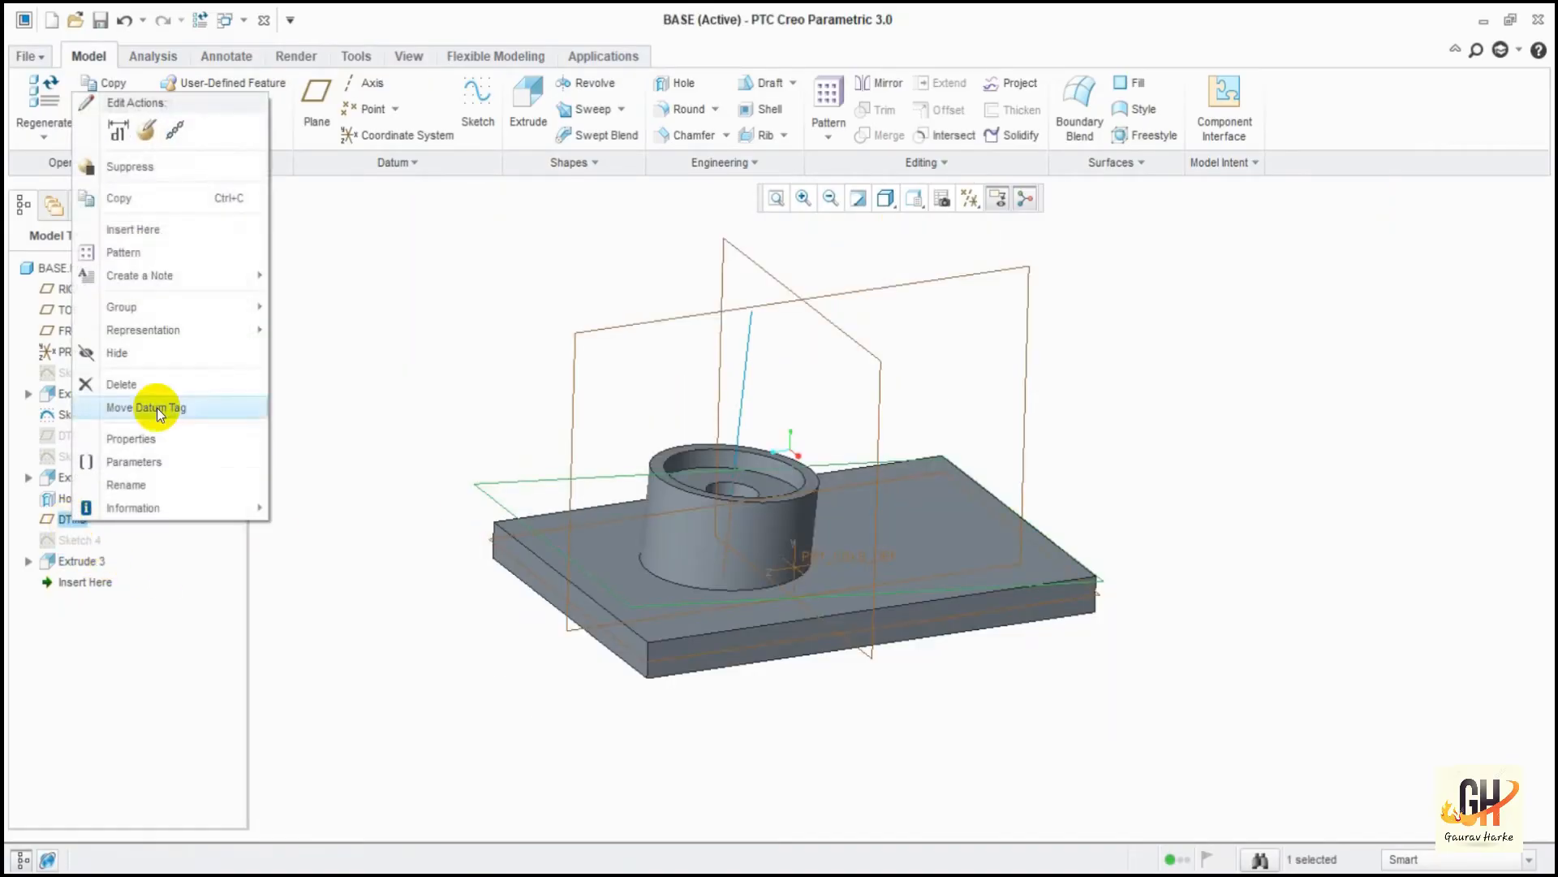
pyautogui.click(134, 359)
pyautogui.moveTo(442, 568); pyautogui.dragTo(426, 601, button='middle')
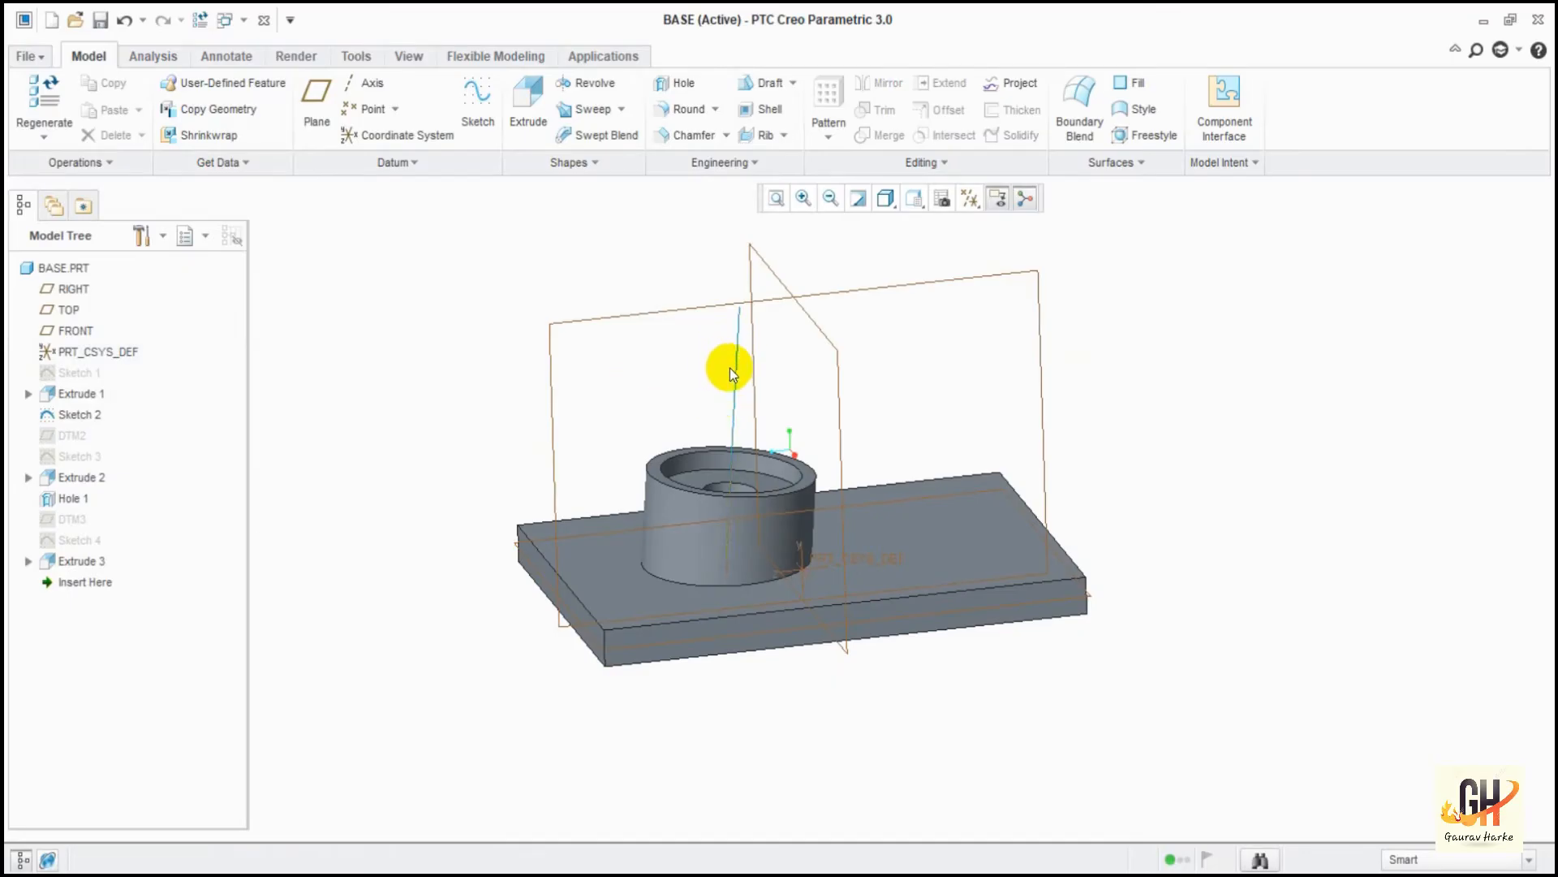
# Hide Sketch 2, the boss's axis line, and restore the model's default orientation.
pyautogui.rightClick(122, 415)
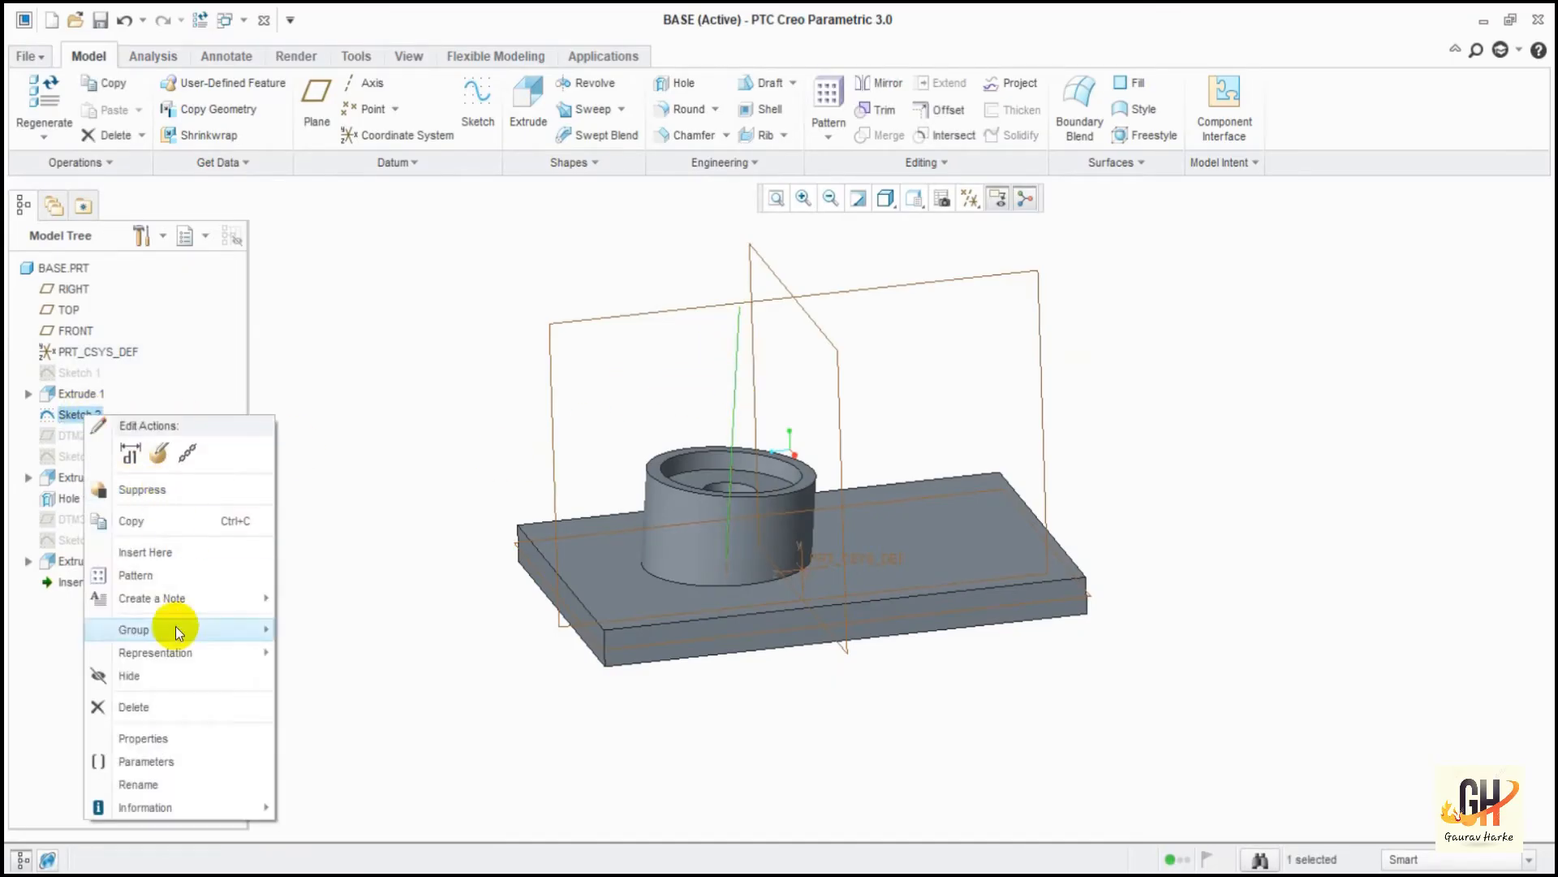
pyautogui.click(167, 674)
pyautogui.moveTo(598, 679); pyautogui.dragTo(574, 703, button='middle')
pyautogui.hotkey('ctrl', 'd')
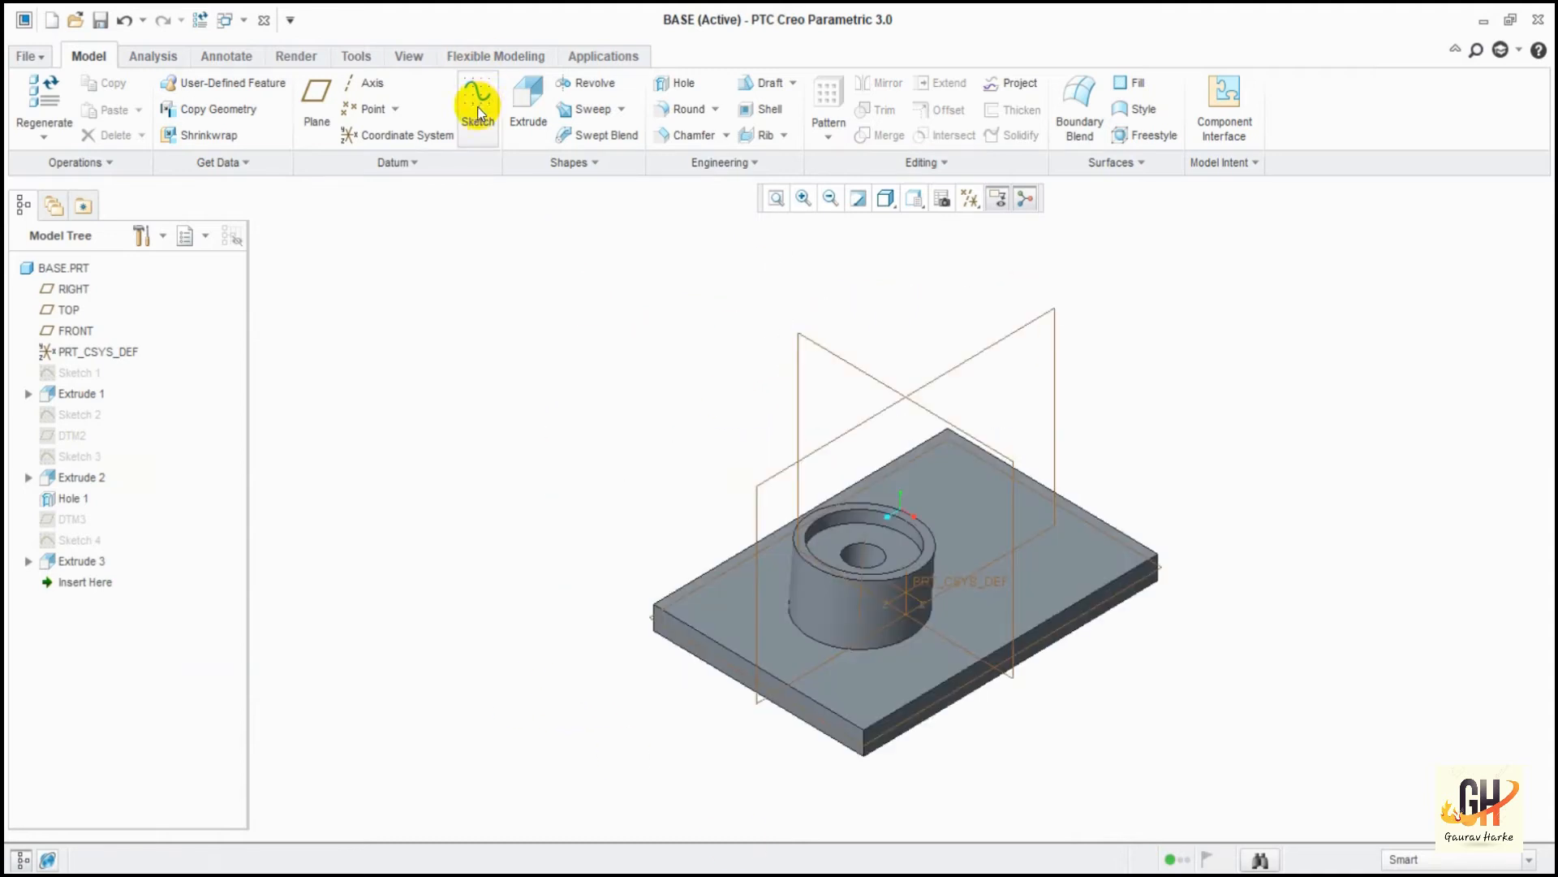
# Start a new sketch on the plate's short end face farthest from the boss.
pyautogui.click(477, 104)
pyautogui.moveTo(820, 528)
pyautogui.mouseDown(button='middle')
pyautogui.moveTo(772, 546)
pyautogui.moveTo(875, 662)
pyautogui.mouseUp(button='middle')
pyautogui.click(883, 664)
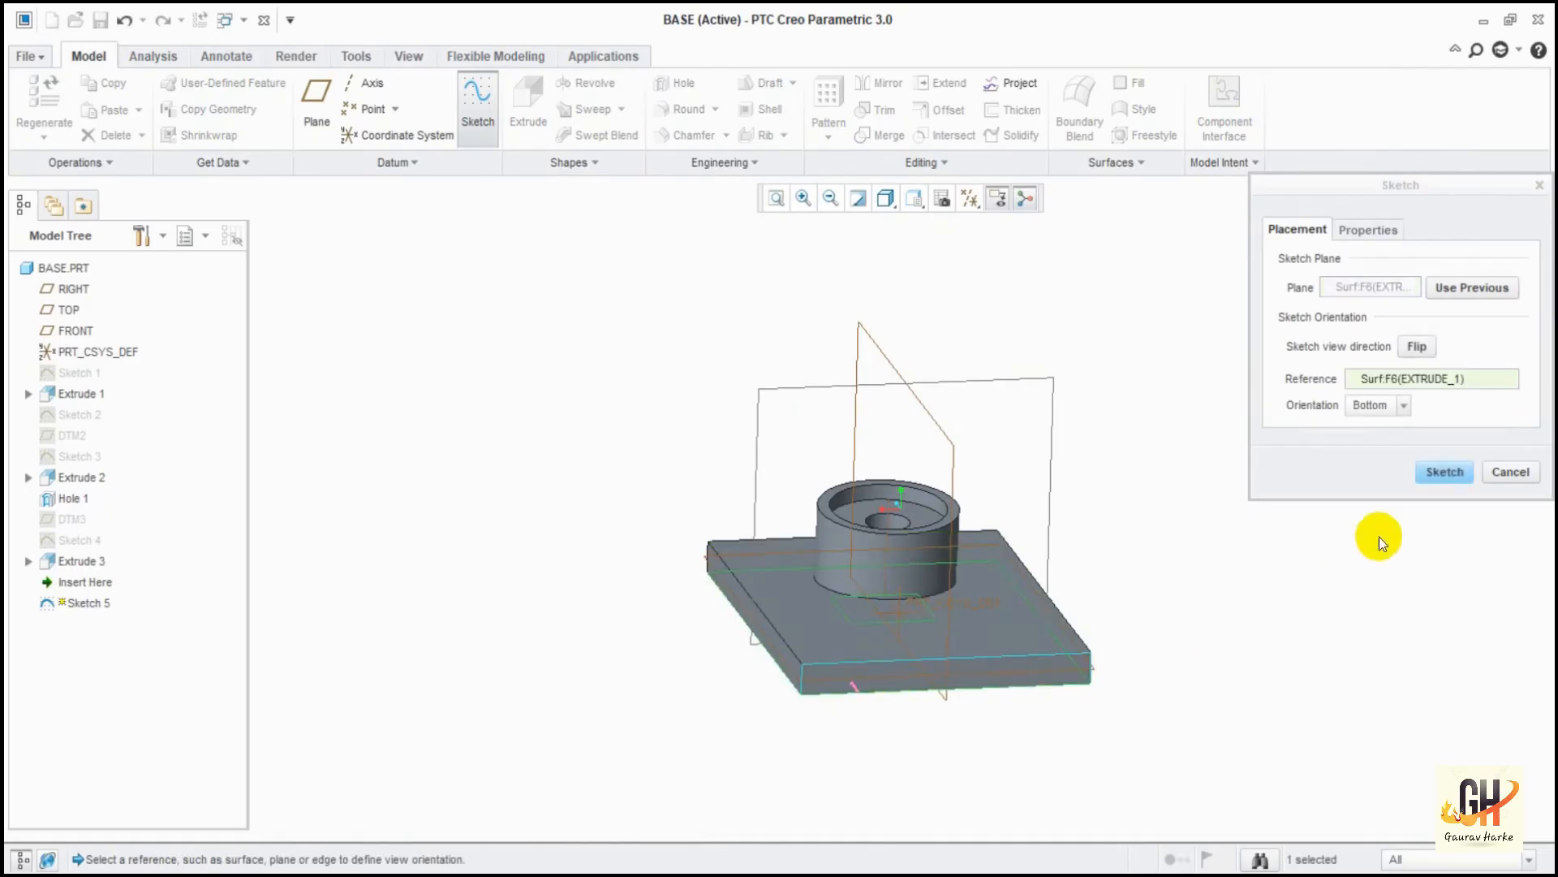
pyautogui.click(1456, 473)
pyautogui.moveTo(1124, 407)
pyautogui.keyDown('ctrl'); pyautogui.mouseDown(button='middle')
pyautogui.moveTo(1120, 505)
pyautogui.moveTo(1172, 372)
pyautogui.moveTo(1152, 454)
pyautogui.mouseUp(button='middle'); pyautogui.keyUp('ctrl')
# Add the plate's top edge and both side edges as sketch references.
pyautogui.click(33, 108)
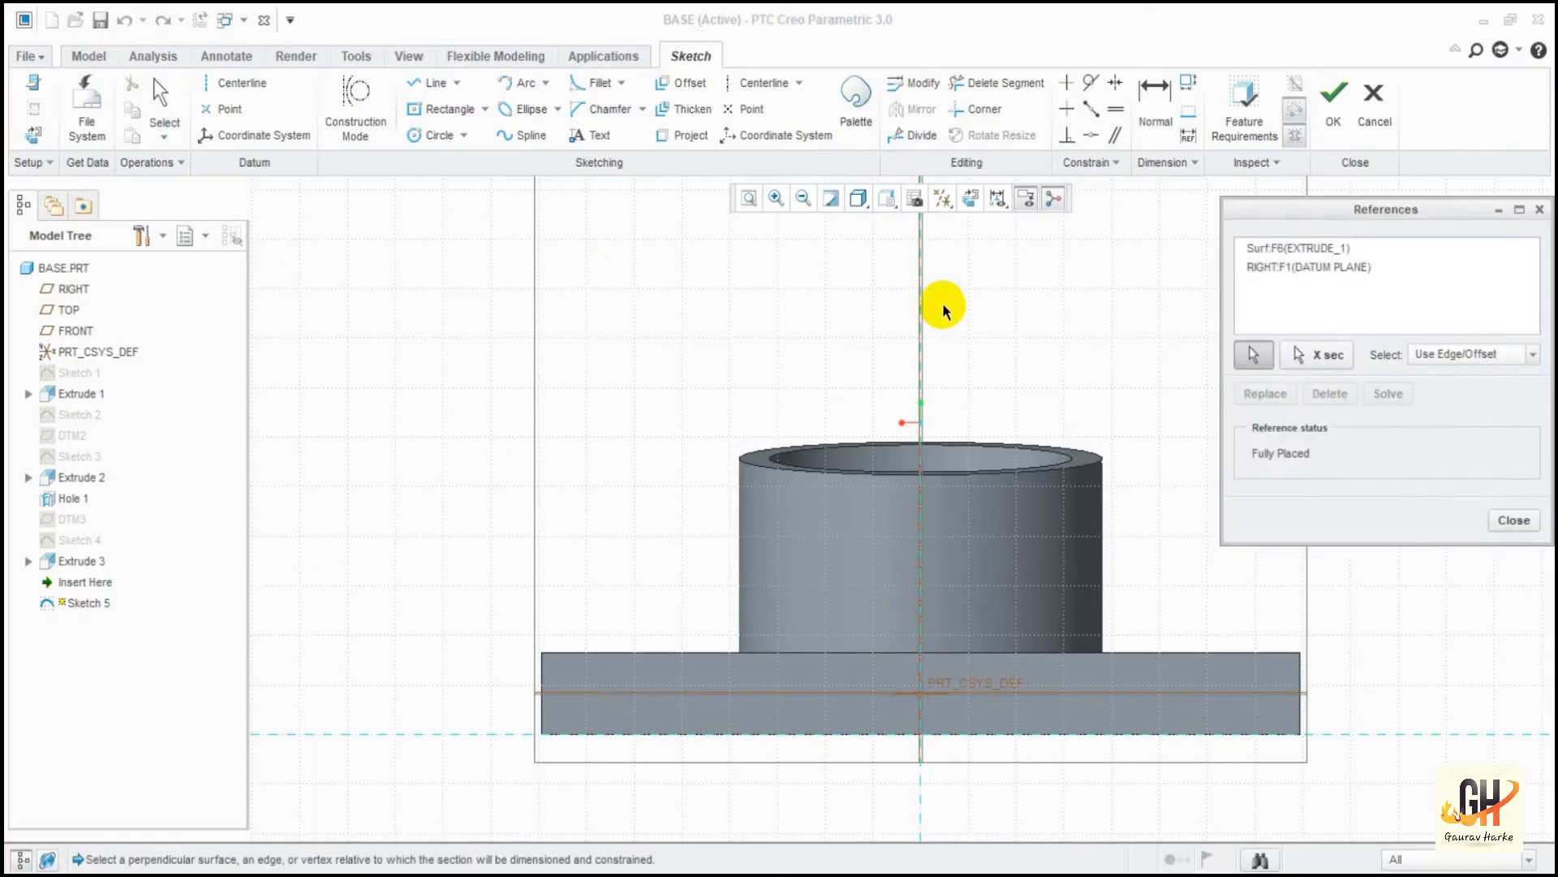
pyautogui.click(678, 653)
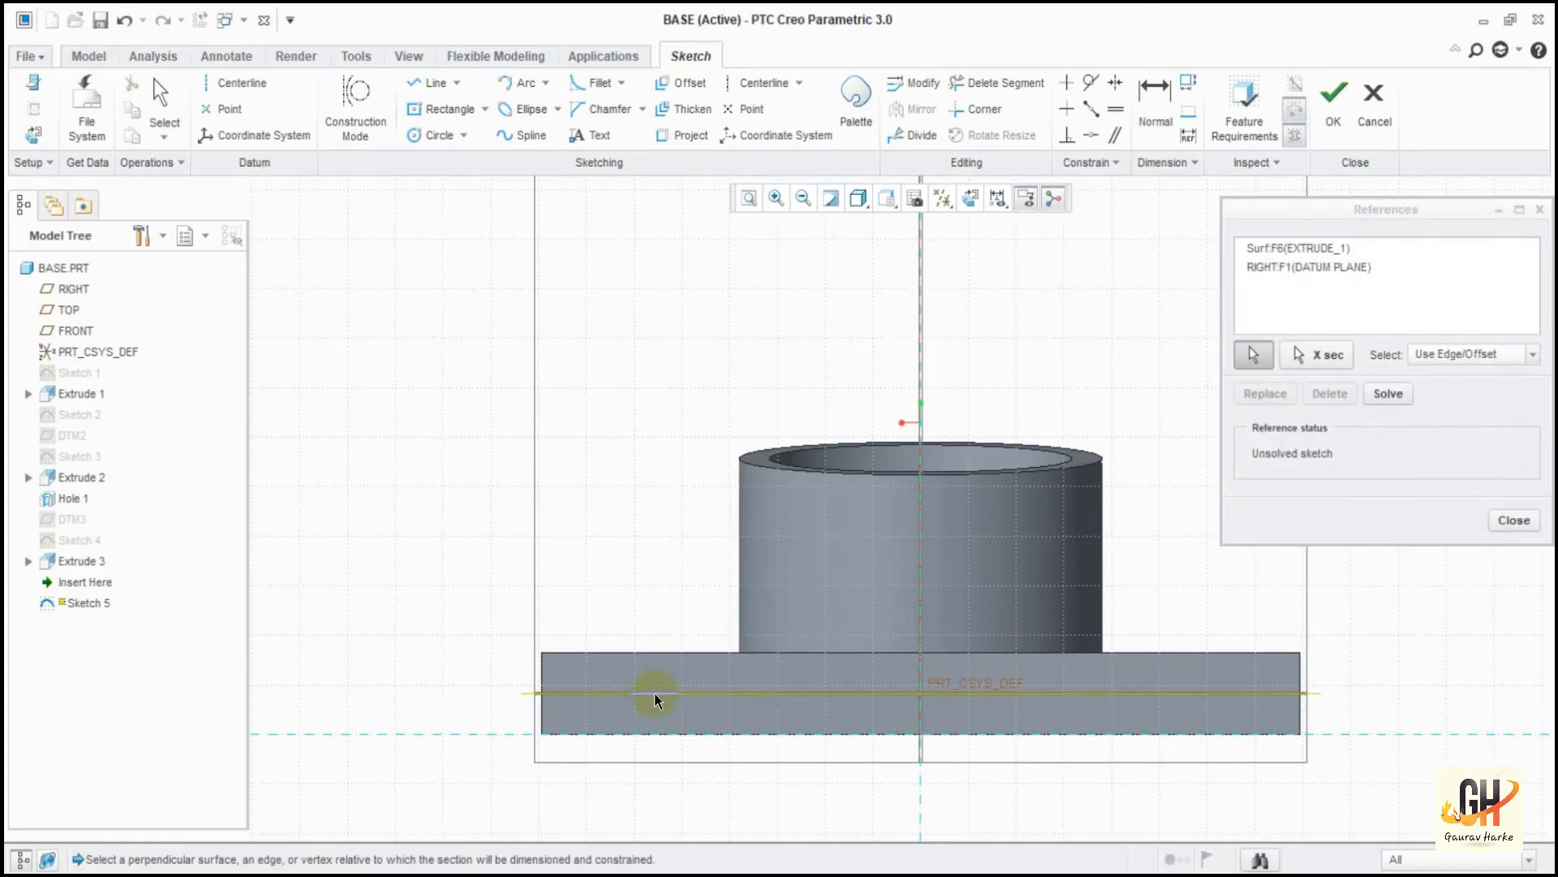
pyautogui.click(544, 684)
pyautogui.click(1303, 672)
pyautogui.click(1514, 519)
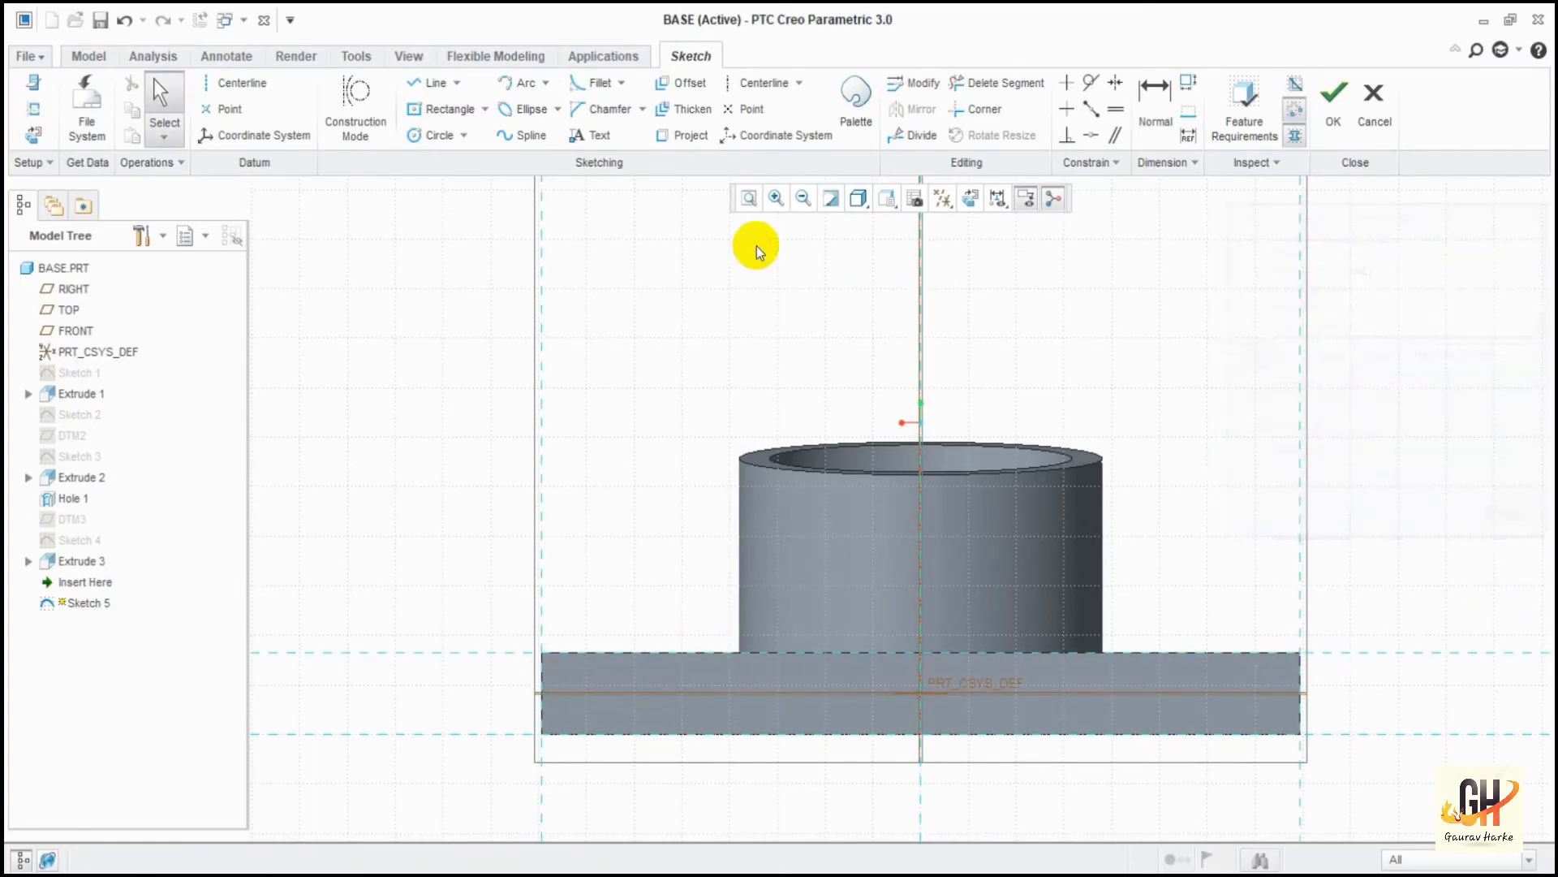
# Draw a vertical centreline along the RIGHT plane and keep the sketch open.
pyautogui.click(735, 84)
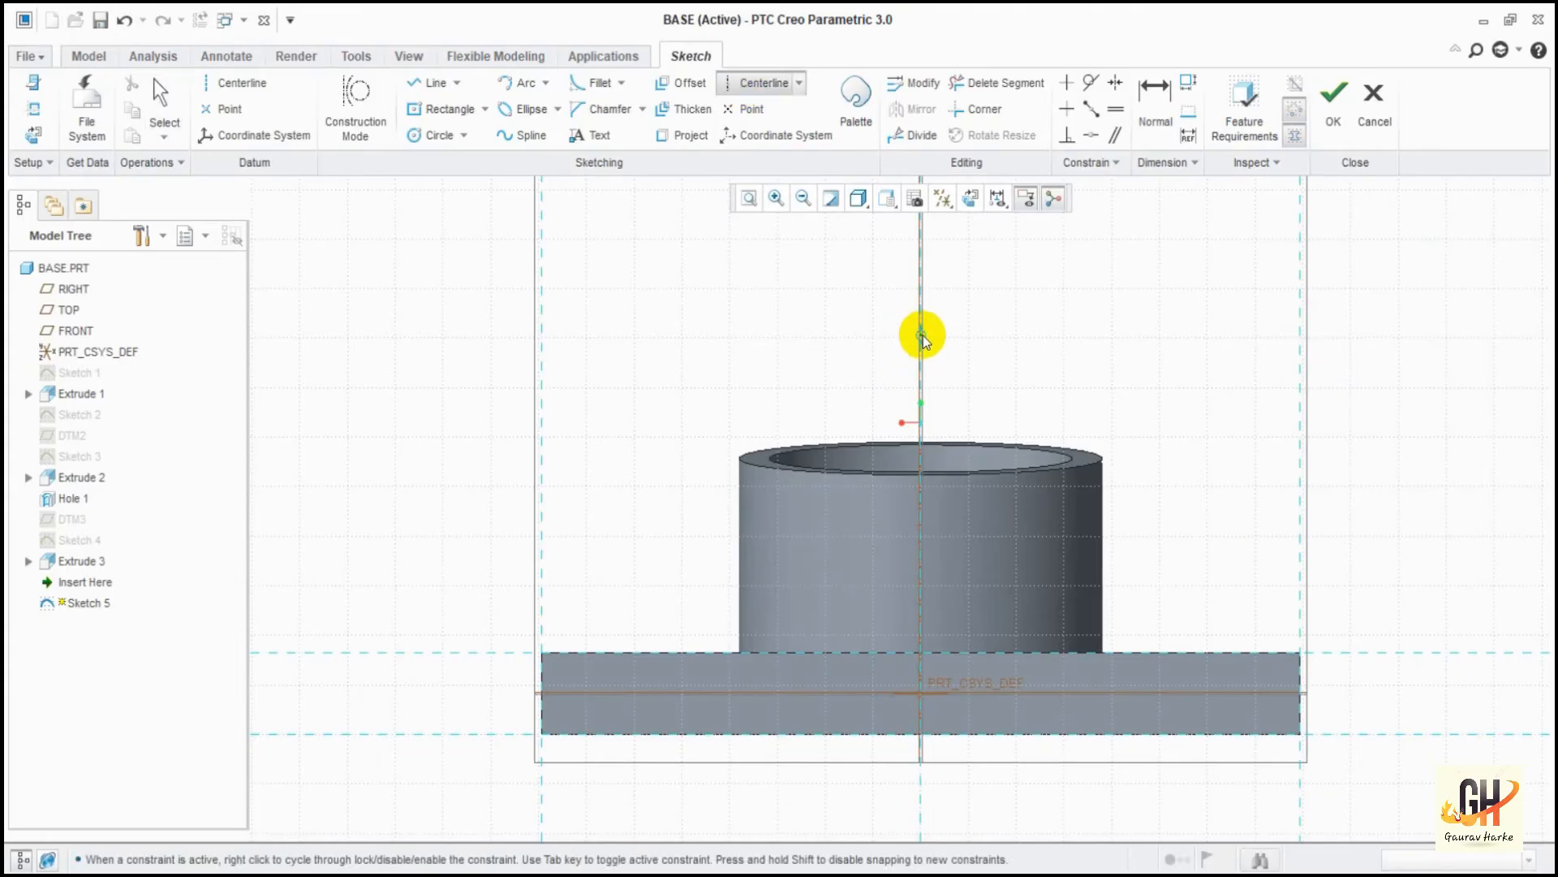
pyautogui.press('Escape')
pyautogui.press('Escape')
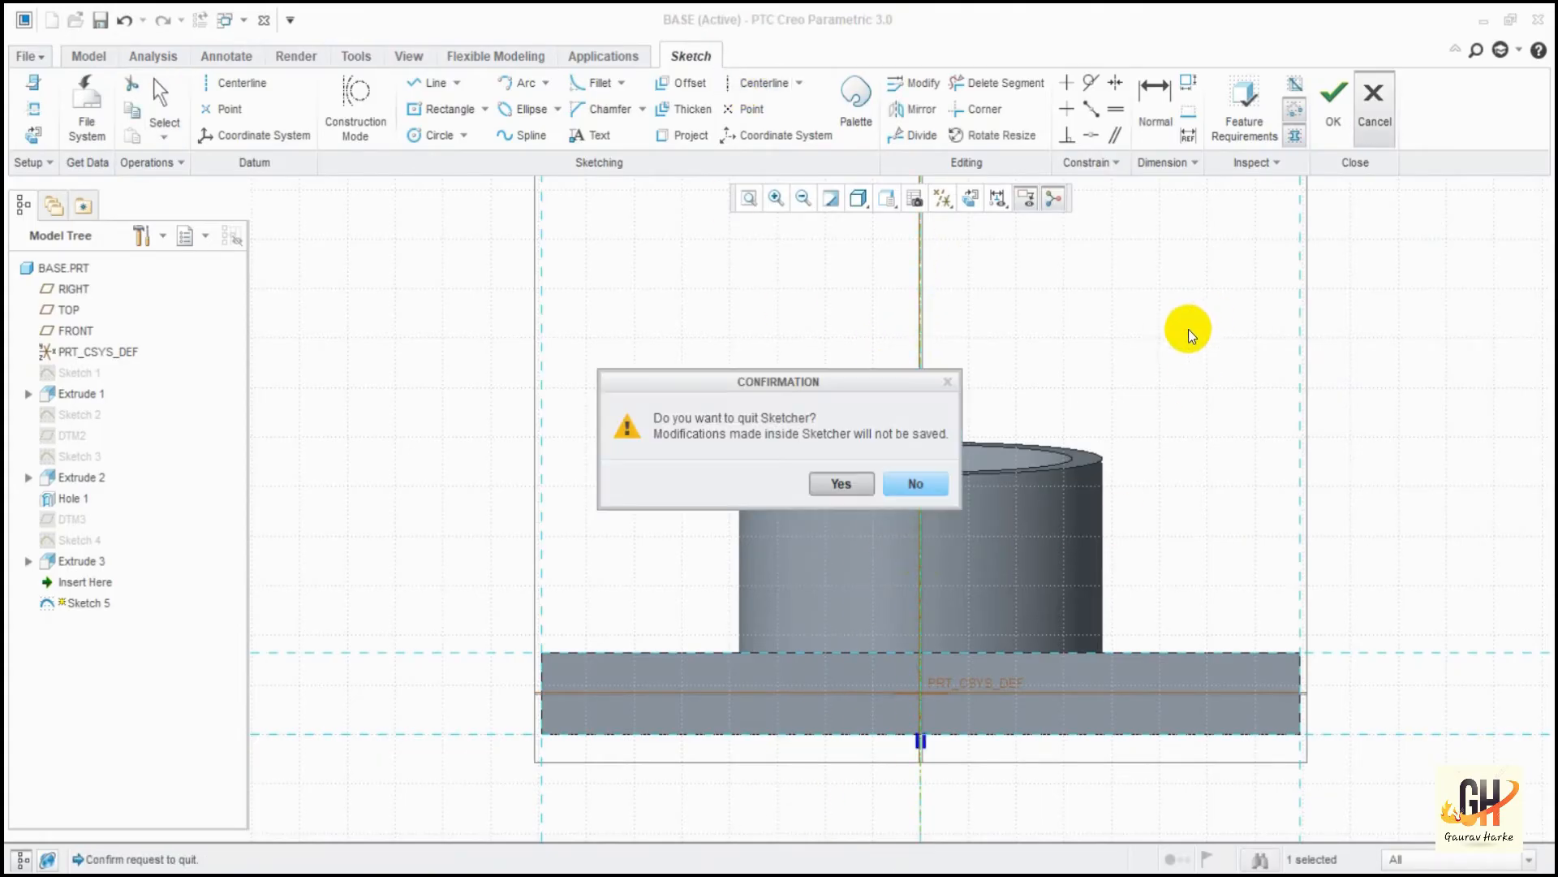
pyautogui.click(911, 479)
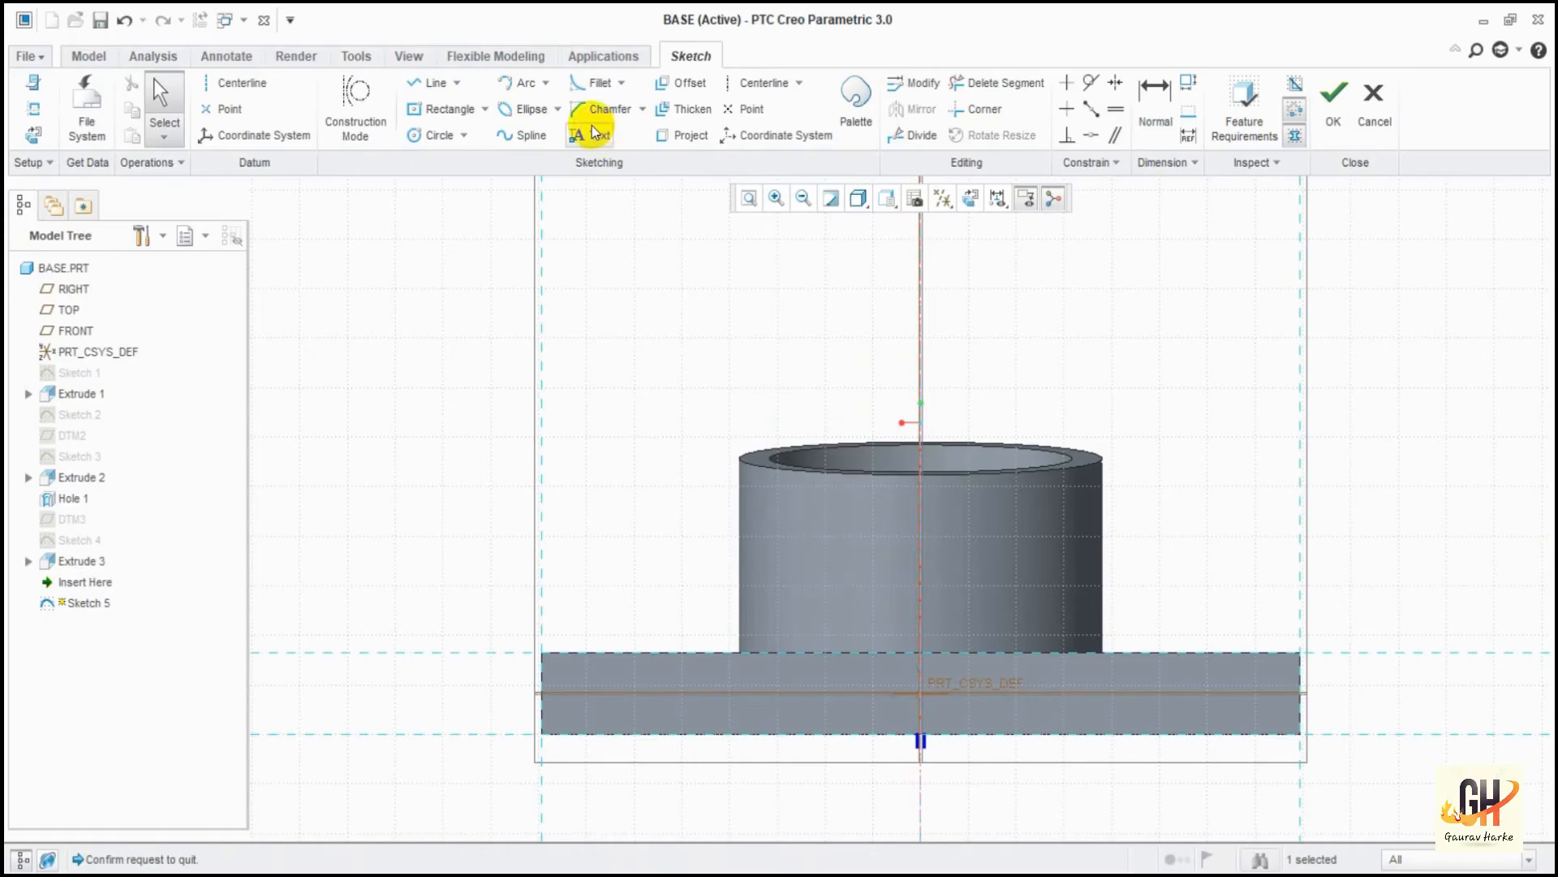
# Sketch a circle centred on the vertical centreline above the plate and set its diameter to 11.938*2.
pyautogui.click(439, 135)
pyautogui.click(919, 382)
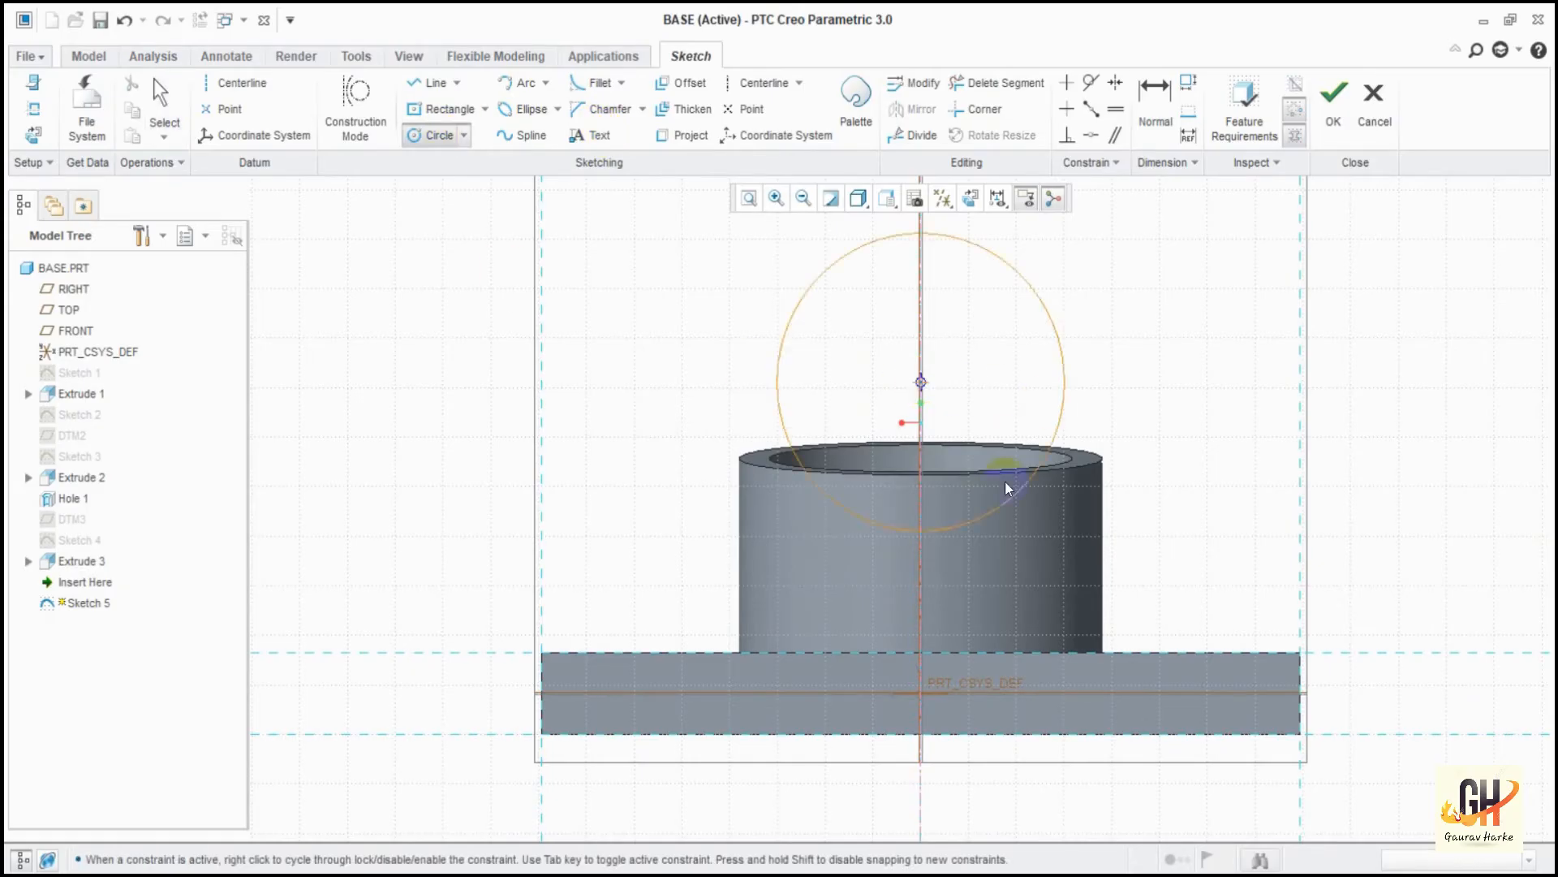
pyautogui.click(1044, 504)
pyautogui.middleClick(1055, 506)
pyautogui.moveTo(712, 215); pyautogui.dragTo(1140, 252)
pyautogui.doubleClick(1140, 251)
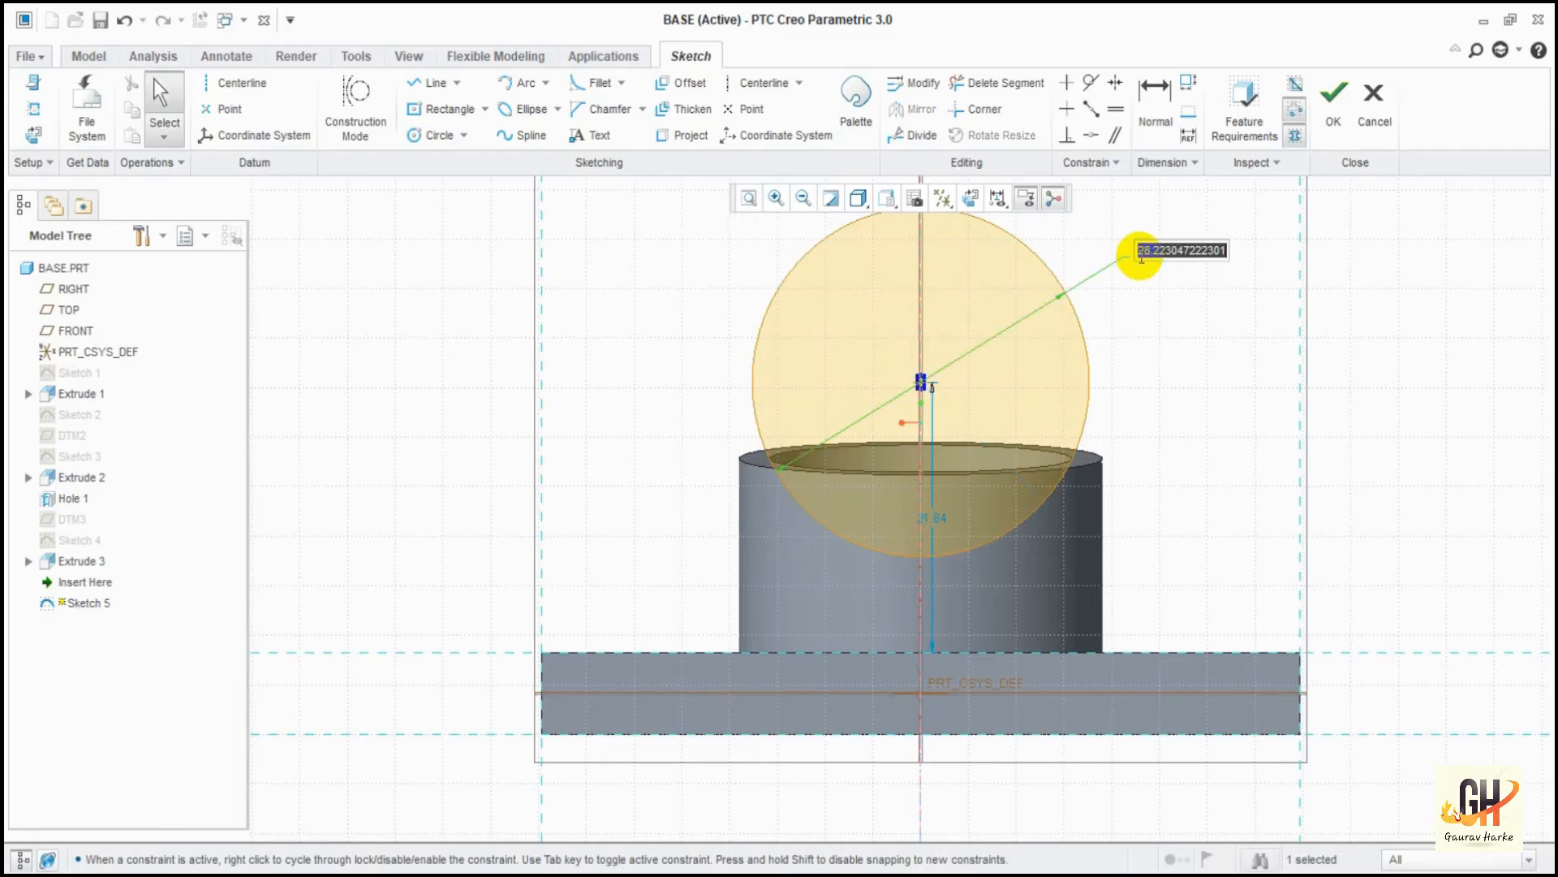
pyautogui.write('11.938')
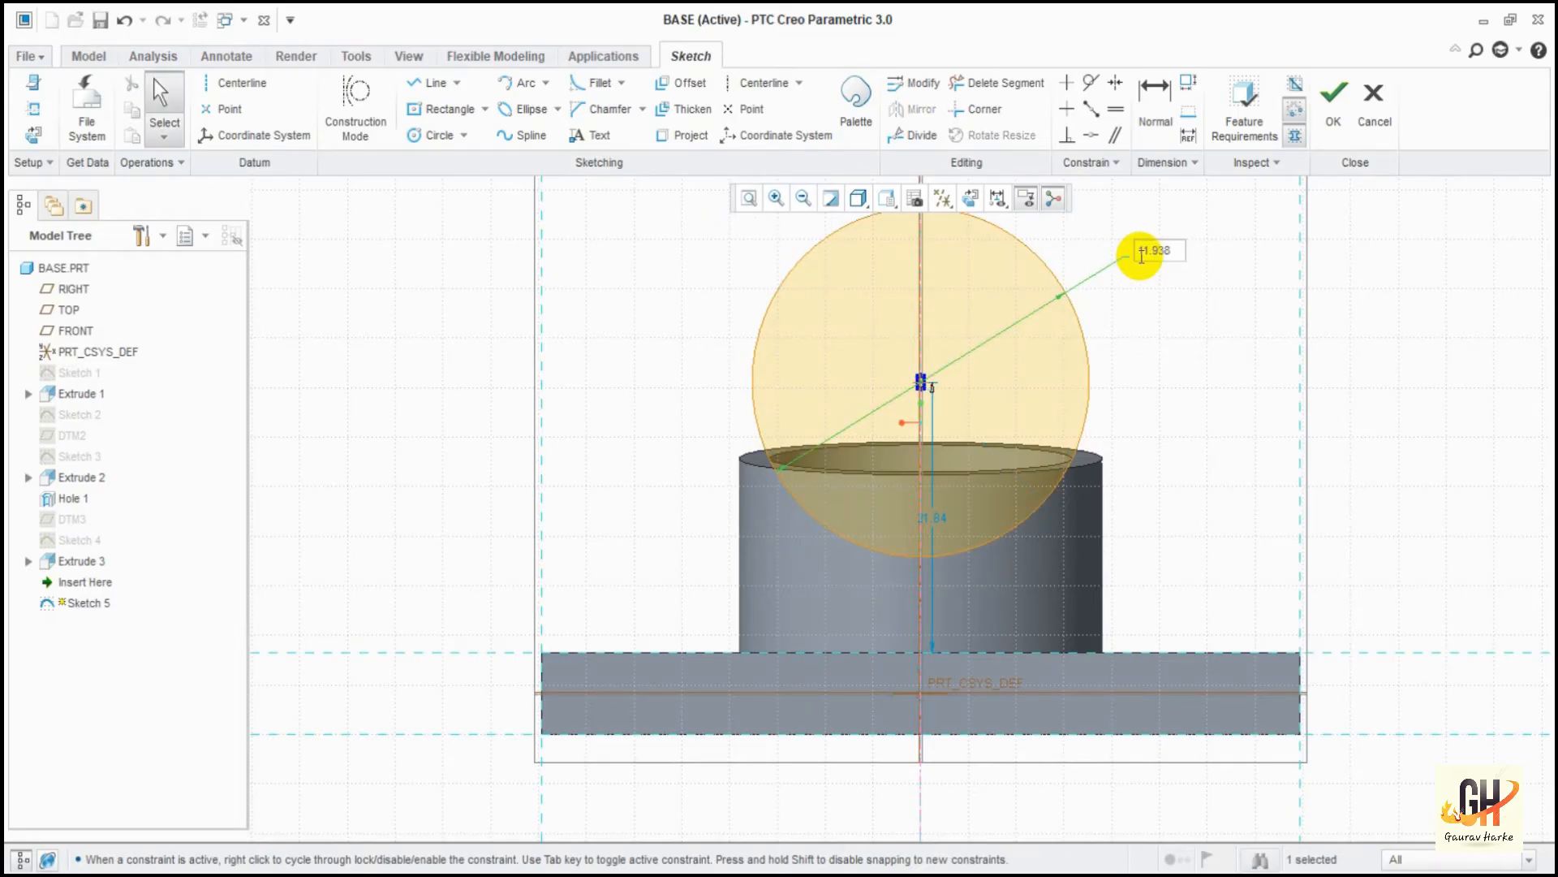
pyautogui.write('*2')
pyautogui.press('Return')
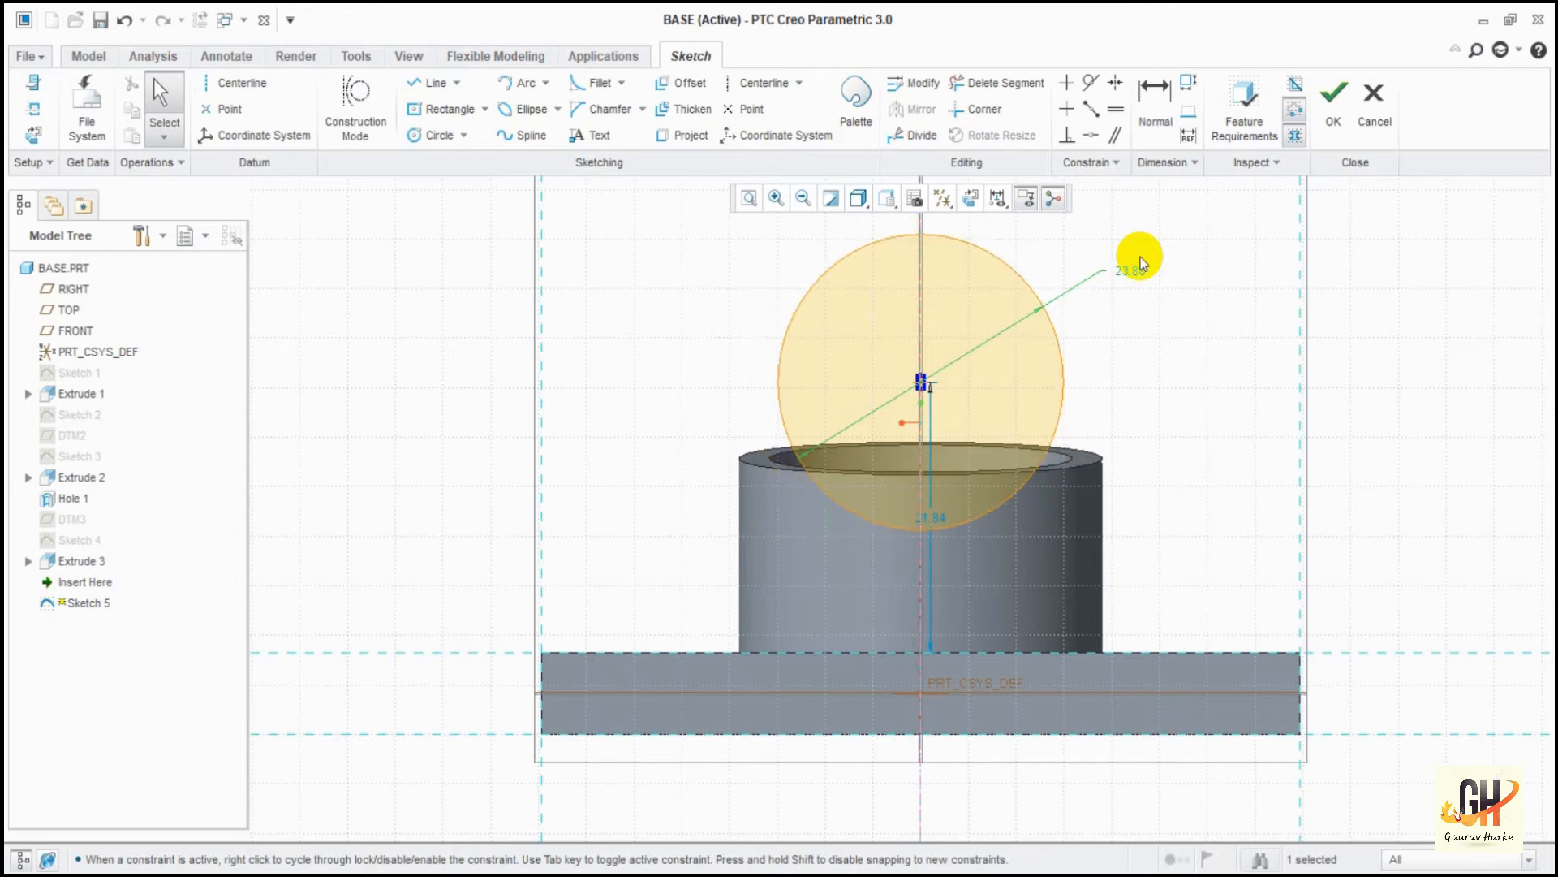
# Set the height of the circle's centre above the plate's top edge to 7.62.
pyautogui.moveTo(937, 525); pyautogui.dragTo(1230, 516)
pyautogui.doubleClick(1232, 513)
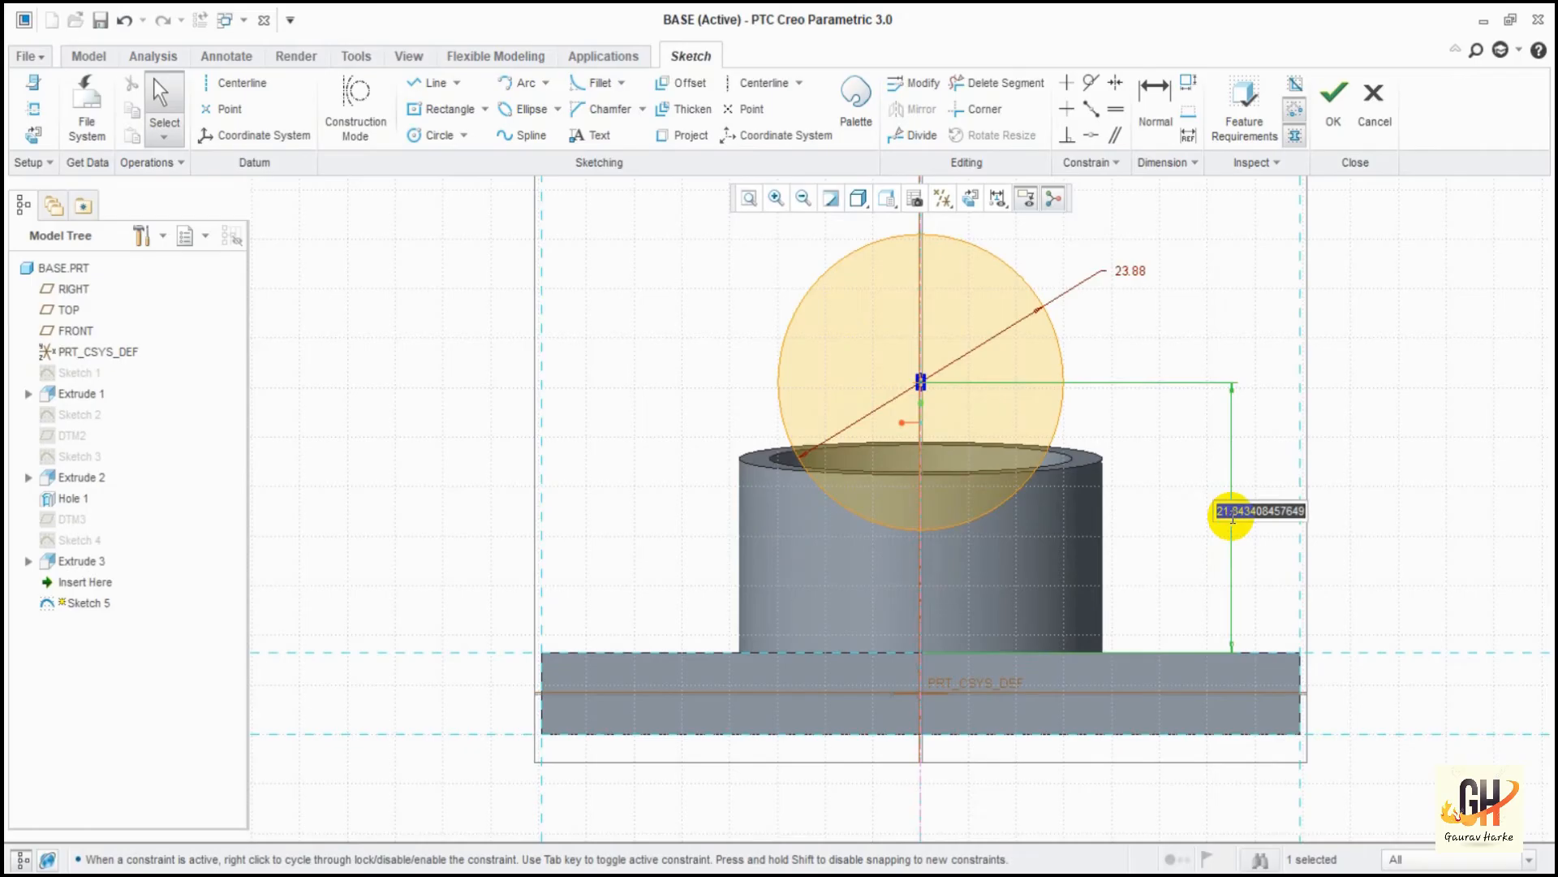
pyautogui.write('7.62')
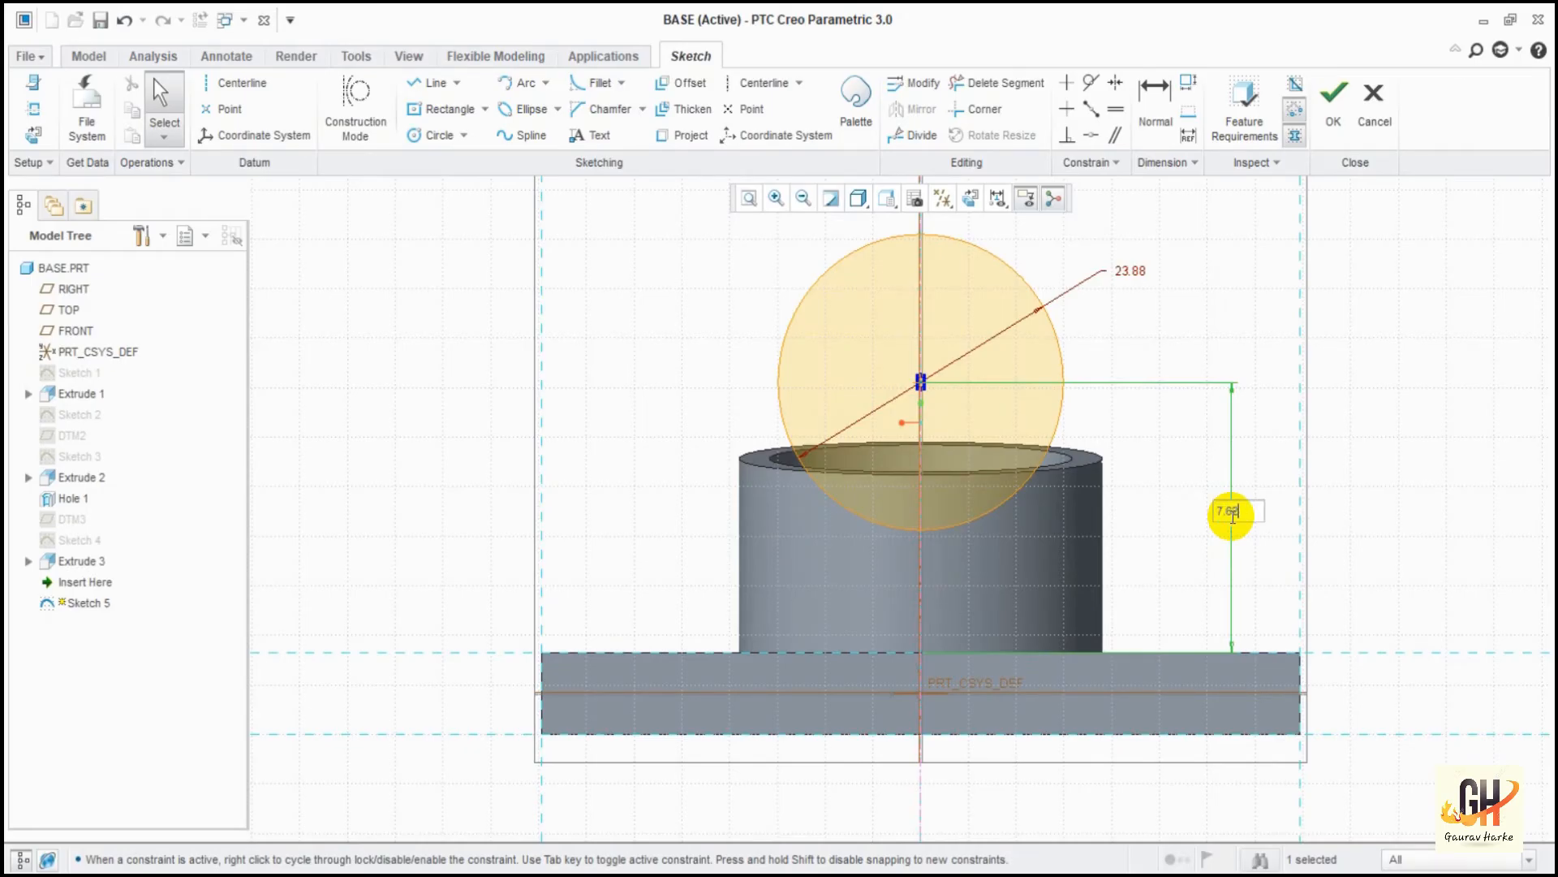
pyautogui.press('Return')
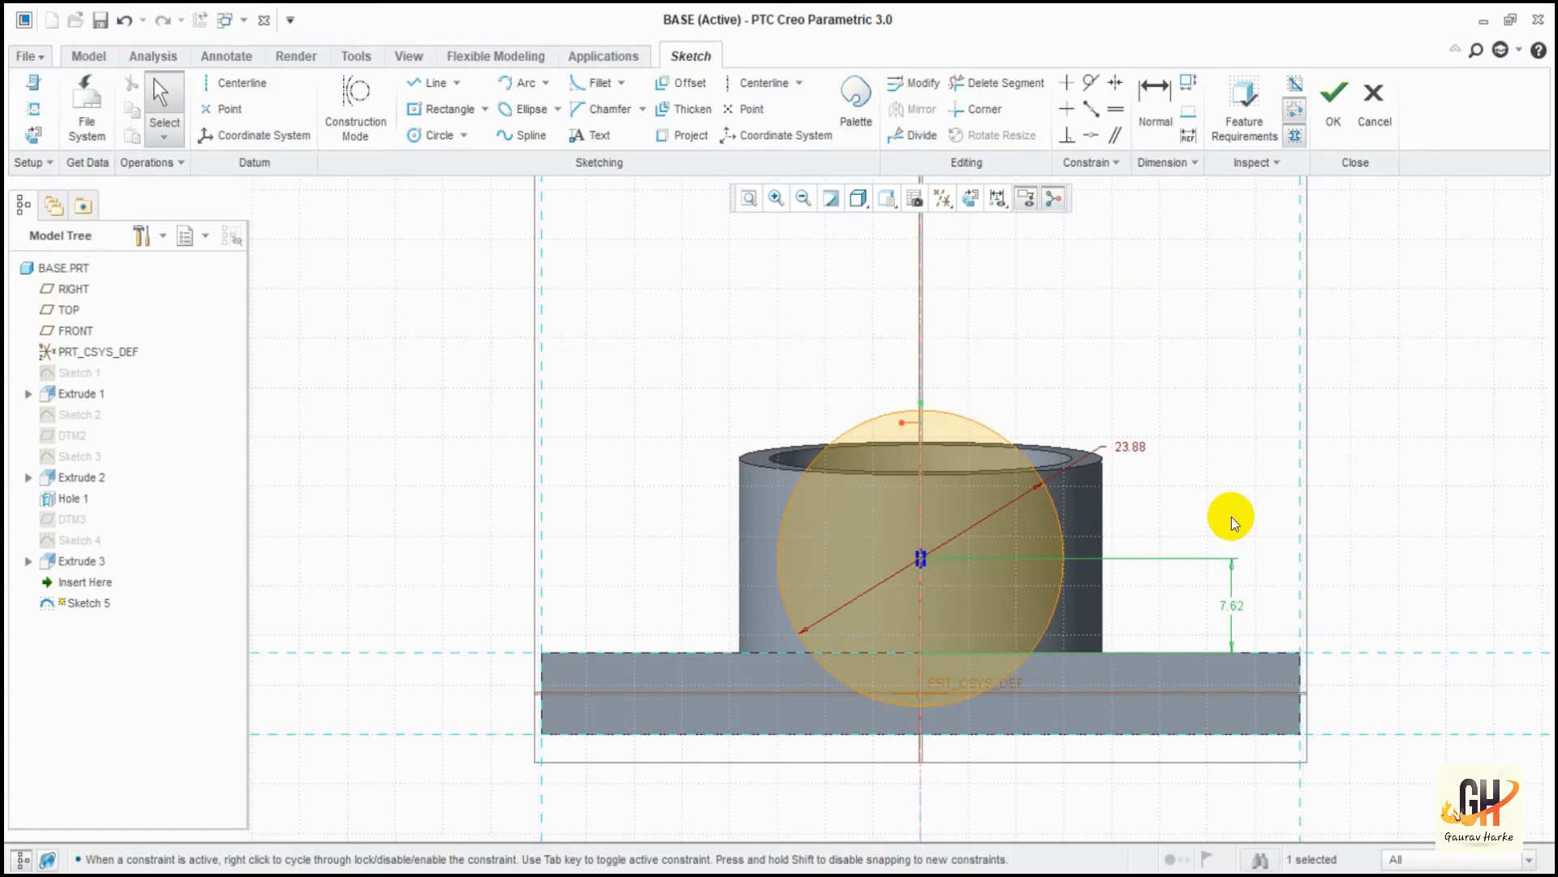
# Draw a slanted line left of the circle, rising at about 73° from the plate's top edge, about 15 in from its side edge.
pyautogui.scroll(1, 1207, 542)
pyautogui.keyDown('ctrl'); pyautogui.moveTo(1207, 542); pyautogui.dragTo(1197, 609, button='middle'); pyautogui.keyUp('ctrl')
pyautogui.moveTo(1148, 512)
pyautogui.keyDown('shift'); pyautogui.mouseDown(button='middle')
pyautogui.moveTo(1406, 348)
pyautogui.moveTo(1412, 410)
pyautogui.mouseUp(button='middle'); pyautogui.keyUp('shift')
pyautogui.keyDown('ctrl'); pyautogui.moveTo(1386, 393); pyautogui.dragTo(1381, 341, button='middle'); pyautogui.keyUp('ctrl')
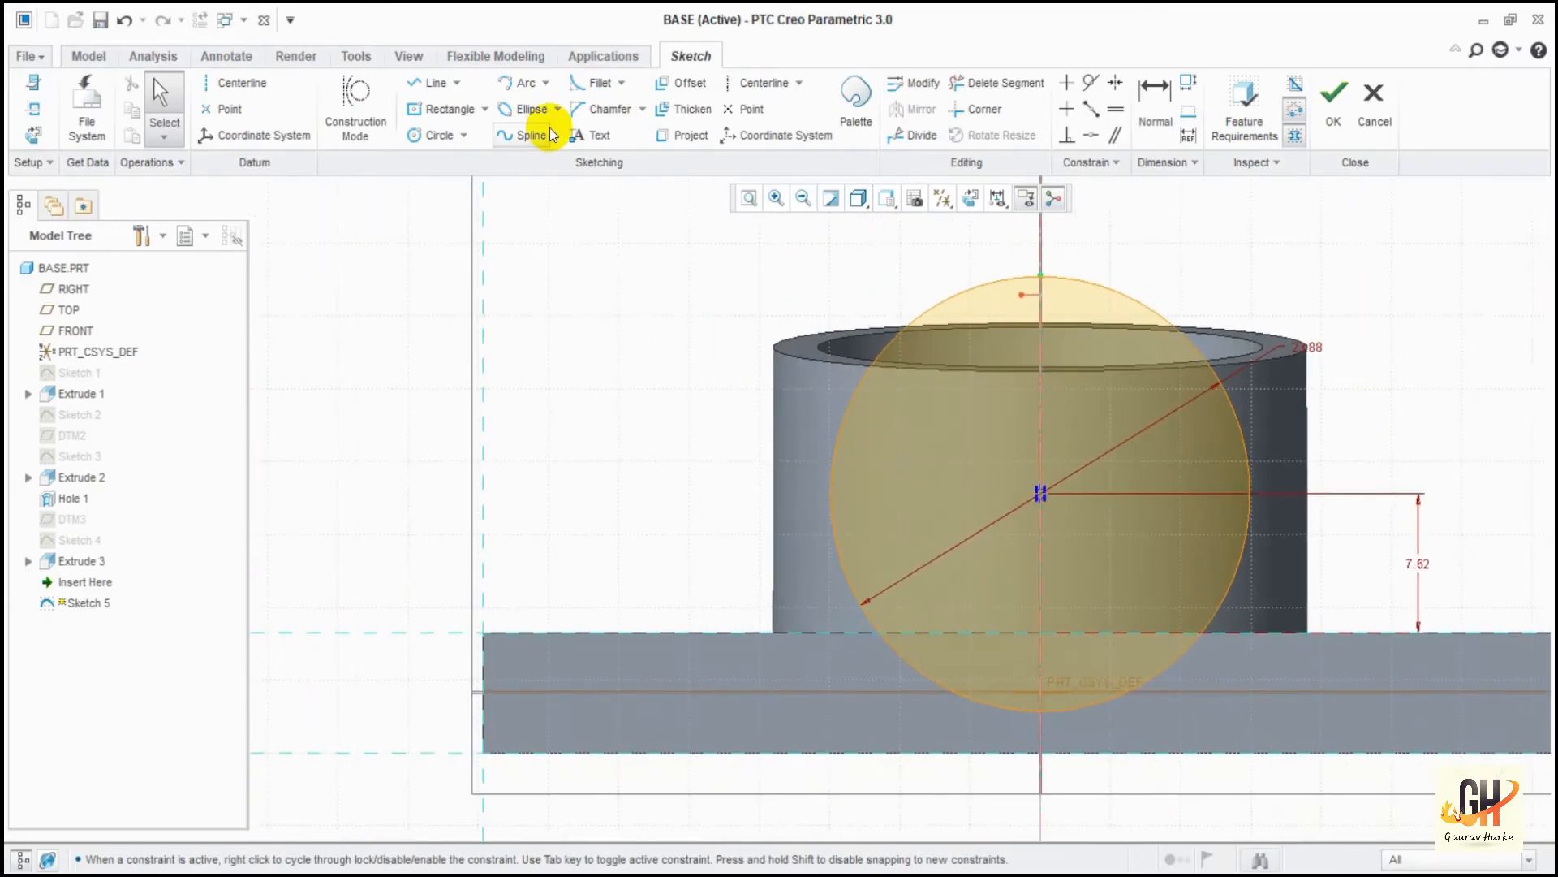
pyautogui.click(431, 82)
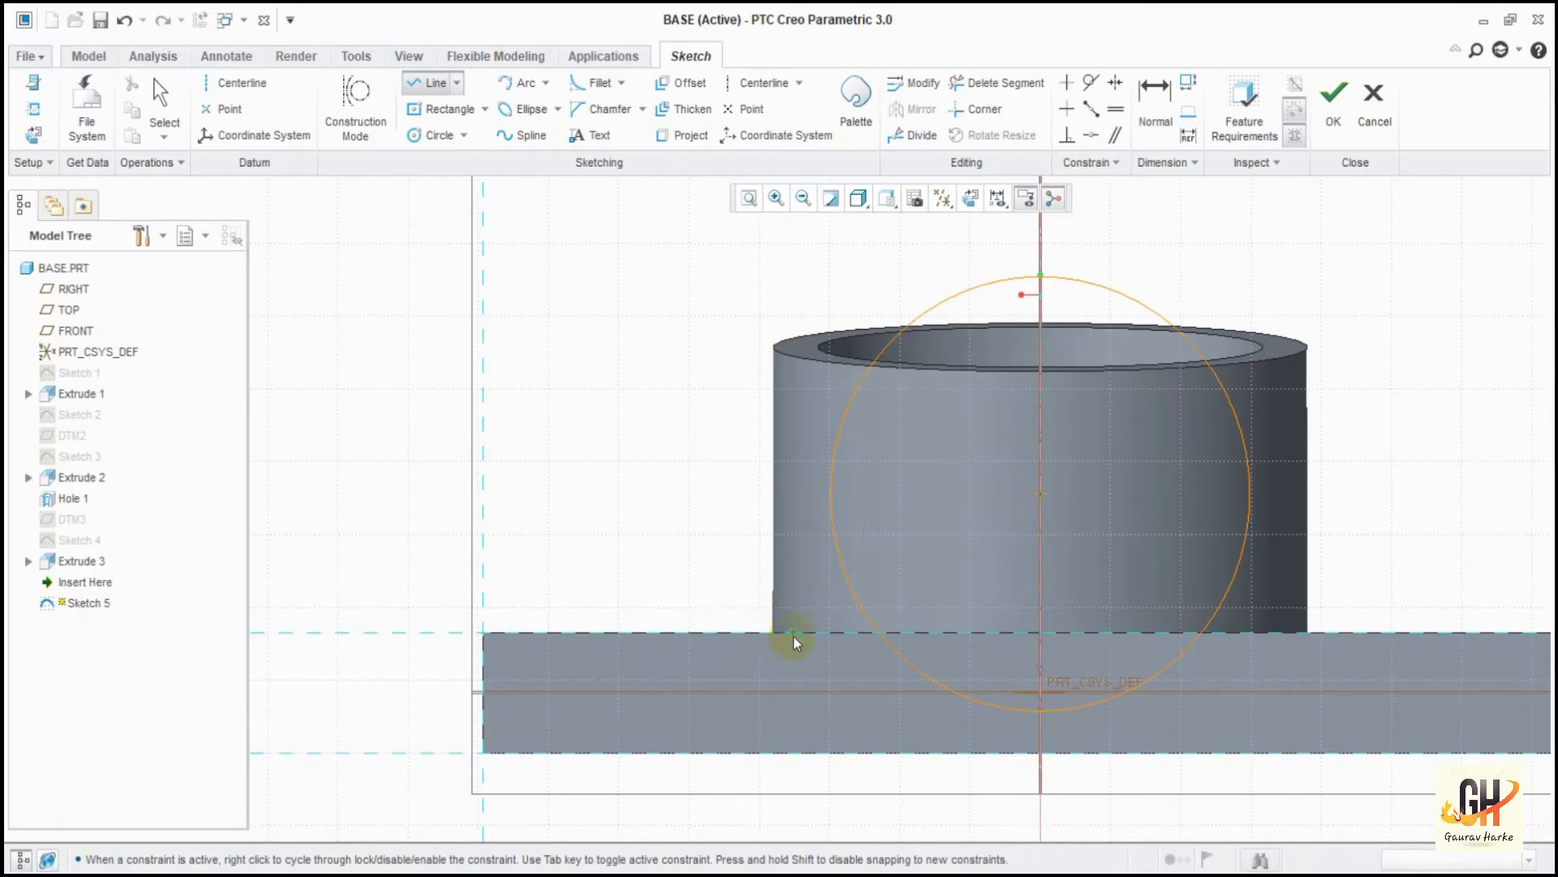
pyautogui.click(745, 632)
pyautogui.click(836, 307)
pyautogui.middleClick(834, 305)
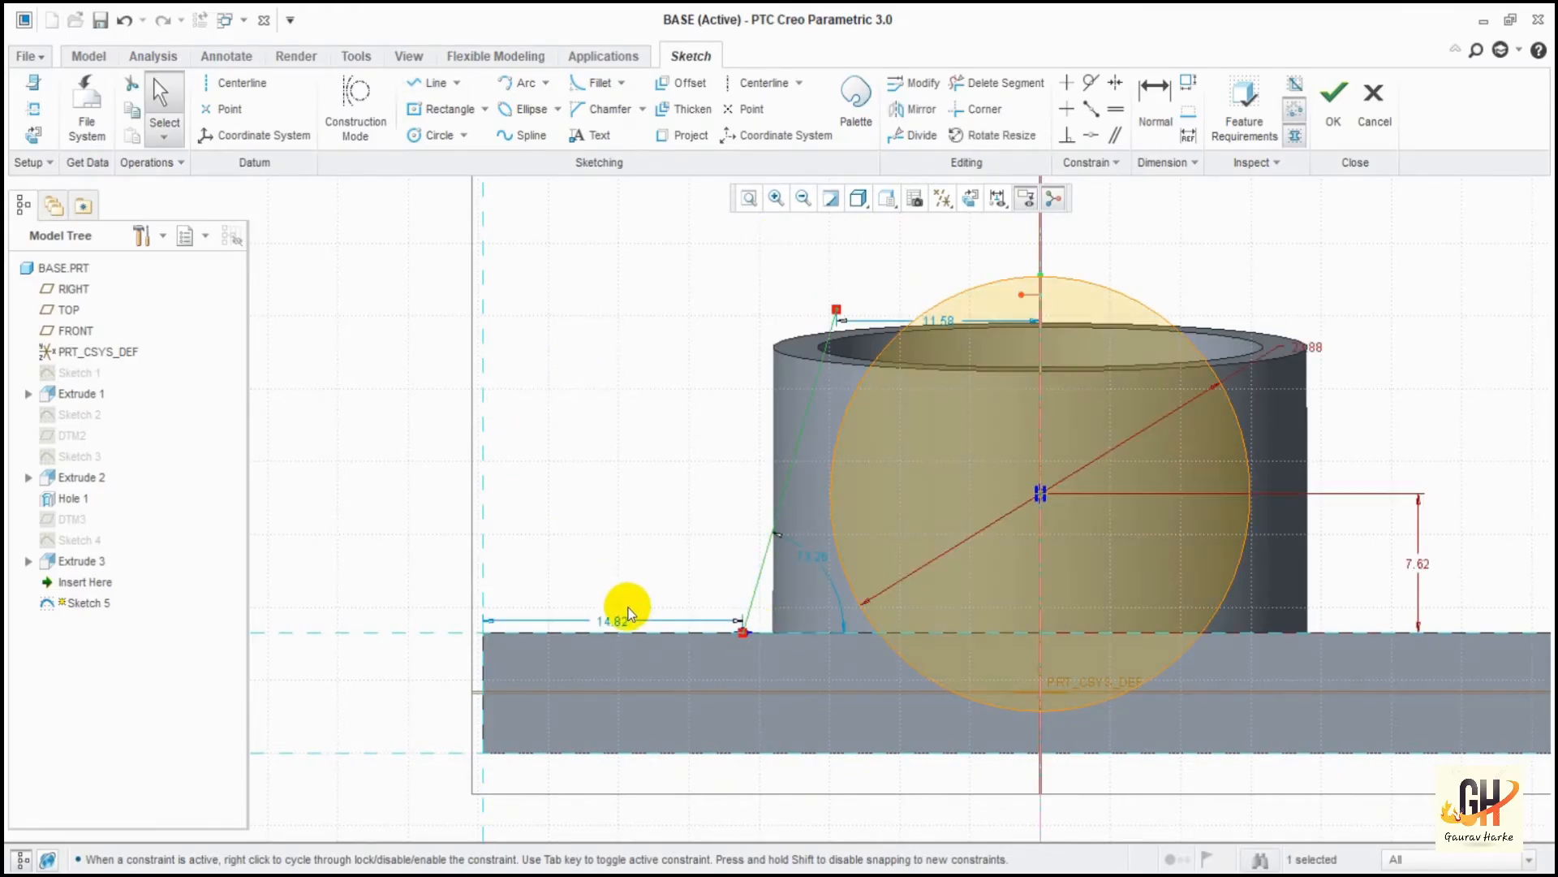
# Dimension the slanted line's lower end from the vertical centreline and set the distance to 12.7.
pyautogui.click(1154, 109)
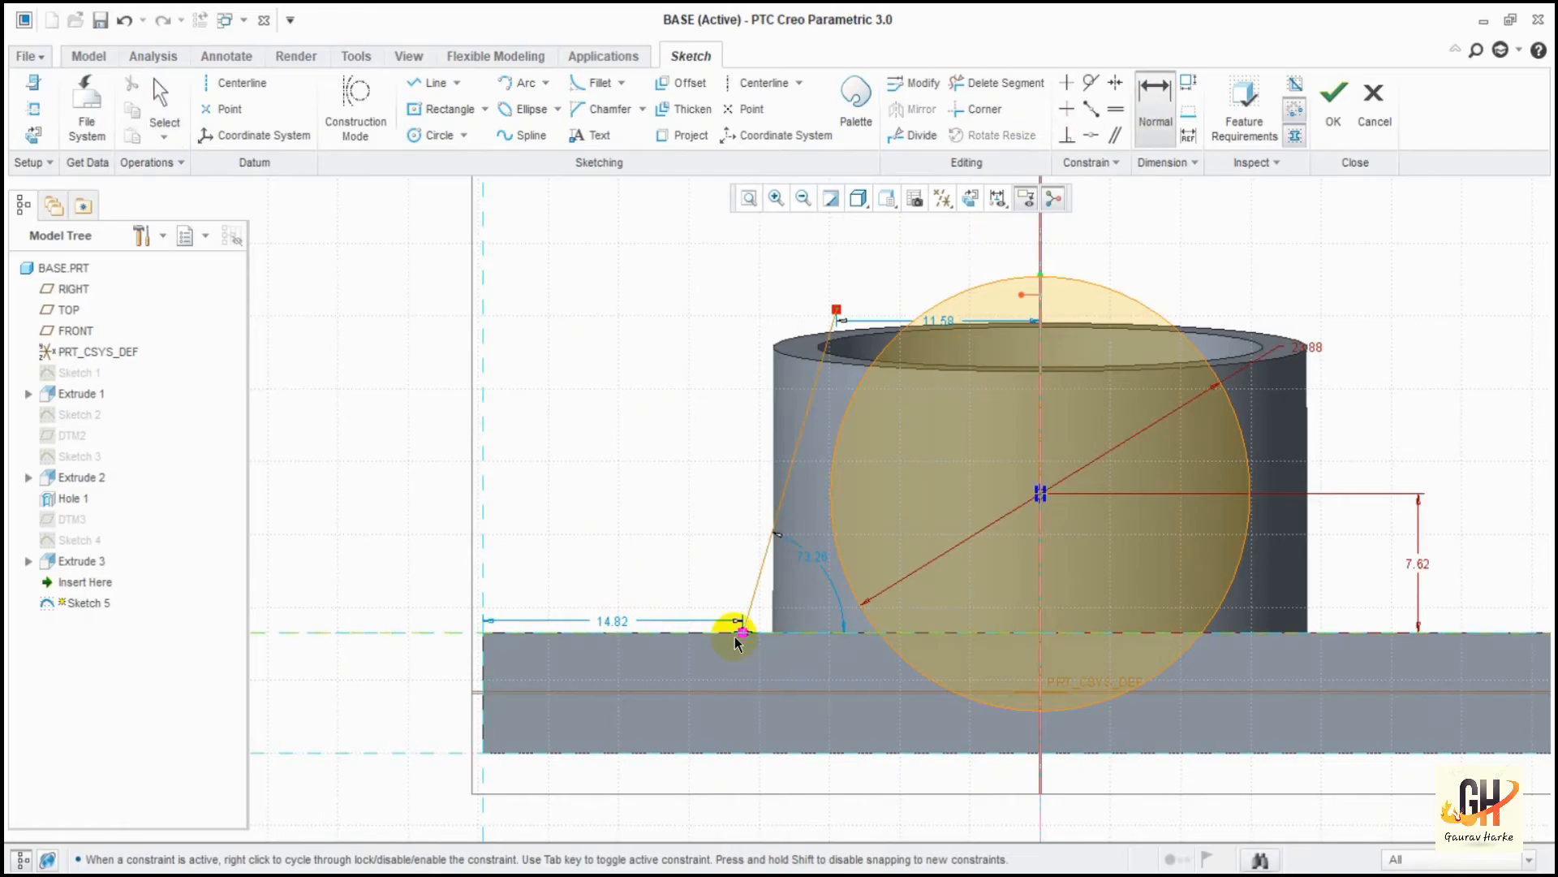
pyautogui.click(1041, 603)
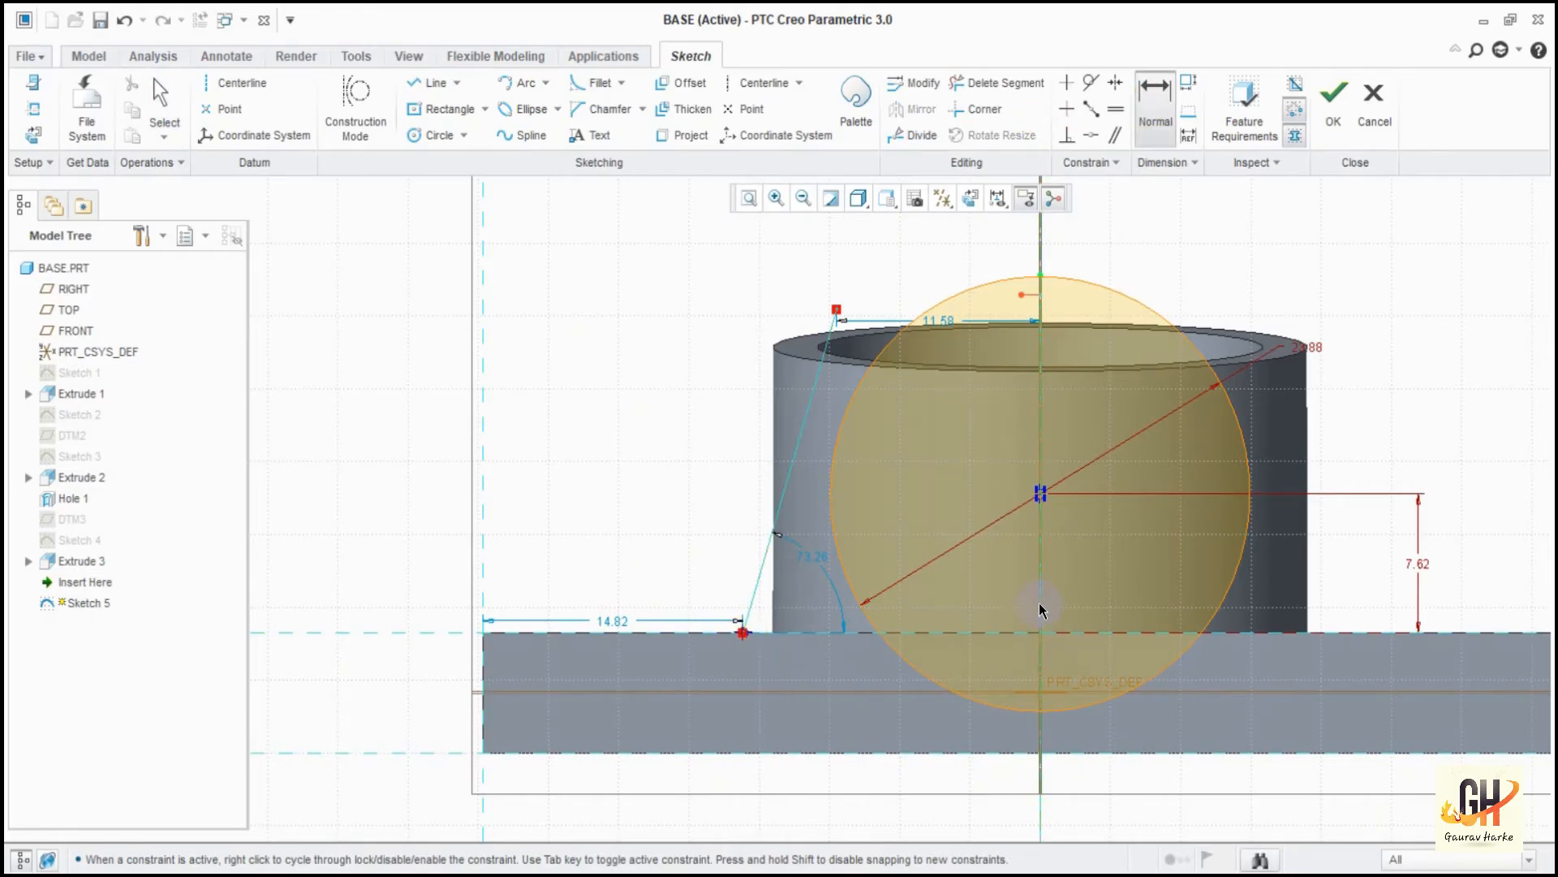
pyautogui.middleClick(848, 686)
pyautogui.write('12.7')
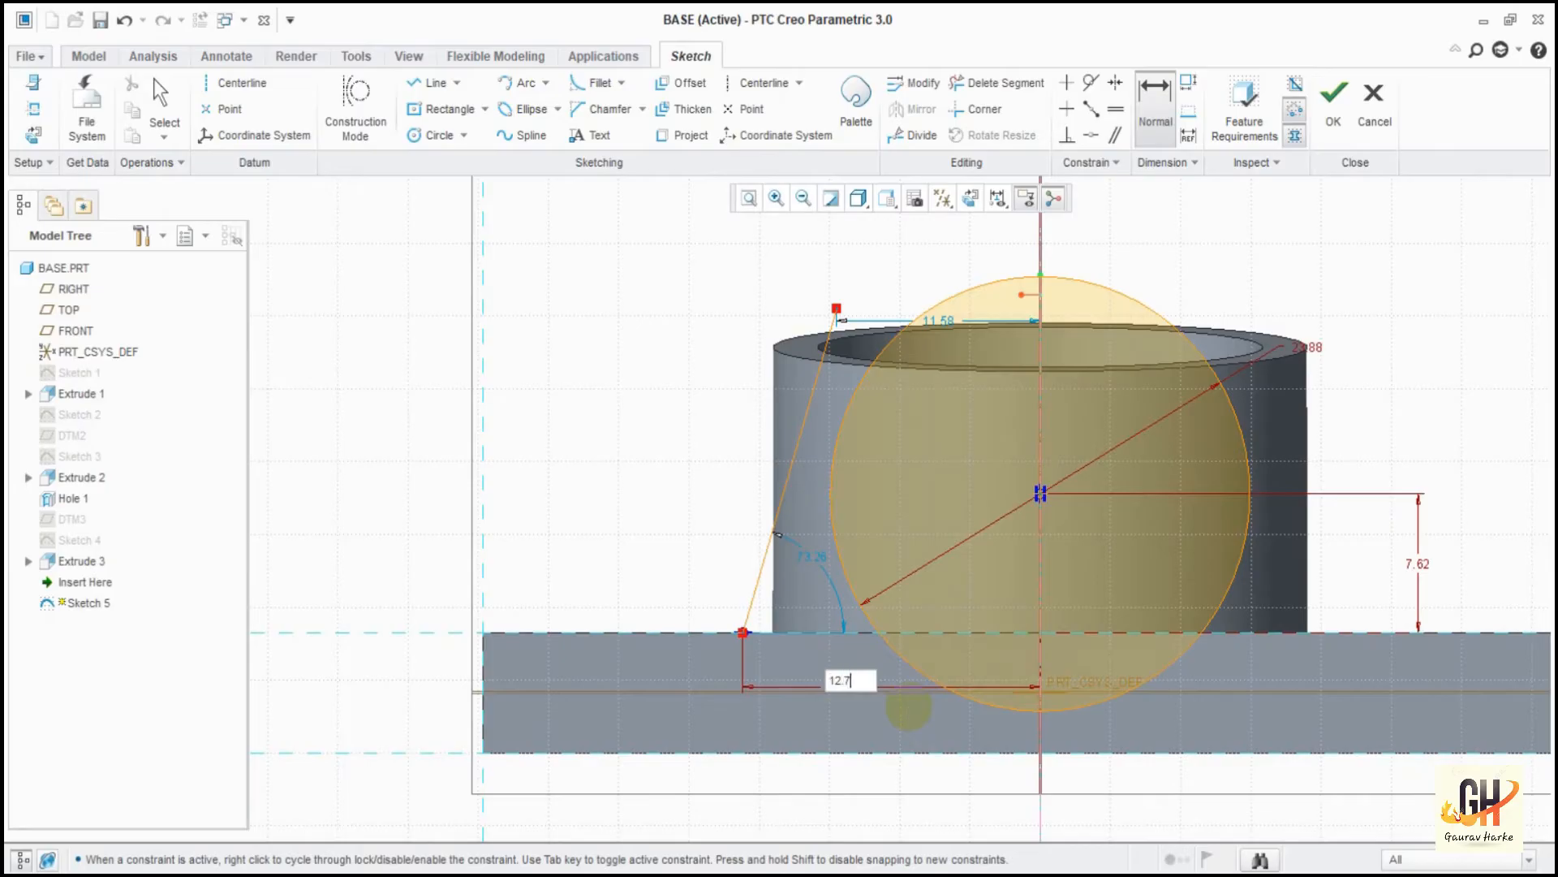
pyautogui.press('Return')
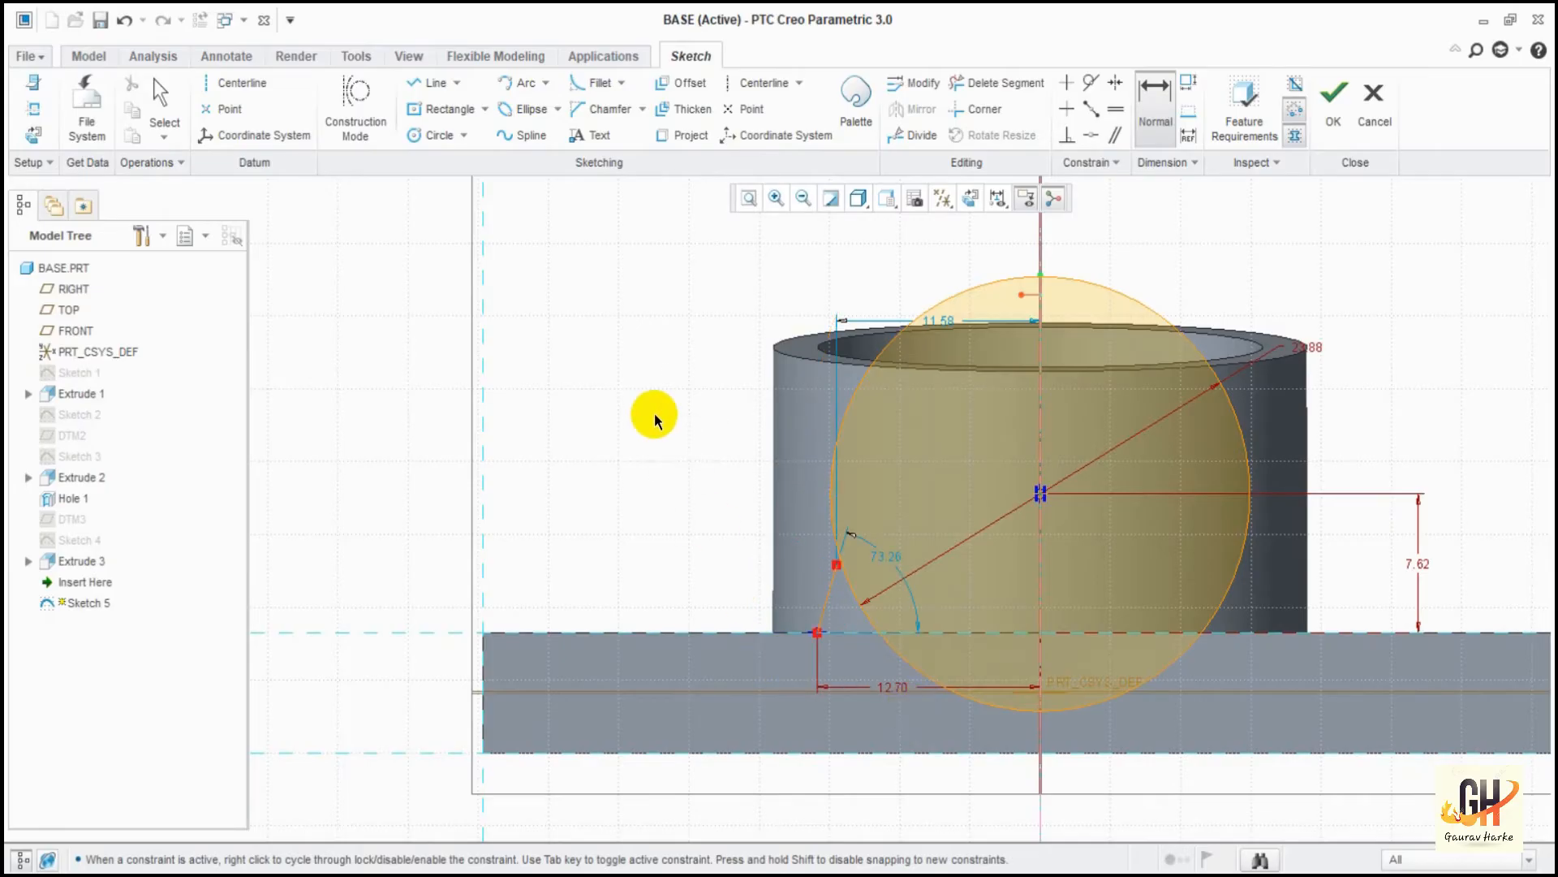
pyautogui.middleClick(838, 564)
# Lengthen the slanted line upward past the circle's centre height and make it tangent to the circle.
pyautogui.moveTo(836, 564); pyautogui.dragTo(819, 316)
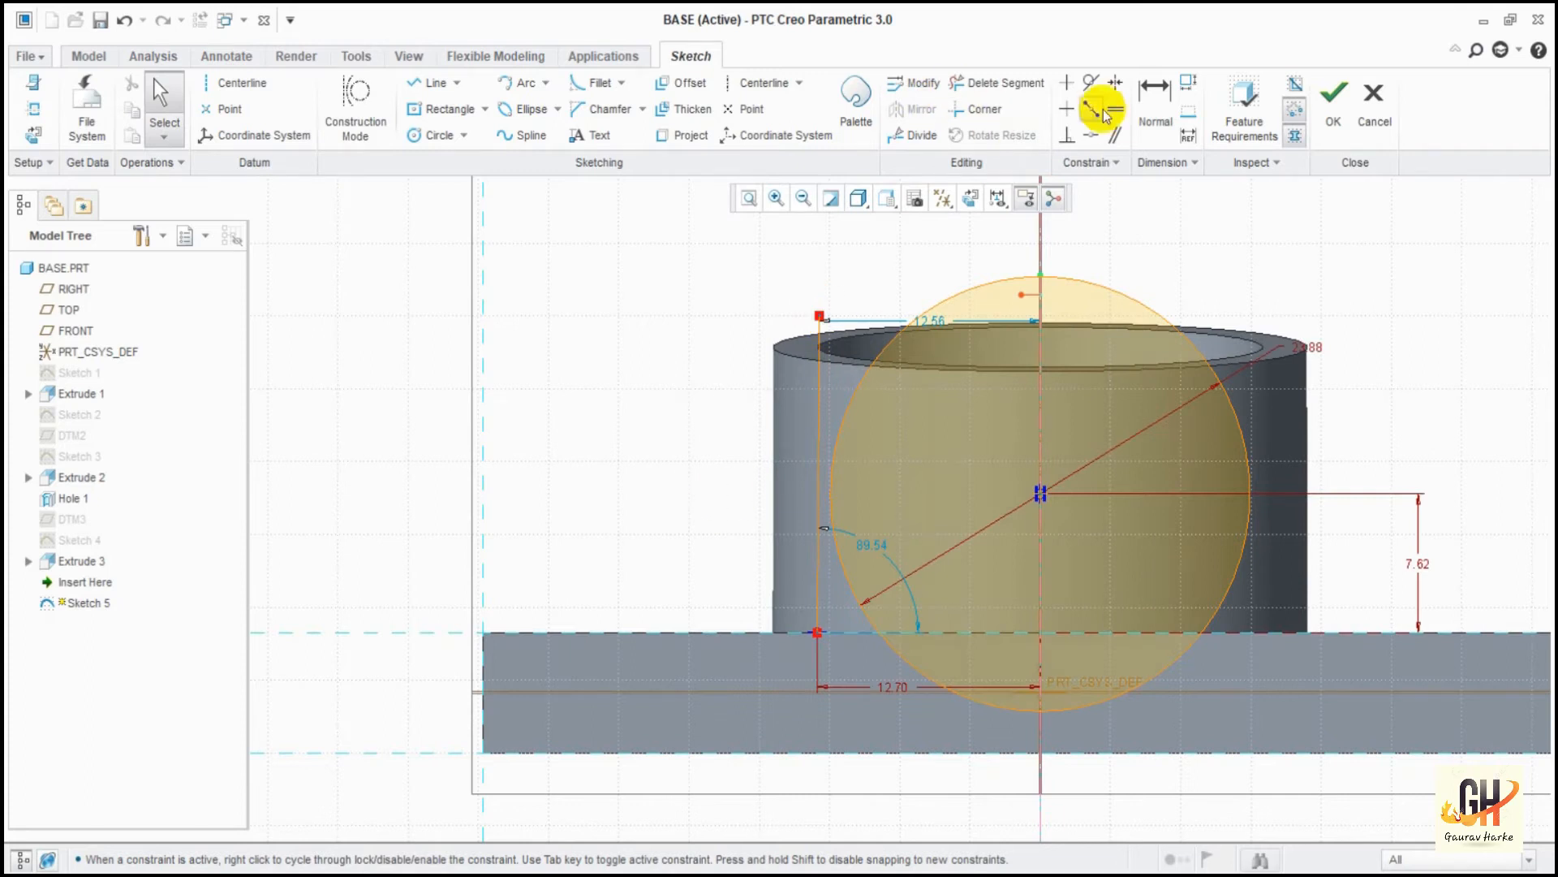
pyautogui.click(1090, 85)
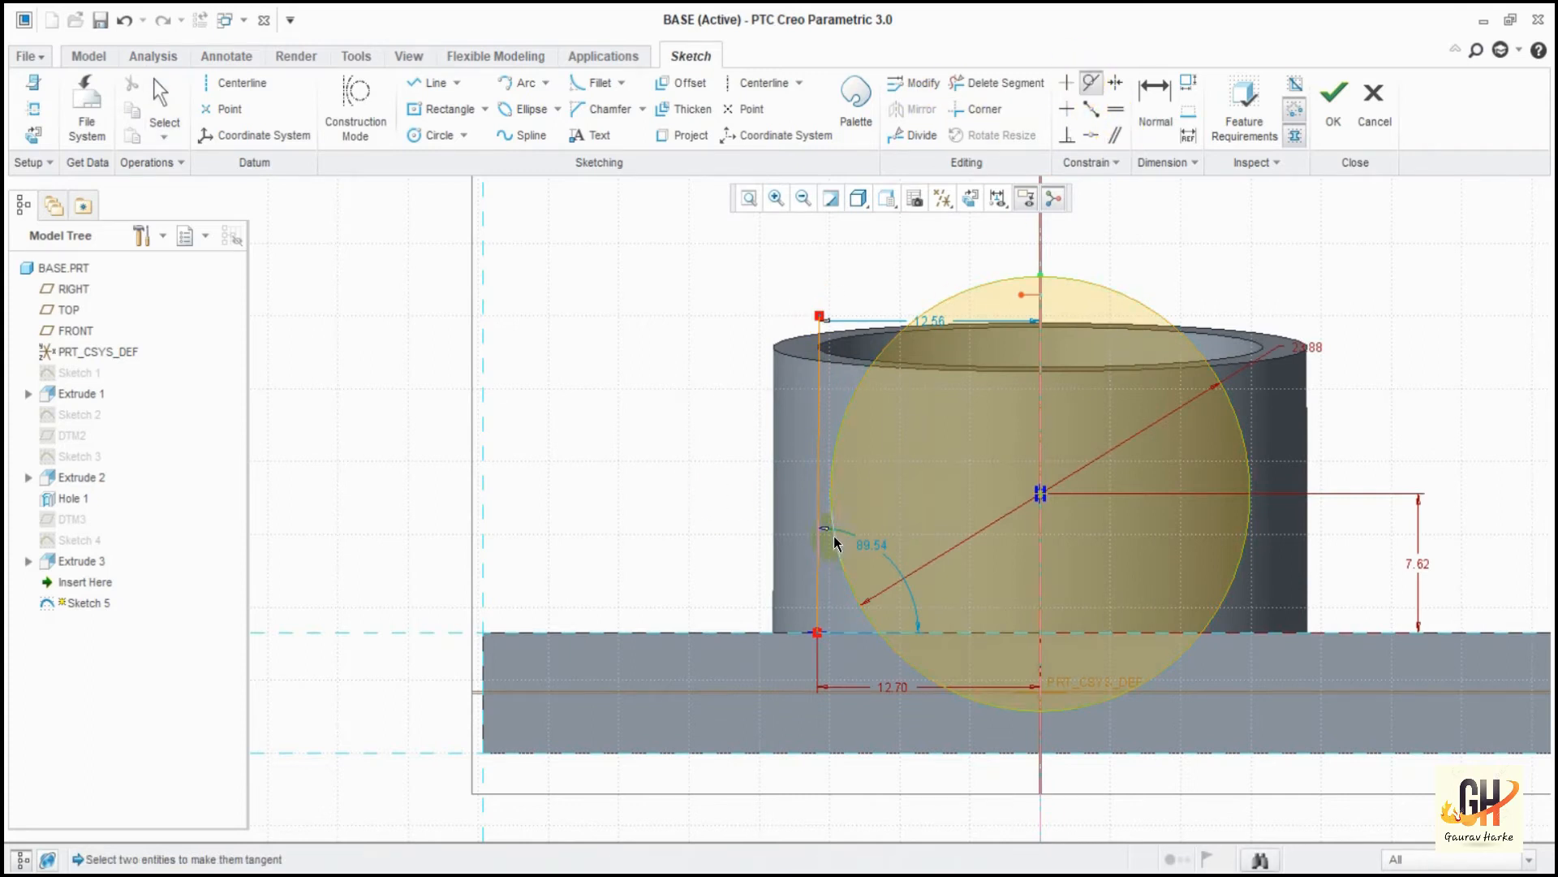
pyautogui.click(833, 464)
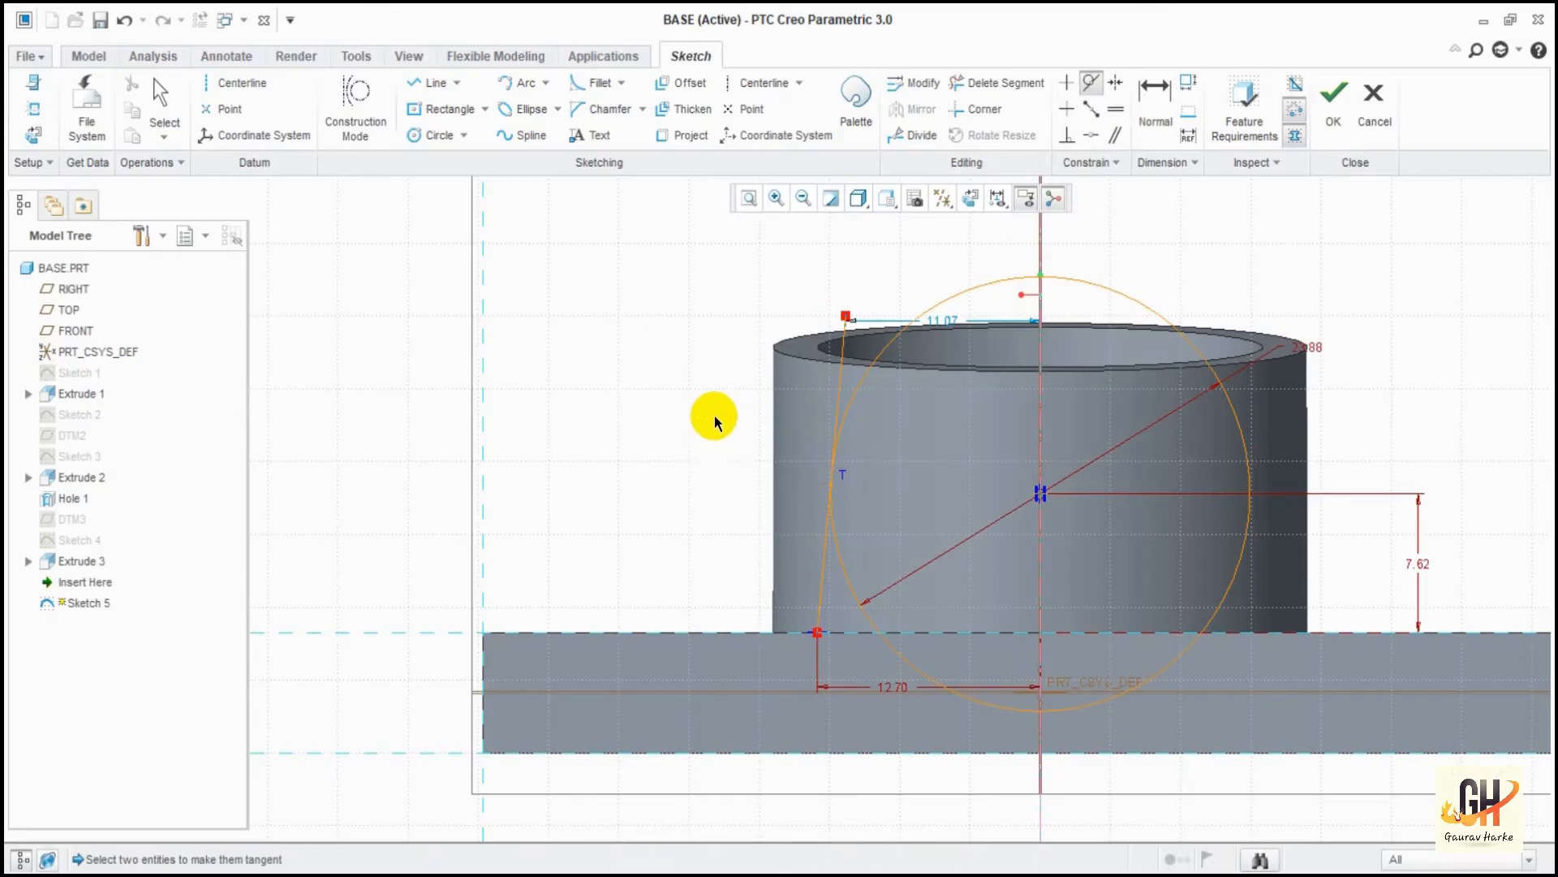
# Trim the line above its tangent point, the arc beside the line and the circle's portion below the plate's top edge.
pyautogui.scroll(2, 715, 416)
pyautogui.click(999, 83)
pyautogui.click(836, 346)
pyautogui.click(852, 609)
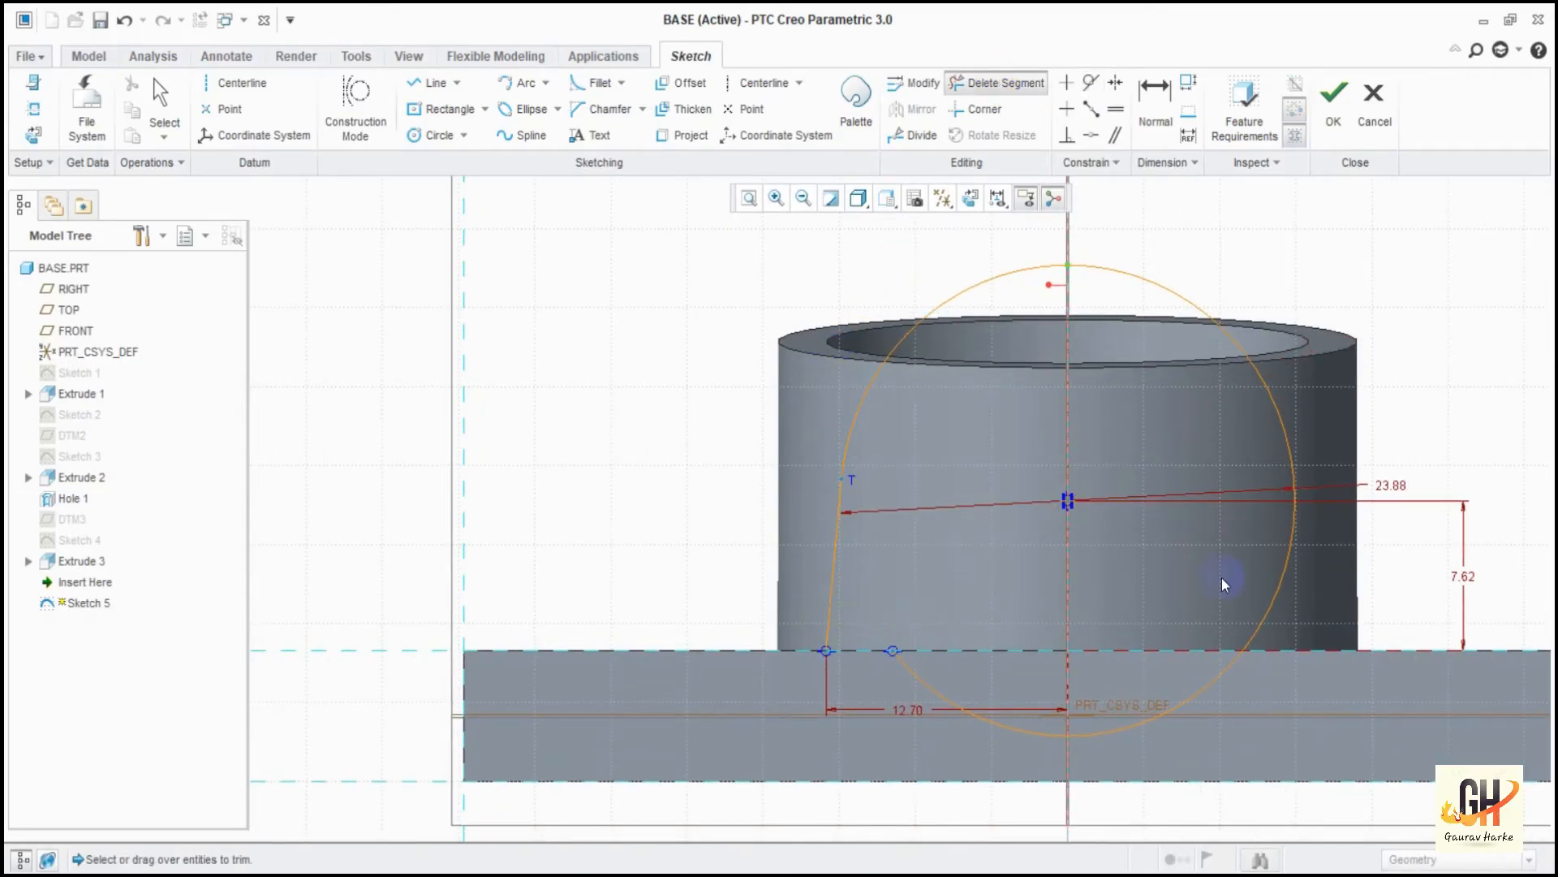
pyautogui.click(987, 745)
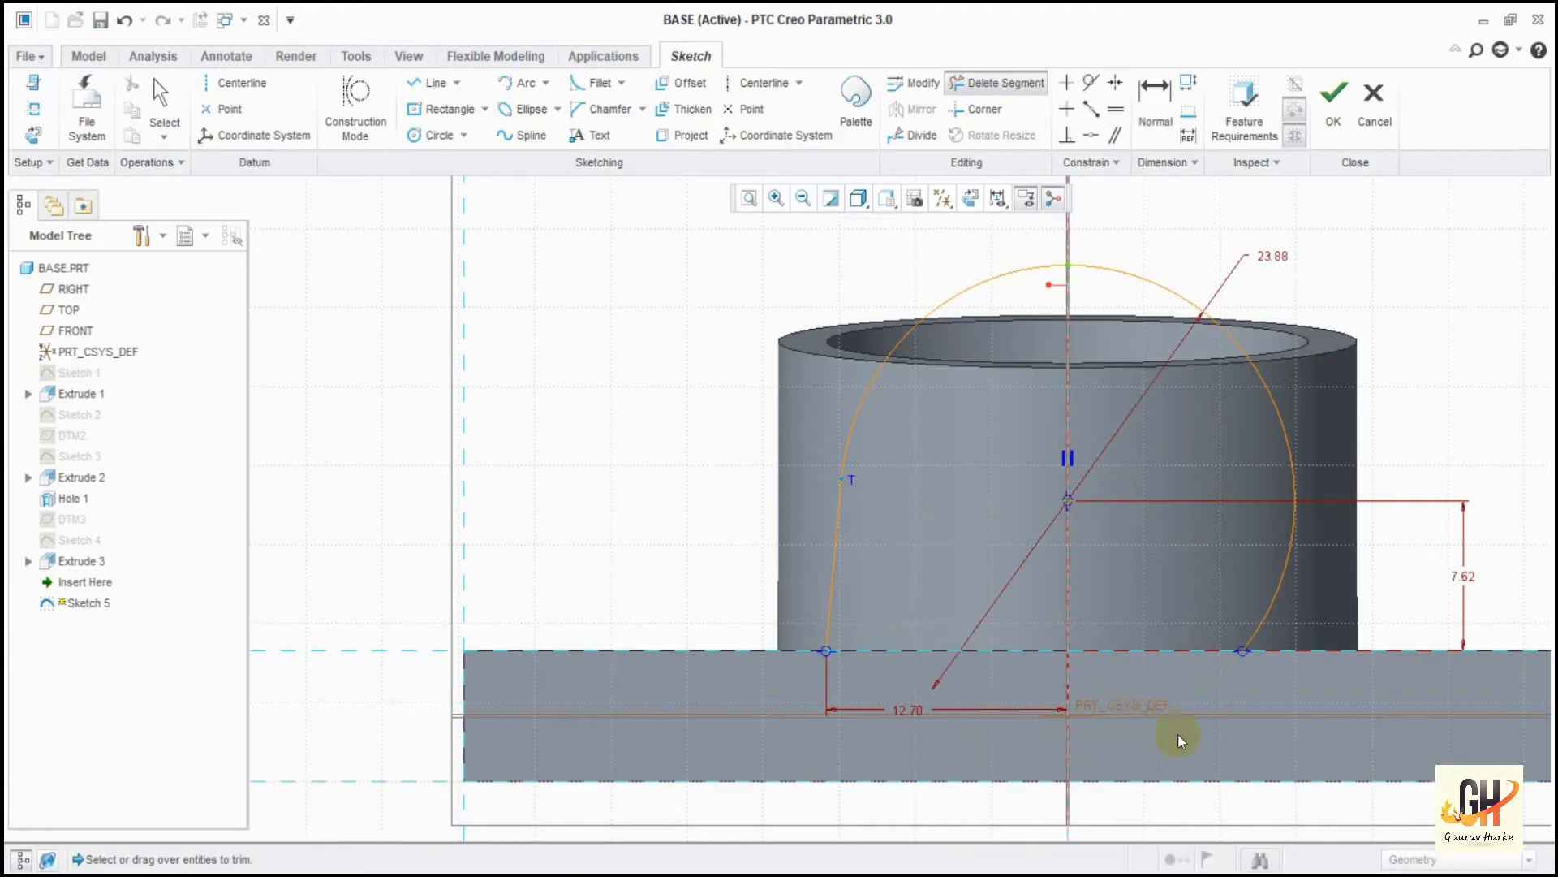
pyautogui.middleClick(1395, 357)
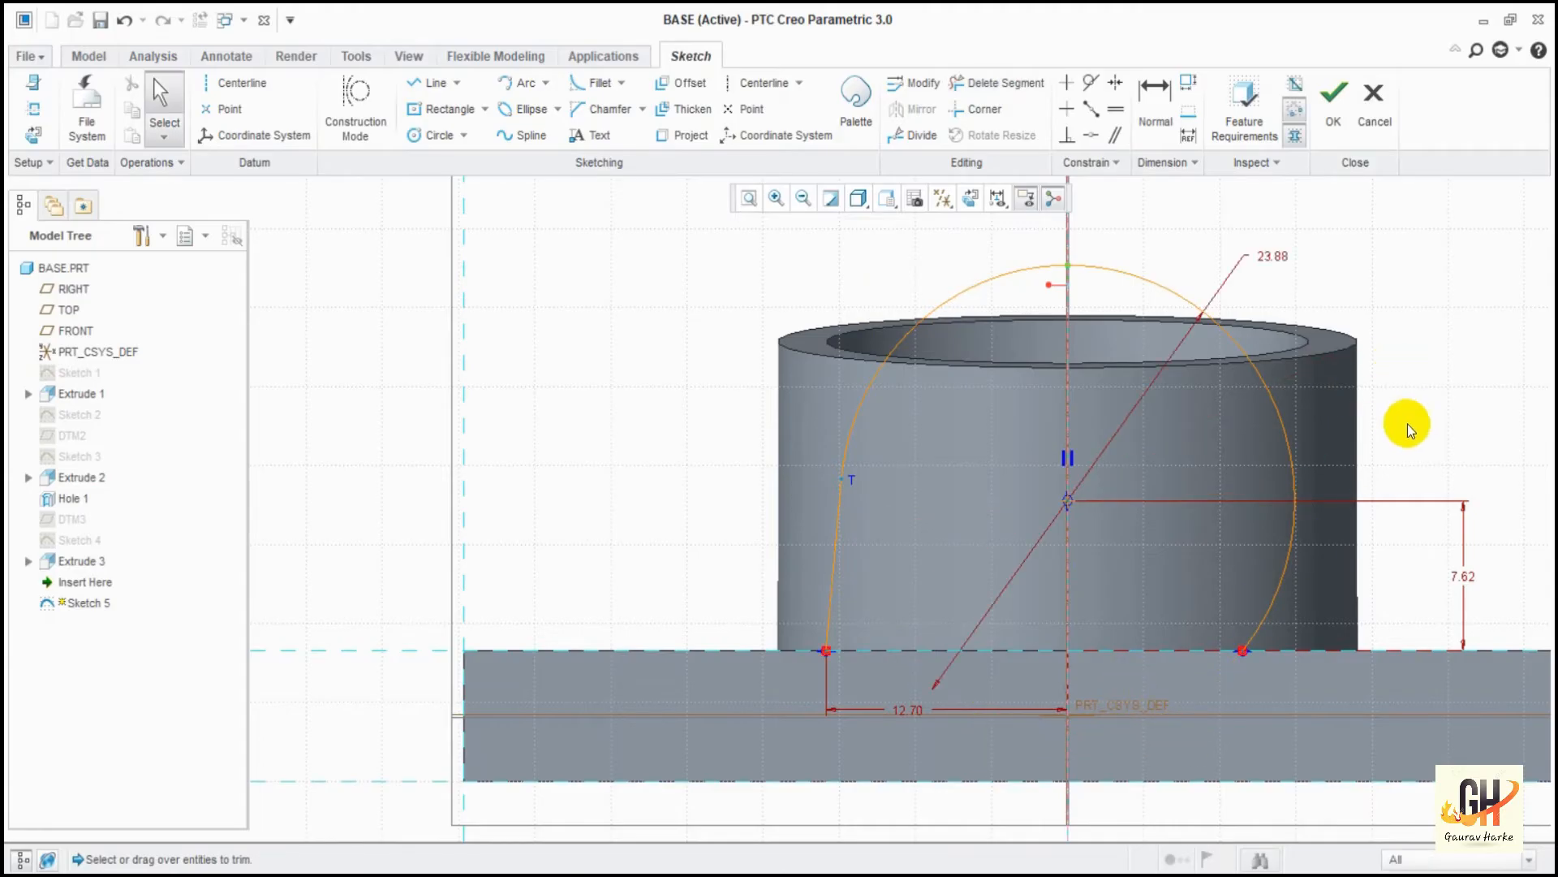
# Mirror the tangent line about the vertical centreline and trim the leftover arc inside the mirrored line.
pyautogui.keyDown('shift'); pyautogui.moveTo(1414, 413); pyautogui.dragTo(1259, 404, button='middle'); pyautogui.keyUp('shift')
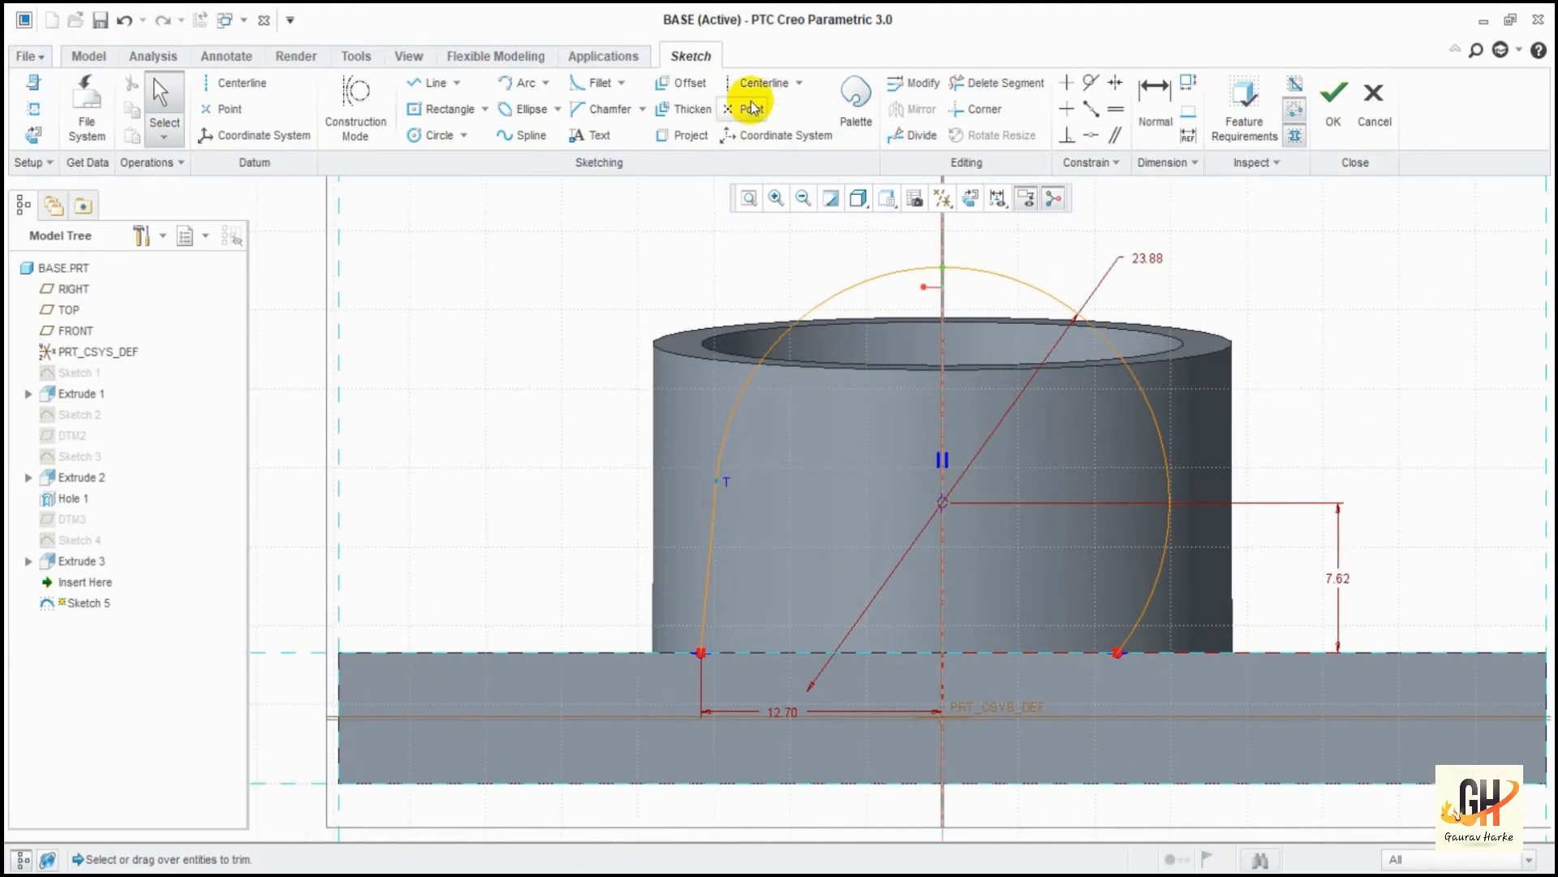
pyautogui.click(714, 530)
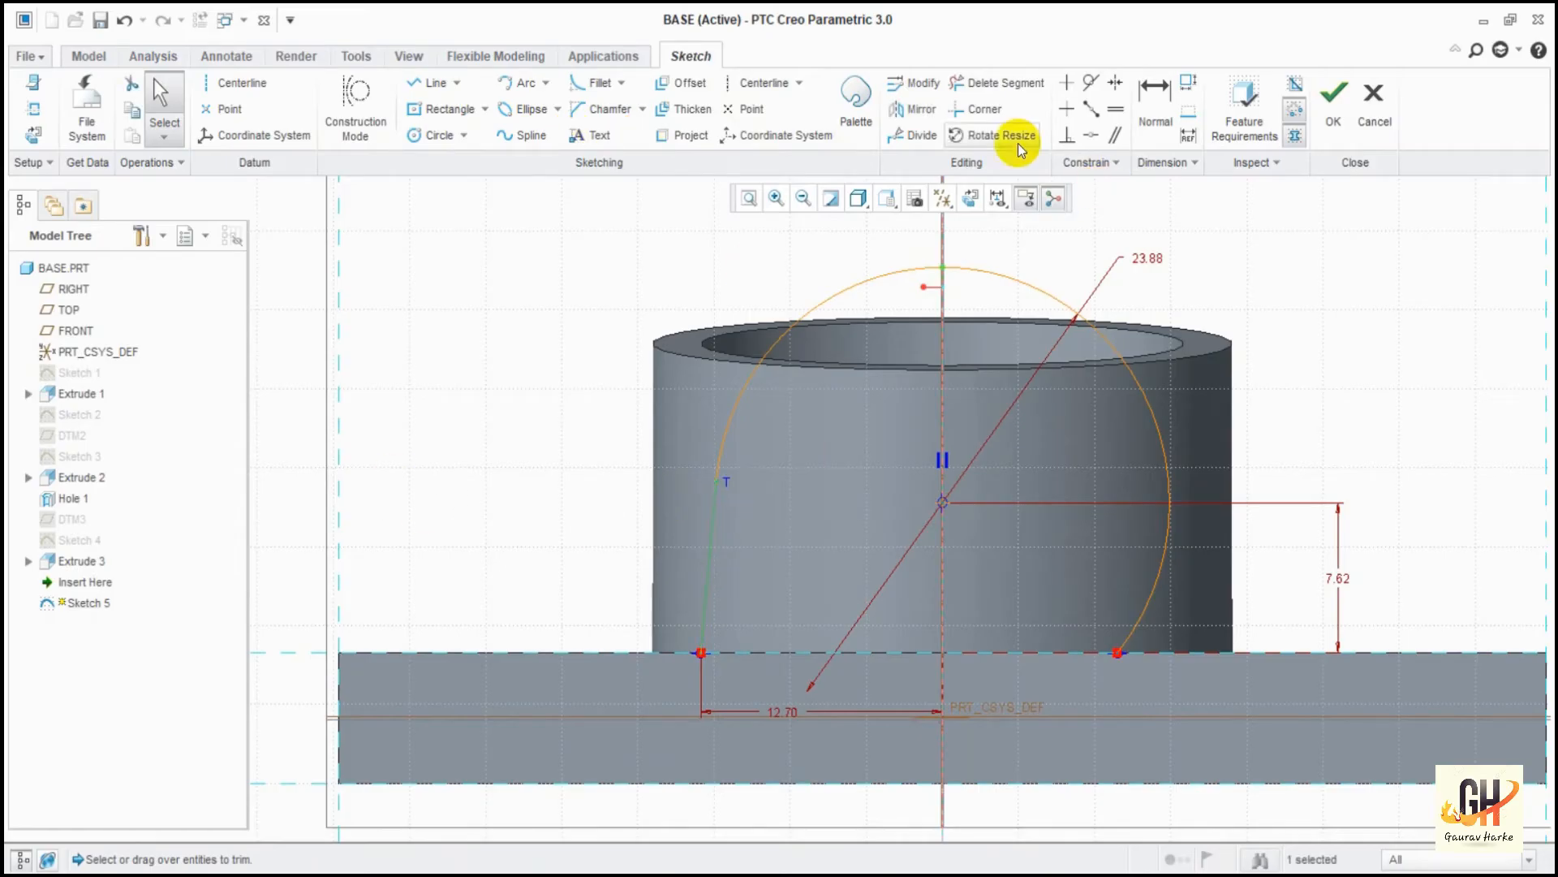
pyautogui.click(905, 112)
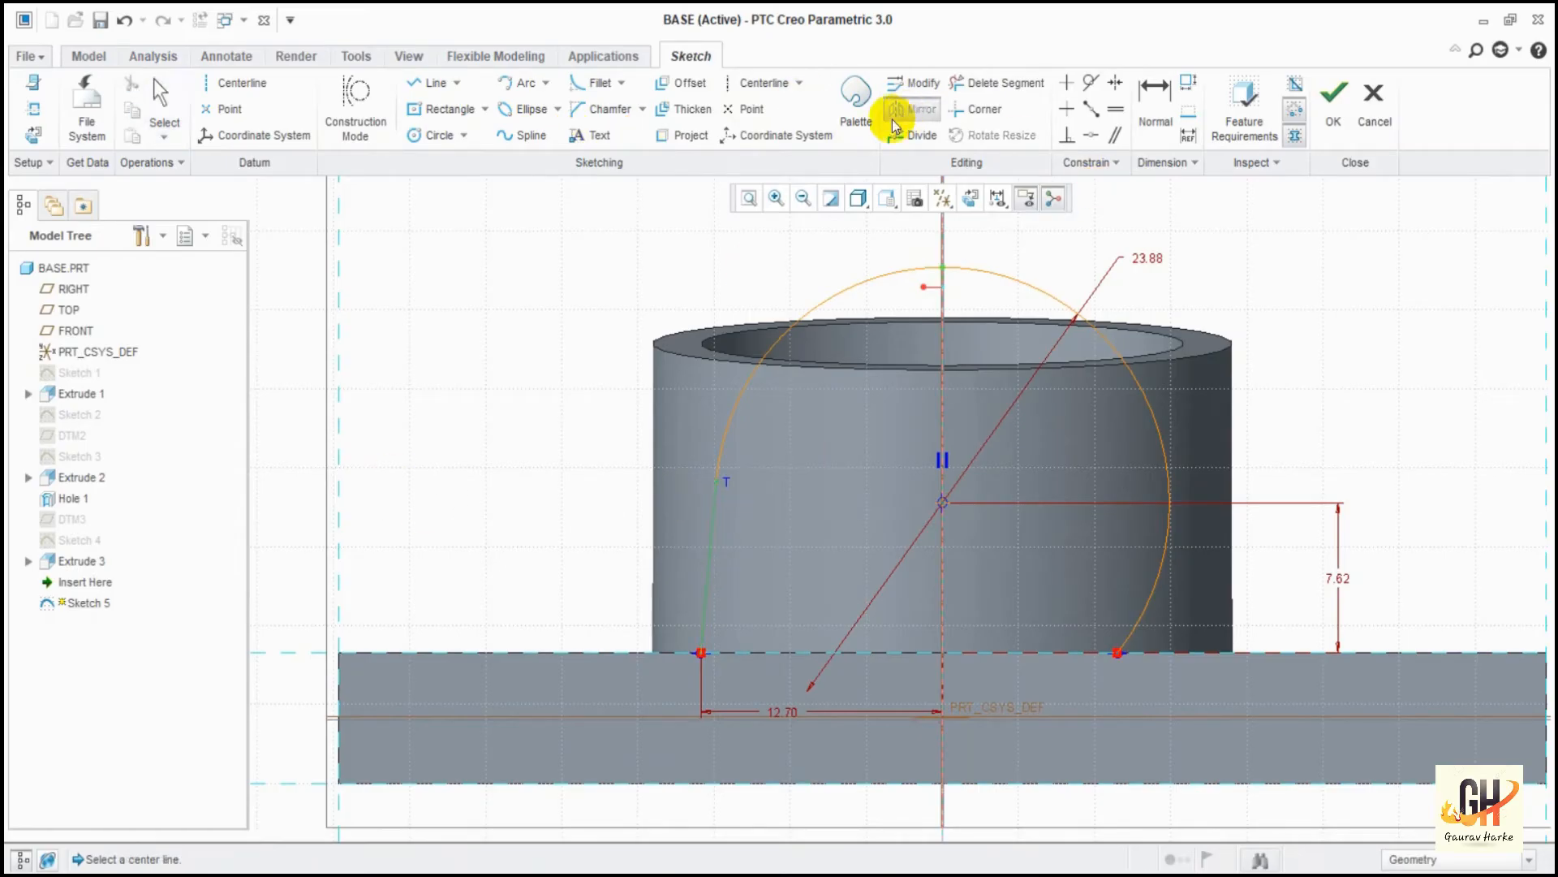
pyautogui.click(941, 288)
pyautogui.click(997, 85)
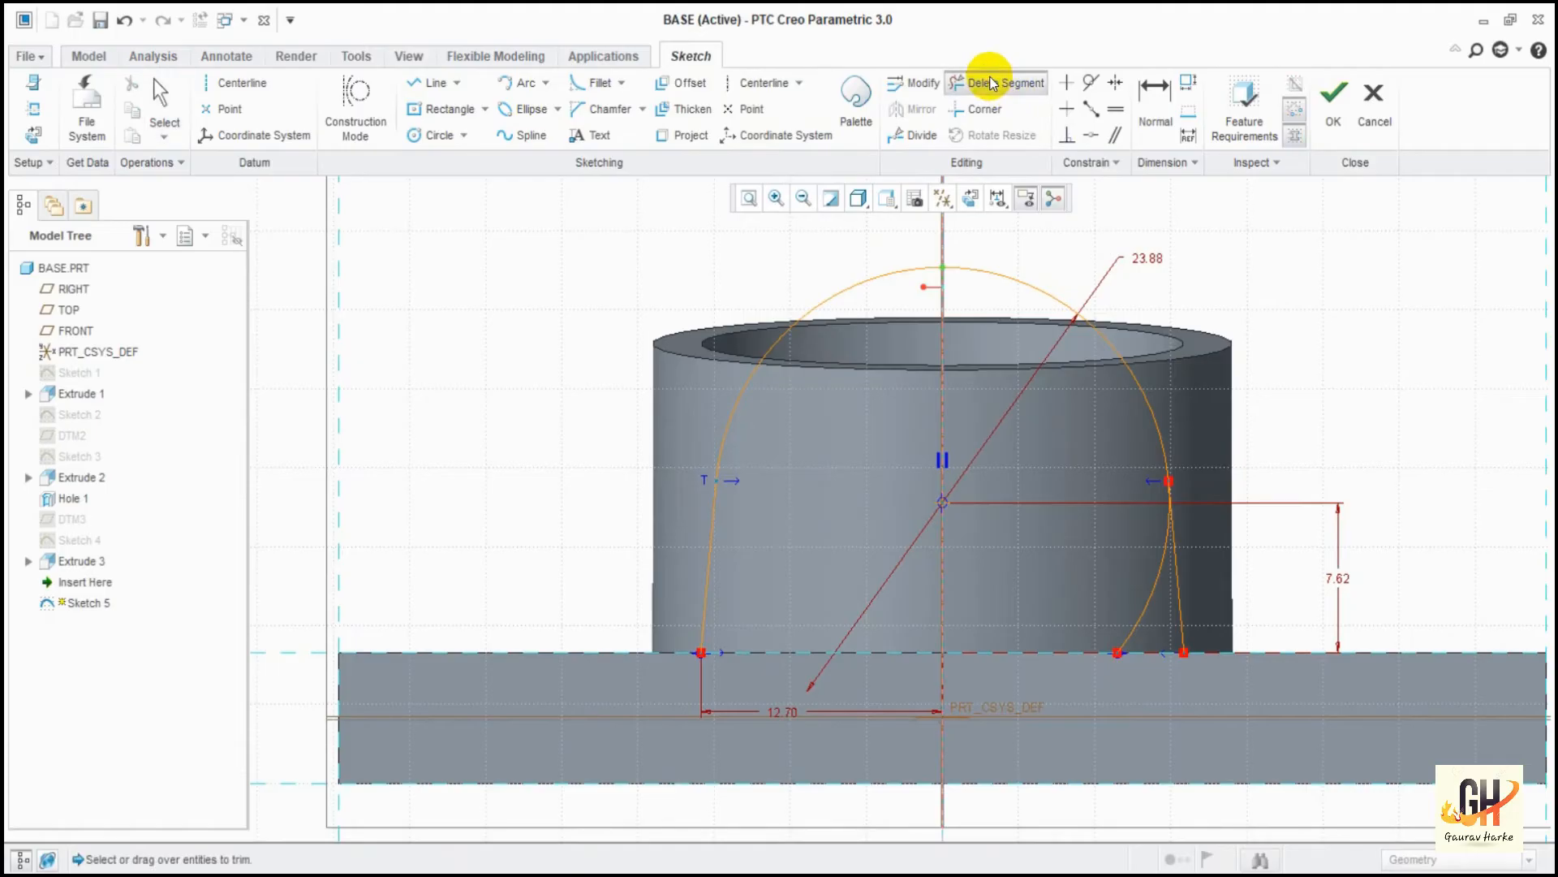
pyautogui.click(1107, 602)
pyautogui.middleClick(1291, 358)
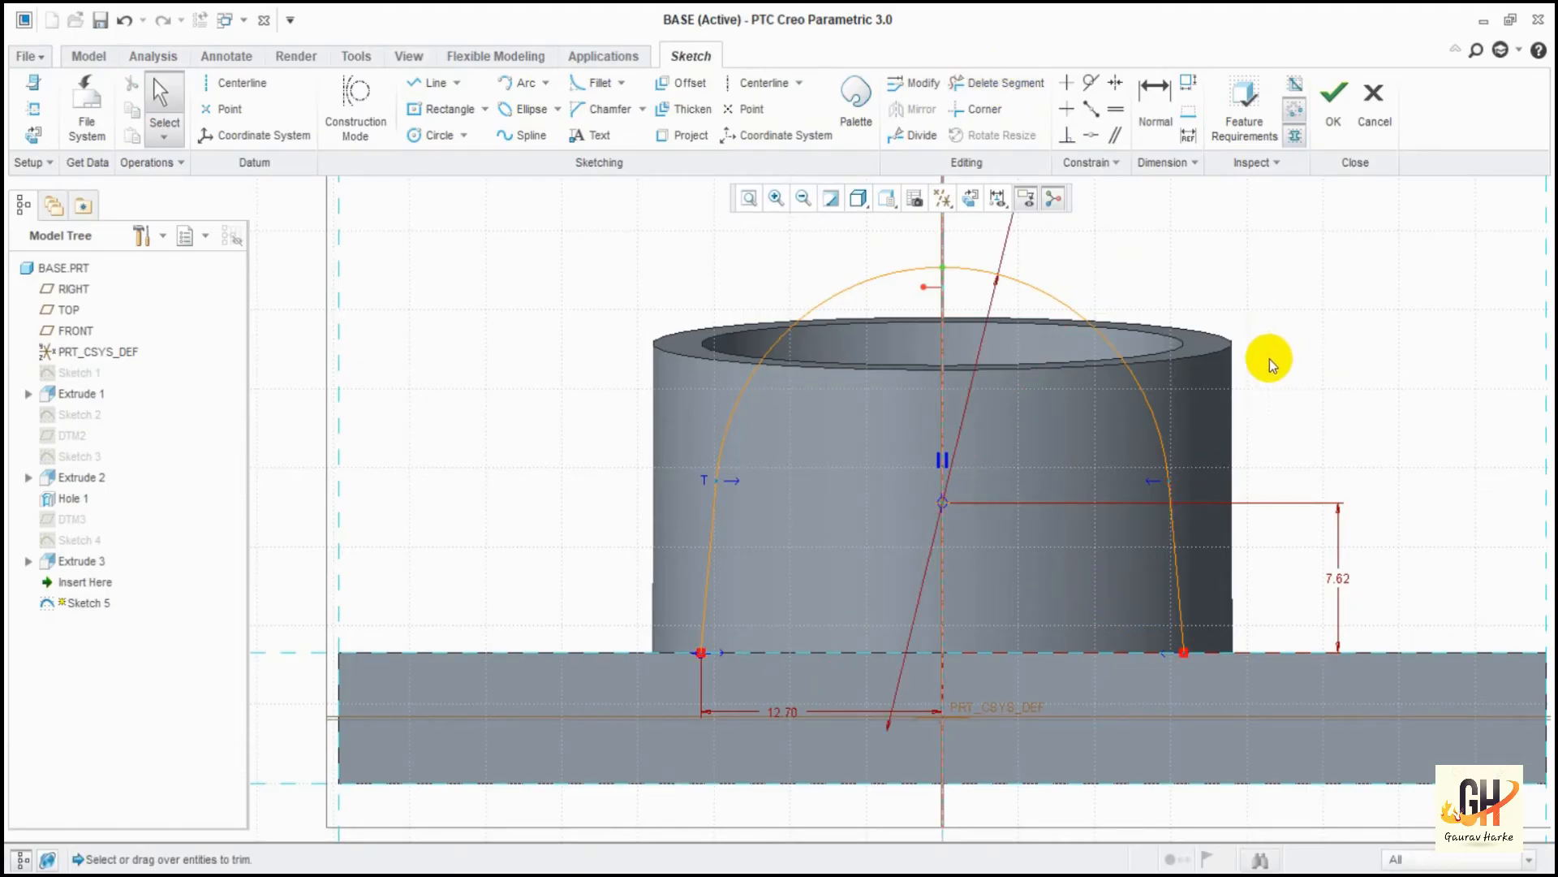
# Close the profile with a horizontal line between the slanted lines' lower ends along the plate's top edge and finish the sketch.
pyautogui.click(431, 83)
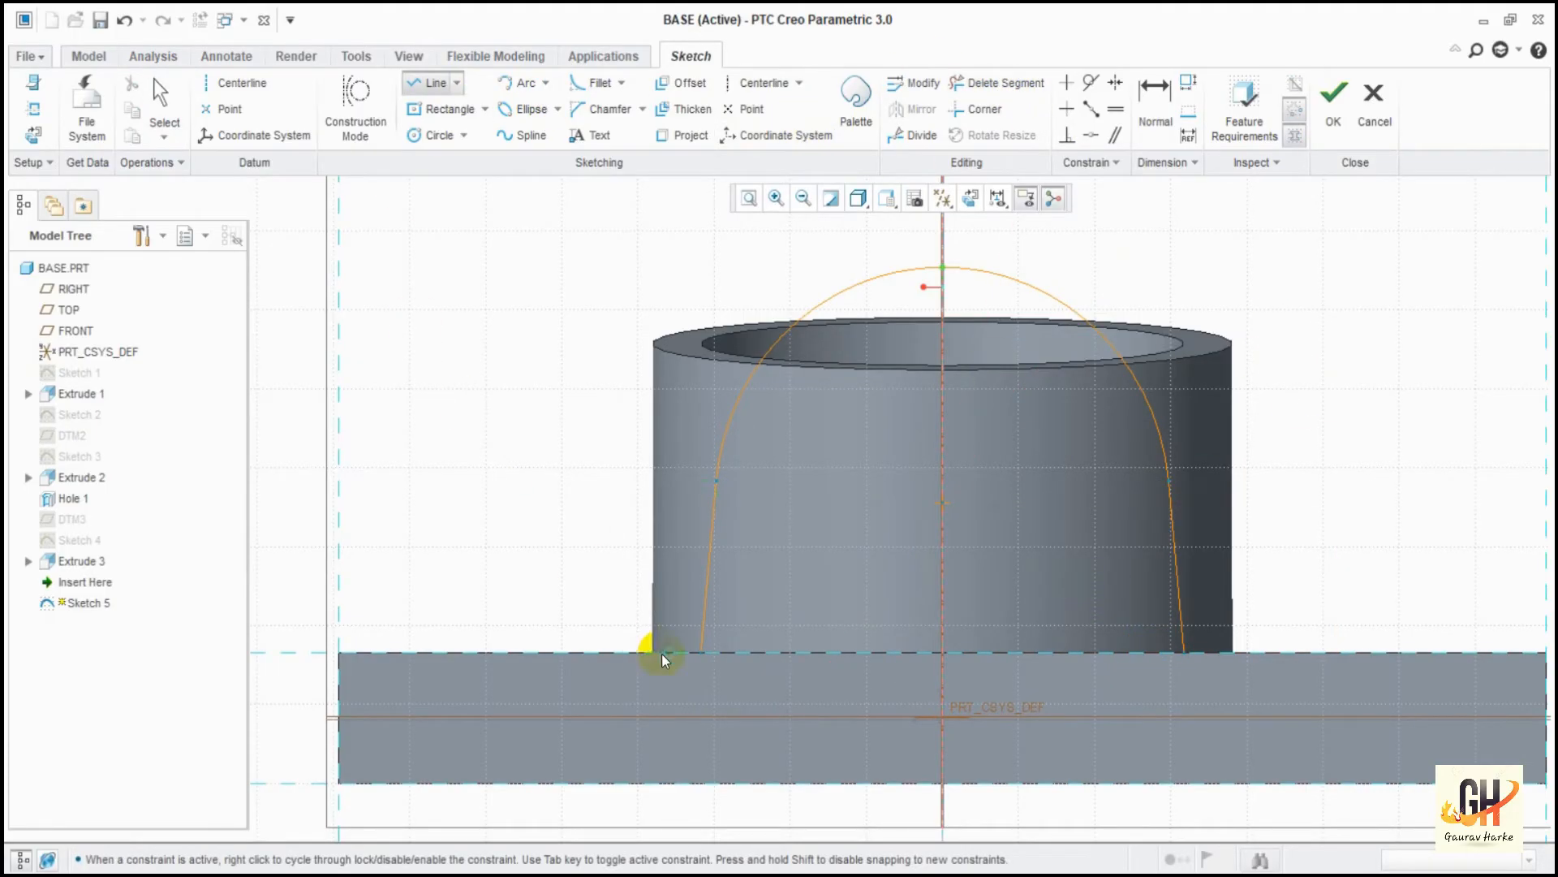
pyautogui.click(703, 653)
pyautogui.click(1183, 651)
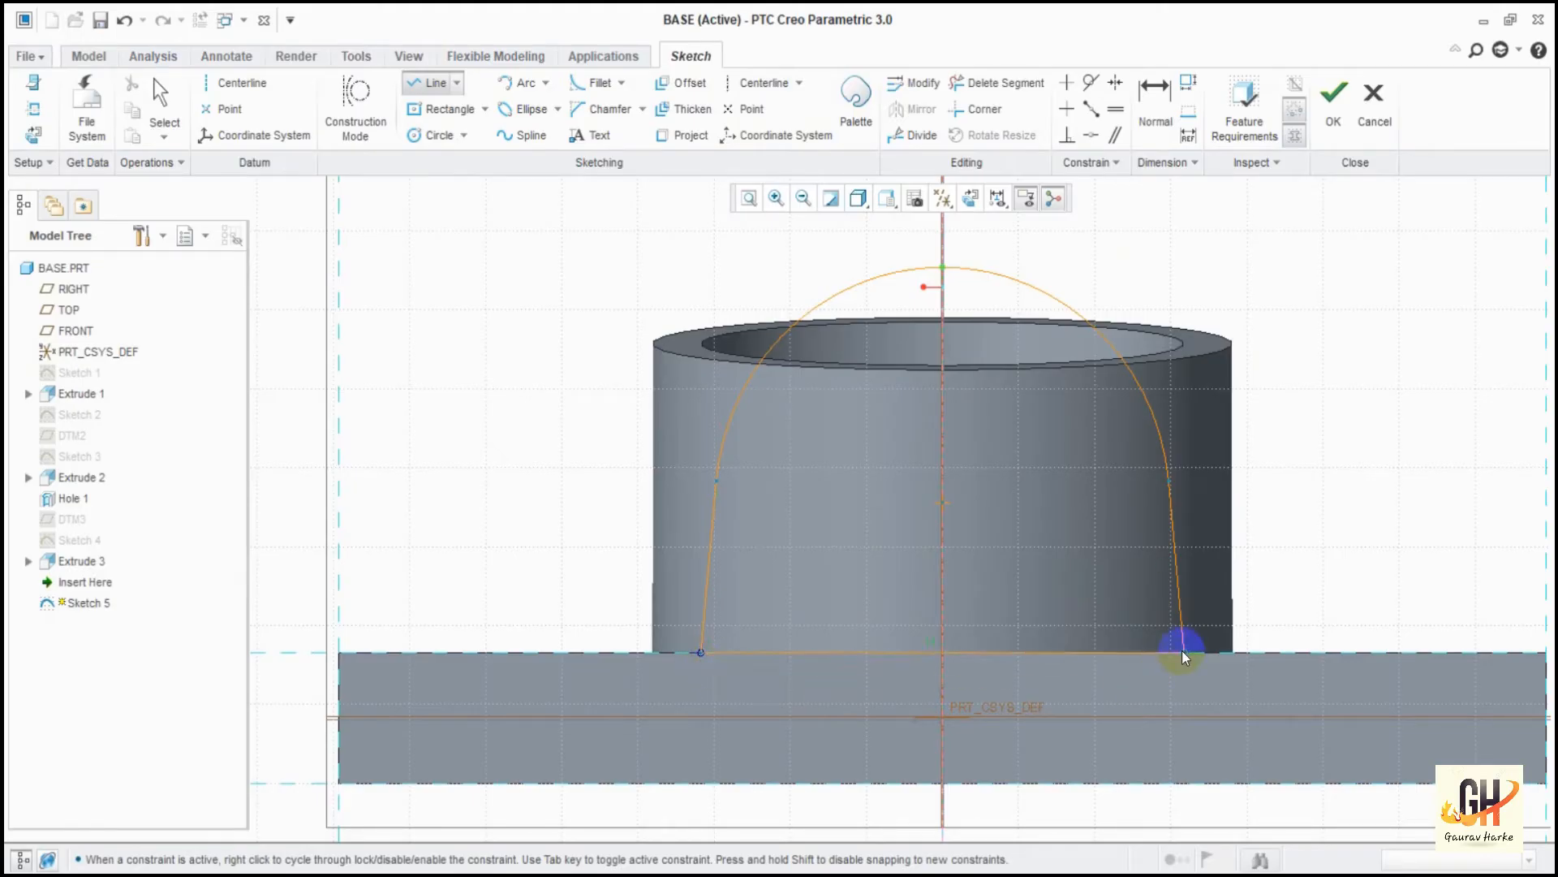
pyautogui.middleClick(1332, 437)
pyautogui.scroll(-3, 1254, 325)
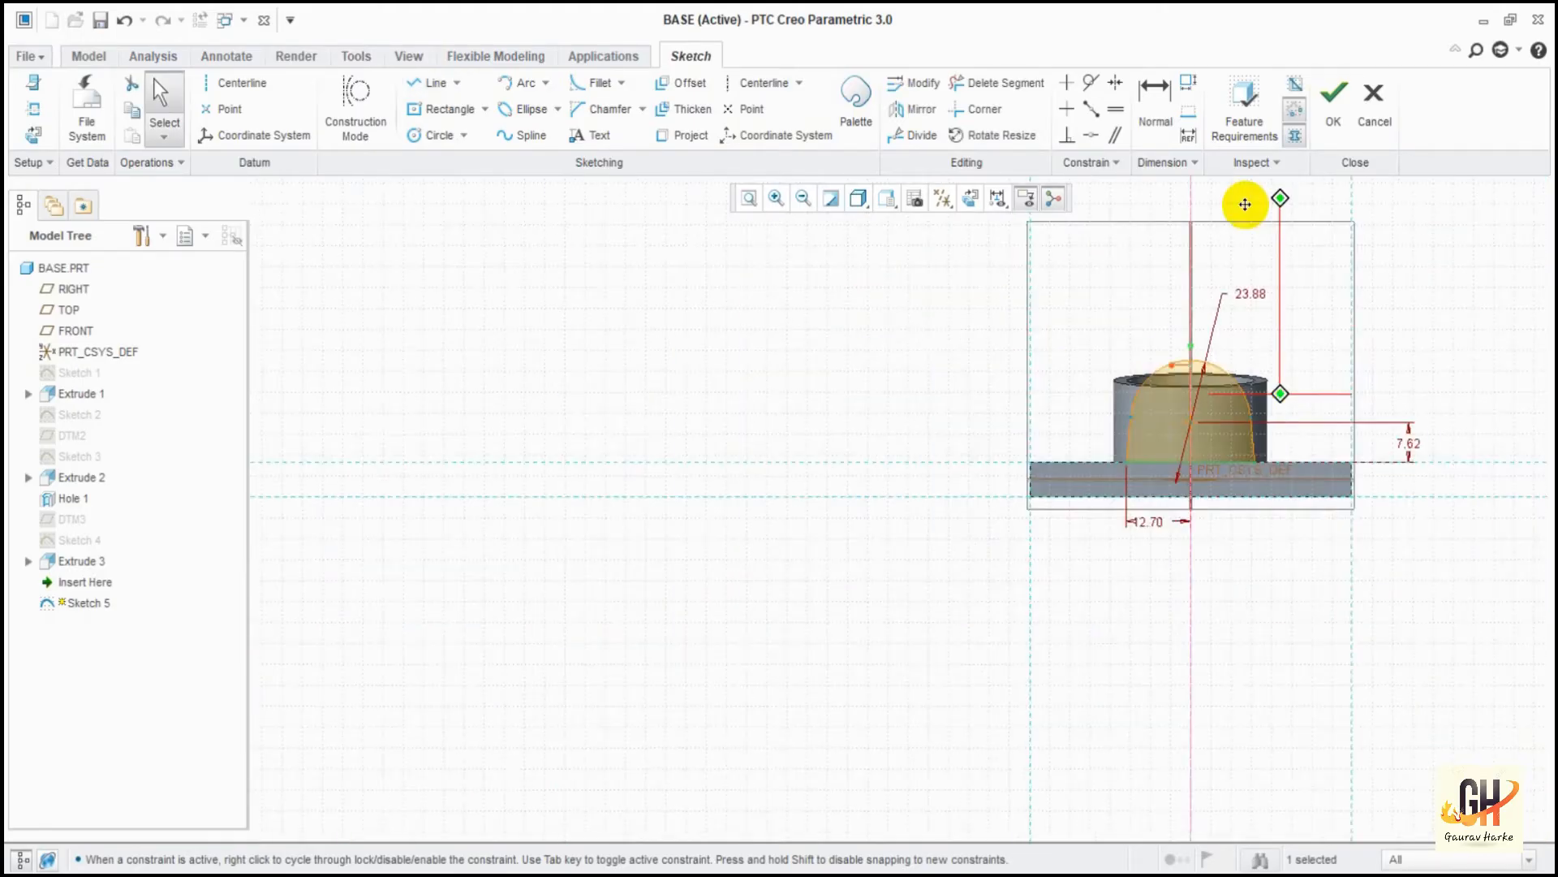
pyautogui.moveTo(1044, 441)
pyautogui.mouseDown(button='middle')
pyautogui.moveTo(1151, 501)
pyautogui.moveTo(808, 487)
pyautogui.mouseUp(button='middle')
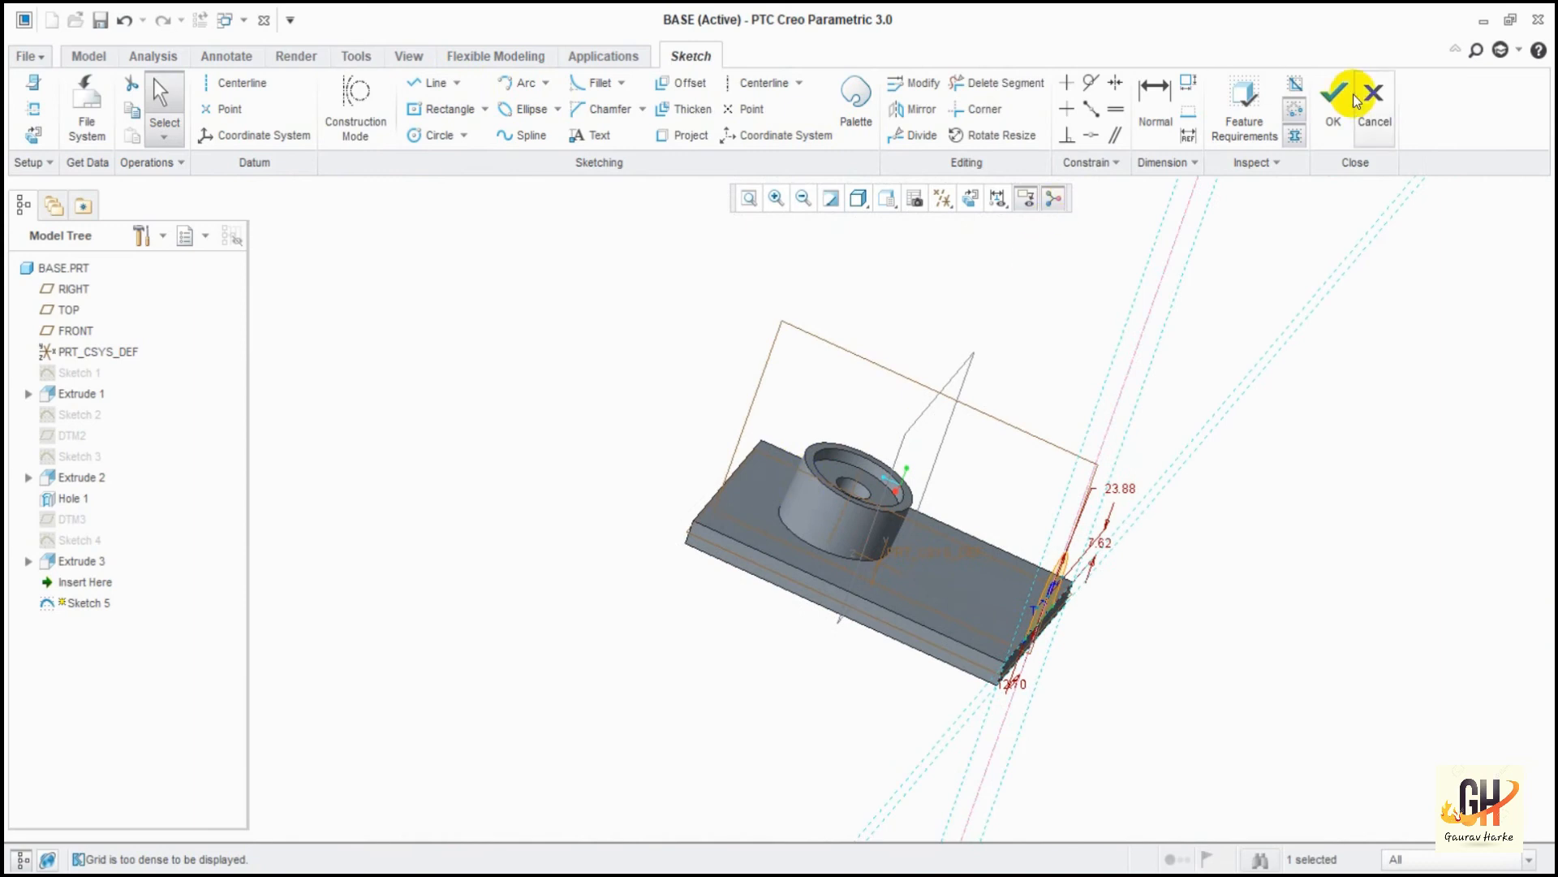
pyautogui.click(1334, 110)
# Extrude the rounded profile 25.4 from the plate's end face inward over the plate, reversing the default direction.
pyautogui.moveTo(1155, 587)
pyautogui.mouseDown(button='middle')
pyautogui.moveTo(1201, 539)
pyautogui.moveTo(1210, 662)
pyautogui.mouseUp(button='middle')
pyautogui.click(914, 210)
pyautogui.click(962, 237)
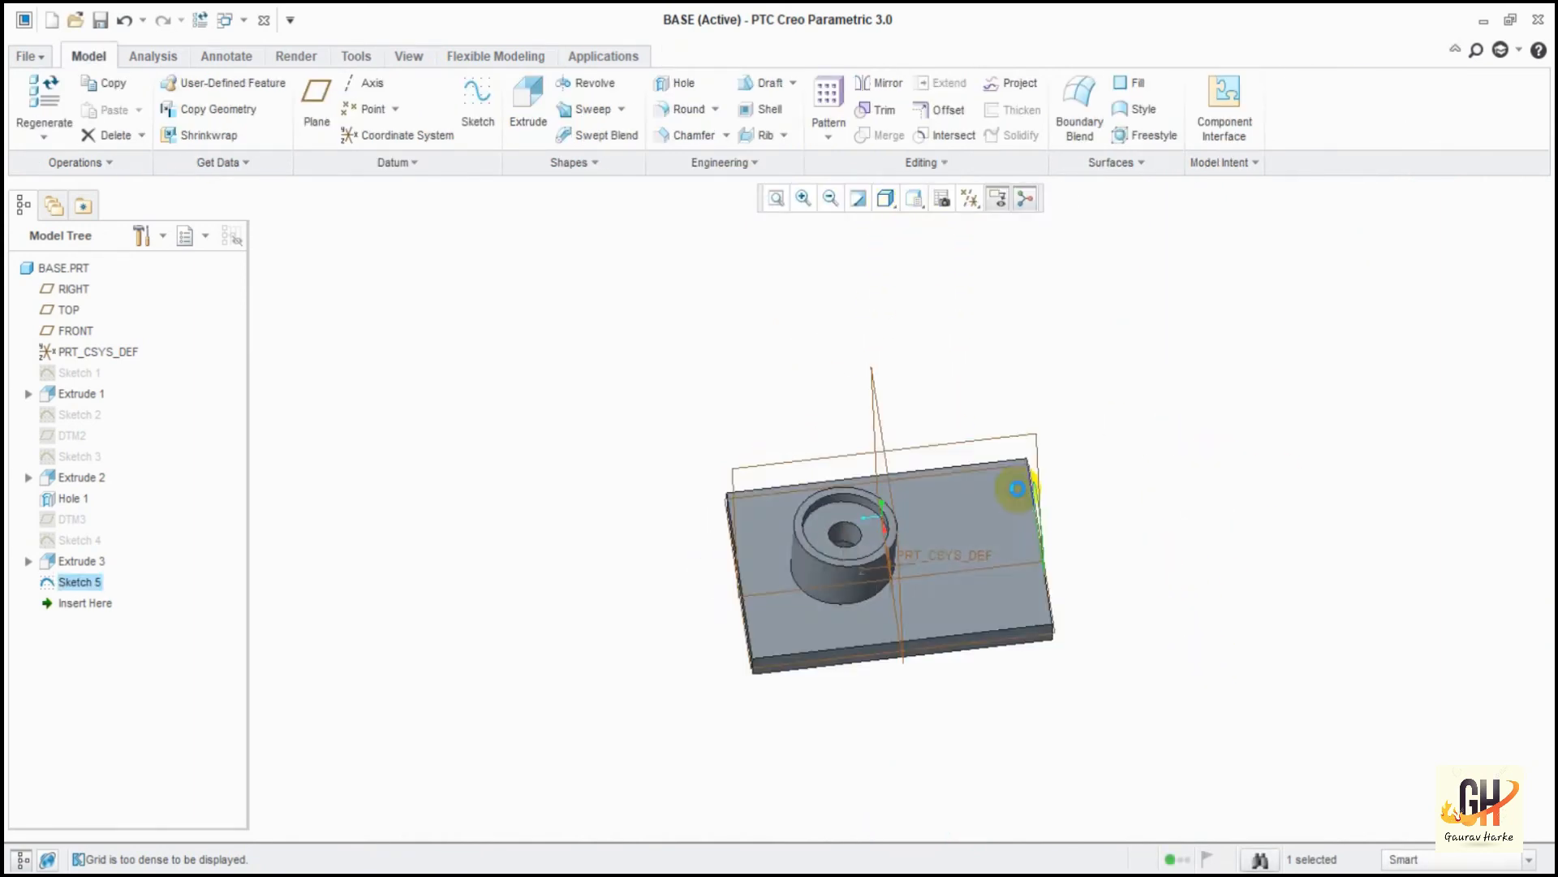
pyautogui.keyDown('ctrl'); pyautogui.moveTo(1126, 529); pyautogui.dragTo(1133, 632, button='middle'); pyautogui.keyUp('ctrl')
pyautogui.keyDown('shift'); pyautogui.moveTo(1197, 393); pyautogui.dragTo(1120, 415, button='middle'); pyautogui.keyUp('shift')
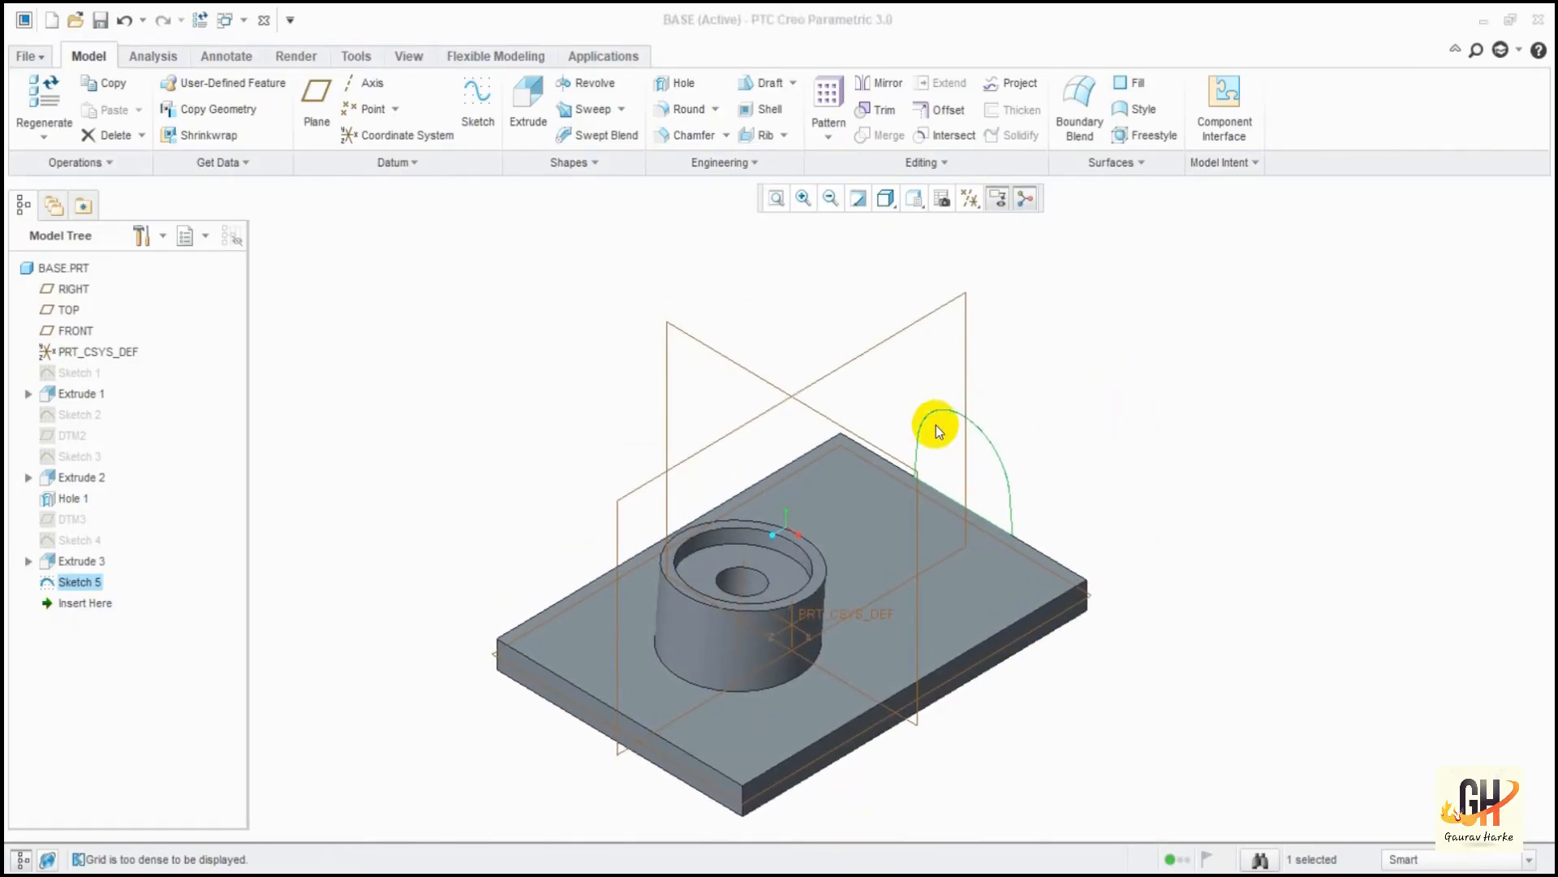
pyautogui.click(528, 103)
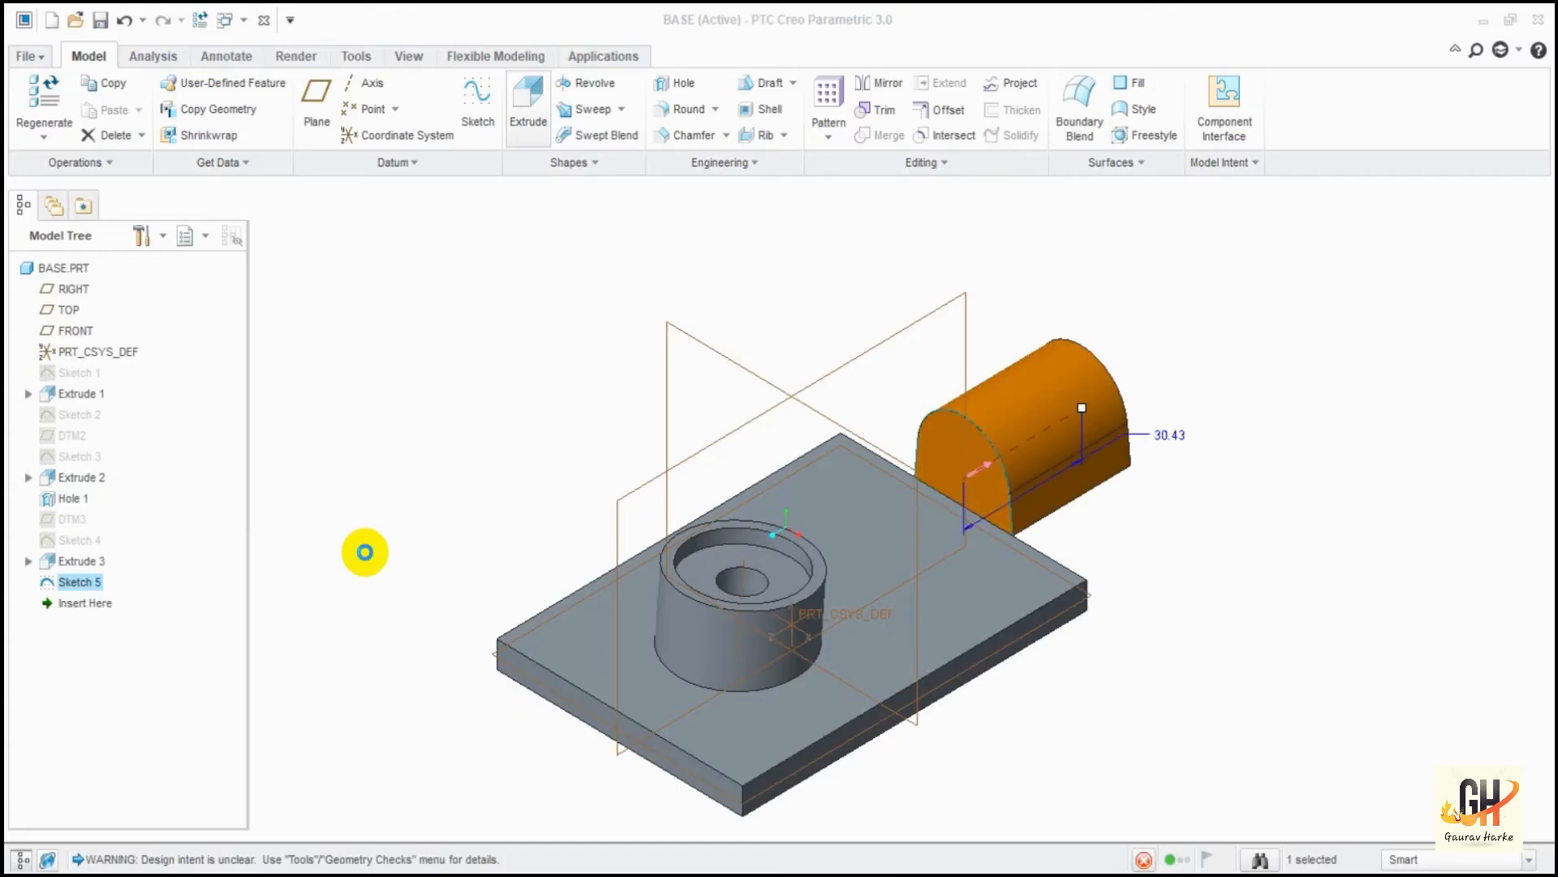
pyautogui.click(219, 111)
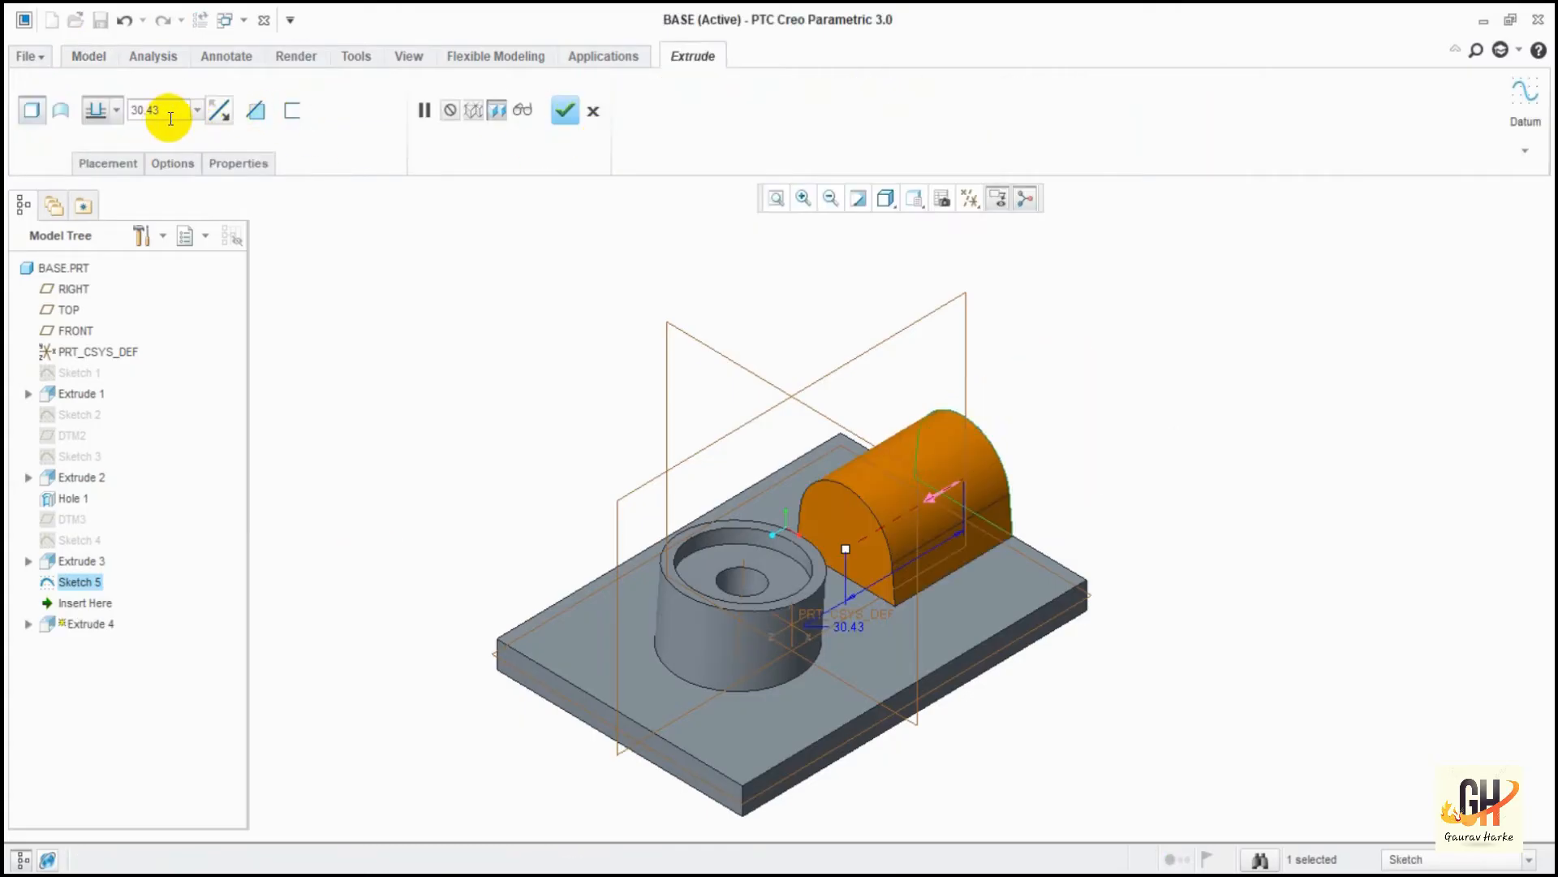
pyautogui.write('25.4')
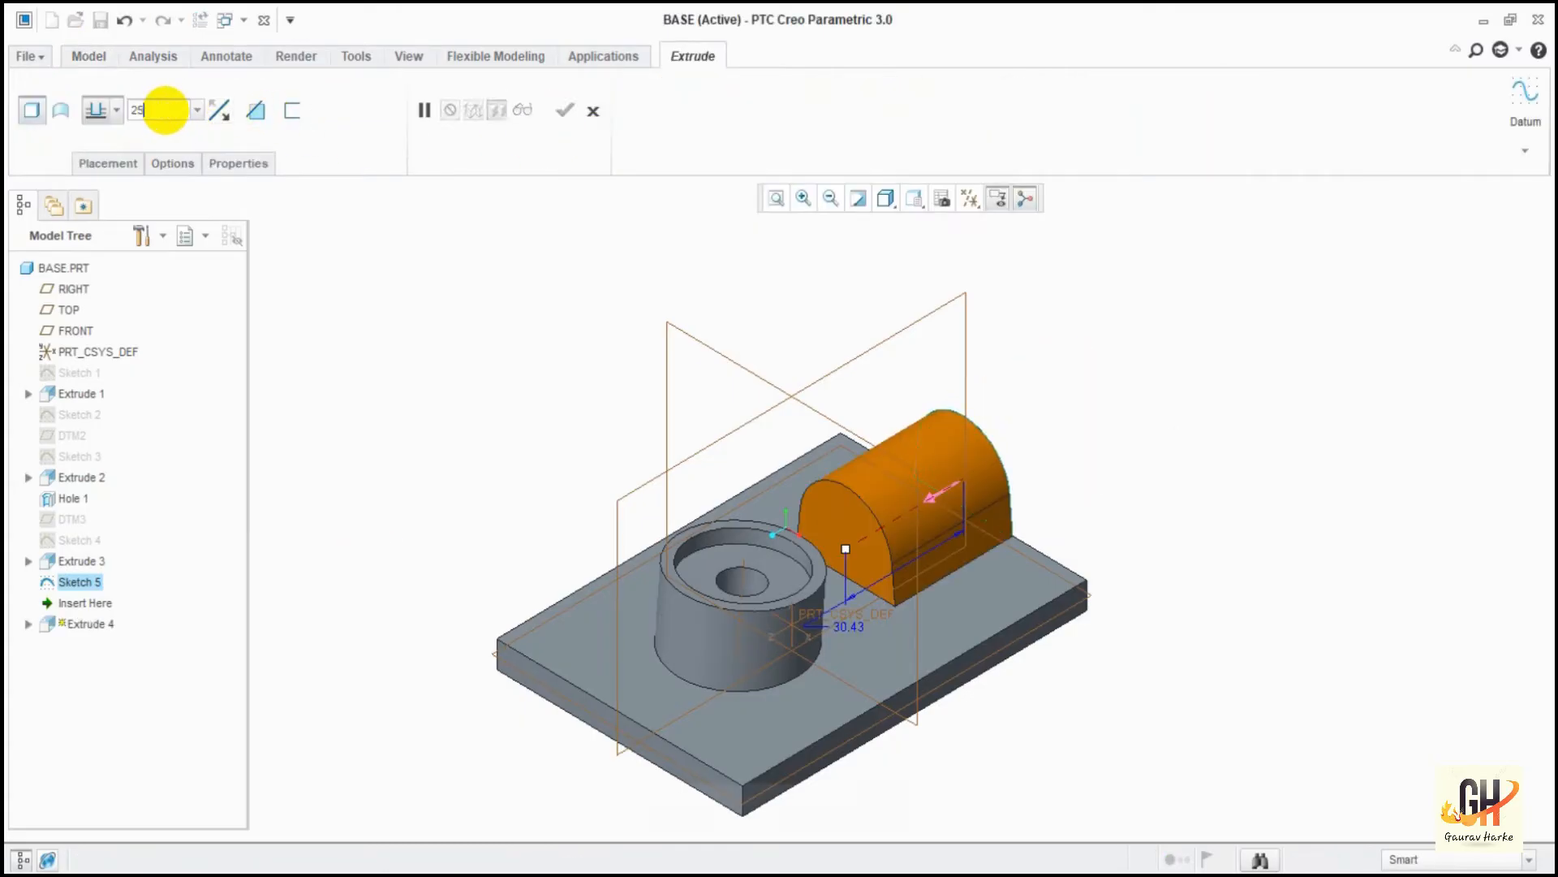
pyautogui.press('Return')
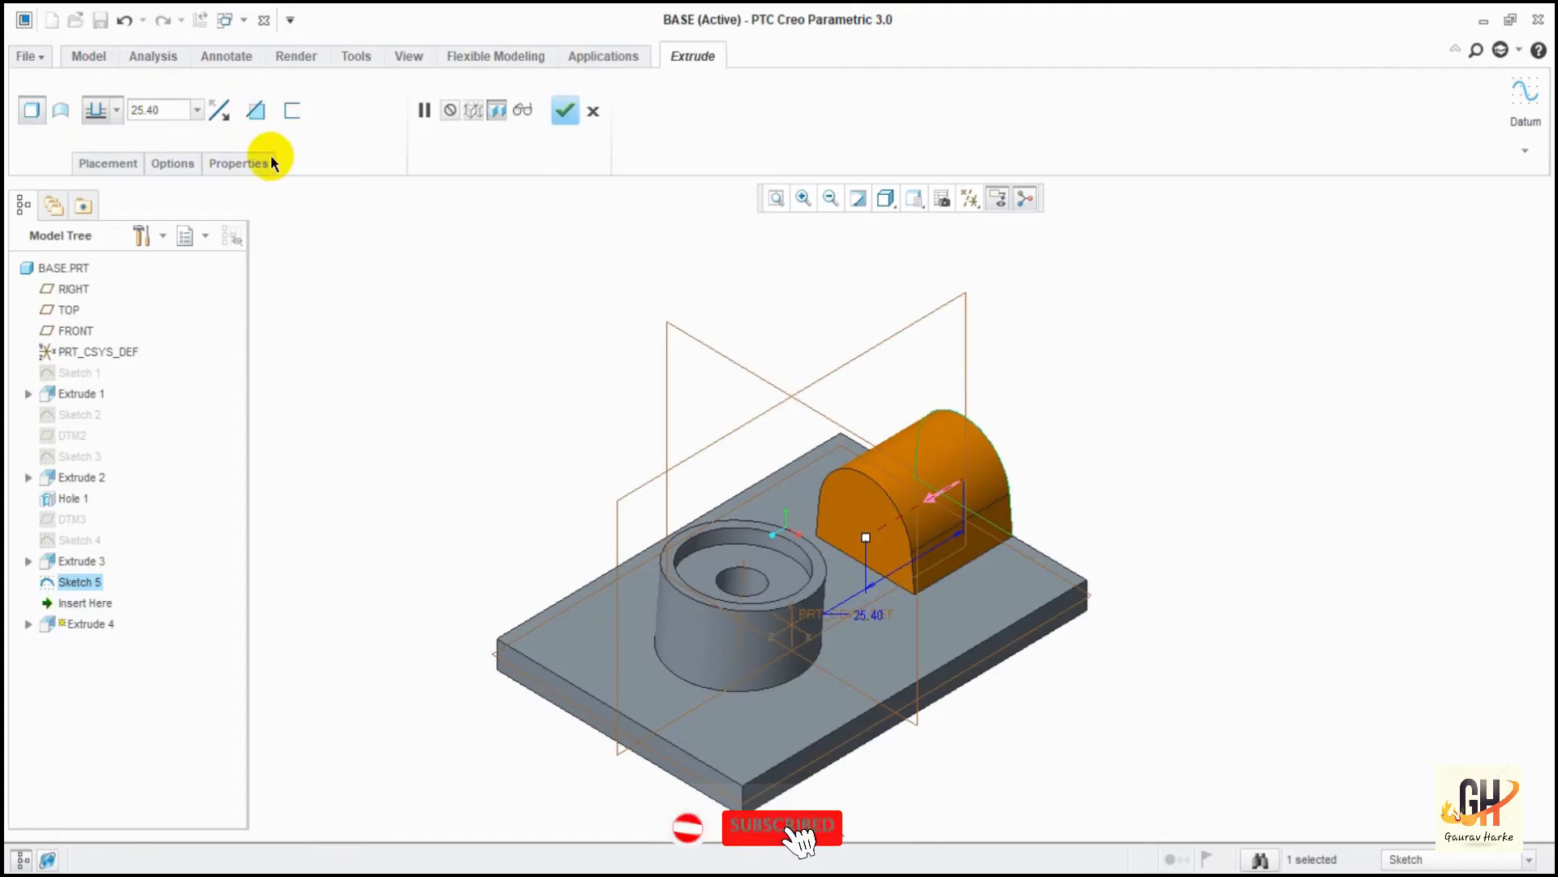
pyautogui.click(565, 111)
# Start a sketch on the RIGHT plane and add the plate's top edge and the rounded block's inner vertical edge as references.
pyautogui.click(626, 323)
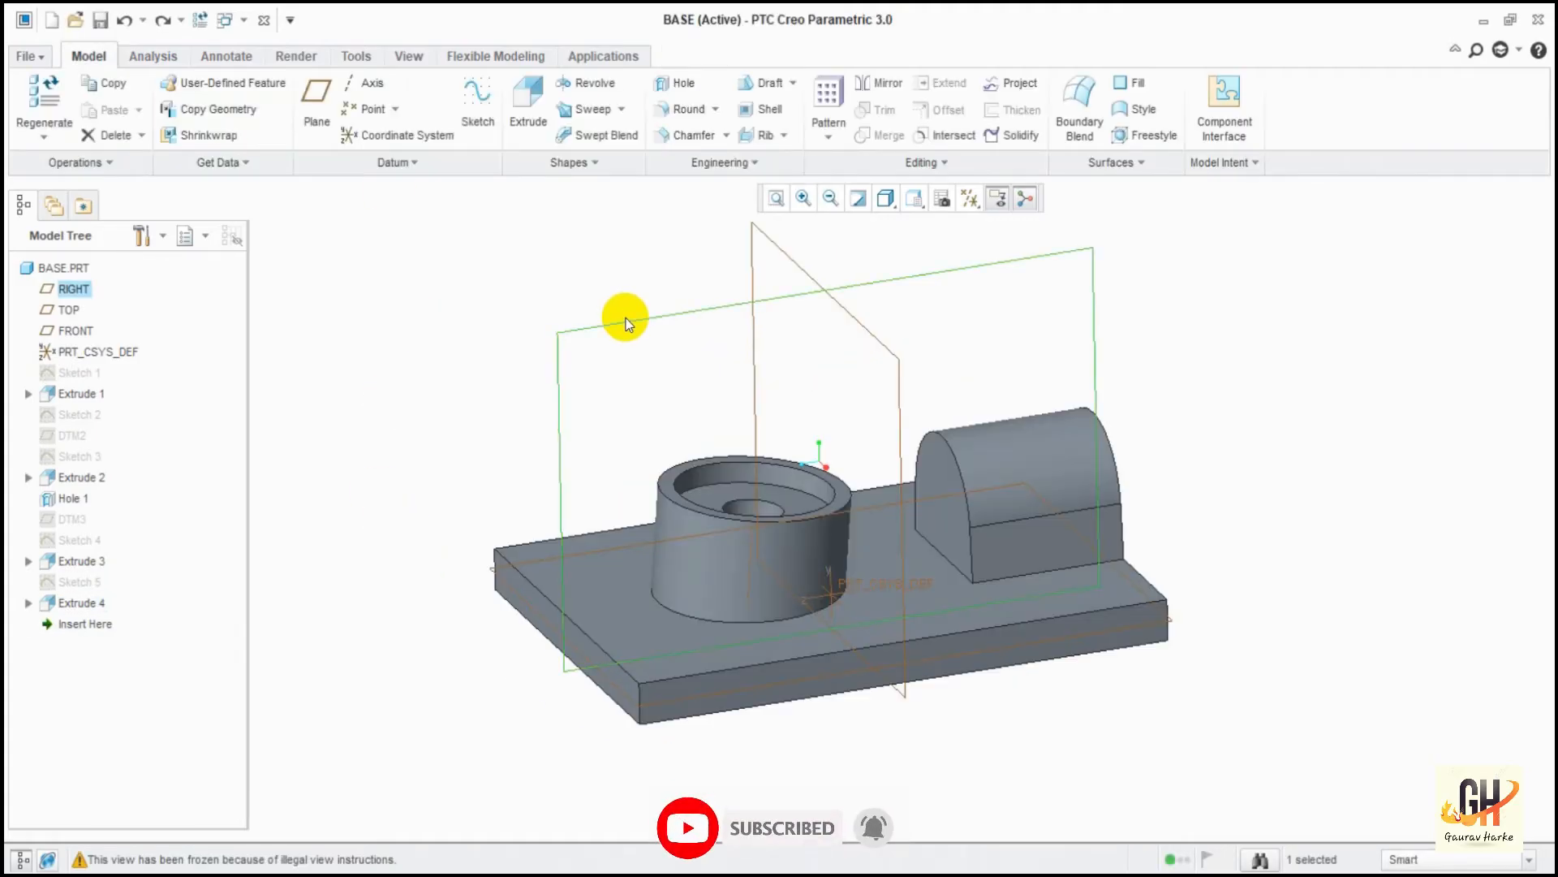
pyautogui.click(484, 103)
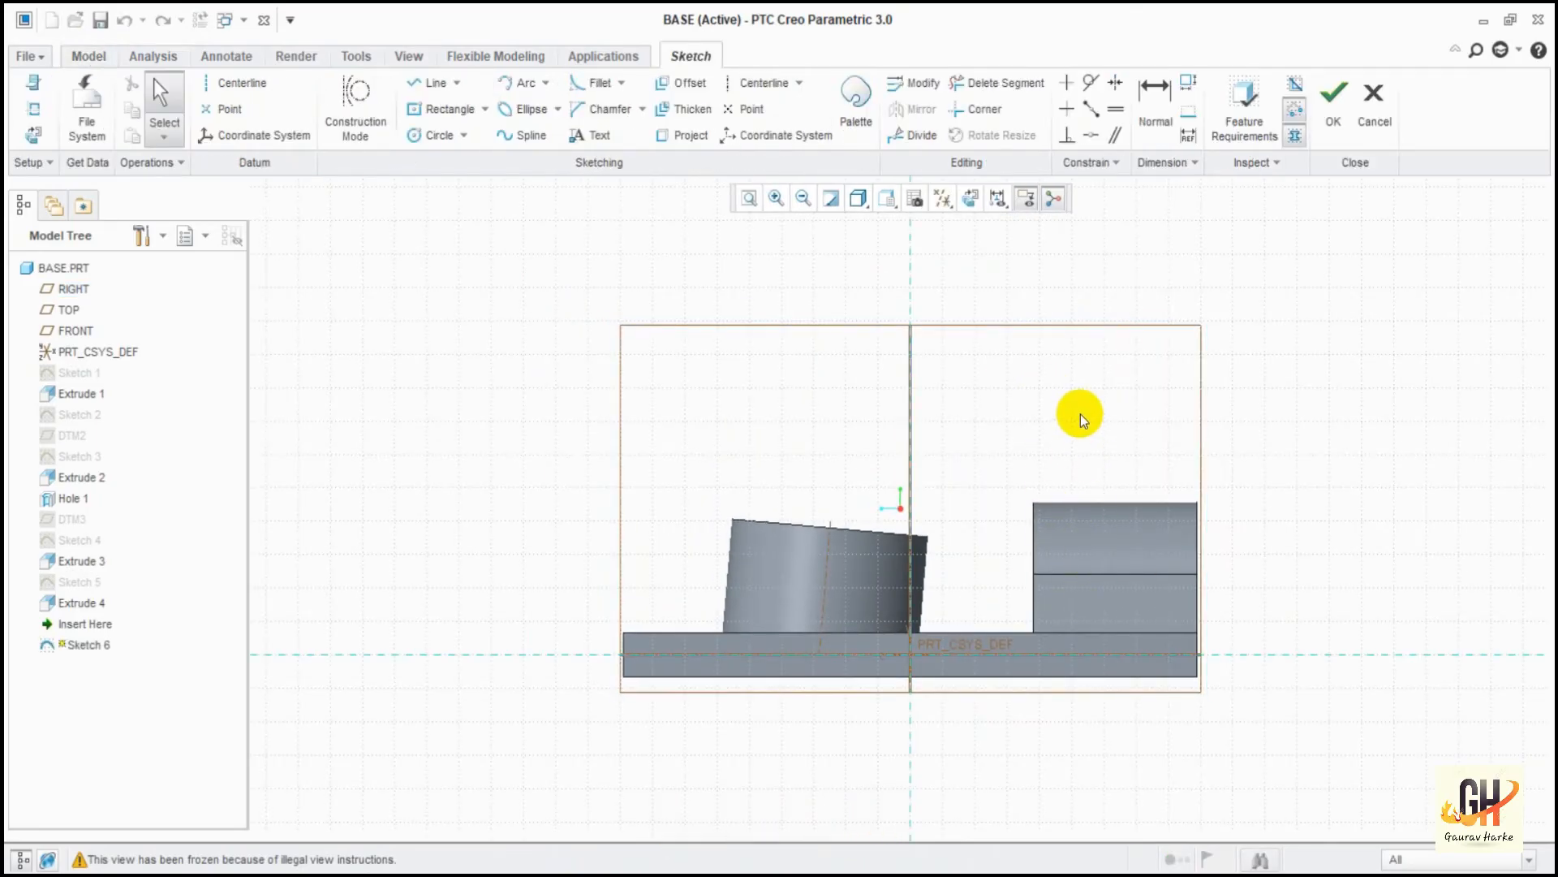
pyautogui.scroll(-5, 1089, 633)
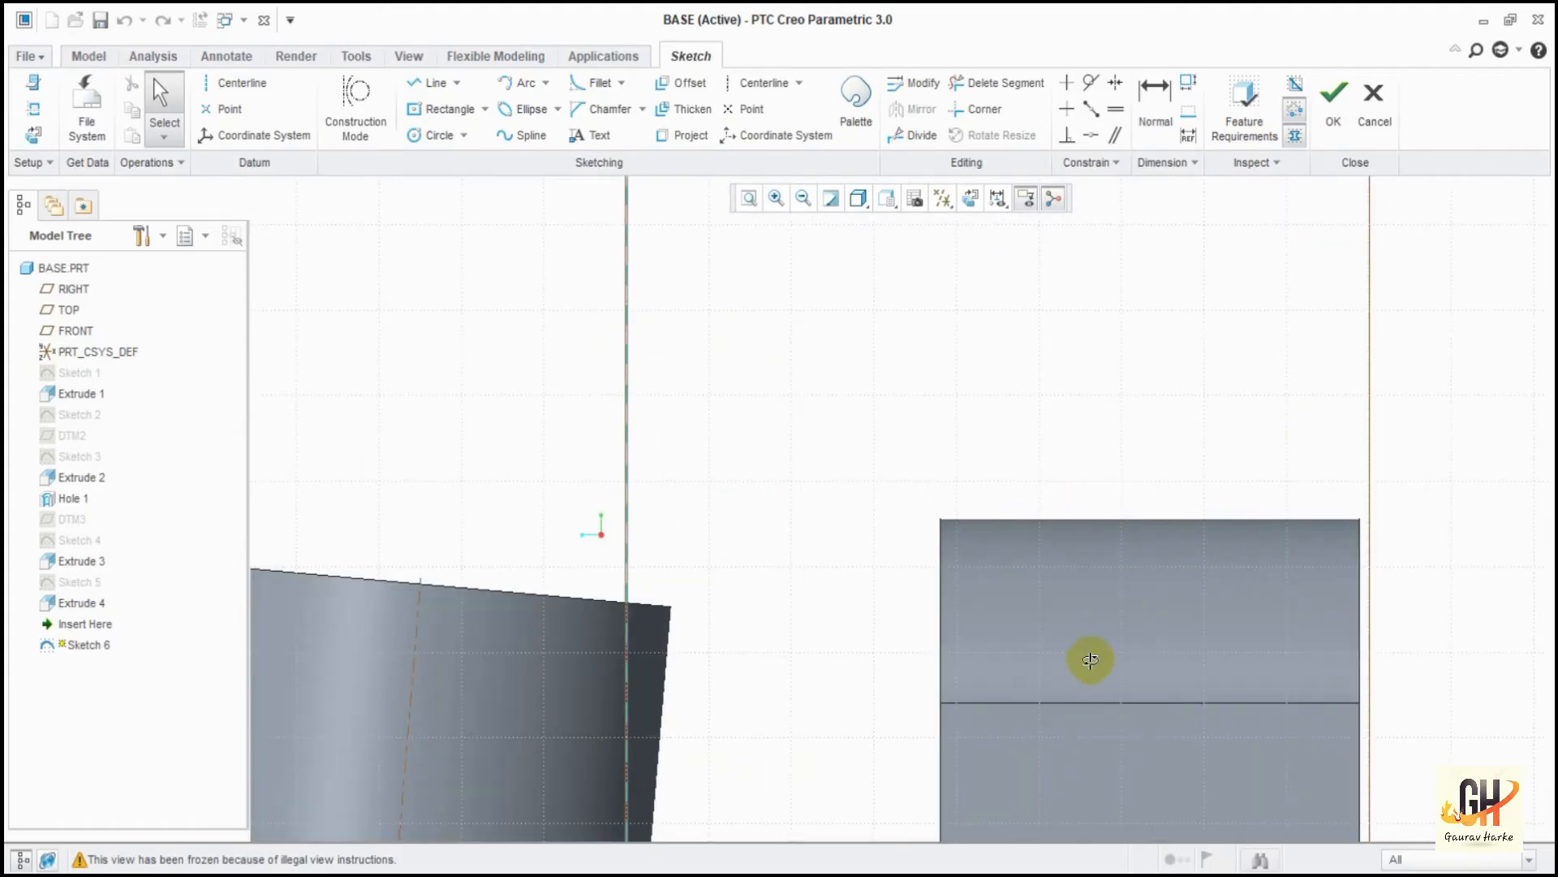
pyautogui.click(433, 84)
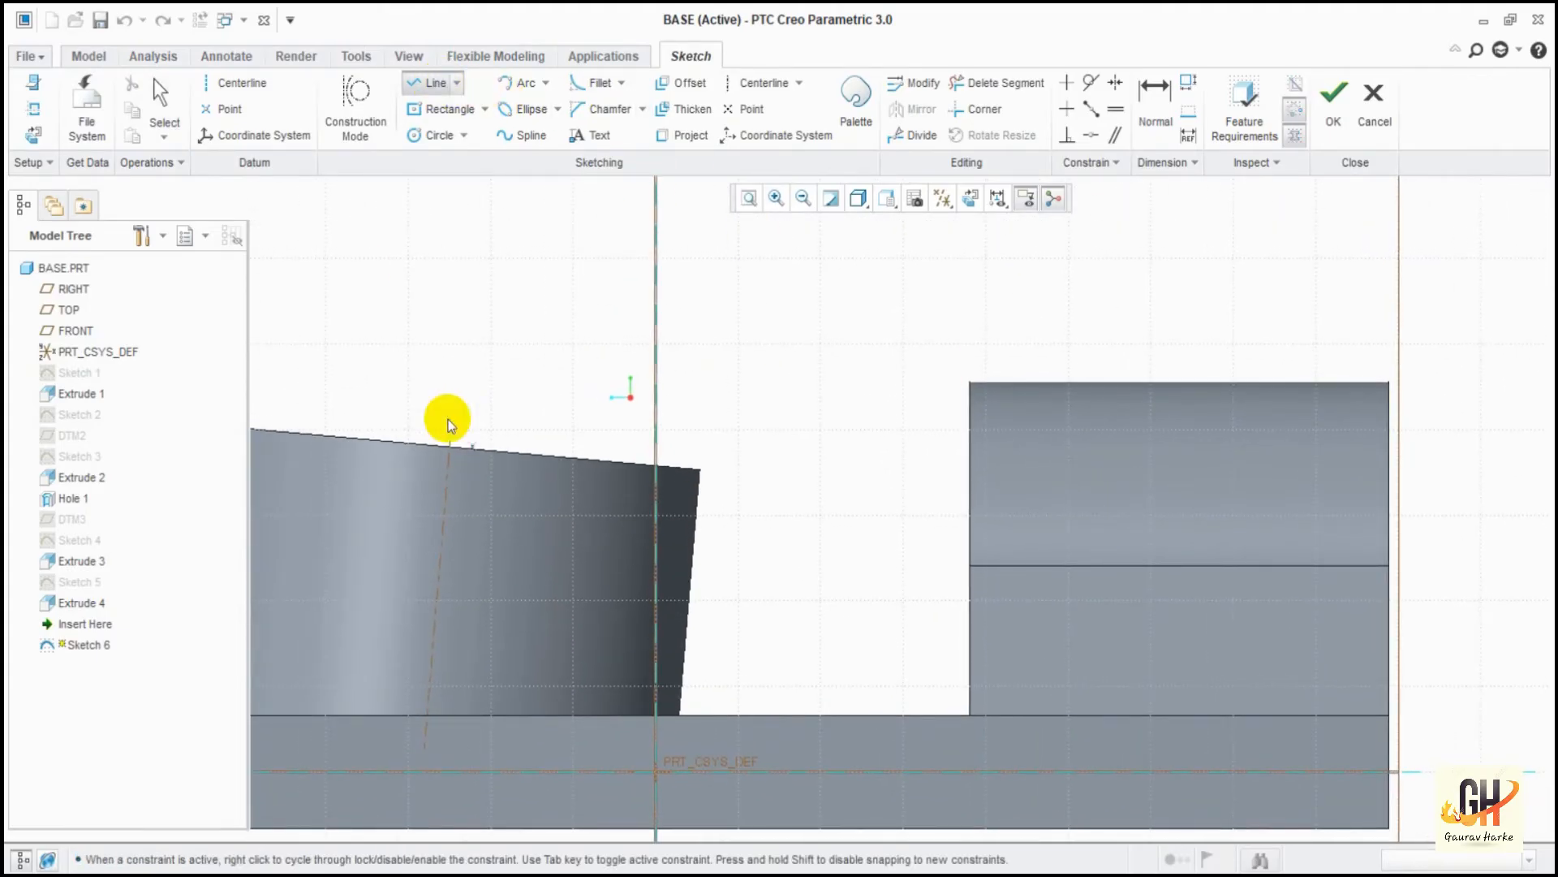
pyautogui.click(32, 108)
pyautogui.click(894, 711)
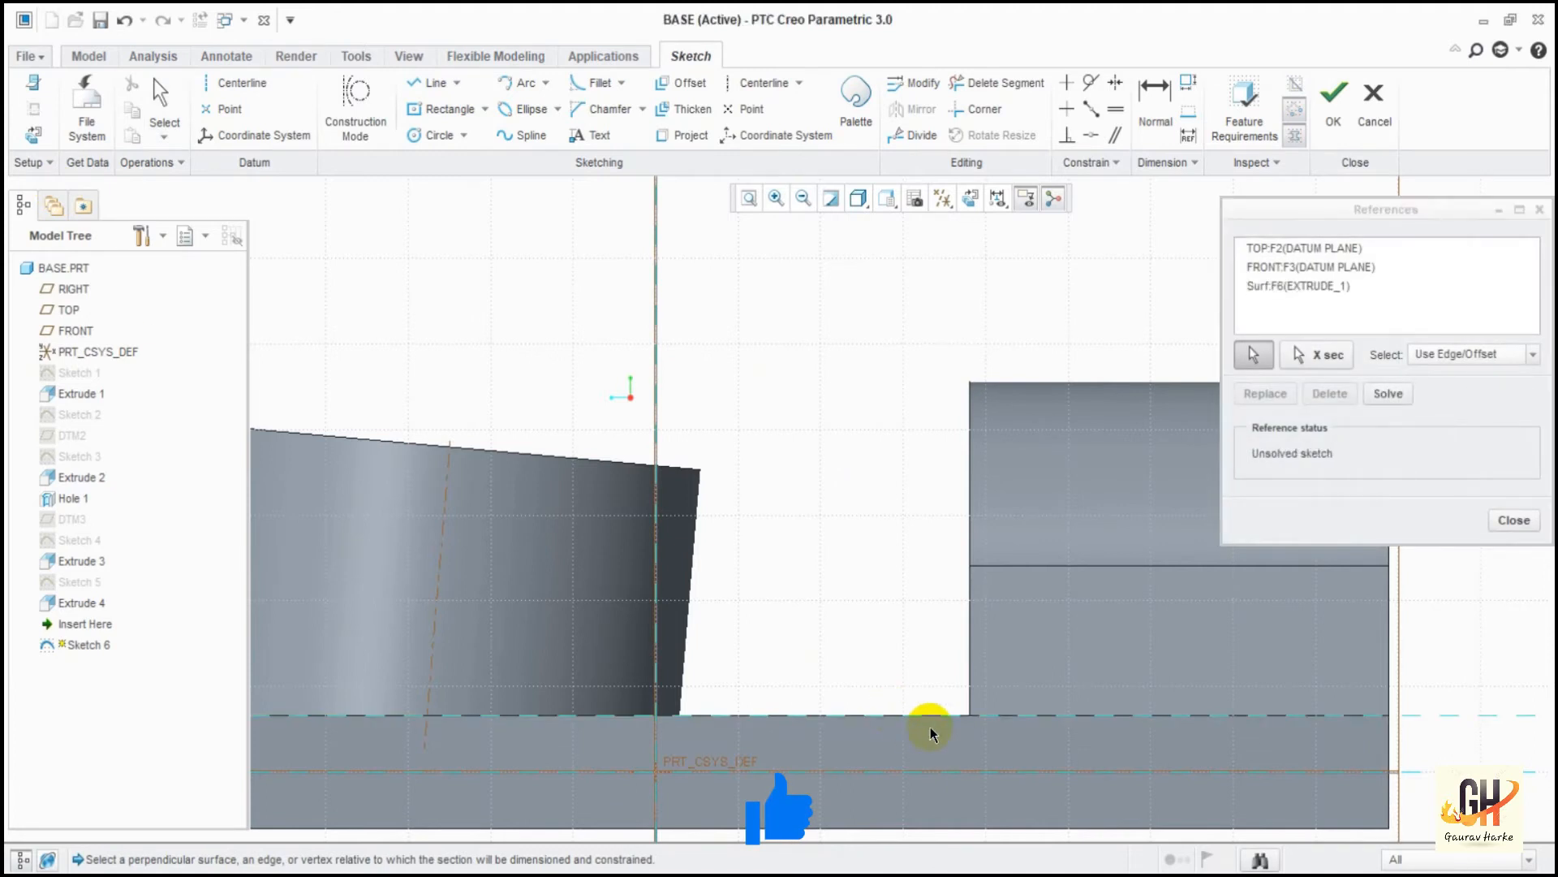
pyautogui.click(972, 647)
pyautogui.click(1514, 520)
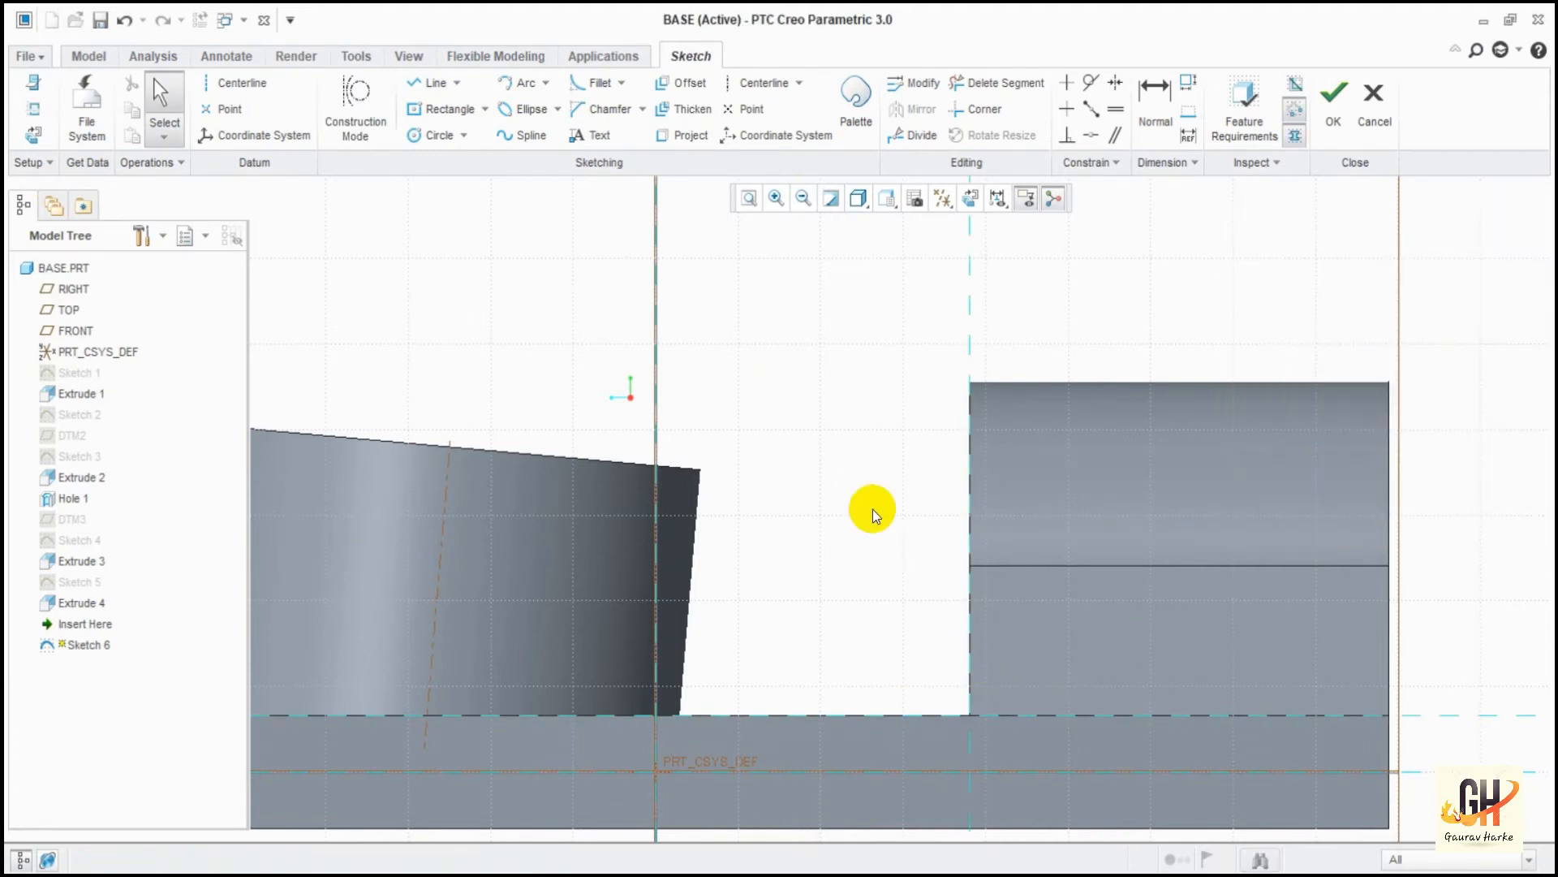
# Sketch a closed triangle from the block's lower inner corner, with a horizontal top side about 23 long above the block.
pyautogui.click(415, 90)
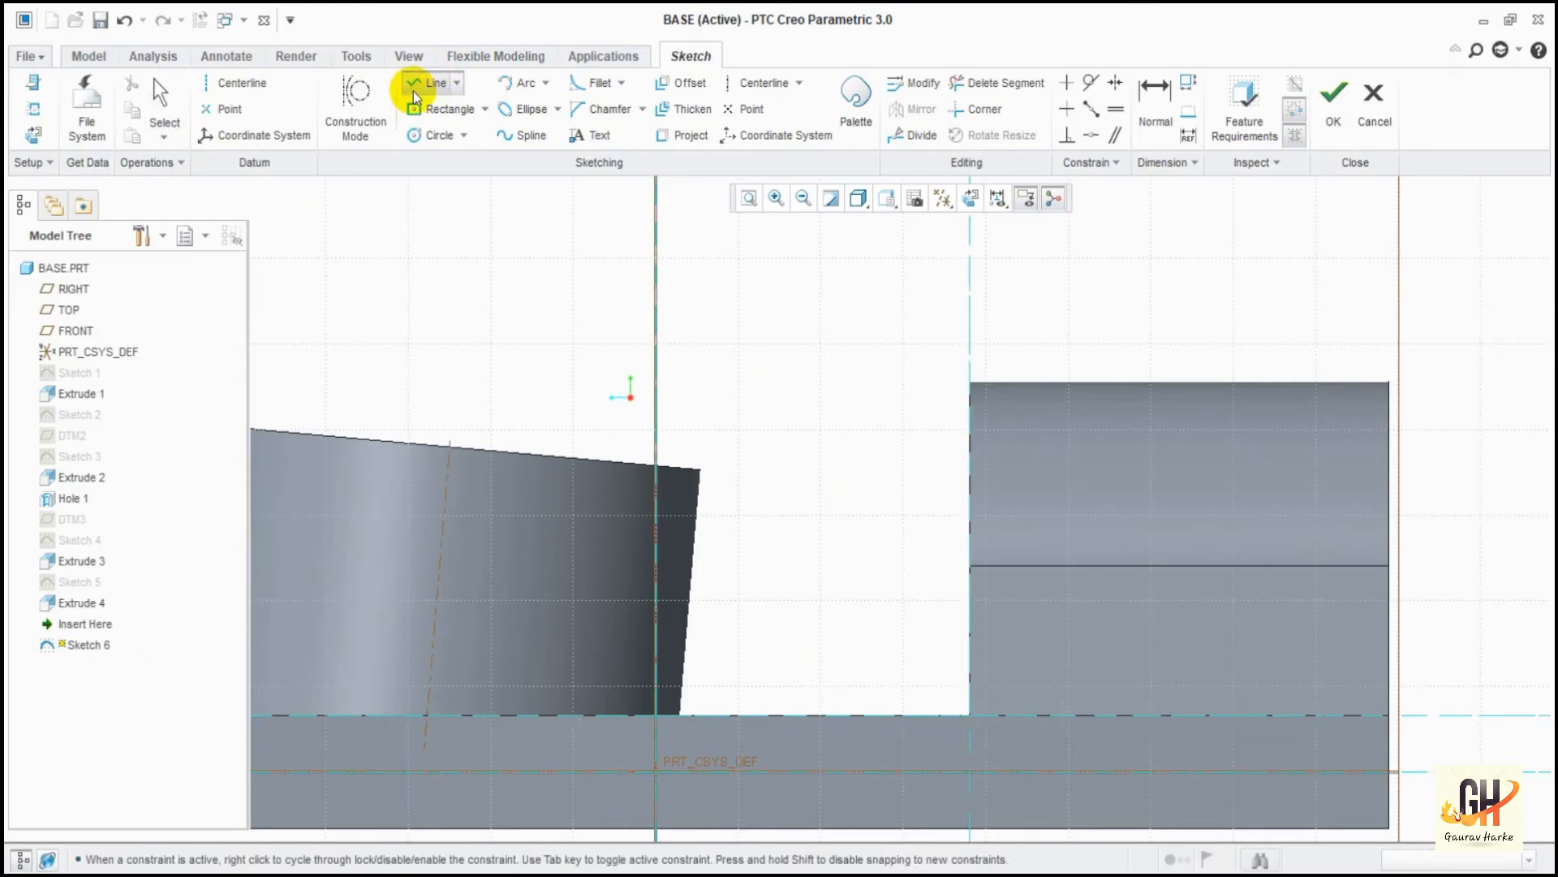
pyautogui.click(966, 718)
pyautogui.click(1263, 283)
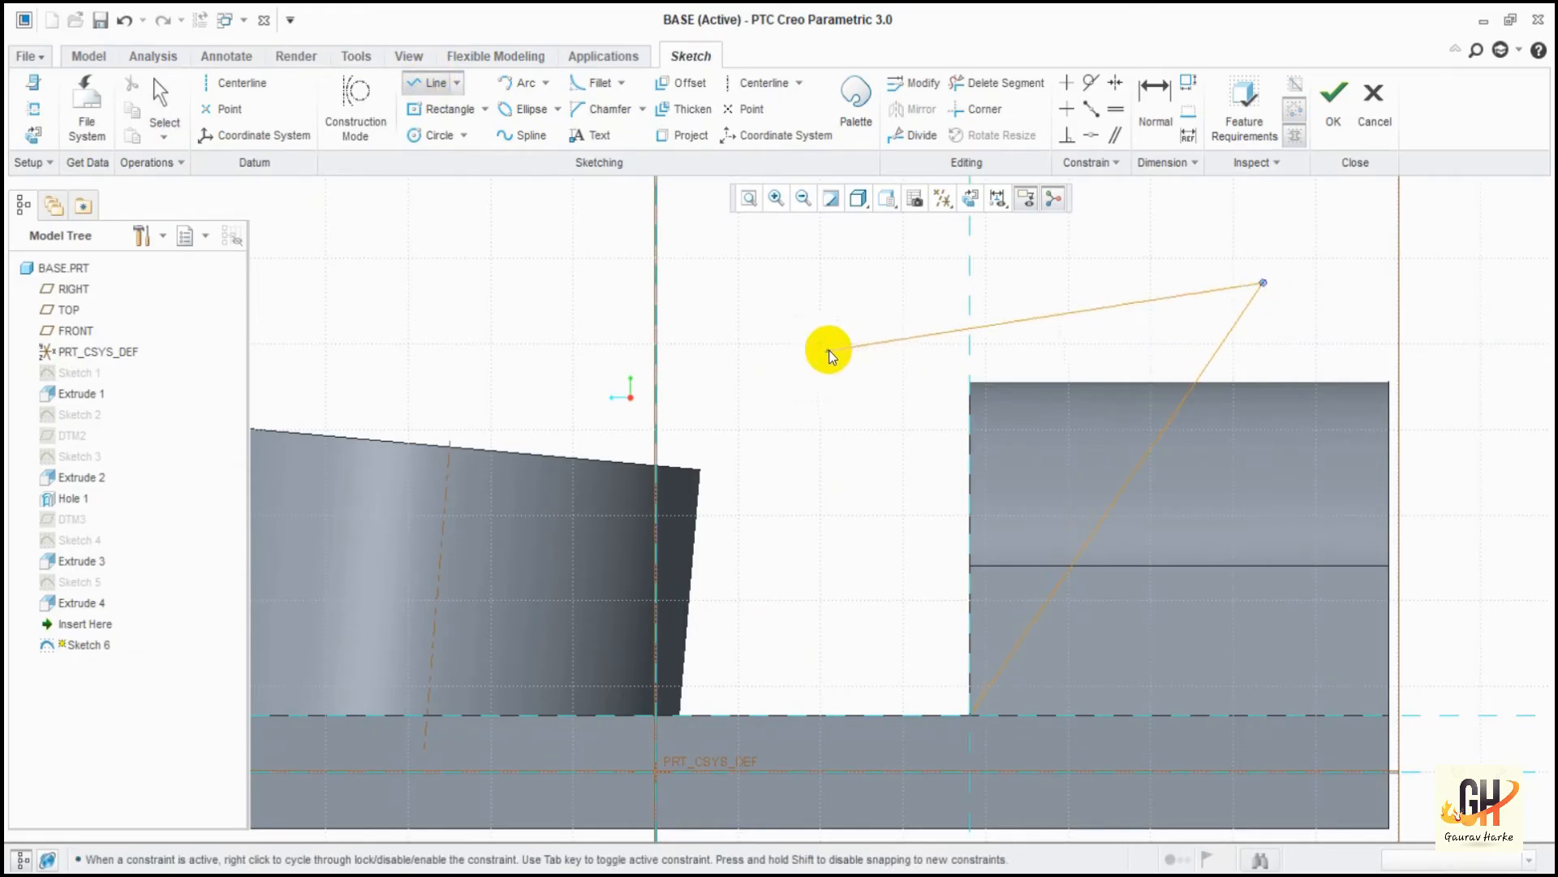
pyautogui.click(884, 283)
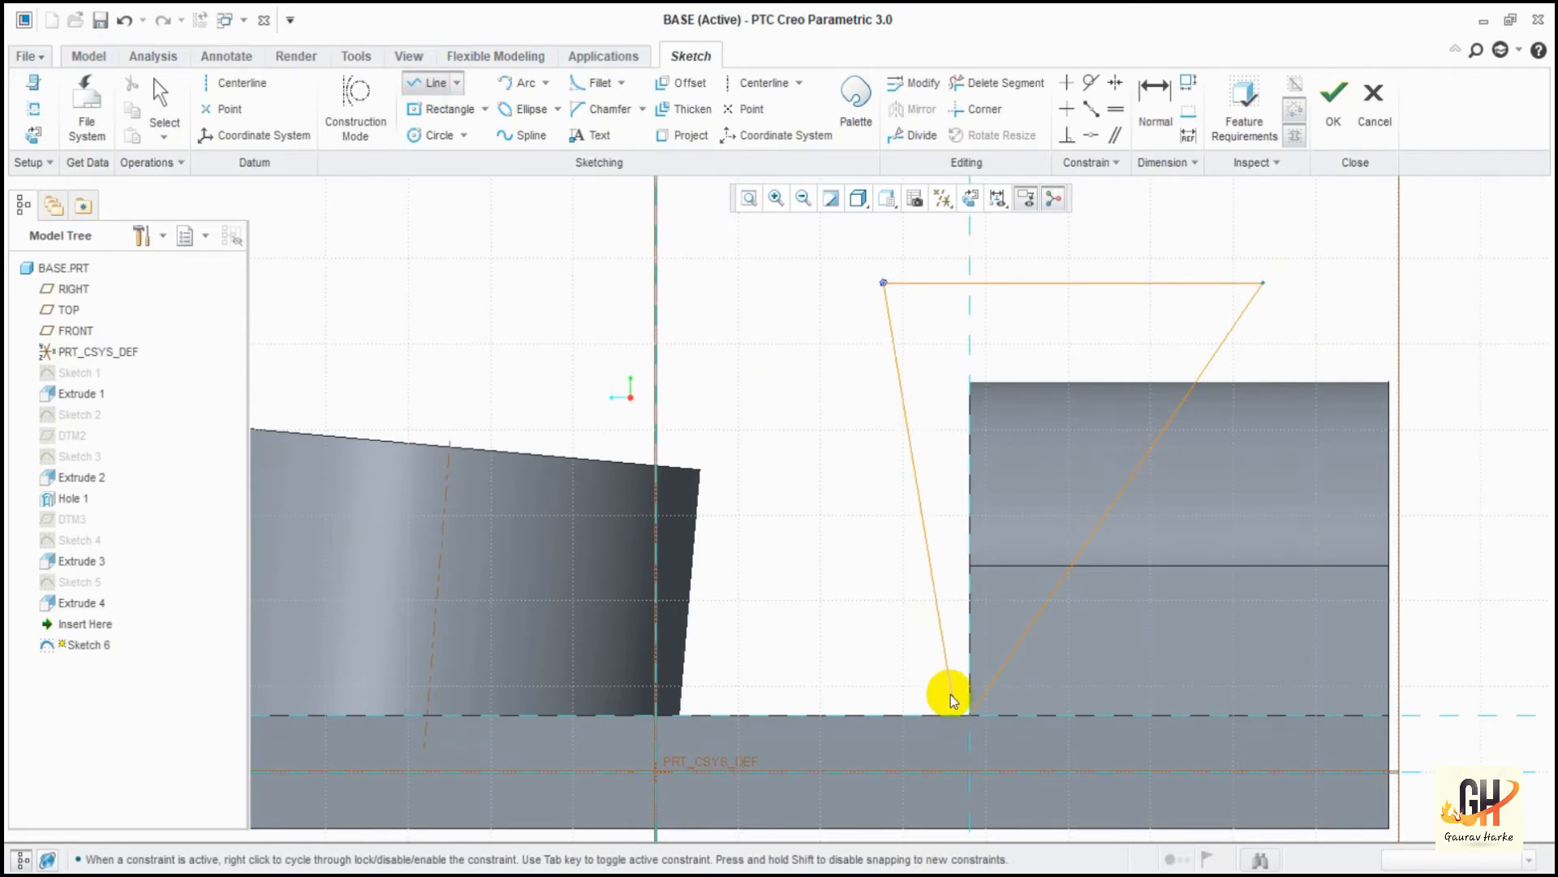
pyautogui.middleClick(834, 563)
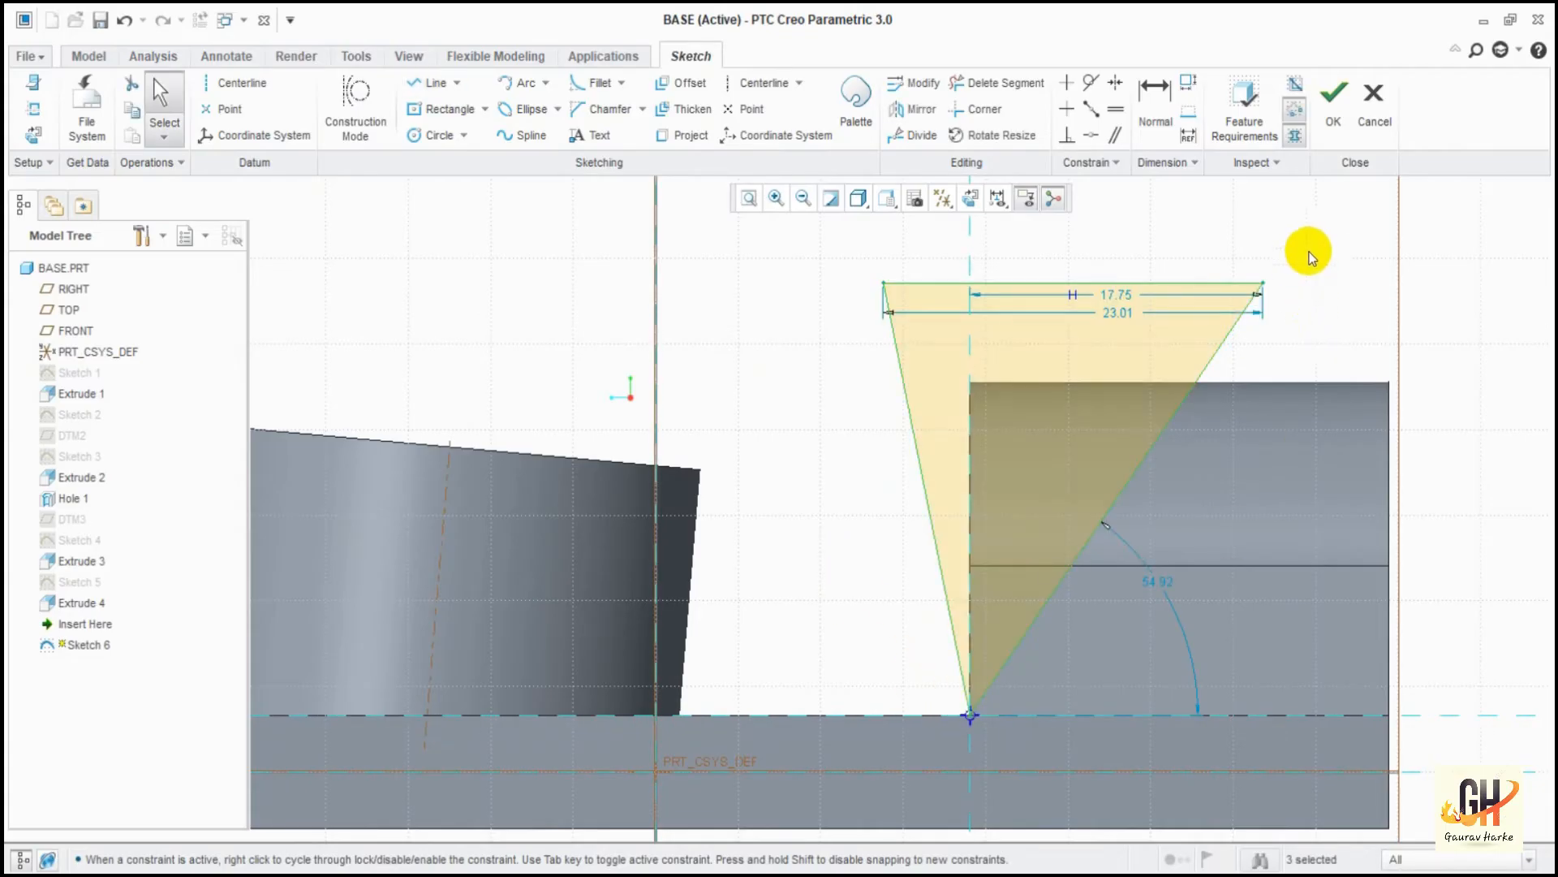
# Set the angle between the triangle's slanted side over the block and the plate's top edge to 50 degrees, and stretch the triangle upward.
pyautogui.click(1145, 123)
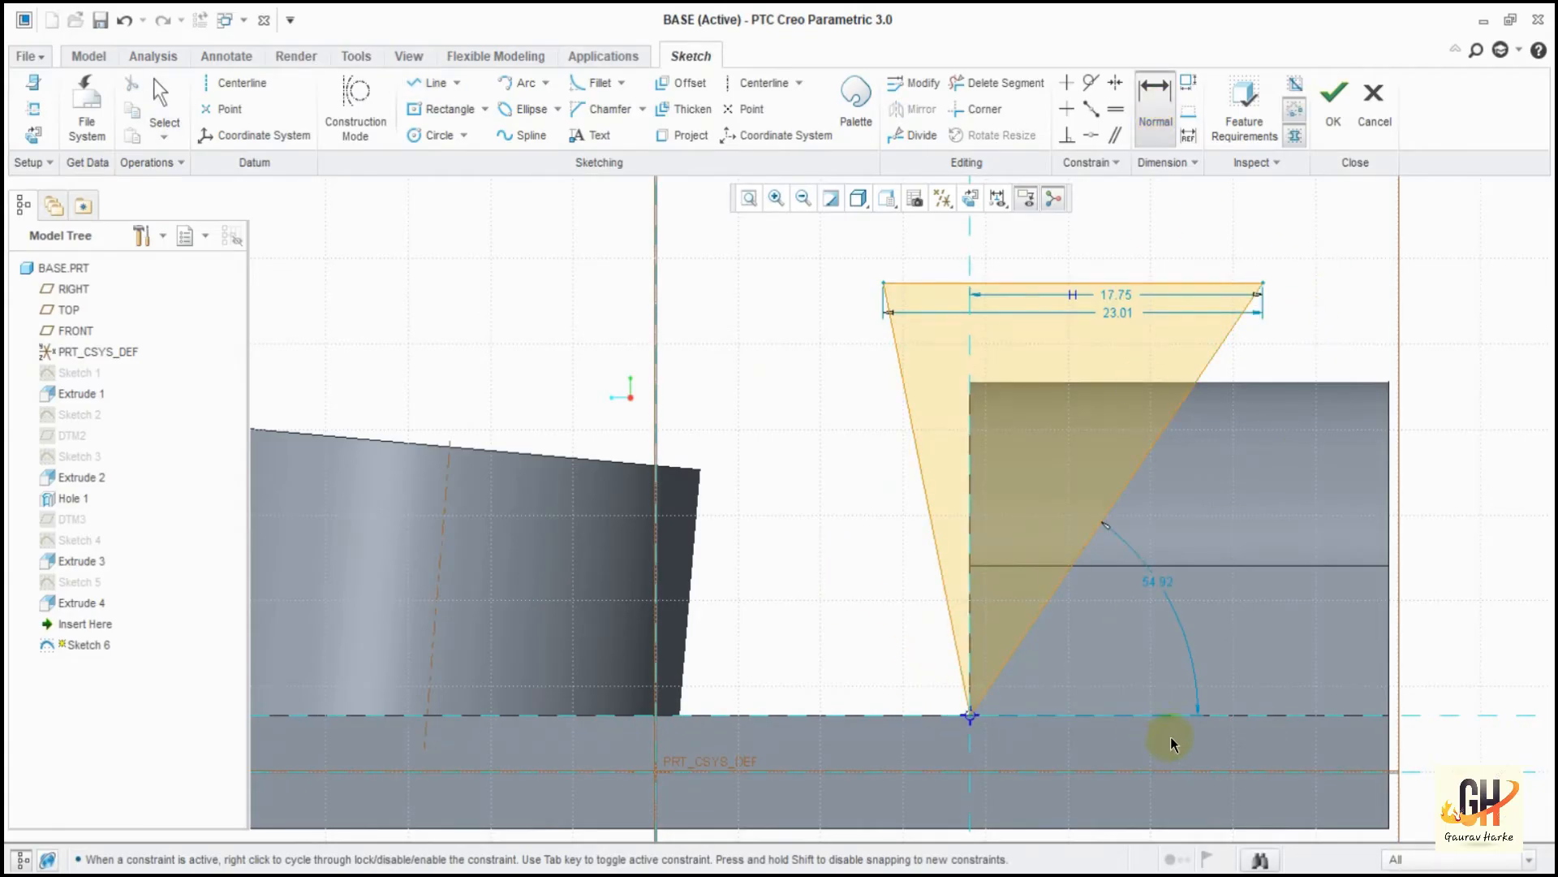
pyautogui.middleClick(1164, 597)
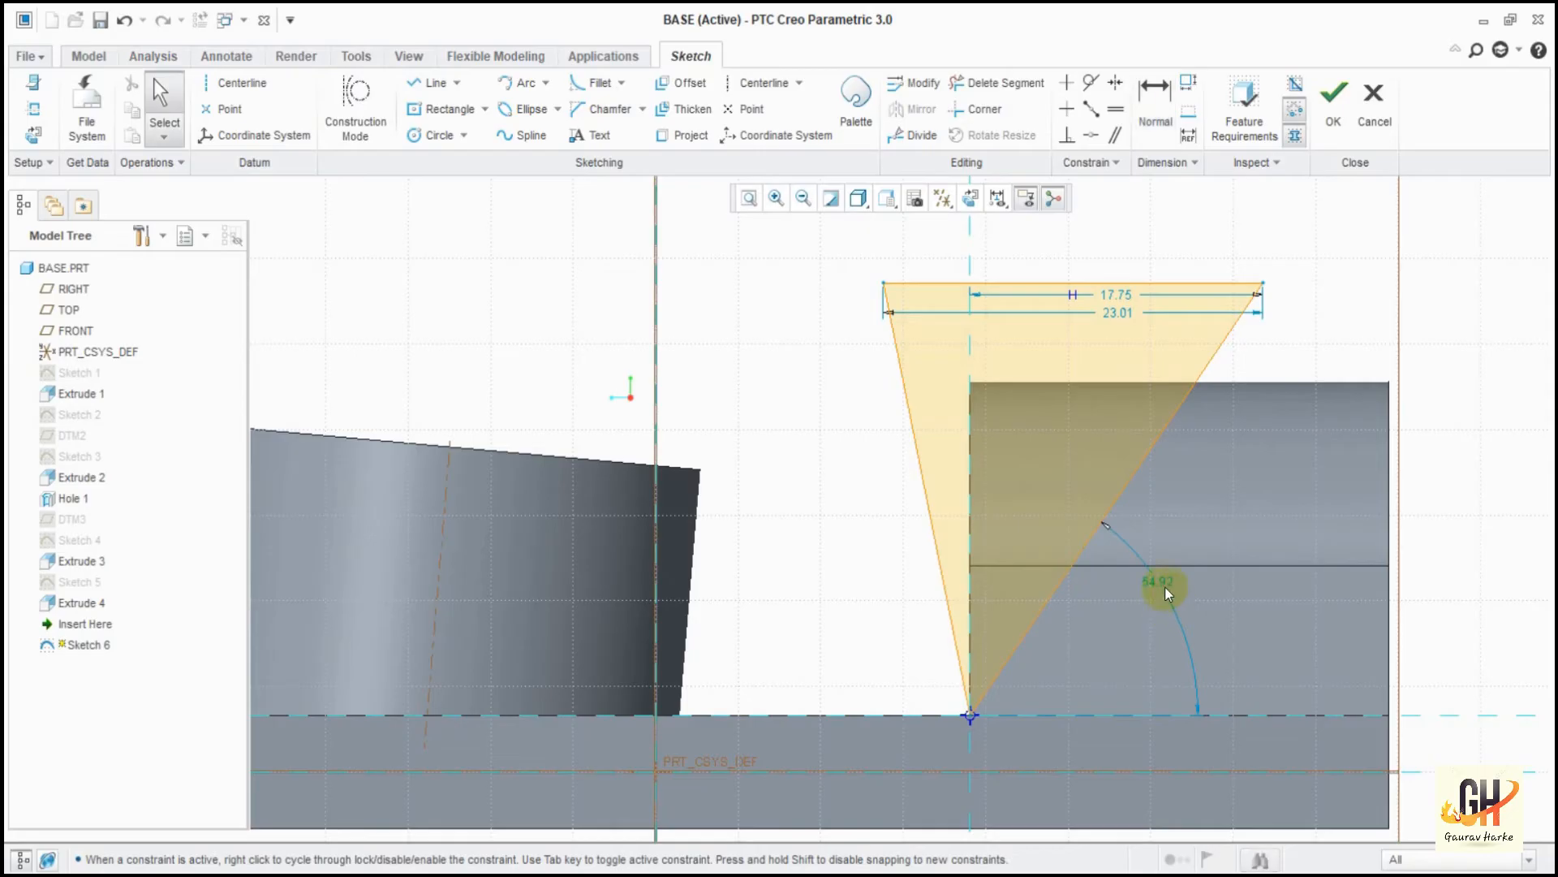
pyautogui.doubleClick(1161, 583)
pyautogui.press('Return')
pyautogui.moveTo(1263, 357); pyautogui.dragTo(1332, 325)
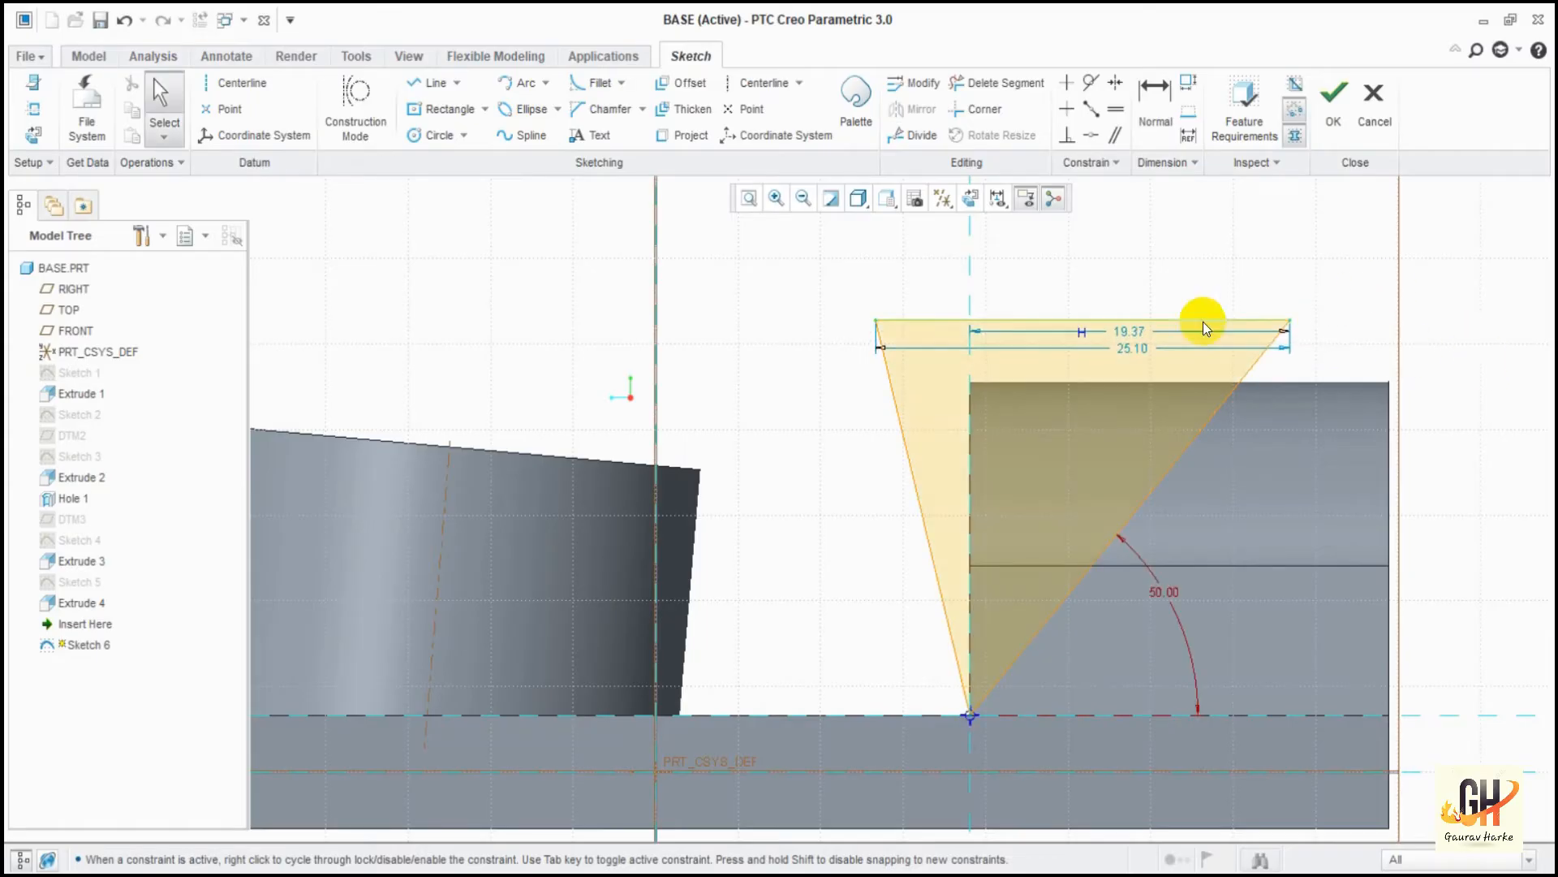
# Set the triangle's top side to 25 and its far corner's horizontal distance from the block's vertical reference to 20, and finish the sketch.
pyautogui.doubleClick(1137, 348)
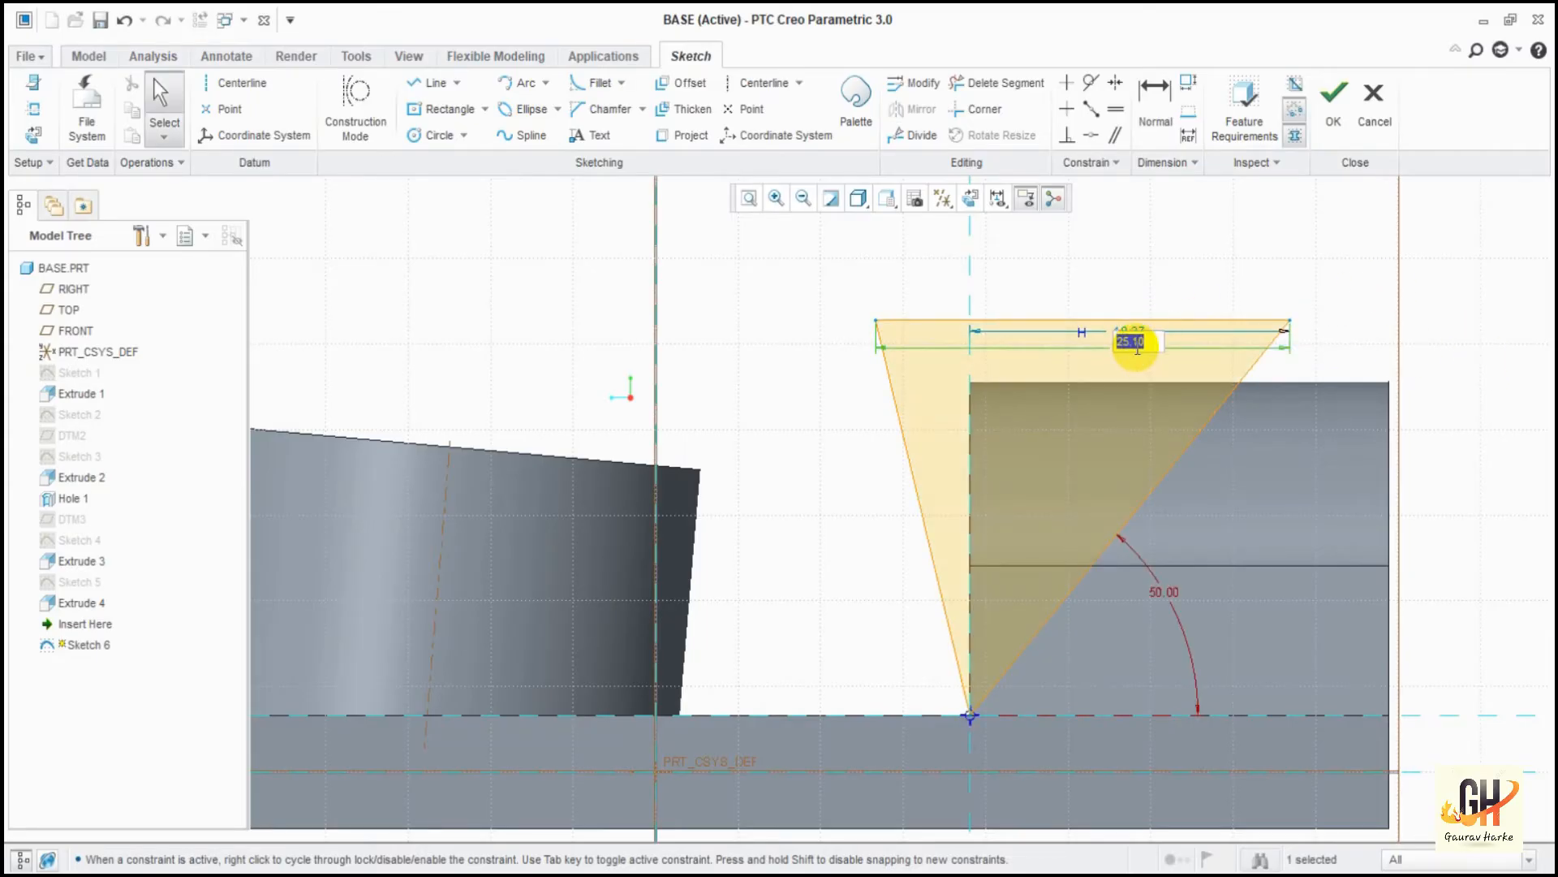
pyautogui.write('25')
pyautogui.press('Return')
pyautogui.doubleClick(1141, 335)
pyautogui.write('20')
pyautogui.press('Return')
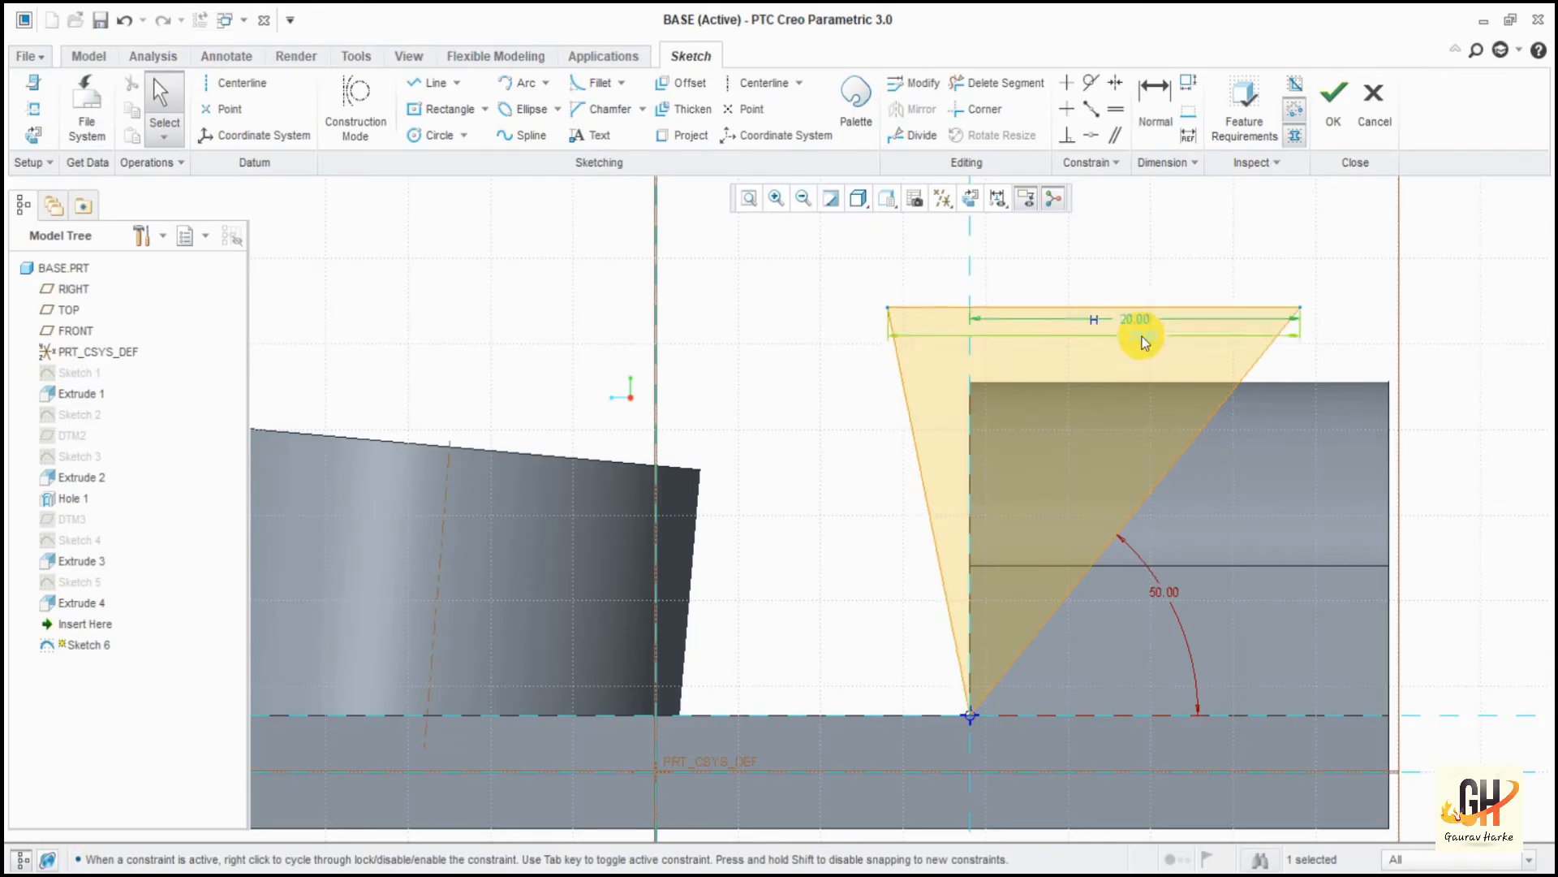
pyautogui.click(1352, 118)
# Extrude the triangle as a symmetric cut with a depth of 30.43, removing the rounded block's inner end at a slant.
pyautogui.moveTo(1137, 403)
pyautogui.mouseDown(button='middle')
pyautogui.moveTo(1137, 424)
pyautogui.moveTo(1182, 441)
pyautogui.moveTo(1136, 414)
pyautogui.moveTo(1169, 438)
pyautogui.mouseUp(button='middle')
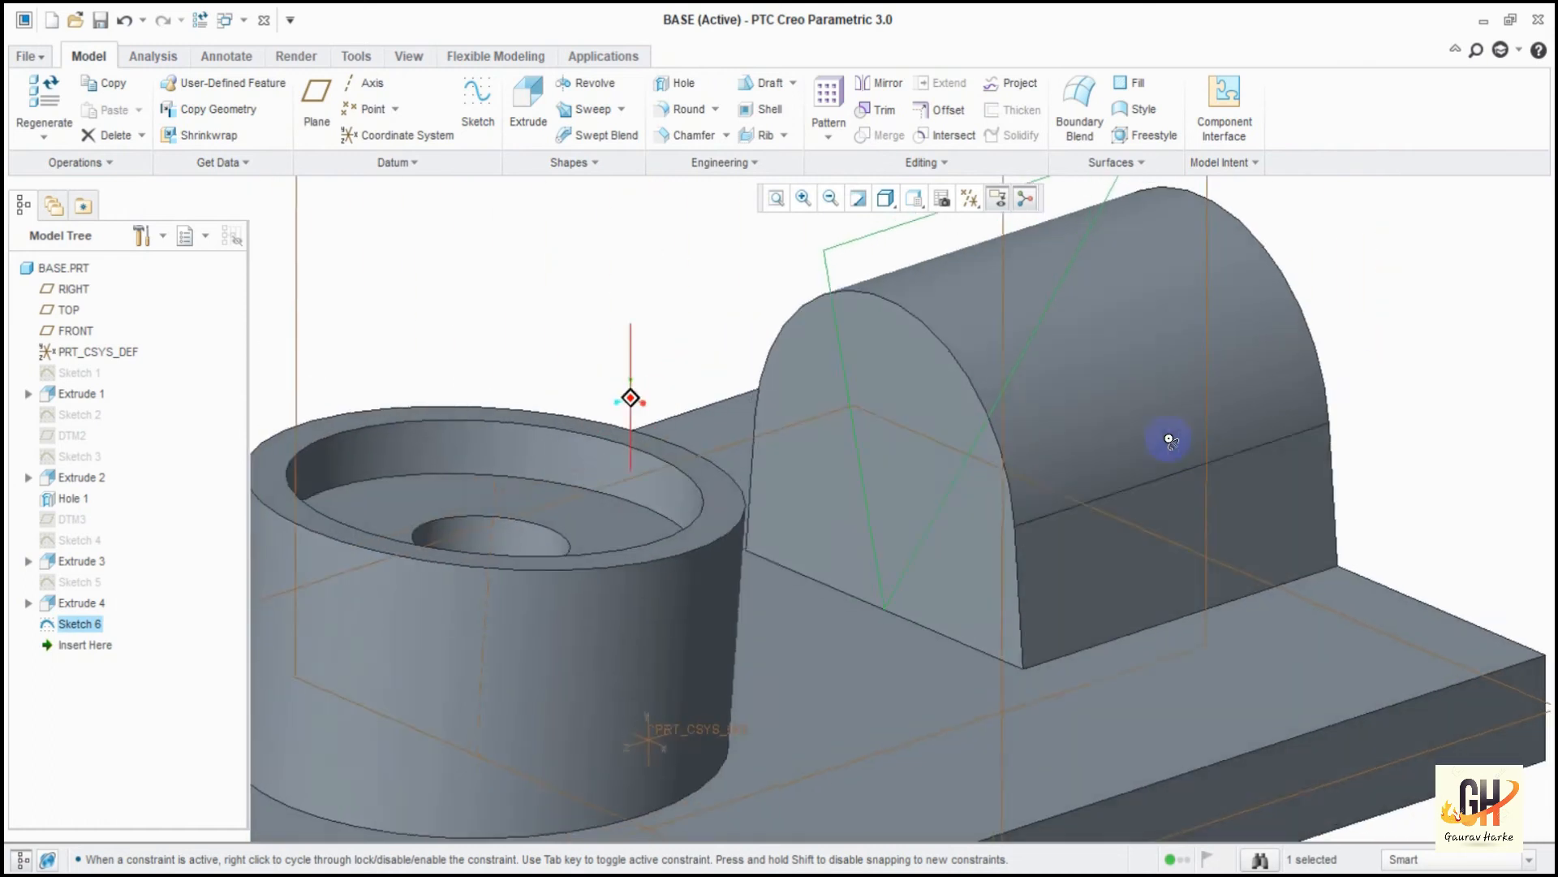
pyautogui.click(529, 105)
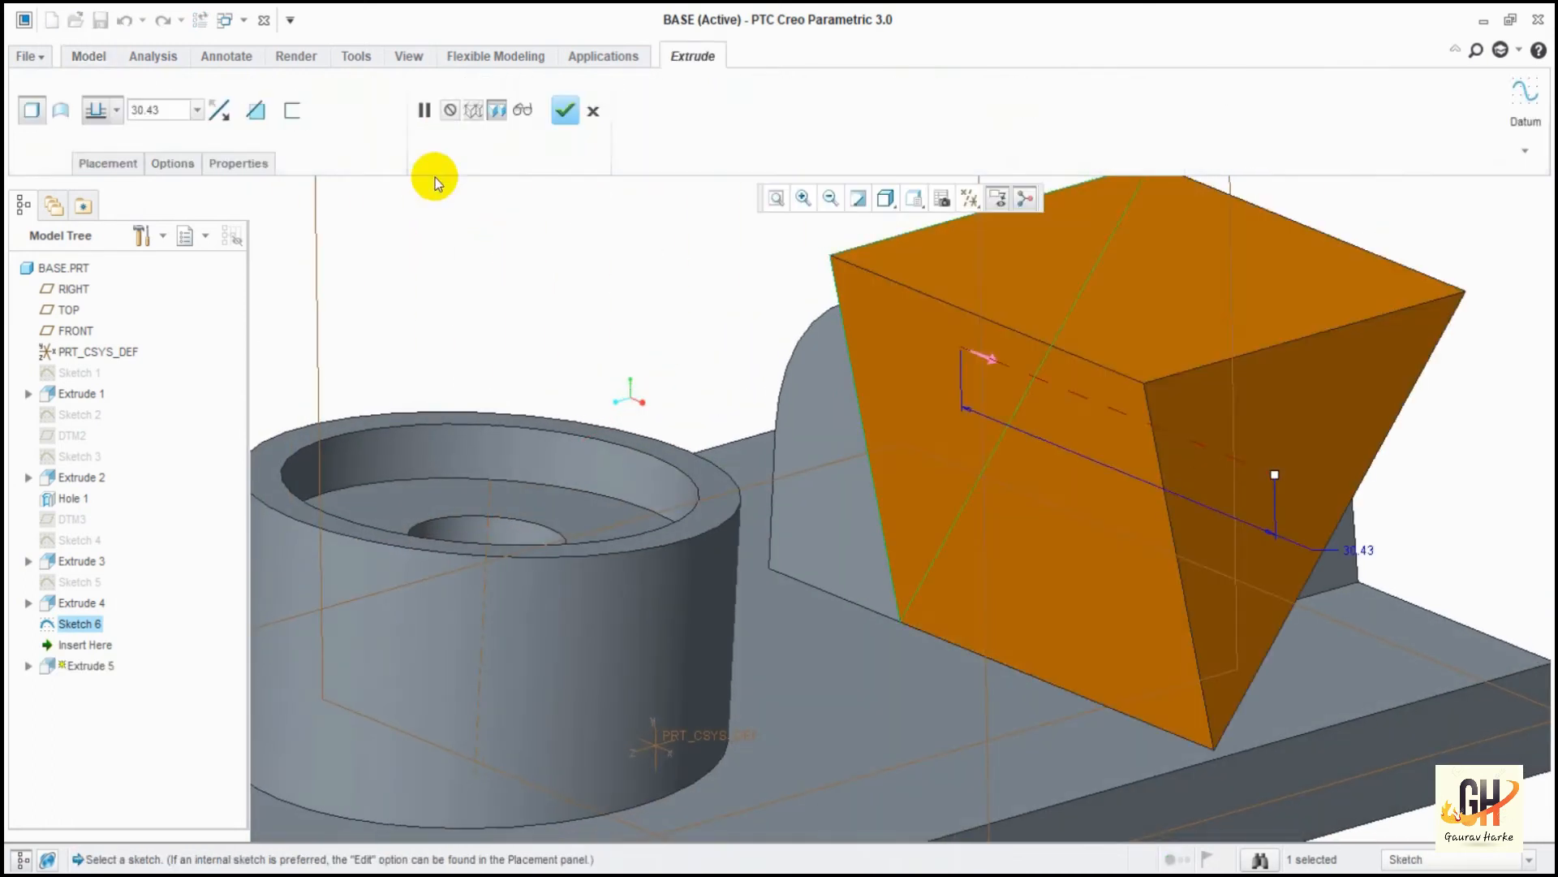
pyautogui.click(116, 110)
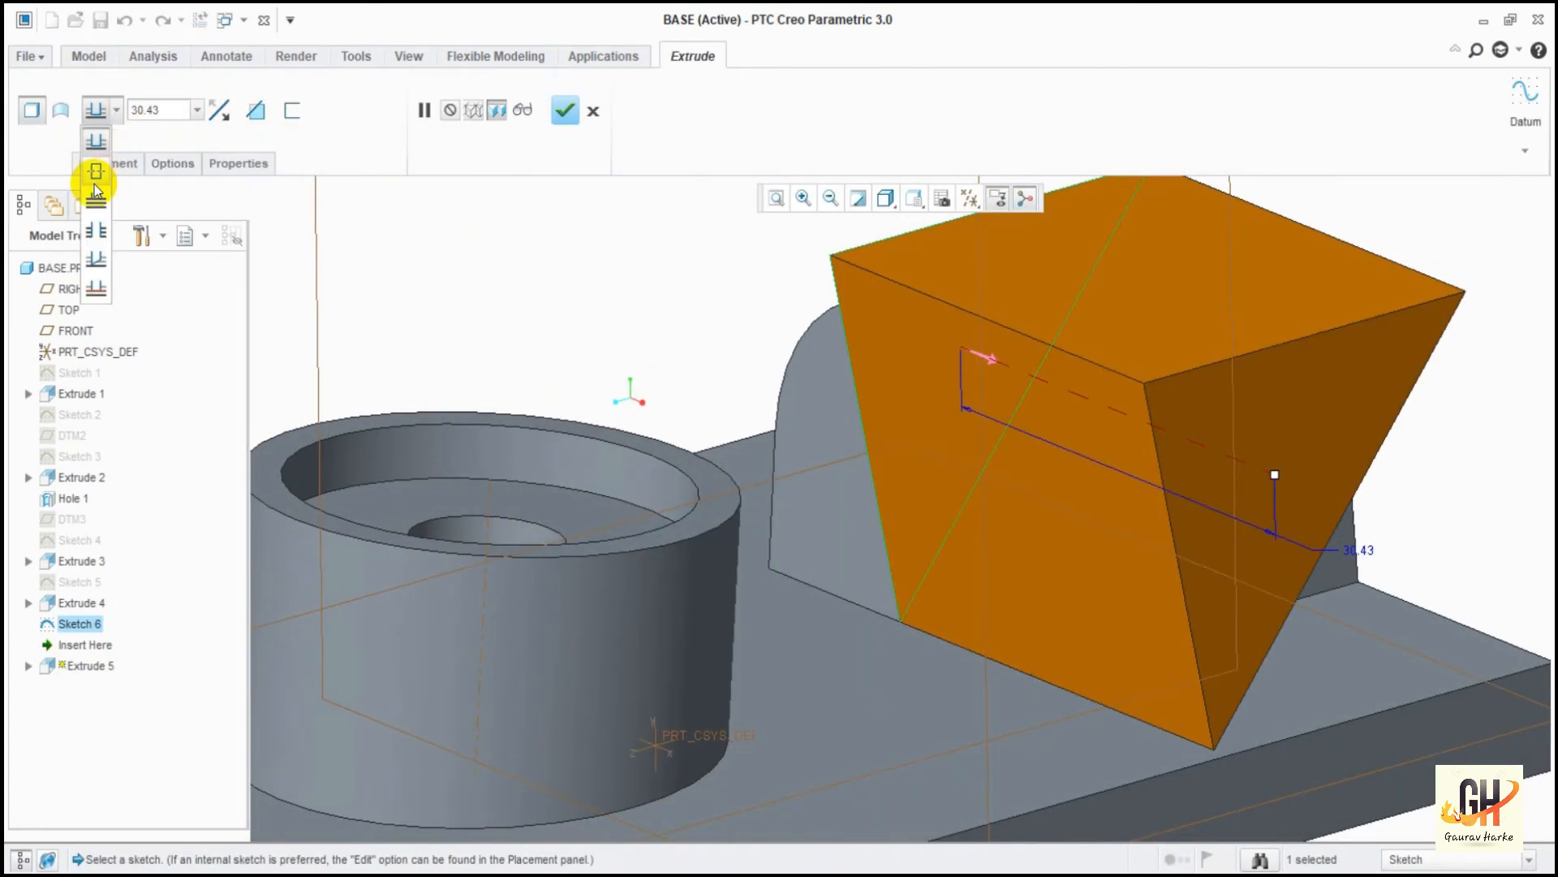
pyautogui.click(106, 171)
pyautogui.click(254, 114)
pyautogui.moveTo(1344, 392); pyautogui.dragTo(1298, 376, button='middle')
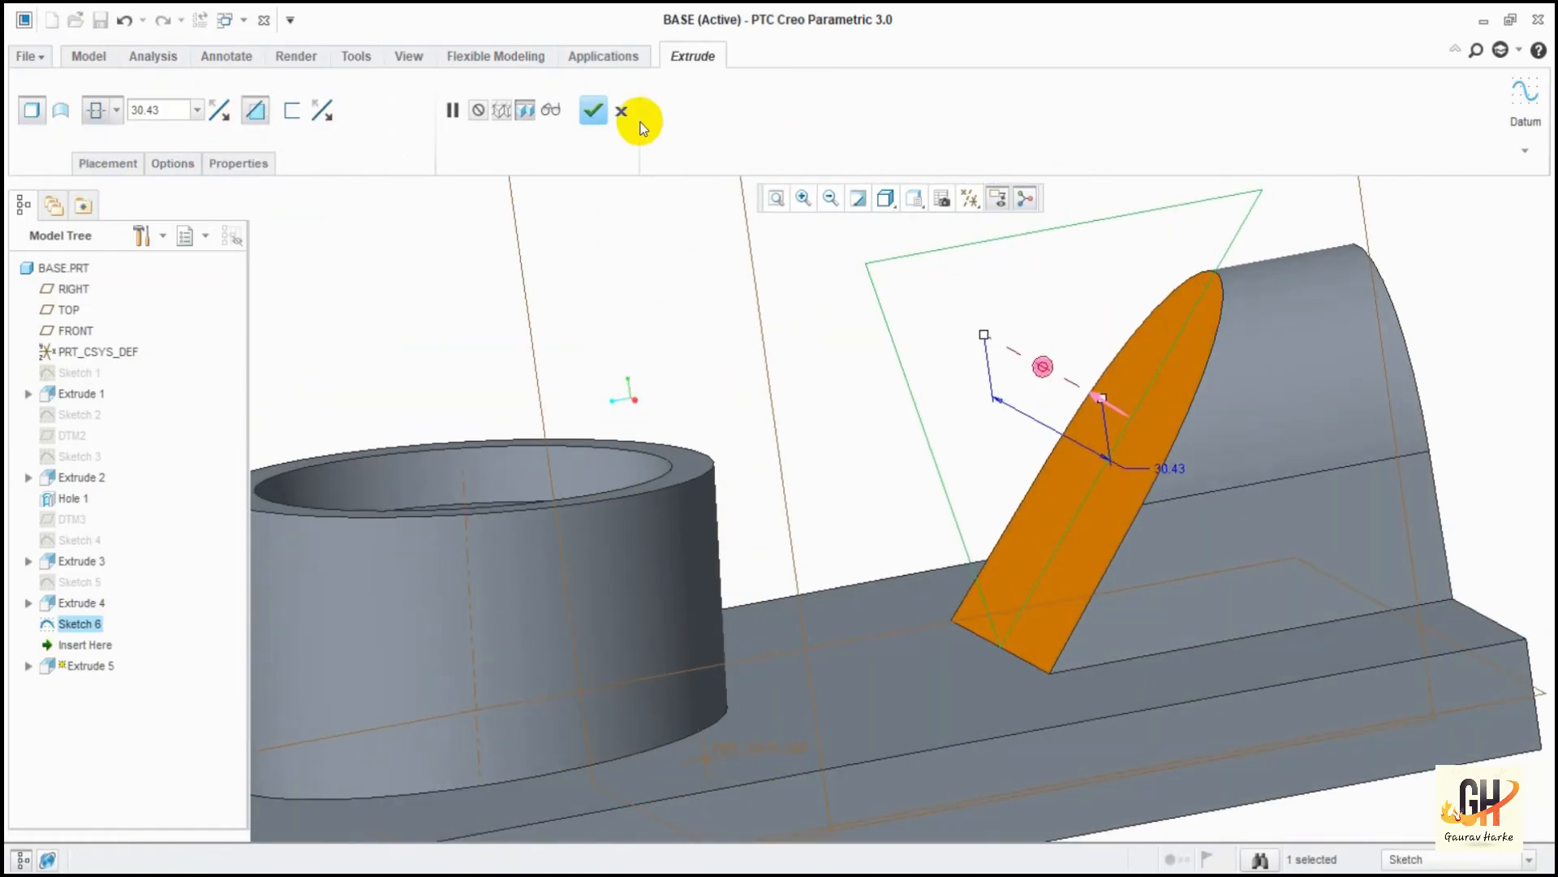
pyautogui.click(592, 110)
# Start a sketch on the lengthwise vertical RIGHT plane and add the end block's slanted face and top edge as references.
pyautogui.keyDown('ctrl'); pyautogui.moveTo(1009, 458); pyautogui.dragTo(1013, 315, button='middle'); pyautogui.keyUp('ctrl')
pyautogui.moveTo(1259, 514)
pyautogui.mouseDown(button='middle')
pyautogui.moveTo(1190, 547)
pyautogui.moveTo(1229, 513)
pyautogui.moveTo(1280, 528)
pyautogui.mouseUp(button='middle')
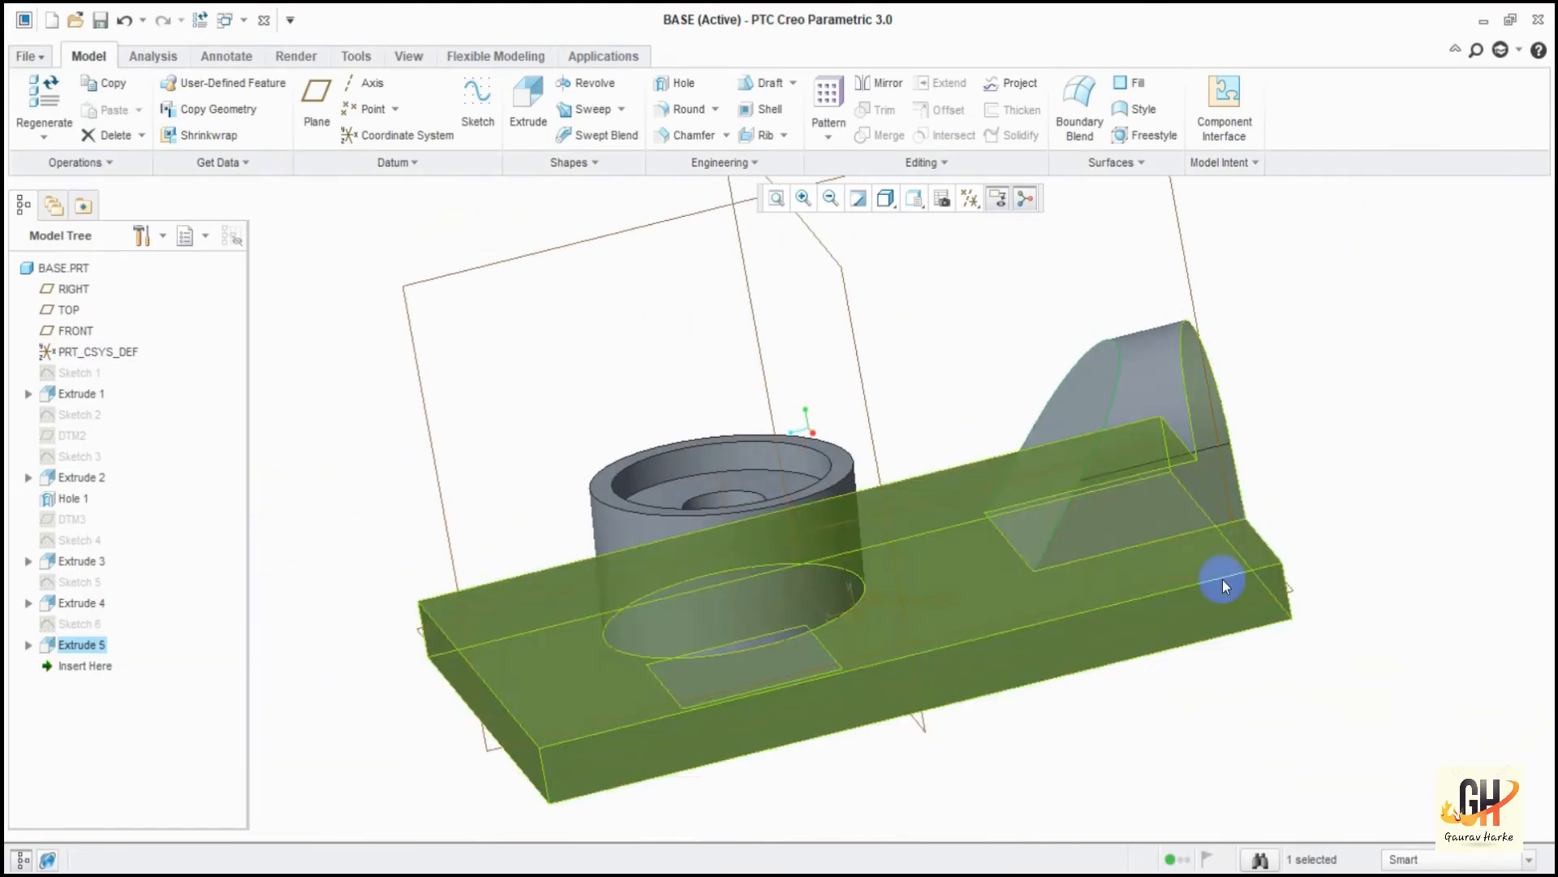
pyautogui.click(1049, 265)
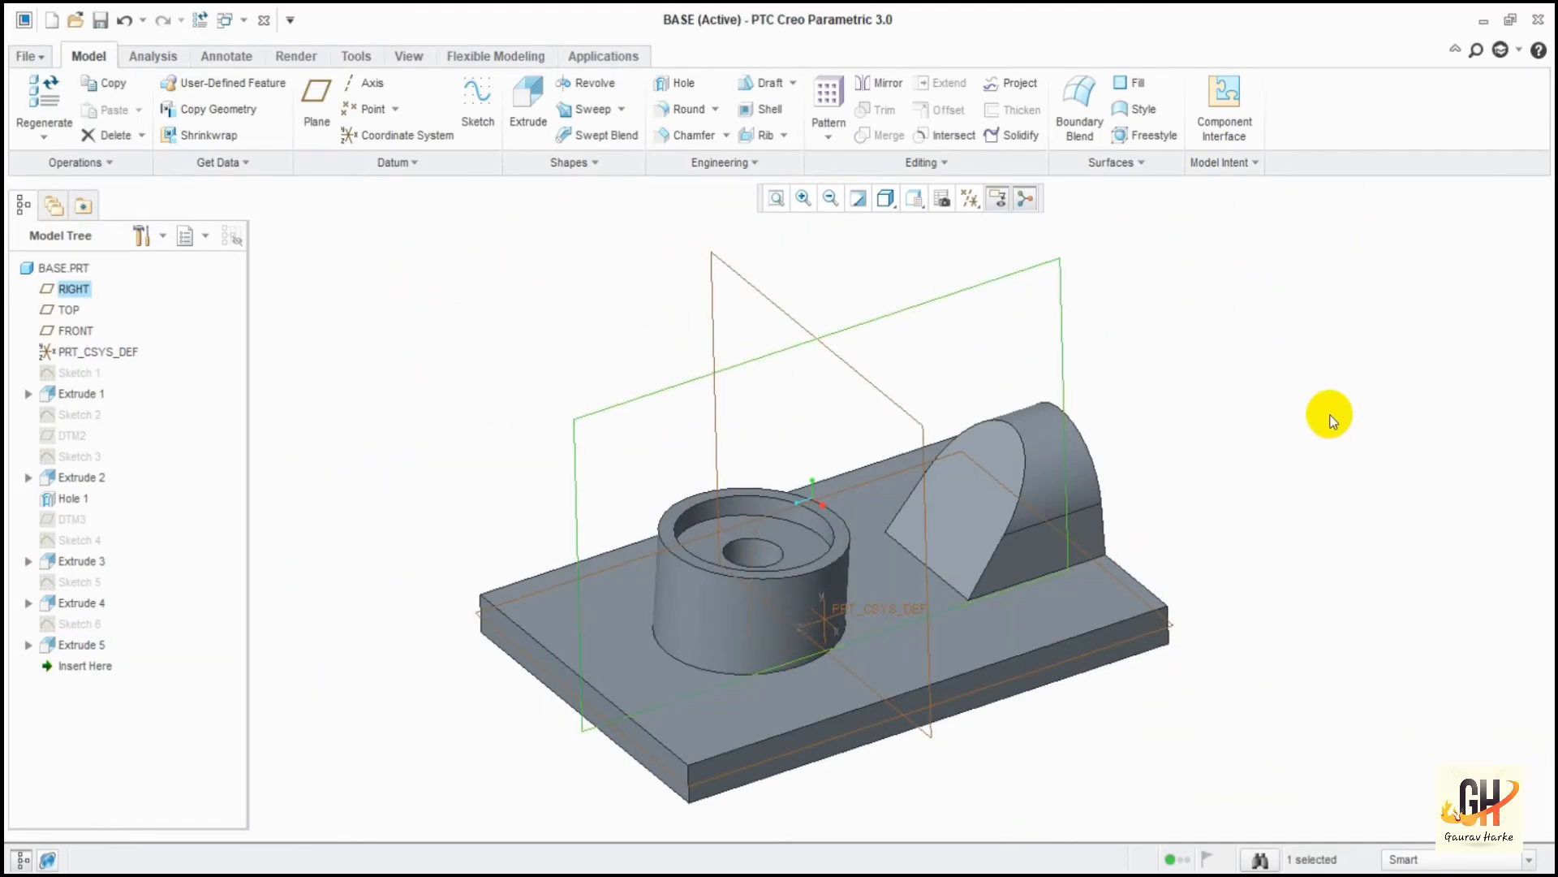
pyautogui.click(688, 380)
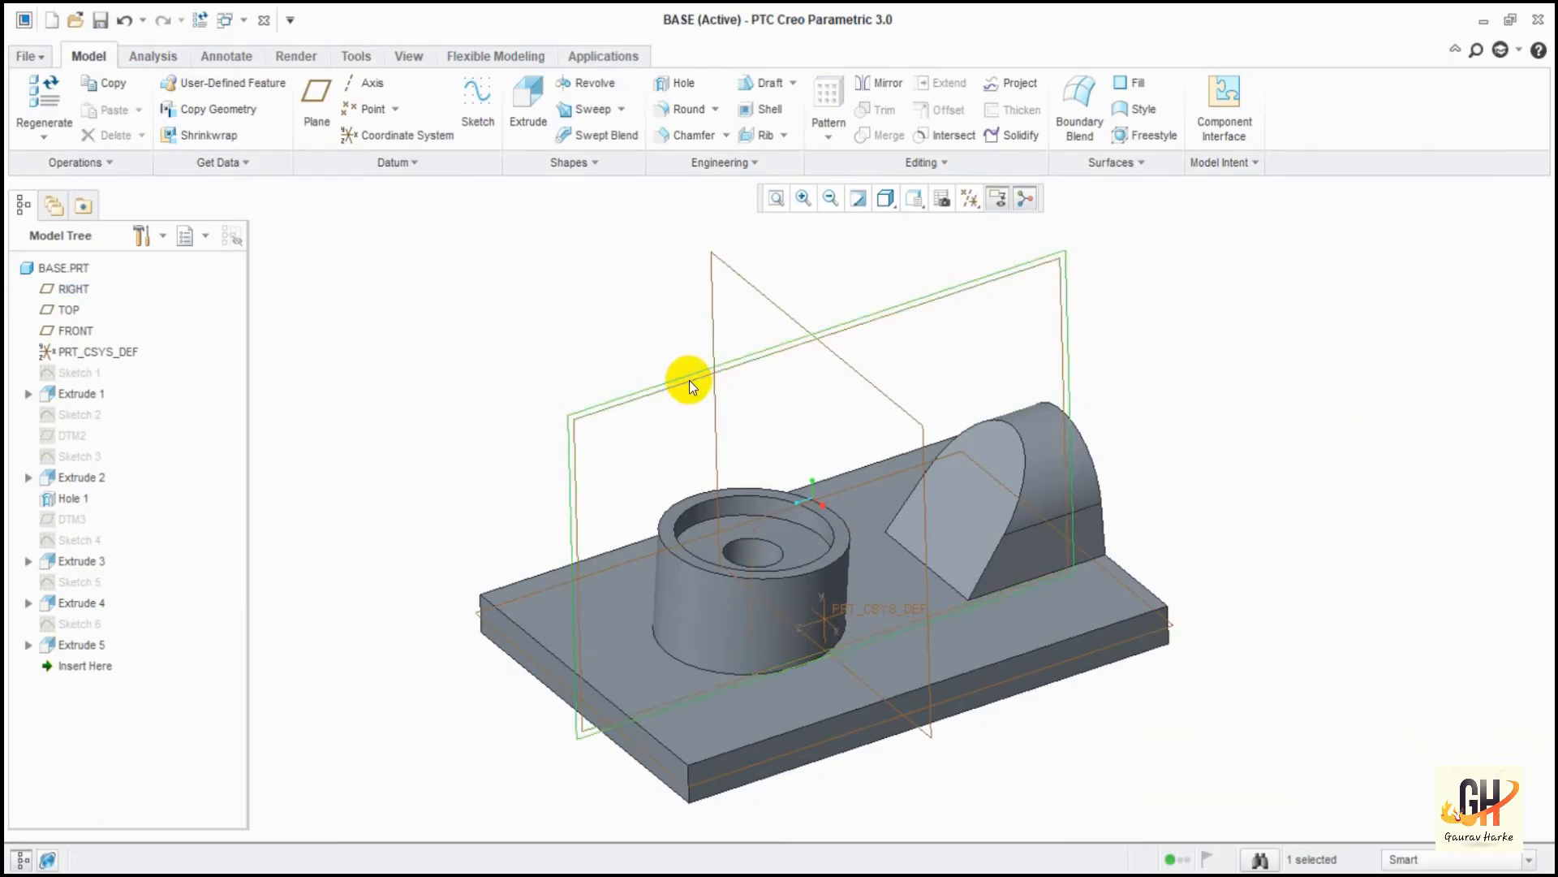
pyautogui.click(478, 104)
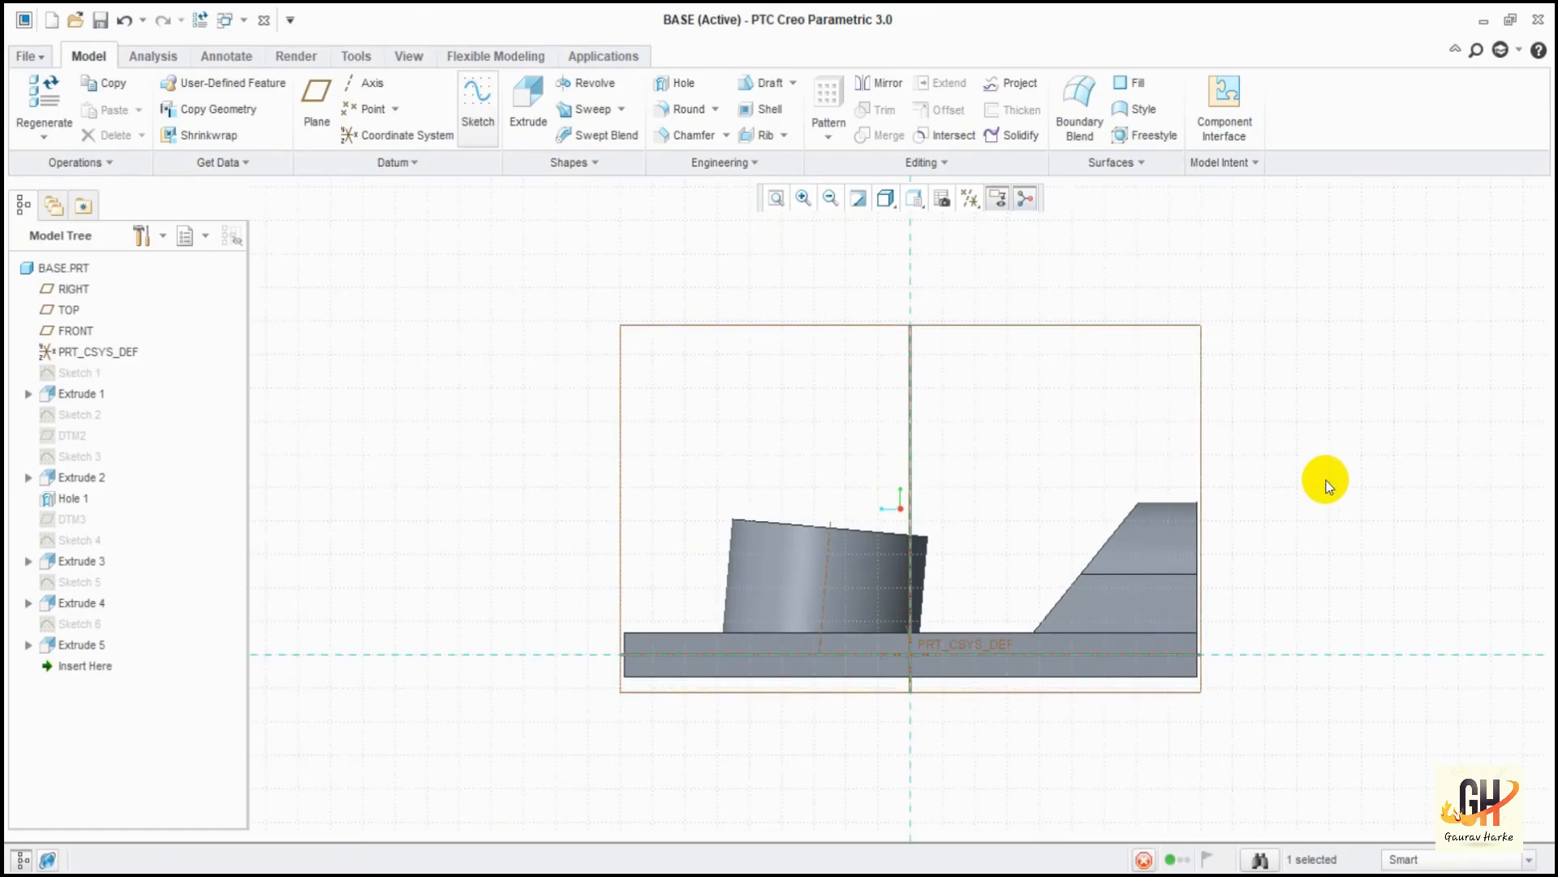
pyautogui.moveTo(1322, 469)
pyautogui.keyDown('ctrl'); pyautogui.mouseDown(button='middle')
pyautogui.moveTo(1332, 617)
pyautogui.moveTo(1419, 376)
pyautogui.moveTo(1444, 433)
pyautogui.mouseUp(button='middle'); pyautogui.keyUp('ctrl')
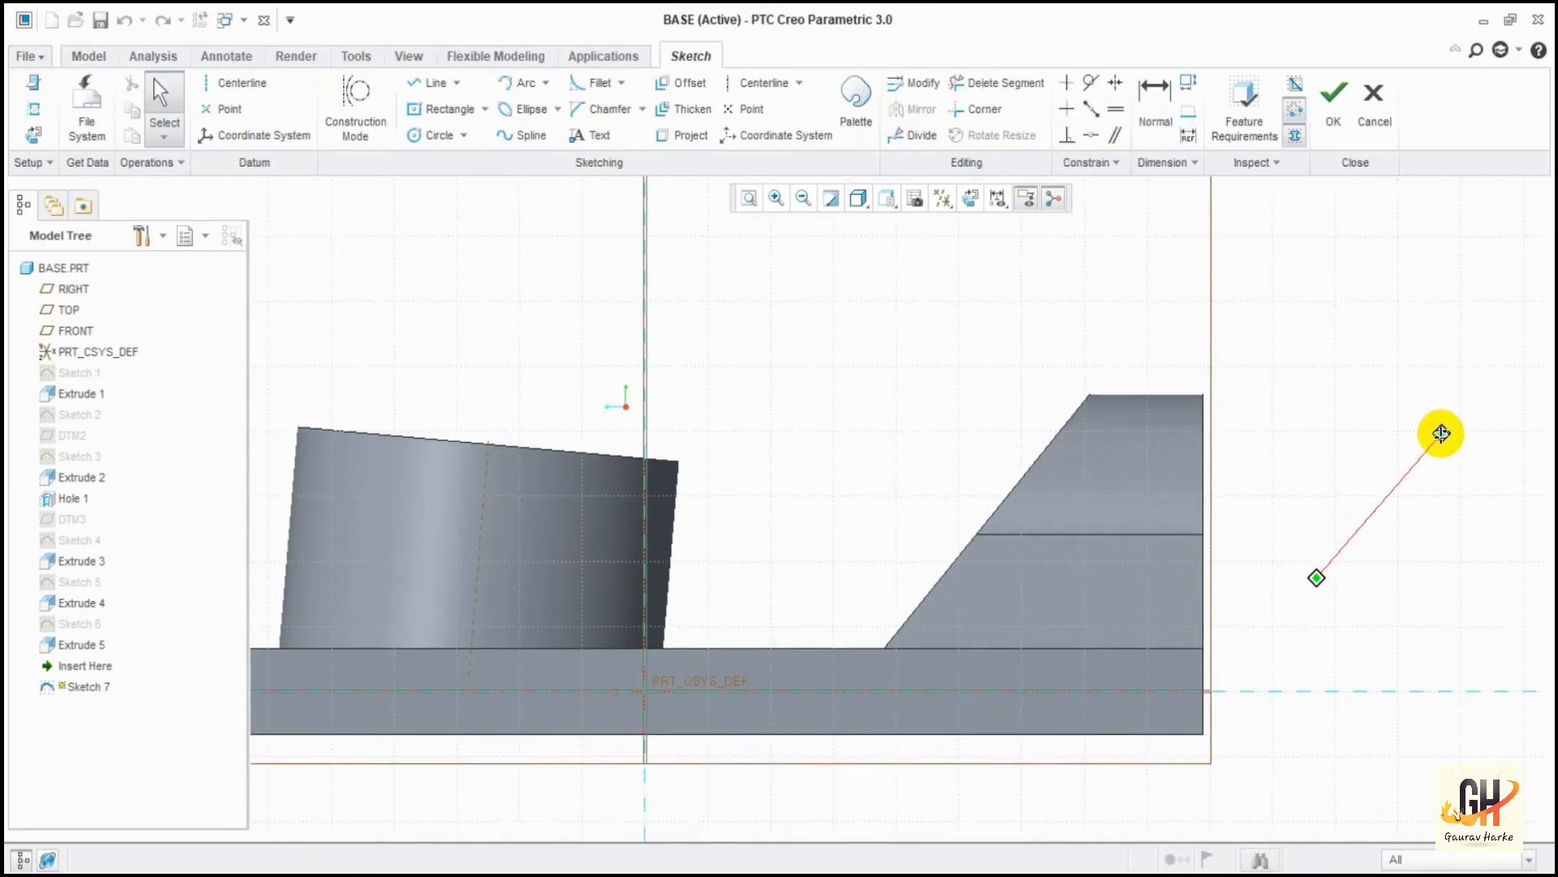
pyautogui.click(34, 109)
pyautogui.click(969, 539)
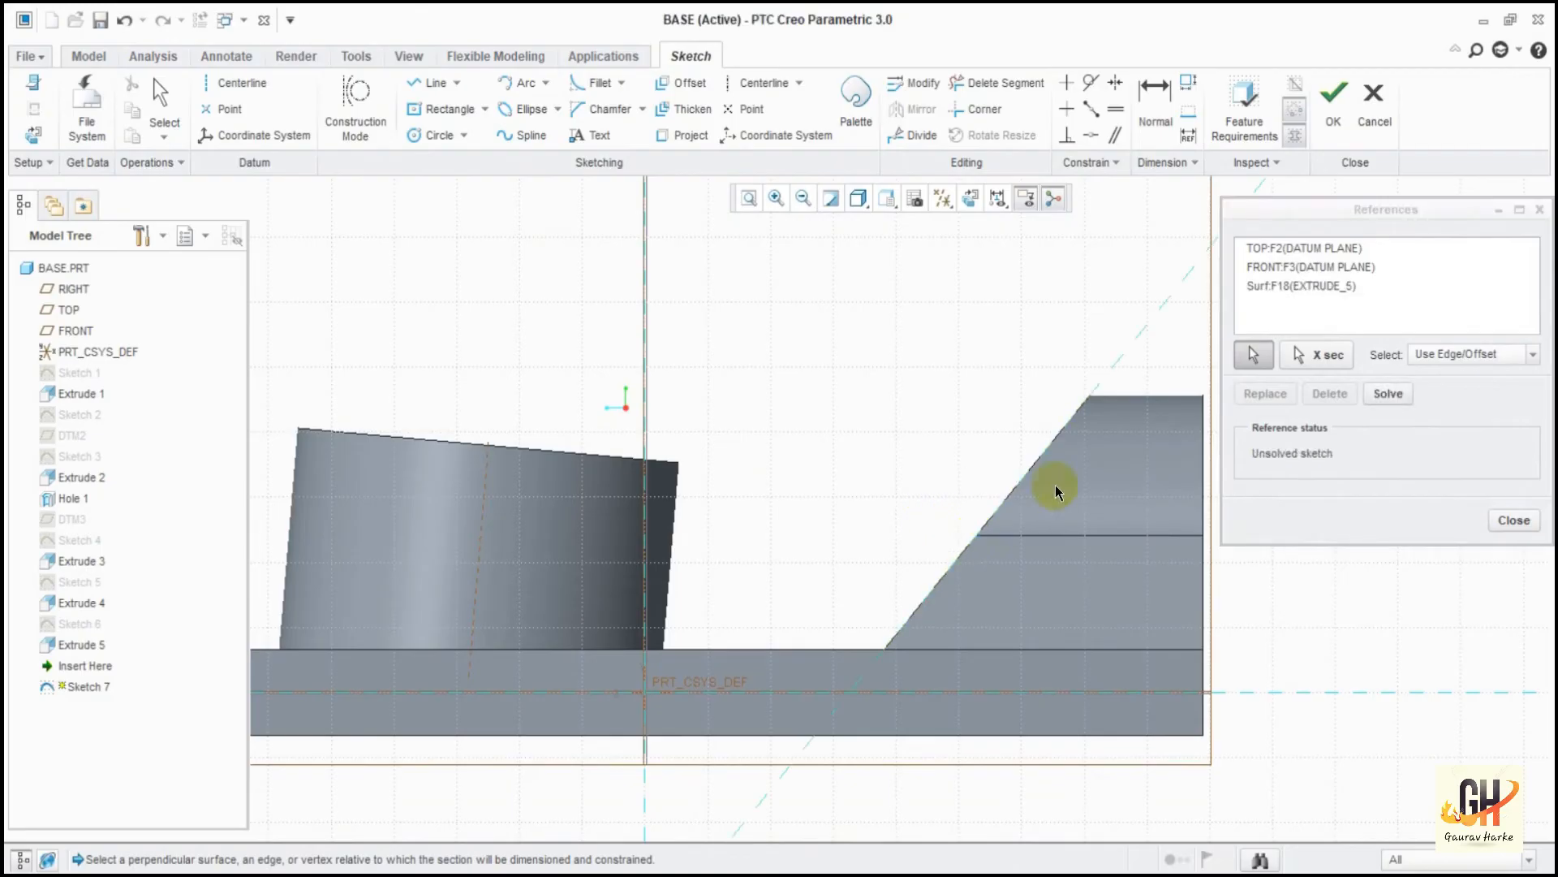
pyautogui.click(1139, 399)
pyautogui.click(1514, 520)
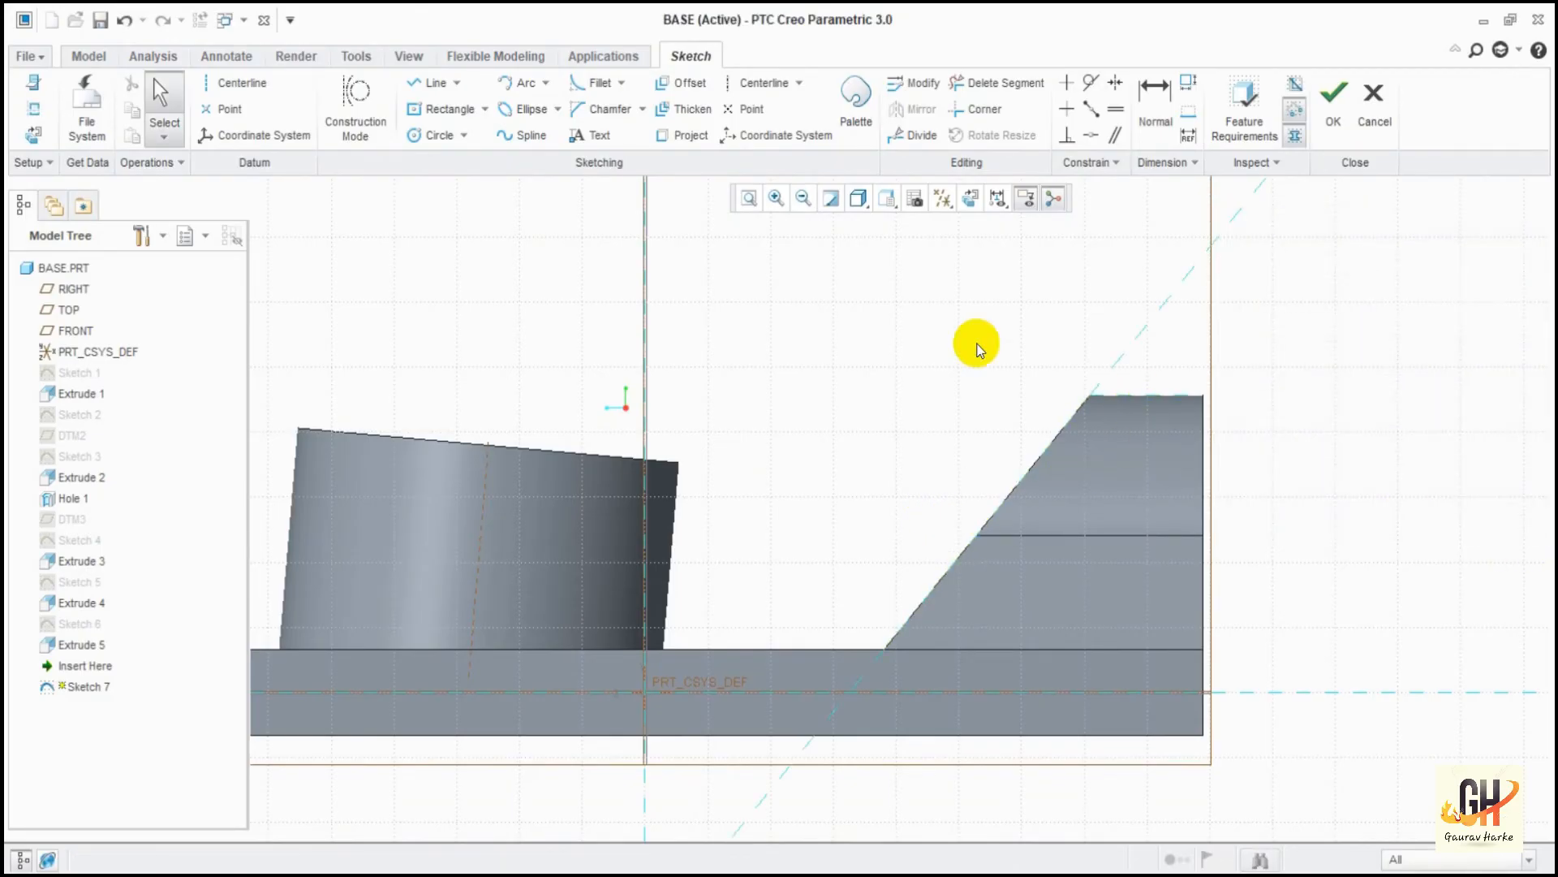
# Sketch a line from the block's slanted edge down through the block past the plate's end, perpendicular to the slanted edge.
pyautogui.click(427, 82)
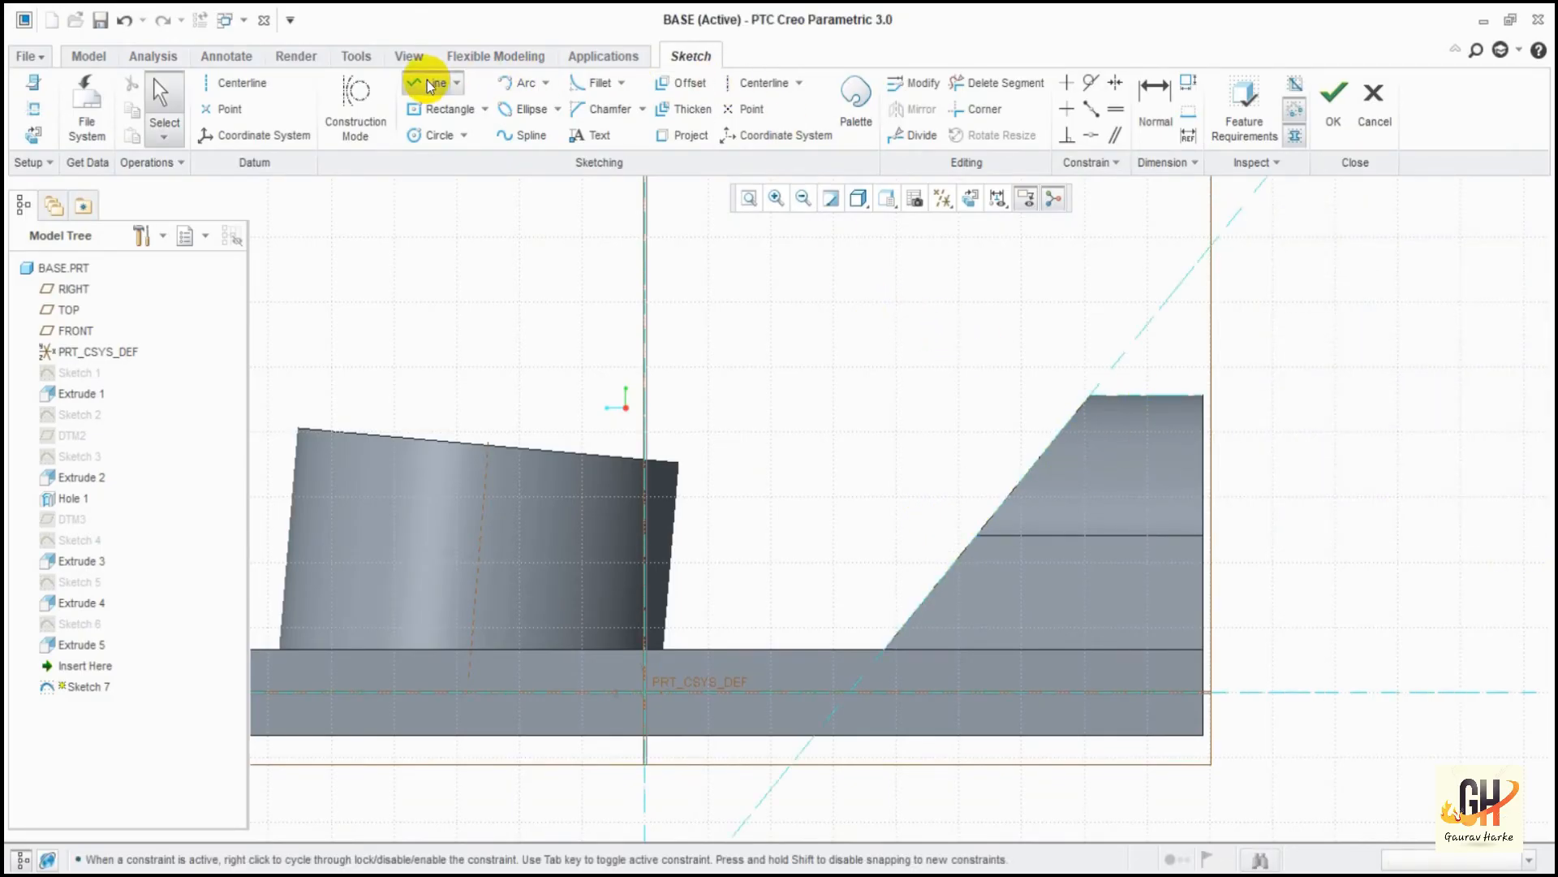
pyautogui.click(970, 551)
pyautogui.click(1387, 815)
pyautogui.middleClick(1386, 815)
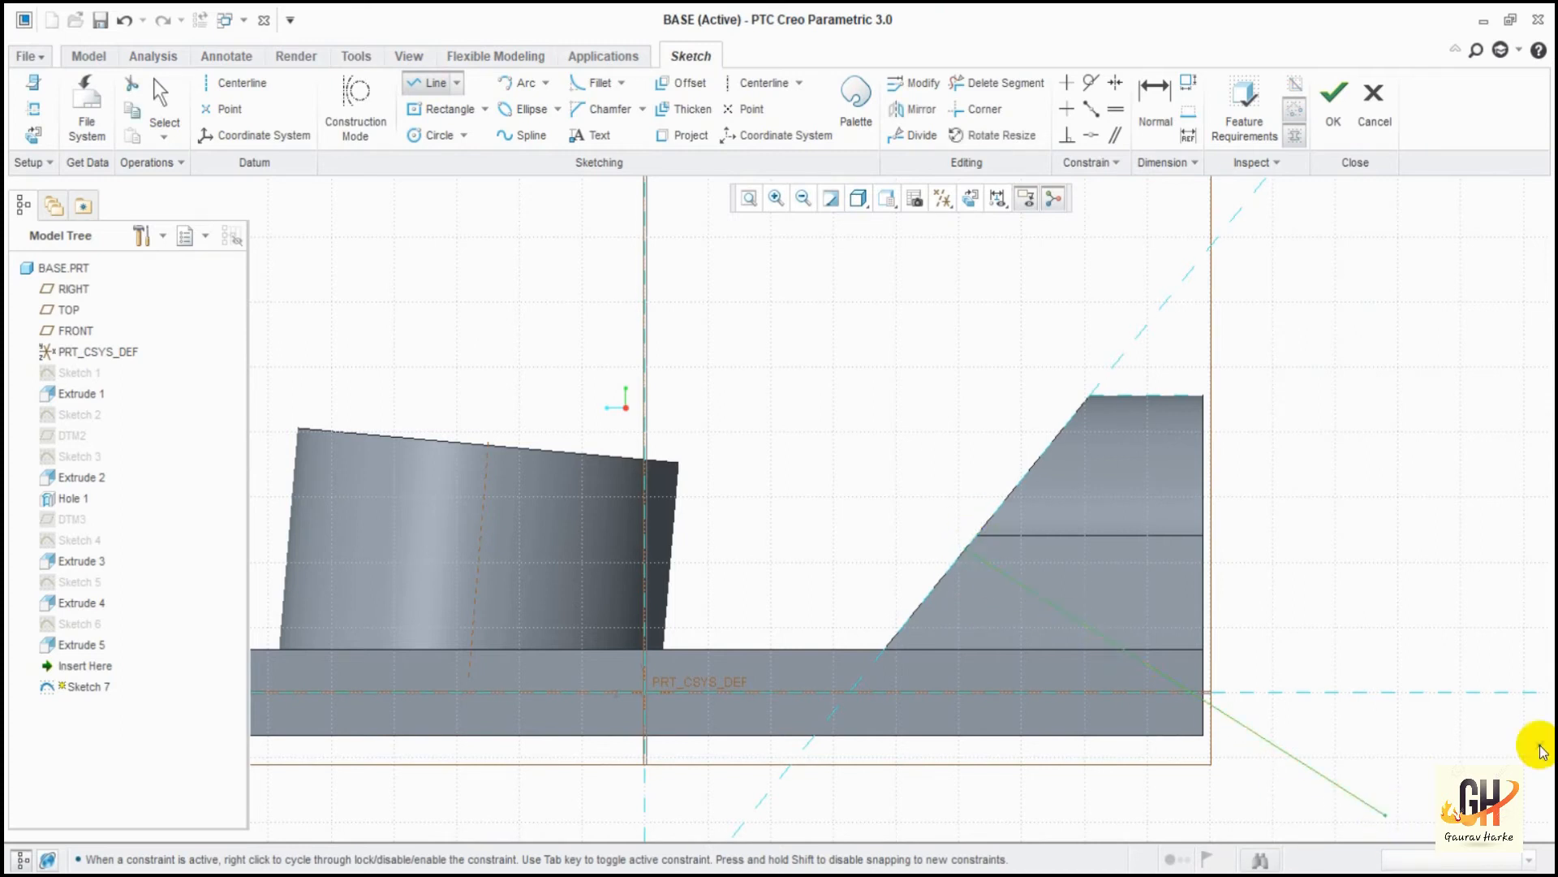
pyautogui.click(1067, 134)
pyautogui.click(1014, 498)
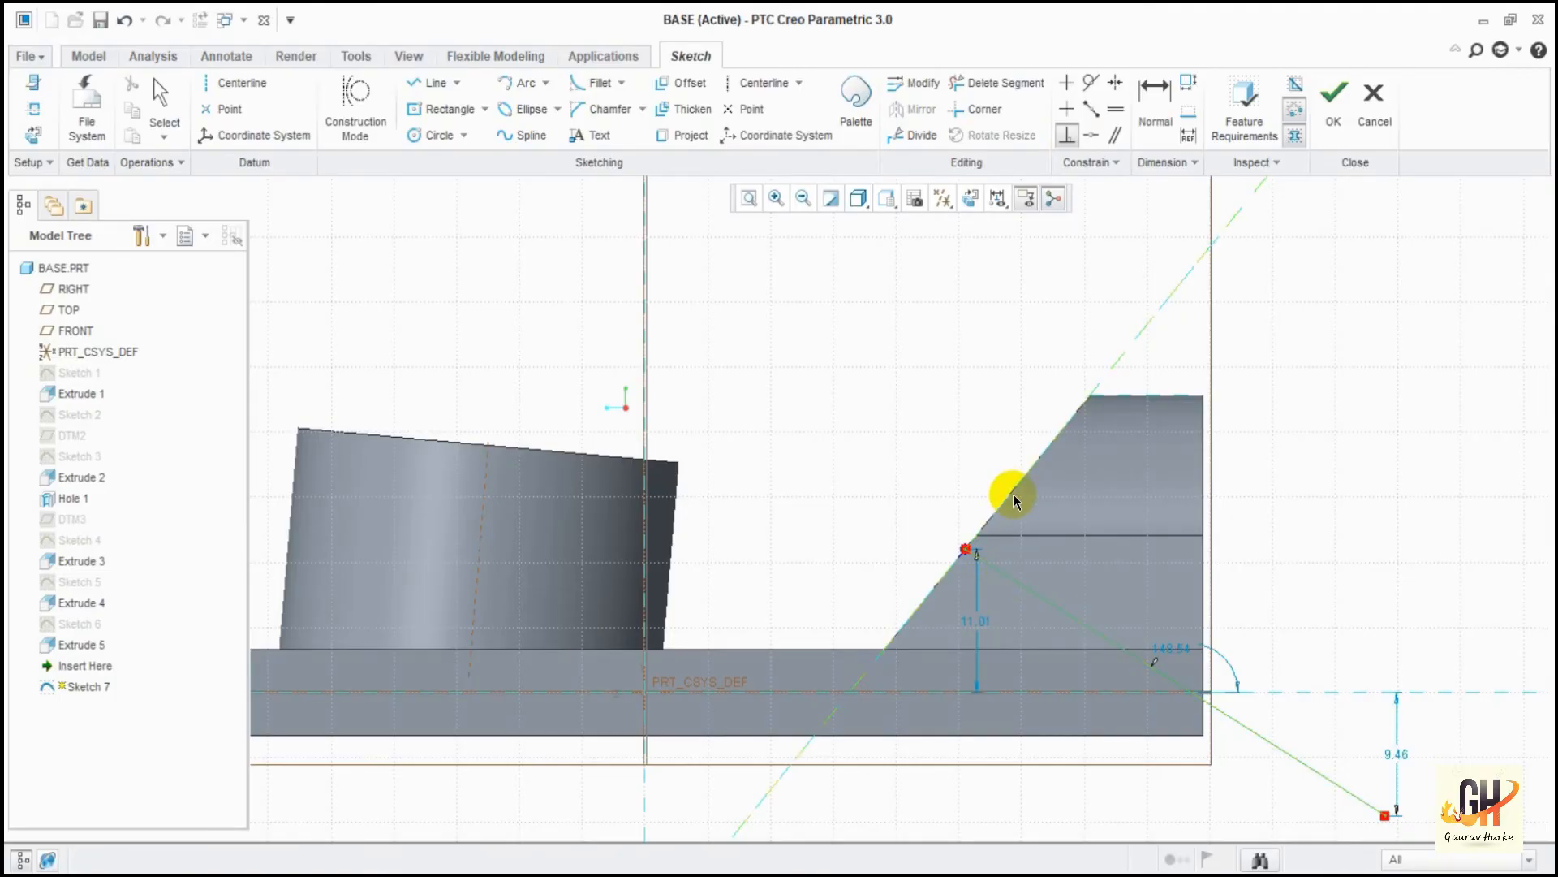
pyautogui.middleClick(1425, 546)
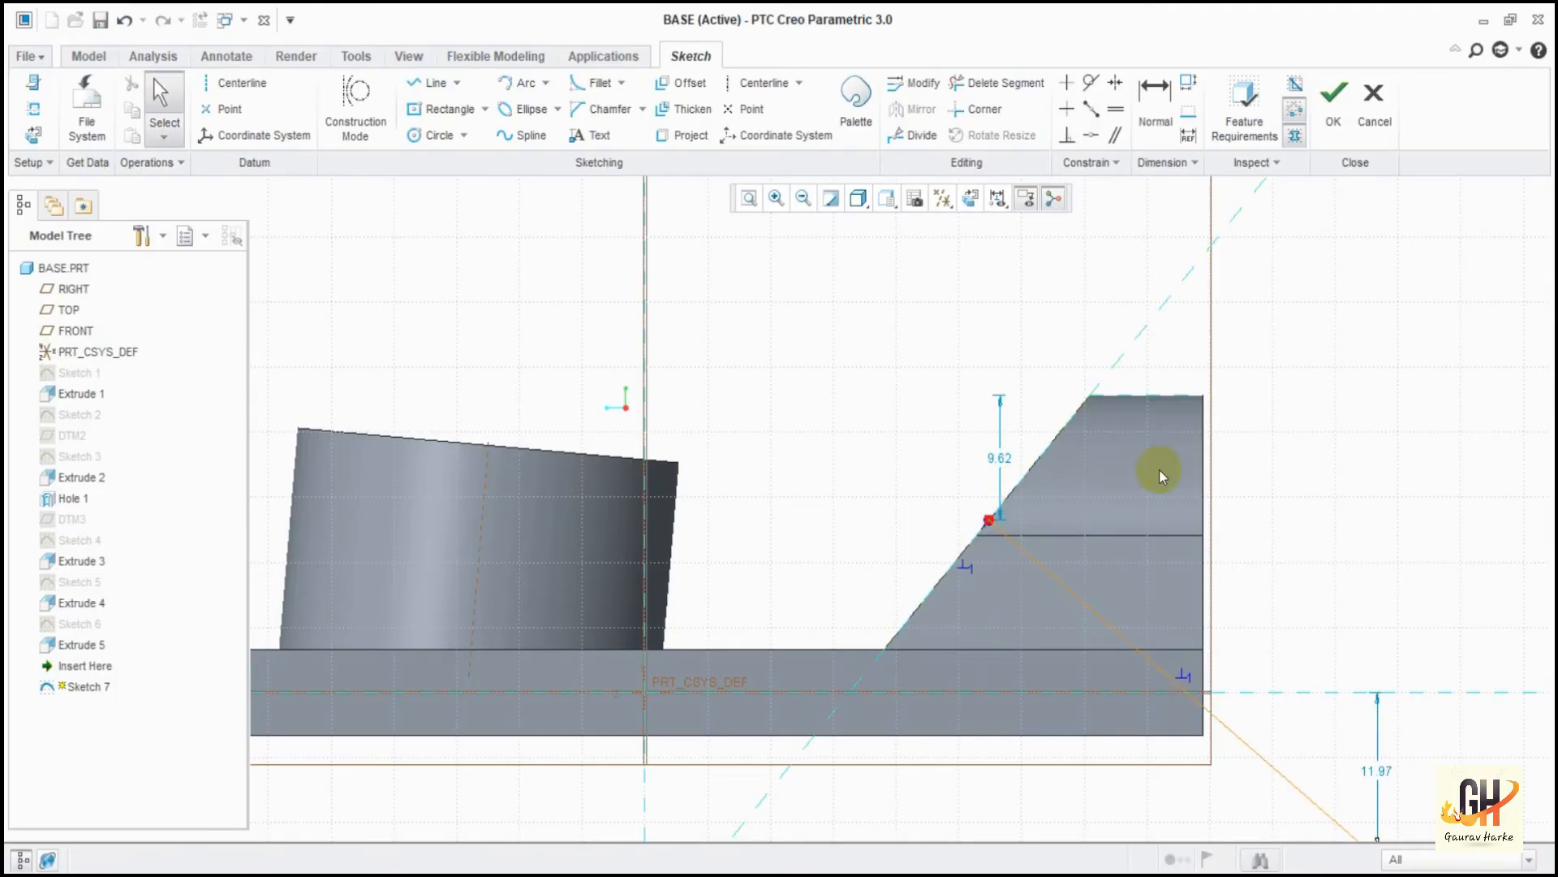
# Dimension the line's start point from the block's upper corner along the slant as 12.70, and finish the sketch.
pyautogui.moveTo(990, 524); pyautogui.dragTo(806, 482)
pyautogui.click(1155, 102)
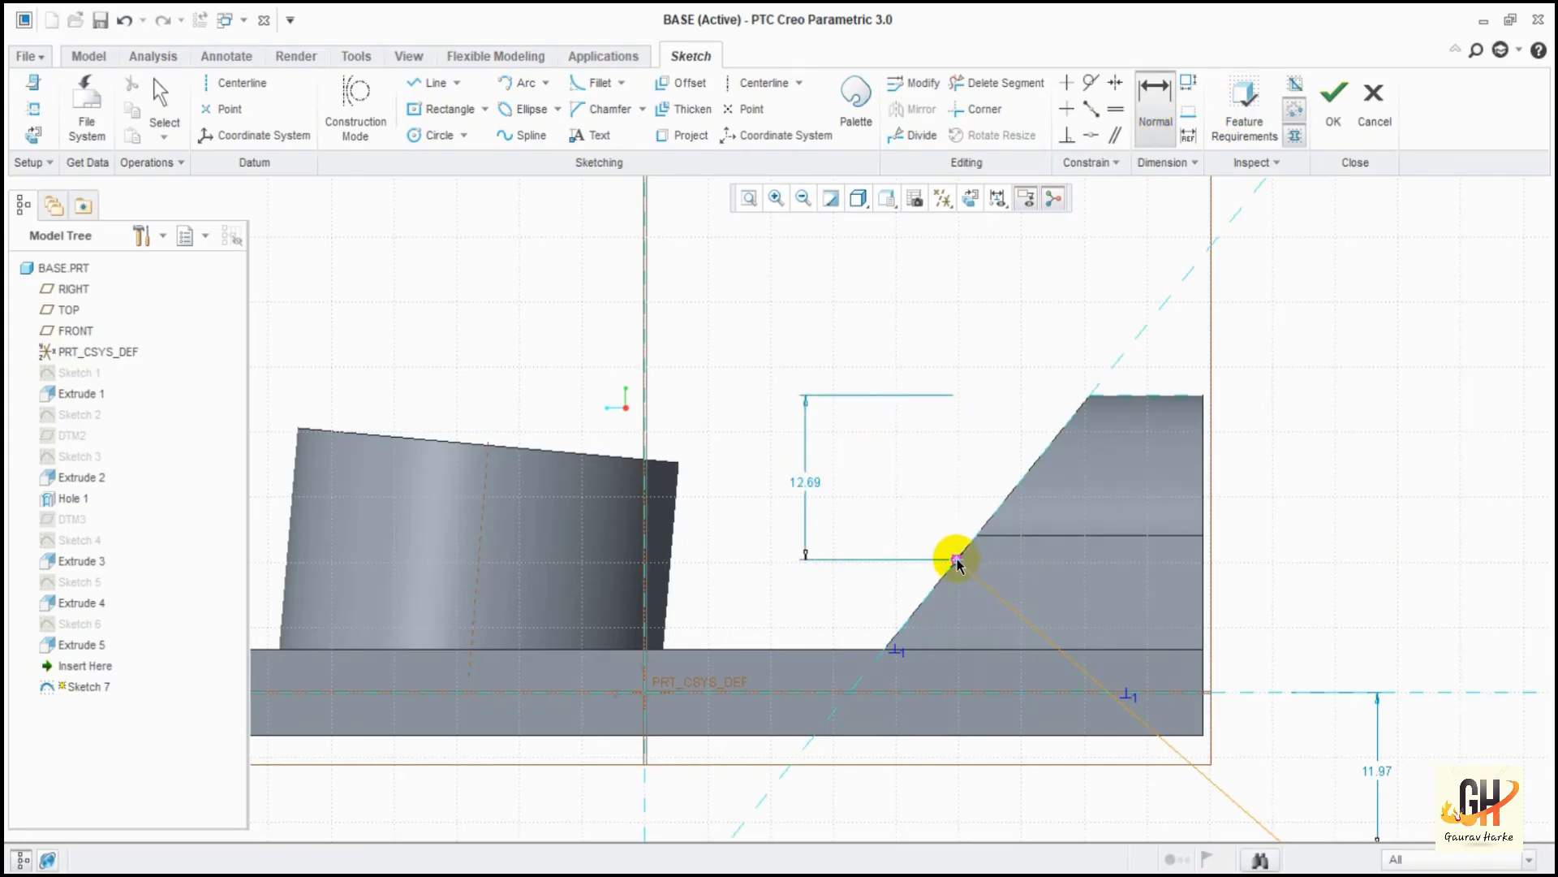
pyautogui.click(1091, 397)
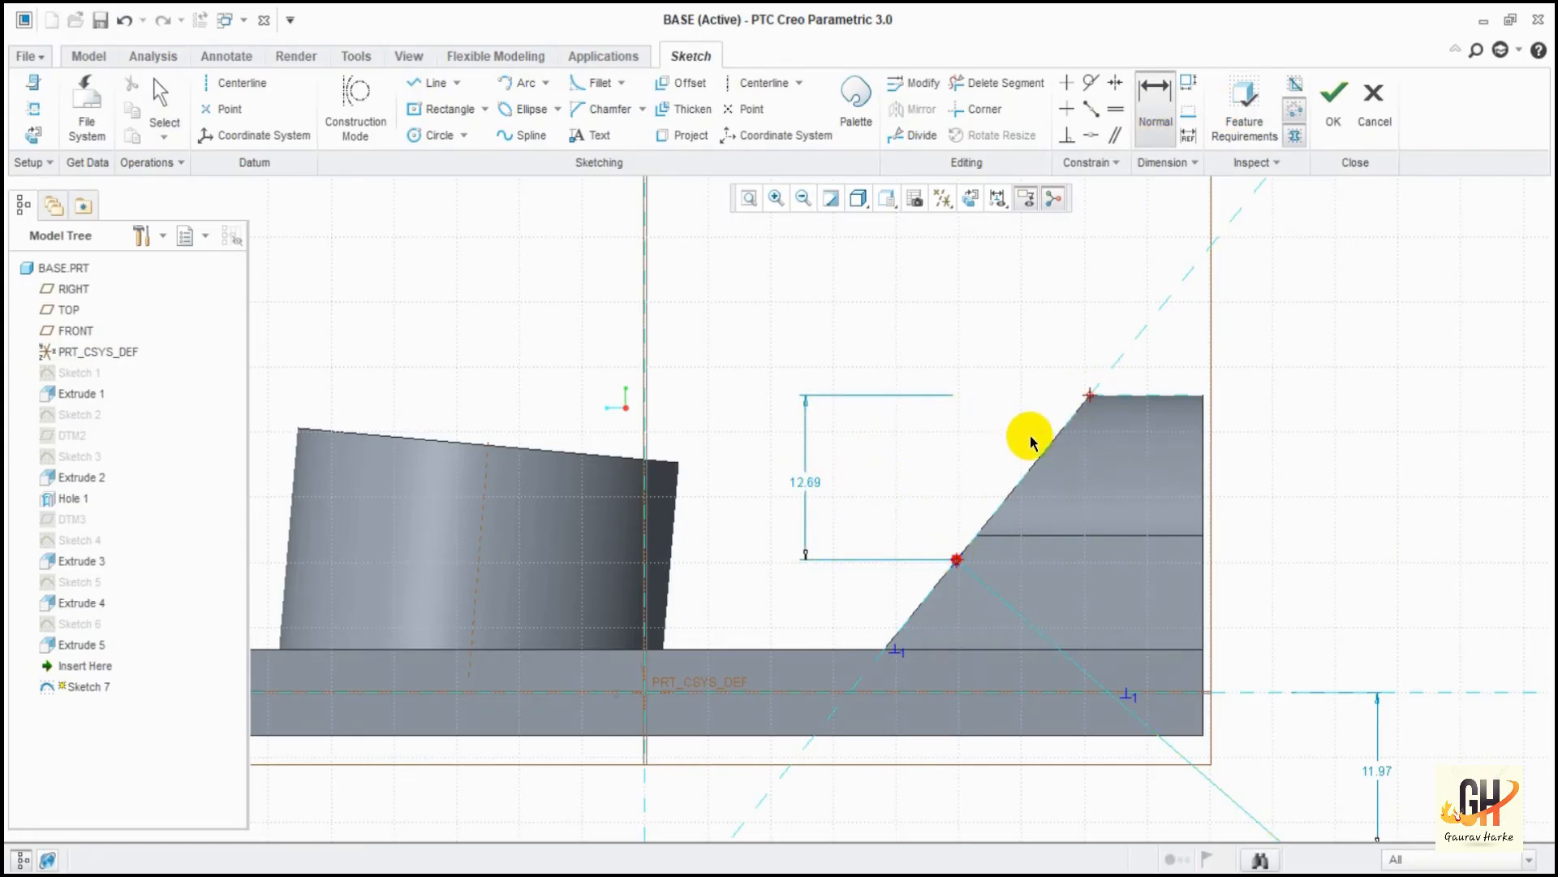
pyautogui.middleClick(1023, 445)
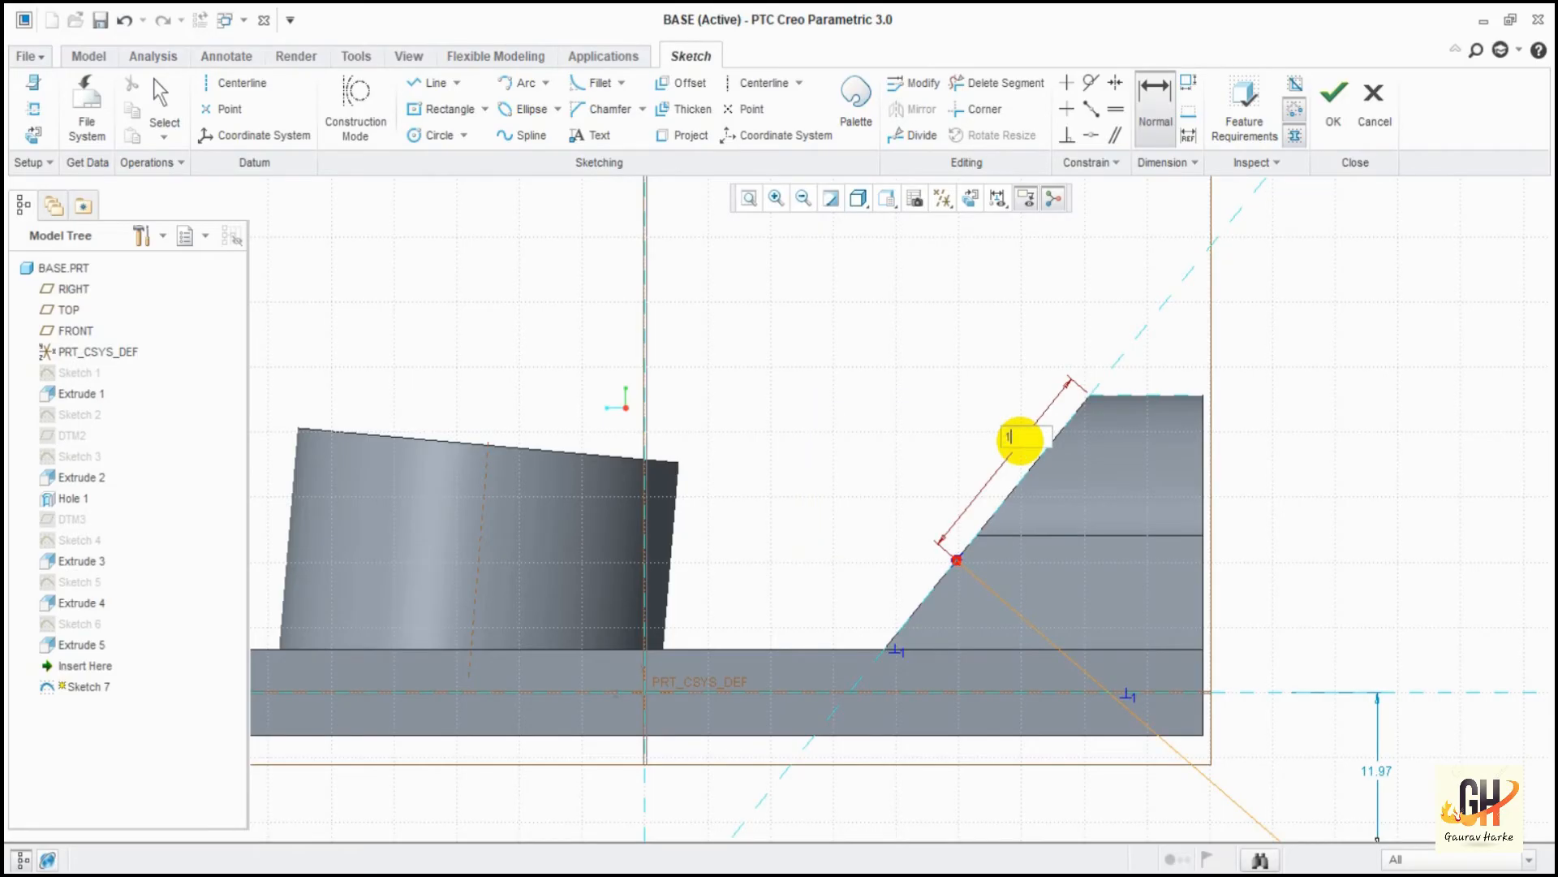
pyautogui.press('Return')
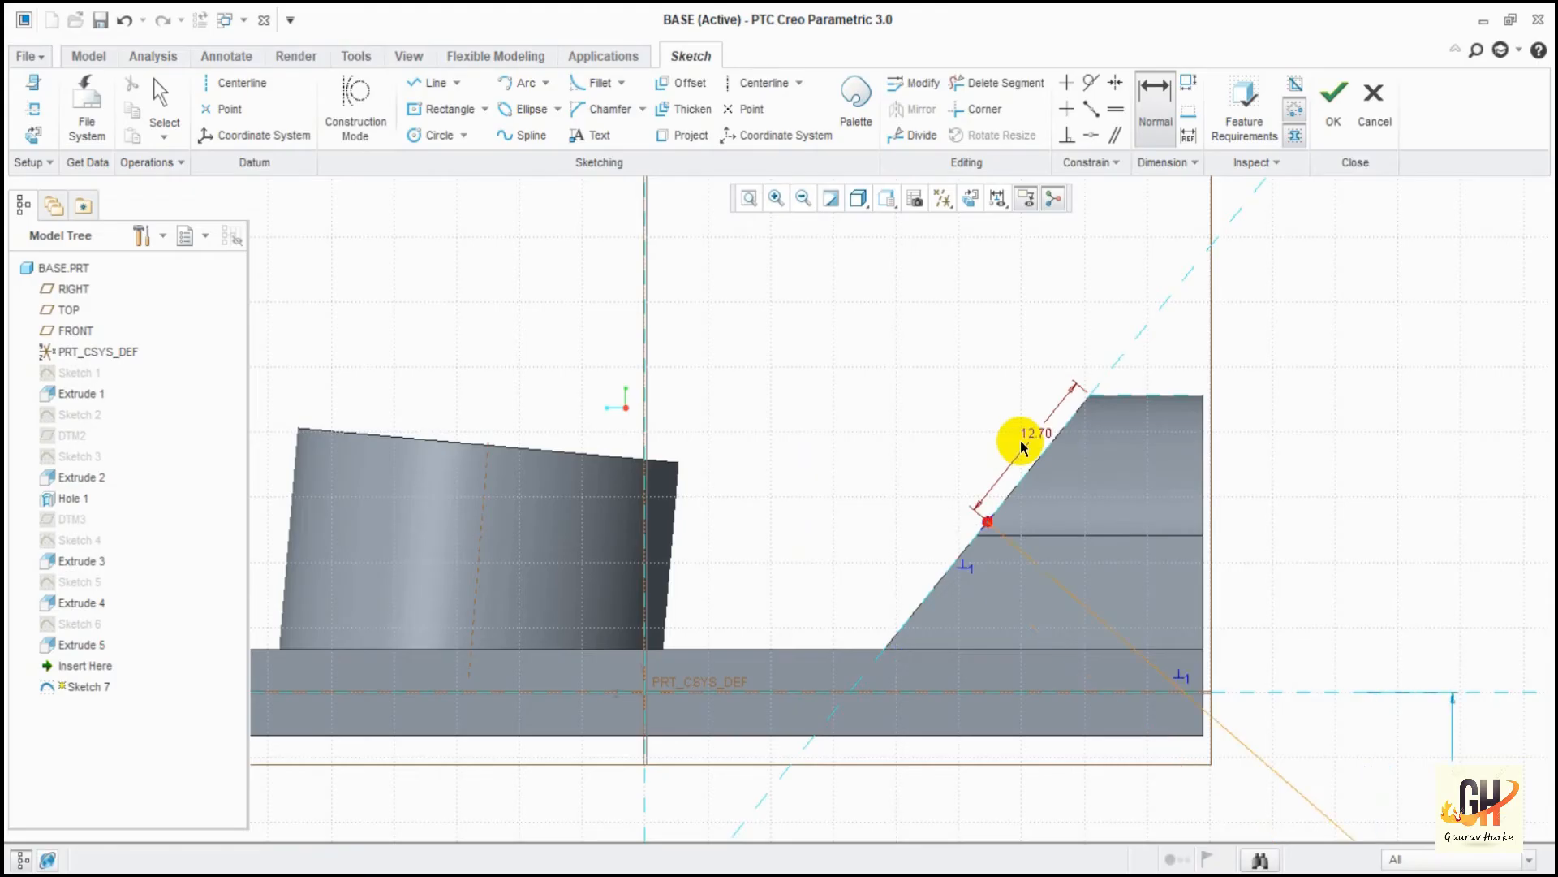
pyautogui.click(1334, 114)
# Start a new sketch on the end block's slanted face.
pyautogui.keyDown('ctrl'); pyautogui.moveTo(1235, 532); pyautogui.dragTo(1227, 358, button='middle'); pyautogui.keyUp('ctrl')
pyautogui.moveTo(873, 565)
pyautogui.mouseDown(button='middle')
pyautogui.moveTo(877, 681)
pyautogui.moveTo(819, 638)
pyautogui.mouseUp(button='middle')
pyautogui.keyDown('shift'); pyautogui.moveTo(1065, 344); pyautogui.dragTo(1003, 396, button='middle'); pyautogui.keyUp('shift')
pyautogui.click(478, 101)
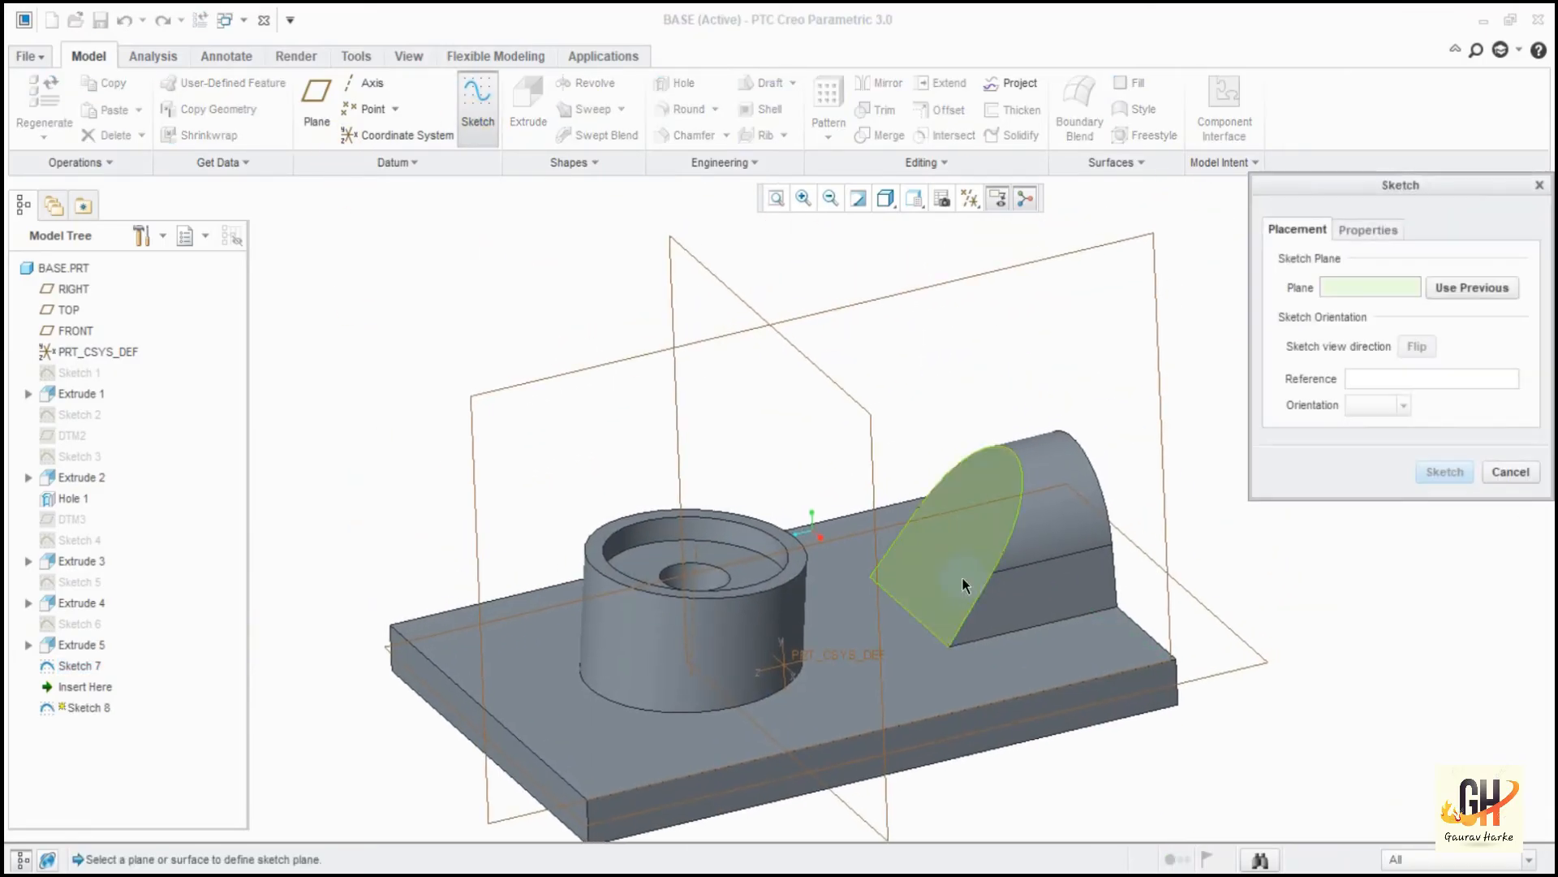
pyautogui.click(985, 484)
pyautogui.click(1445, 471)
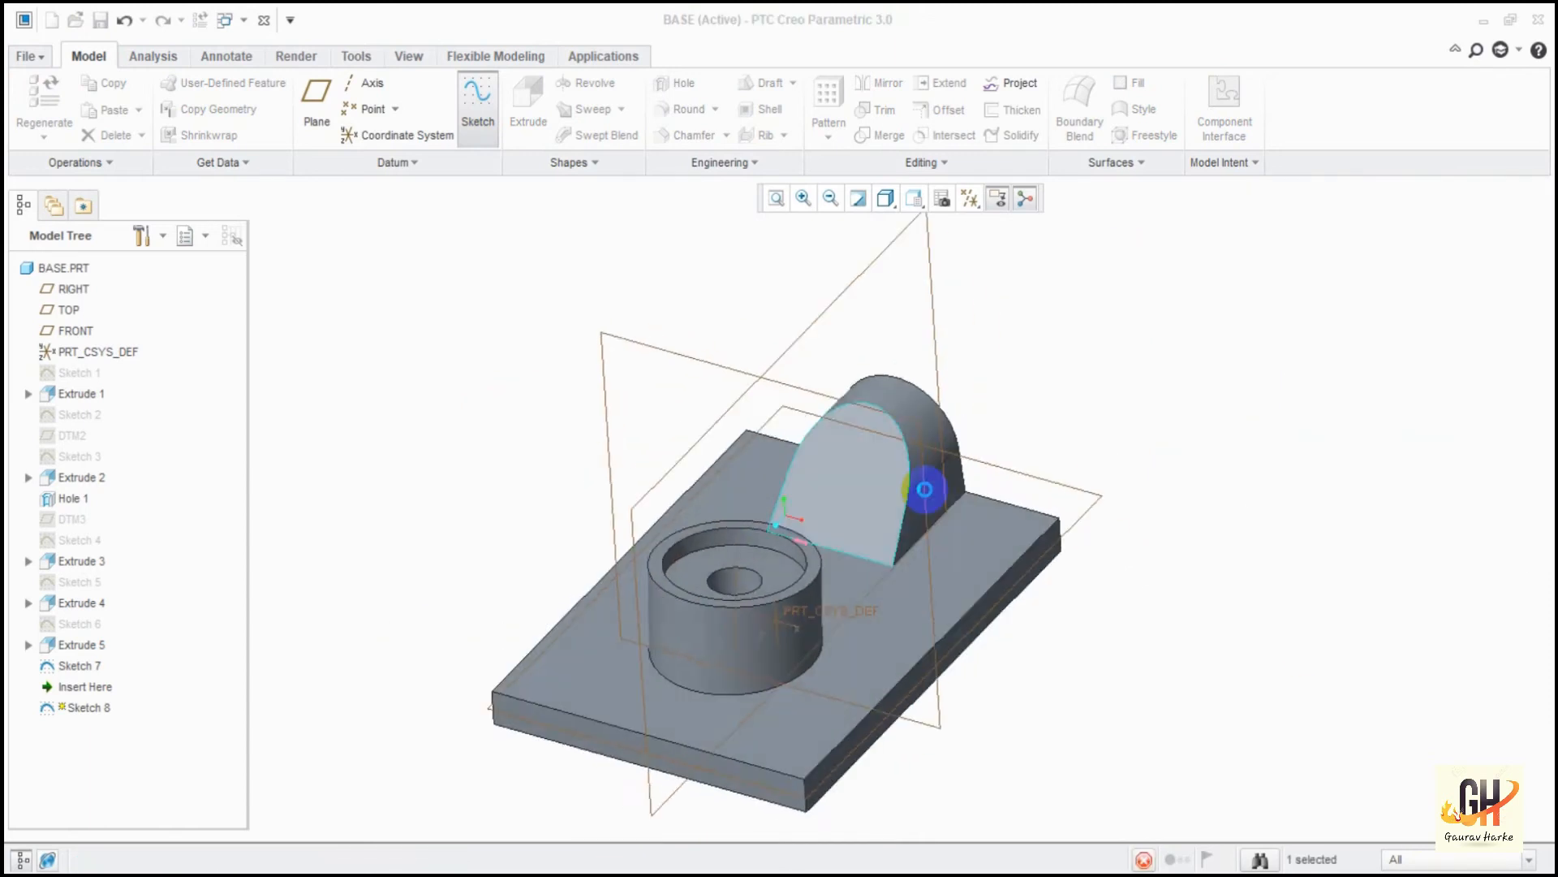
# Add the perpendicular line's end point on the slanted face as a sketch reference, and return to the 2D sketch view.
pyautogui.keyDown('ctrl'); pyautogui.moveTo(1032, 393); pyautogui.dragTo(1041, 619, button='middle'); pyautogui.keyUp('ctrl')
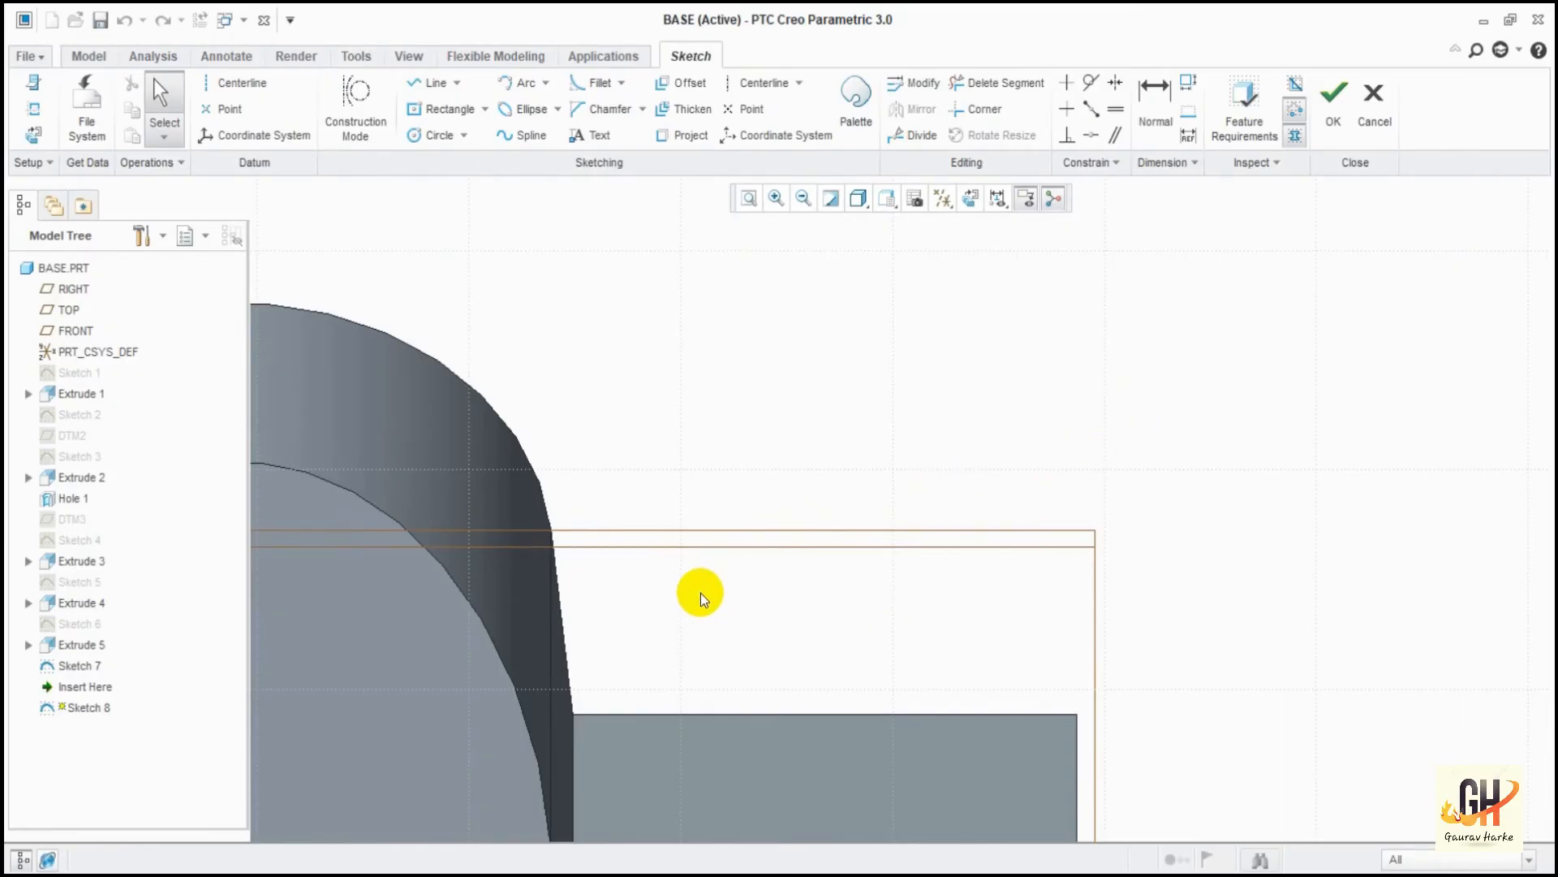
pyautogui.keyDown('ctrl'); pyautogui.moveTo(698, 589); pyautogui.dragTo(1229, 313, button='middle'); pyautogui.keyUp('ctrl')
pyautogui.keyDown('ctrl'); pyautogui.moveTo(1142, 351); pyautogui.dragTo(1141, 195, button='middle'); pyautogui.keyUp('ctrl')
pyautogui.click(35, 112)
pyautogui.moveTo(849, 455); pyautogui.dragTo(1072, 388, button='middle')
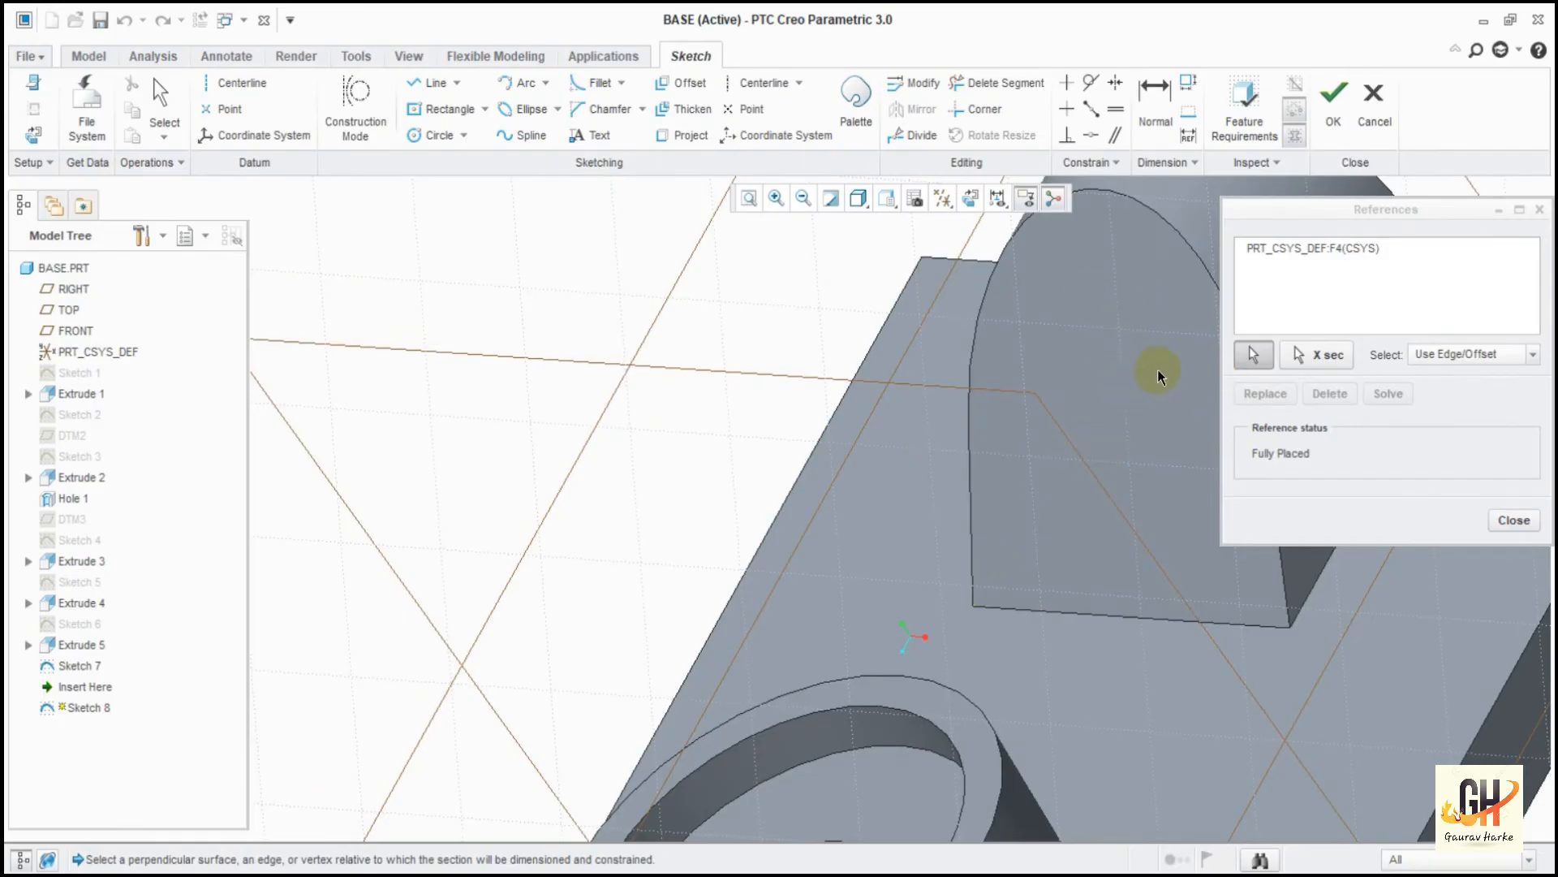
pyautogui.click(1115, 404)
pyautogui.moveTo(1148, 589)
pyautogui.mouseDown(button='middle')
pyautogui.moveTo(1026, 644)
pyautogui.moveTo(1064, 561)
pyautogui.moveTo(1127, 528)
pyautogui.moveTo(1210, 672)
pyautogui.moveTo(699, 720)
pyautogui.moveTo(899, 453)
pyautogui.mouseUp(button='middle')
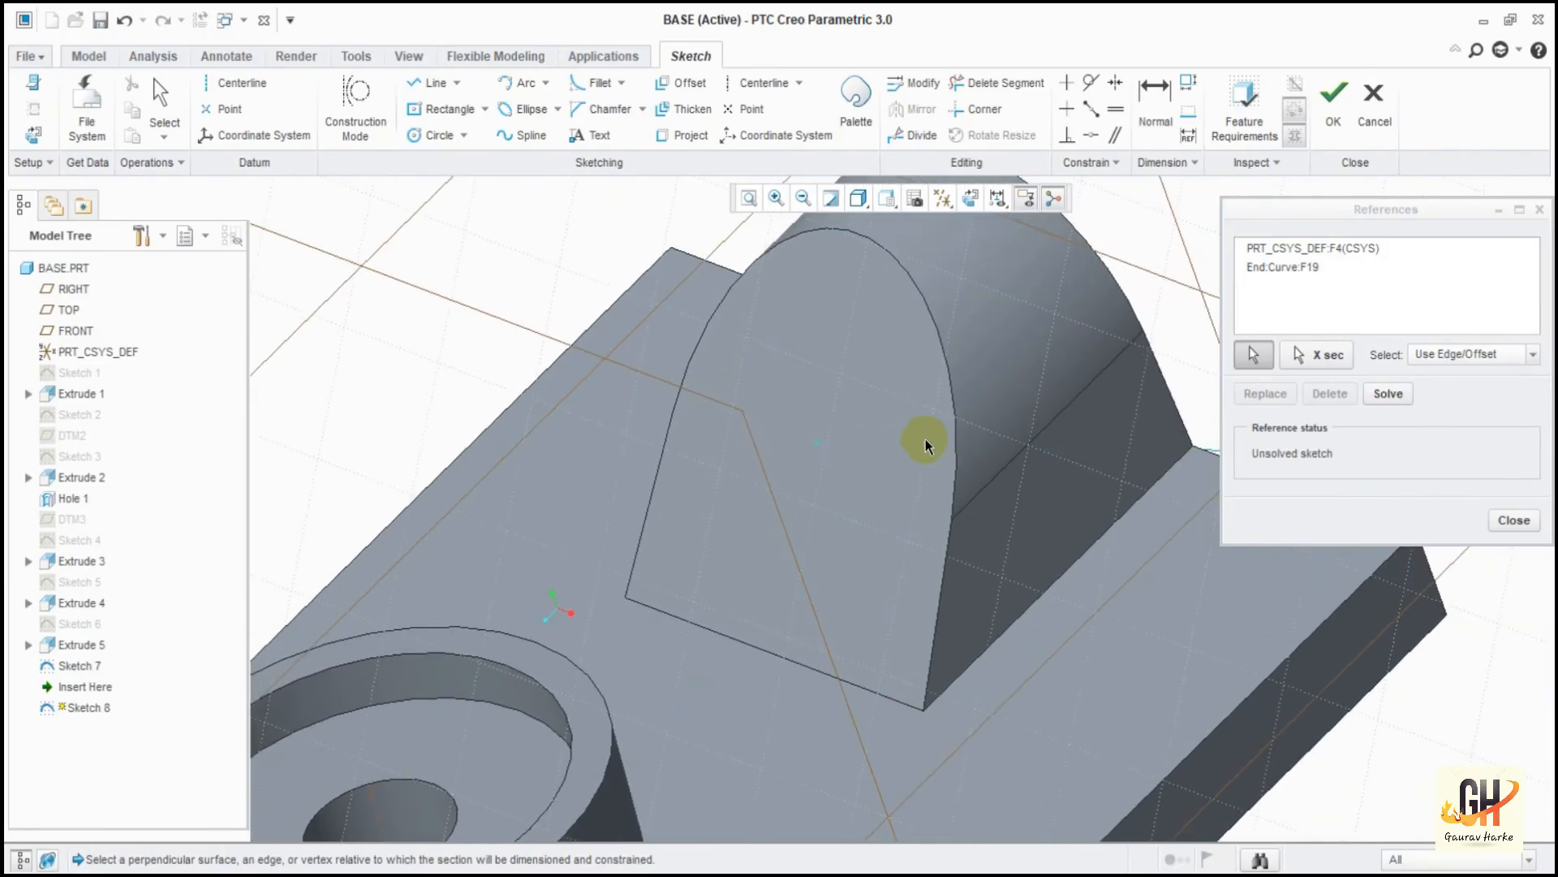
pyautogui.click(1500, 519)
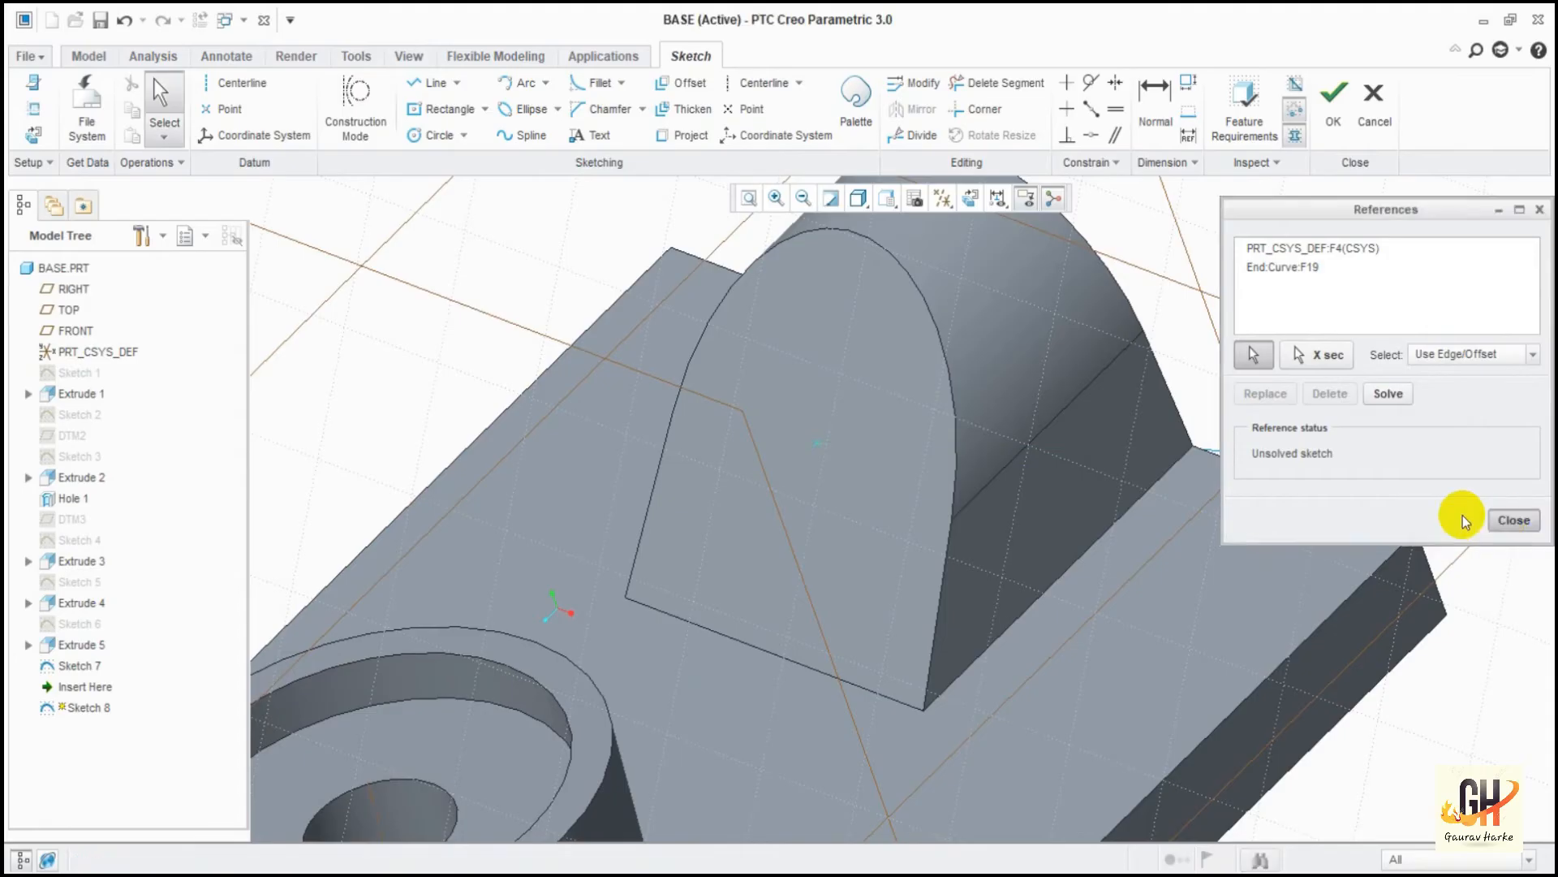
pyautogui.click(978, 200)
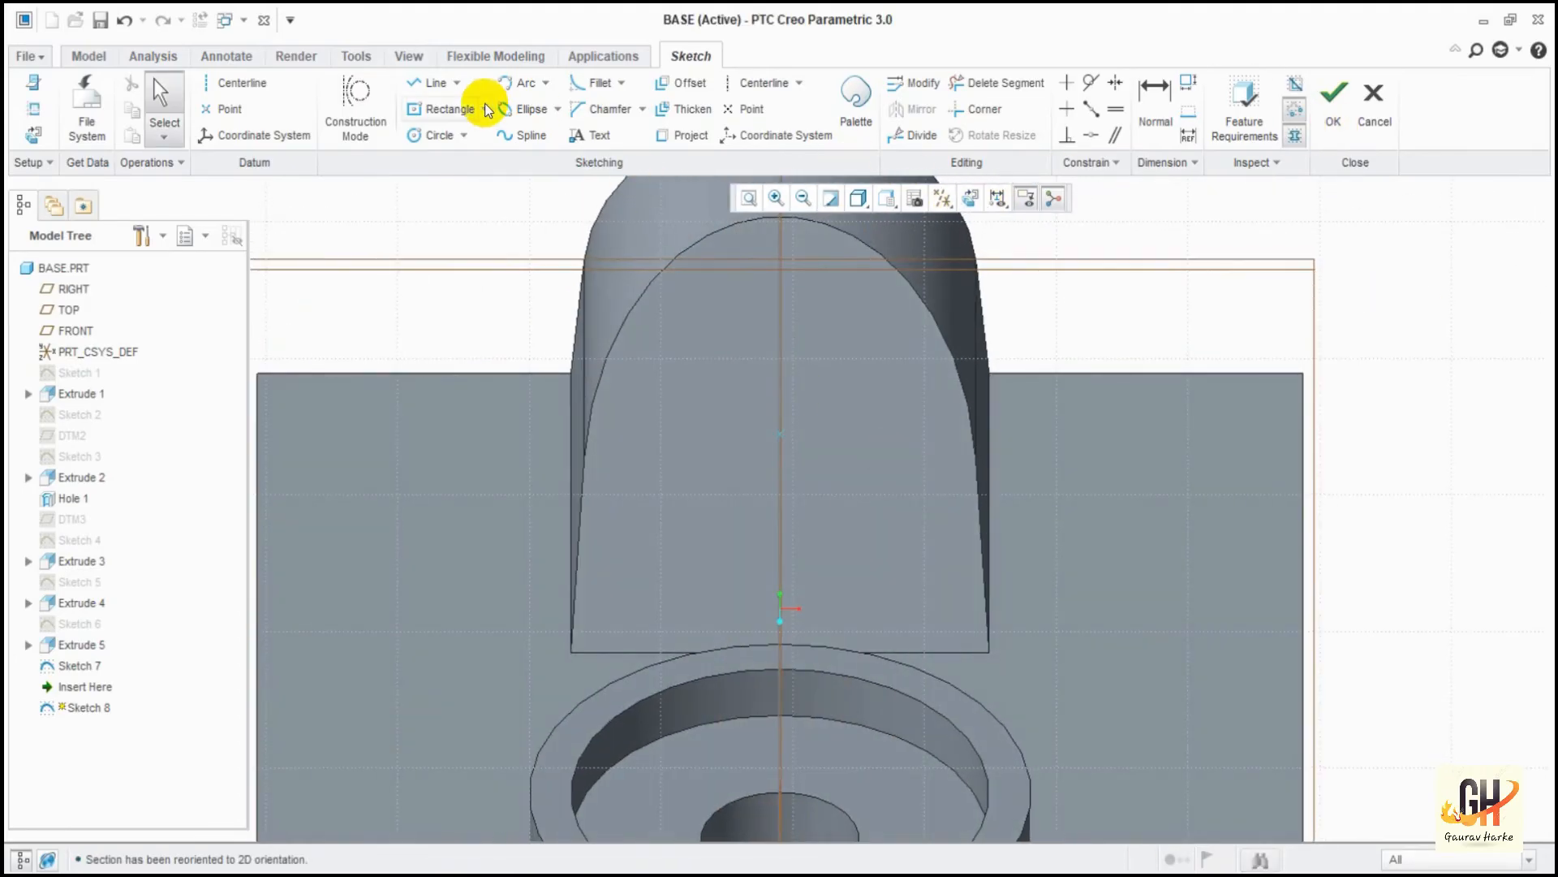
# Sketch a circle centred on the referenced point, set its diameter to 8.636*2, and finish the sketch.
pyautogui.click(432, 133)
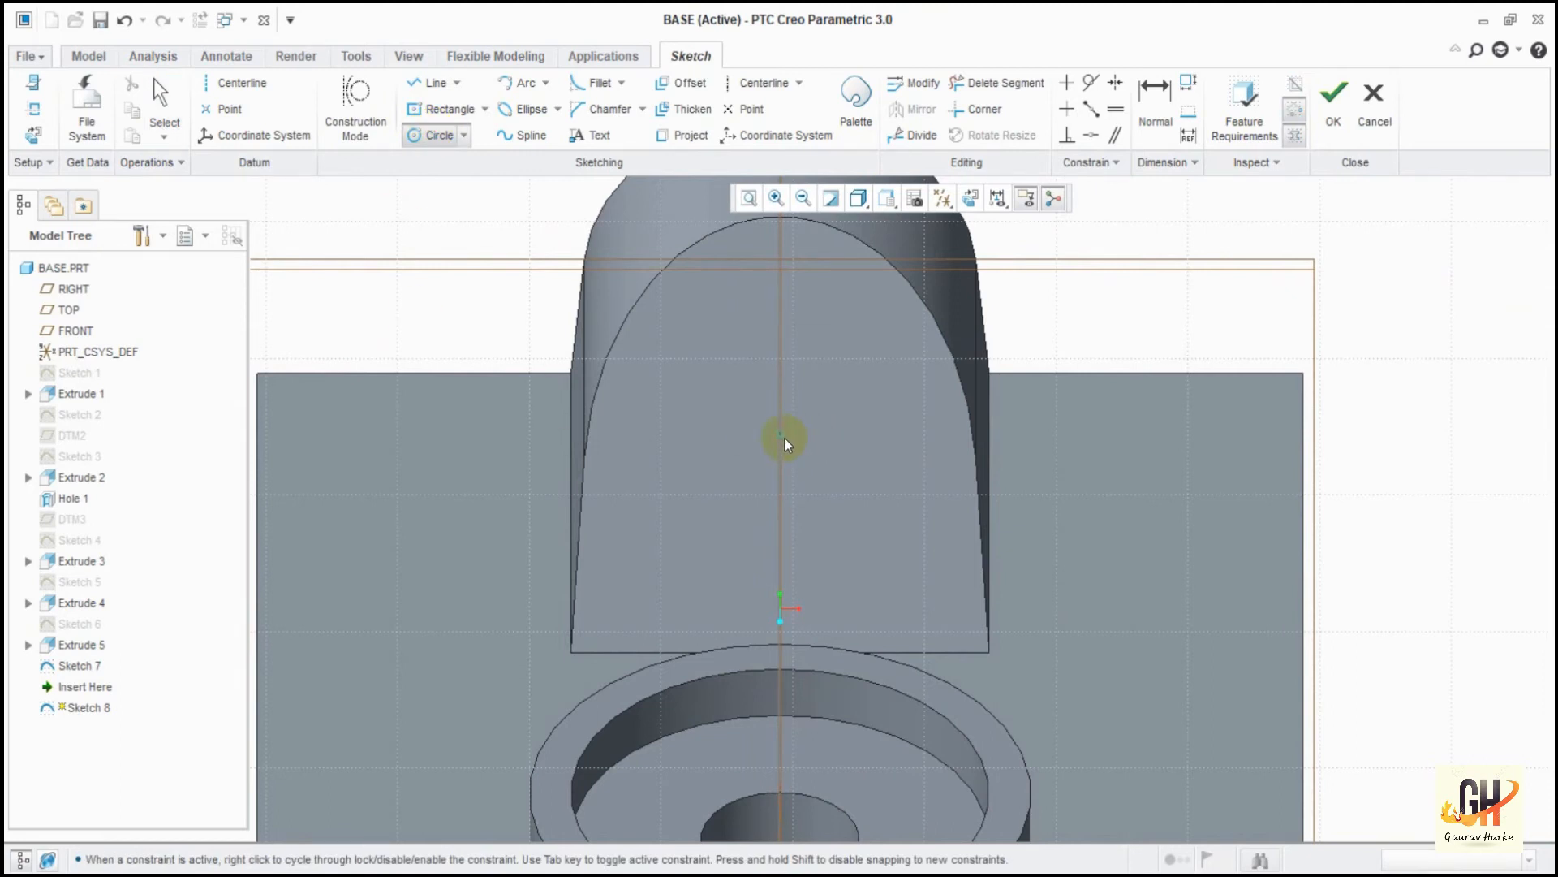
pyautogui.middleClick(977, 424)
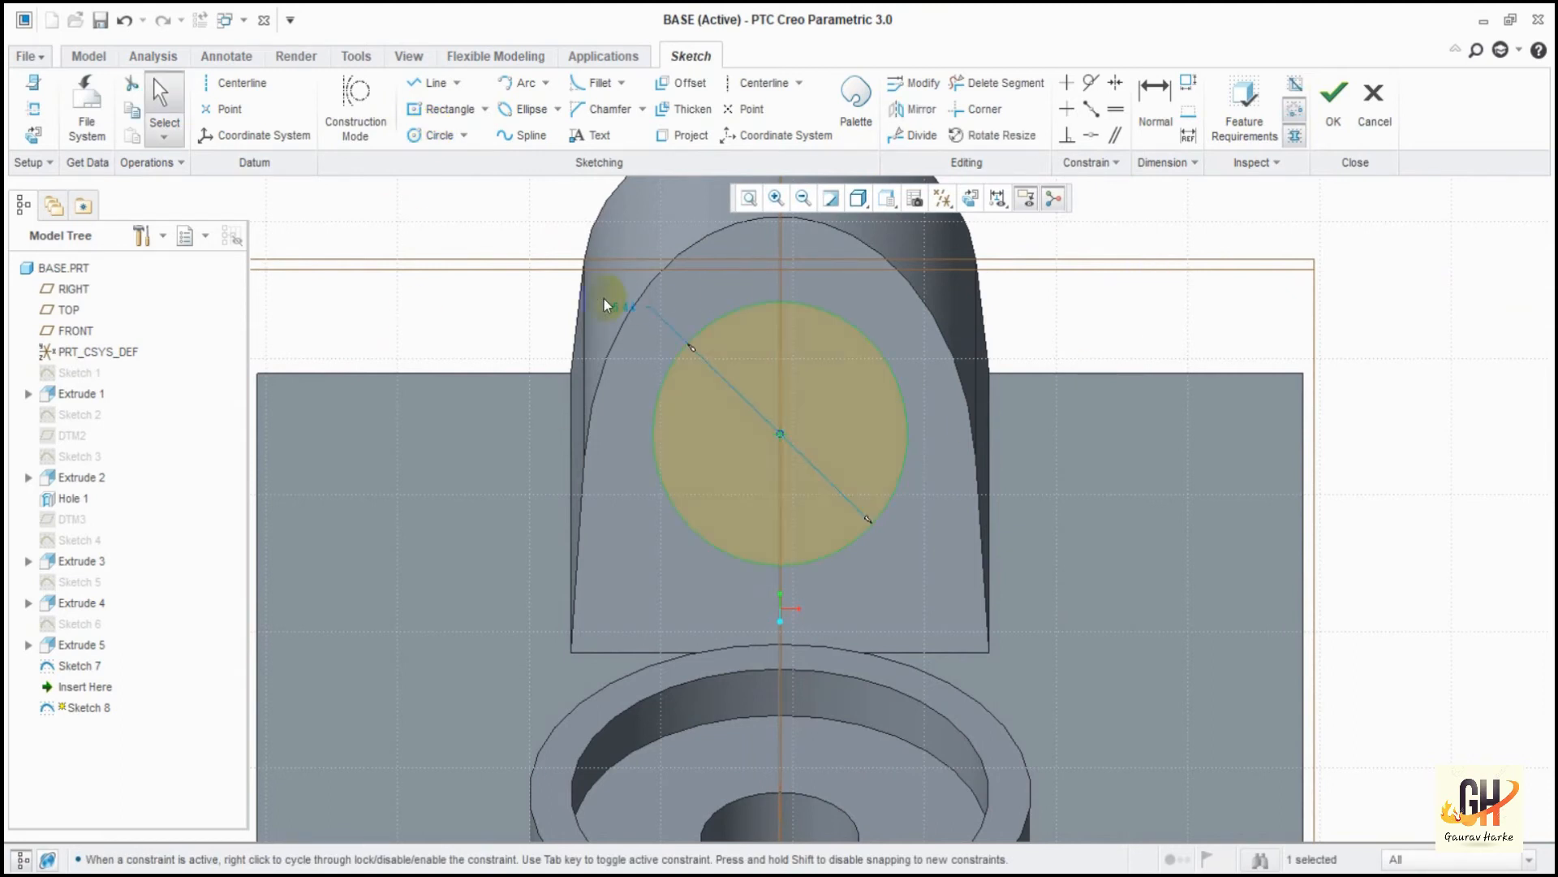
pyautogui.moveTo(614, 306); pyautogui.dragTo(1124, 314)
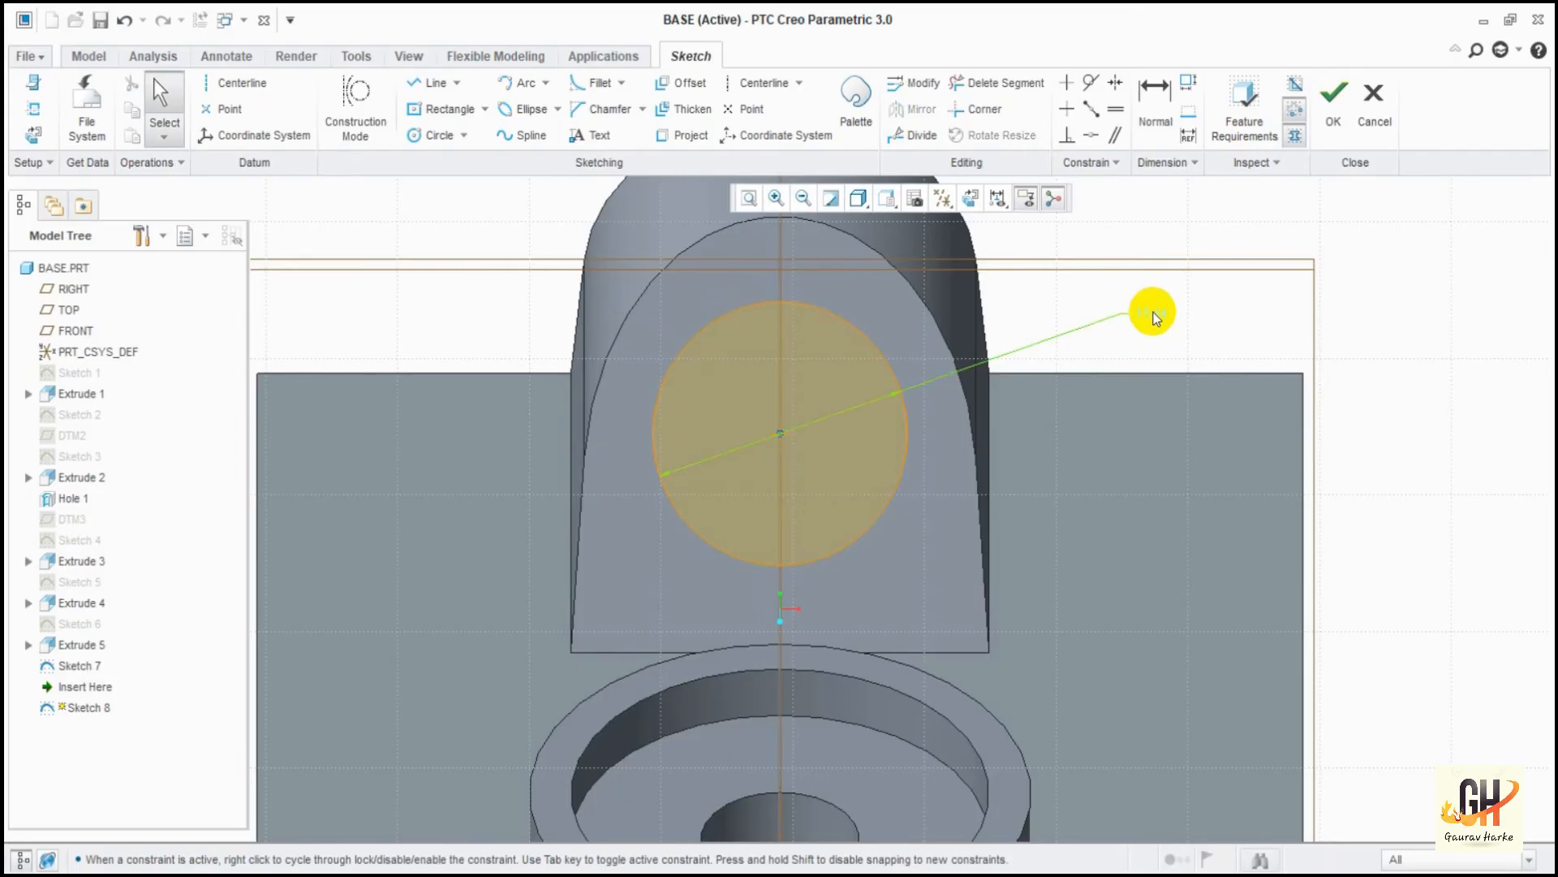
pyautogui.doubleClick(1153, 313)
pyautogui.write('8.636*2')
pyautogui.press('Return')
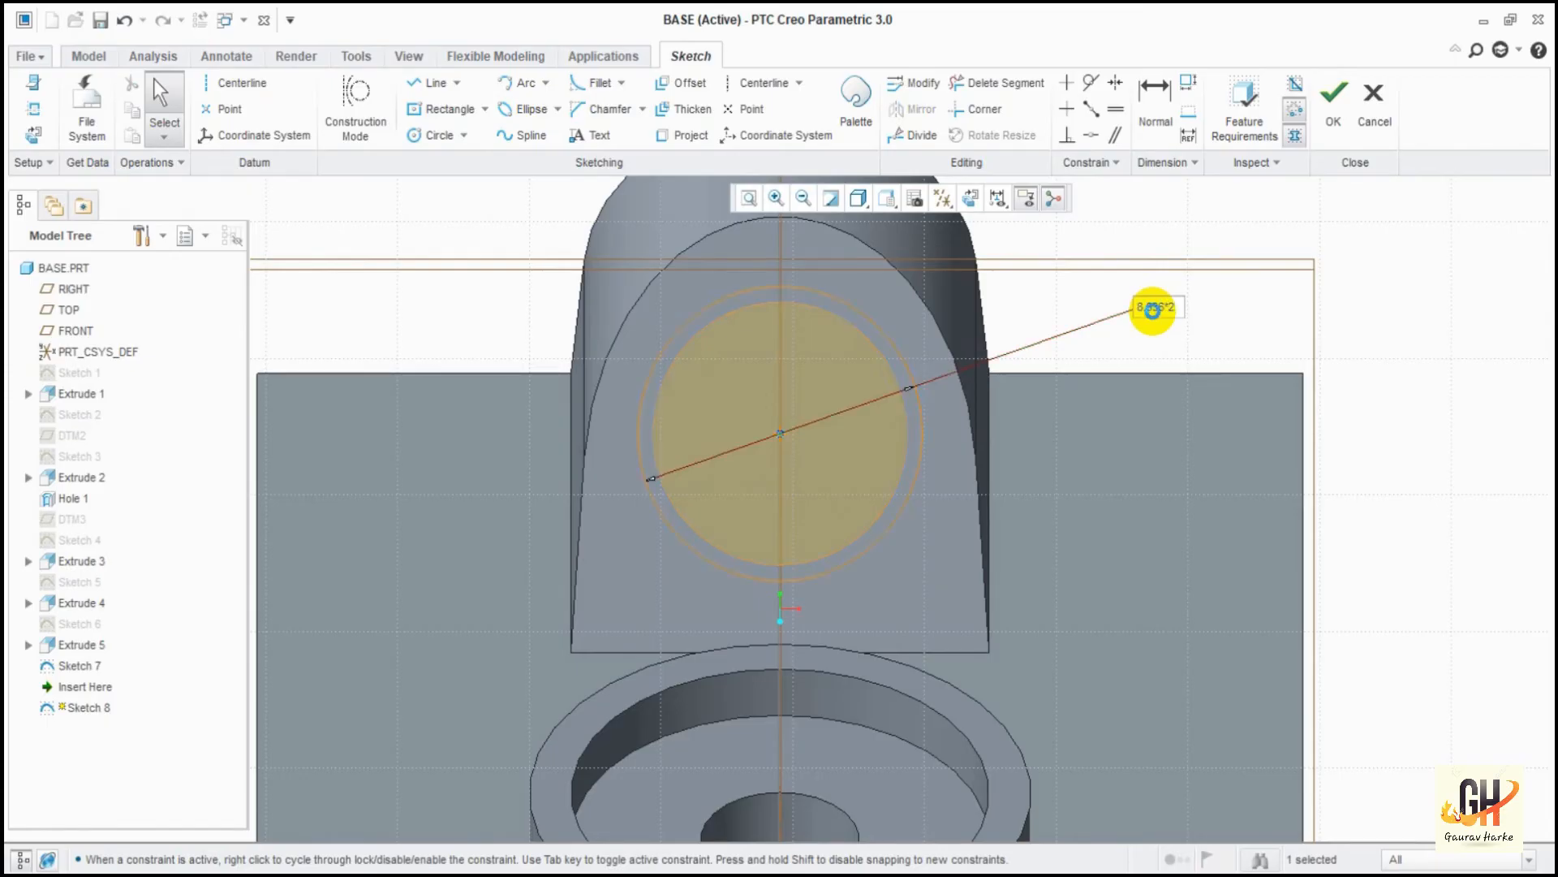
pyautogui.click(1343, 112)
# Extrude the circle into the end block's slanted face as a cut 4.064 deep.
pyautogui.scroll(5, 1007, 637)
pyautogui.moveTo(1035, 383); pyautogui.dragTo(944, 647, button='middle')
pyautogui.scroll(-6, 944, 648)
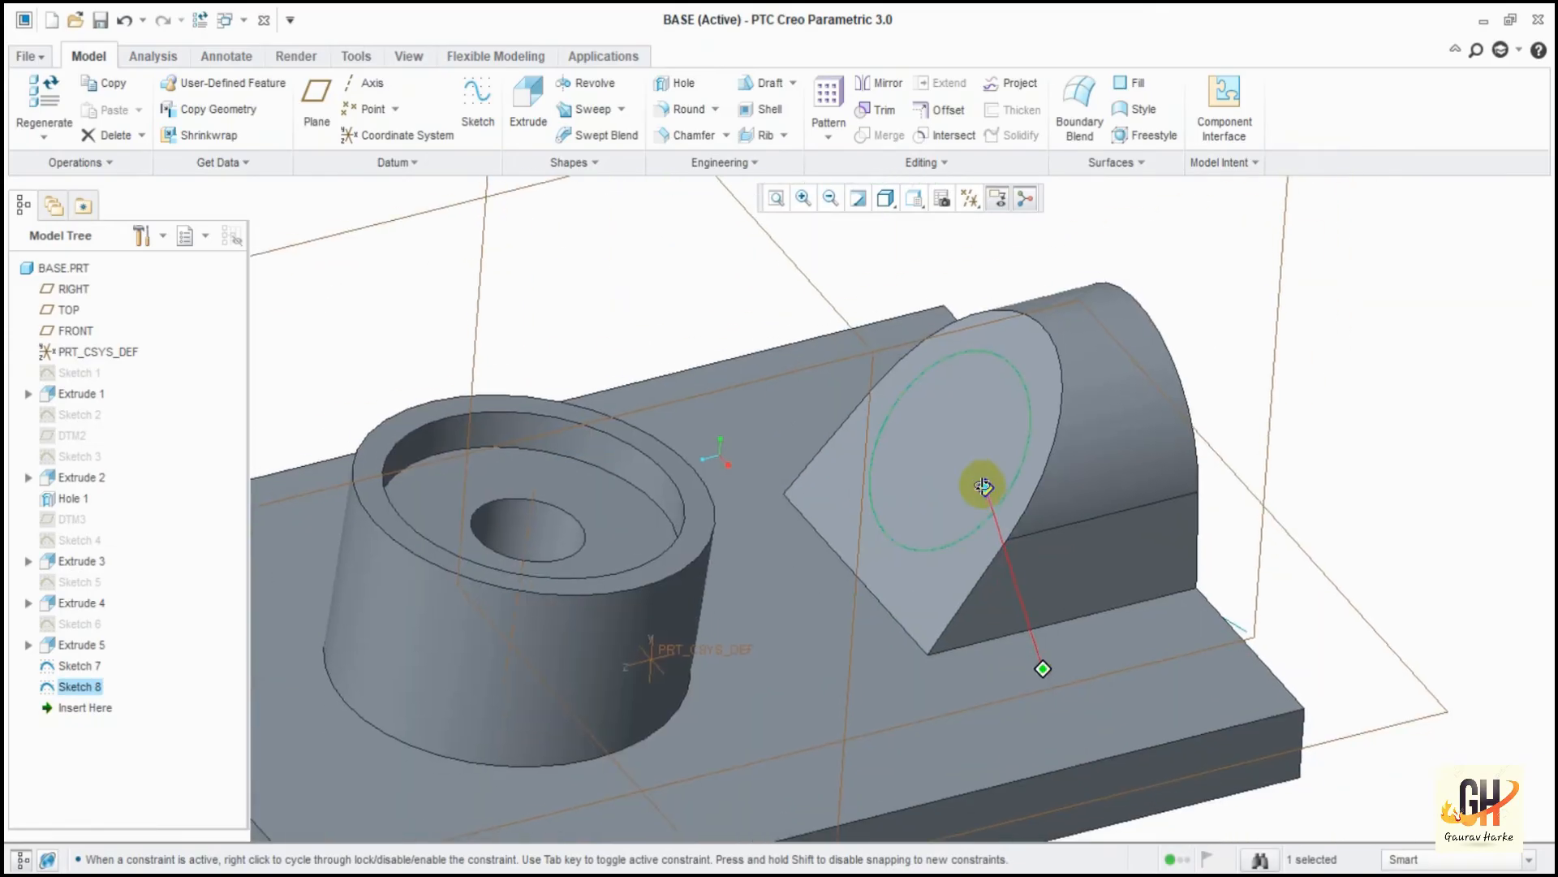
pyautogui.click(513, 113)
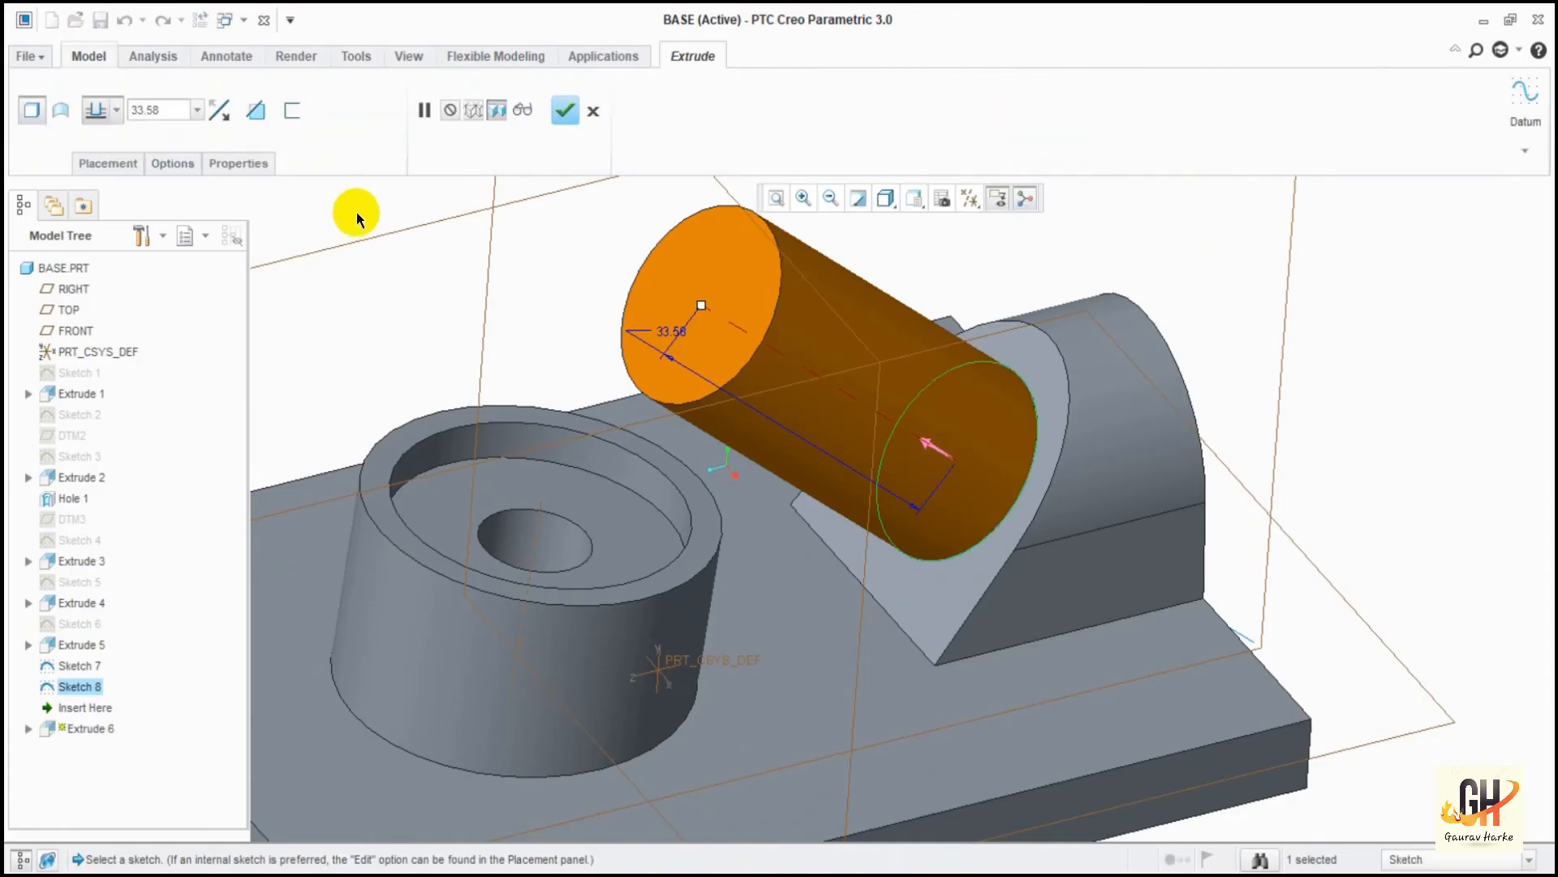
pyautogui.write('4.064')
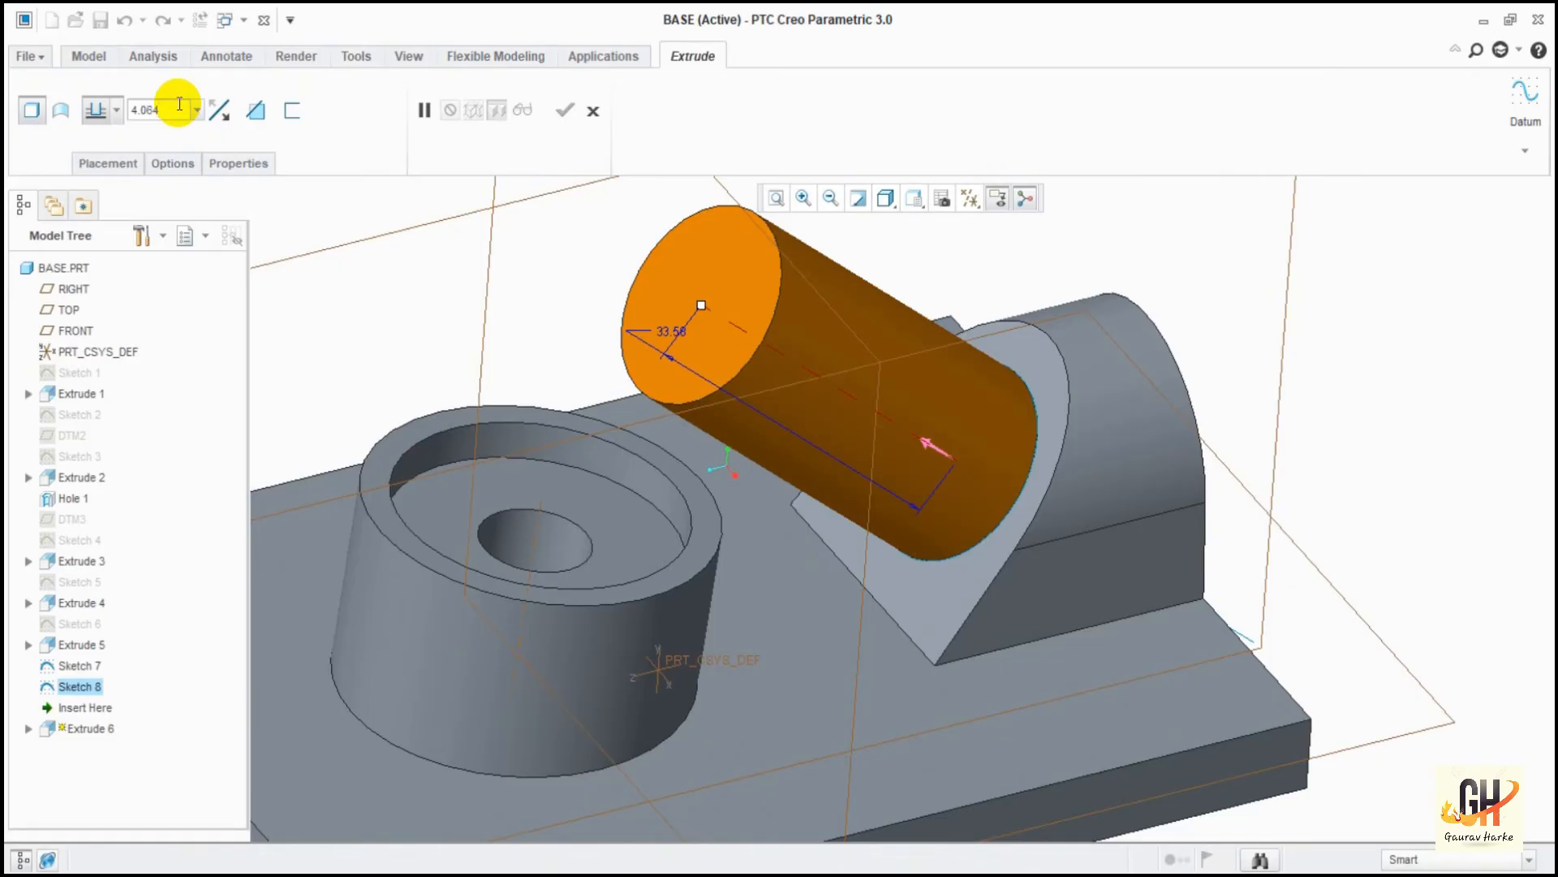
pyautogui.click(221, 111)
pyautogui.click(255, 111)
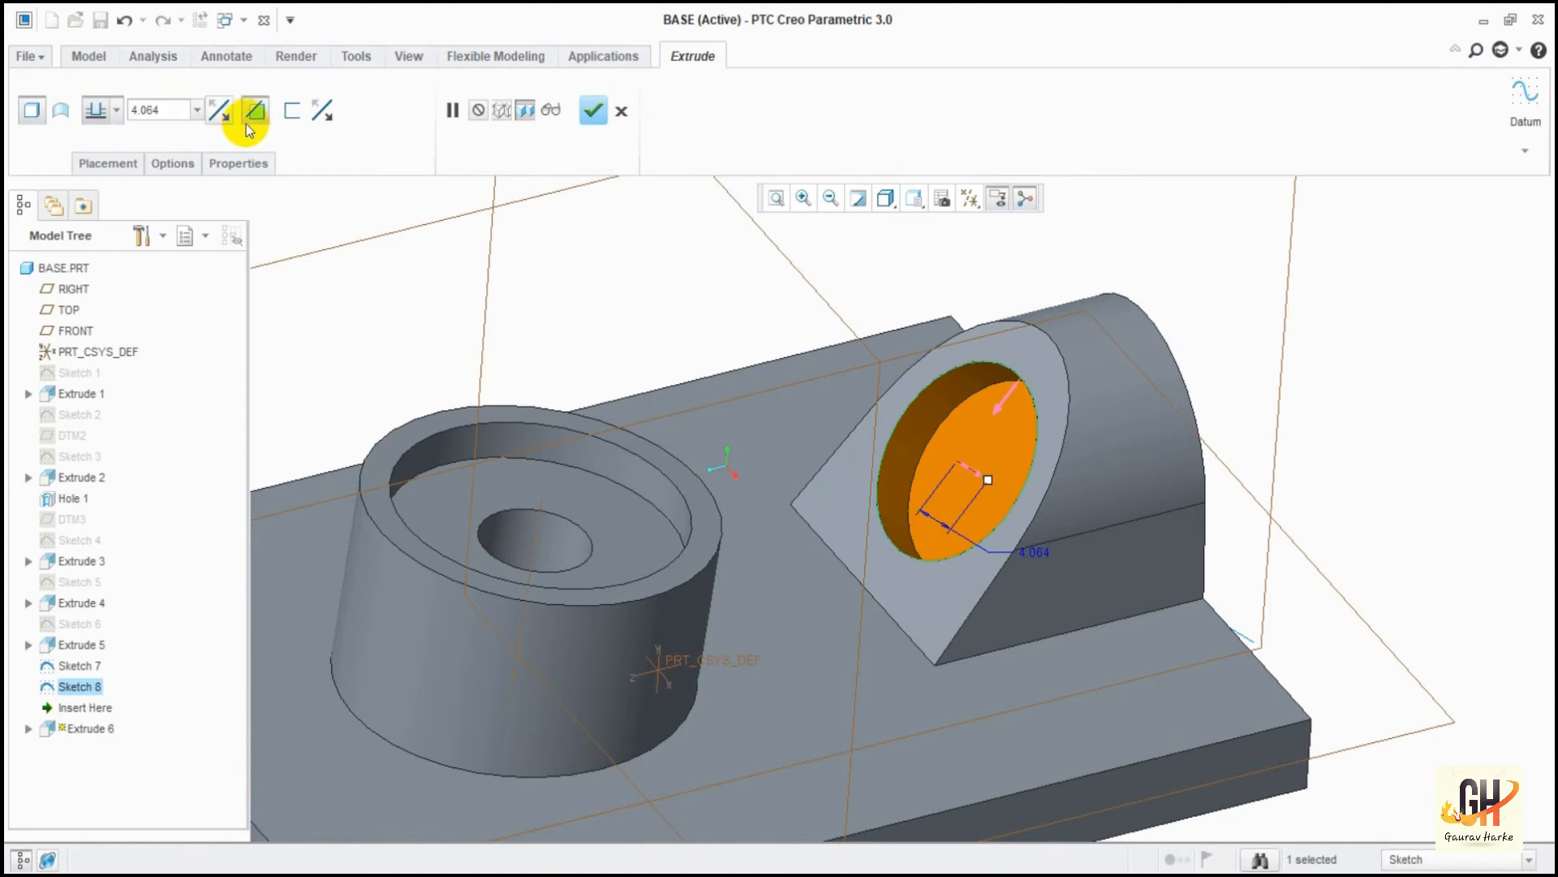
pyautogui.click(593, 111)
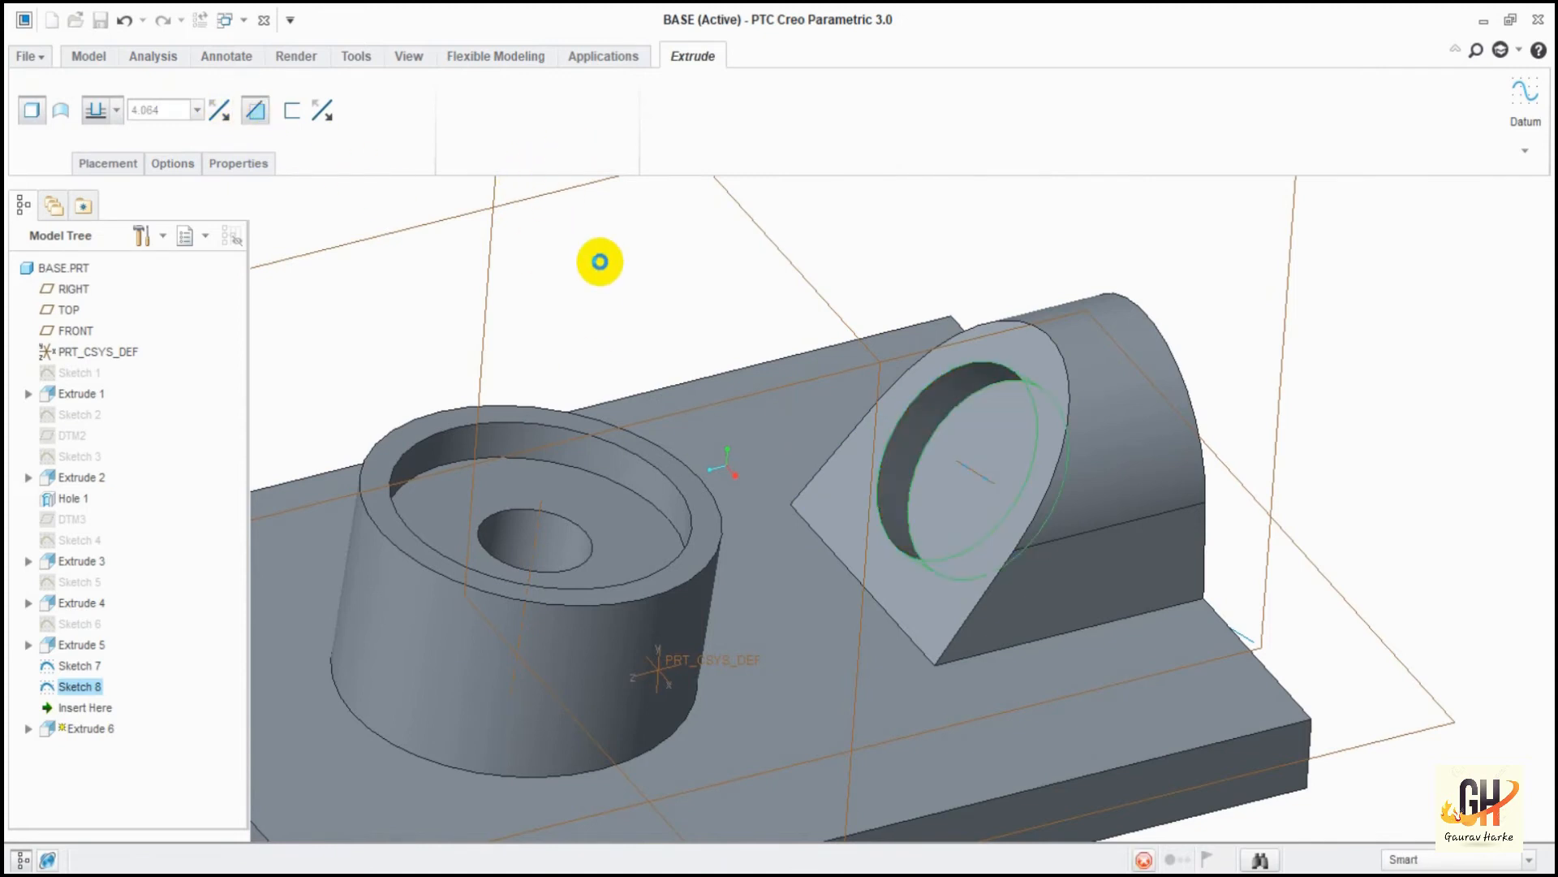
# Start a new sketch on the lengthwise vertical datum plane, facing the side of the end block.
pyautogui.moveTo(619, 284); pyautogui.dragTo(609, 203, button='middle')
pyautogui.keyDown('shift'); pyautogui.moveTo(1120, 449); pyautogui.dragTo(1267, 512, button='middle'); pyautogui.keyUp('shift')
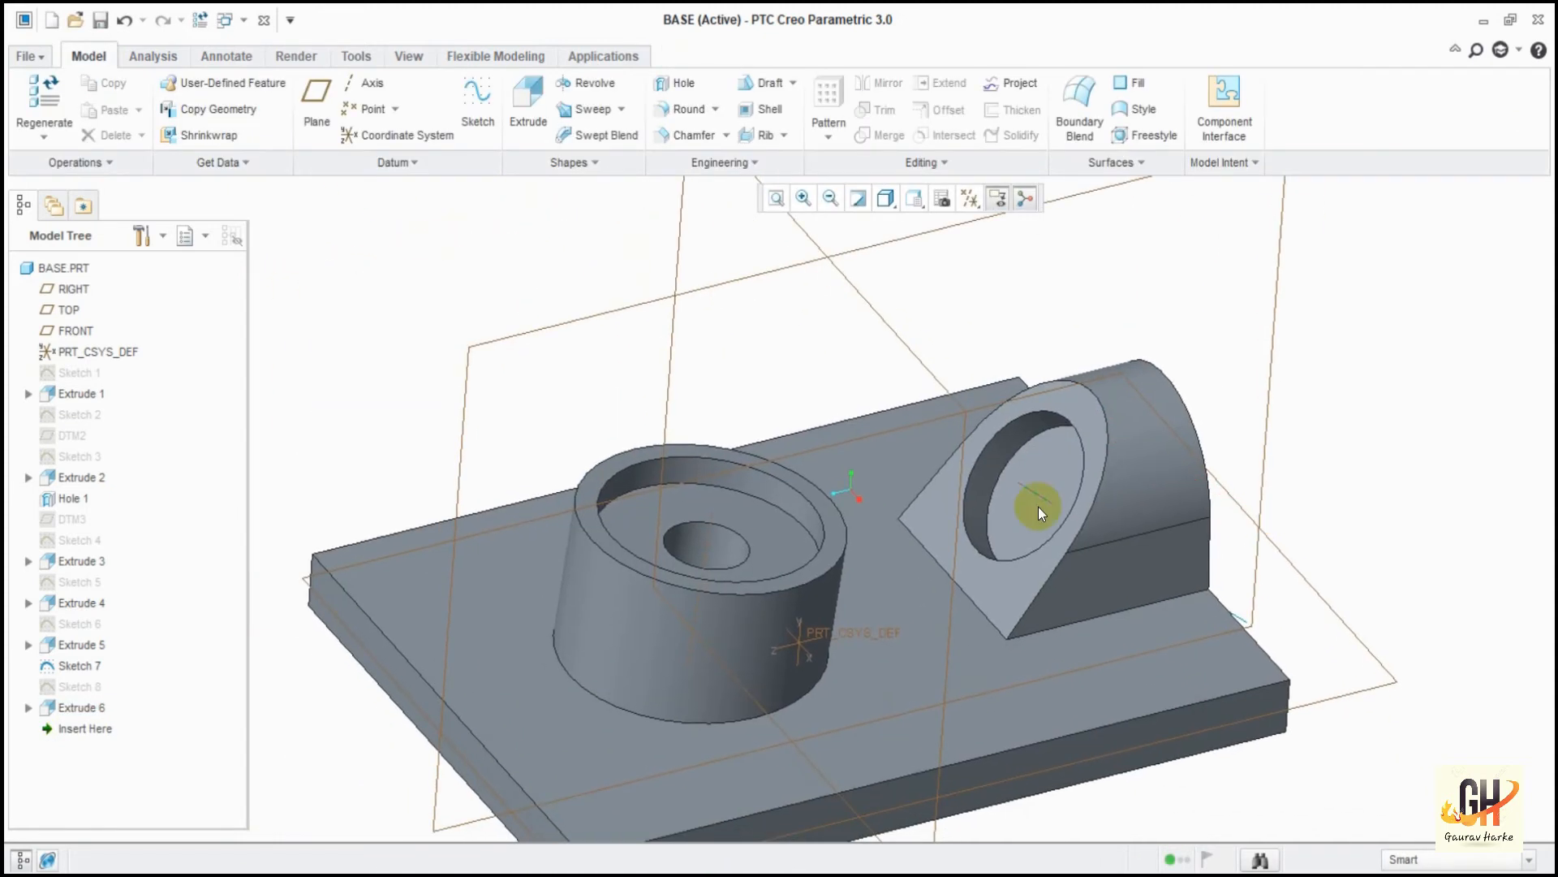
pyautogui.click(464, 134)
pyautogui.click(711, 284)
pyautogui.click(1419, 477)
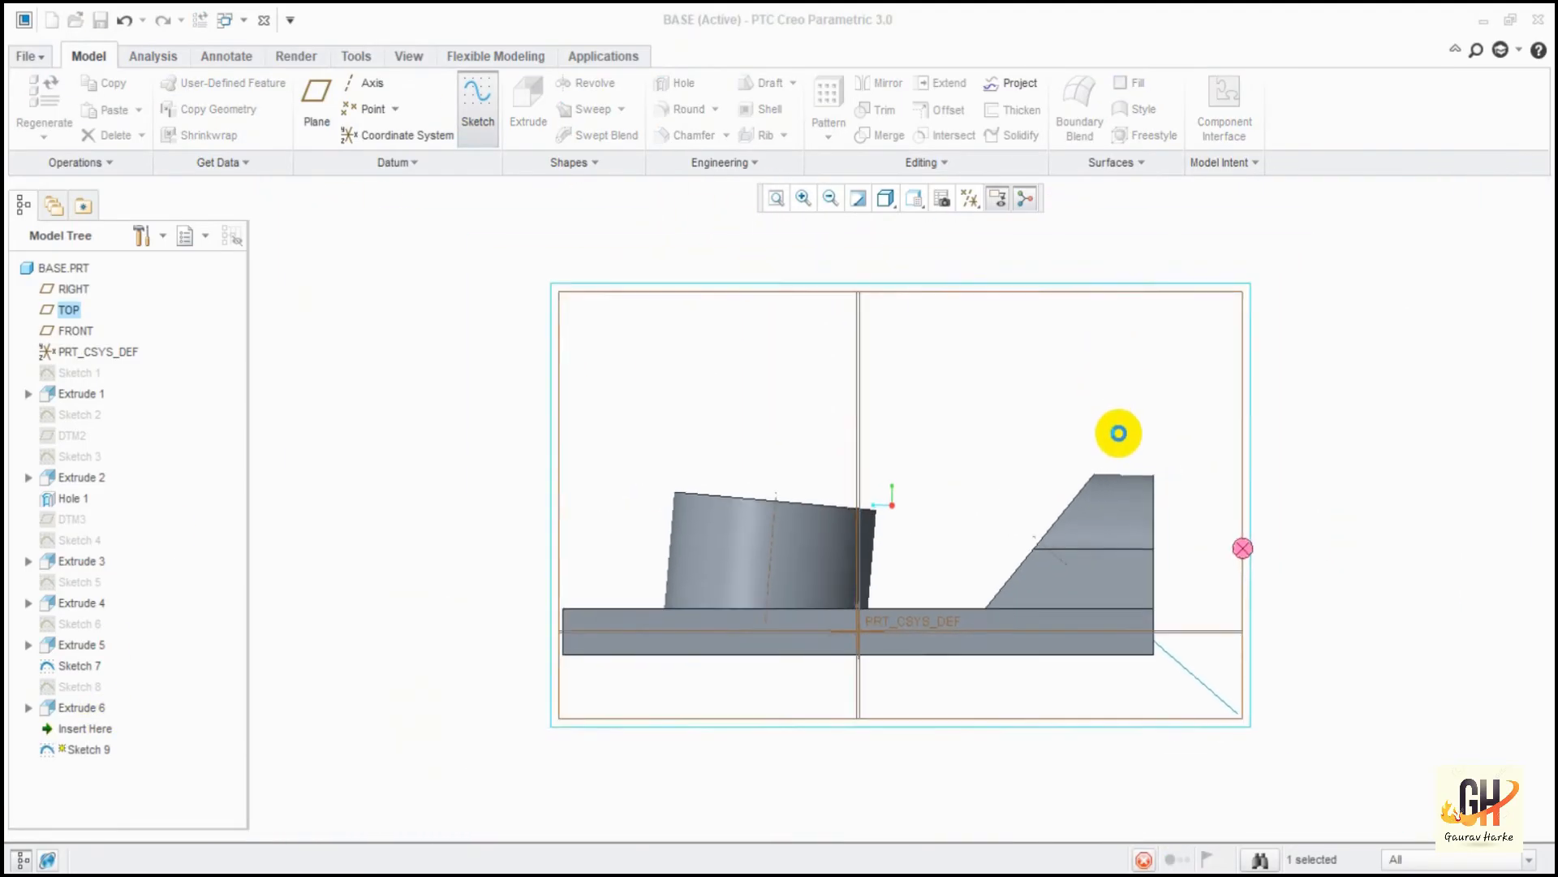
pyautogui.scroll(5, 1169, 548)
pyautogui.keyDown('shift'); pyautogui.moveTo(1186, 560); pyautogui.dragTo(1335, 154, button='middle'); pyautogui.keyUp('shift')
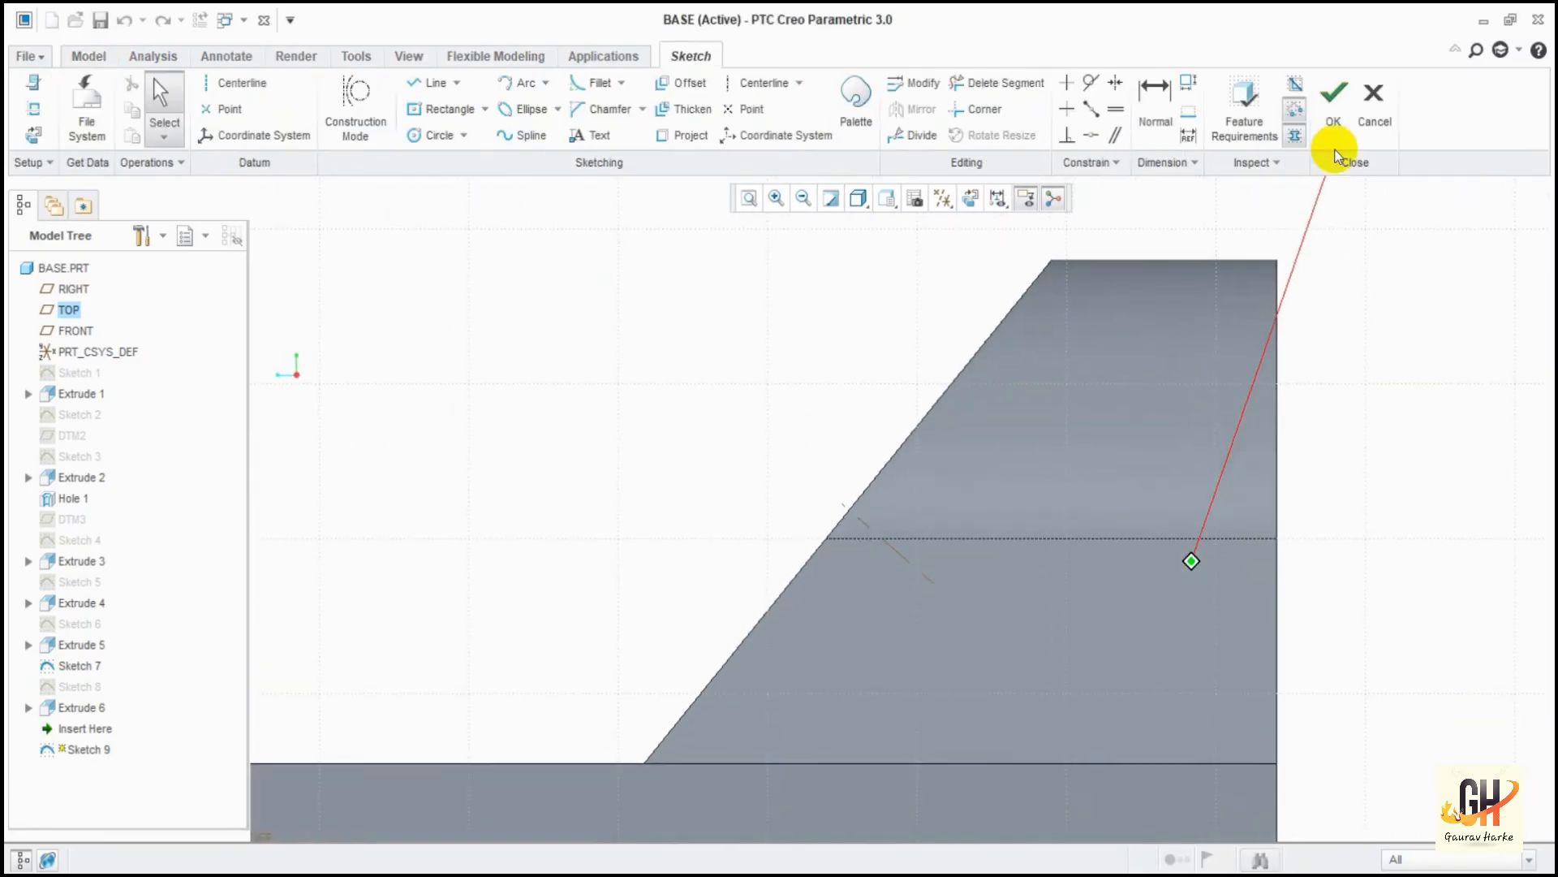
pyautogui.keyDown('ctrl'); pyautogui.moveTo(1180, 410); pyautogui.dragTo(1192, 300, button='middle'); pyautogui.keyUp('ctrl')
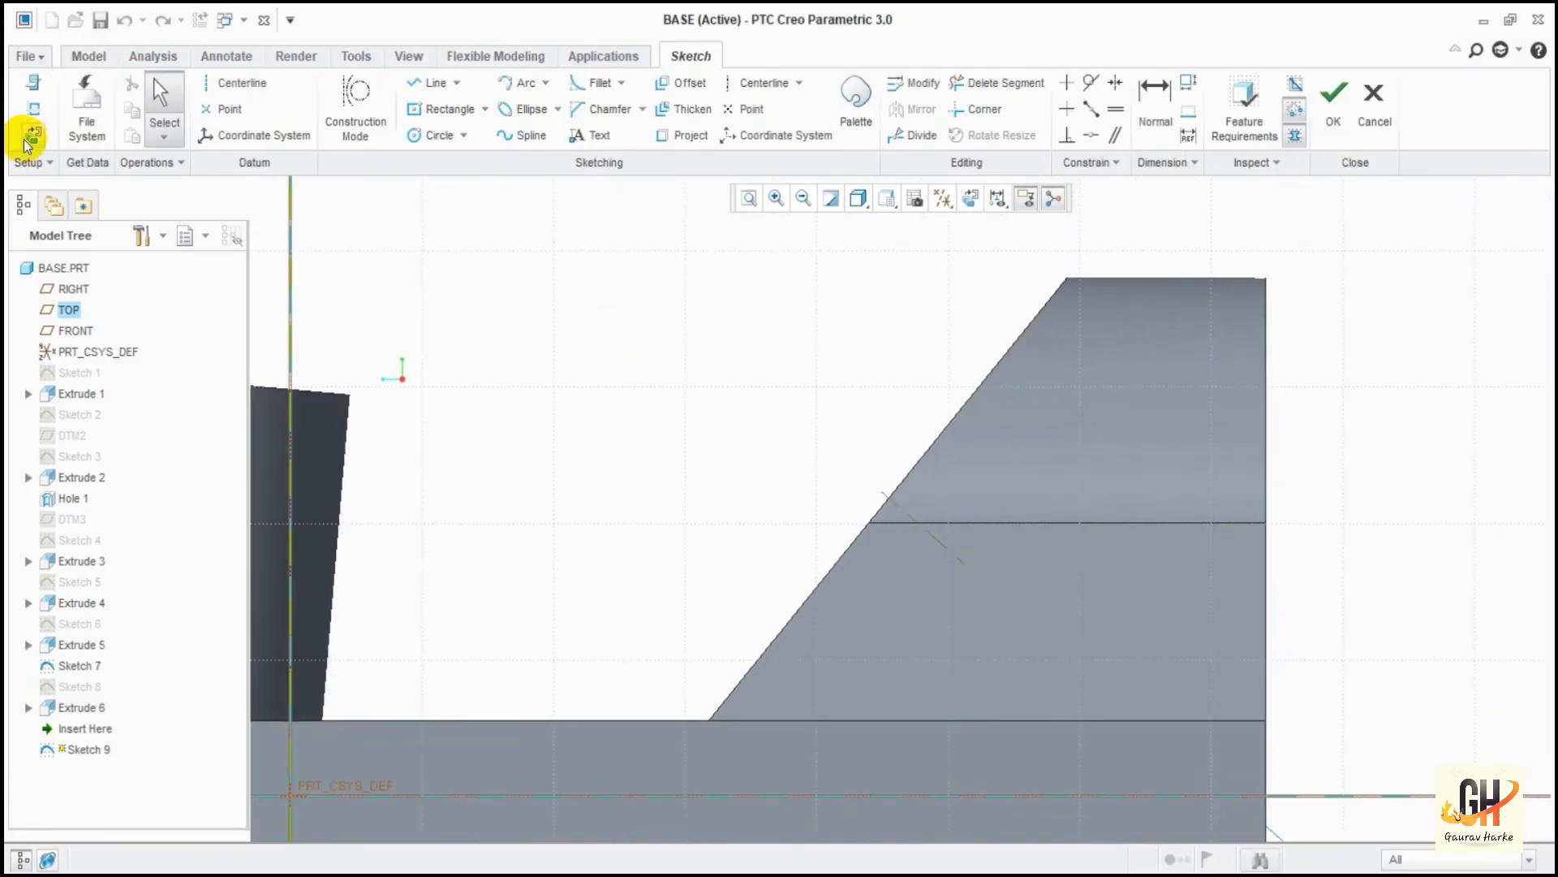
pyautogui.click(30, 140)
pyautogui.click(903, 507)
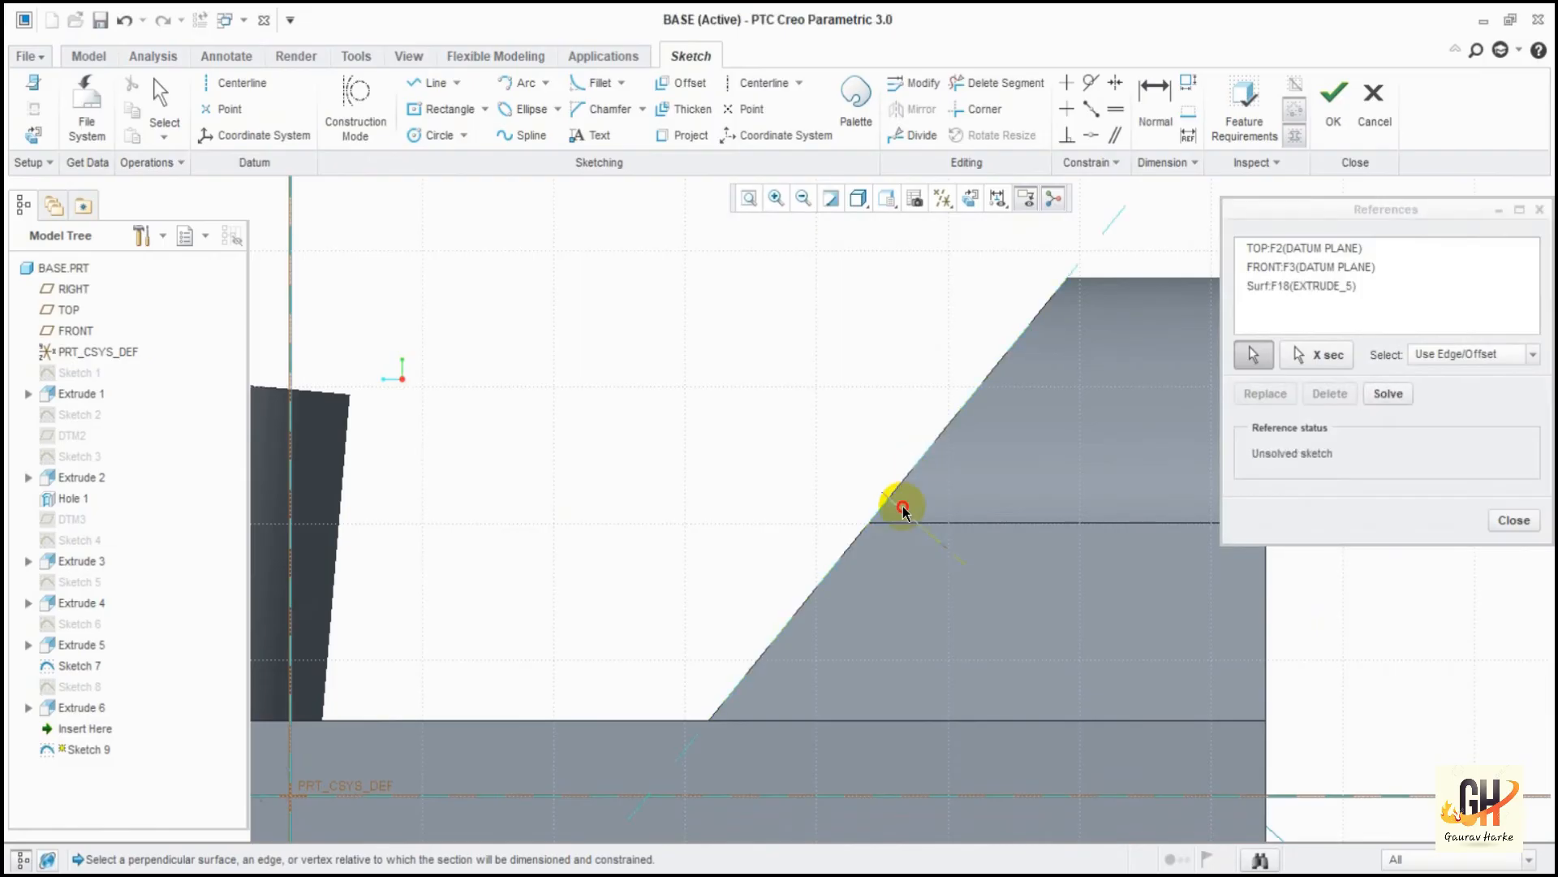
pyautogui.click(903, 507)
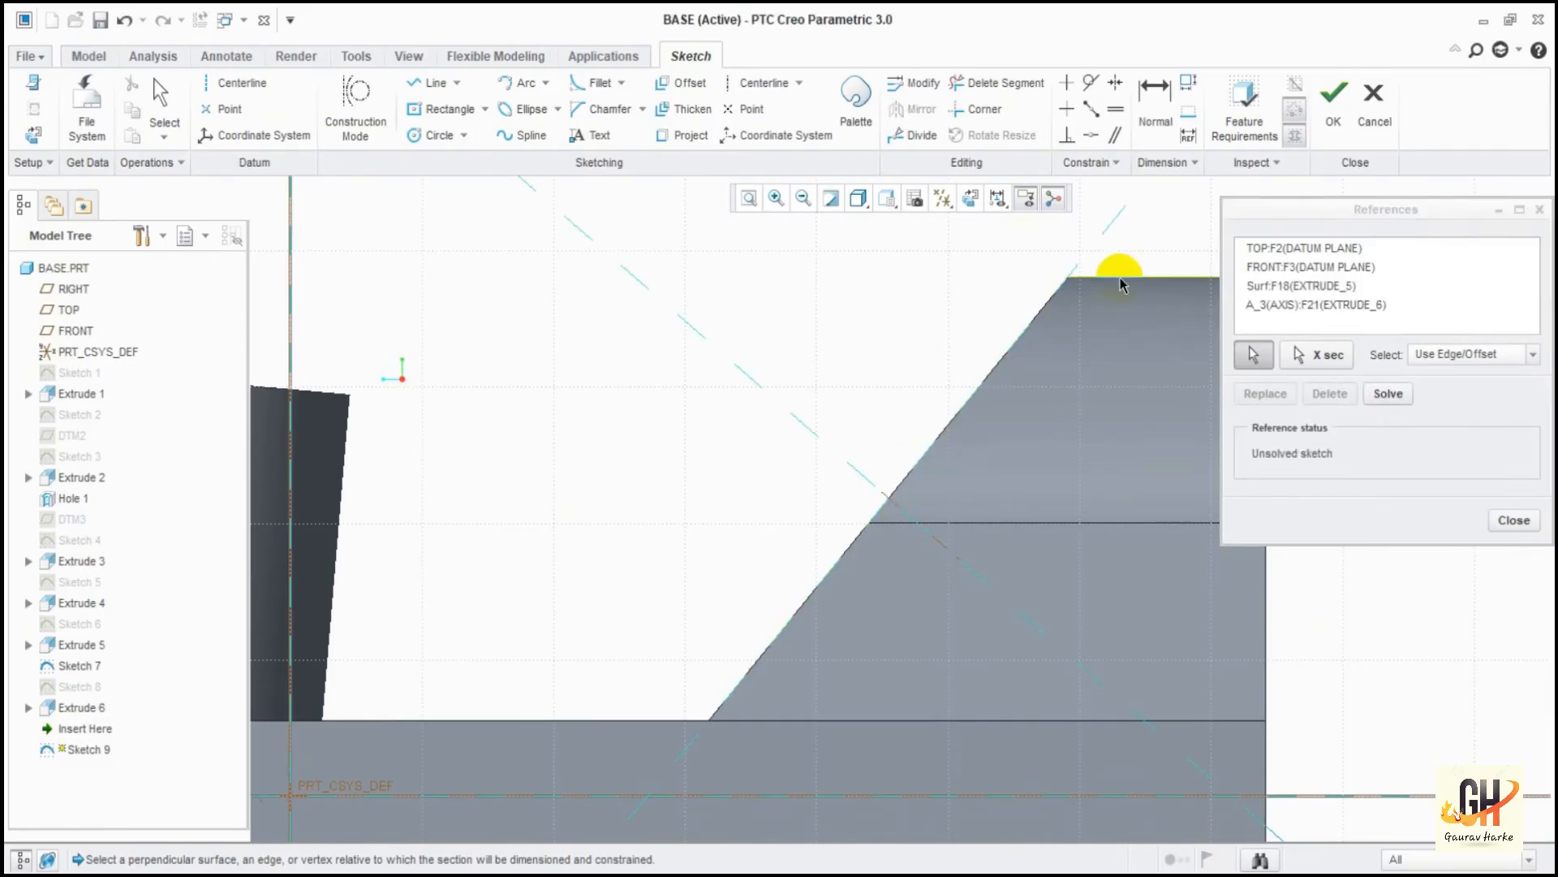
pyautogui.click(1513, 519)
pyautogui.scroll(-1, 1116, 463)
pyautogui.keyDown('ctrl'); pyautogui.moveTo(1109, 357); pyautogui.dragTo(1109, 362, button='middle'); pyautogui.keyUp('ctrl')
pyautogui.keyDown('shift'); pyautogui.moveTo(1200, 455); pyautogui.dragTo(1106, 406, button='middle'); pyautogui.keyUp('shift')
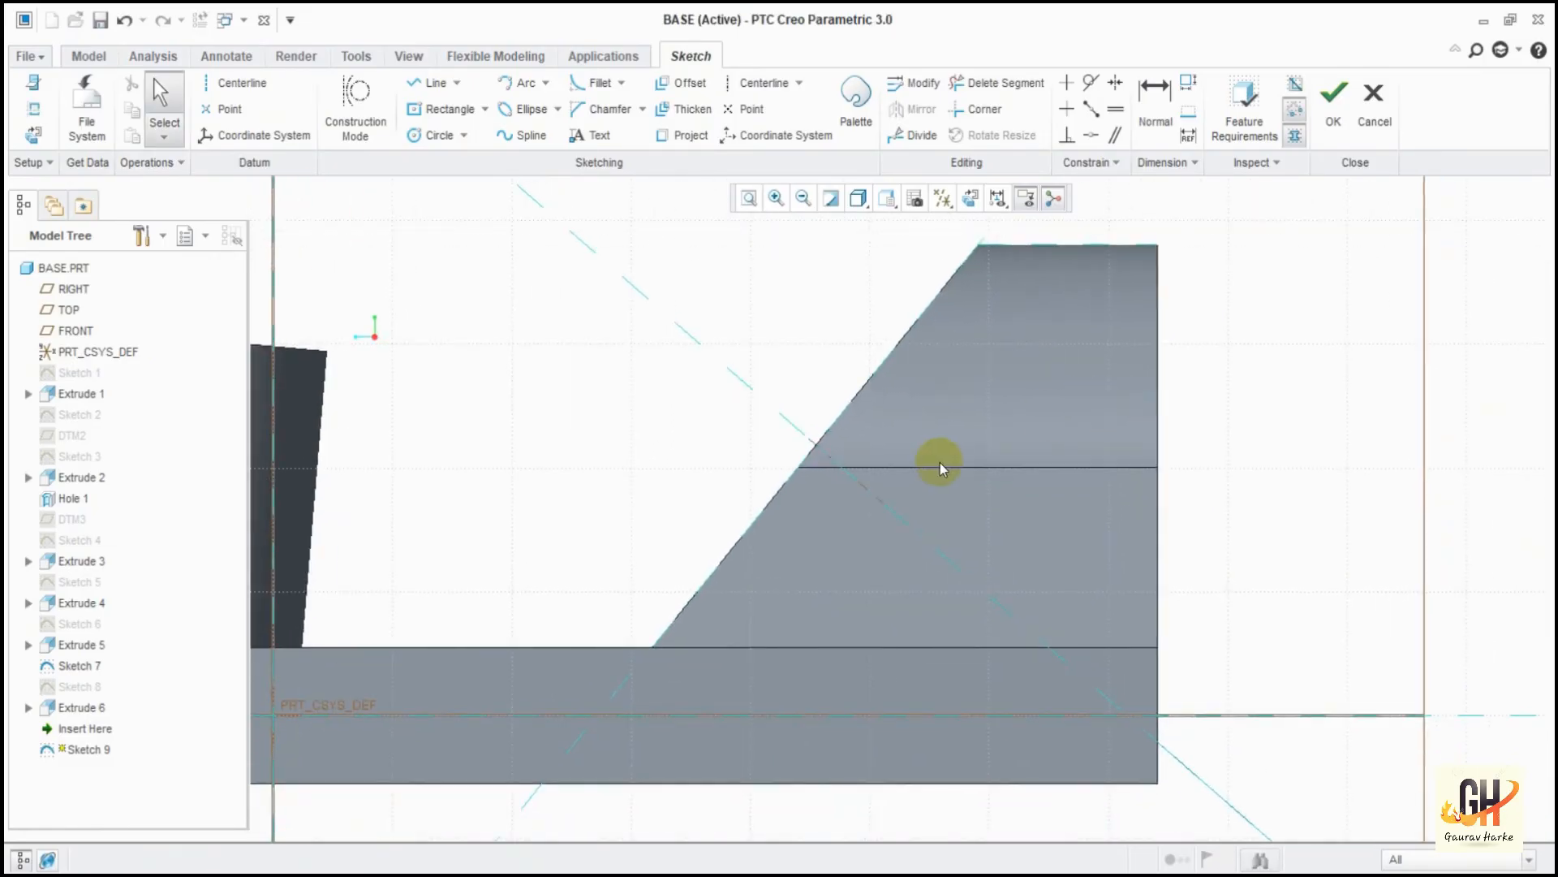
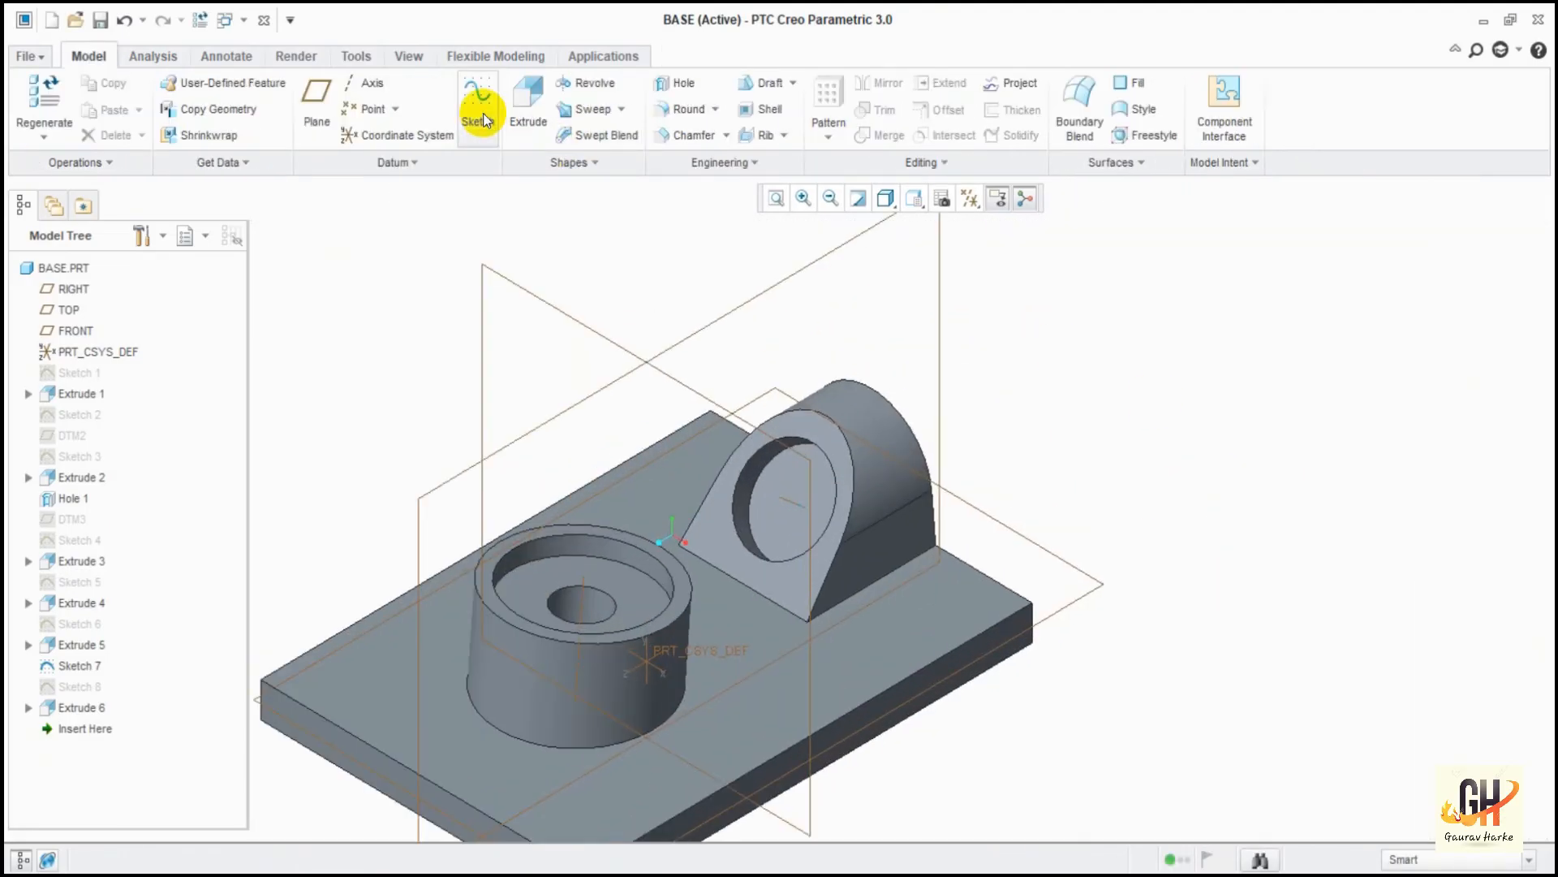
# Start a new sketch on the RIGHT datum plane with the TOP plane as orientation reference, facing the side of the end block.
pyautogui.click(478, 102)
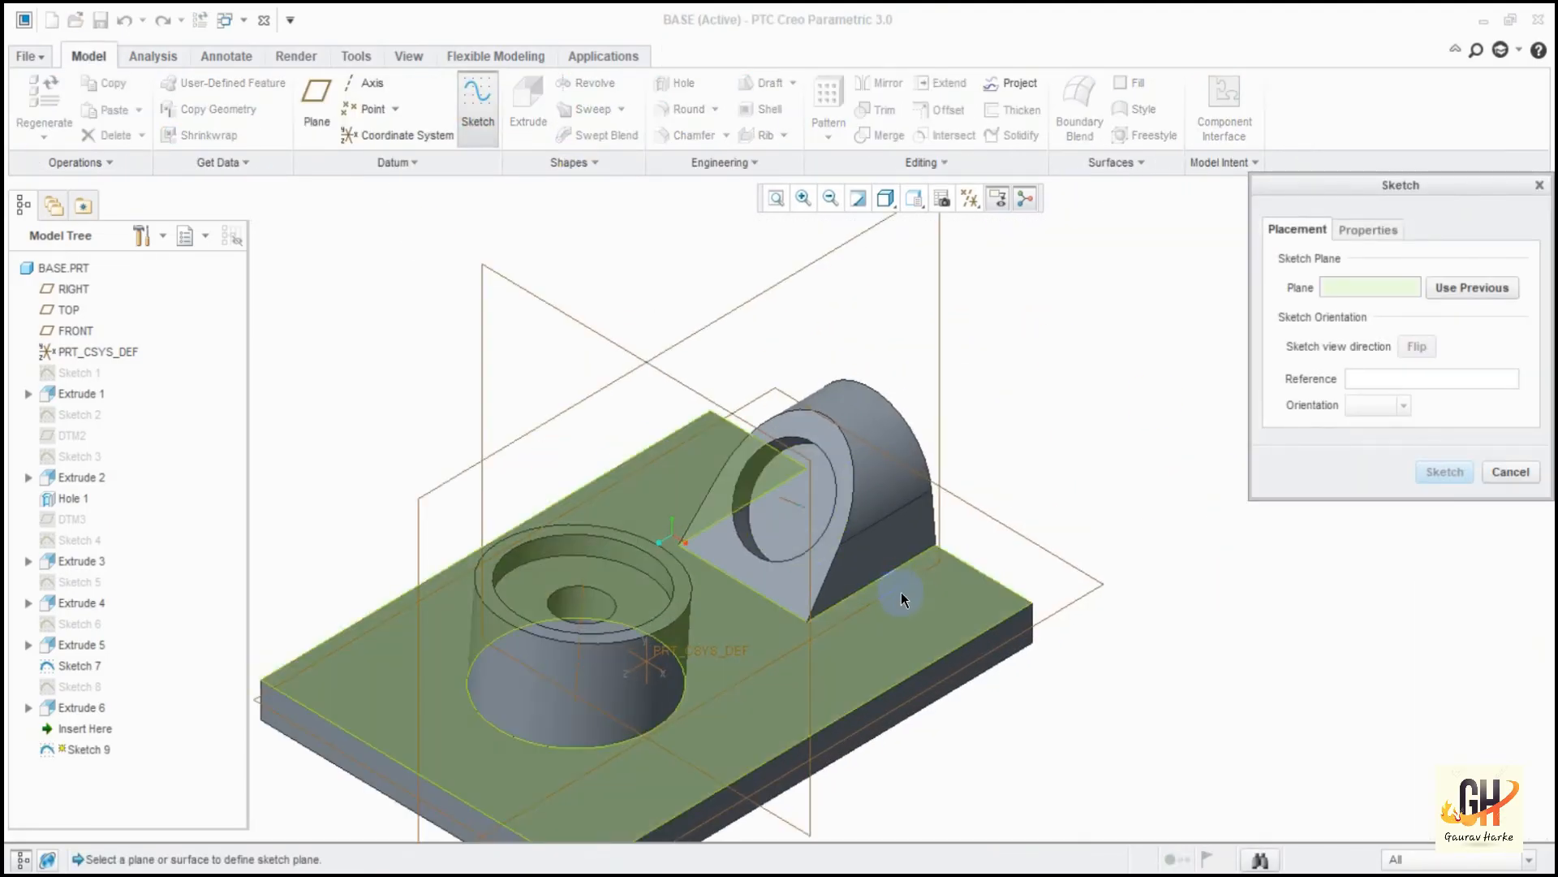
pyautogui.click(709, 334)
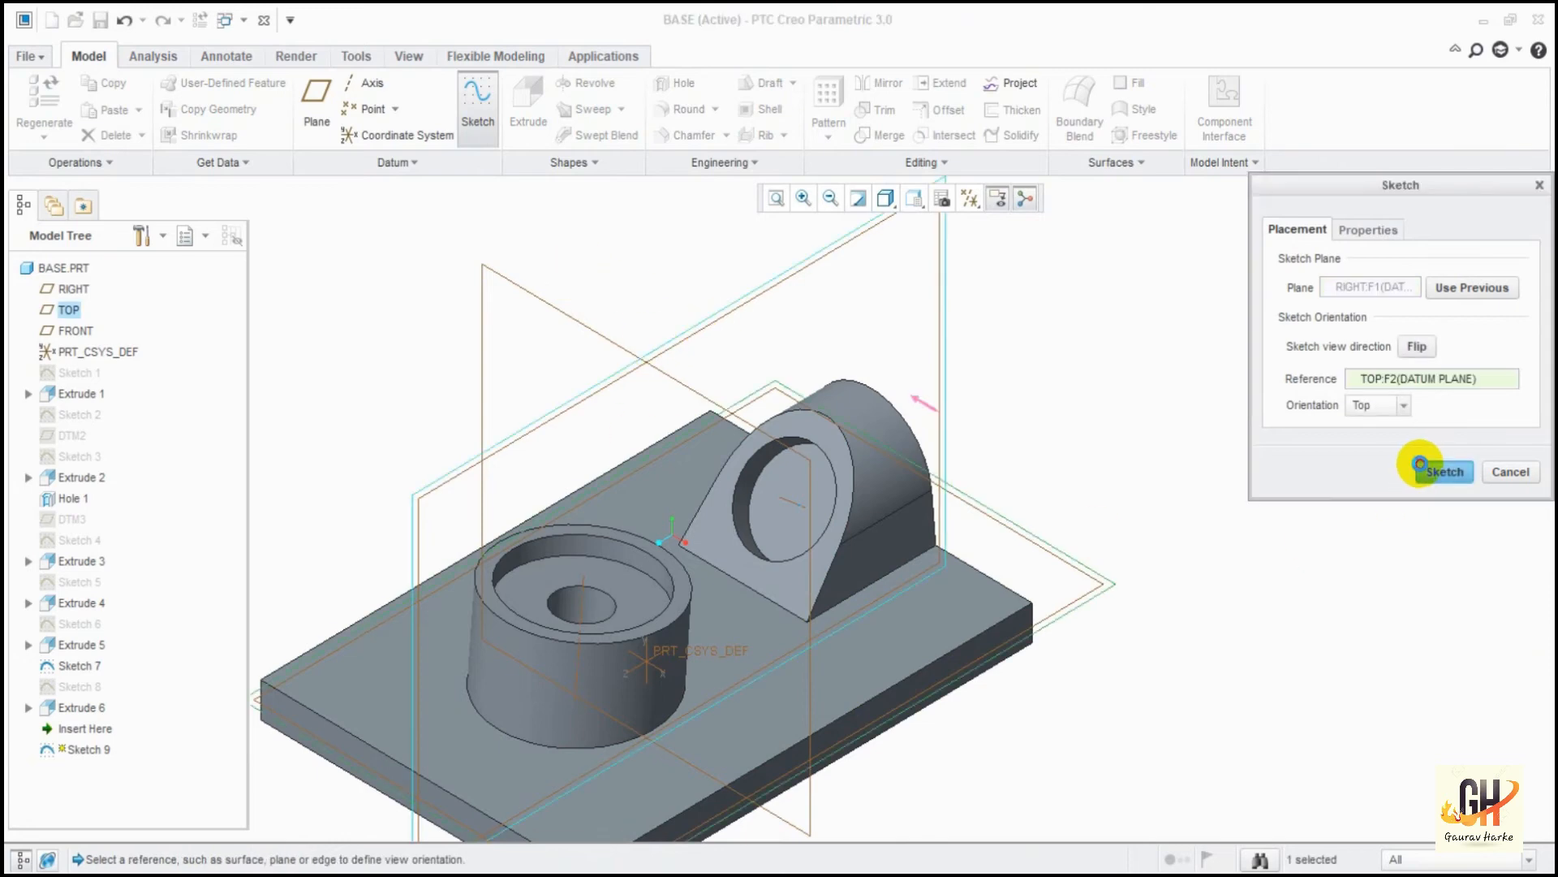
pyautogui.click(1443, 470)
pyautogui.keyDown('ctrl'); pyautogui.moveTo(1009, 461); pyautogui.dragTo(1056, 673, button='middle'); pyautogui.keyUp('ctrl')
pyautogui.keyDown('shift'); pyautogui.moveTo(1051, 511); pyautogui.dragTo(973, 357, button='middle'); pyautogui.keyUp('shift')
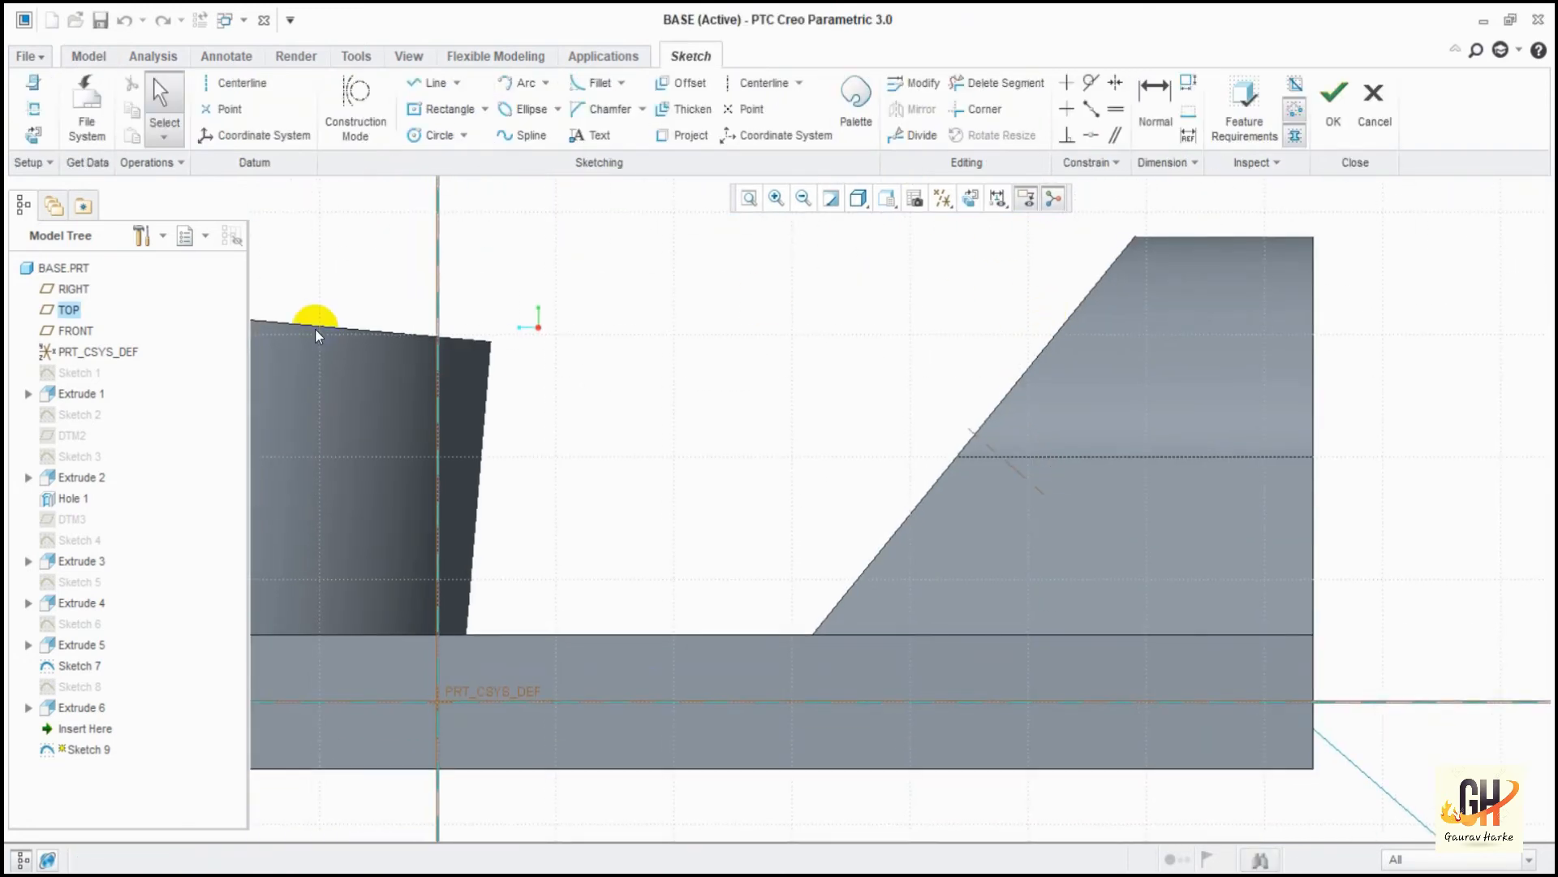
# Add the slanted face, the recess axis, the block's top silhouette and the recess floor as sketch references, and return to the 2D view.
pyautogui.click(33, 108)
pyautogui.click(922, 498)
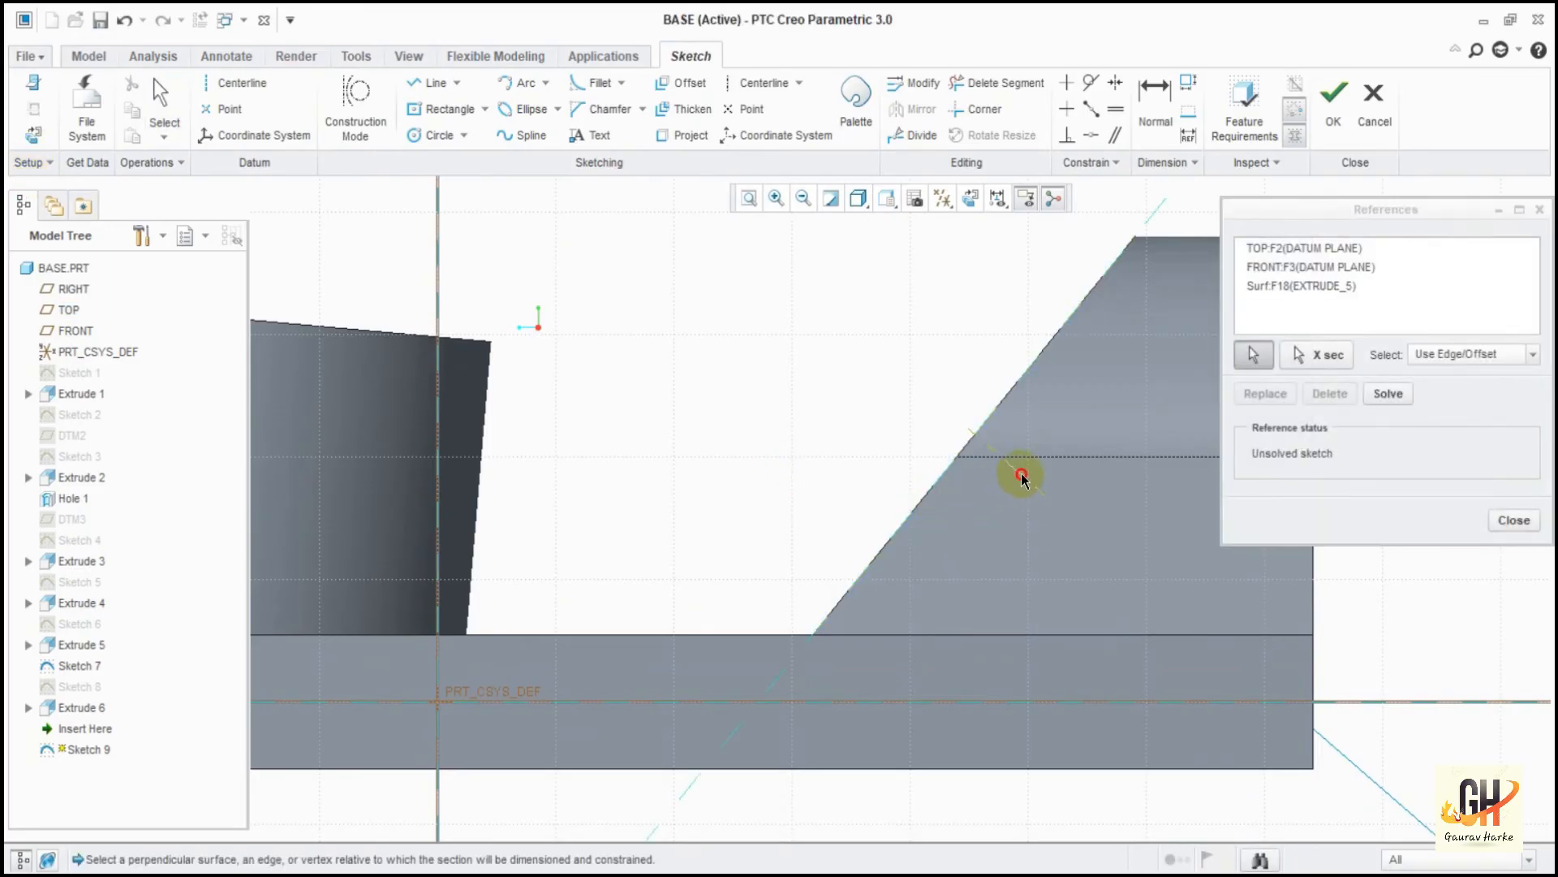
pyautogui.click(1017, 476)
pyautogui.click(1037, 295)
pyautogui.moveTo(861, 418); pyautogui.dragTo(894, 437, button='middle')
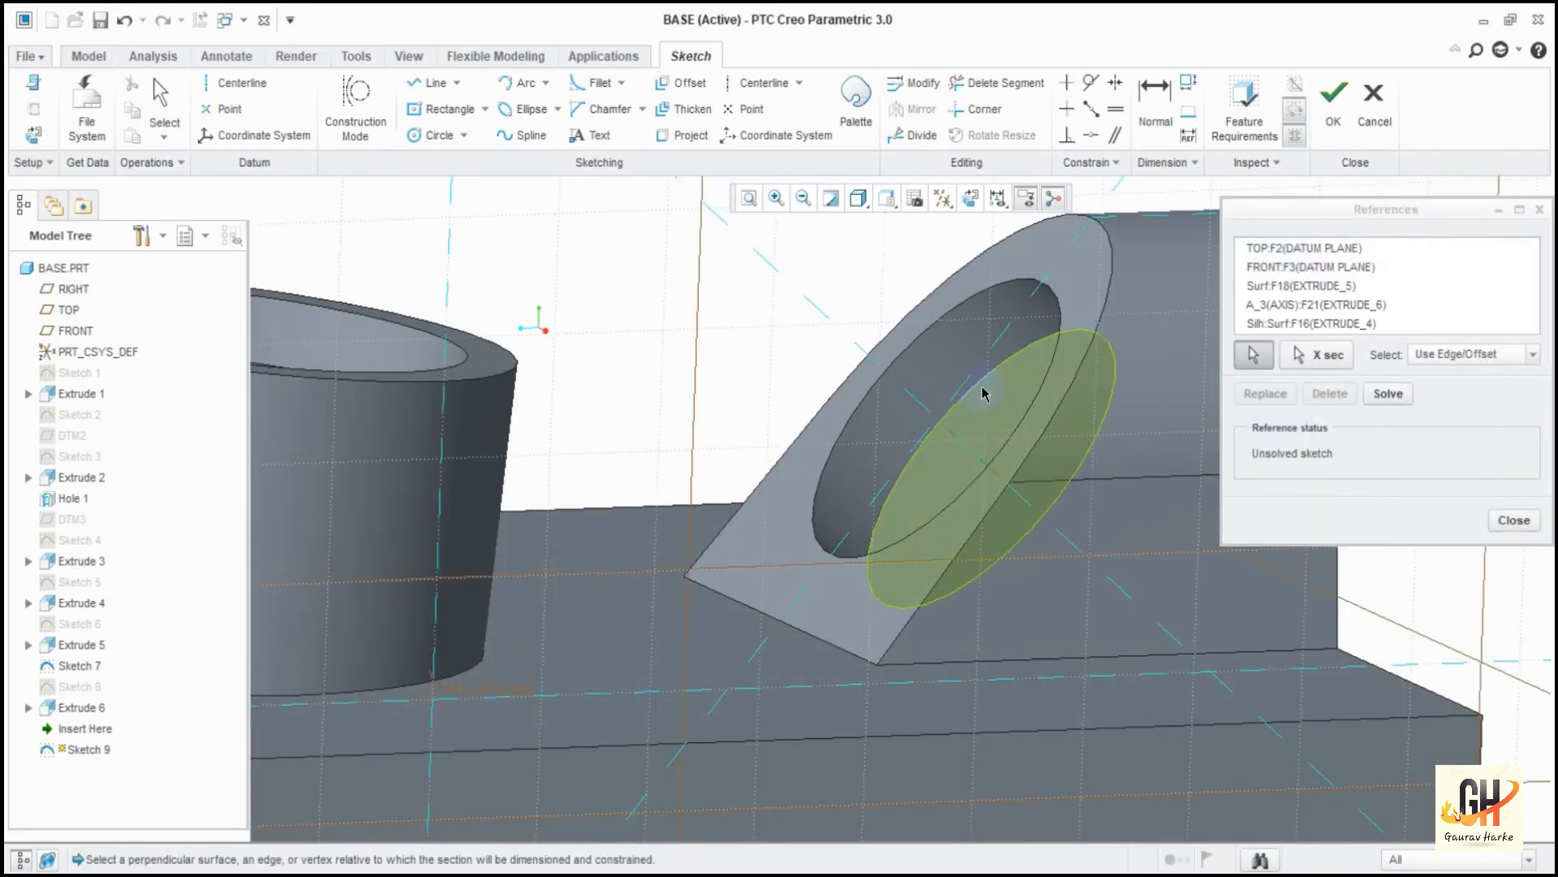
pyautogui.click(984, 391)
pyautogui.click(1536, 521)
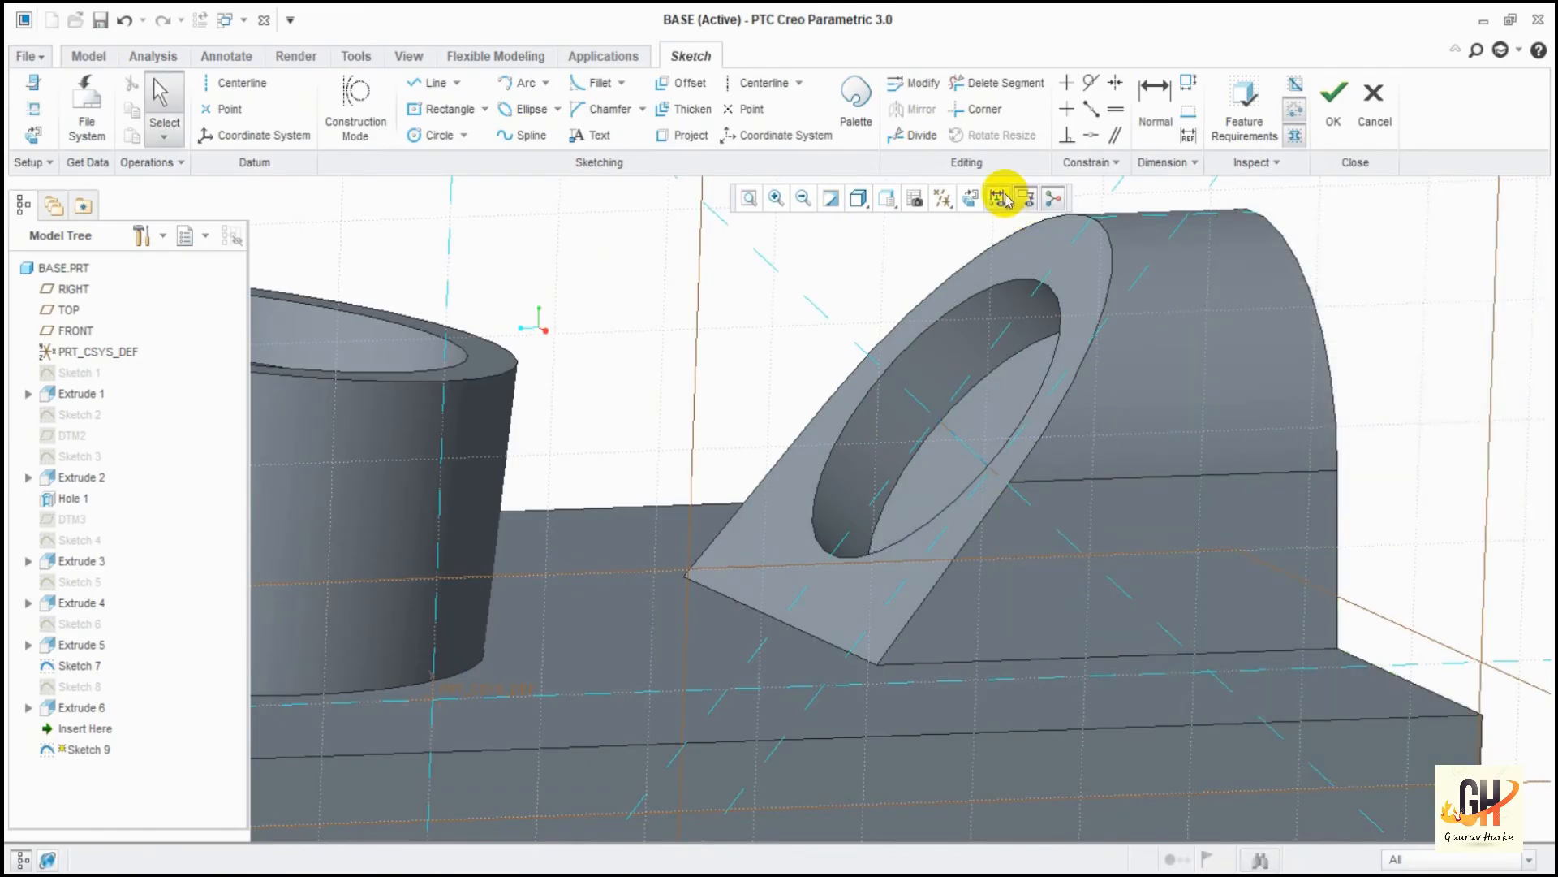
pyautogui.click(970, 198)
pyautogui.scroll(-5, 1158, 625)
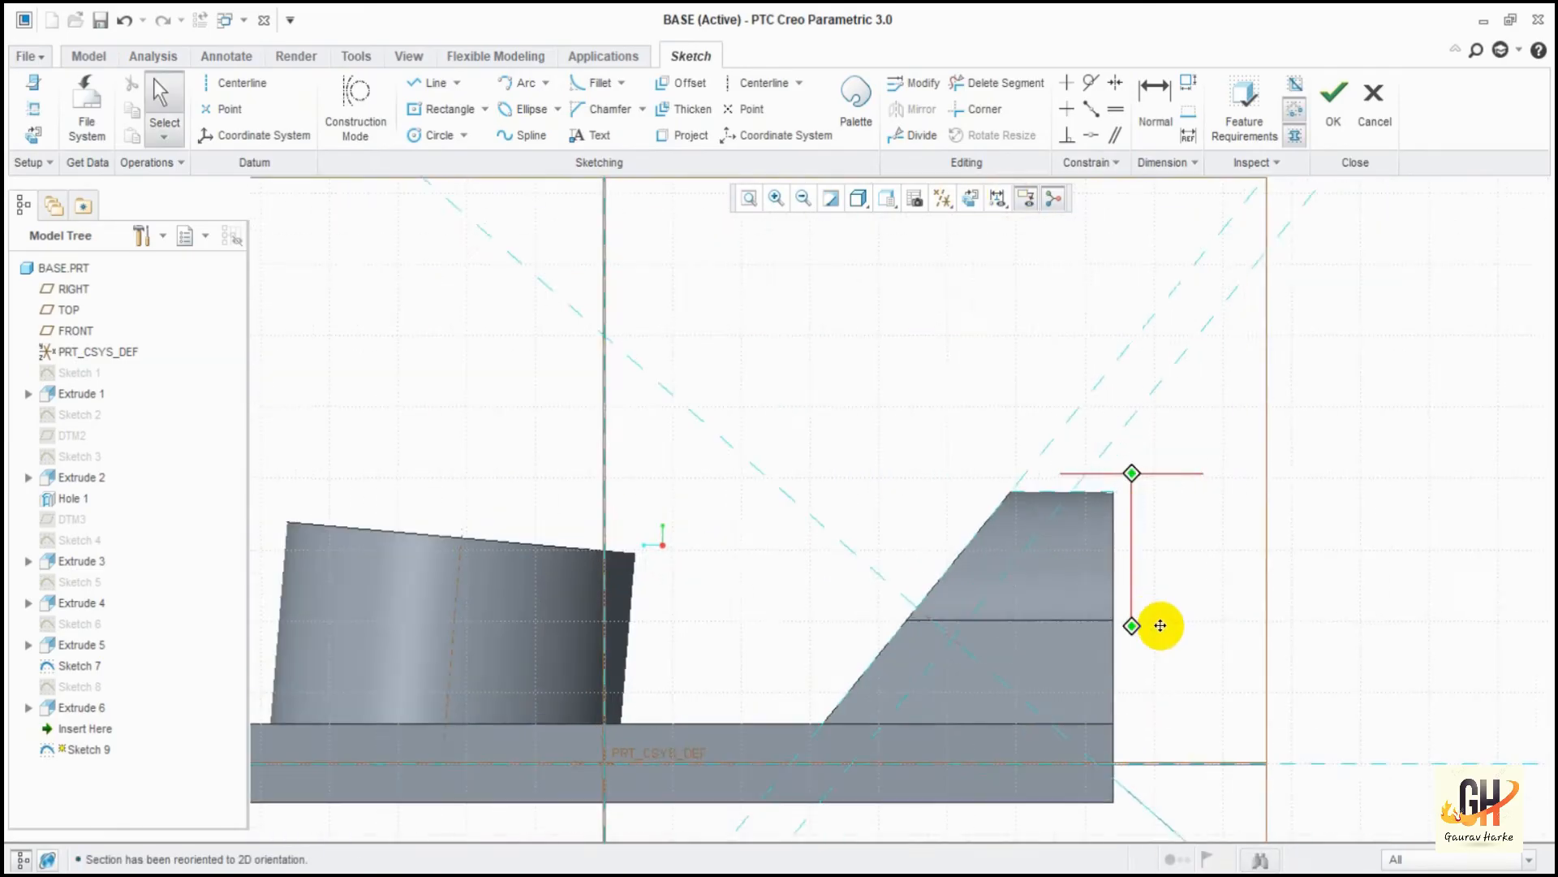
# Sketch an arc of radius about 6.47 from the recess floor reference to the recess axis reference, bulging into the end block.
pyautogui.click(430, 85)
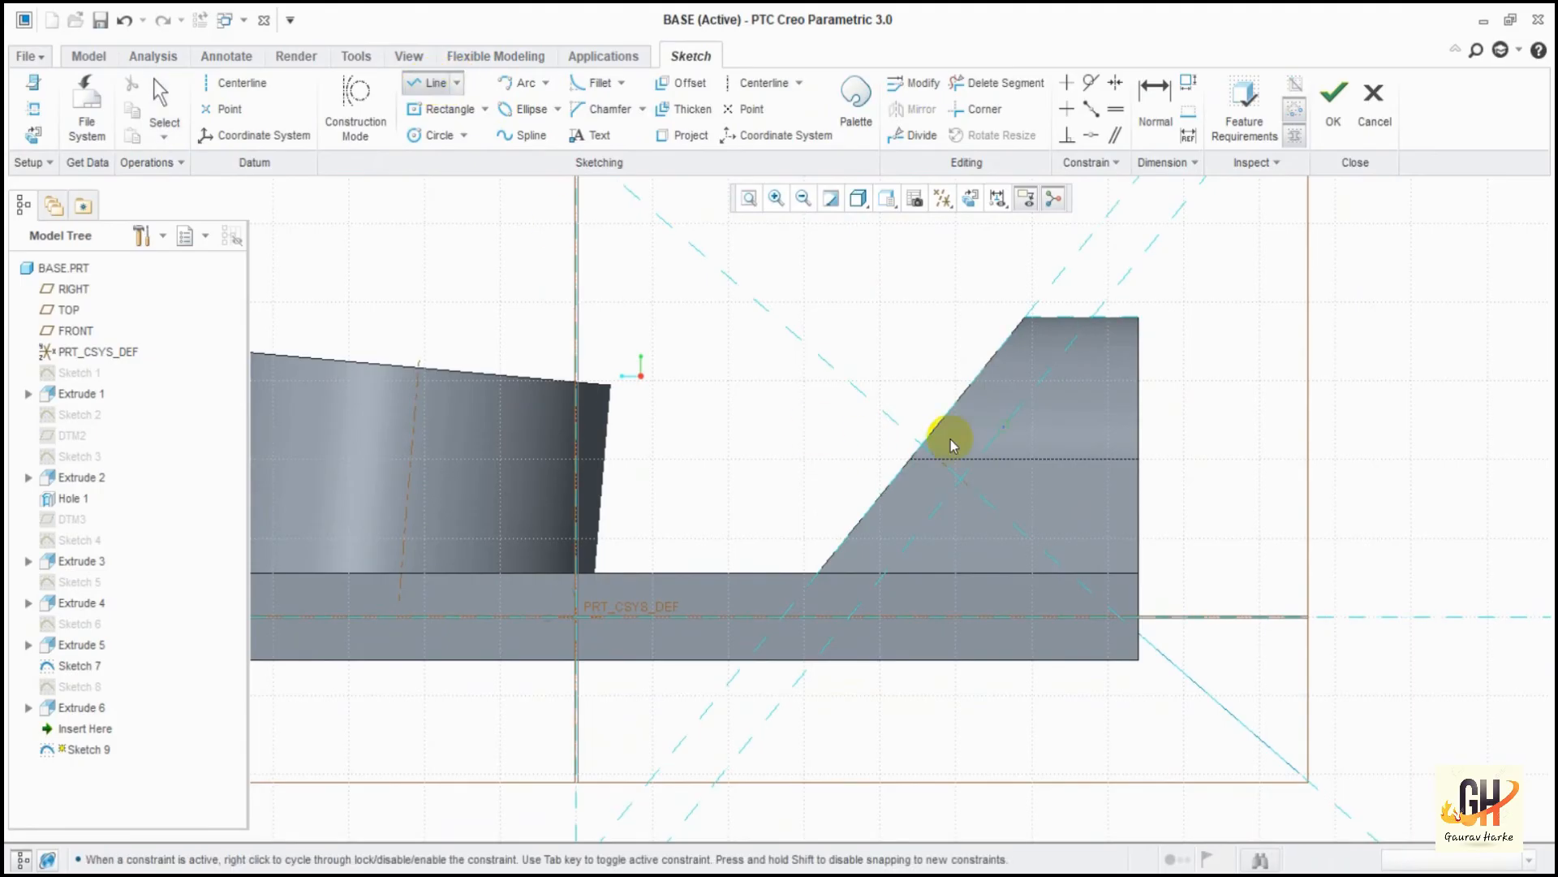
pyautogui.middleClick(1121, 403)
pyautogui.keyDown('ctrl'); pyautogui.moveTo(1202, 388); pyautogui.dragTo(1203, 491, button='middle'); pyautogui.keyUp('ctrl')
pyautogui.keyDown('shift'); pyautogui.moveTo(1220, 363); pyautogui.dragTo(1259, 400, button='middle'); pyautogui.keyUp('shift')
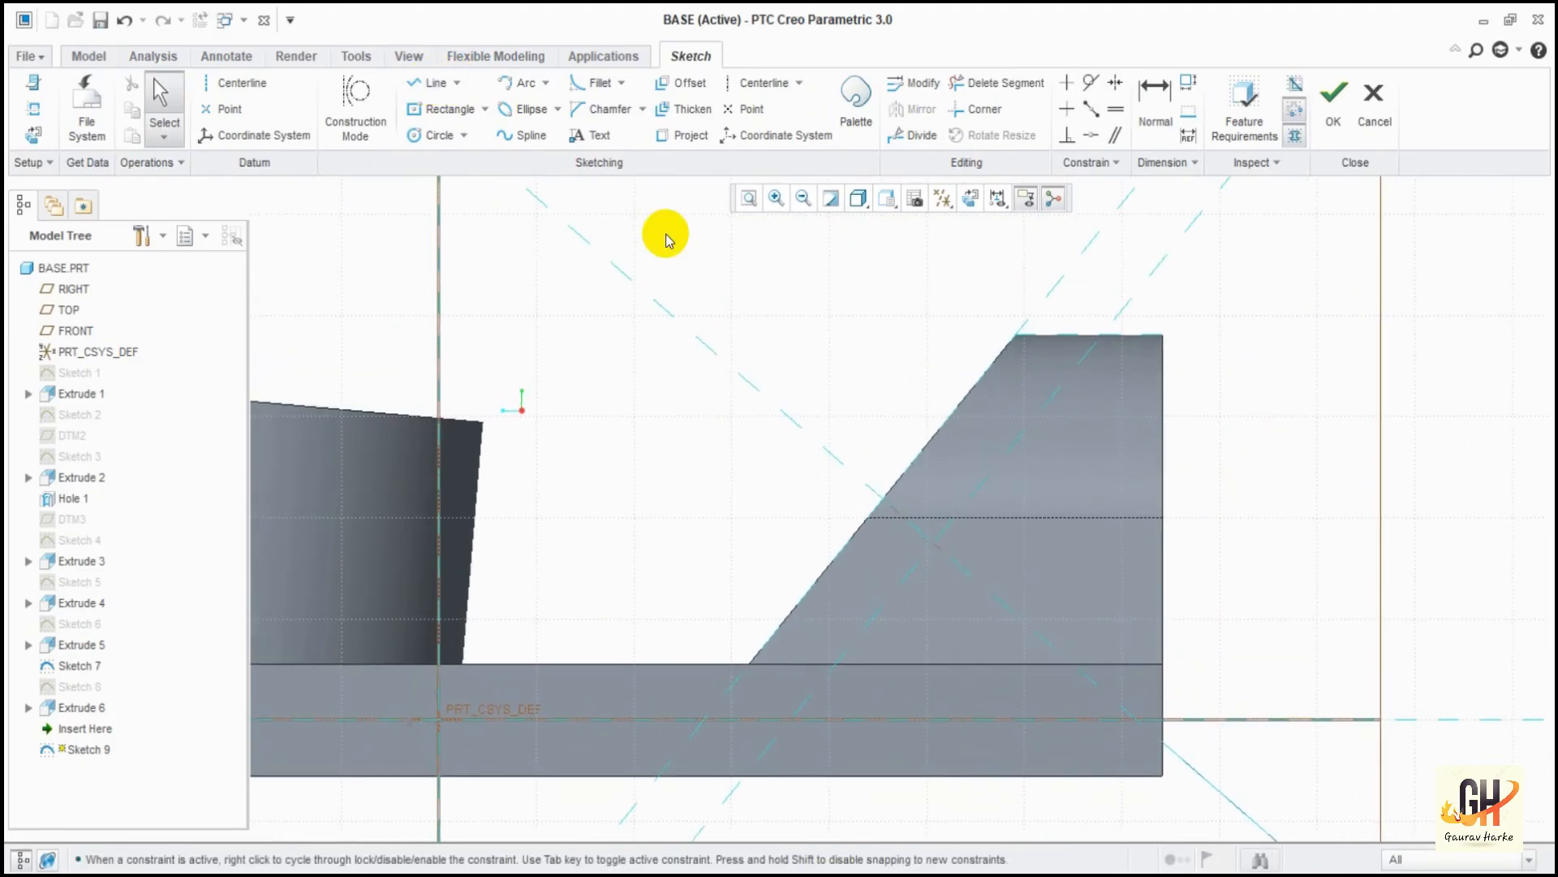
pyautogui.click(519, 82)
pyautogui.click(1020, 437)
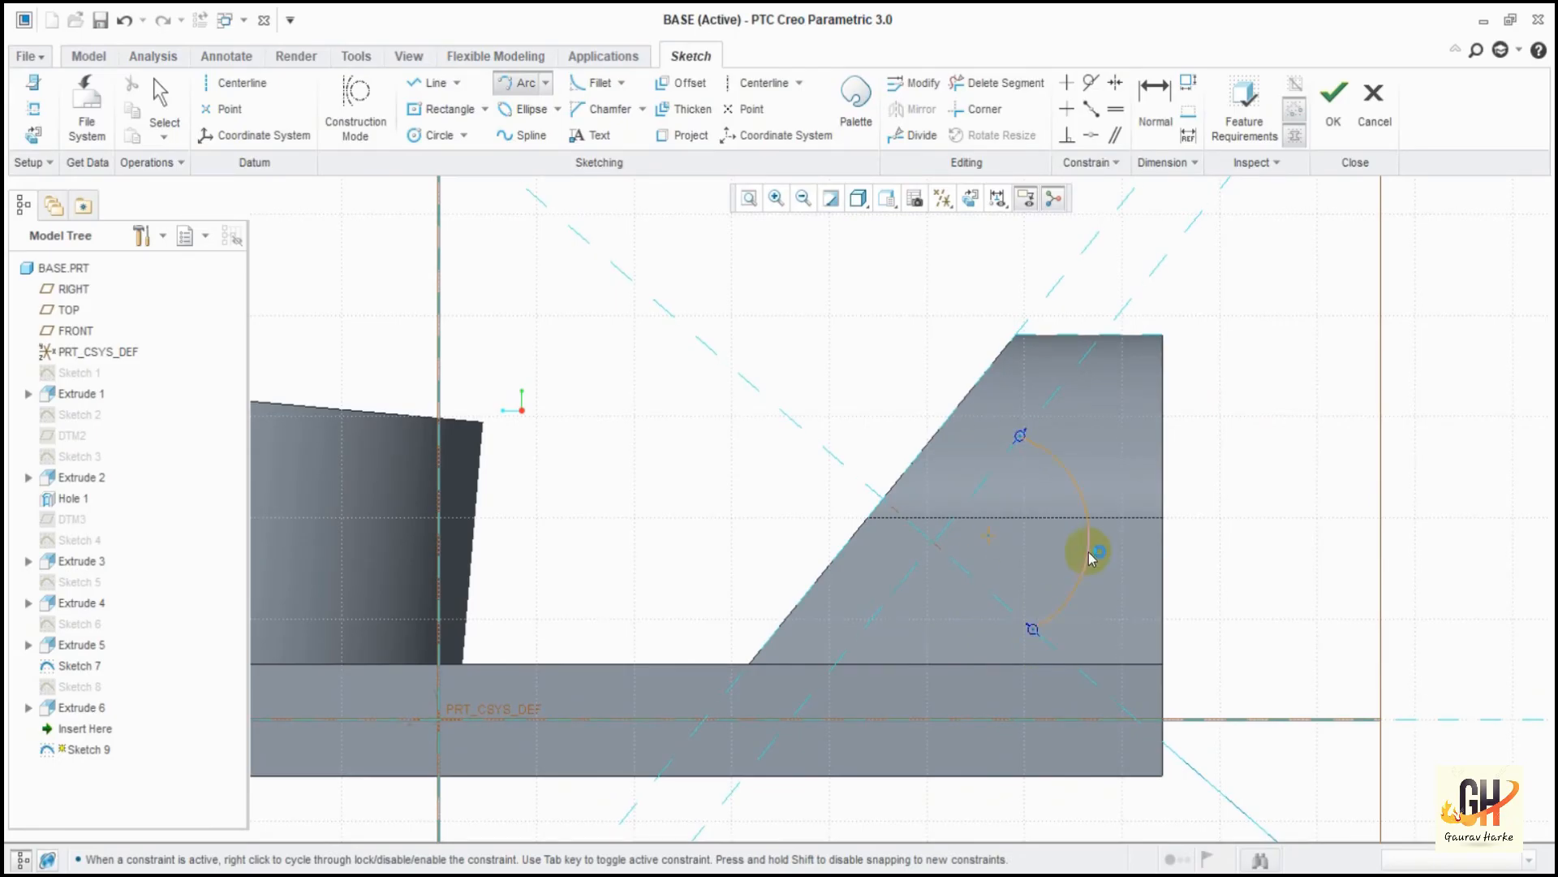
pyautogui.click(1088, 549)
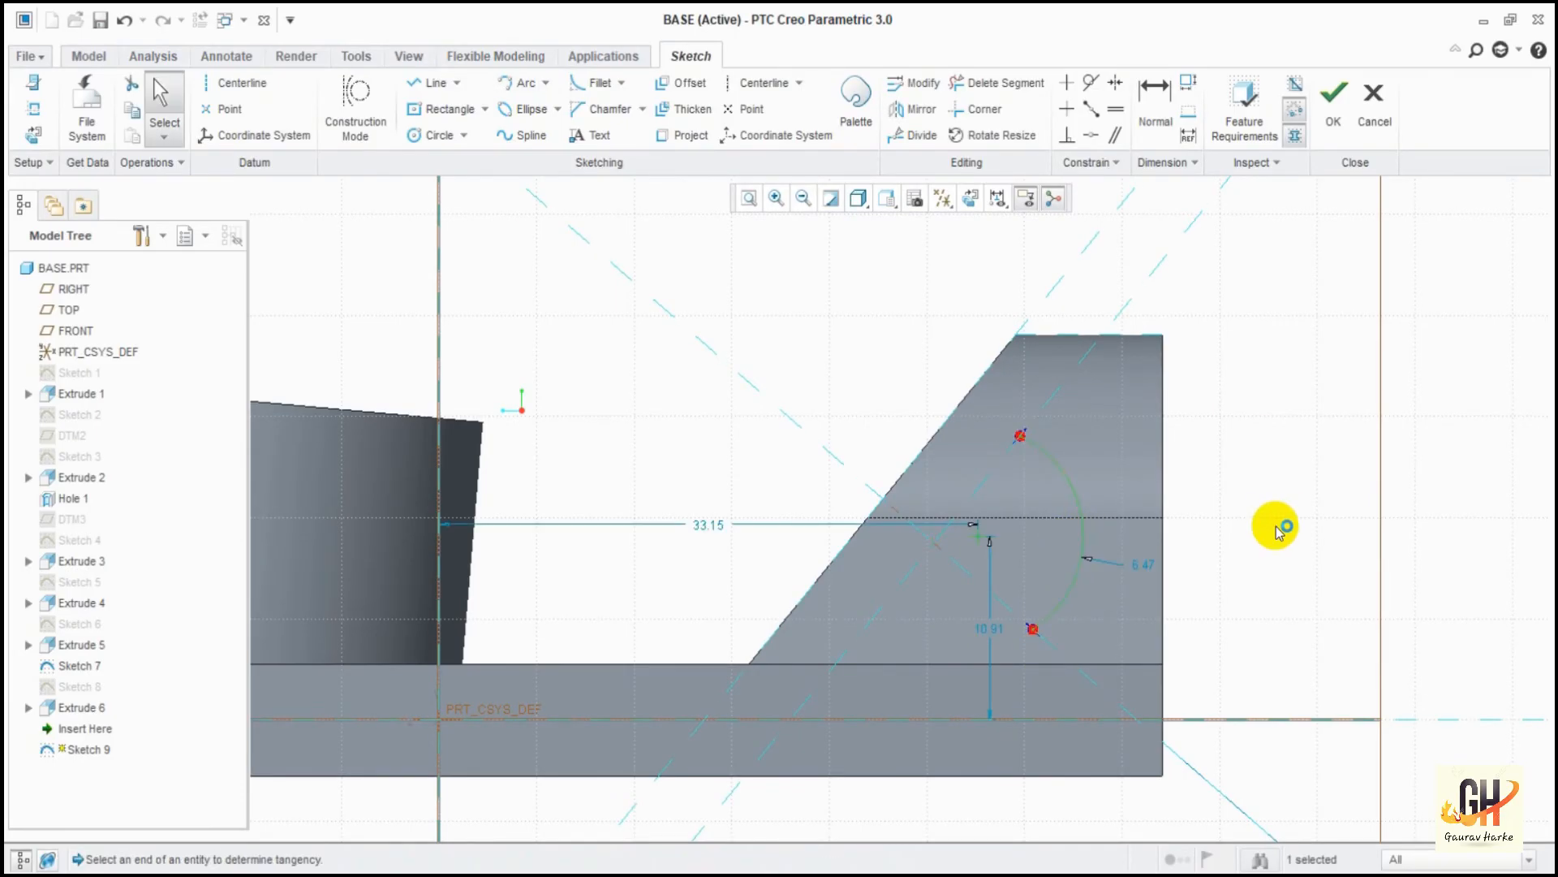
# Dimension the arc's radius and set it to 8.64.
pyautogui.middleClick(1263, 529)
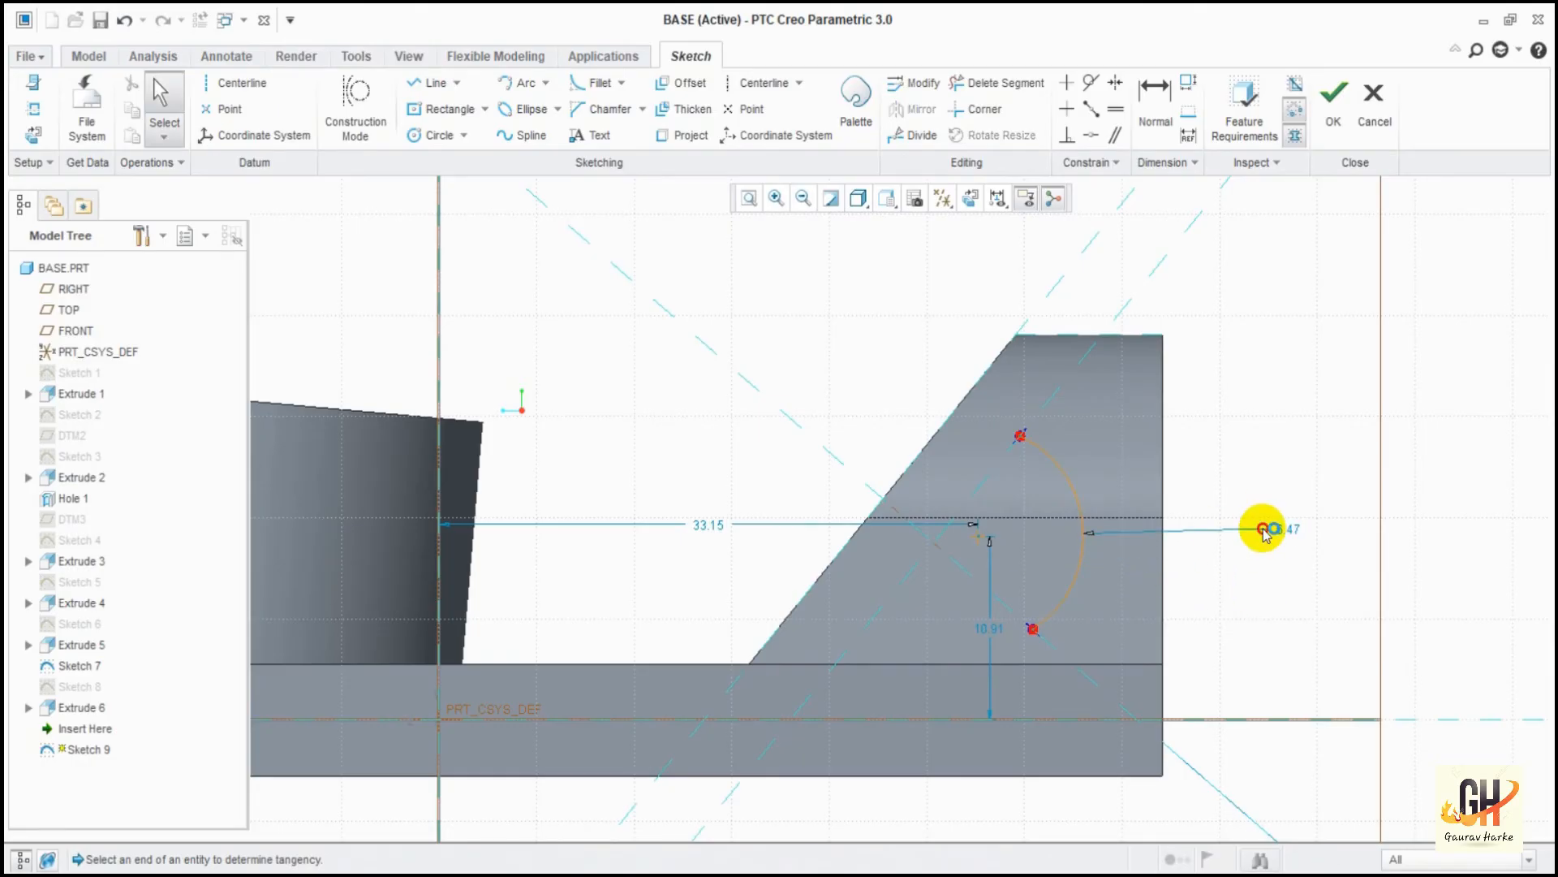
pyautogui.doubleClick(1290, 530)
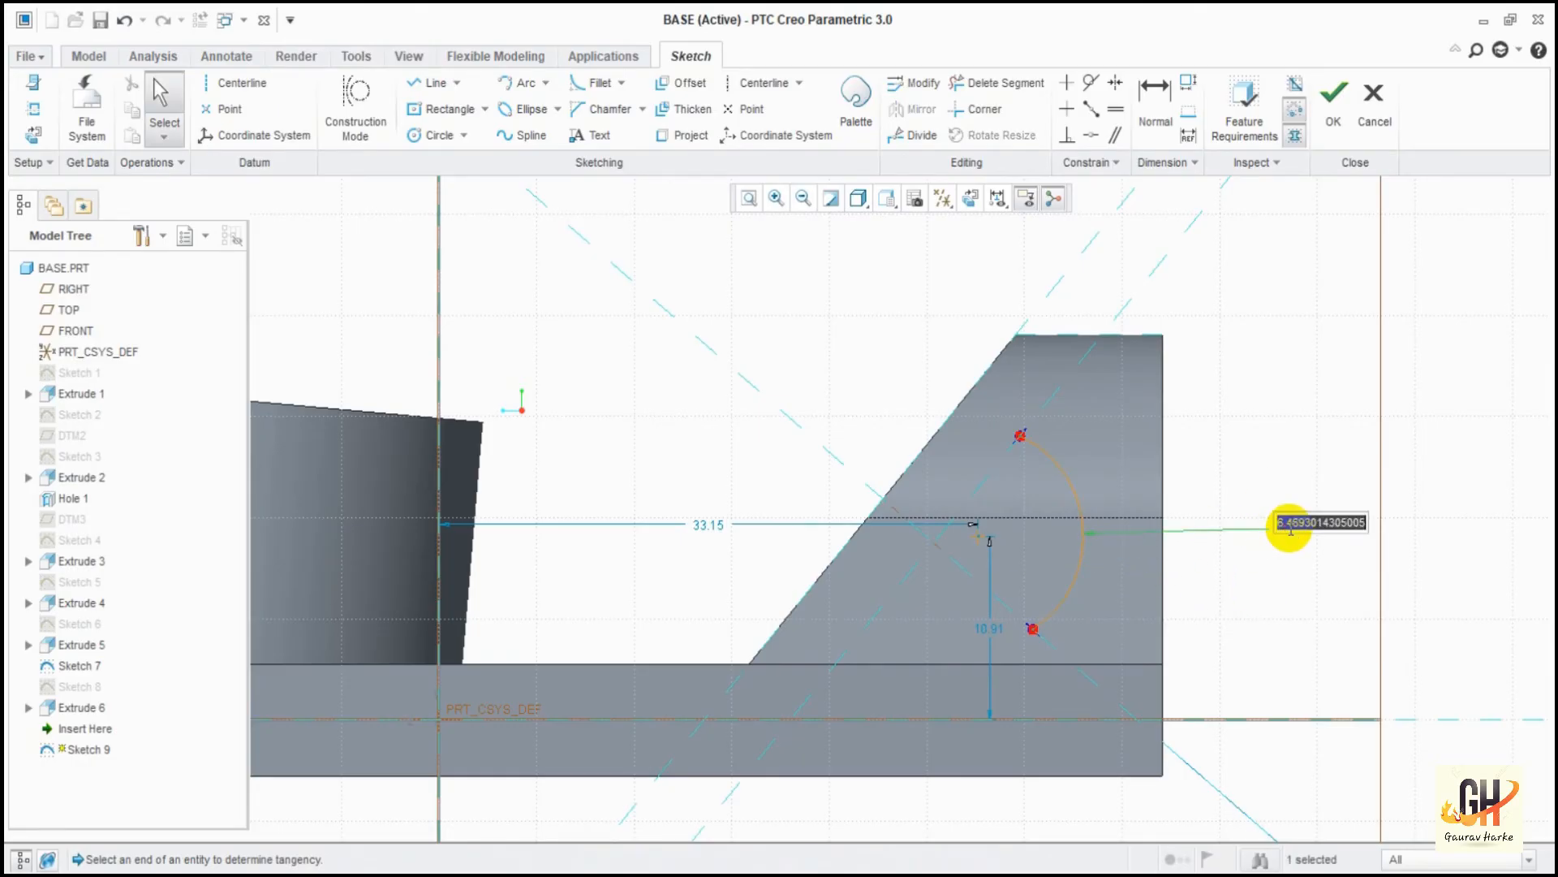
pyautogui.write('8.6')
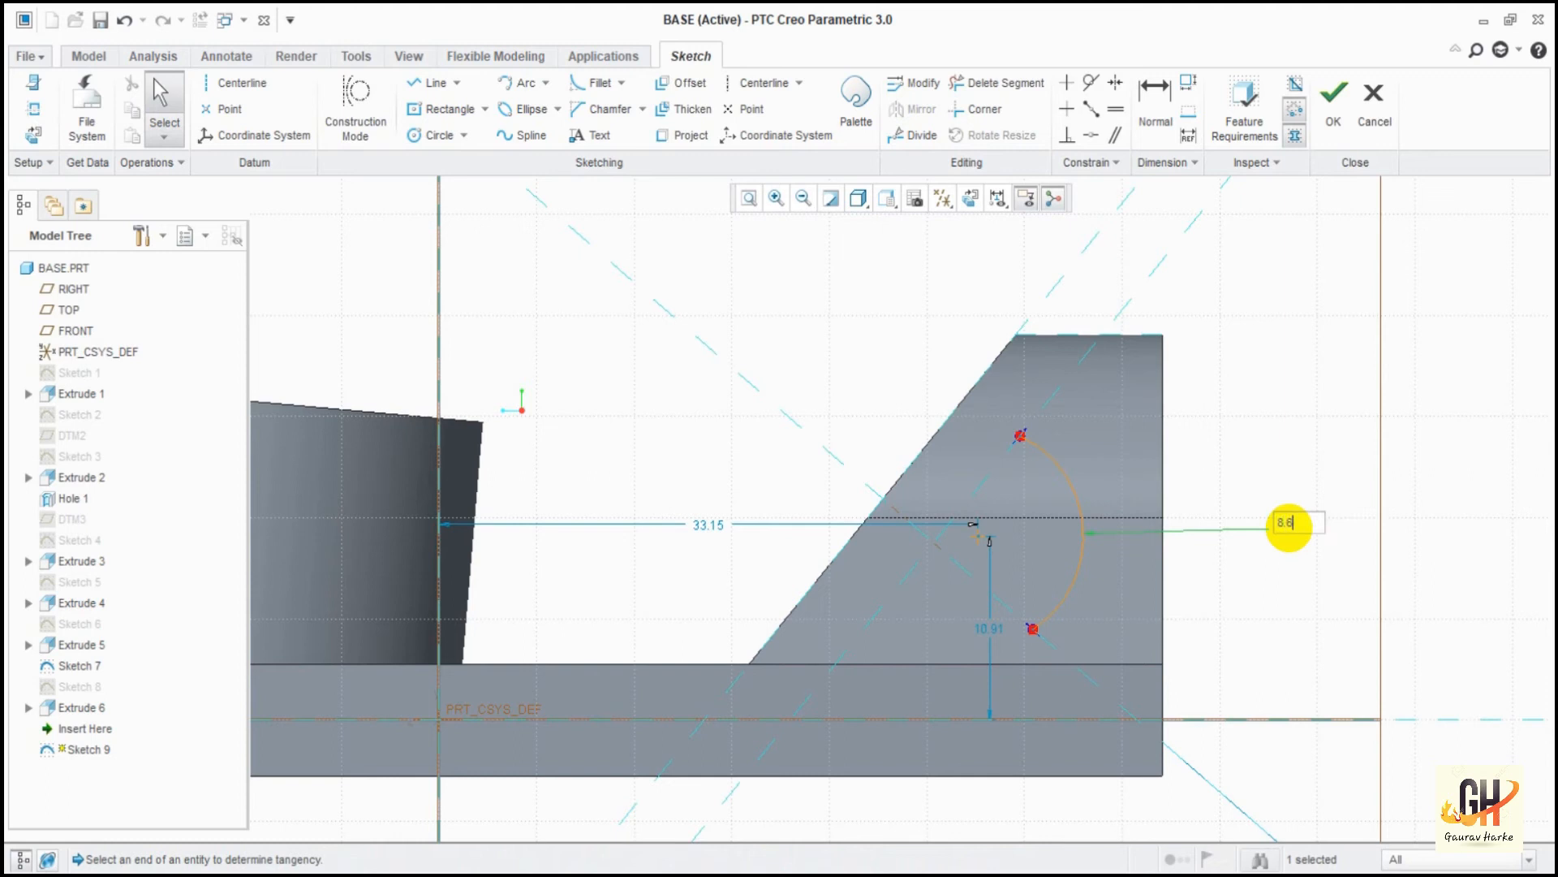
pyautogui.write('38')
pyautogui.press('Return')
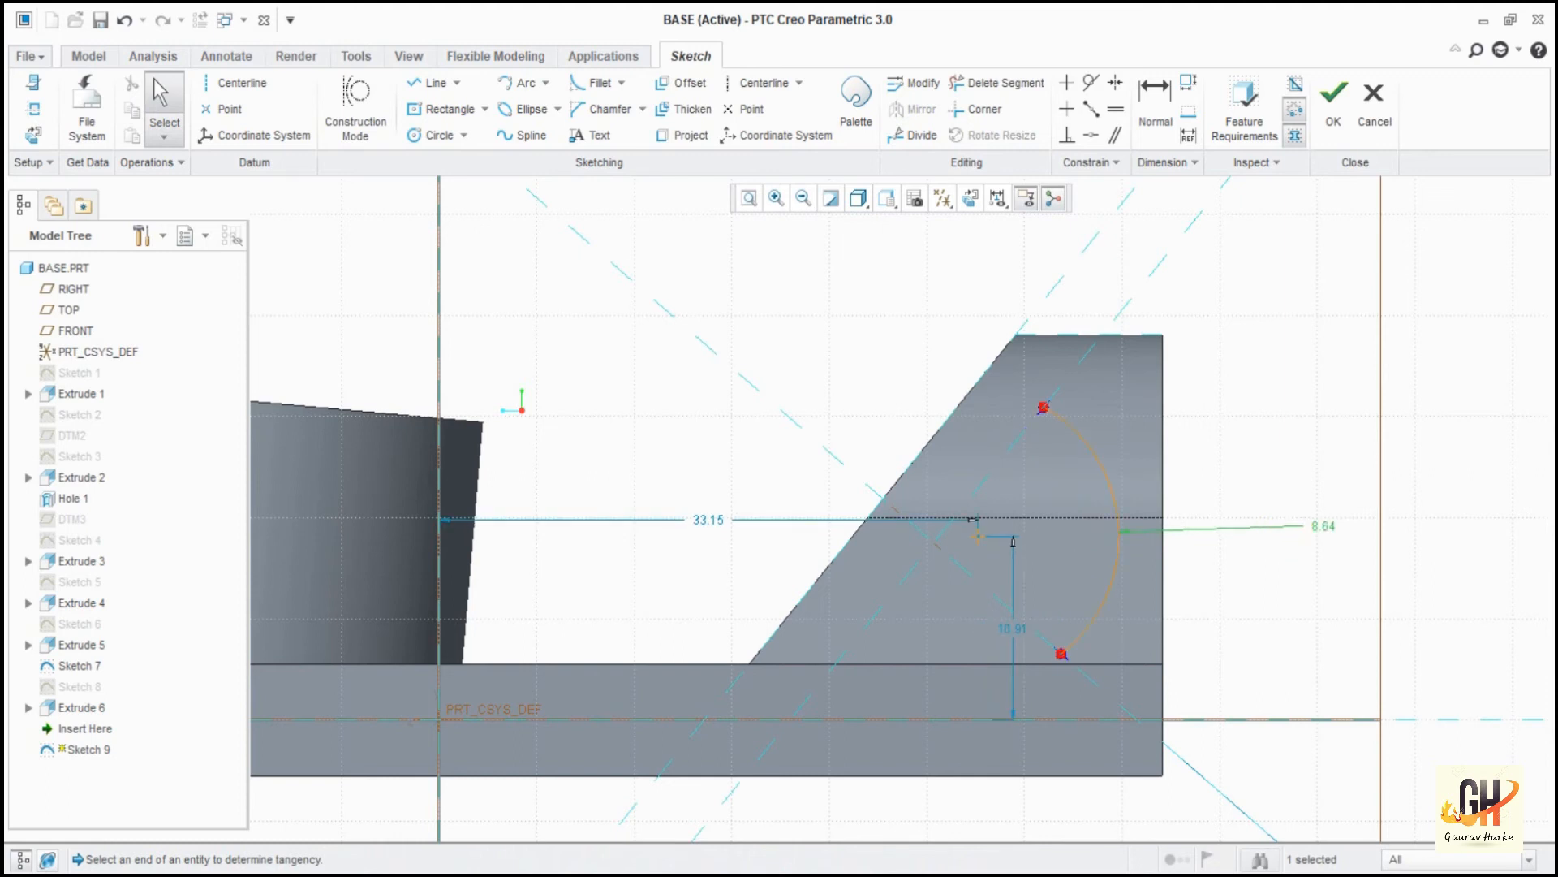
pyautogui.click(1226, 451)
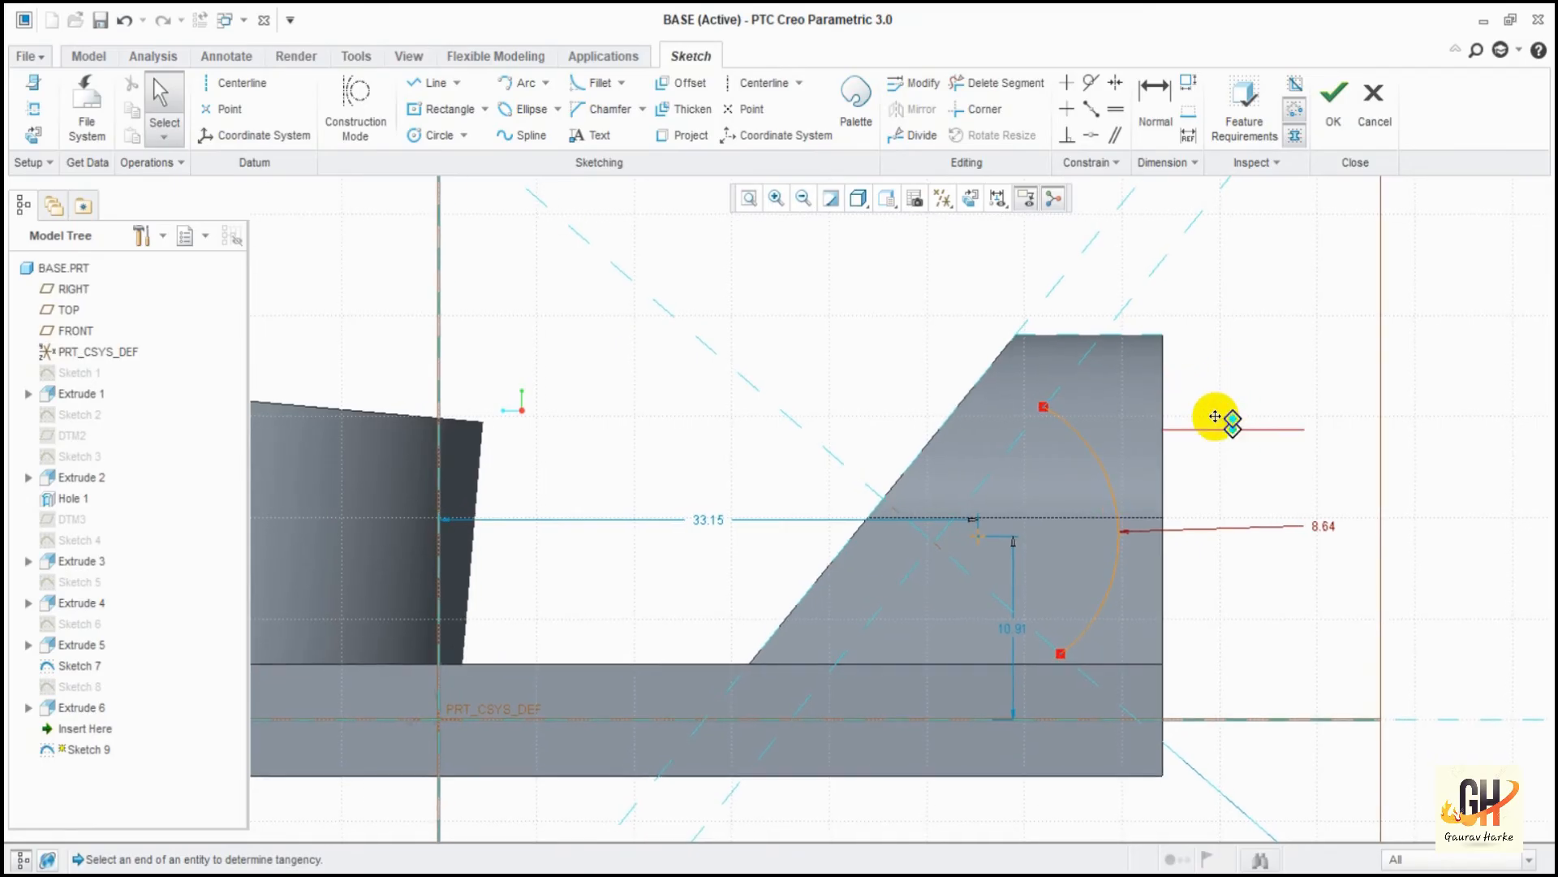
# Try to constrain the arc's centre onto the point where the recess floor meets the recess axis.
pyautogui.moveTo(858, 312)
pyautogui.keyDown('shift'); pyautogui.mouseDown(button='middle')
pyautogui.moveTo(891, 331)
pyautogui.moveTo(874, 340)
pyautogui.mouseUp(button='middle'); pyautogui.keyUp('shift')
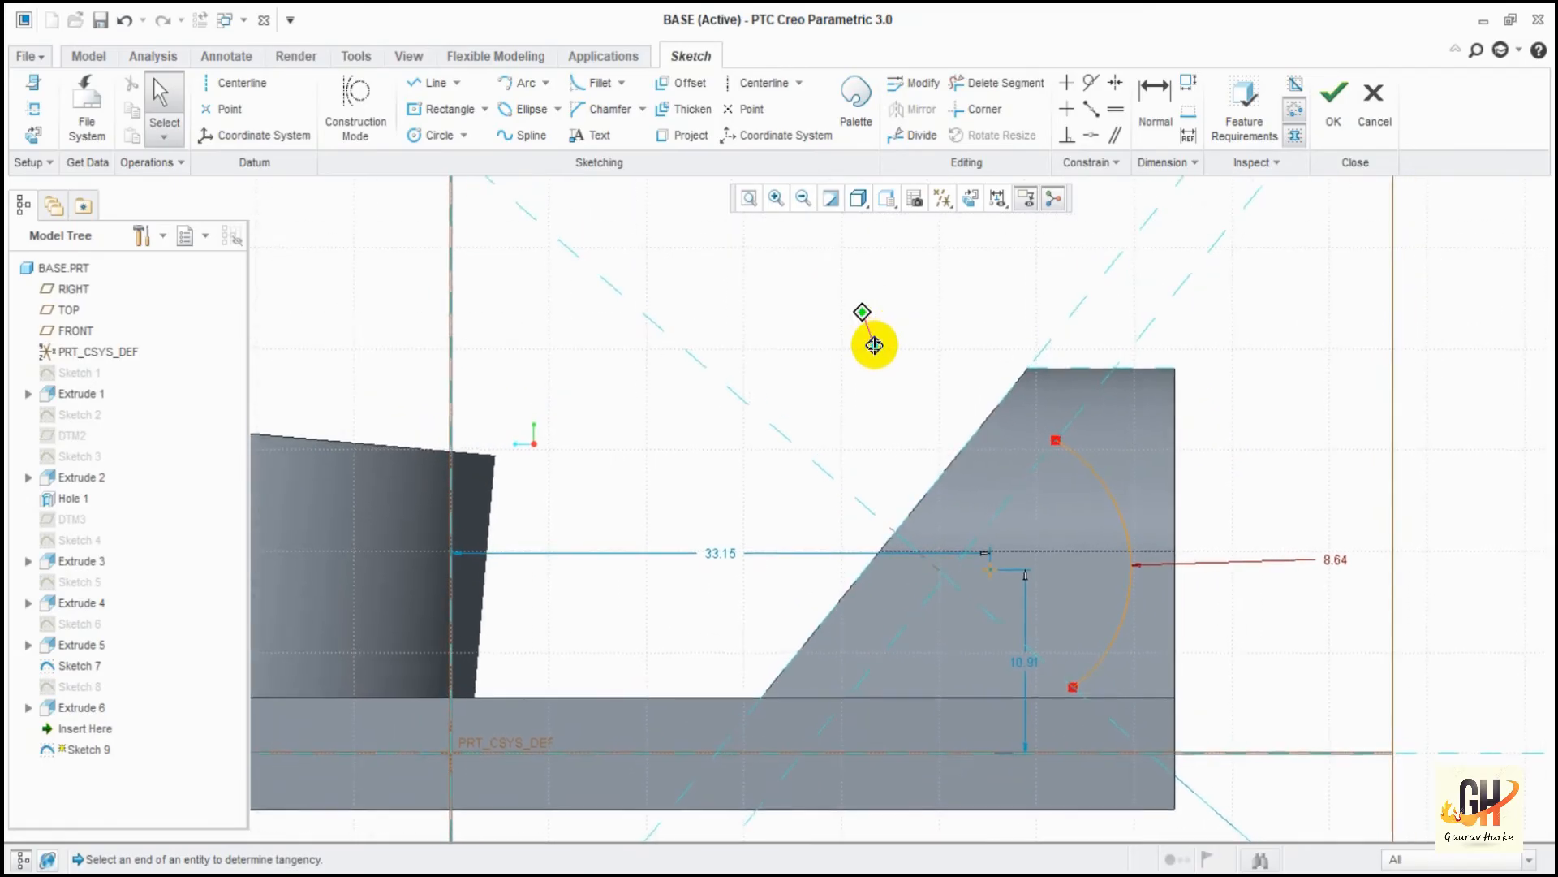
pyautogui.moveTo(946, 393)
pyautogui.mouseDown(button='middle')
pyautogui.moveTo(1048, 408)
pyautogui.moveTo(974, 393)
pyautogui.mouseUp(button='middle')
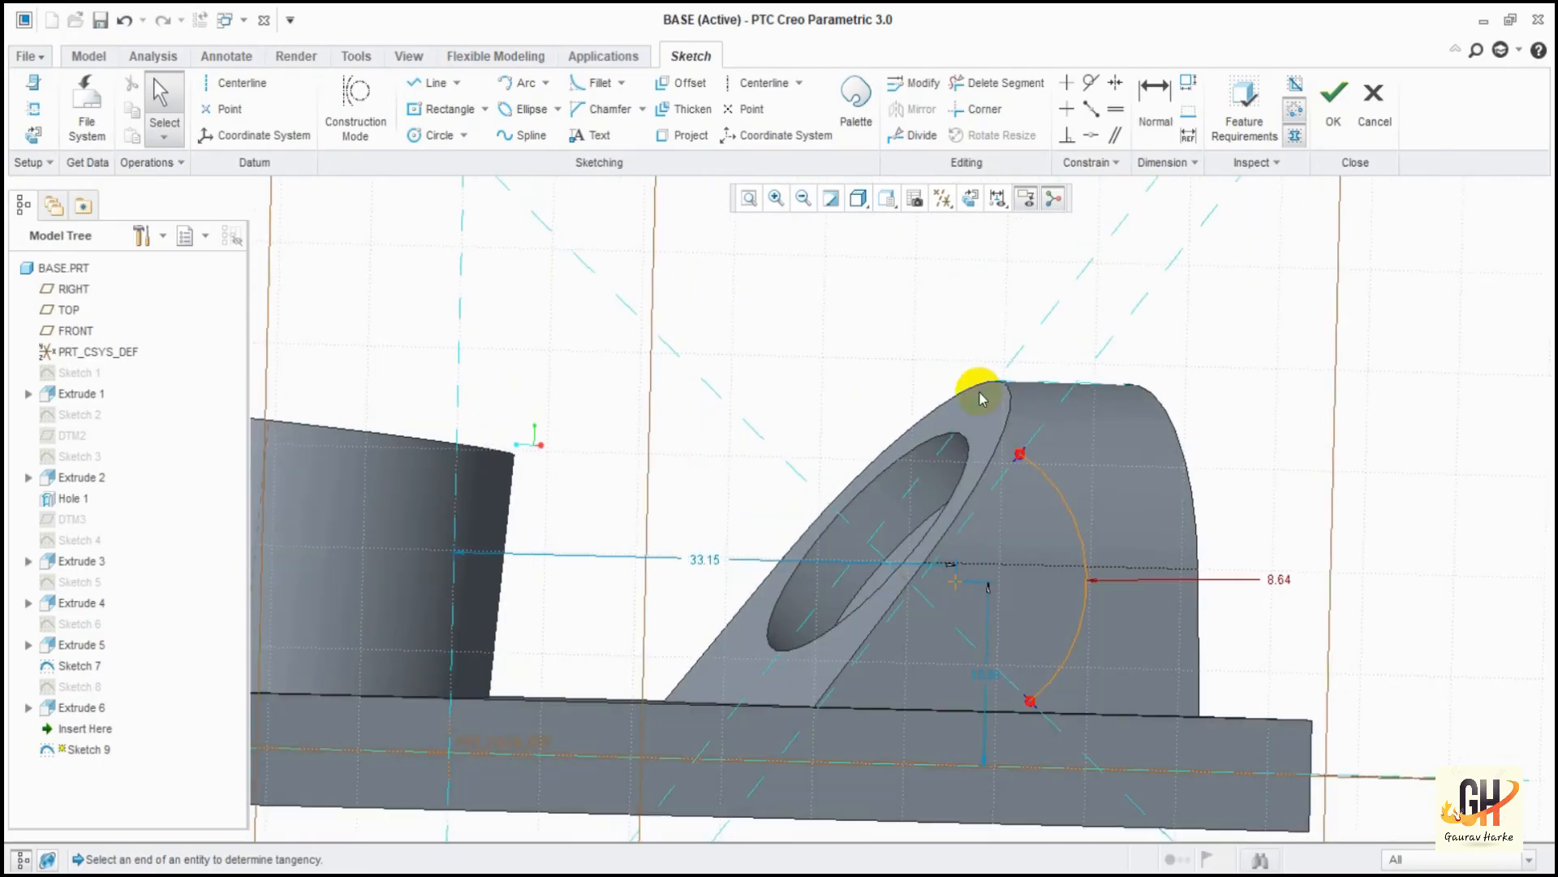
pyautogui.click(998, 198)
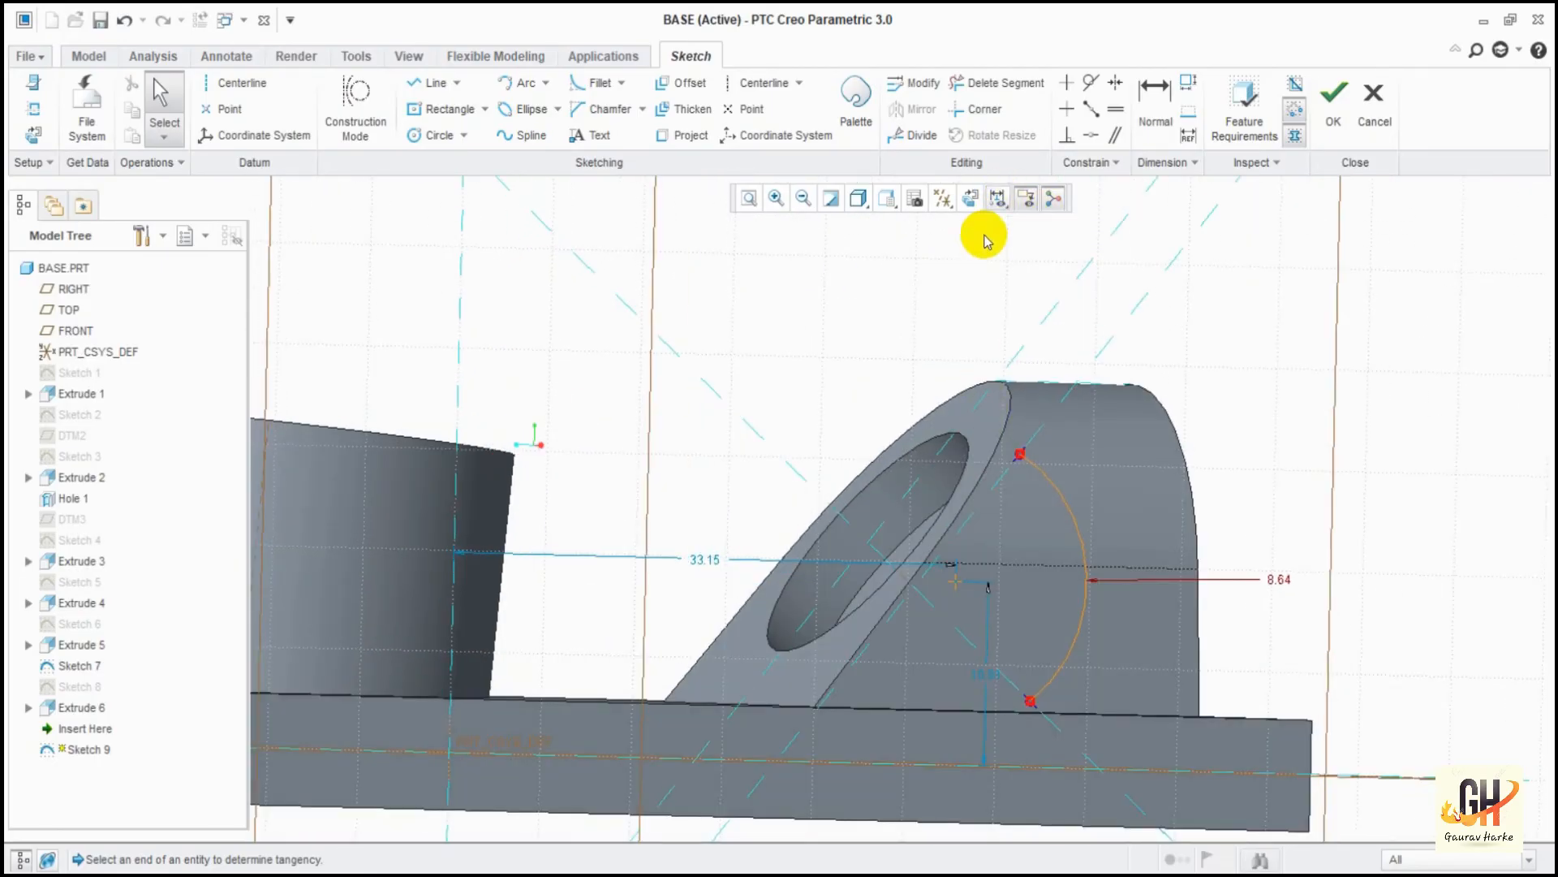
pyautogui.click(970, 198)
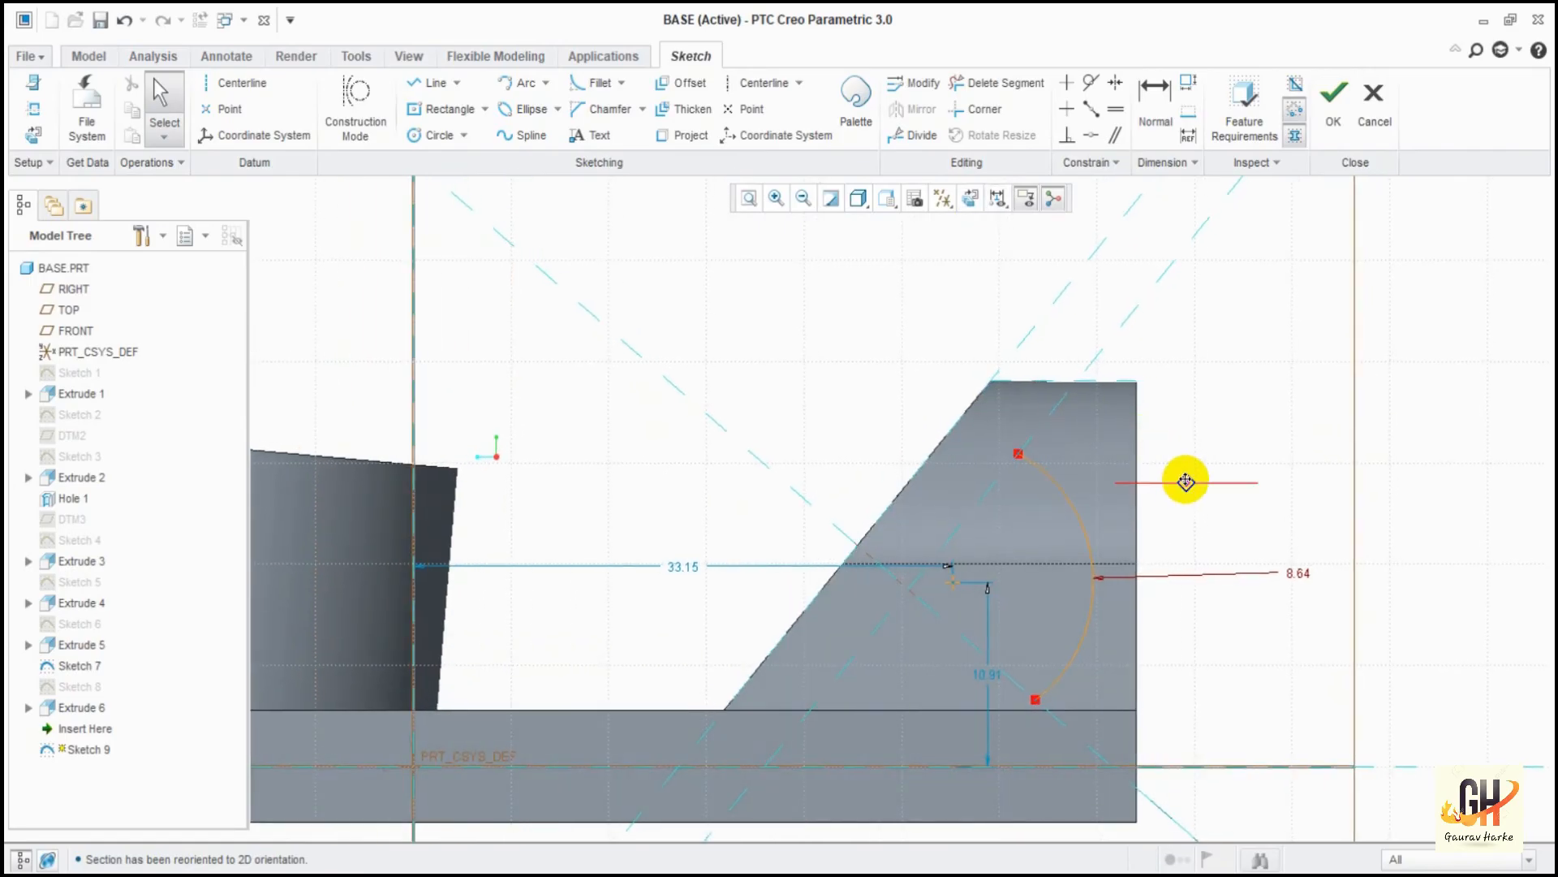
pyautogui.scroll(-3, 1186, 476)
pyautogui.click(1009, 566)
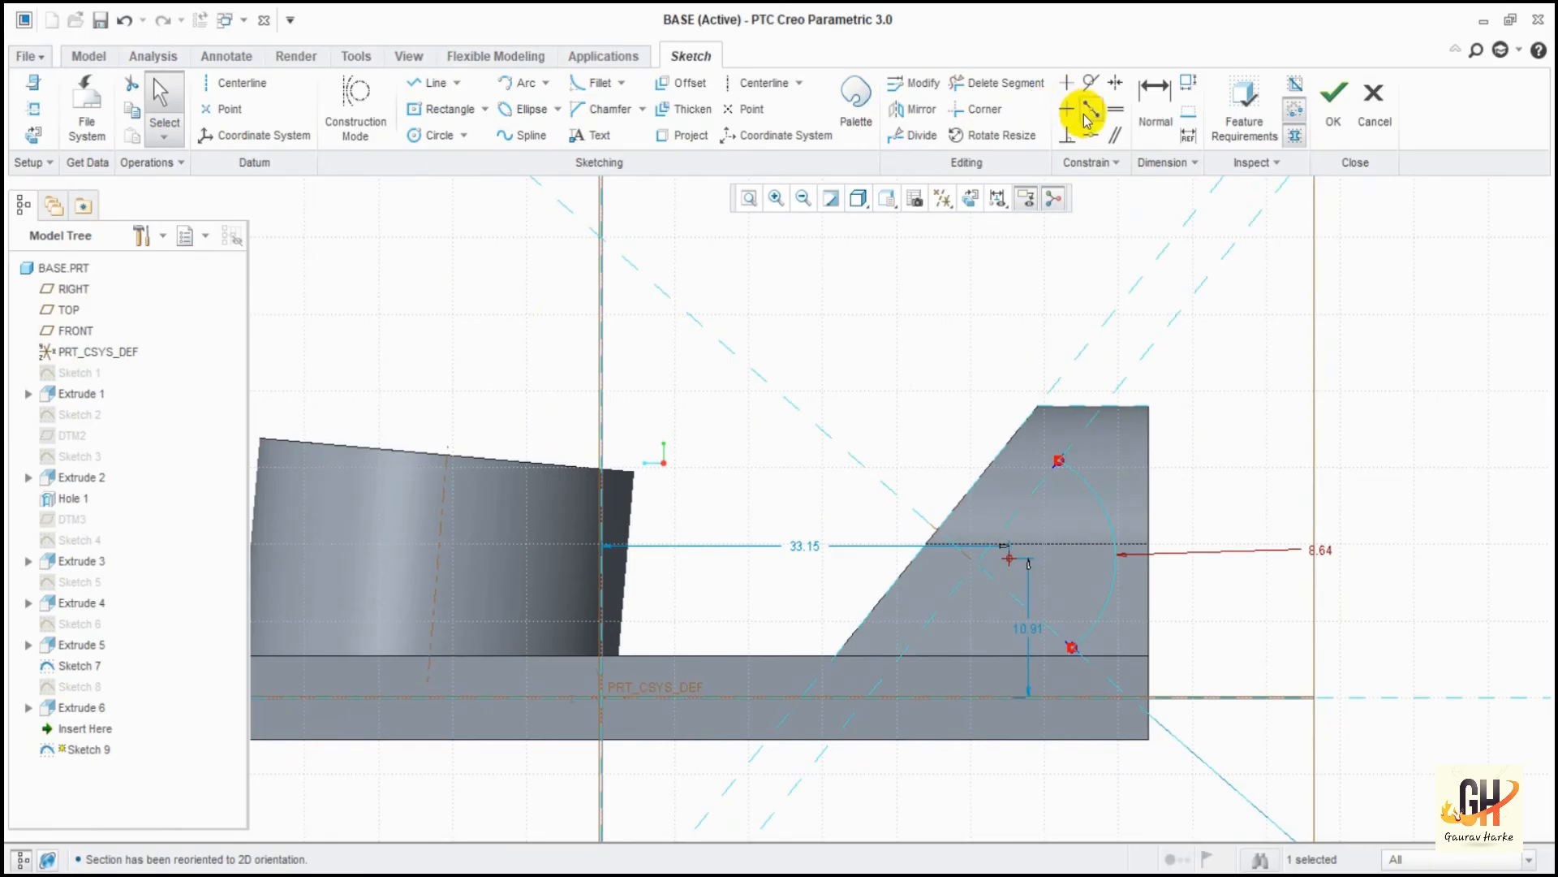
pyautogui.click(1090, 140)
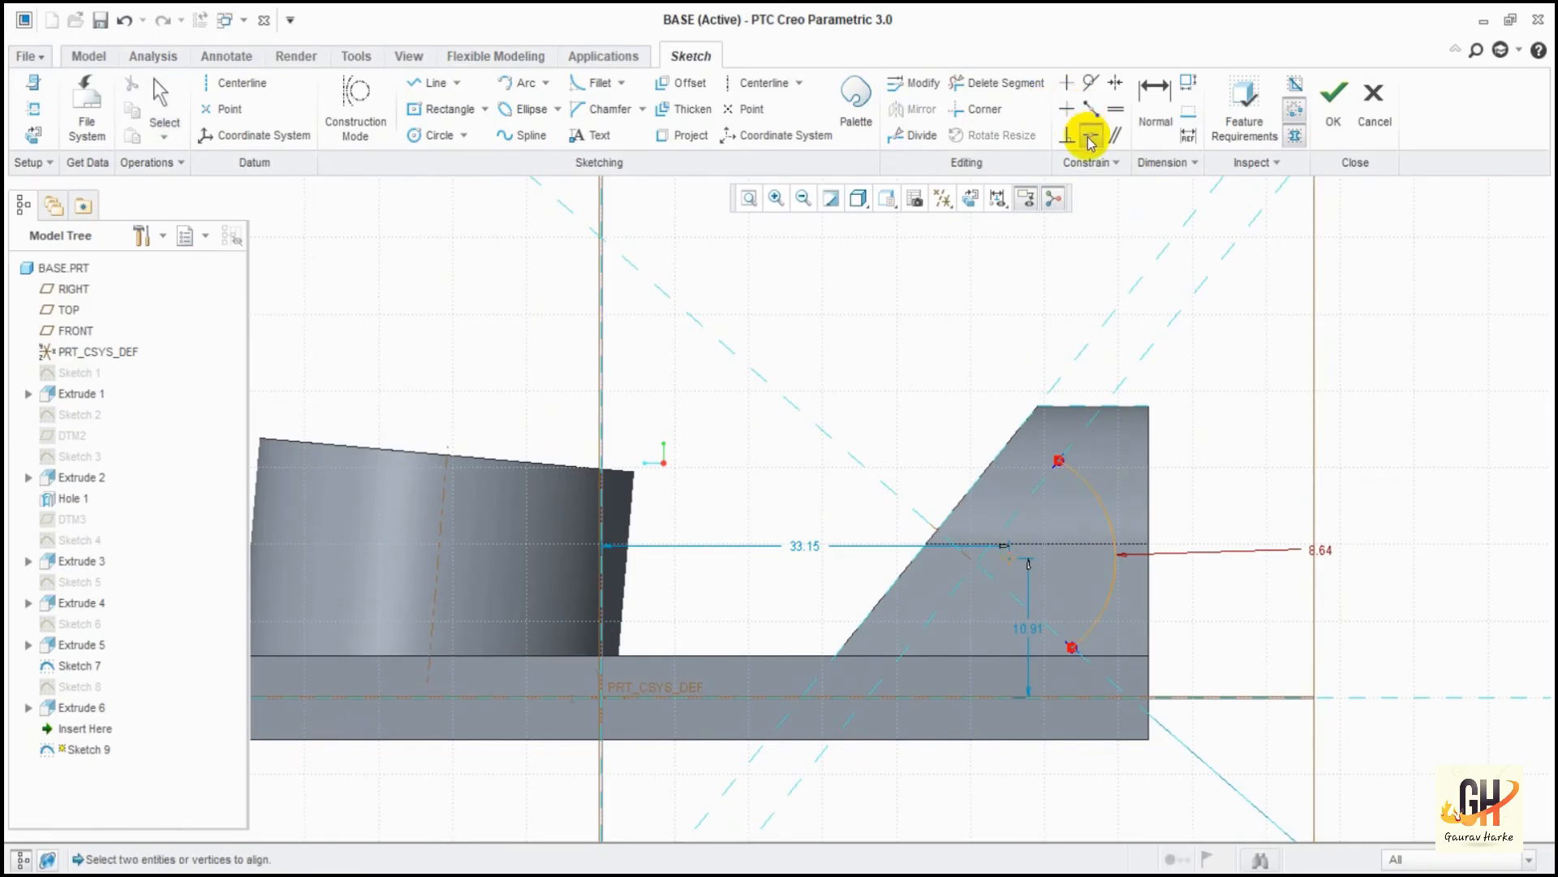
pyautogui.click(977, 569)
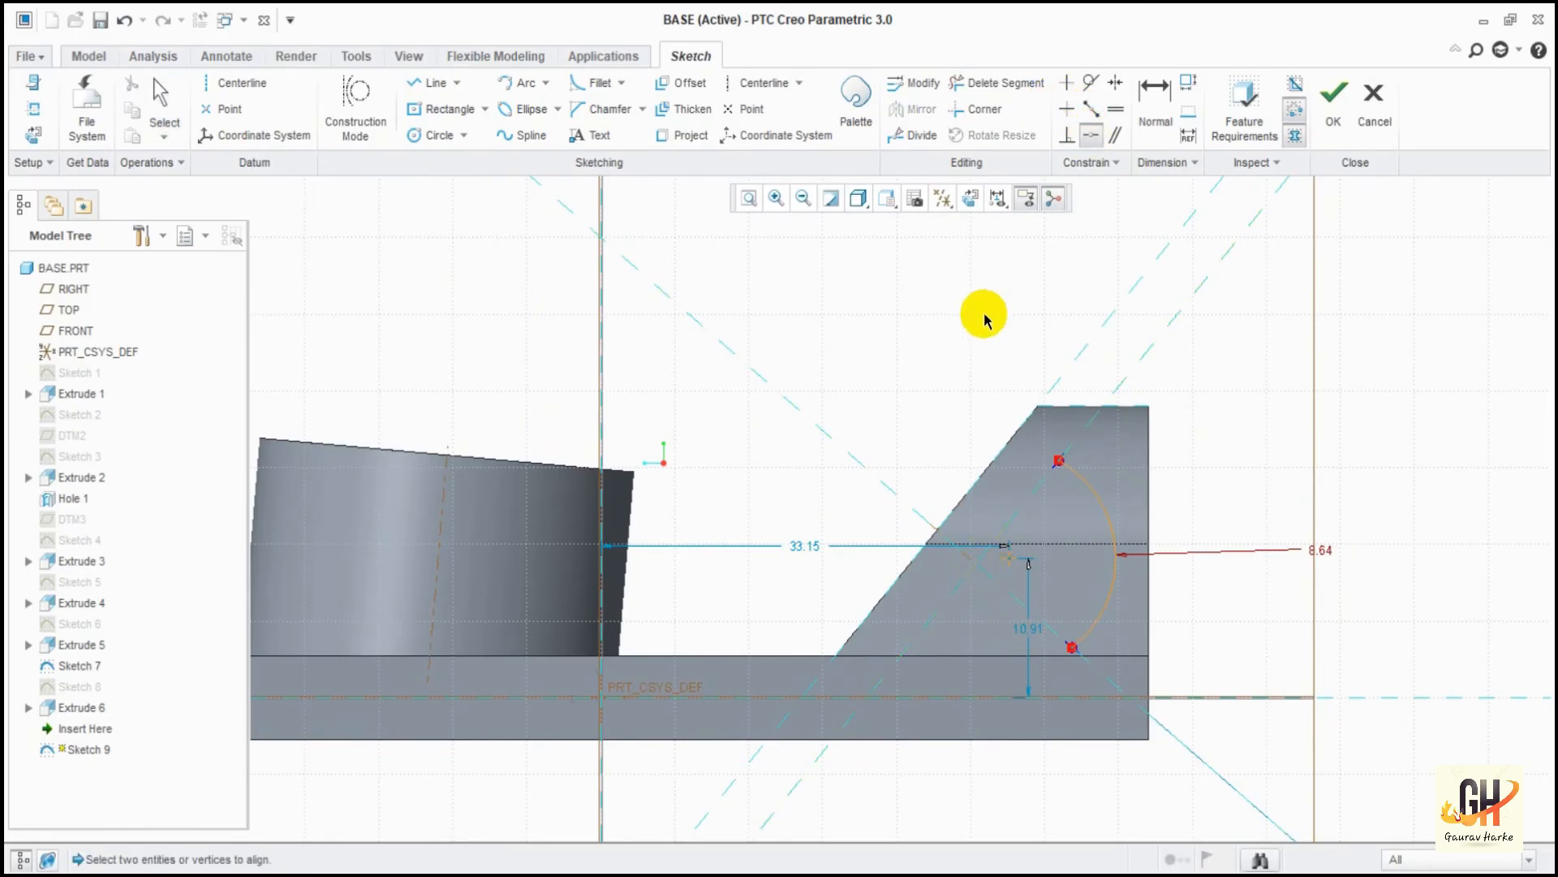
pyautogui.click(1067, 109)
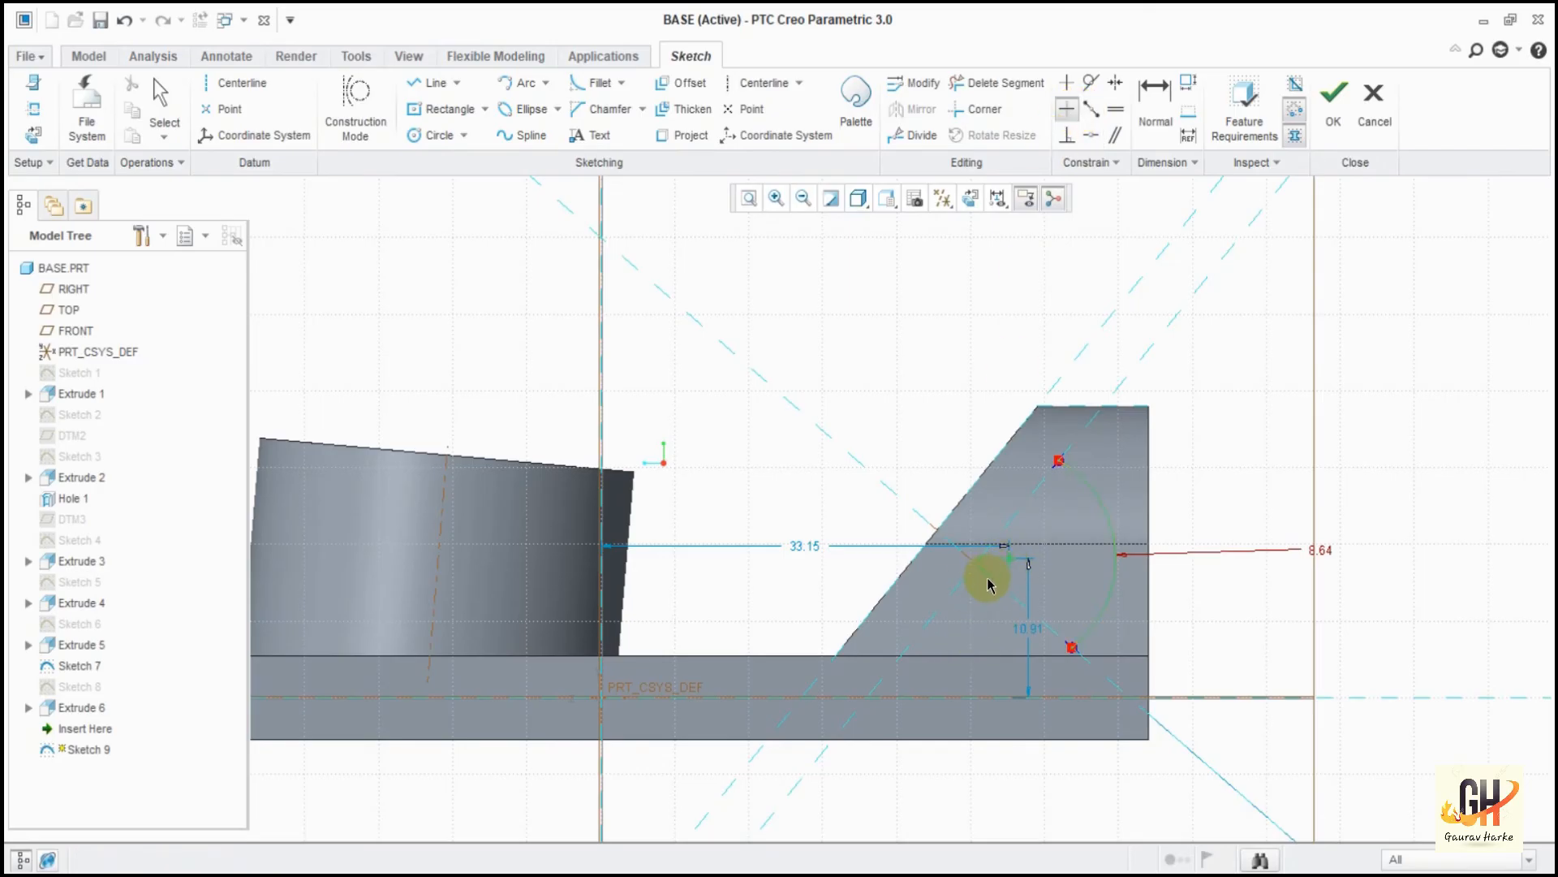
pyautogui.middleClick(1200, 463)
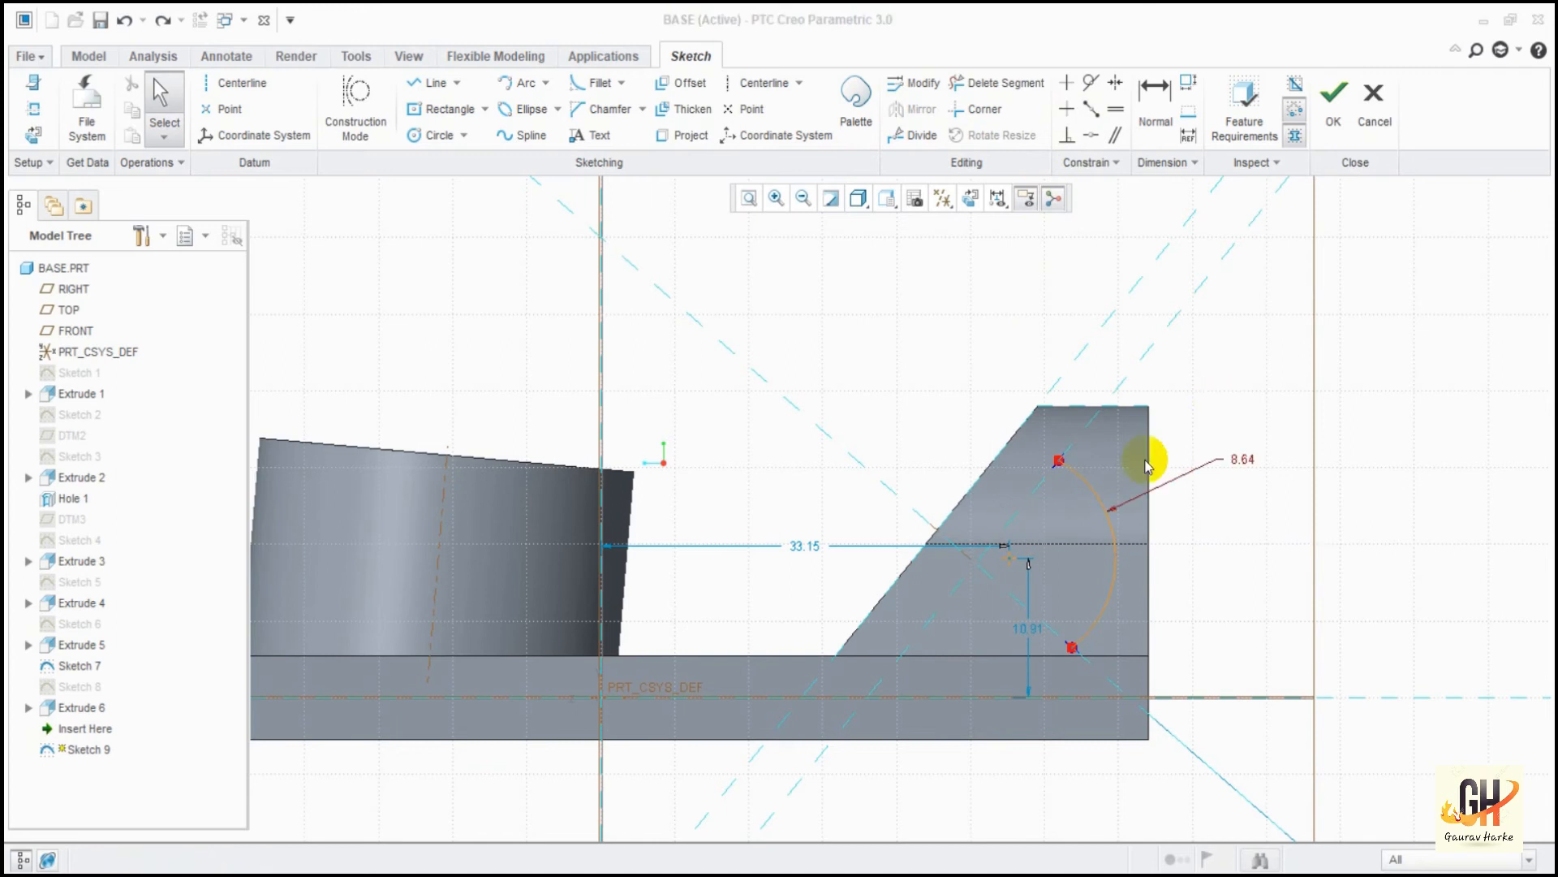
# Dimension the arc's upper end from the recess axis, set the distance to 8.636, and finish the sketch.
pyautogui.click(1156, 99)
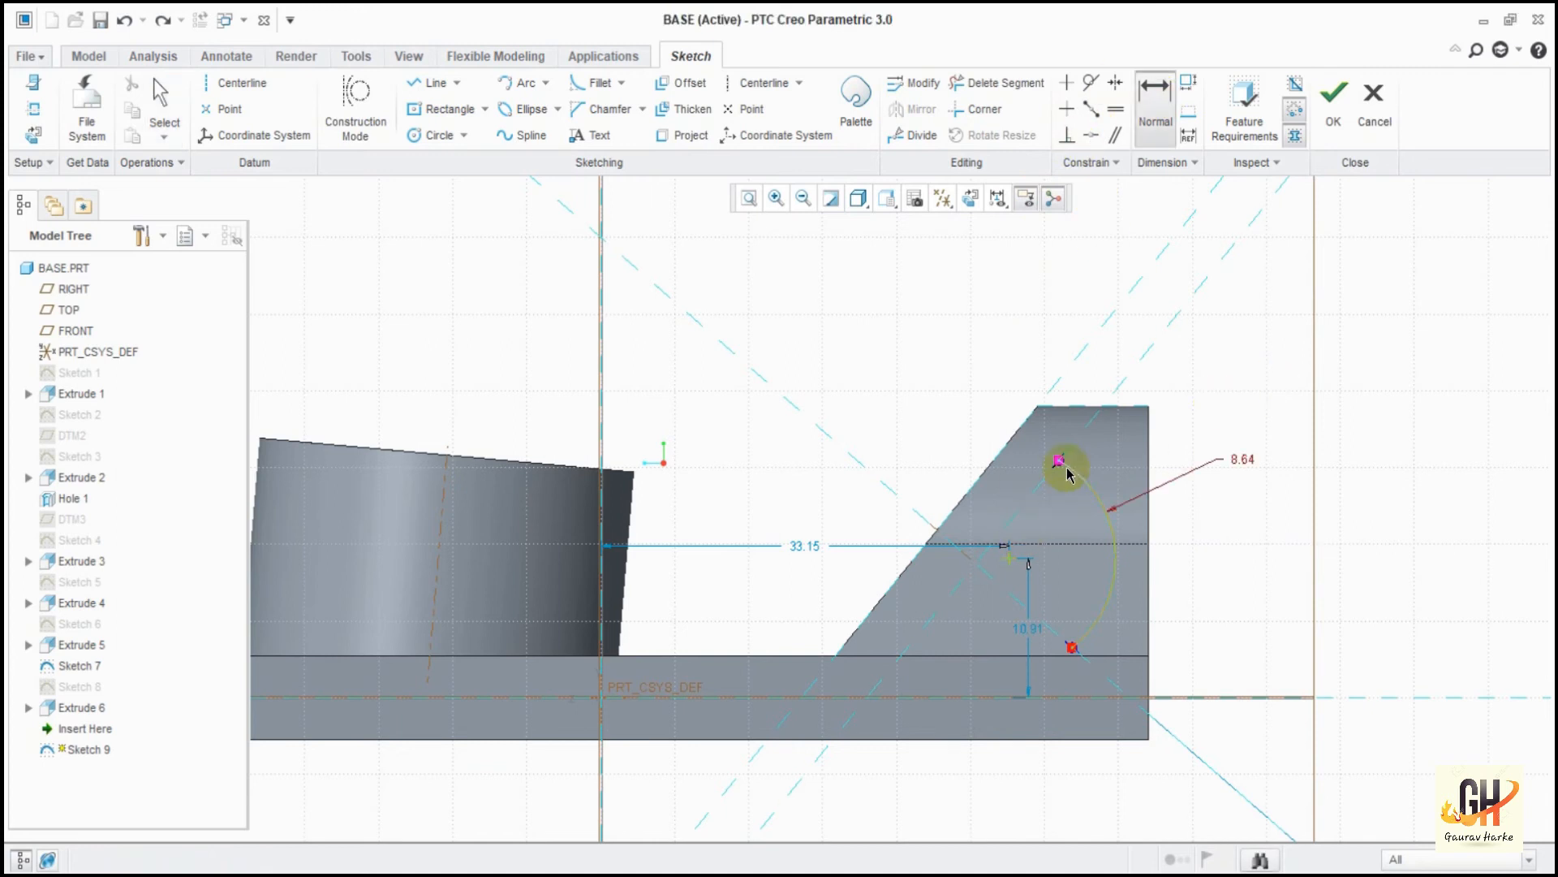
pyautogui.click(1049, 511)
pyautogui.click(939, 533)
pyautogui.middleClick(967, 497)
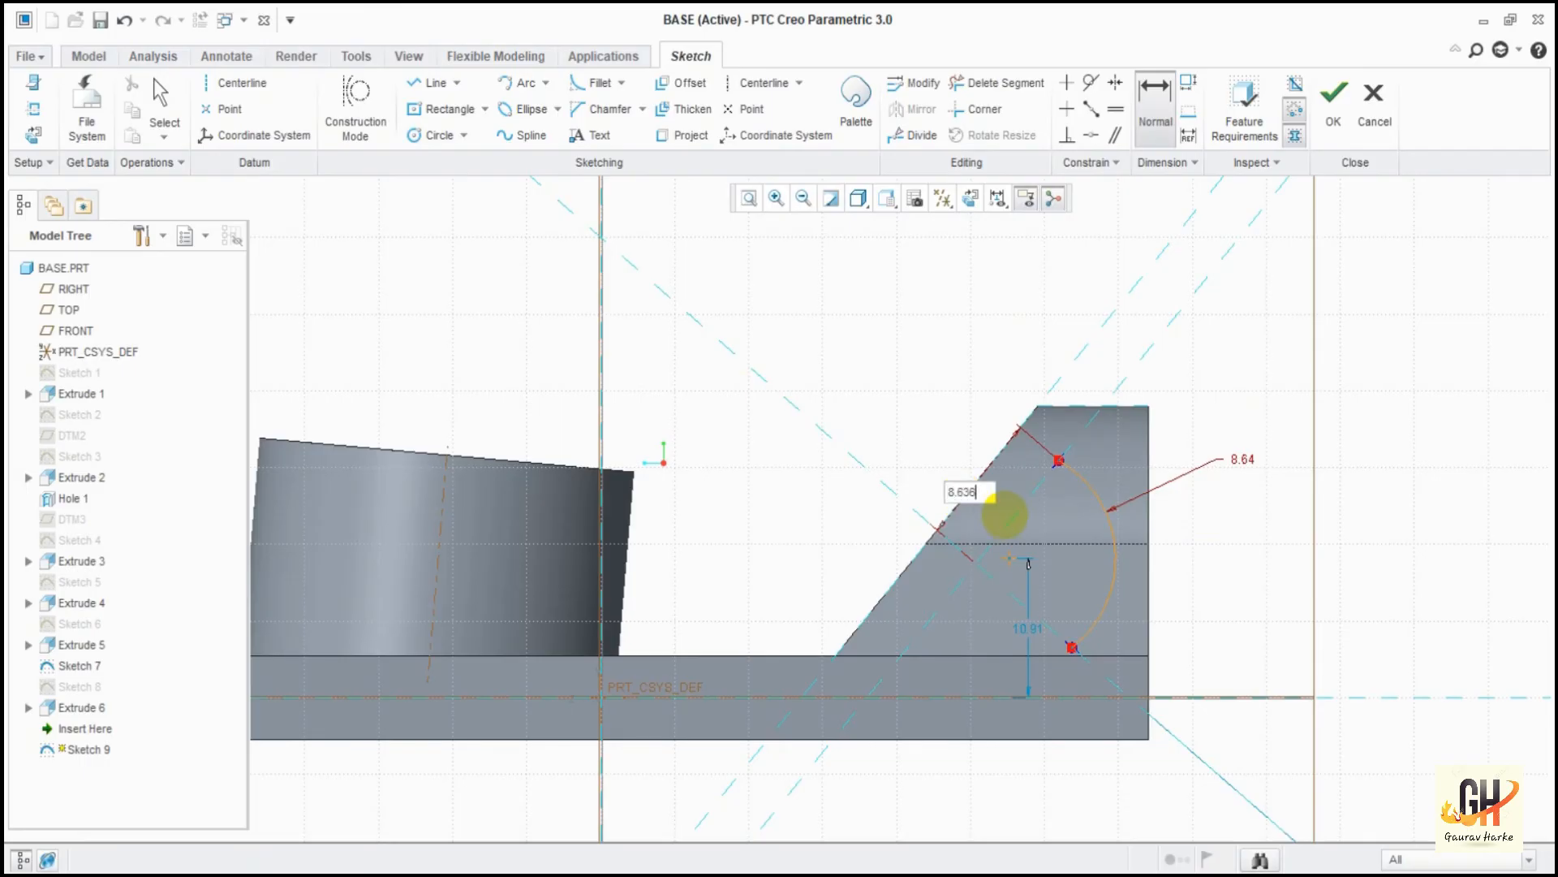
pyautogui.middleClick(1005, 515)
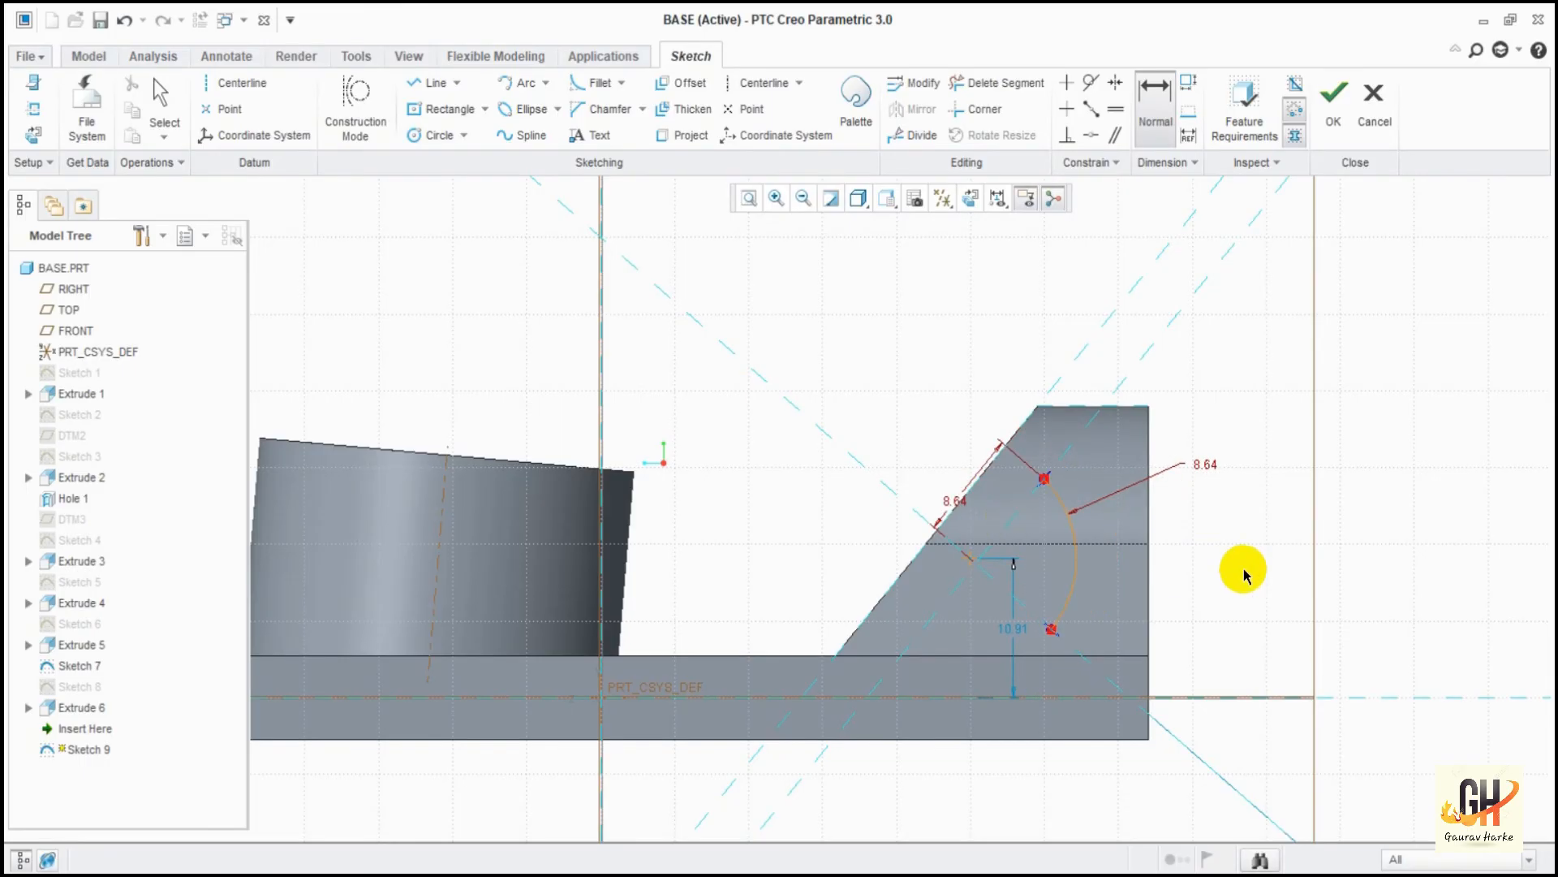
pyautogui.middleClick(1178, 535)
pyautogui.click(1321, 91)
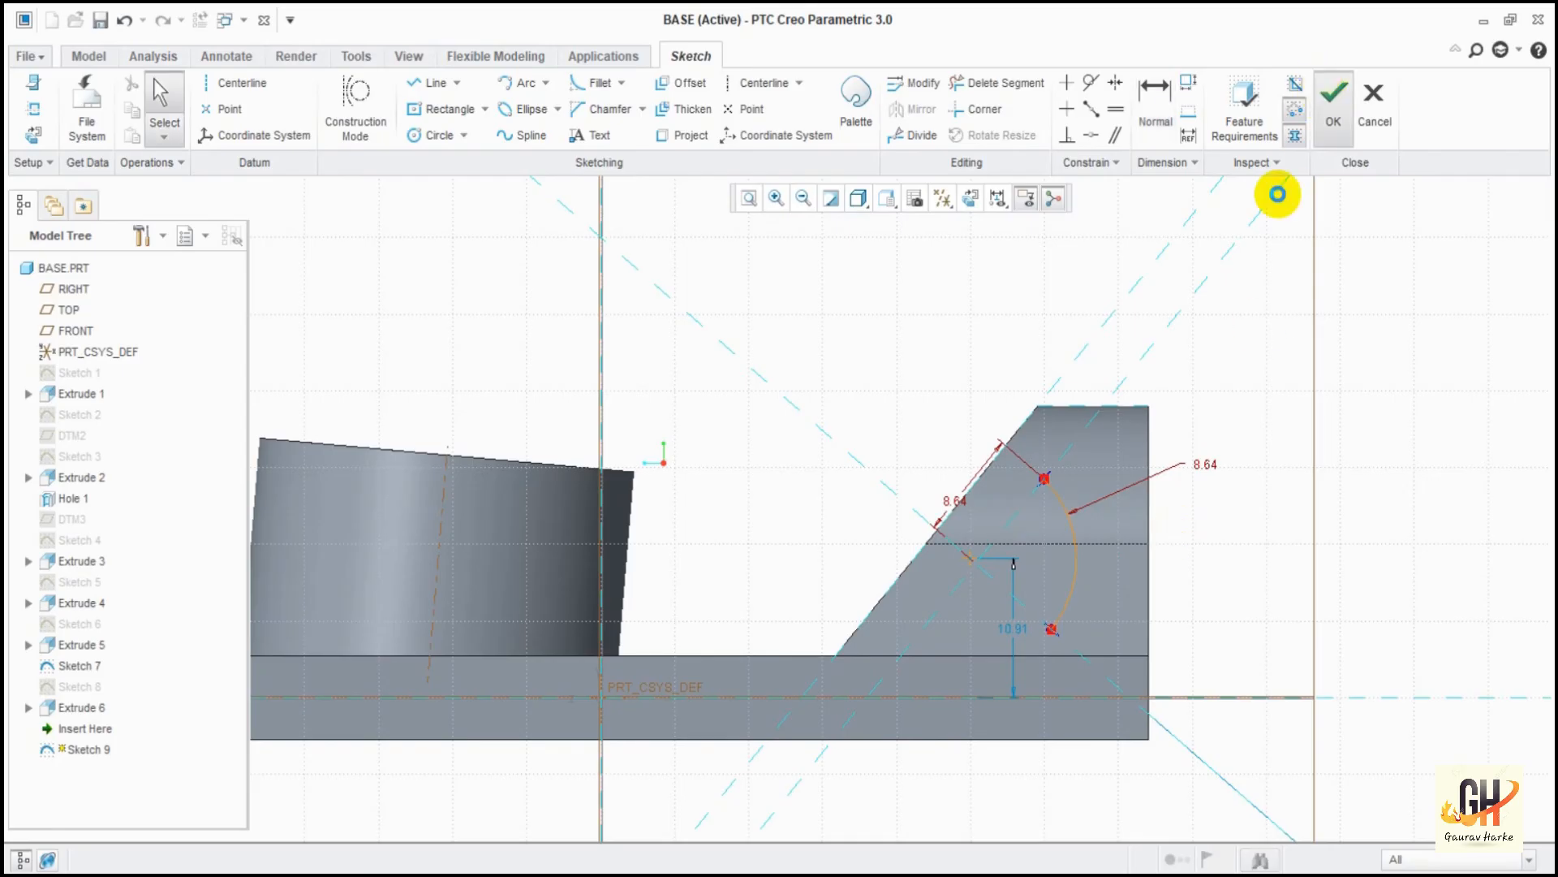
# Revolve the arc sketch 360° about the recess axis as a solid that removes material from the end block.
pyautogui.hotkey('ctrl', 'd')
pyautogui.moveTo(1160, 473); pyautogui.dragTo(1113, 470, button='middle')
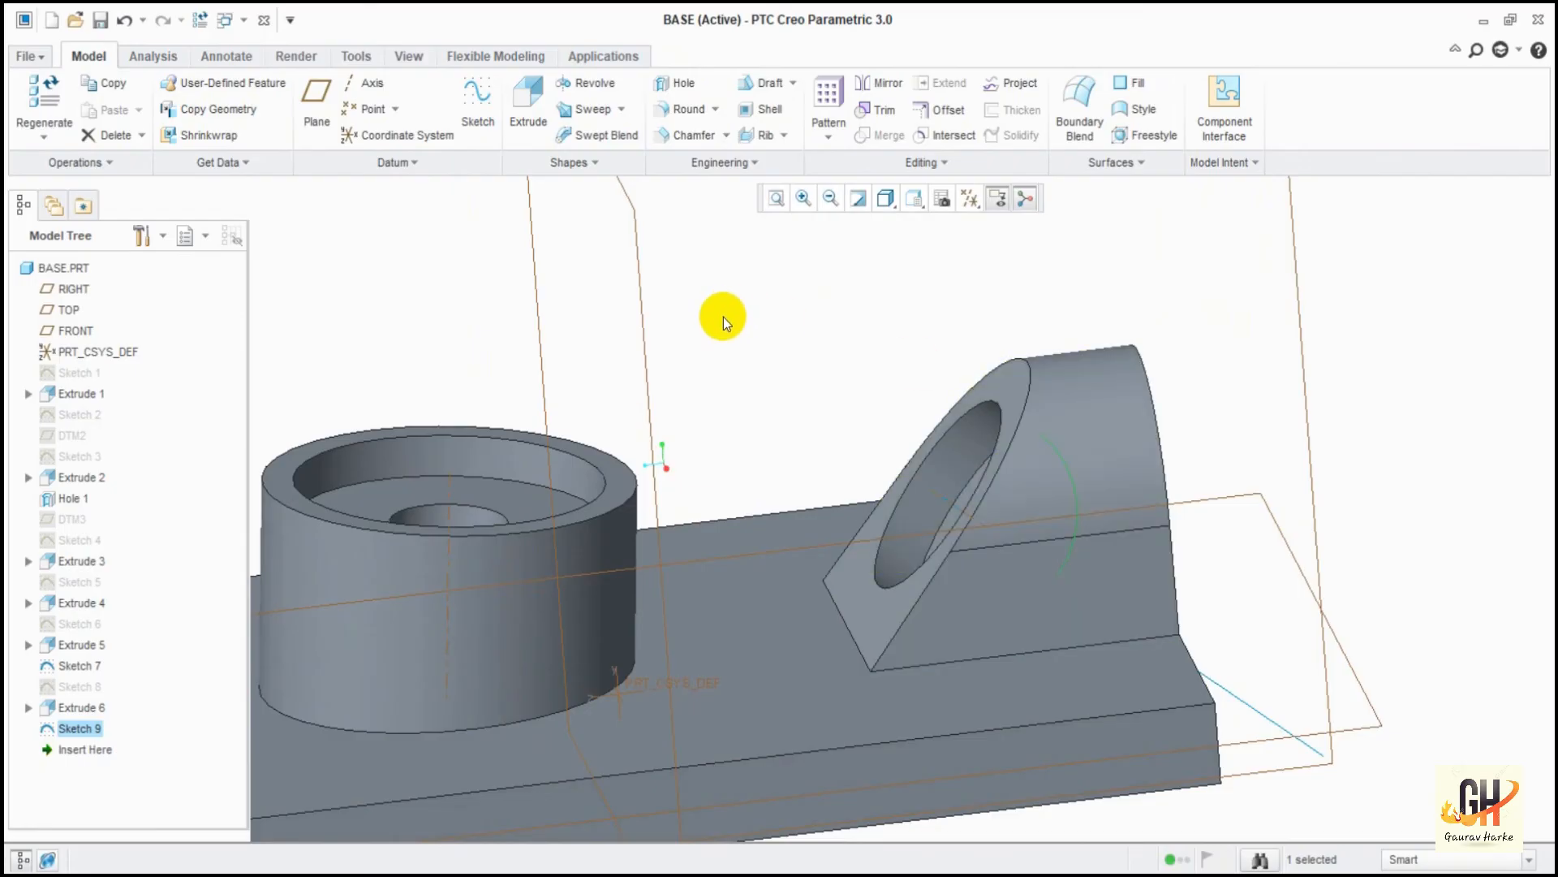
pyautogui.click(578, 84)
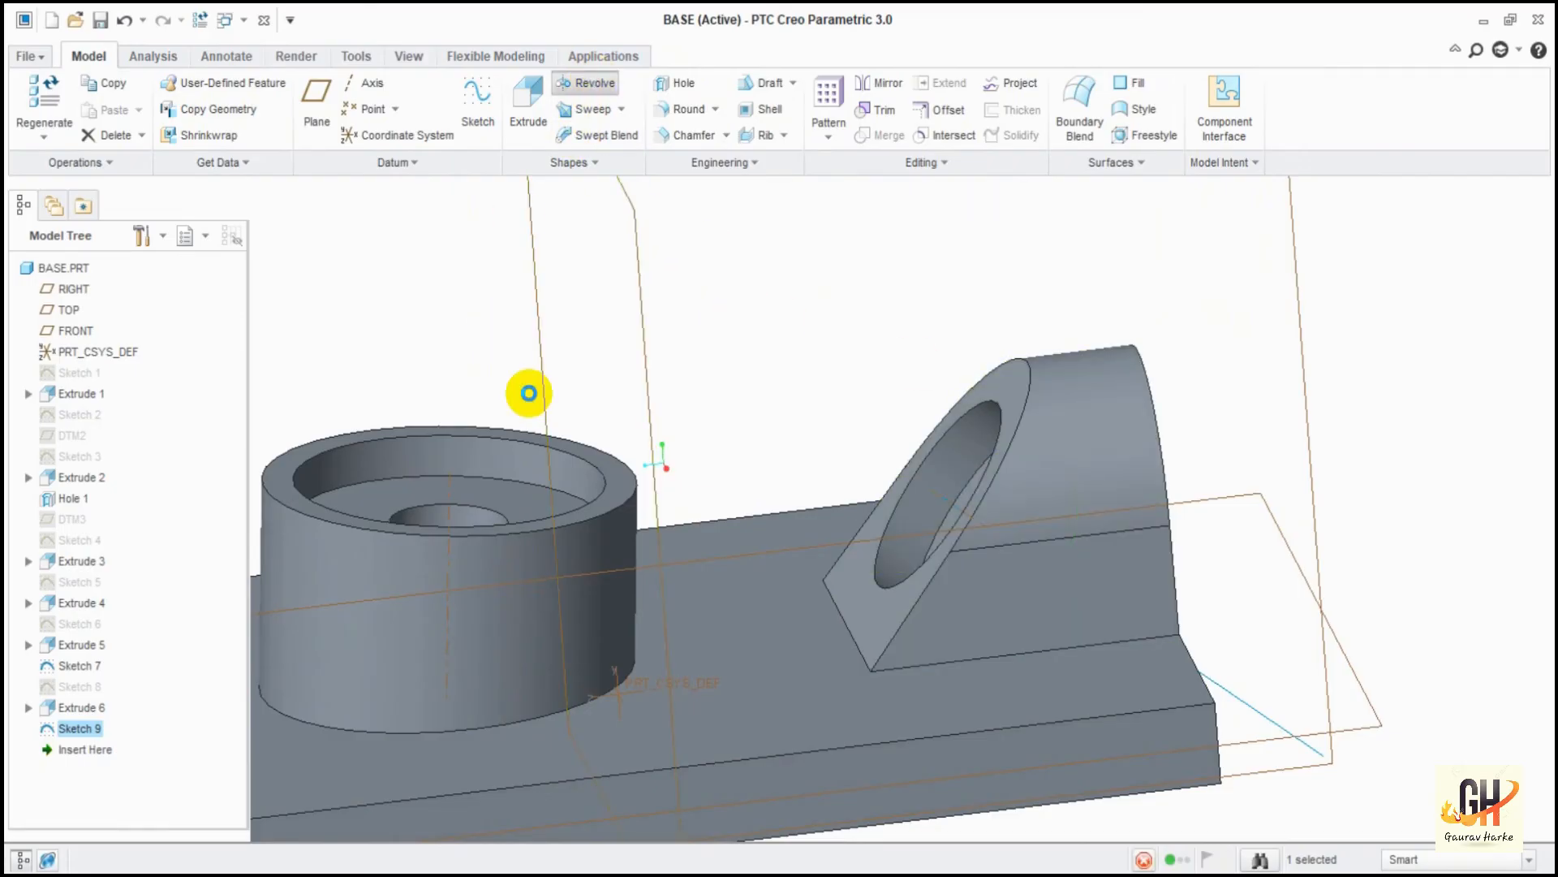
pyautogui.click(935, 494)
pyautogui.moveTo(792, 452); pyautogui.dragTo(823, 473, button='middle')
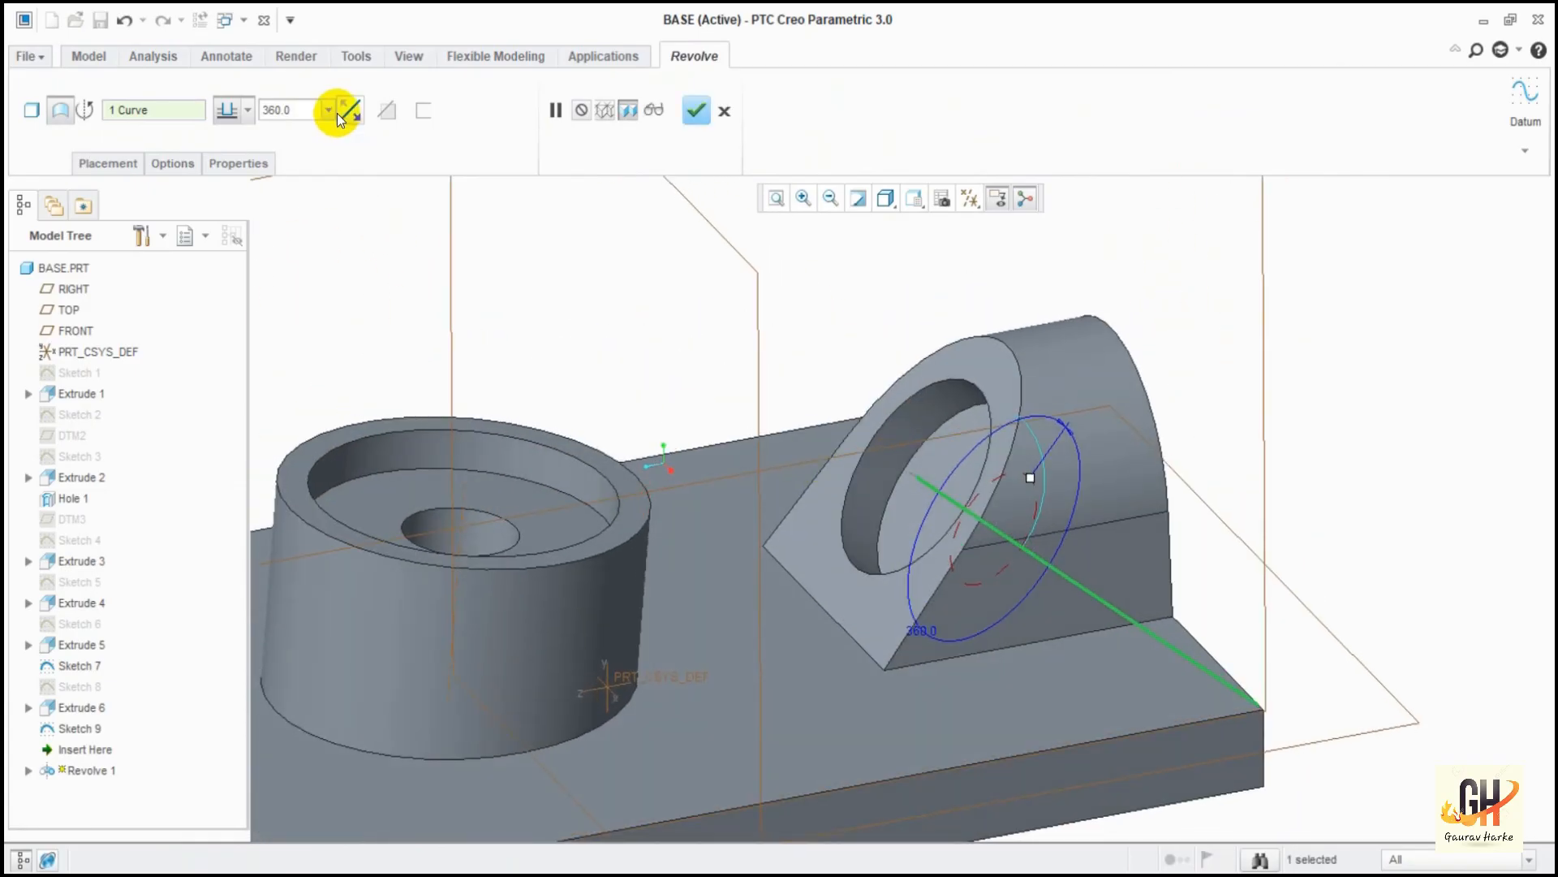
pyautogui.click(33, 110)
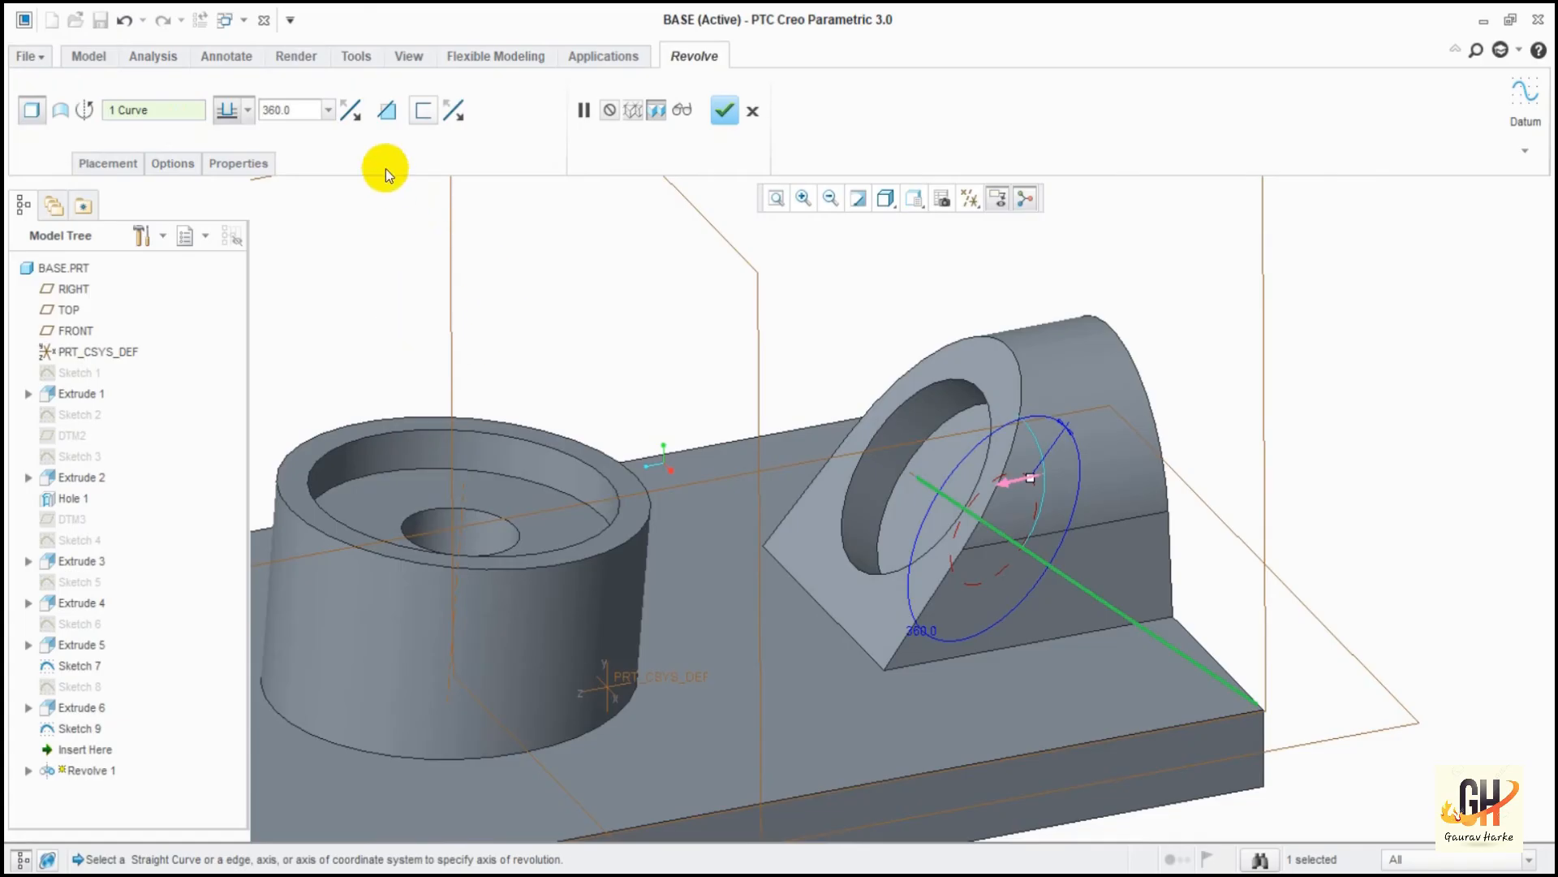
pyautogui.click(386, 110)
pyautogui.moveTo(682, 345)
pyautogui.mouseDown(button='middle')
pyautogui.moveTo(666, 365)
pyautogui.moveTo(672, 351)
pyautogui.mouseUp(button='middle')
pyautogui.click(725, 110)
pyautogui.moveTo(661, 406); pyautogui.dragTo(781, 375, button='middle')
pyautogui.click(639, 329)
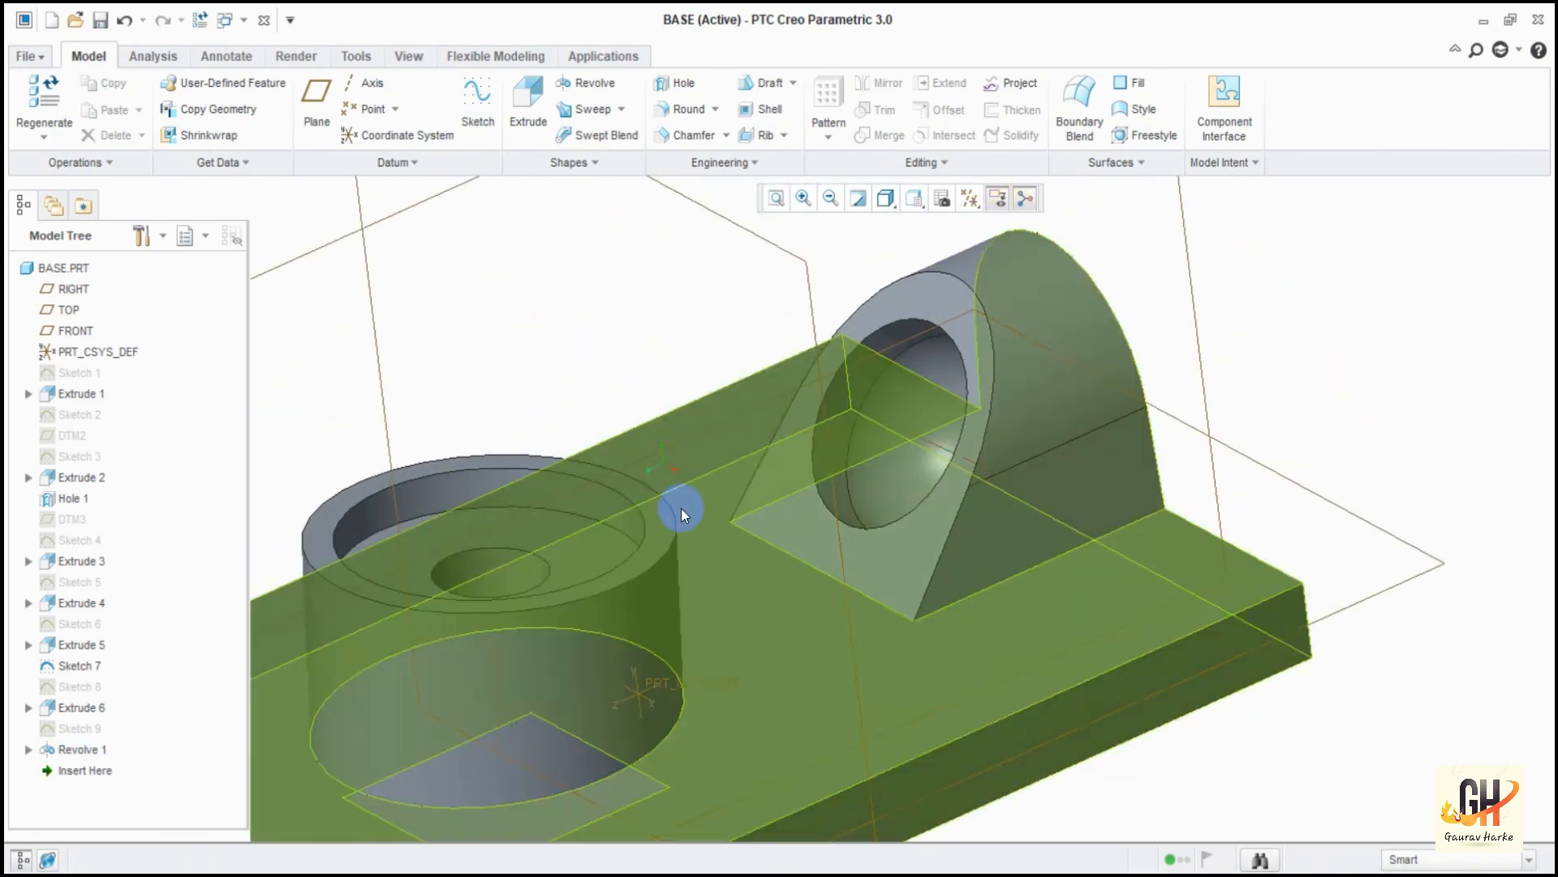
# Round the four vertical corner edges of the base plate with a radius of 2.54.
pyautogui.click(915, 198)
pyautogui.click(932, 244)
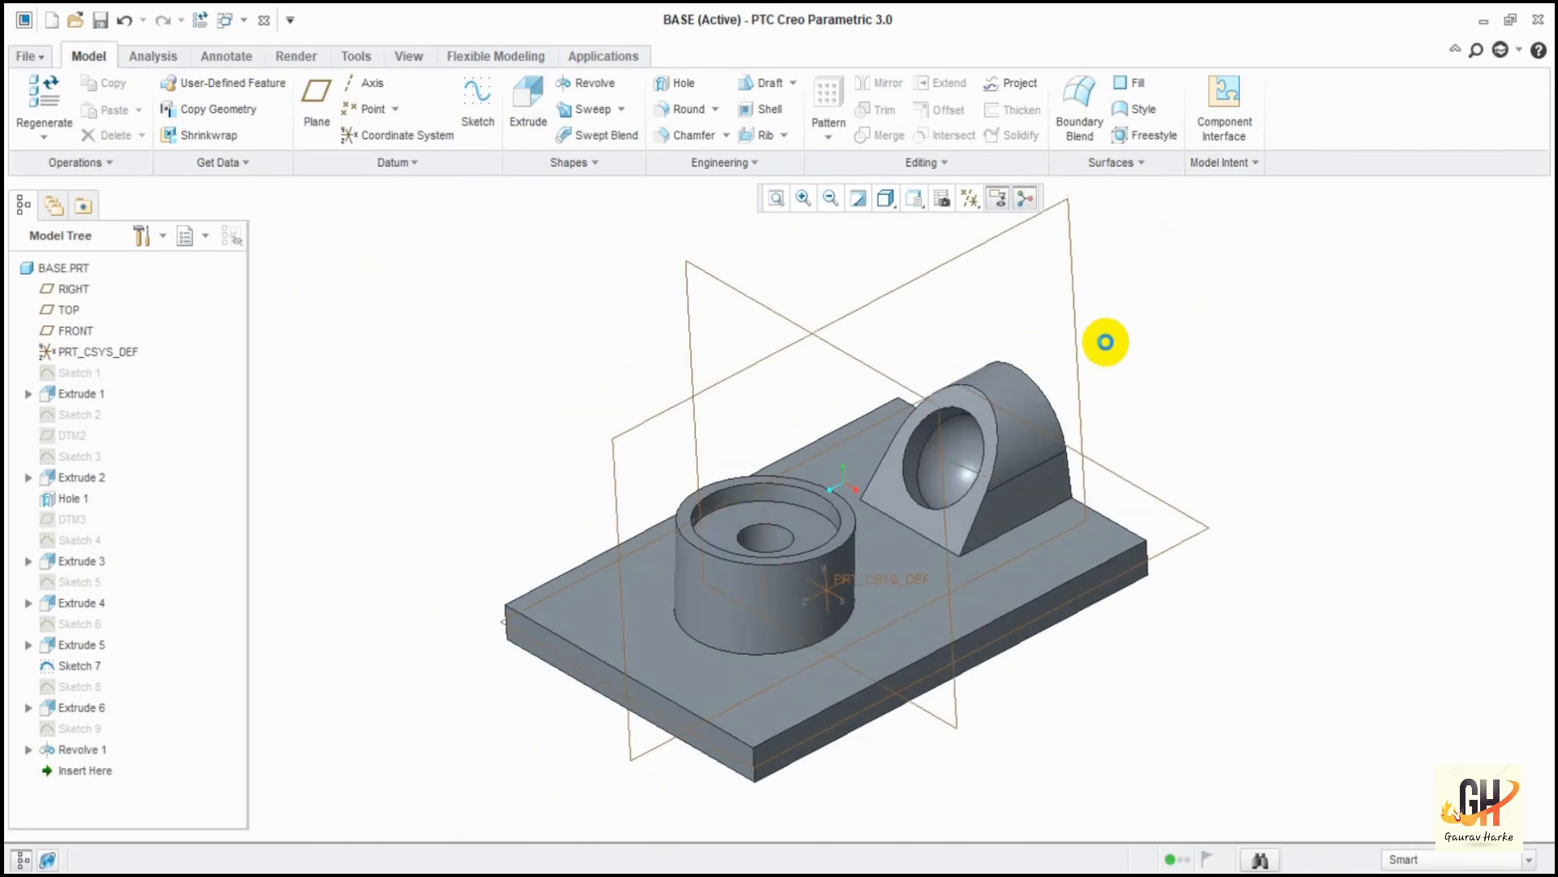
pyautogui.keyDown('ctrl'); pyautogui.moveTo(1195, 552); pyautogui.dragTo(1215, 646, button='middle'); pyautogui.keyUp('ctrl')
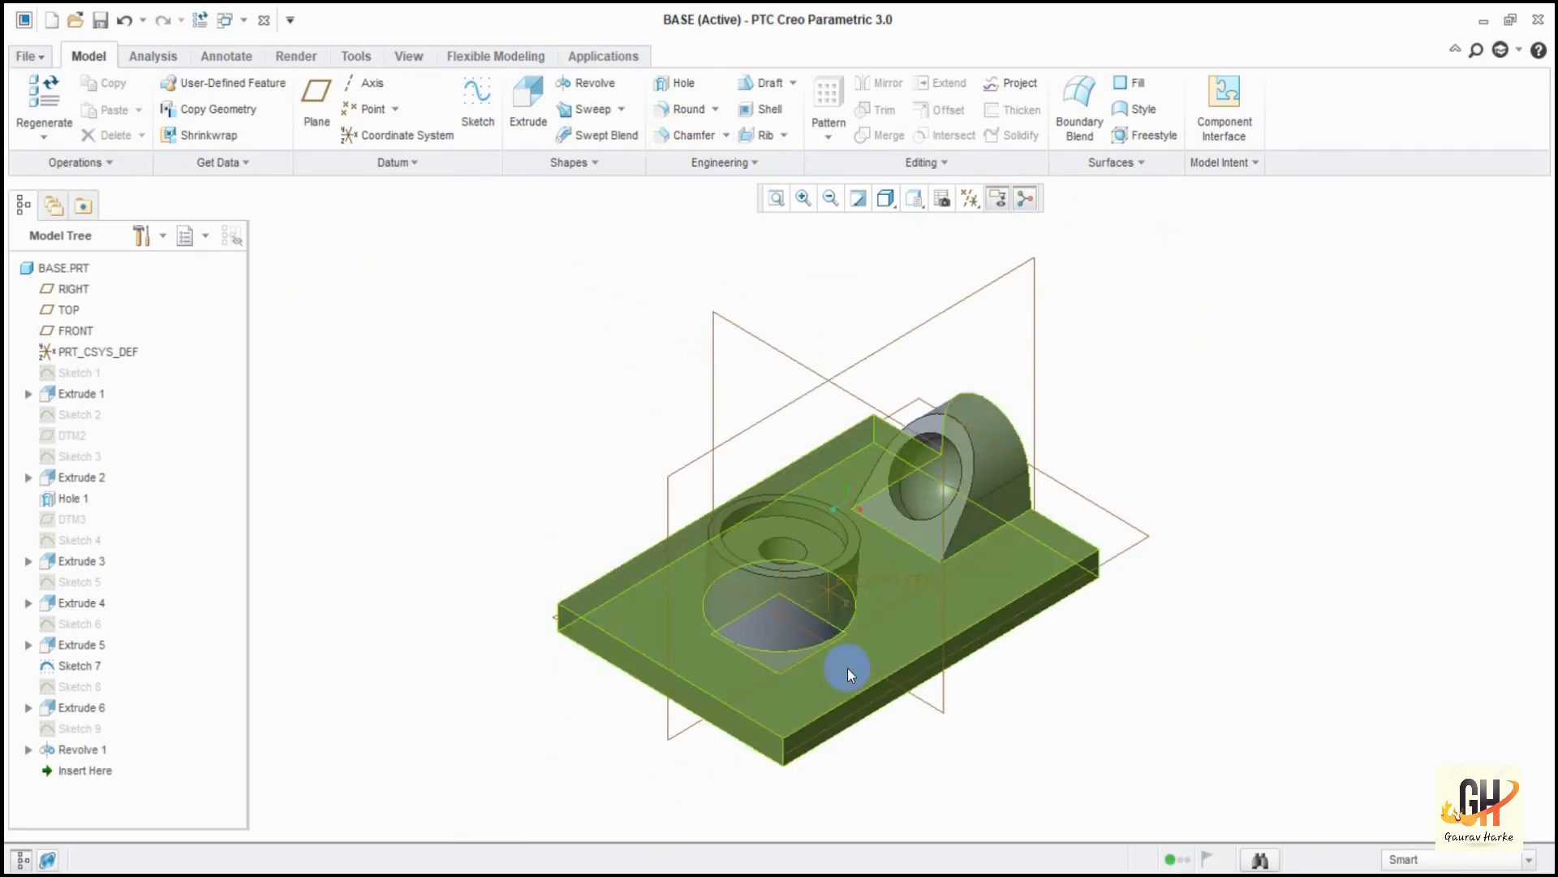
pyautogui.click(659, 110)
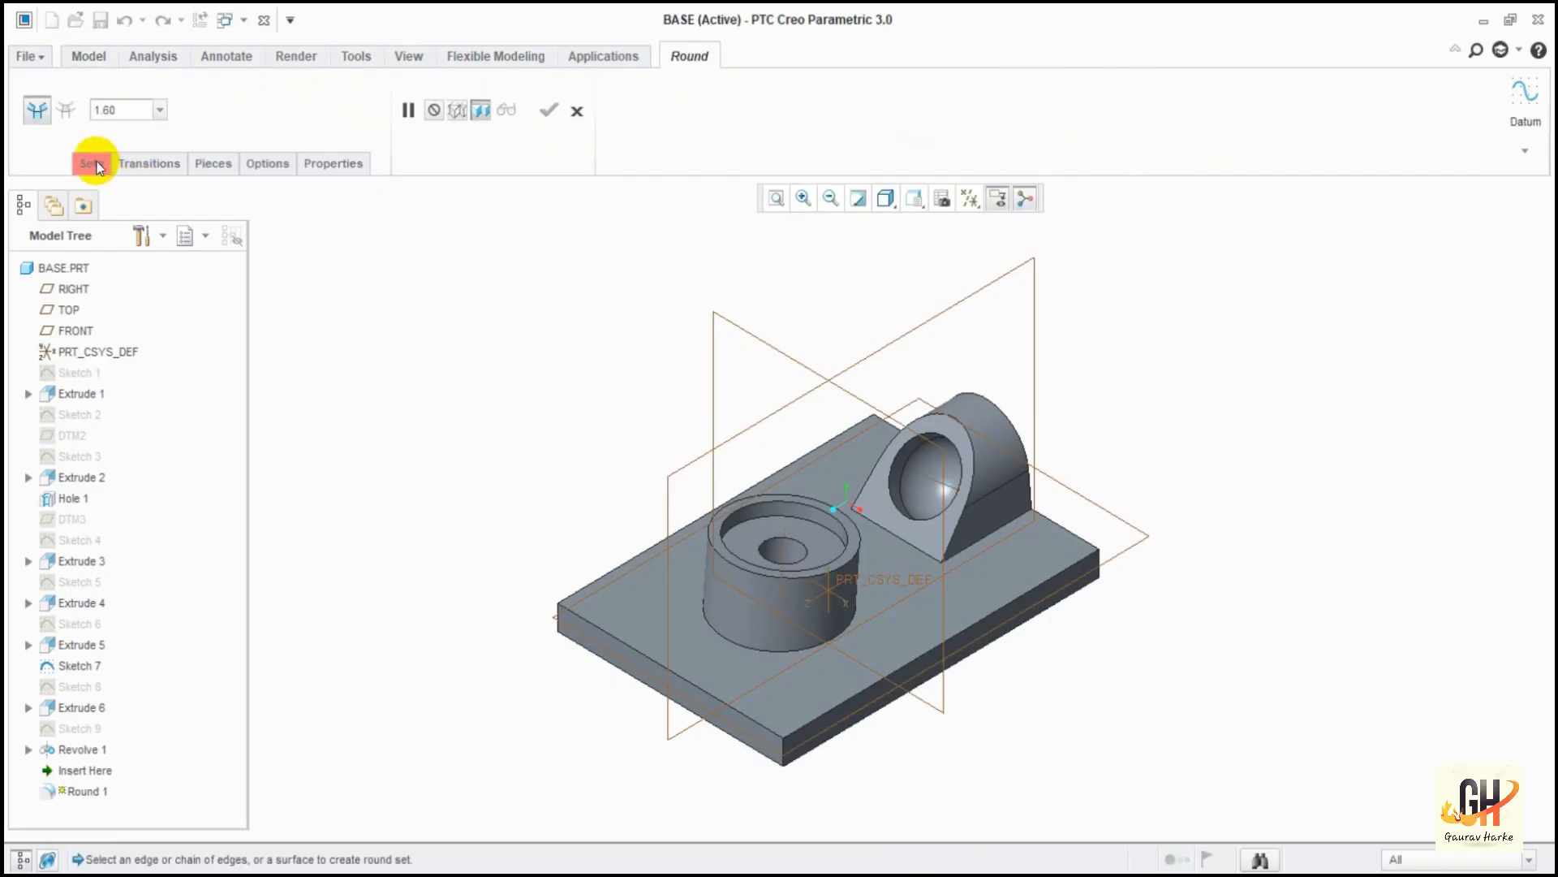
pyautogui.click(94, 163)
pyautogui.doubleClick(128, 109)
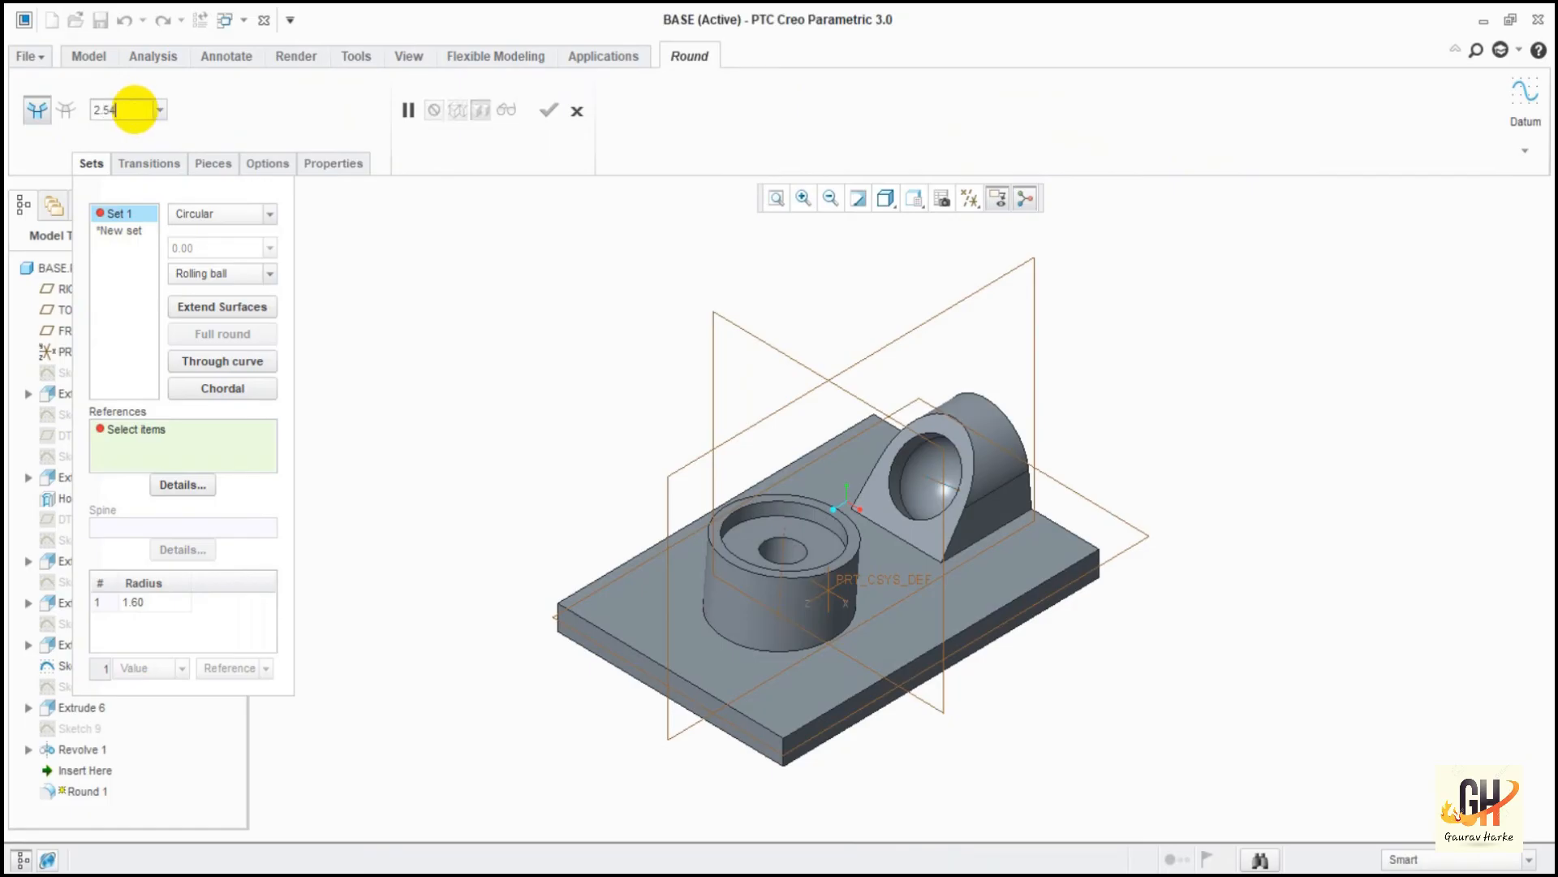
pyautogui.write('2.54')
pyautogui.press('Return')
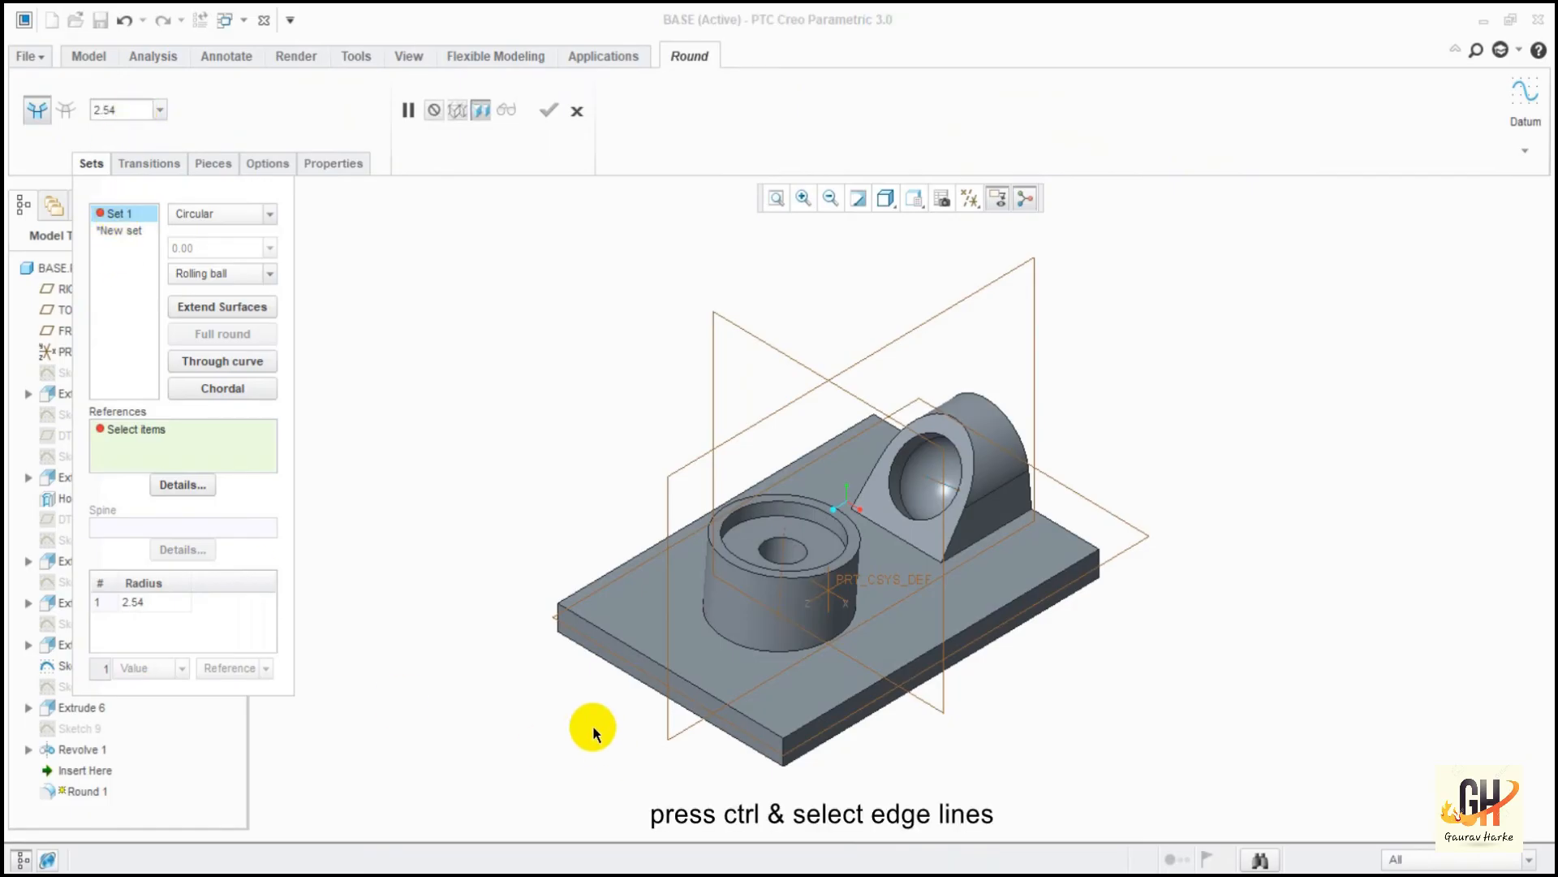
pyautogui.click(555, 620)
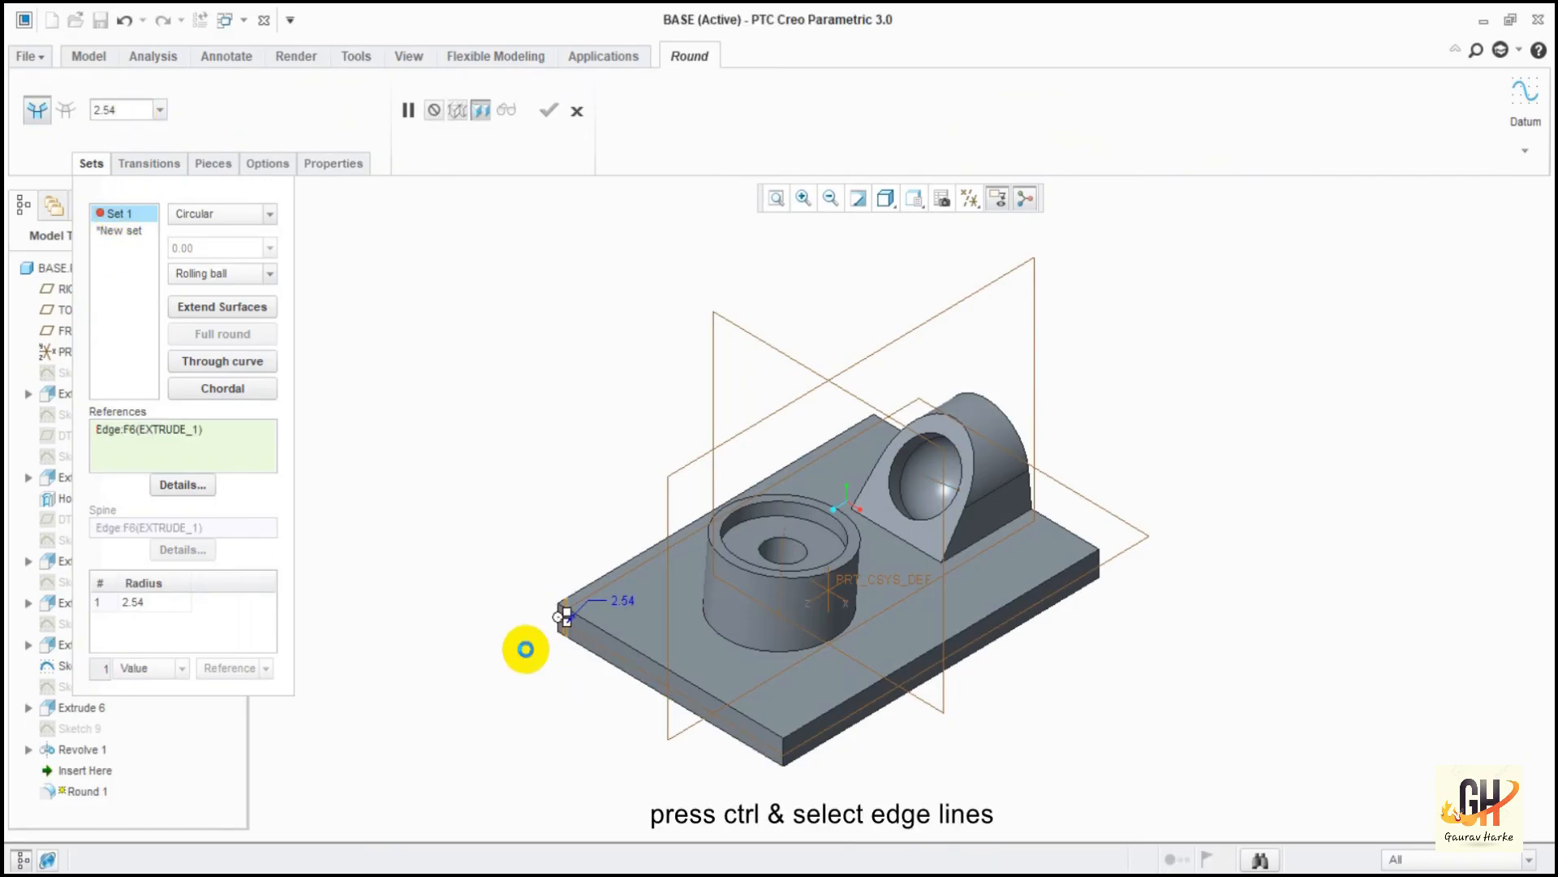
pyautogui.keyDown('ctrl'); pyautogui.click(781, 743); pyautogui.keyUp('ctrl')
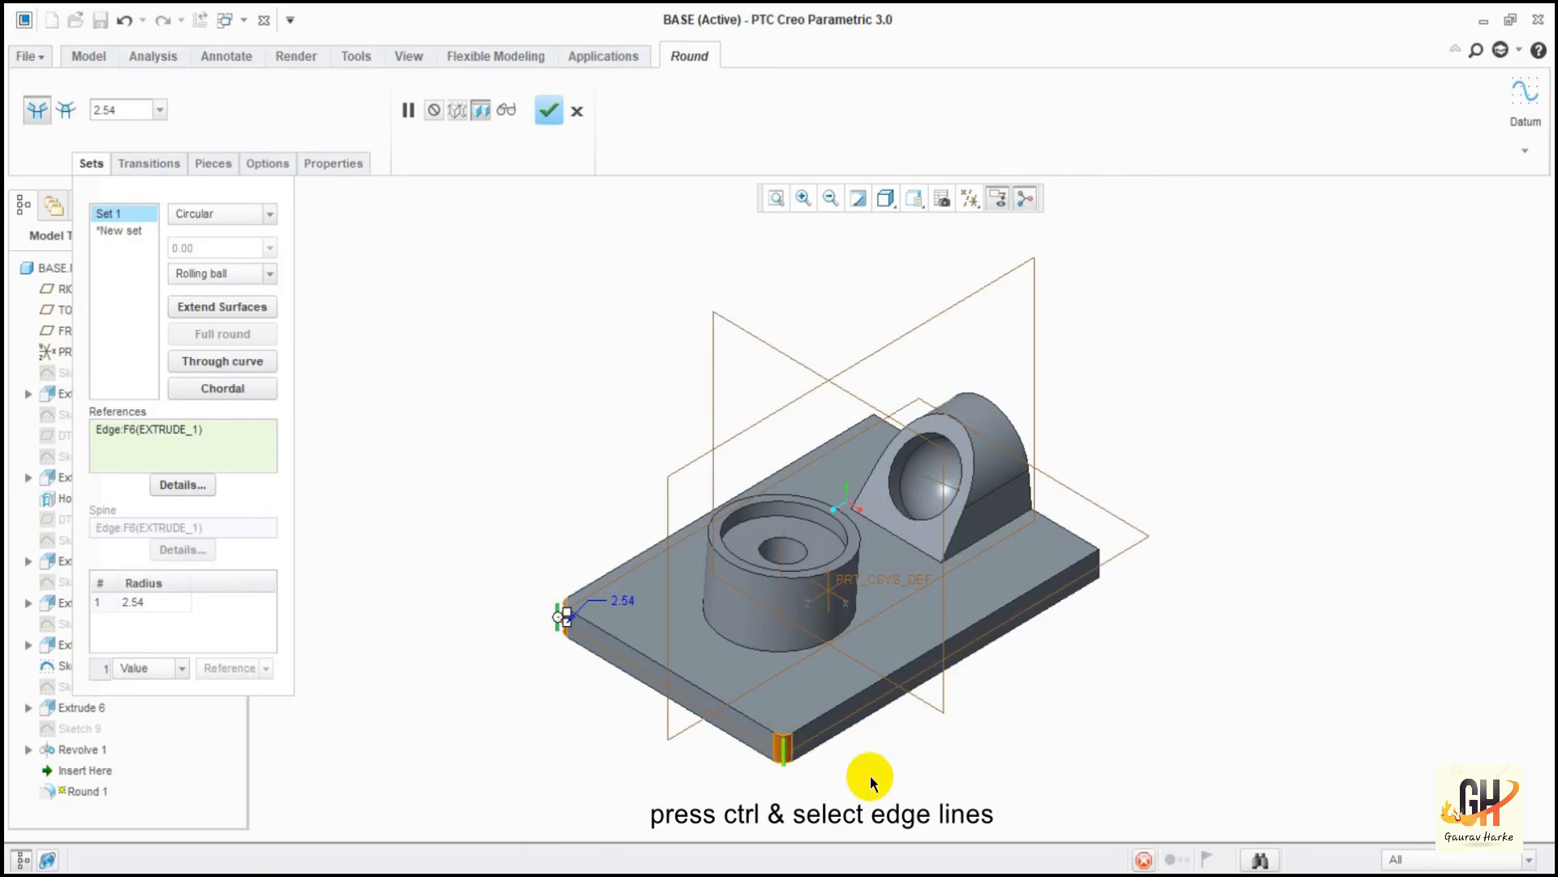
pyautogui.keyDown('ctrl'); pyautogui.click(1103, 560); pyautogui.keyUp('ctrl')
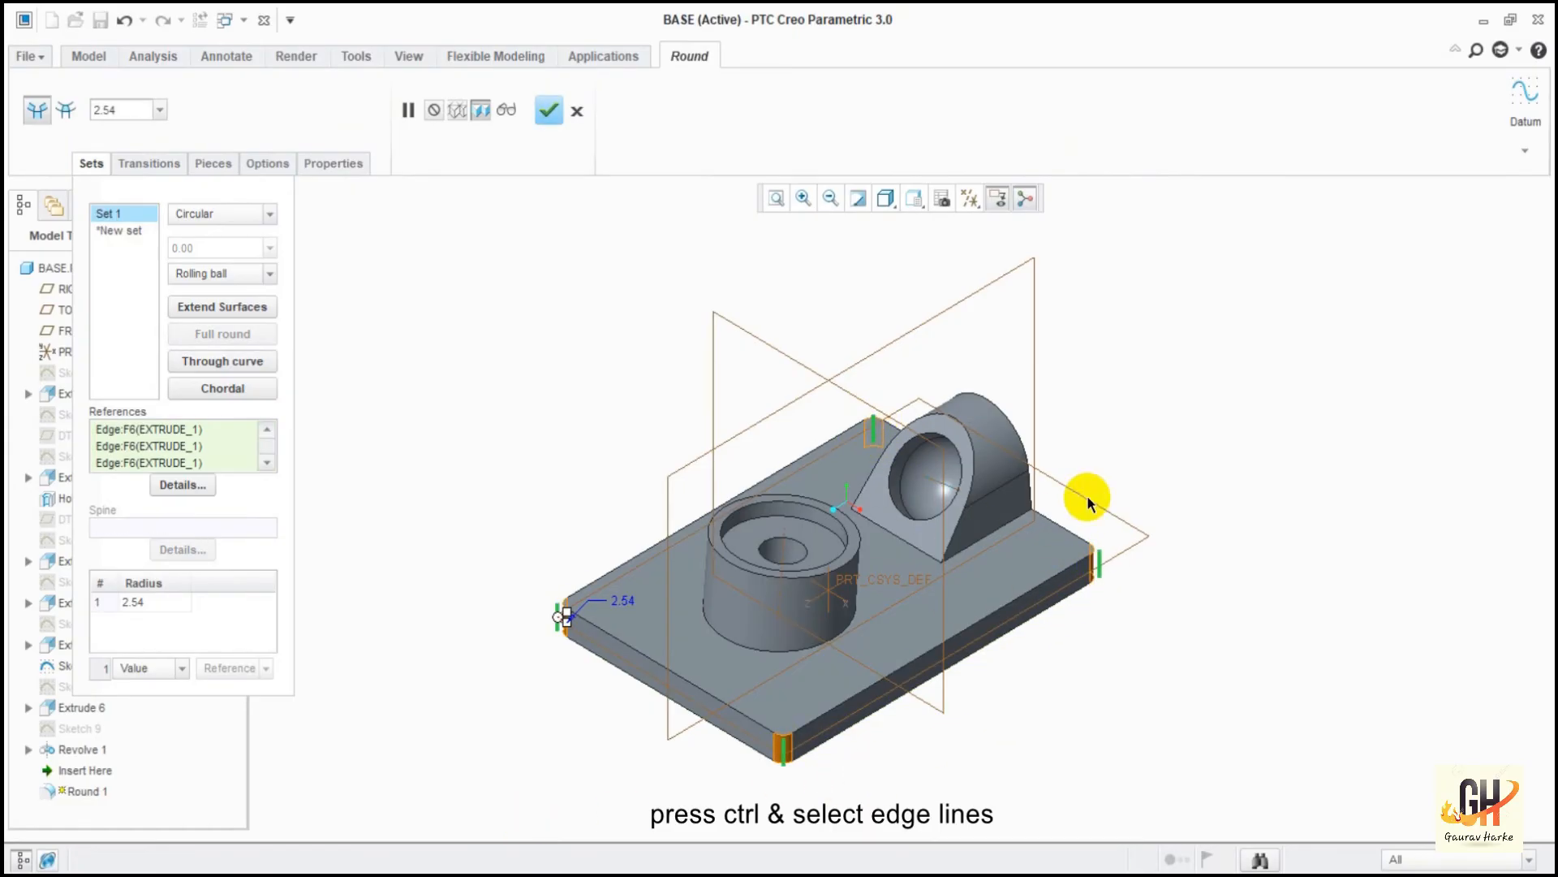
pyautogui.click(549, 111)
pyautogui.click(471, 413)
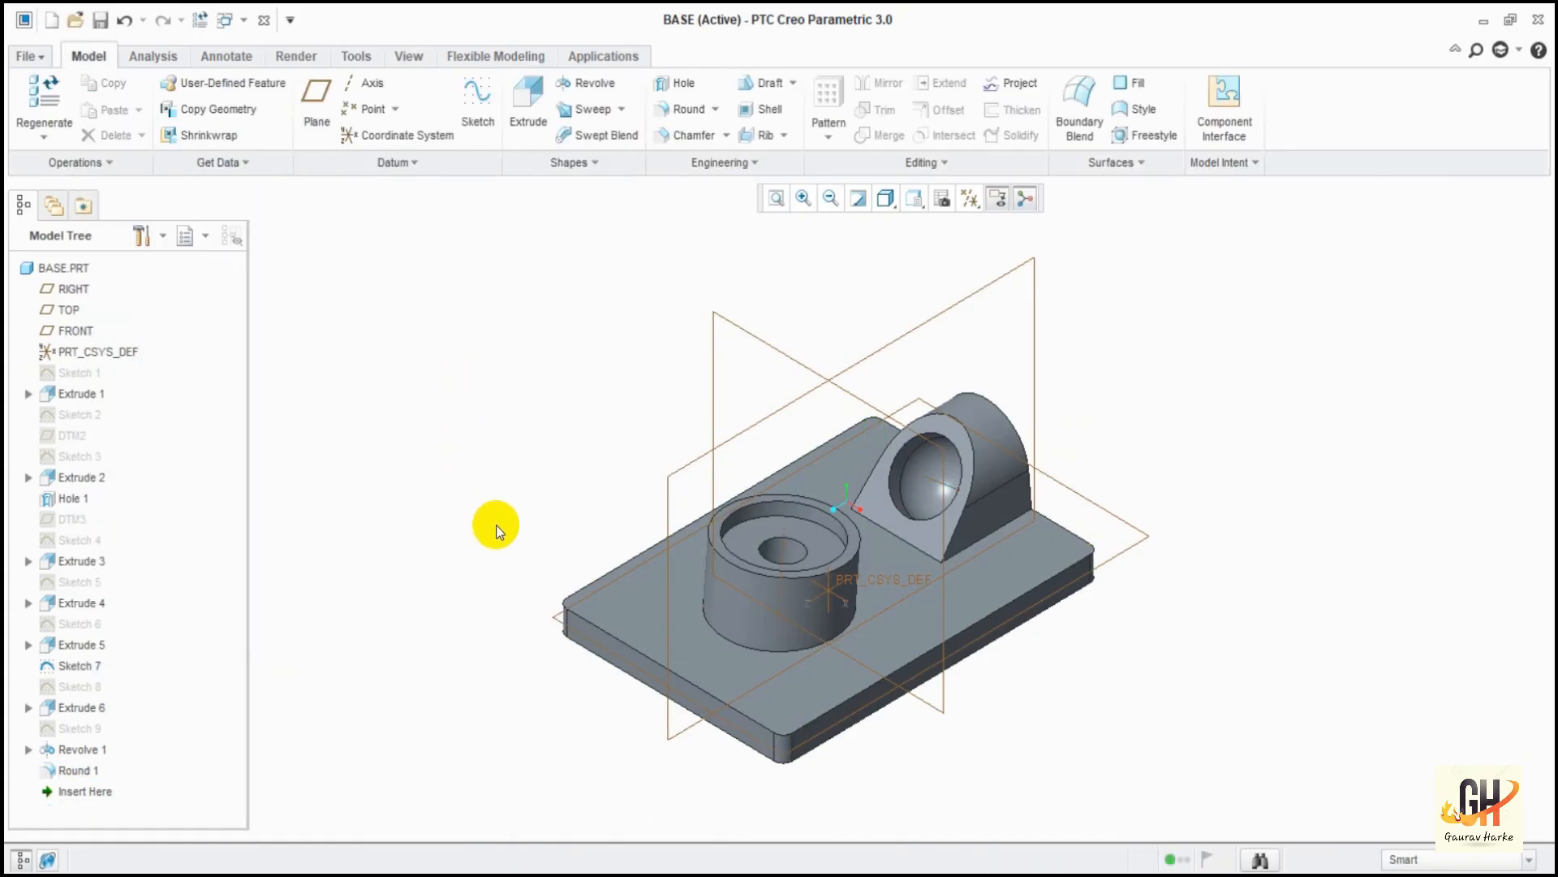
# Place a simple hole on the plate's upper face near the corner beside the boss and set its diameter to 6.35.
pyautogui.moveTo(557, 462)
pyautogui.mouseDown(button='middle')
pyautogui.moveTo(487, 508)
pyautogui.moveTo(559, 463)
pyautogui.moveTo(534, 478)
pyautogui.mouseUp(button='middle')
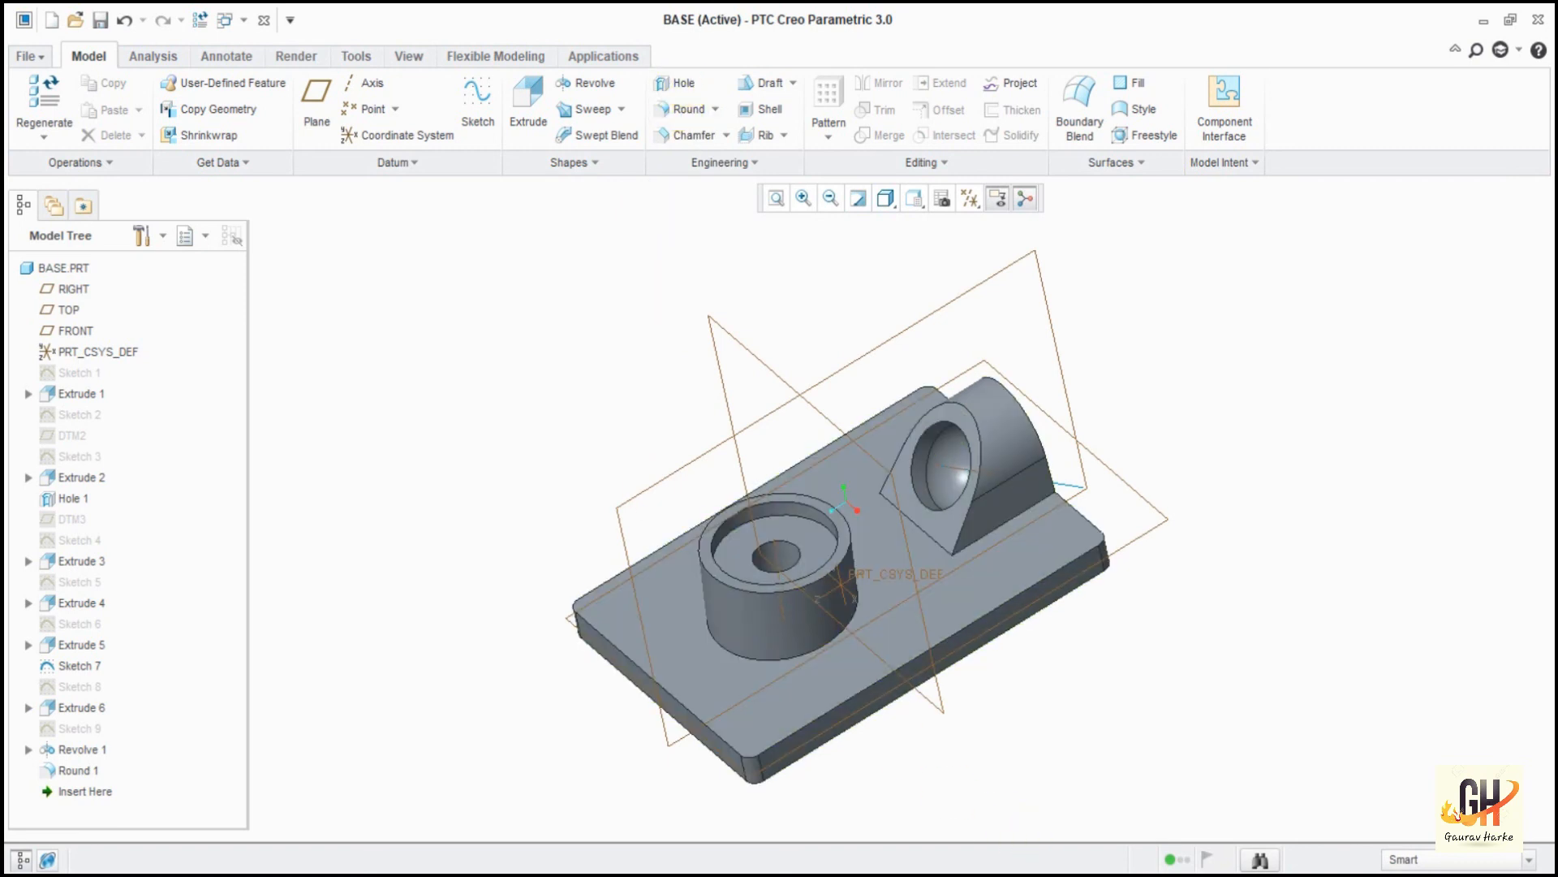
pyautogui.click(680, 80)
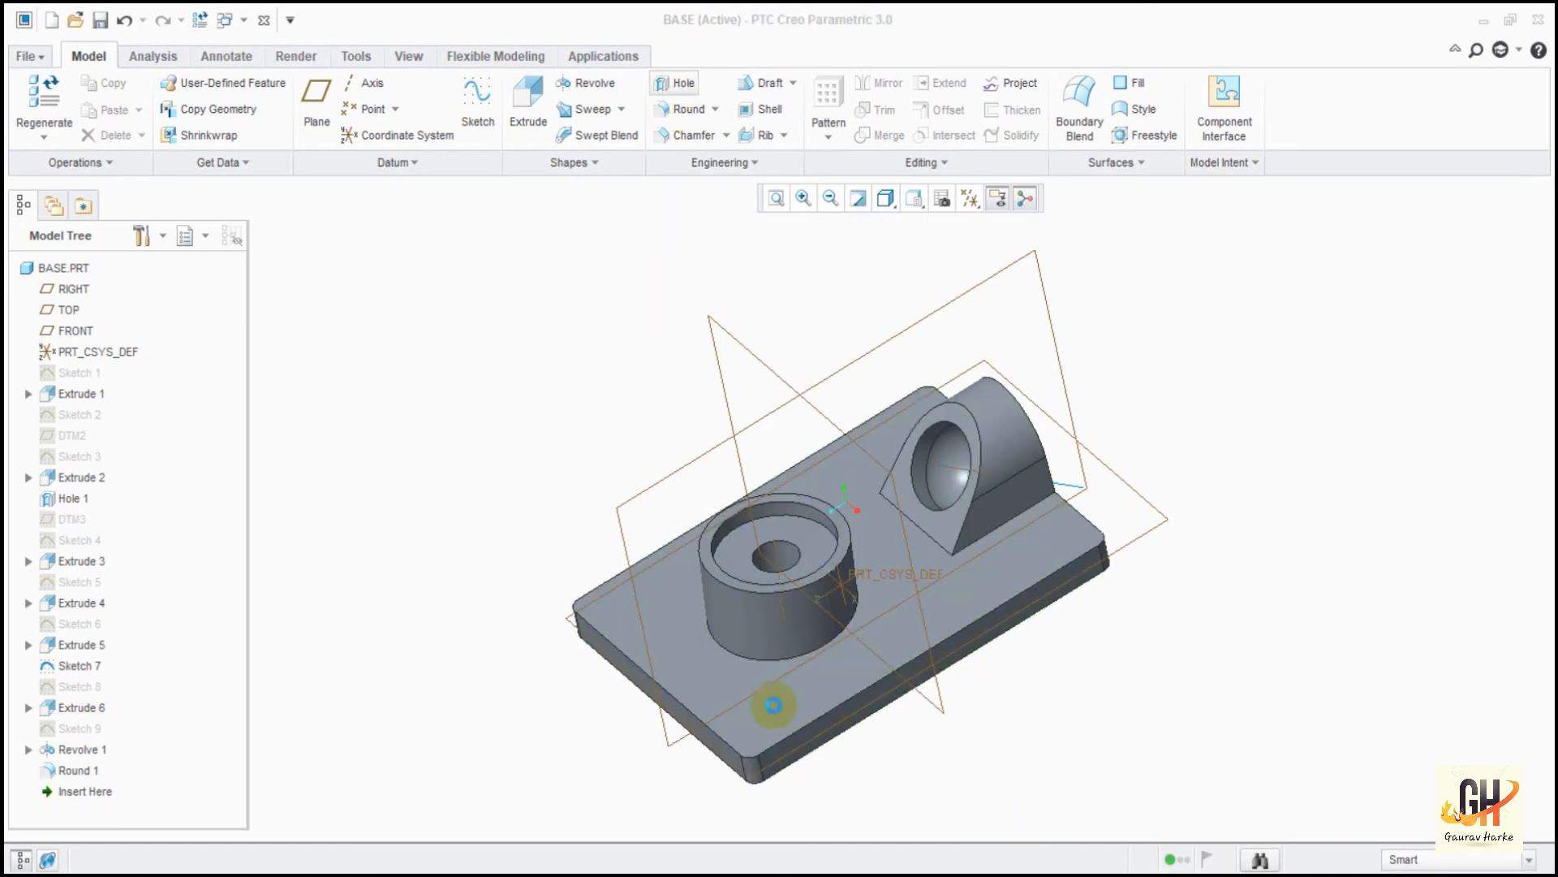
pyautogui.click(766, 707)
pyautogui.keyDown('ctrl'); pyautogui.moveTo(1083, 716); pyautogui.dragTo(1137, 685, button='middle'); pyautogui.keyUp('ctrl')
pyautogui.keyDown('shift'); pyautogui.moveTo(1024, 715); pyautogui.dragTo(1159, 604, button='middle'); pyautogui.keyUp('shift')
pyautogui.keyDown('shift'); pyautogui.moveTo(1093, 553); pyautogui.dragTo(1253, 613, button='middle'); pyautogui.keyUp('shift')
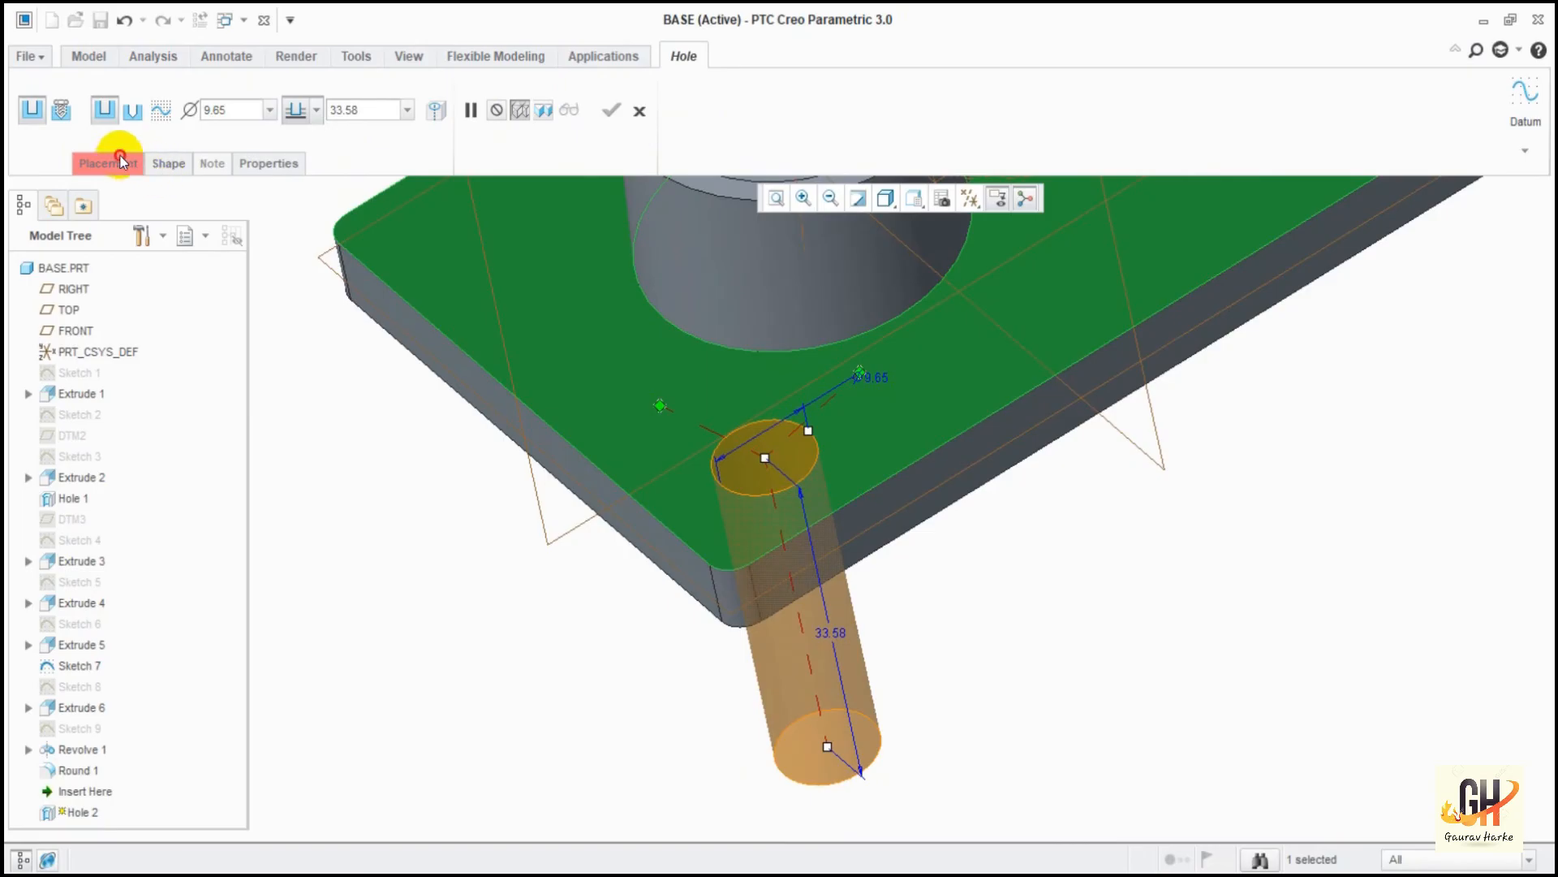
pyautogui.click(114, 163)
pyautogui.click(244, 106)
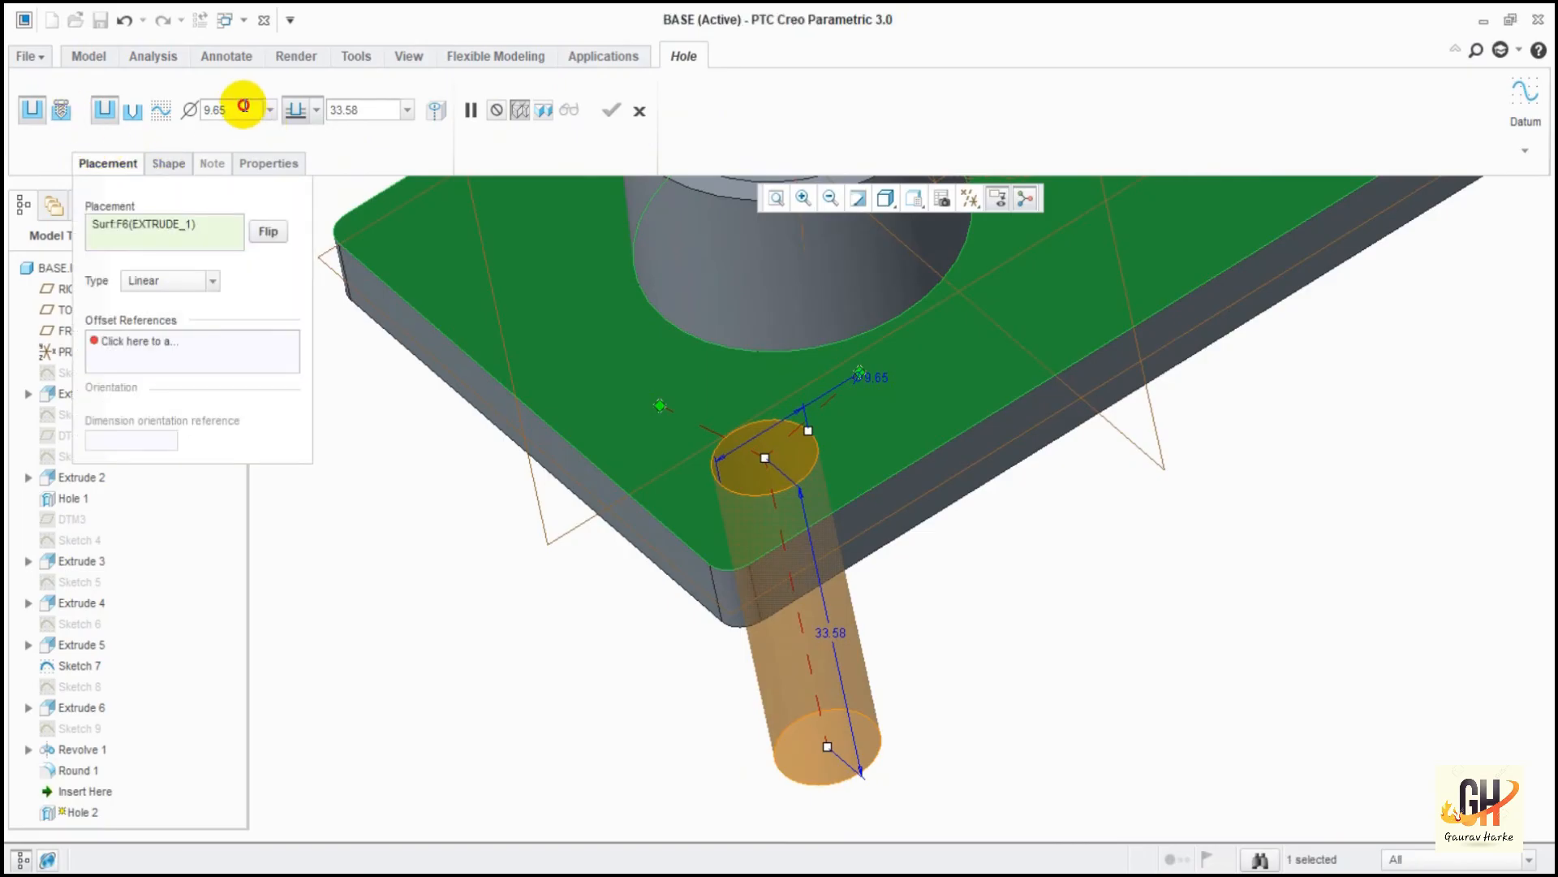
pyautogui.write('6.35')
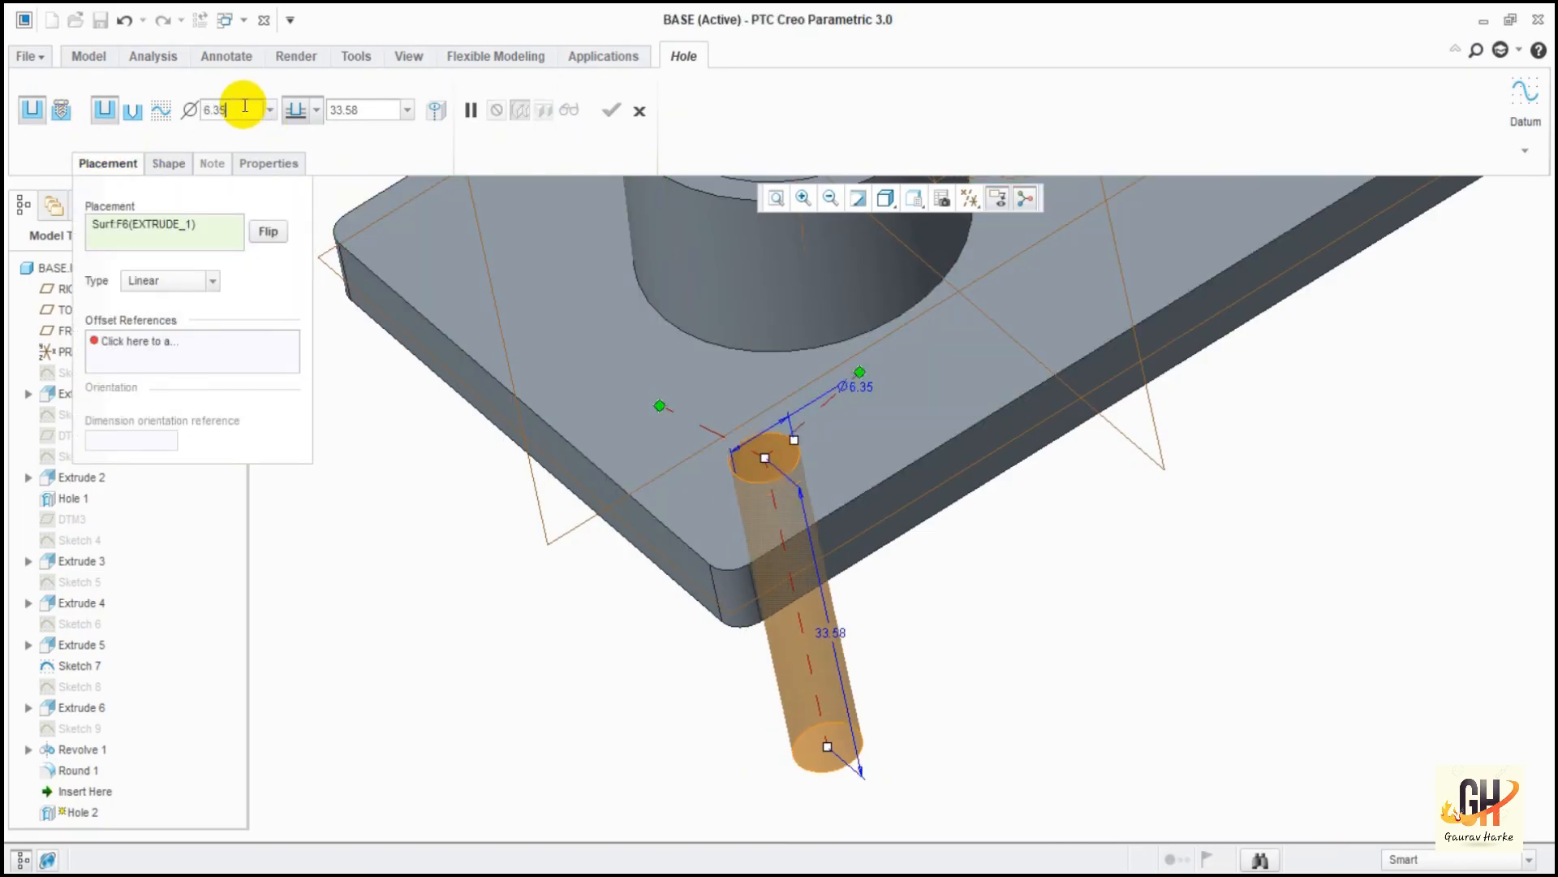
pyautogui.press('Return')
# Reference the hole to the plate's two adjacent side faces and set both offsets to 6.604.
pyautogui.moveTo(660, 405); pyautogui.dragTo(654, 531)
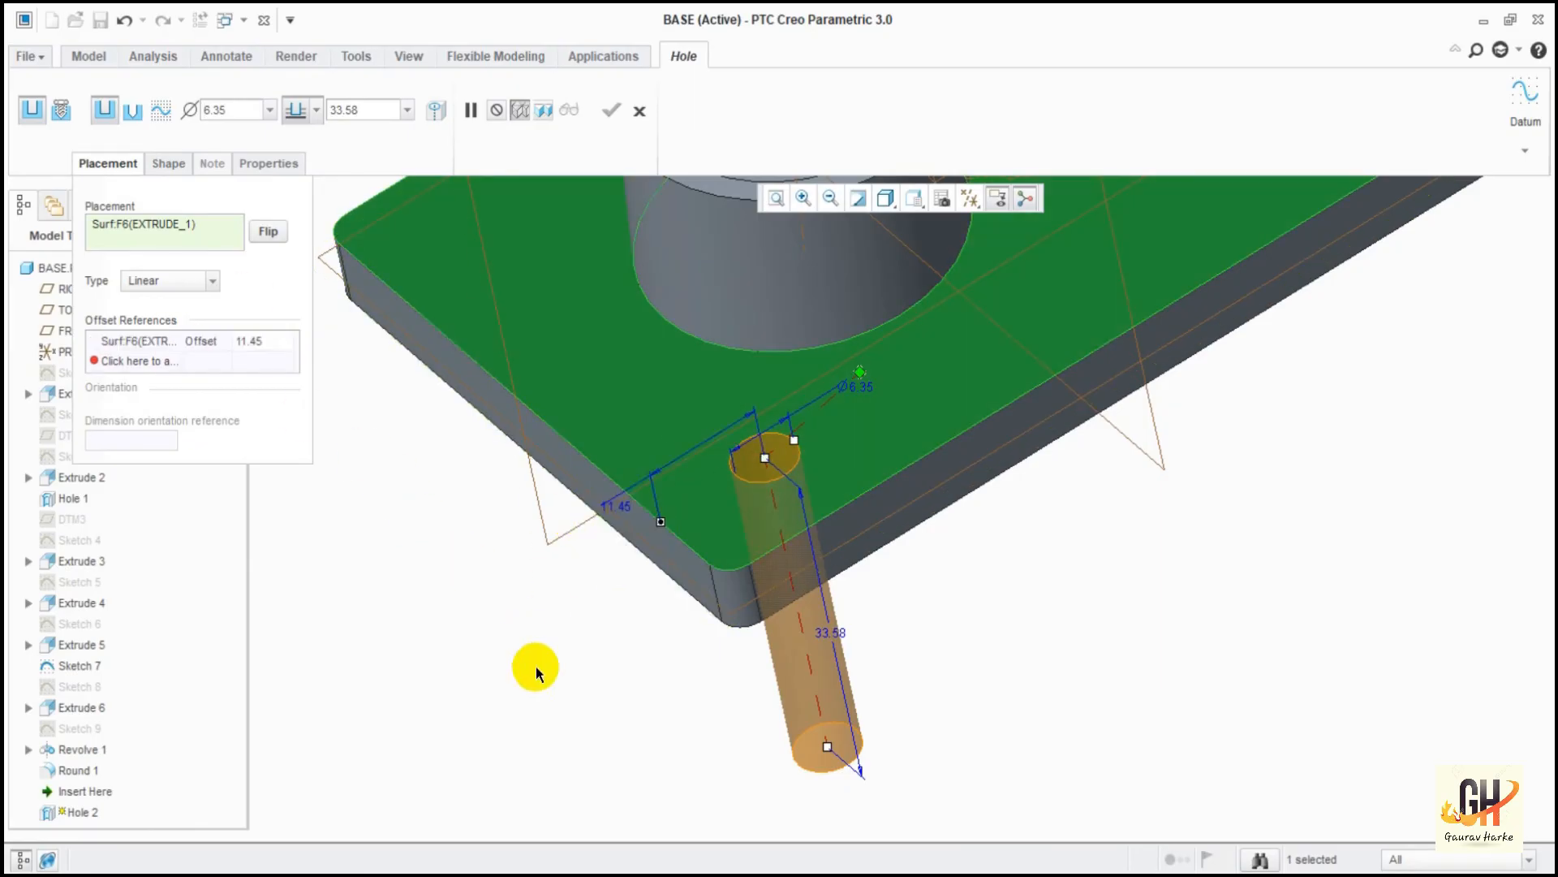
pyautogui.moveTo(860, 373); pyautogui.dragTo(912, 487)
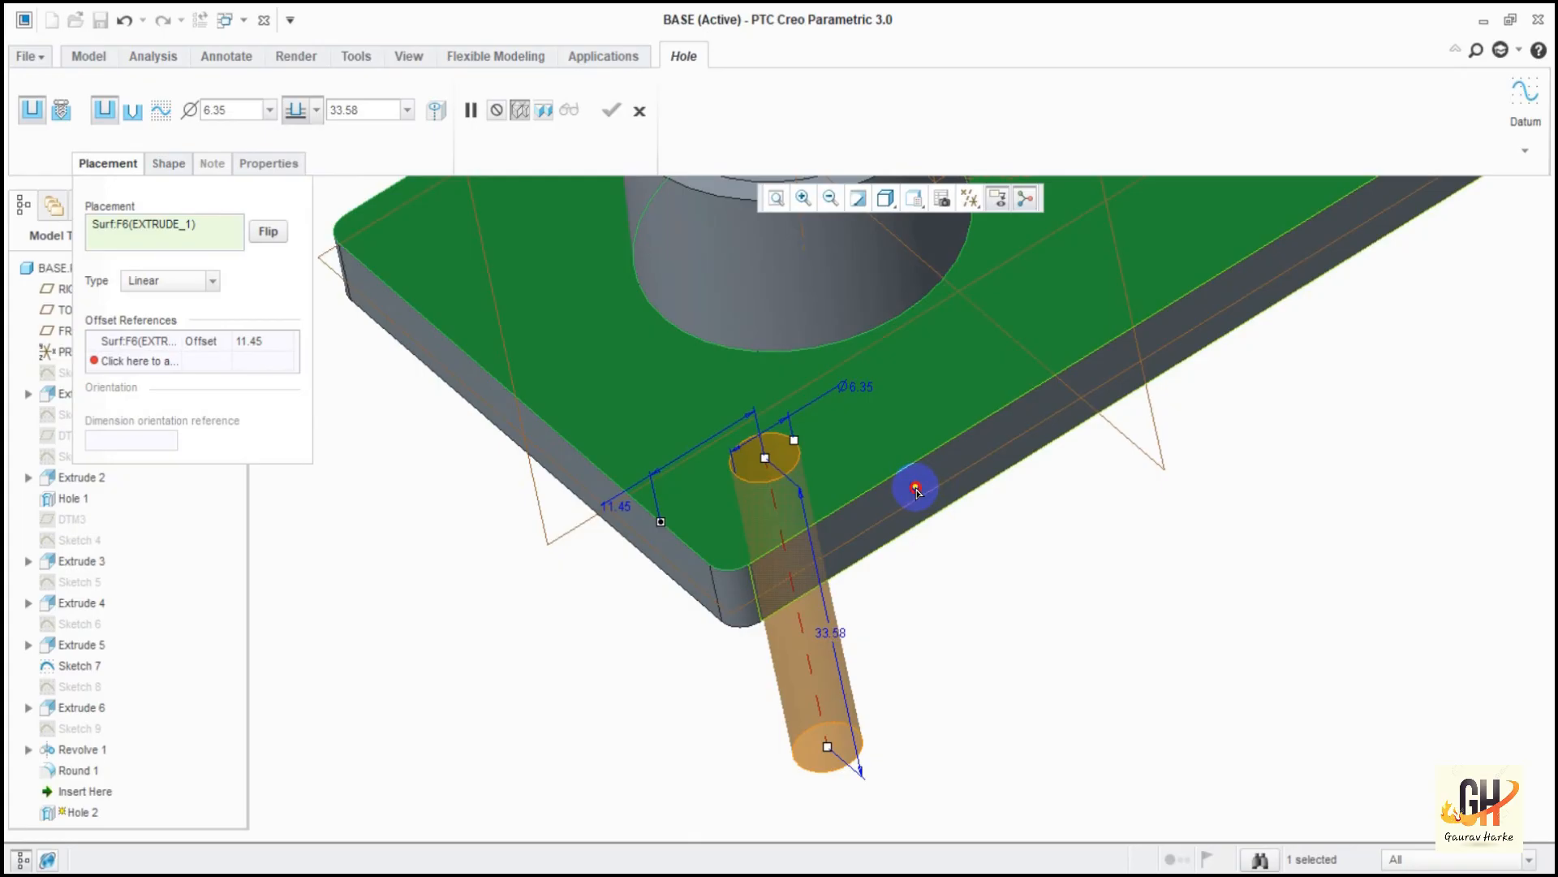
pyautogui.click(625, 509)
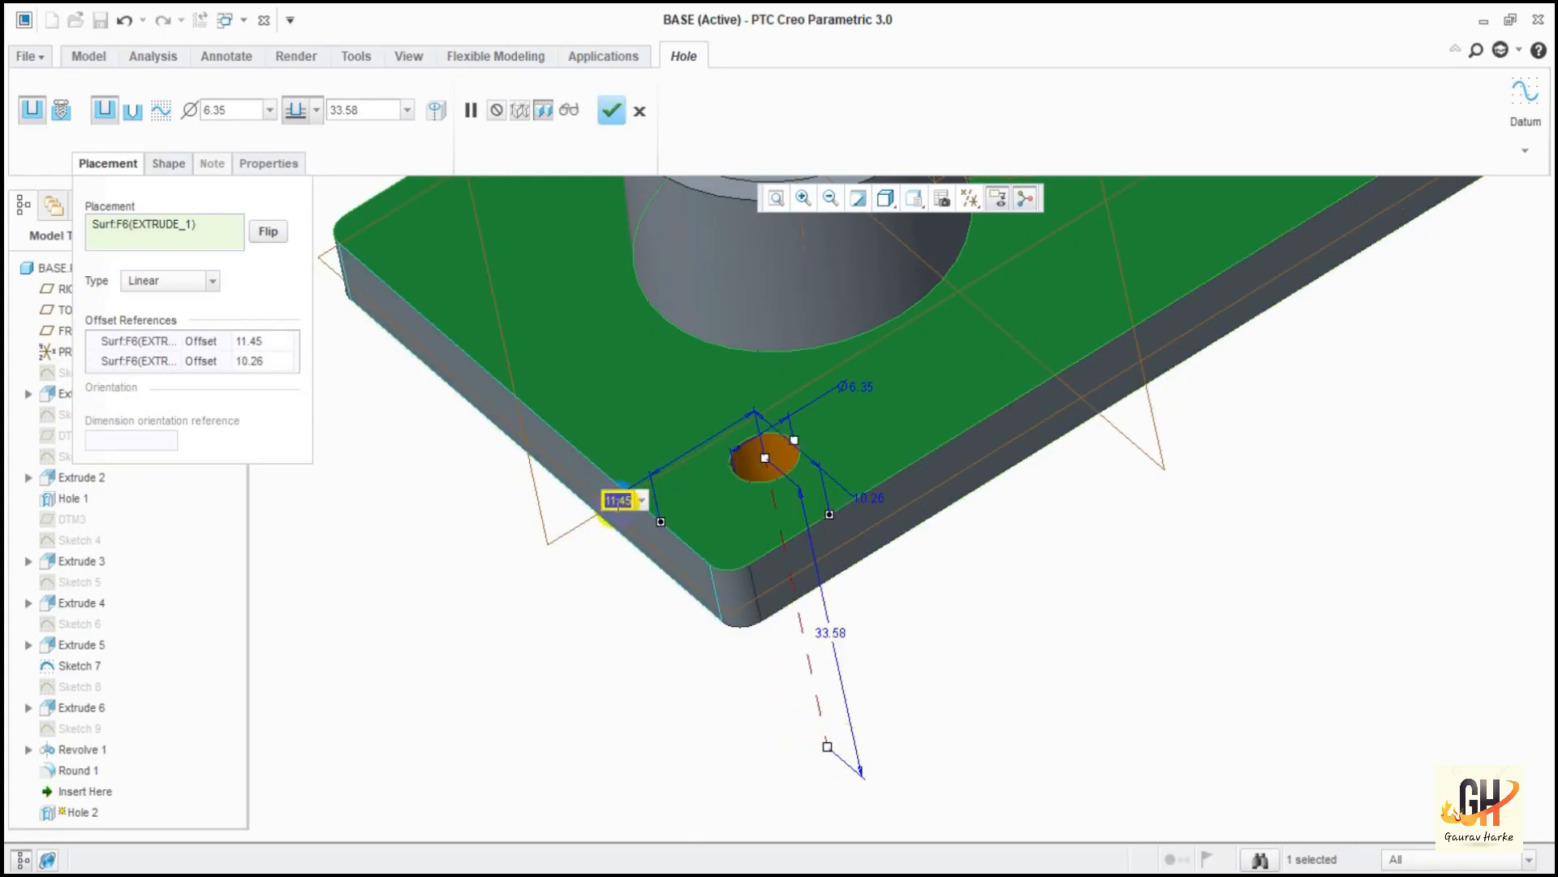
pyautogui.press('Return')
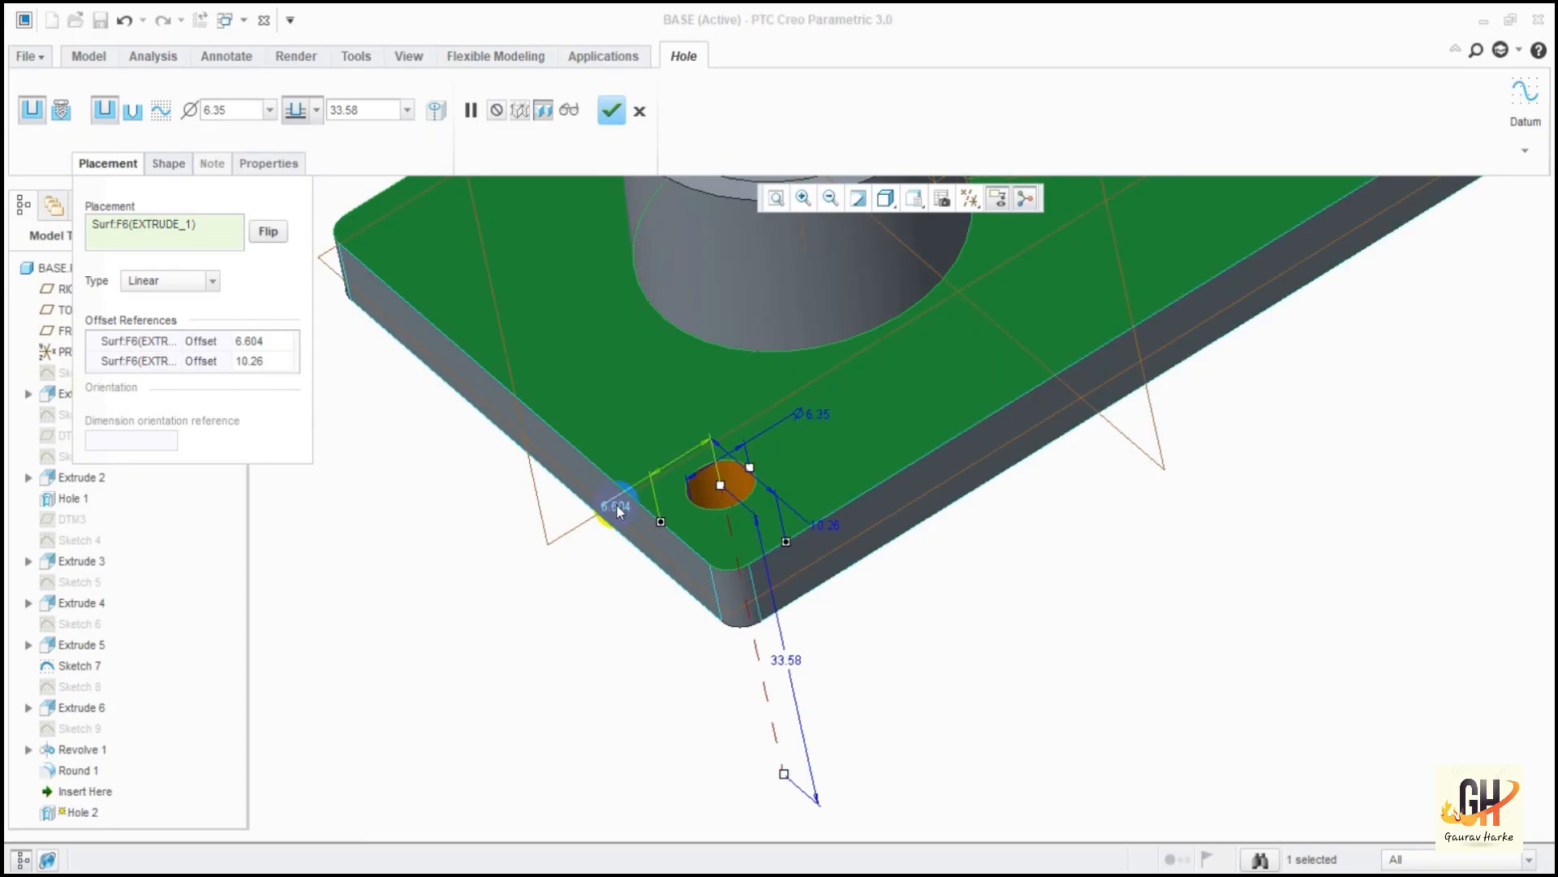
pyautogui.doubleClick(831, 524)
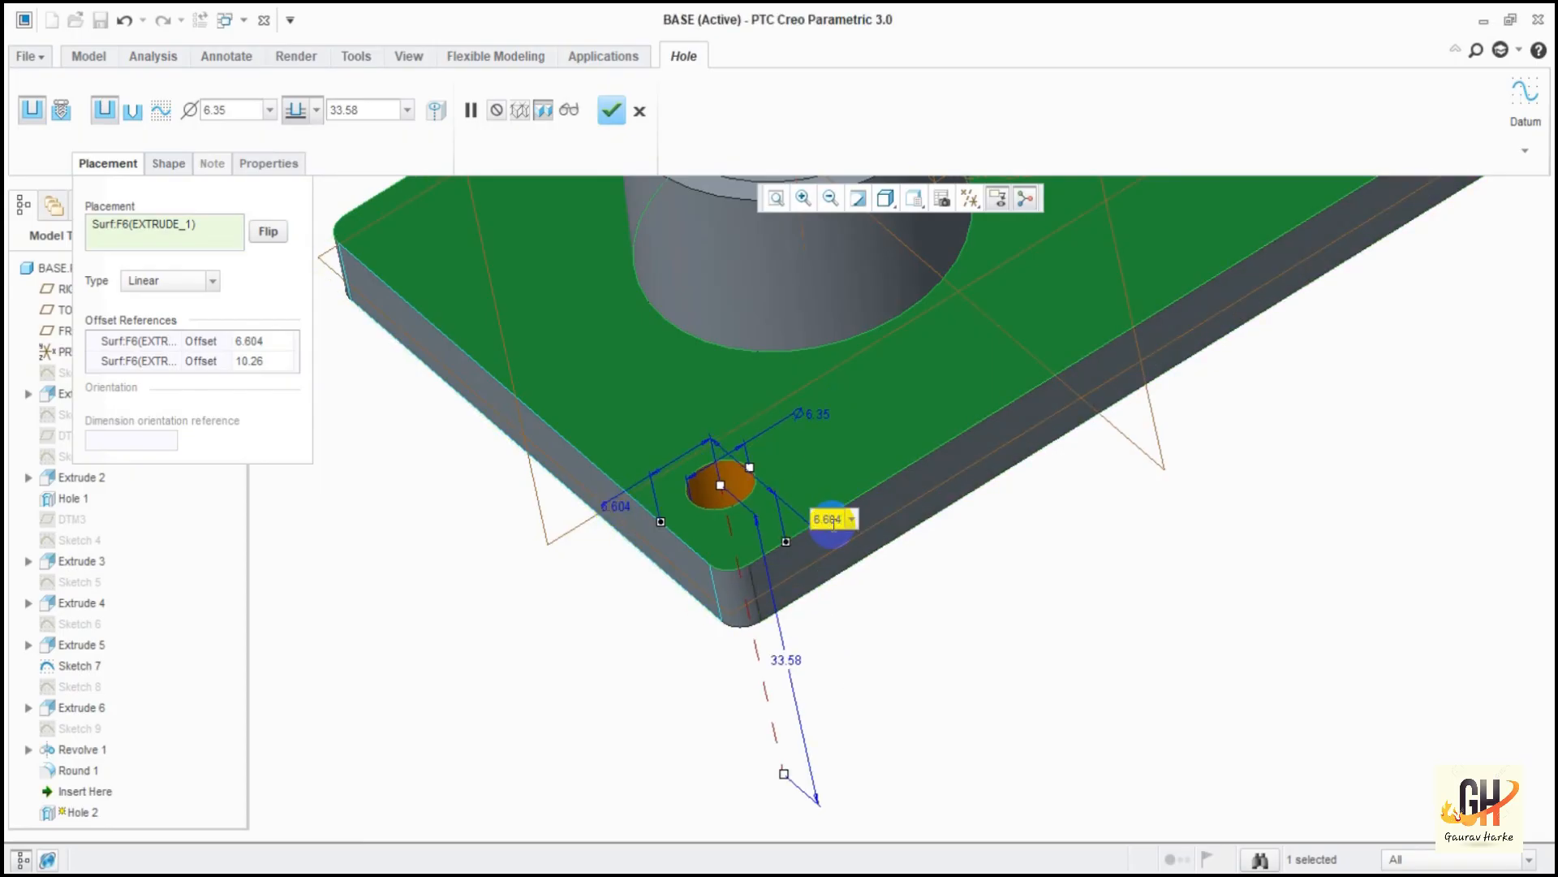
pyautogui.press('Return')
# Set the corner hole's depth option to To Next and complete the hole.
pyautogui.click(169, 163)
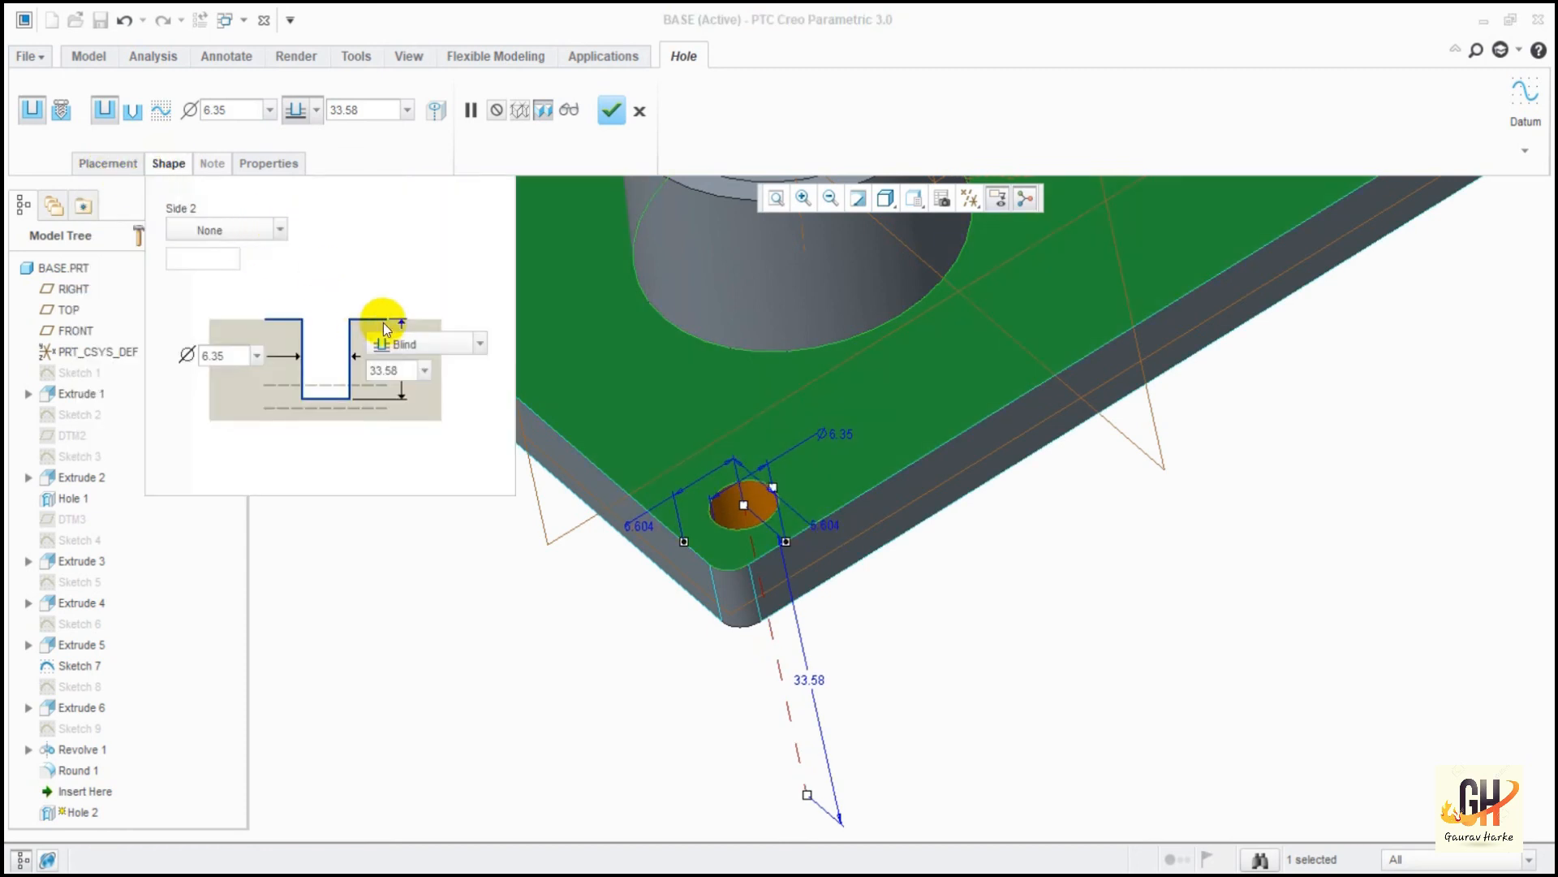
pyautogui.click(412, 344)
pyautogui.scroll(-1, 412, 397)
pyautogui.scroll(1, 414, 389)
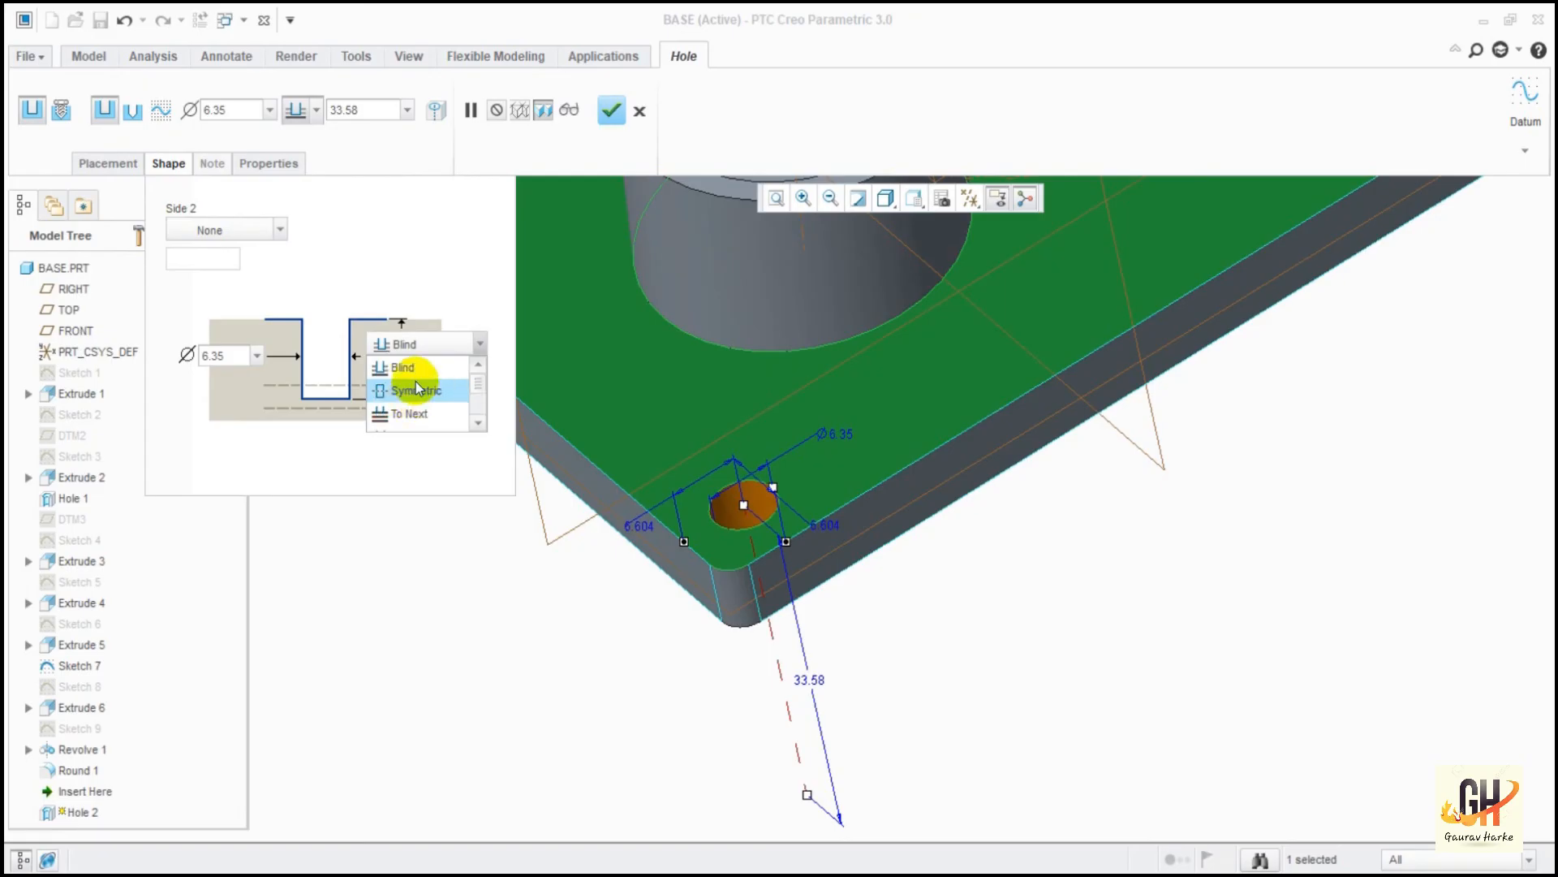
pyautogui.click(421, 413)
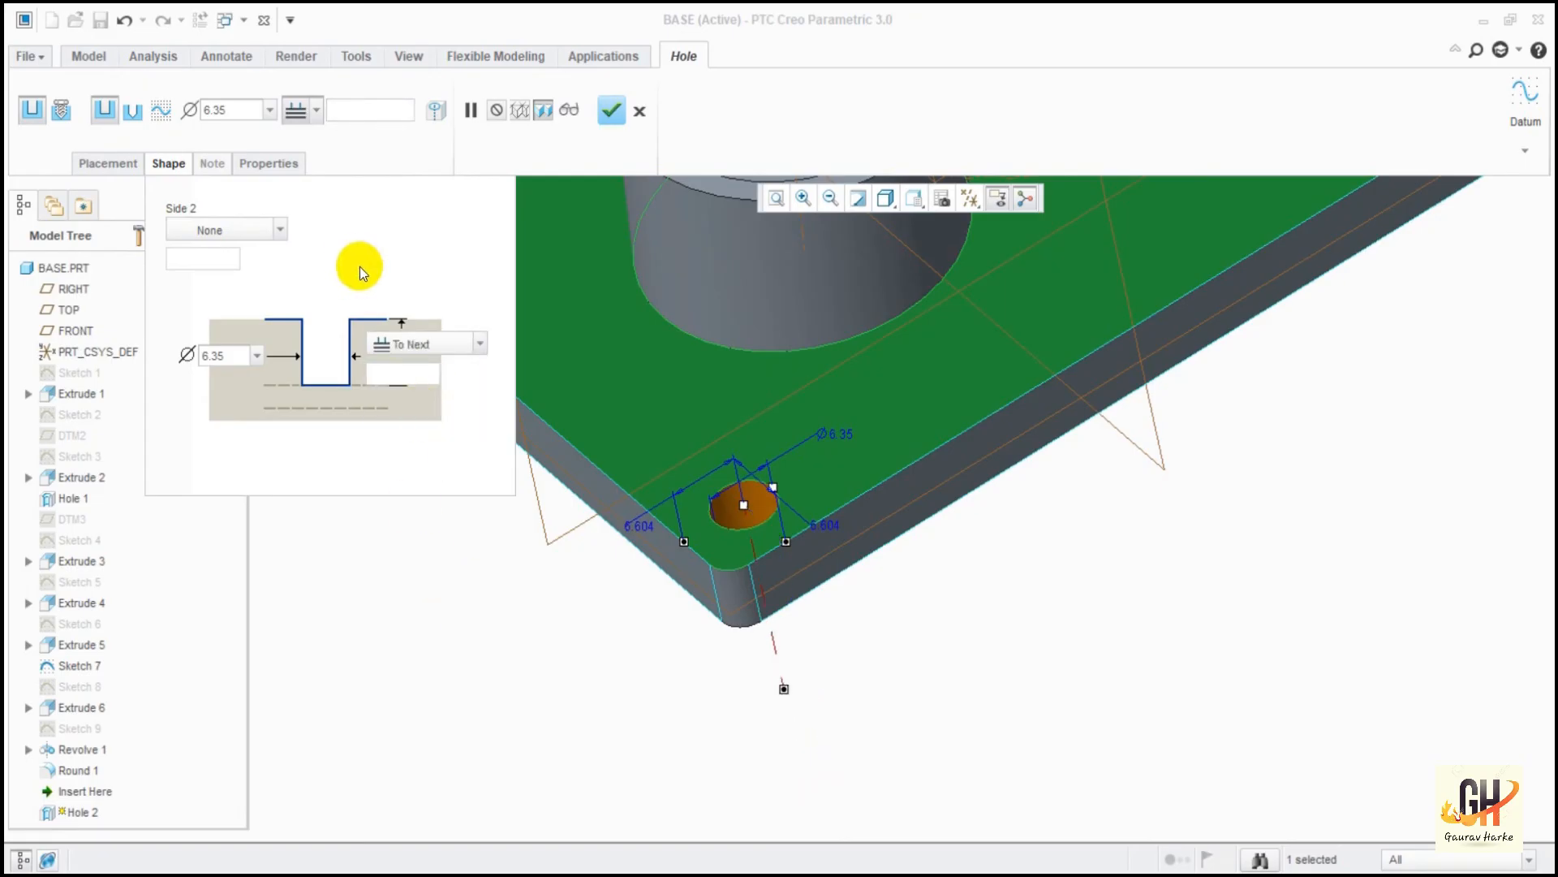
pyautogui.click(612, 110)
pyautogui.moveTo(431, 512); pyautogui.dragTo(912, 434, button='middle')
pyautogui.keyDown('shift'); pyautogui.moveTo(1054, 723); pyautogui.dragTo(956, 747, button='middle'); pyautogui.keyUp('shift')
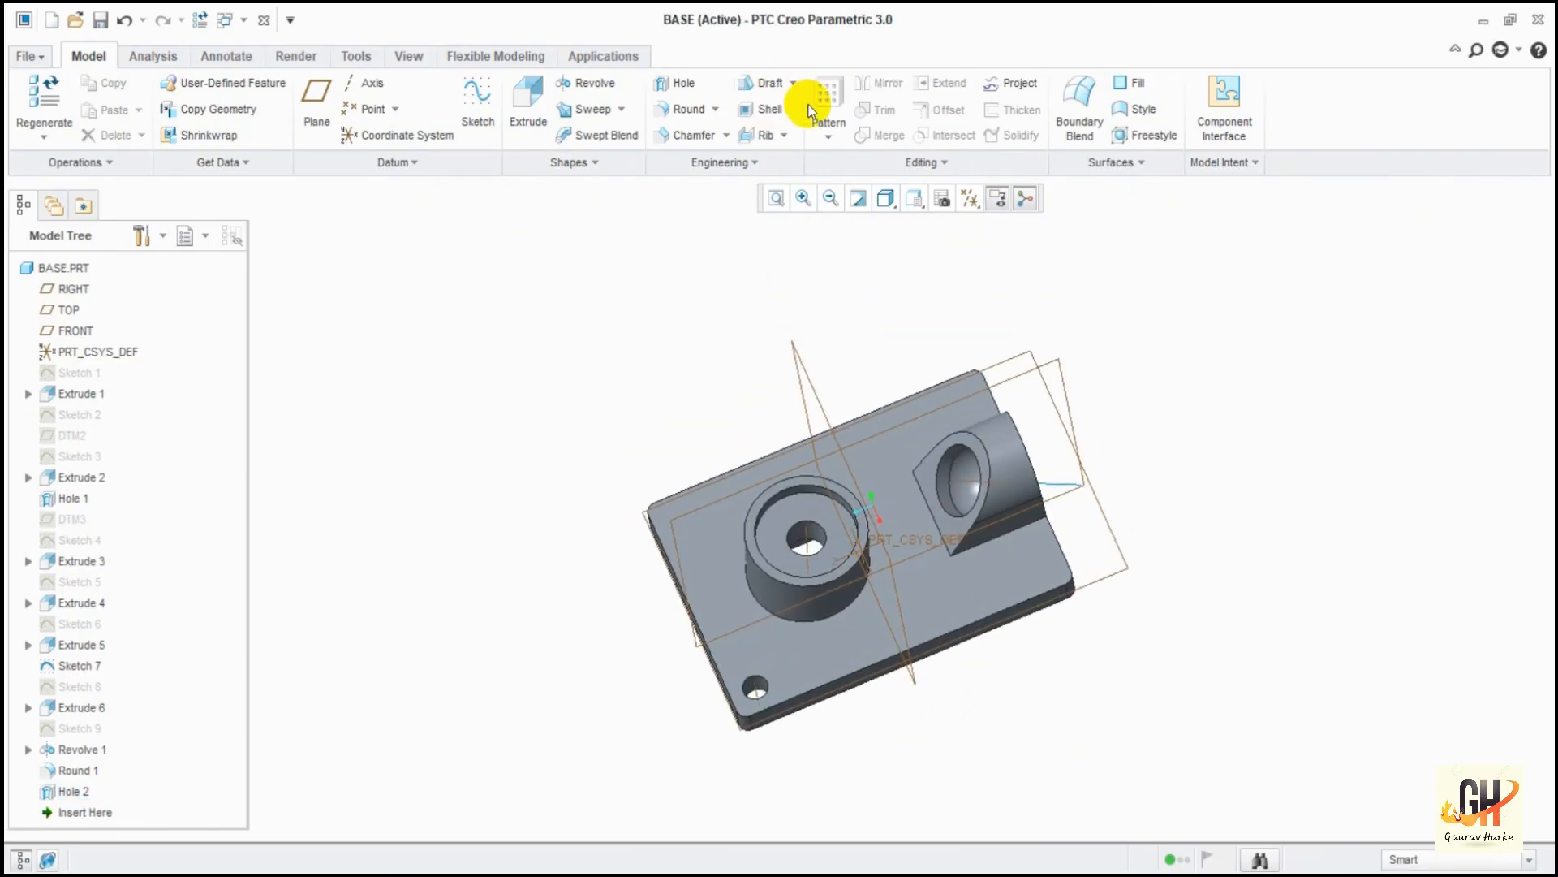
pyautogui.click(75, 792)
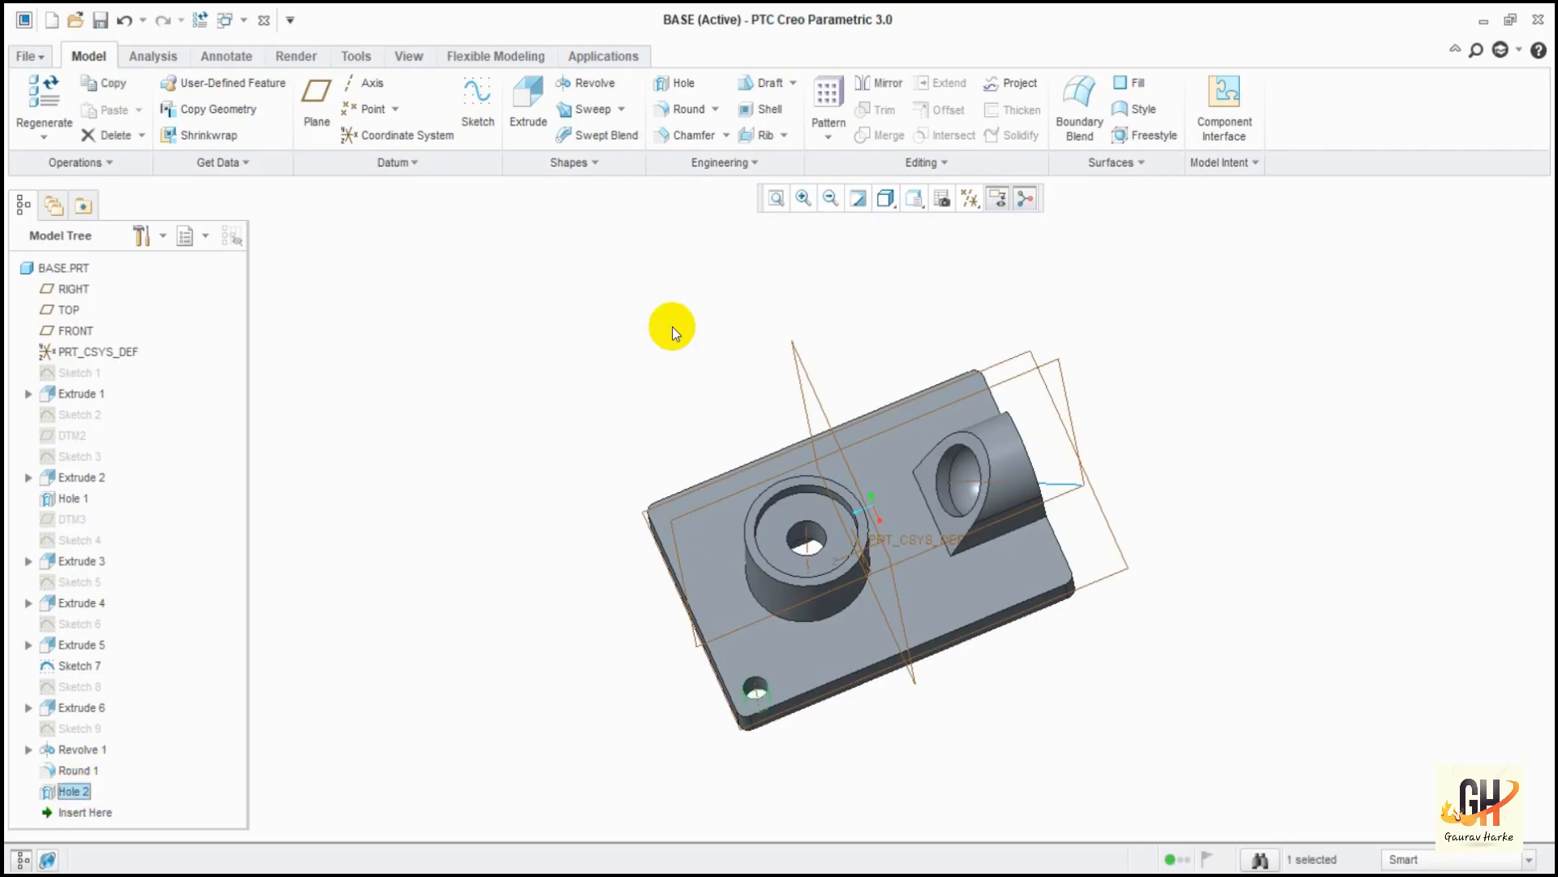
pyautogui.click(827, 140)
pyautogui.click(841, 162)
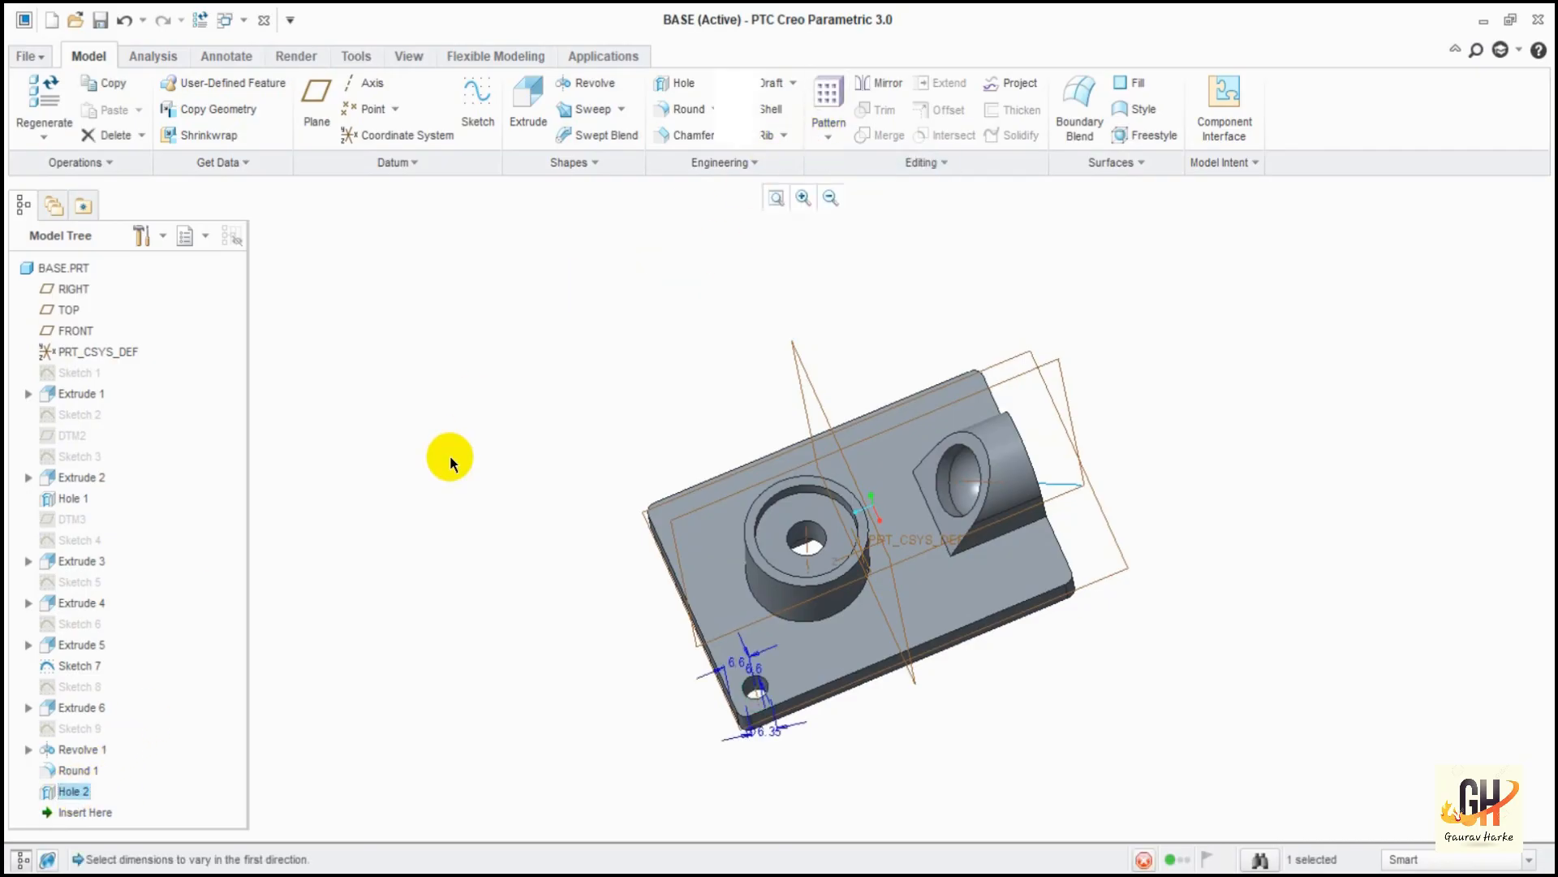
pyautogui.click(690, 114)
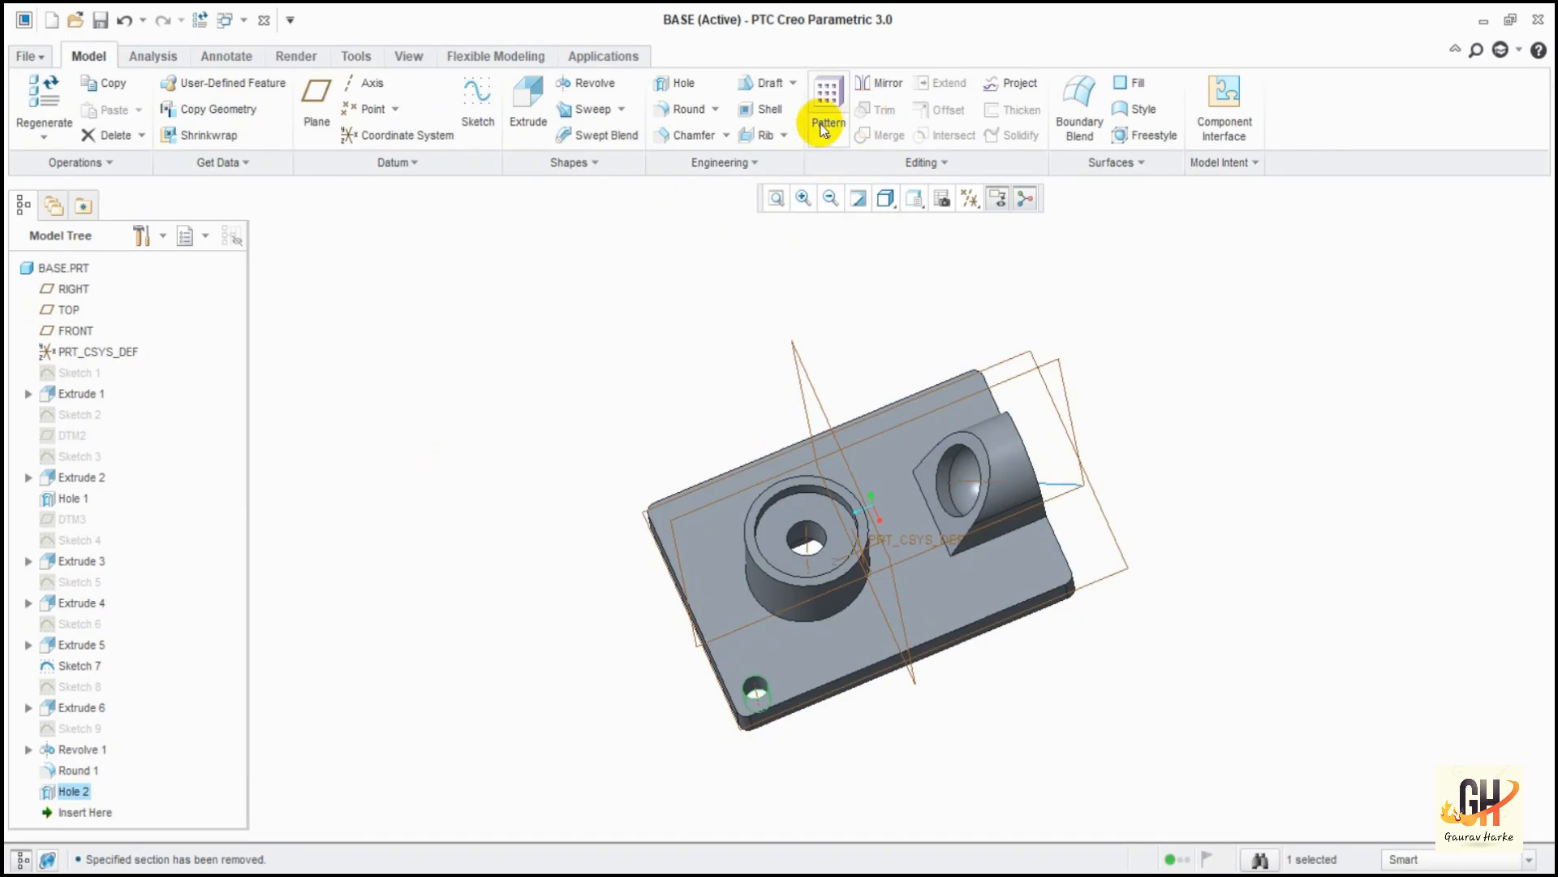
pyautogui.click(826, 134)
# Start a direction geometry pattern of the corner hole, with the RIGHT plane as first and the FRONT plane as second direction reference.
pyautogui.click(68, 797)
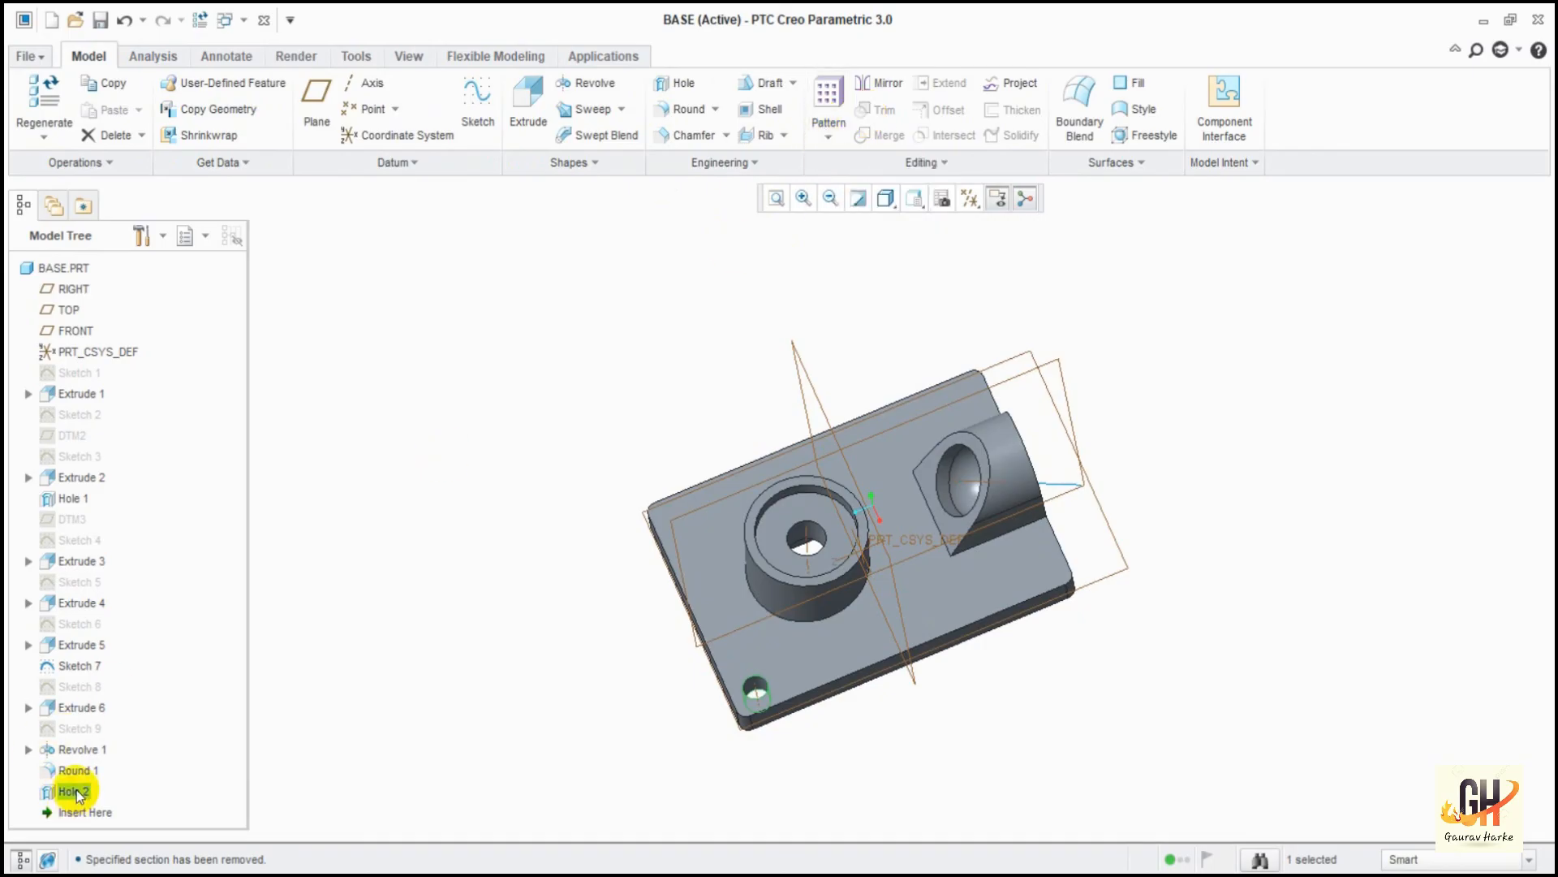
pyautogui.click(144, 760)
pyautogui.click(828, 135)
pyautogui.click(848, 177)
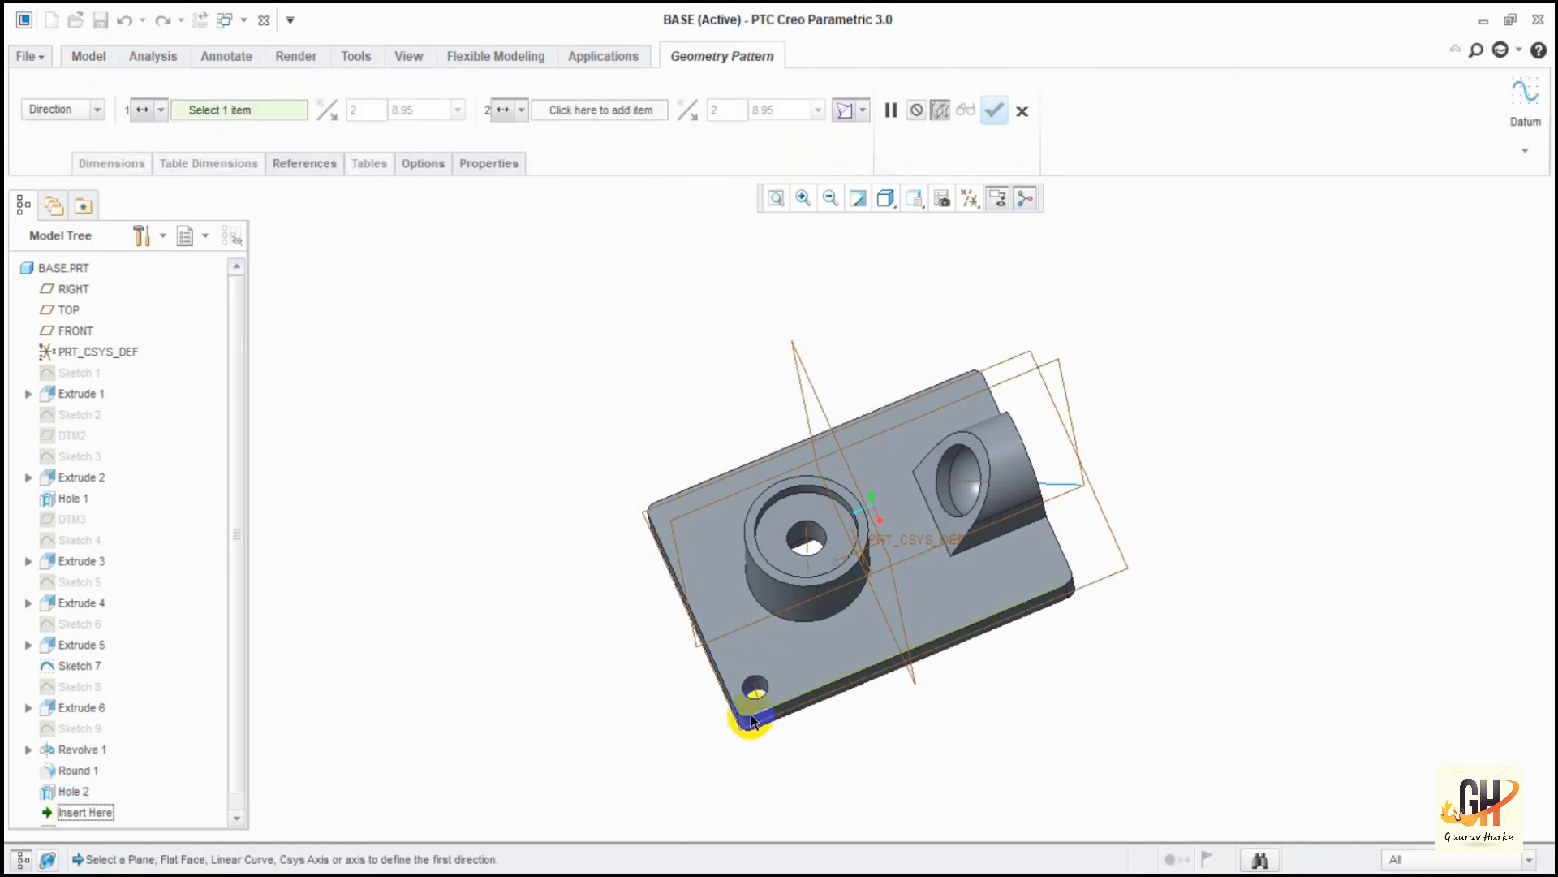
pyautogui.click(804, 370)
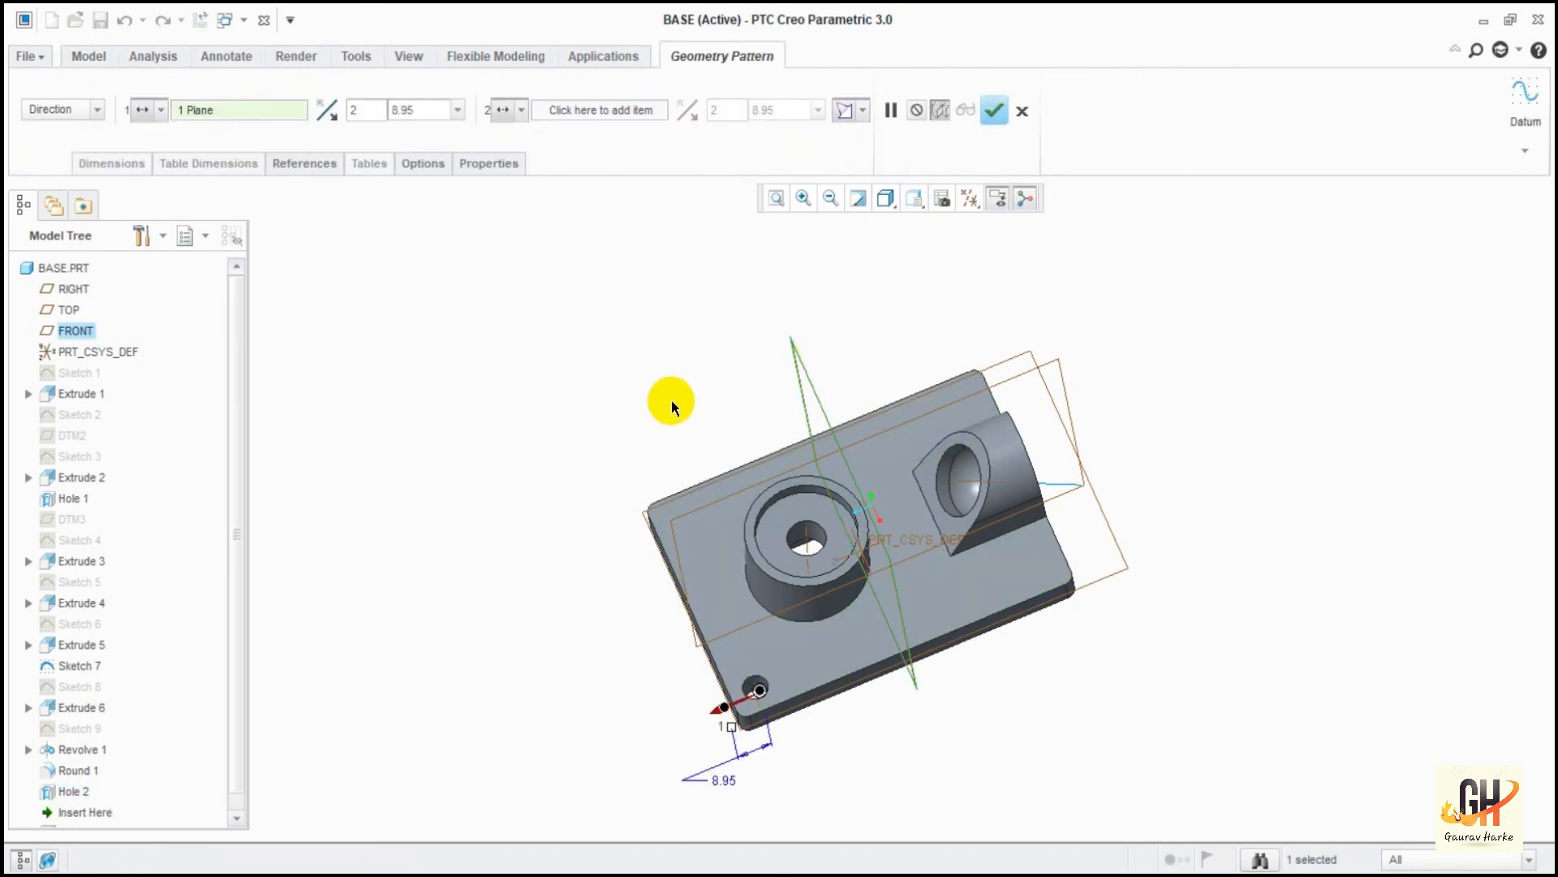
pyautogui.click(1072, 384)
pyautogui.moveTo(1151, 599); pyautogui.dragTo(1190, 524, button='middle')
pyautogui.click(595, 110)
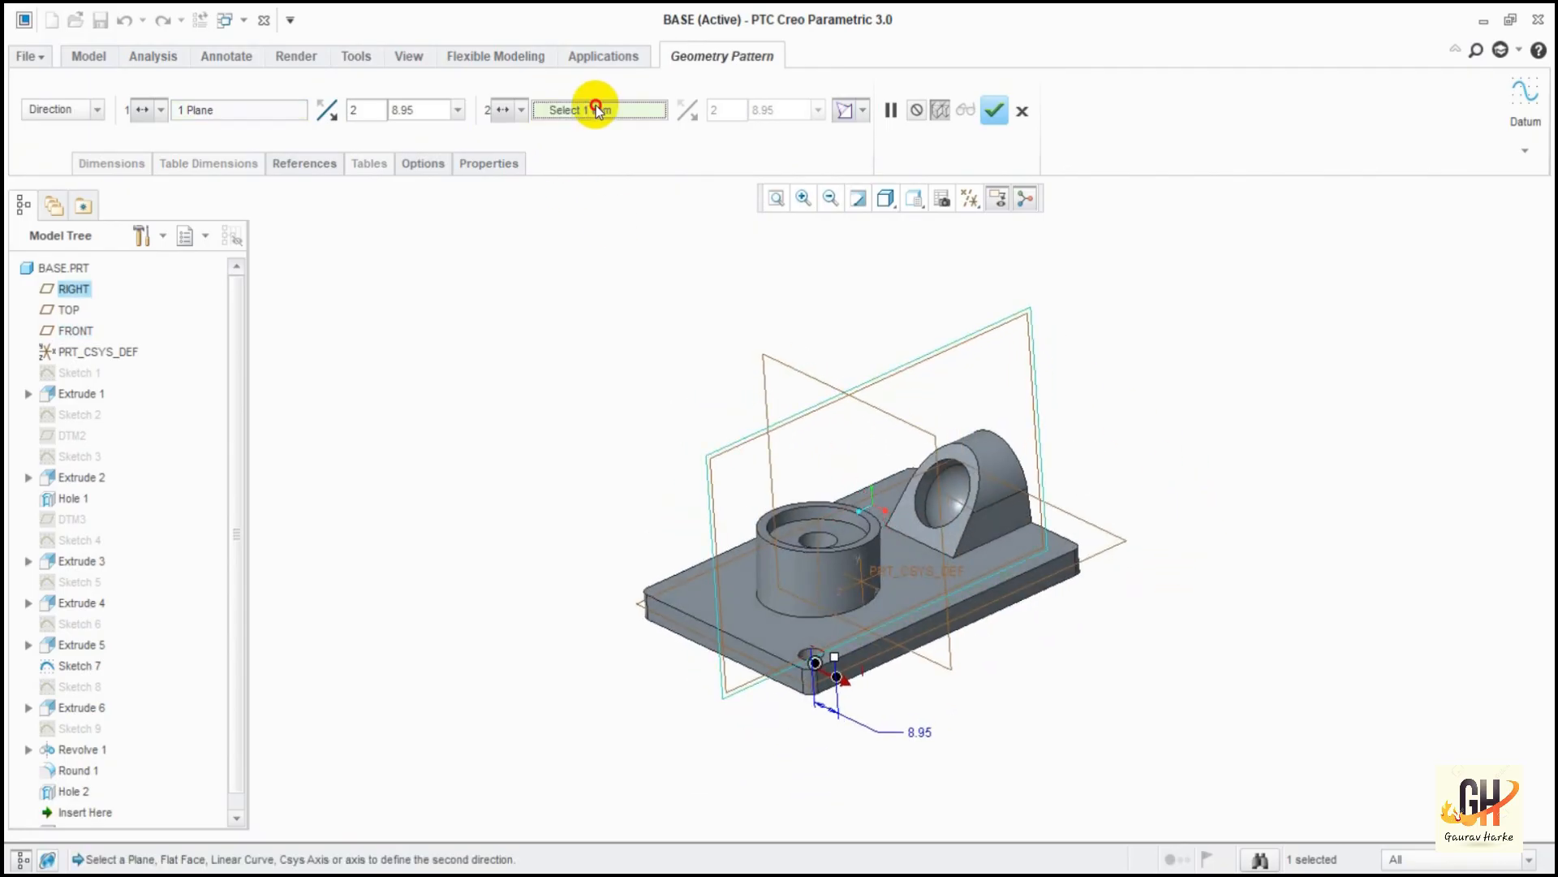
pyautogui.click(810, 368)
pyautogui.moveTo(497, 599); pyautogui.dragTo(511, 619, button='middle')
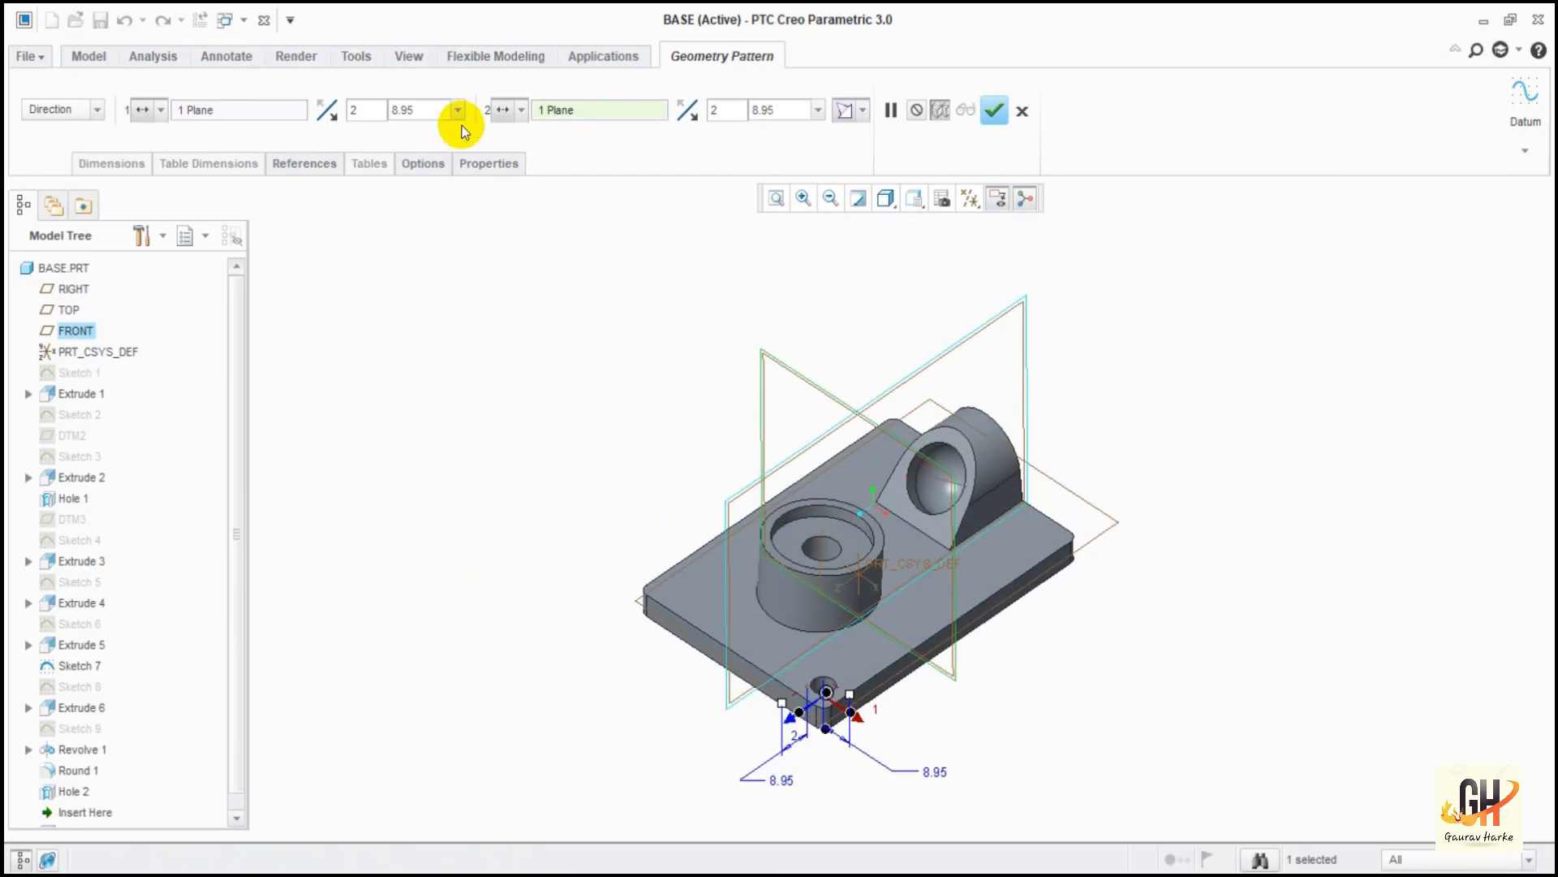
# Reverse the pattern's first direction and set its spacing to 50.80, keeping two members.
pyautogui.click(329, 110)
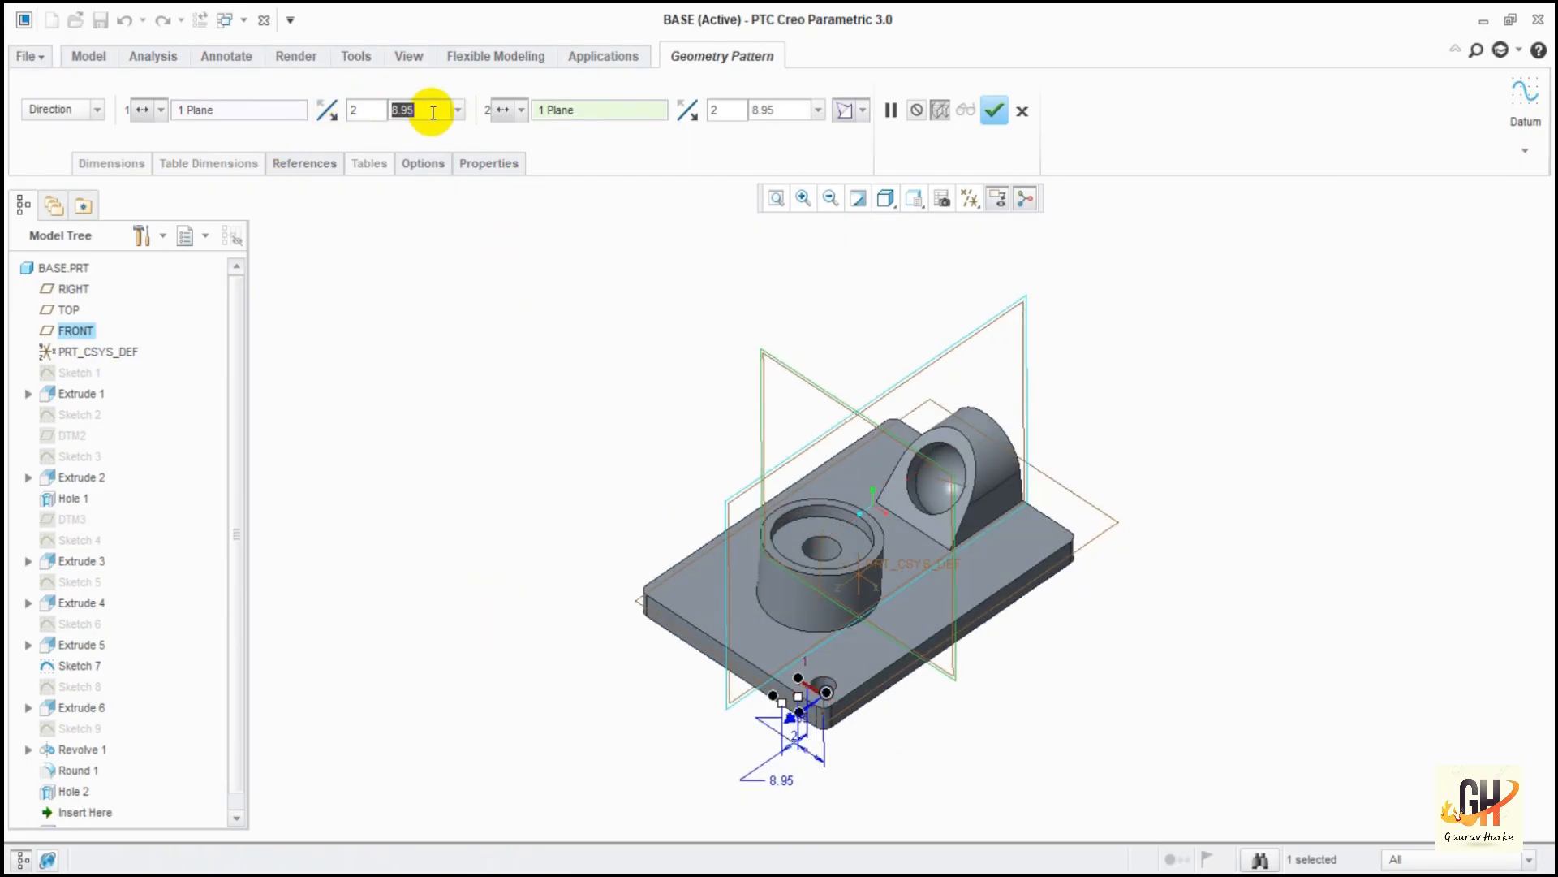
pyautogui.write('50.80')
pyautogui.press('Return')
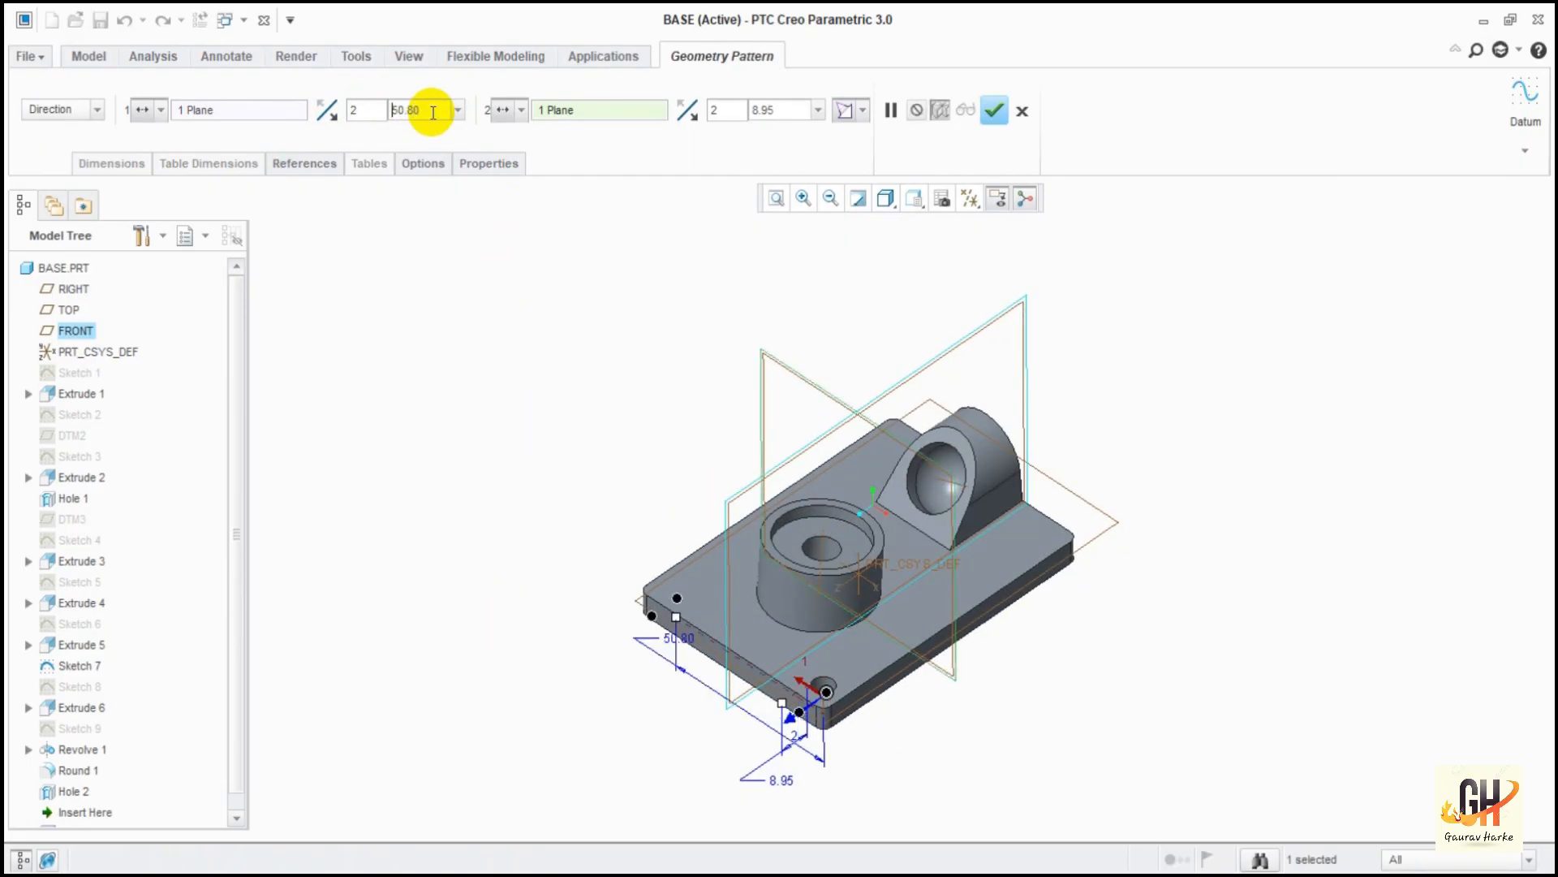
# Set the second direction's spacing to 76.2, reverse it towards the end block, and complete the hole pattern.
pyautogui.doubleClick(800, 115)
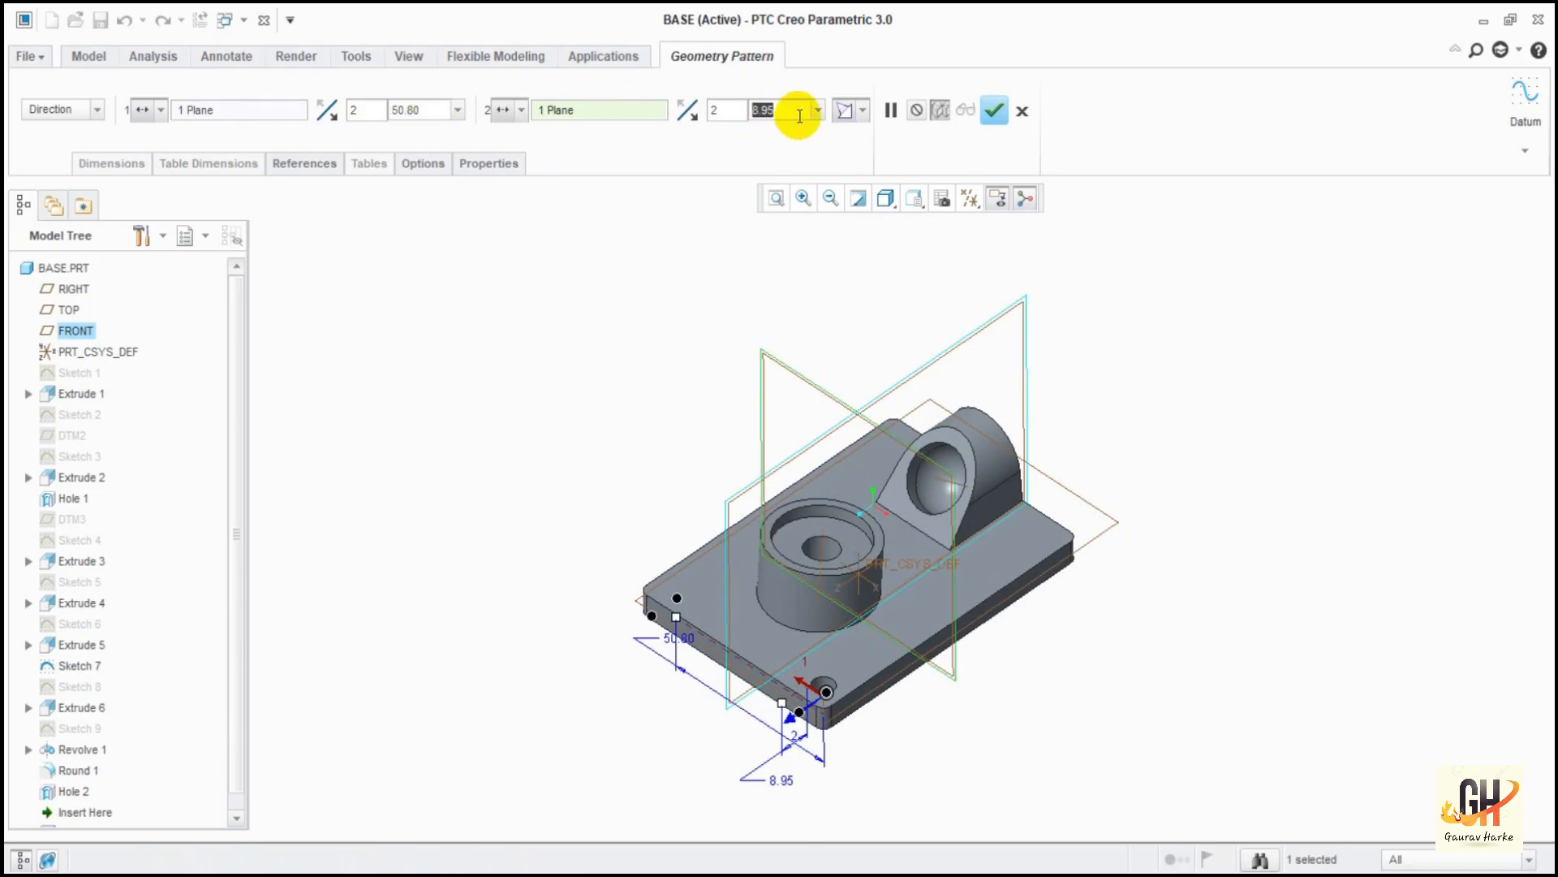
pyautogui.write('76.2')
pyautogui.press('Return')
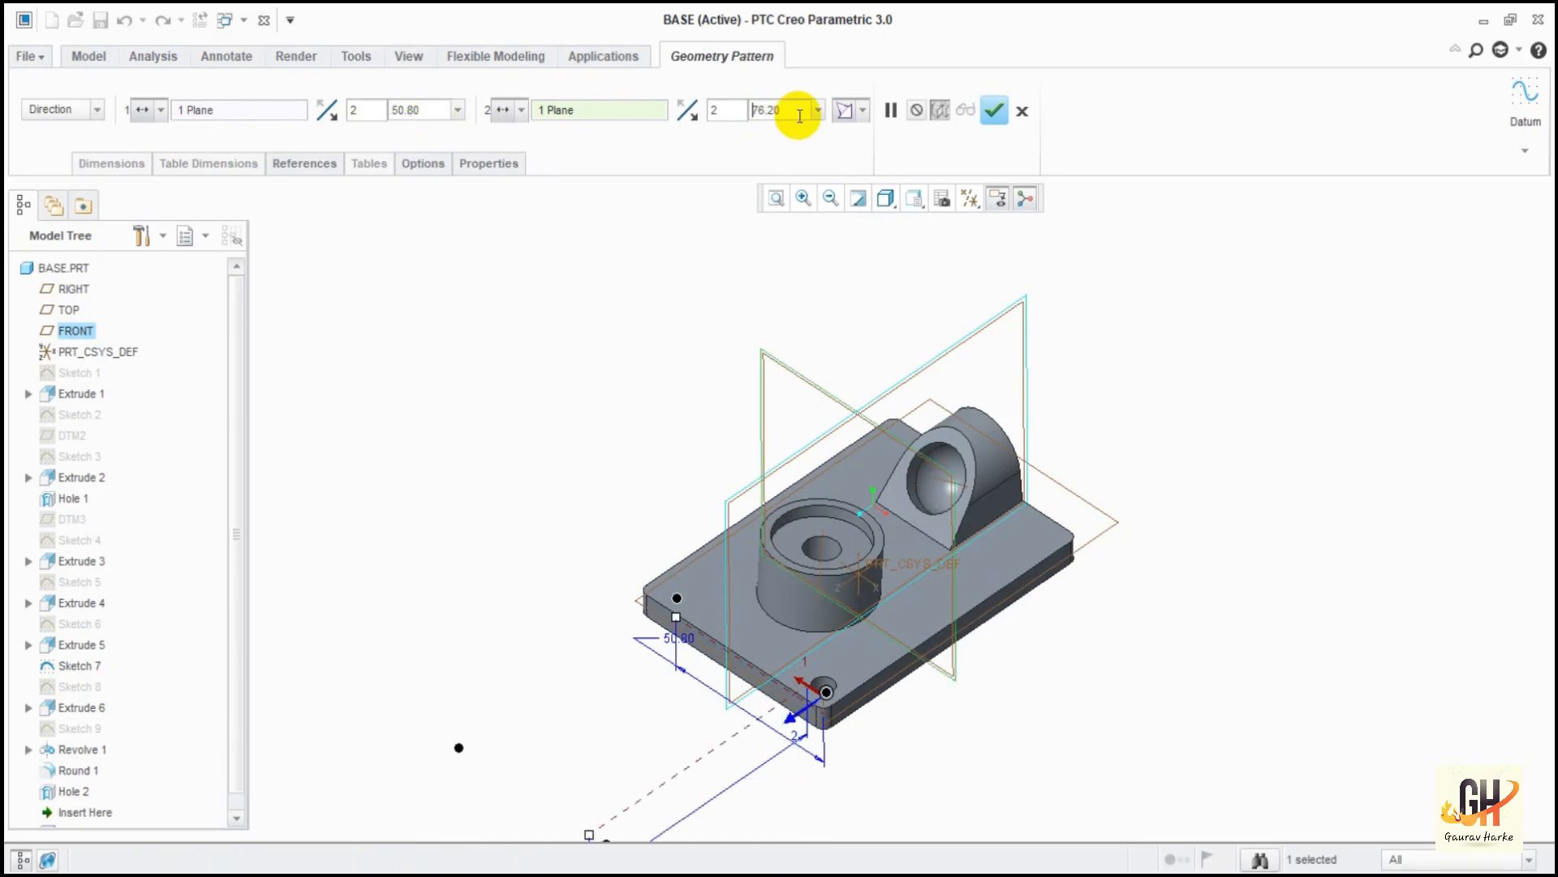
pyautogui.click(688, 113)
pyautogui.moveTo(1198, 461); pyautogui.dragTo(1173, 515, button='middle')
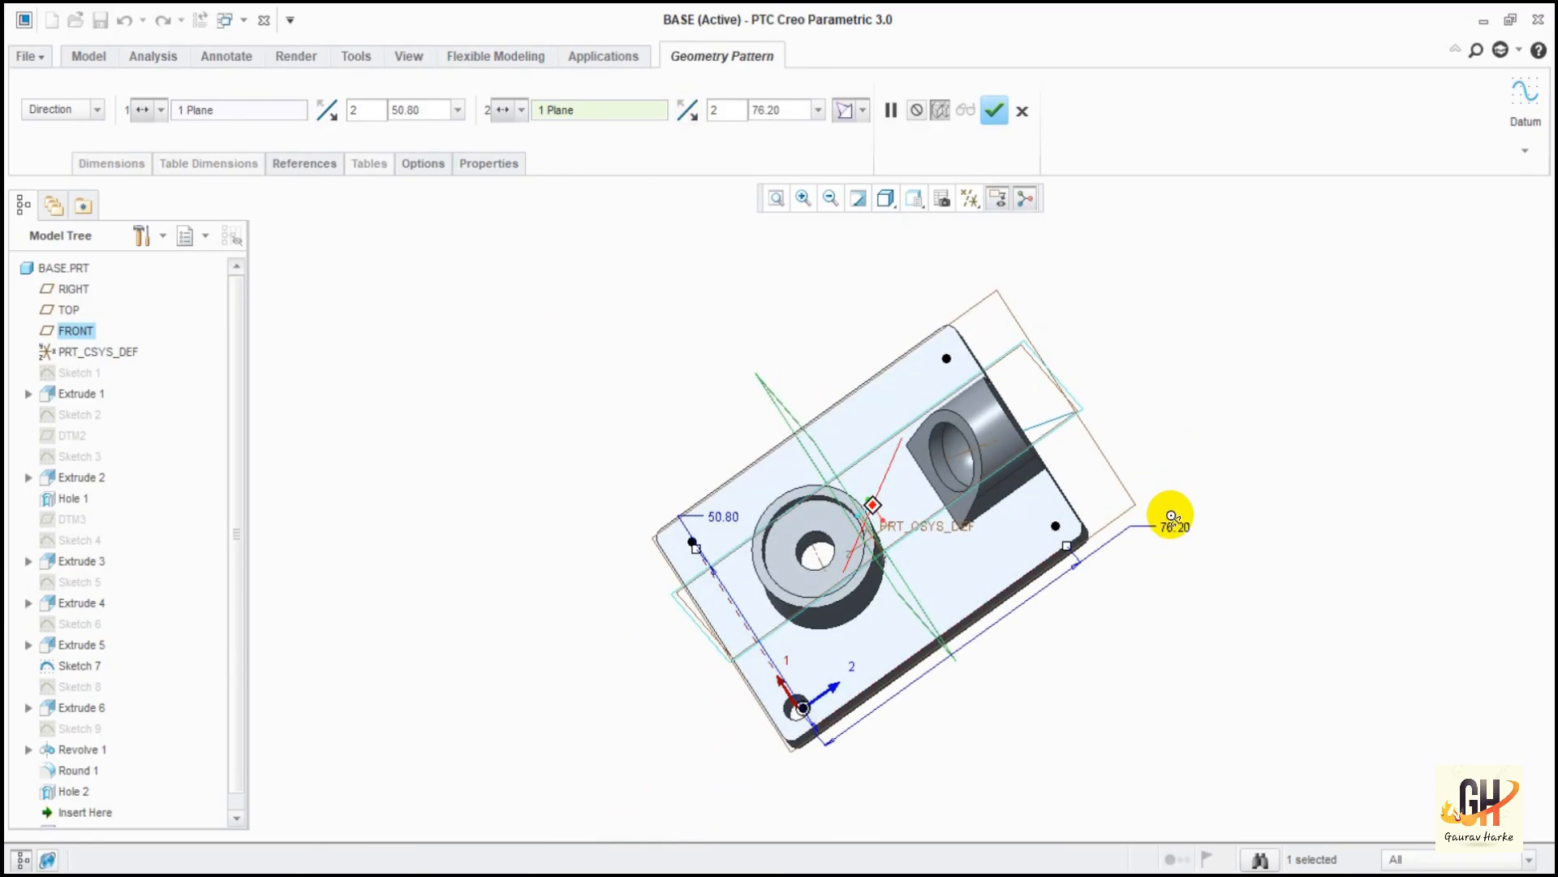
pyautogui.click(994, 110)
pyautogui.moveTo(452, 543); pyautogui.dragTo(664, 553, button='middle')
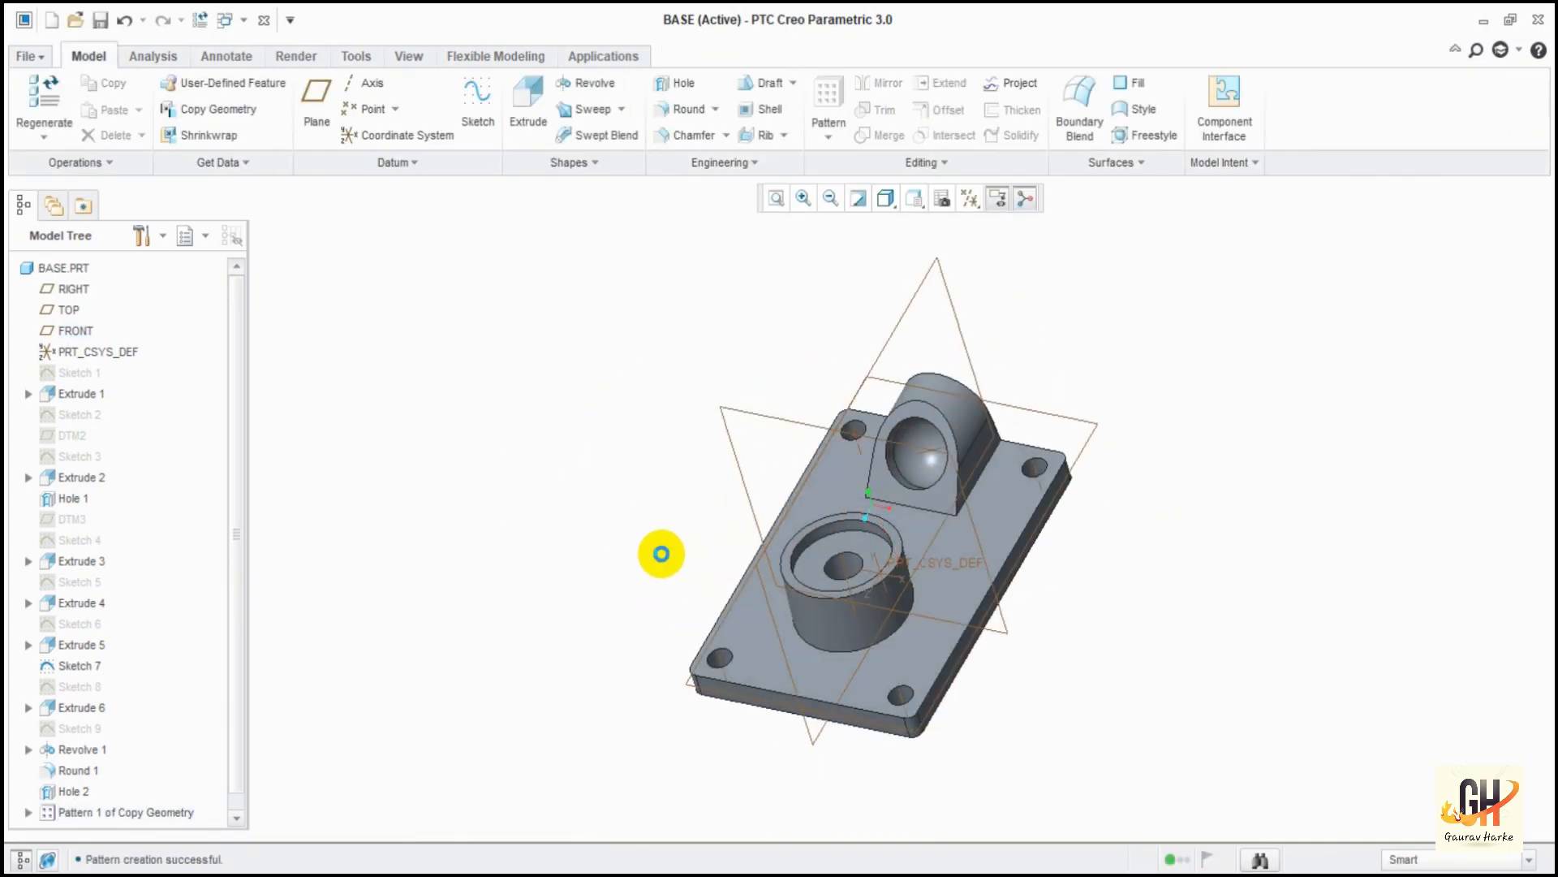
# Save the part and restore the default view orientation.
pyautogui.hotkey('ctrl', 's')
pyautogui.click(617, 715)
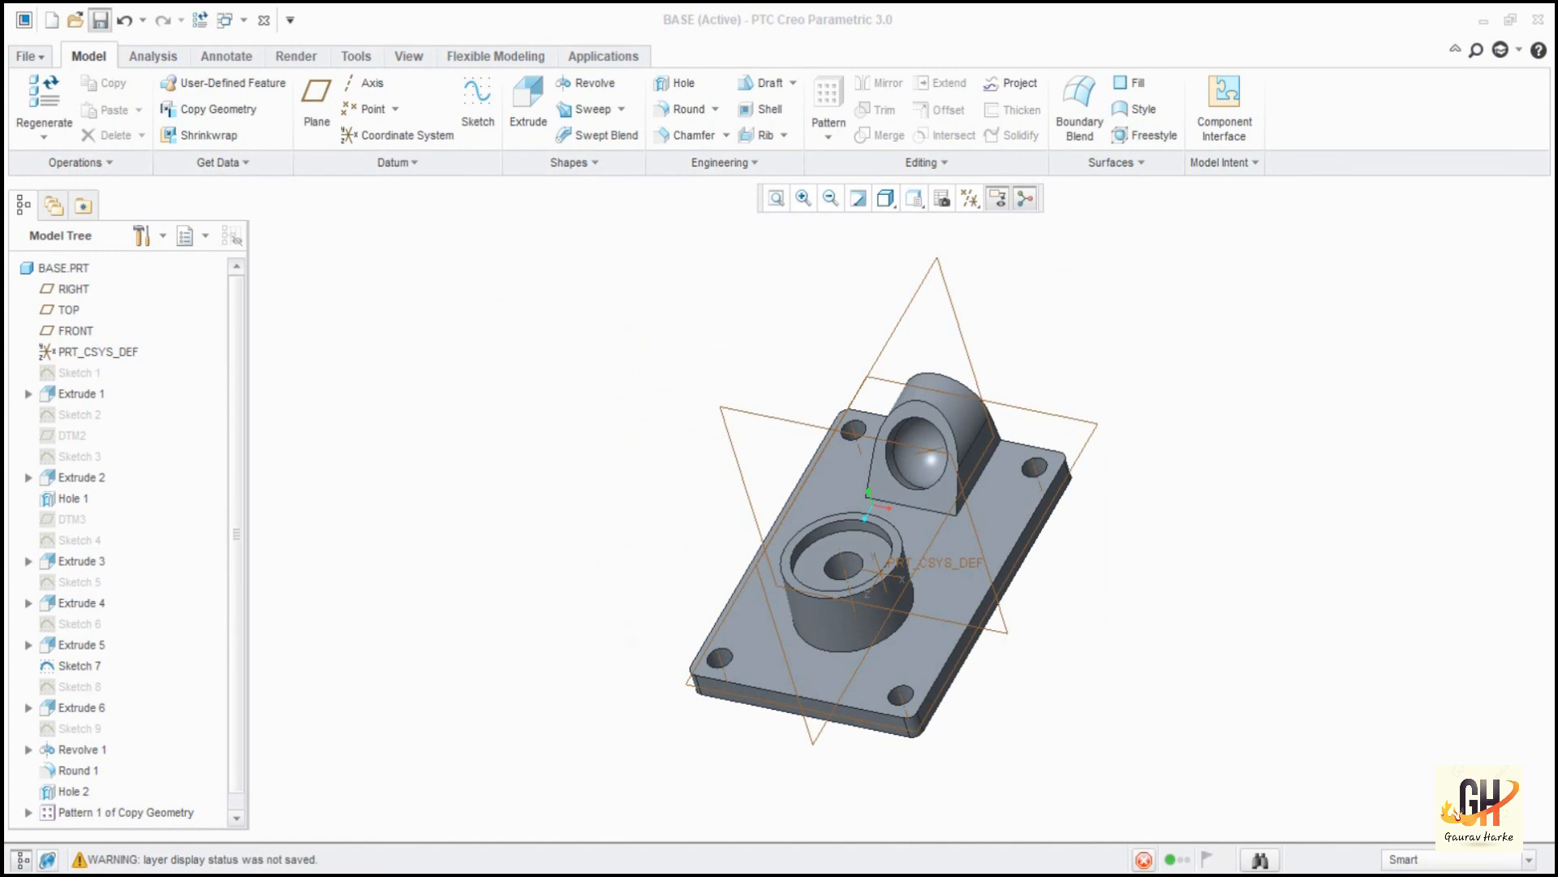
pyautogui.hotkey('ctrl', 'd')
# Round the upper and lower perimeter edges of the base plate with a radius of 0.762.
pyautogui.click(685, 115)
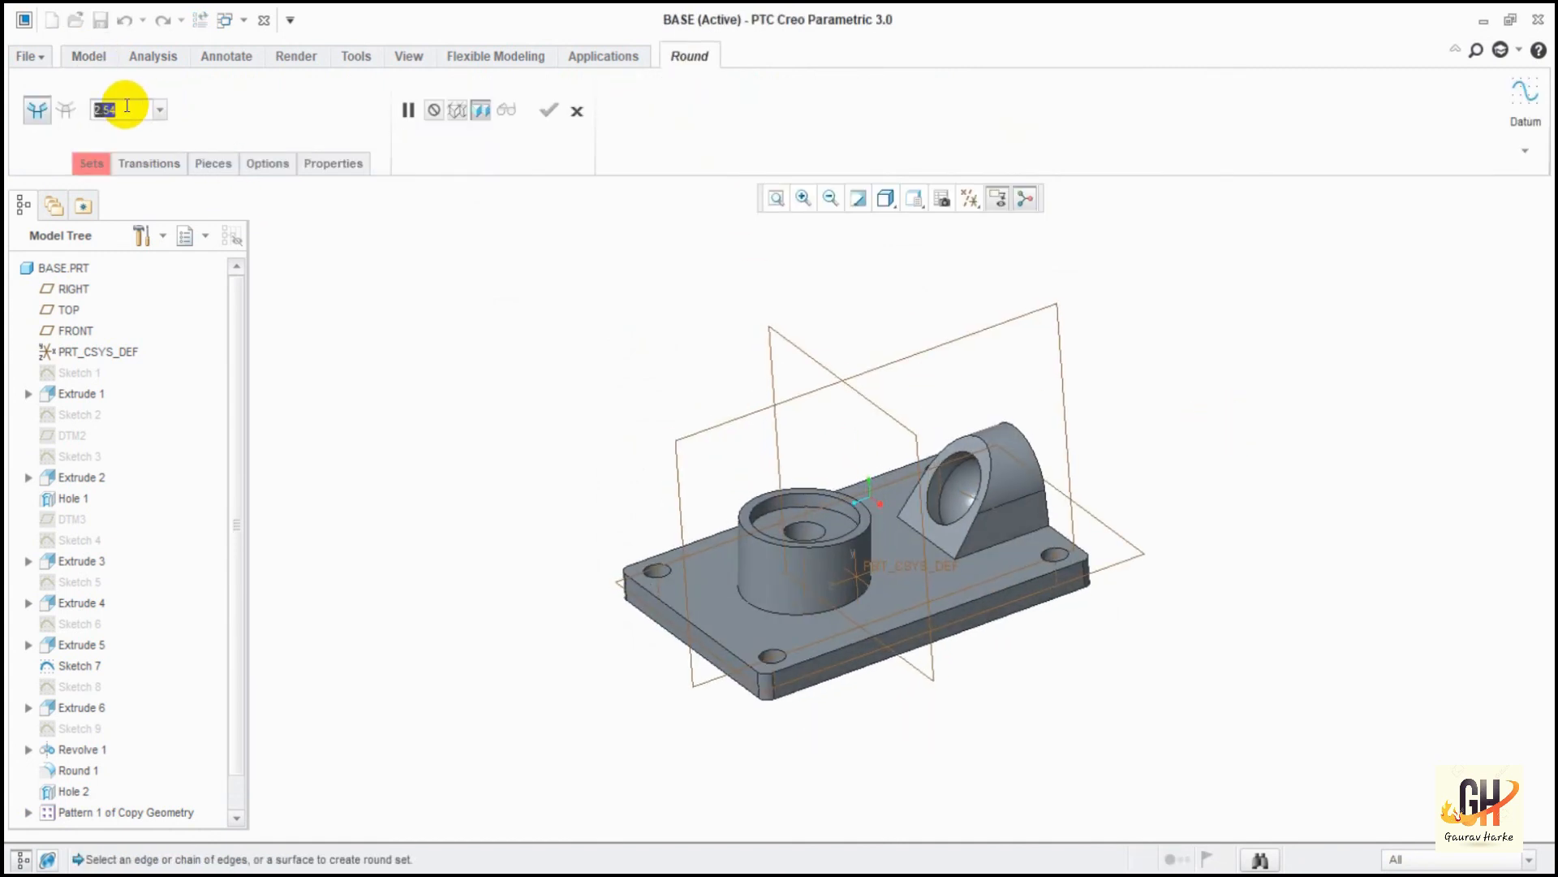
pyautogui.press('BackSpace')
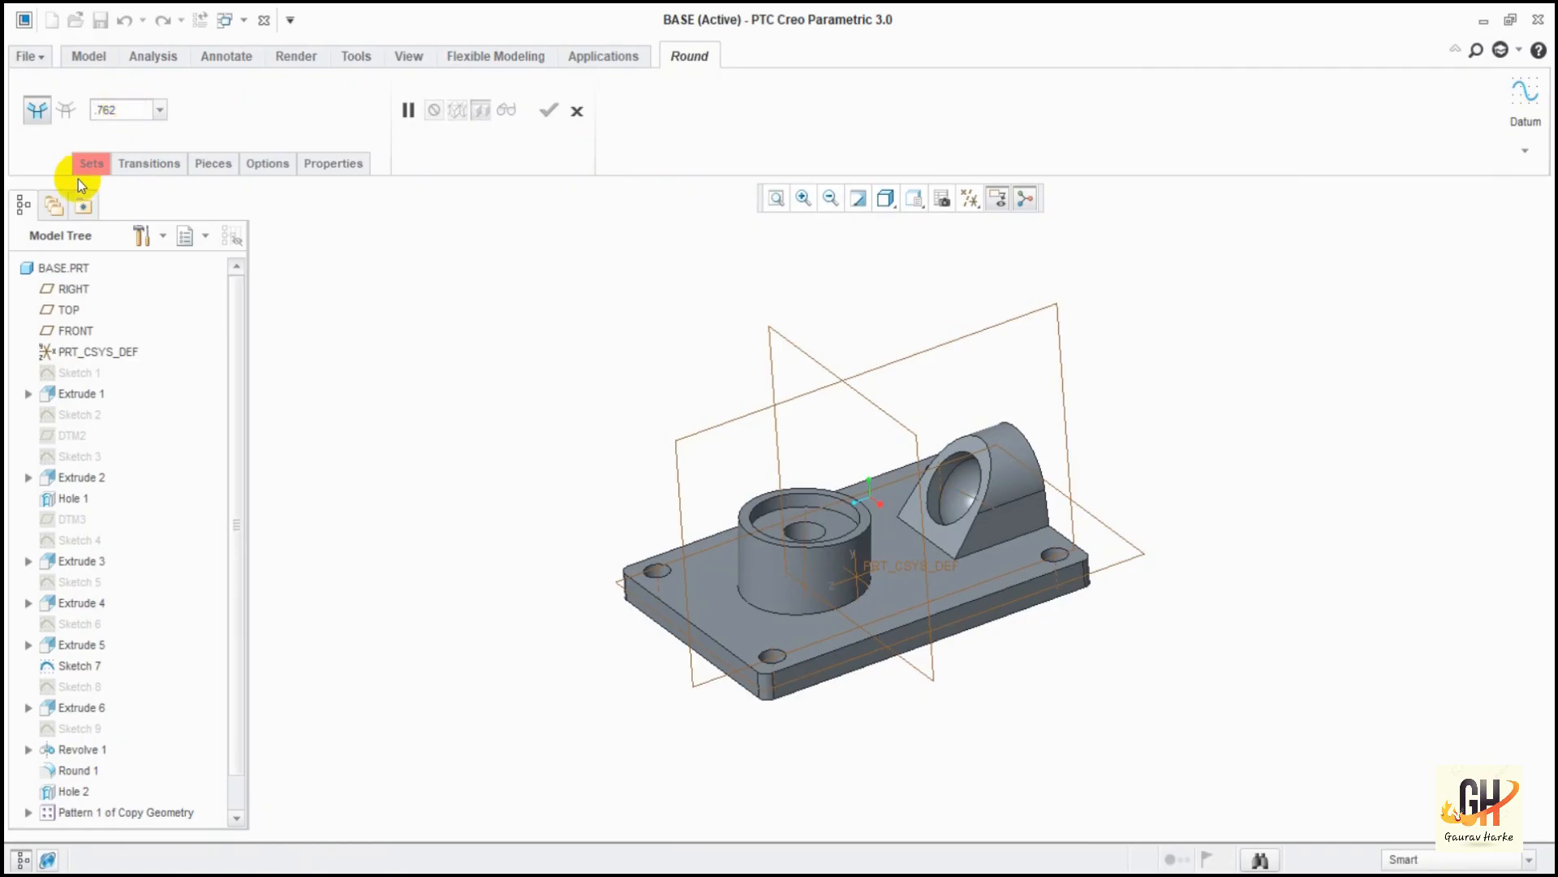
pyautogui.click(79, 172)
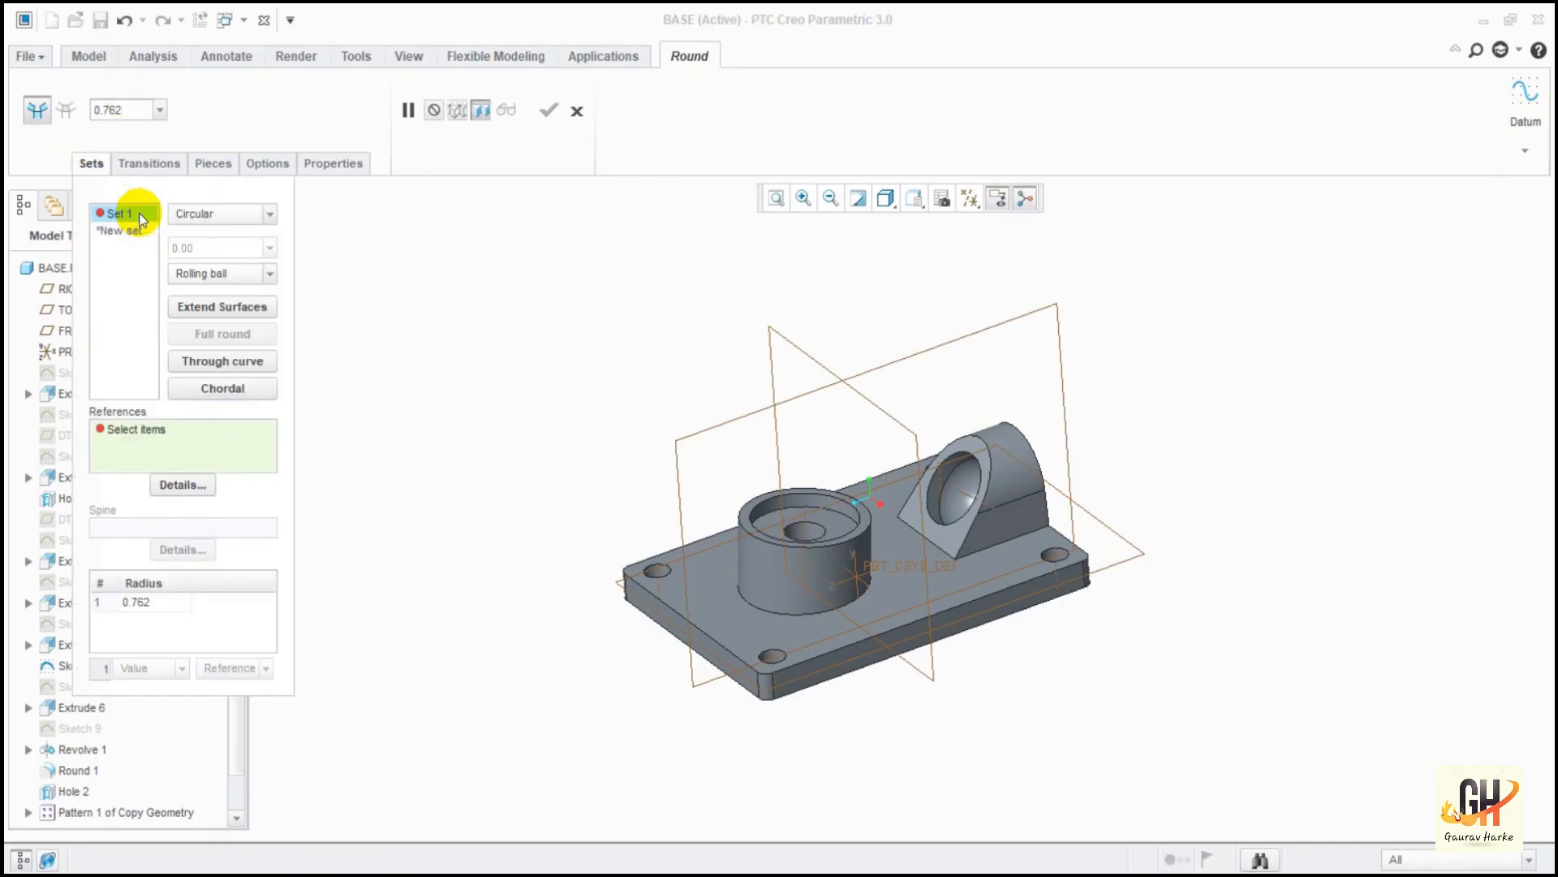
pyautogui.click(827, 658)
pyautogui.keyDown('ctrl'); pyautogui.click(825, 690); pyautogui.keyUp('ctrl')
pyautogui.moveTo(940, 746); pyautogui.dragTo(884, 765, button='middle')
pyautogui.click(550, 112)
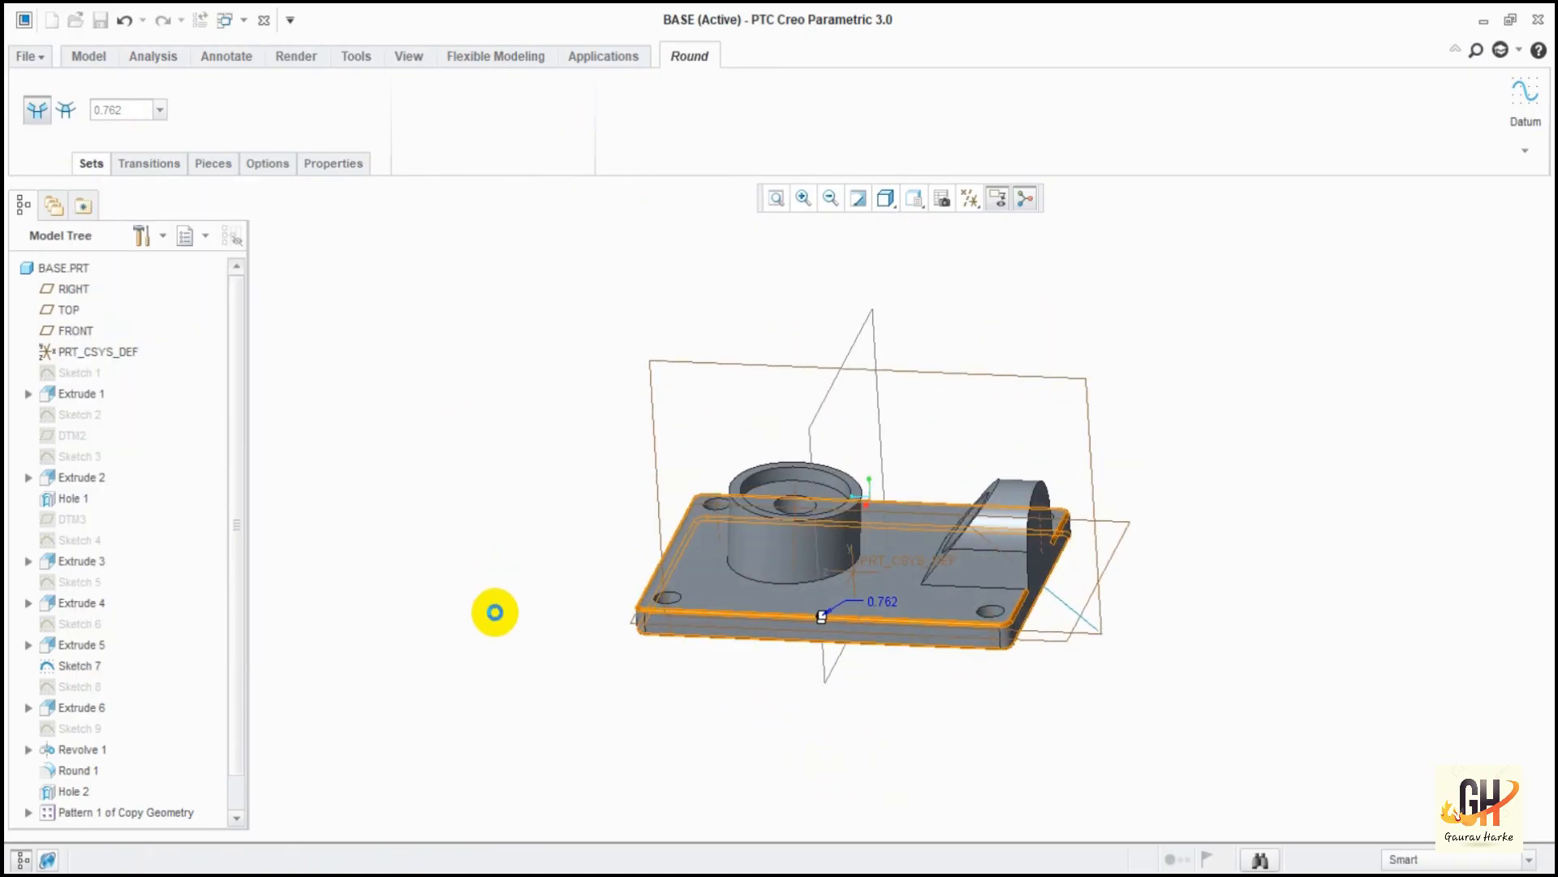
pyautogui.moveTo(490, 640); pyautogui.dragTo(687, 694, button='middle')
pyautogui.scroll(-2, 831, 438)
pyautogui.keyDown('shift'); pyautogui.moveTo(880, 369); pyautogui.dragTo(918, 353, button='middle'); pyautogui.keyUp('shift')
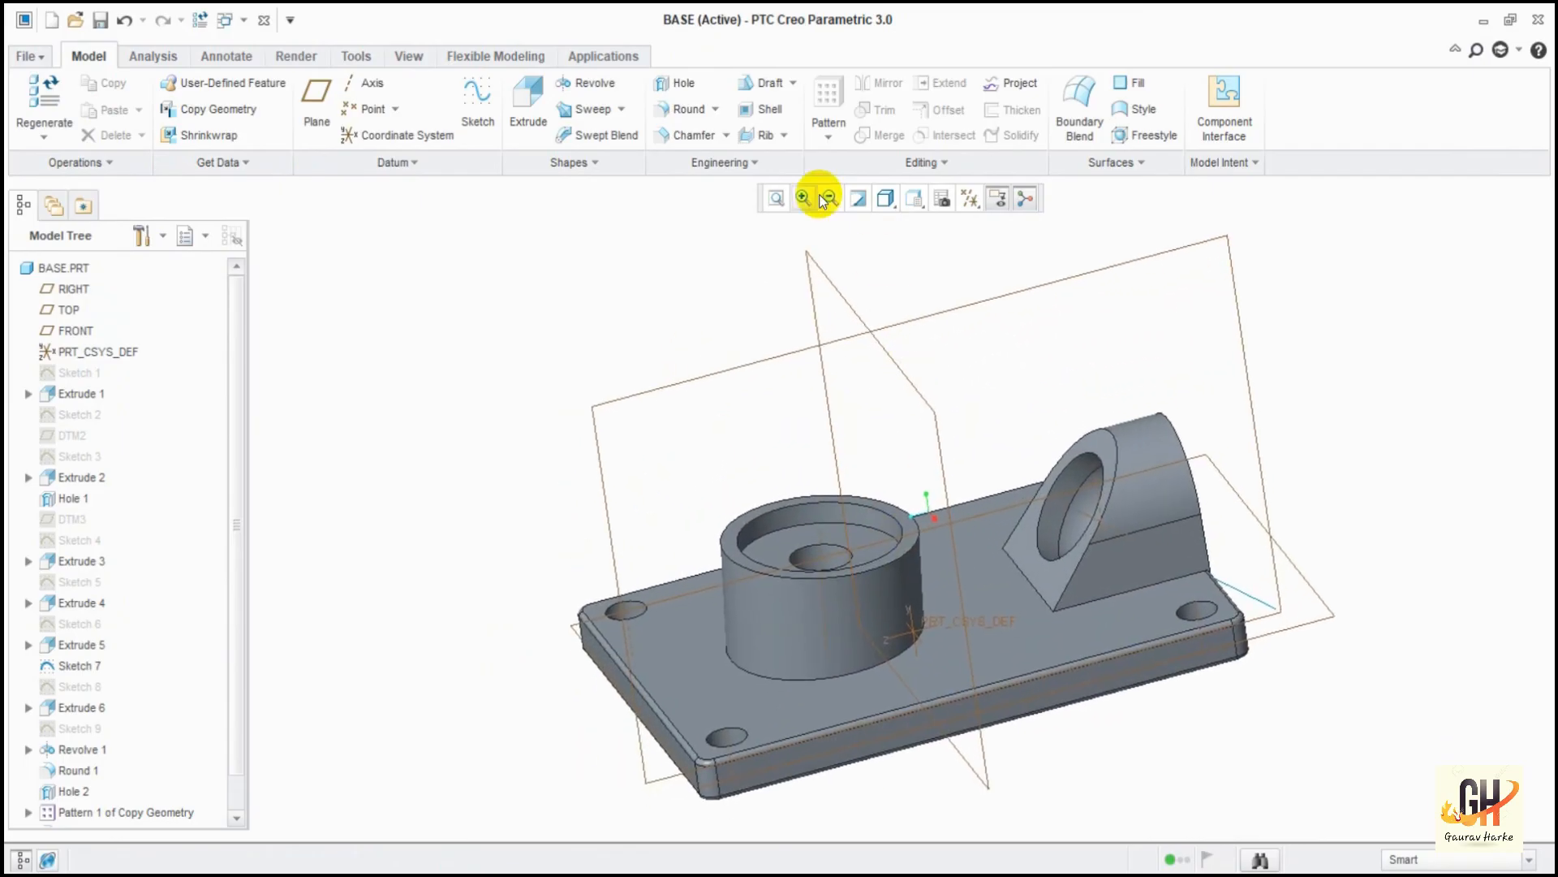
# Chamfer the inner and outer rim edges on top of the boss as 45 x D with D set to 0.762.
pyautogui.click(684, 138)
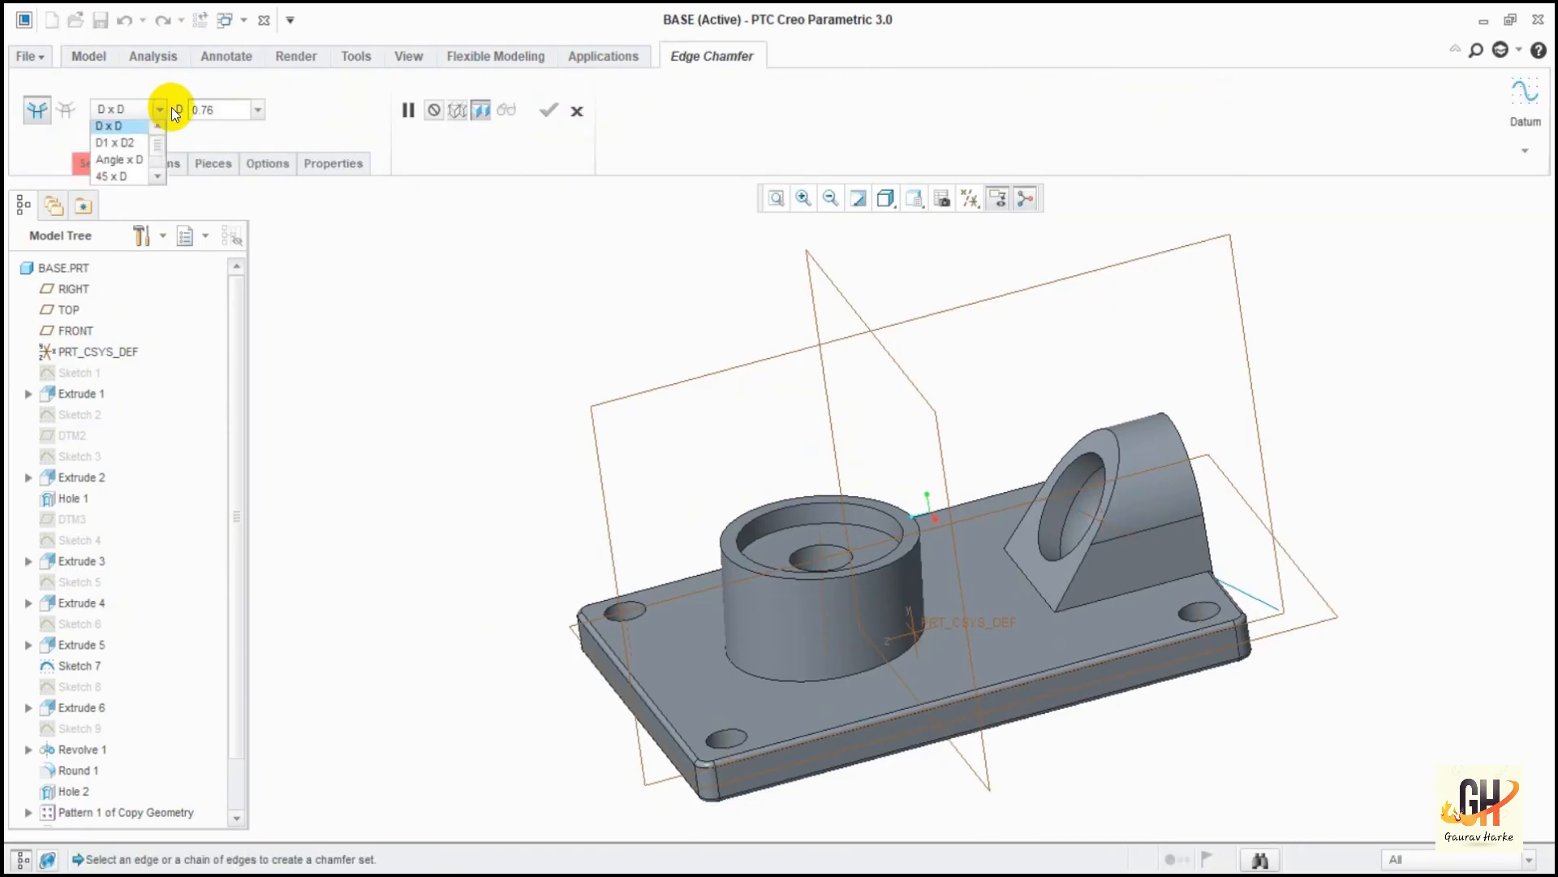
pyautogui.scroll(-1, 128, 153)
pyautogui.click(123, 149)
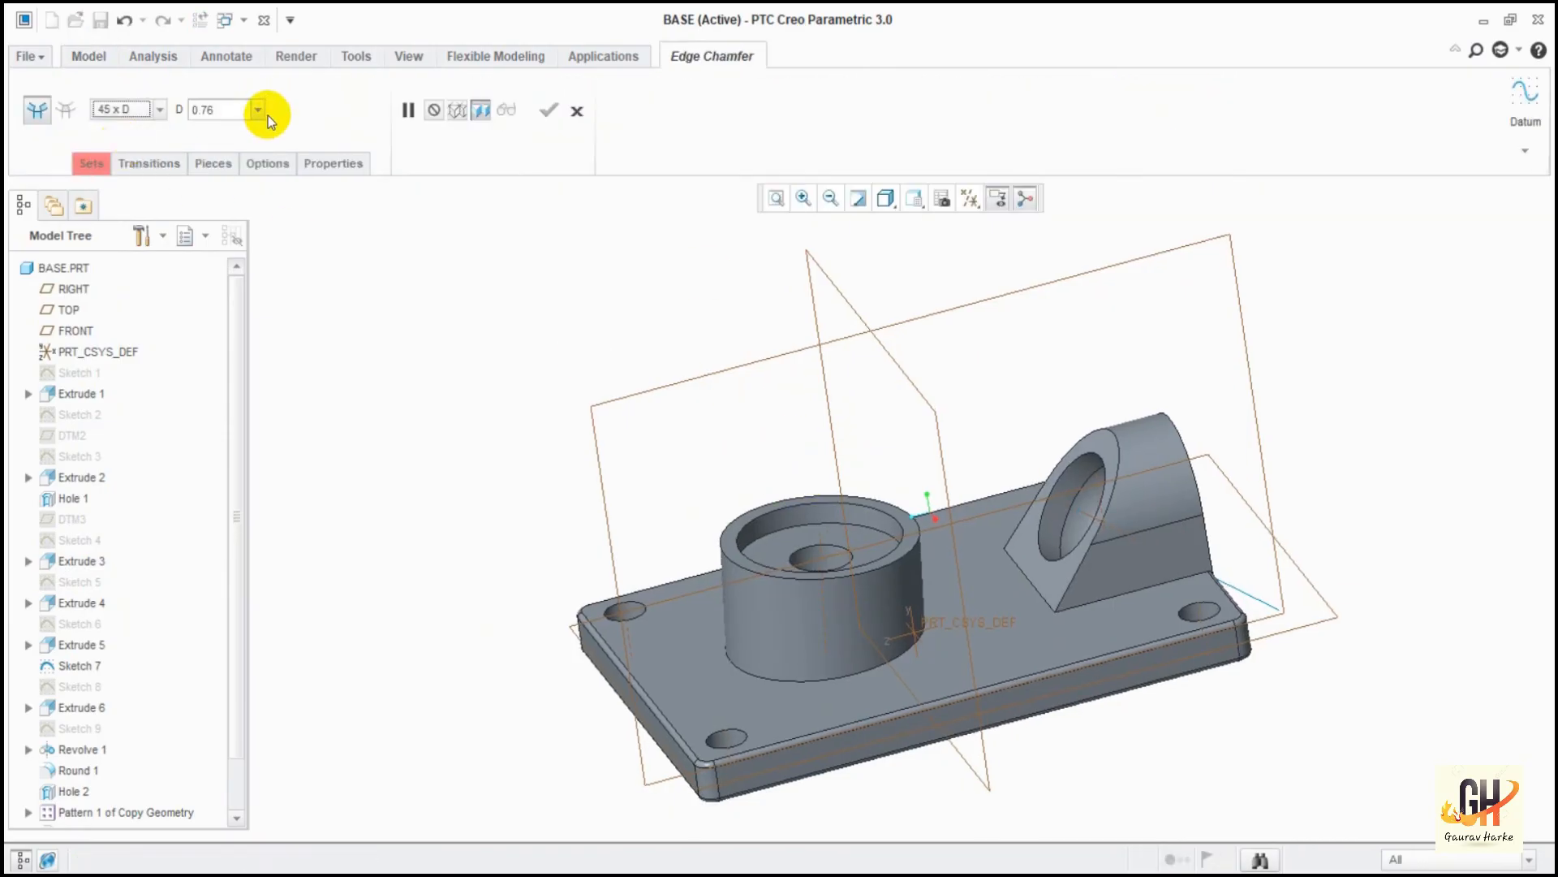
pyautogui.click(60, 155)
pyautogui.click(769, 513)
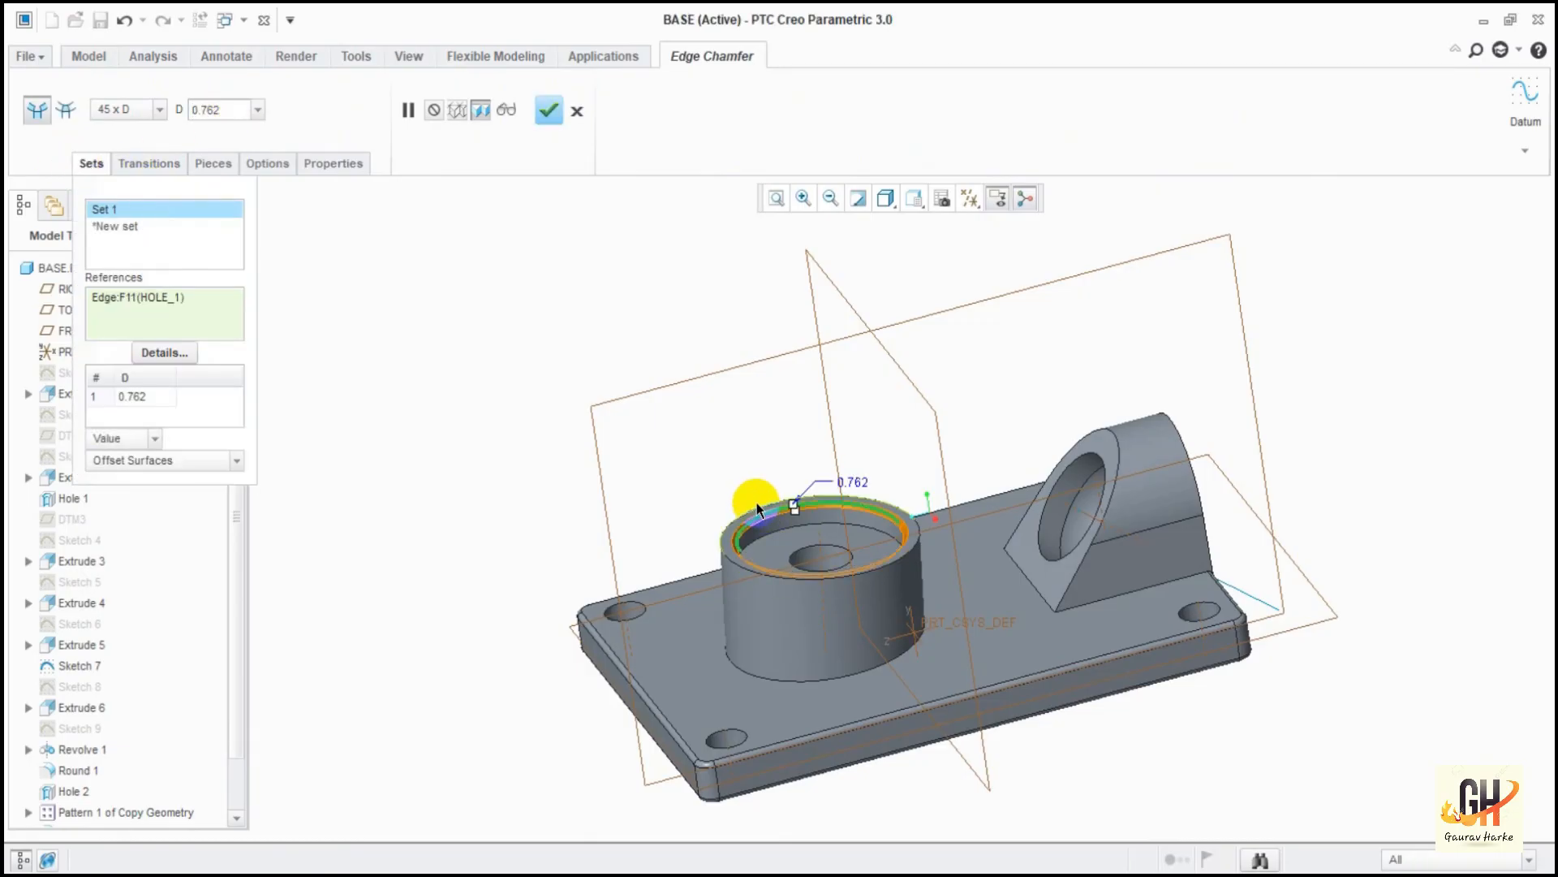
pyautogui.keyDown('ctrl'); pyautogui.click(748, 503); pyautogui.keyUp('ctrl')
pyautogui.moveTo(685, 480); pyautogui.dragTo(554, 512, button='middle')
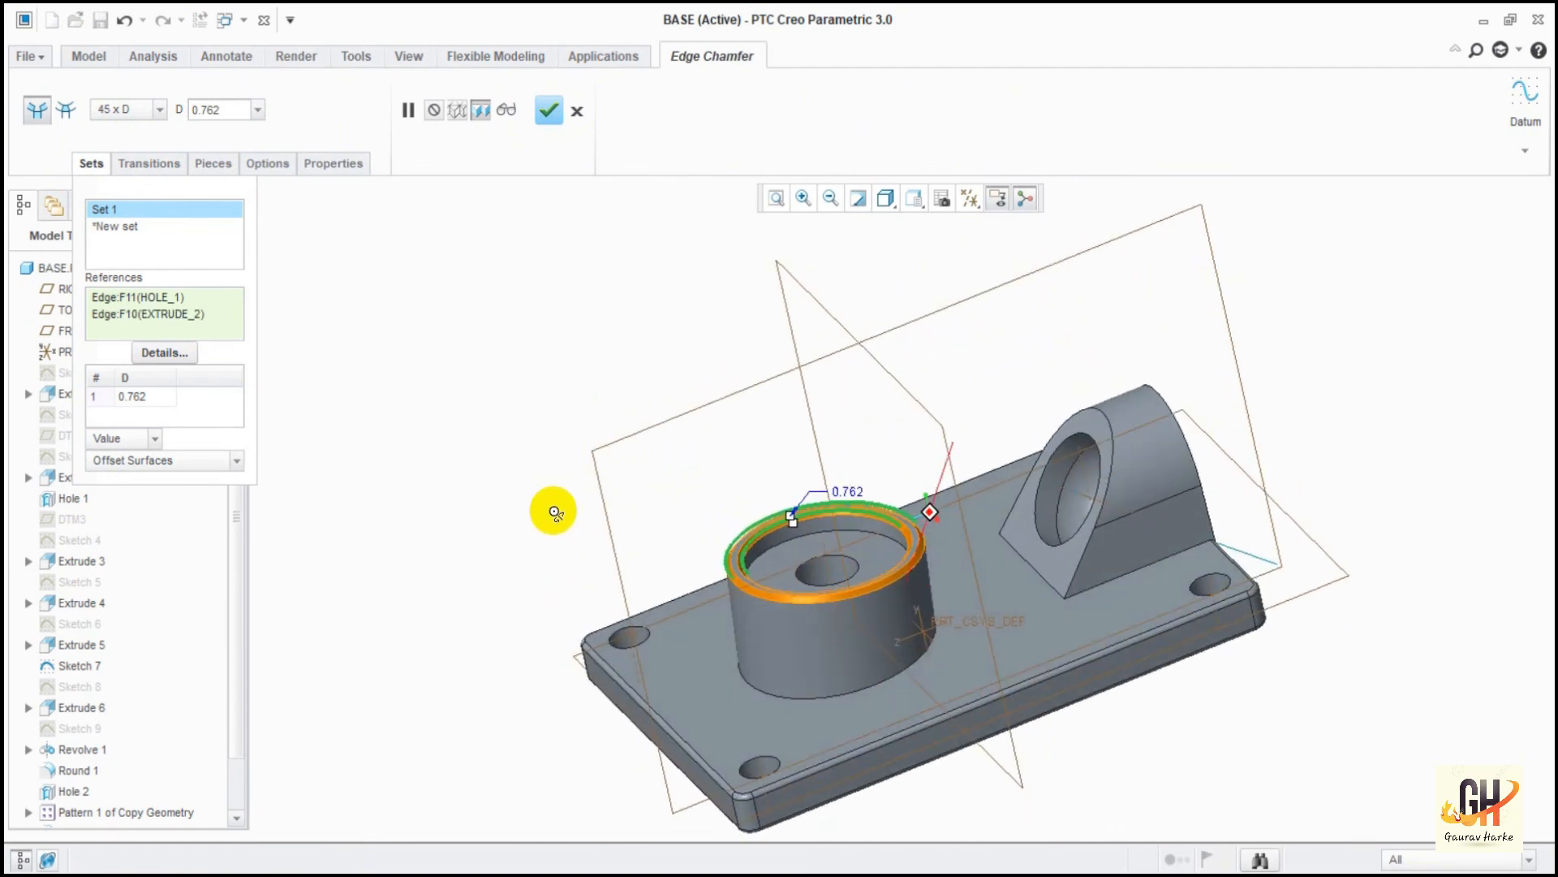
pyautogui.click(548, 113)
pyautogui.moveTo(480, 592)
pyautogui.mouseDown(button='middle')
pyautogui.moveTo(511, 620)
pyautogui.moveTo(471, 594)
pyautogui.mouseUp(button='middle')
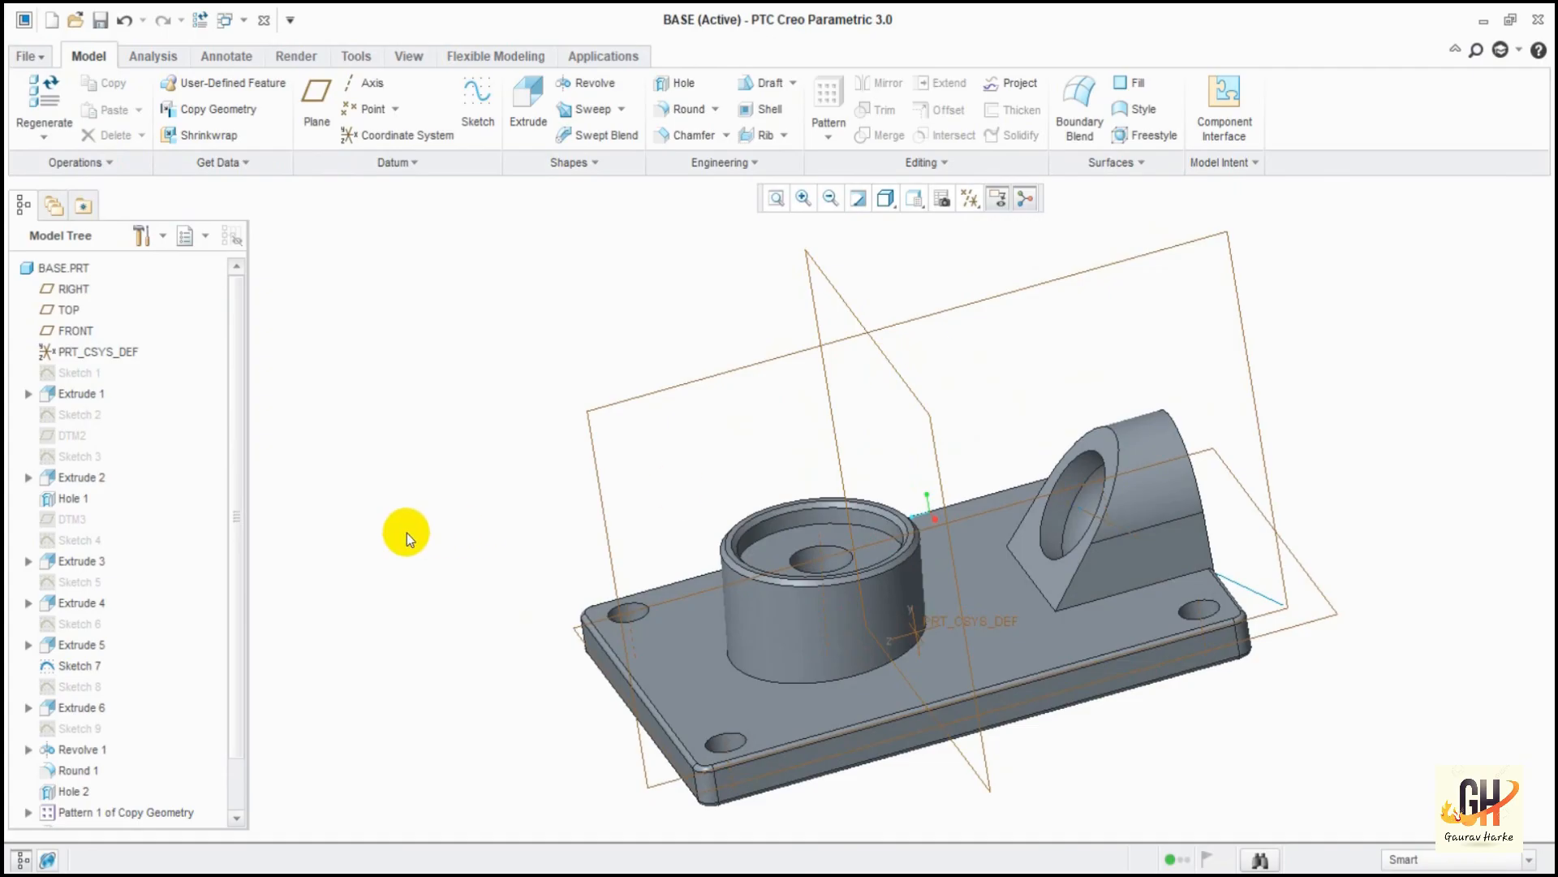
# Save the part and orient the model to a preset three-dimensional view.
pyautogui.hotkey('ctrl', 's')
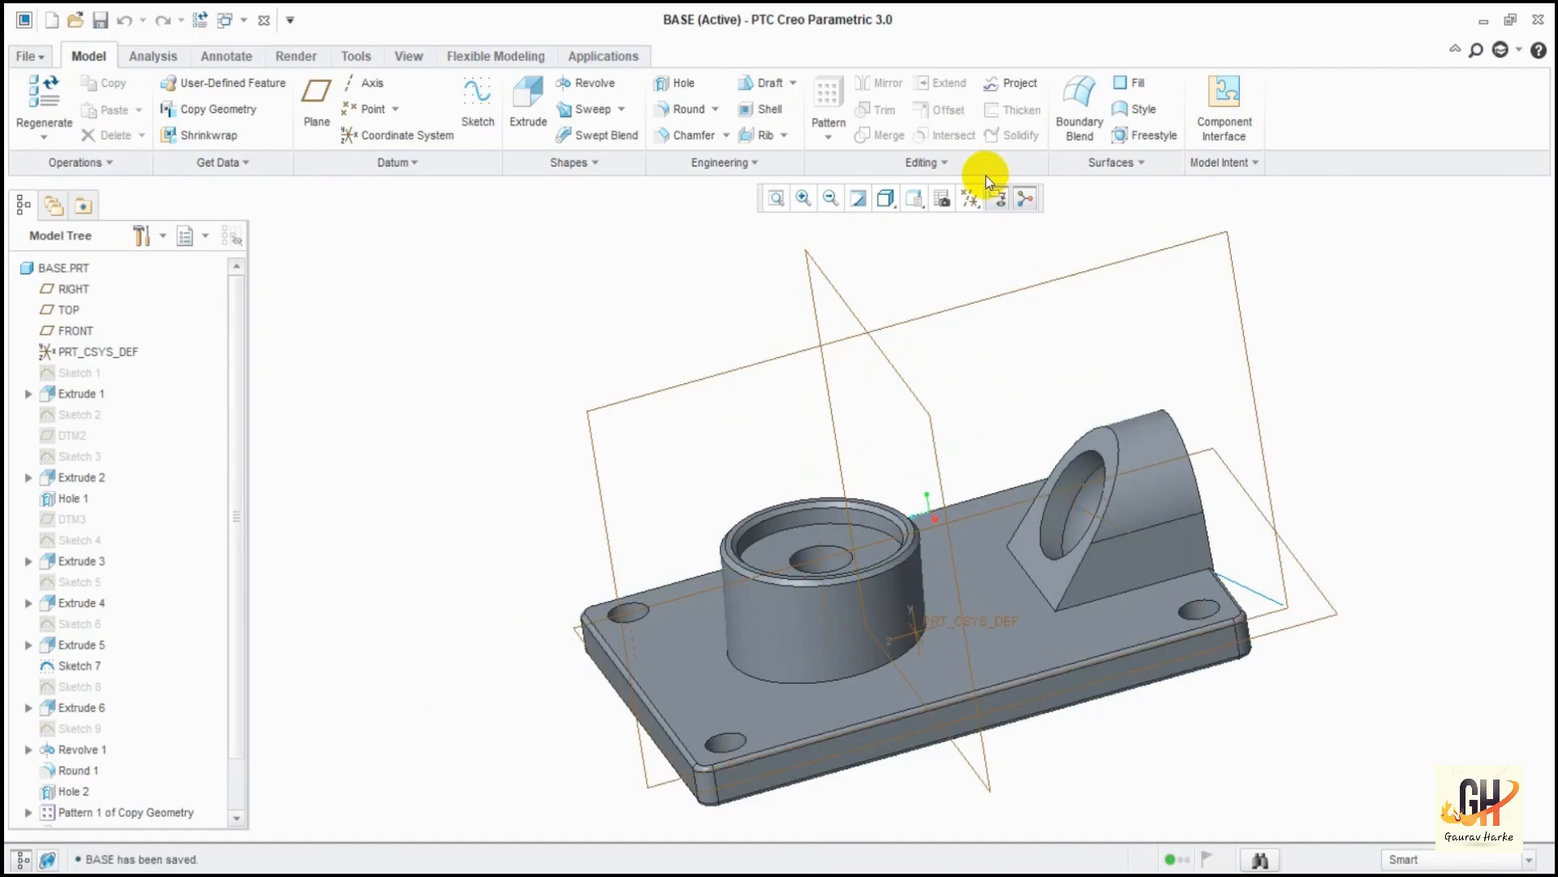
pyautogui.click(931, 203)
pyautogui.click(986, 241)
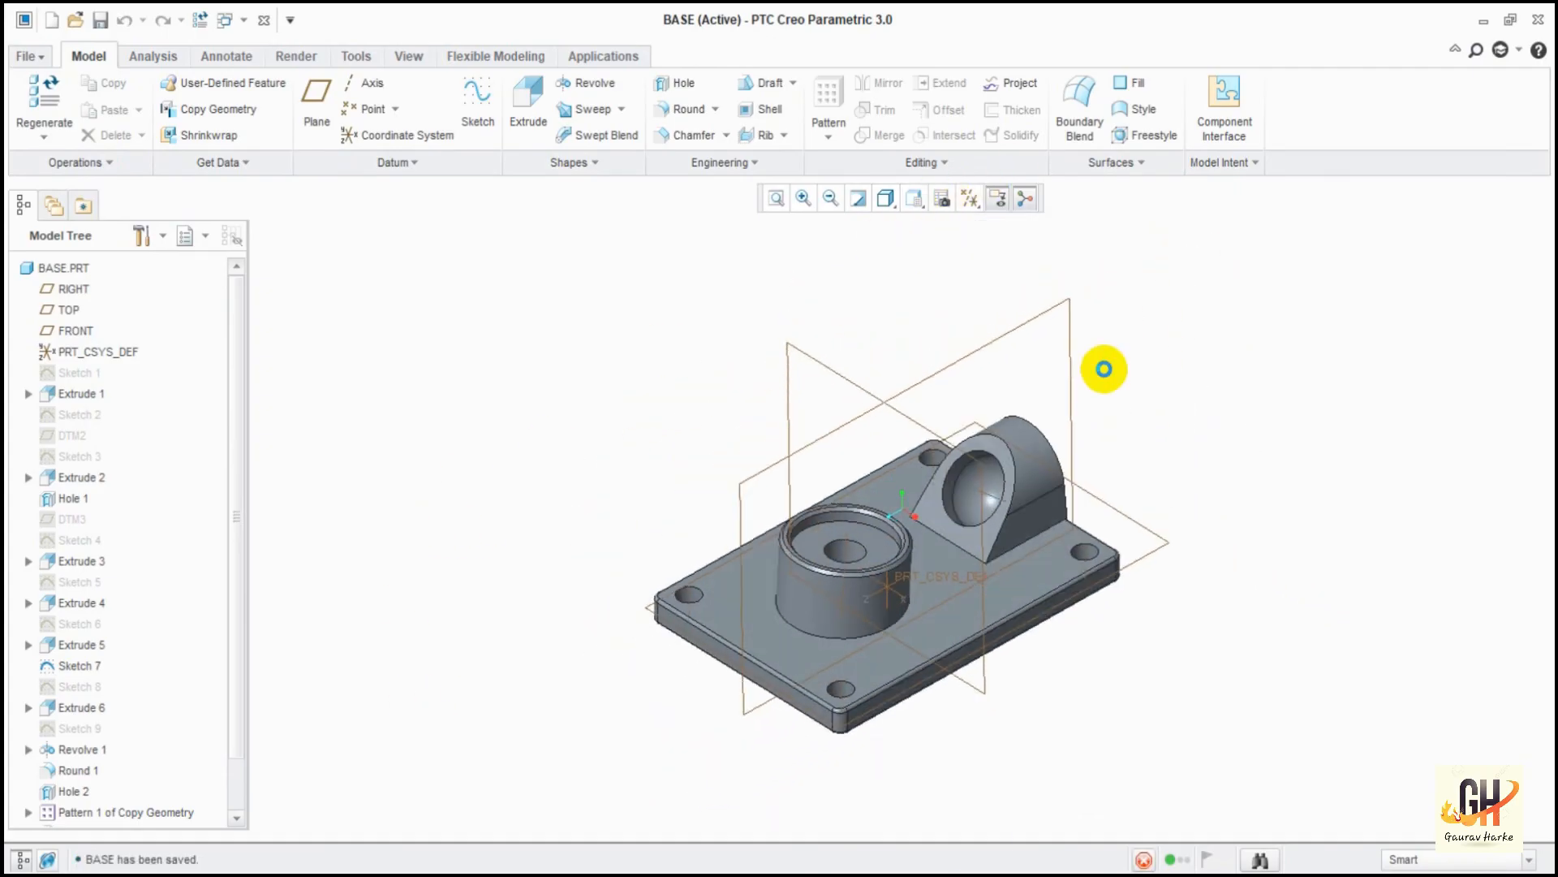
# Turn off the display of annotations, the spin center and all datum features.
pyautogui.click(1010, 208)
pyautogui.click(1025, 199)
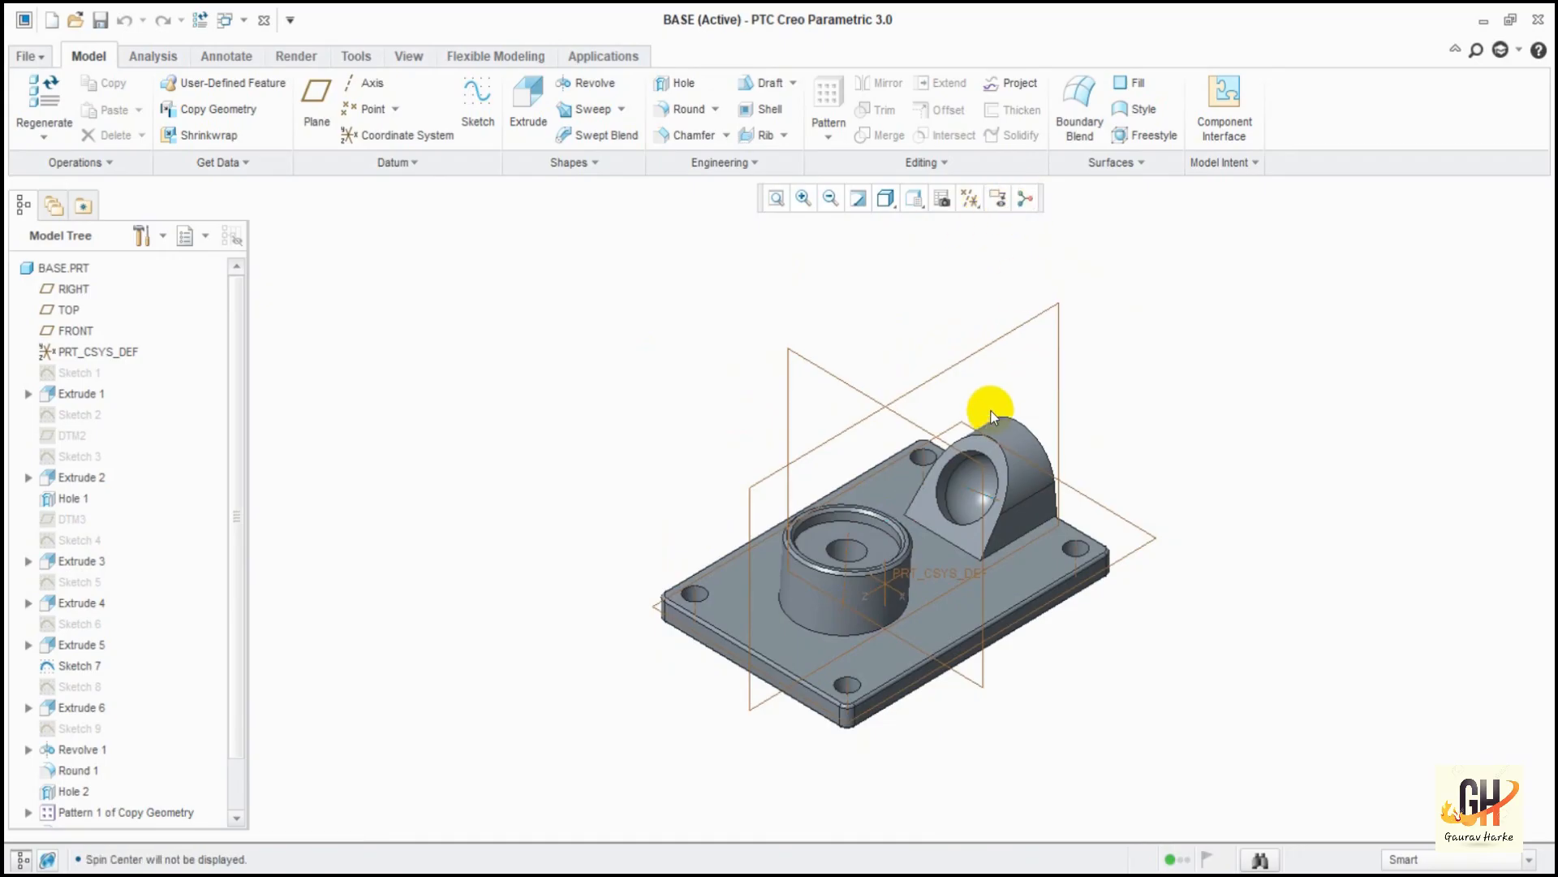
pyautogui.click(970, 199)
pyautogui.click(972, 226)
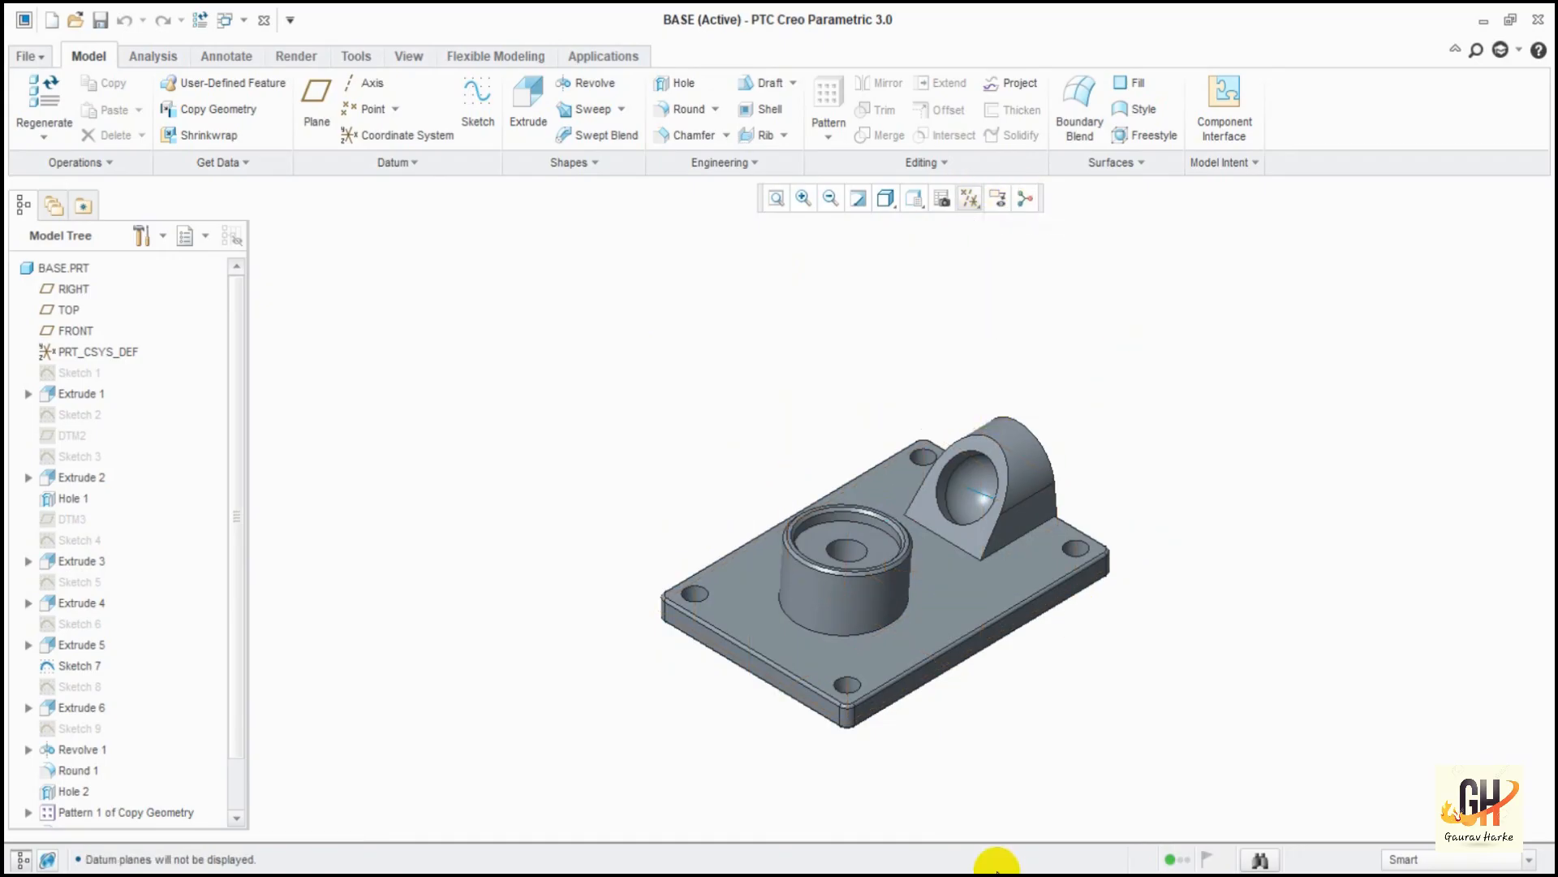